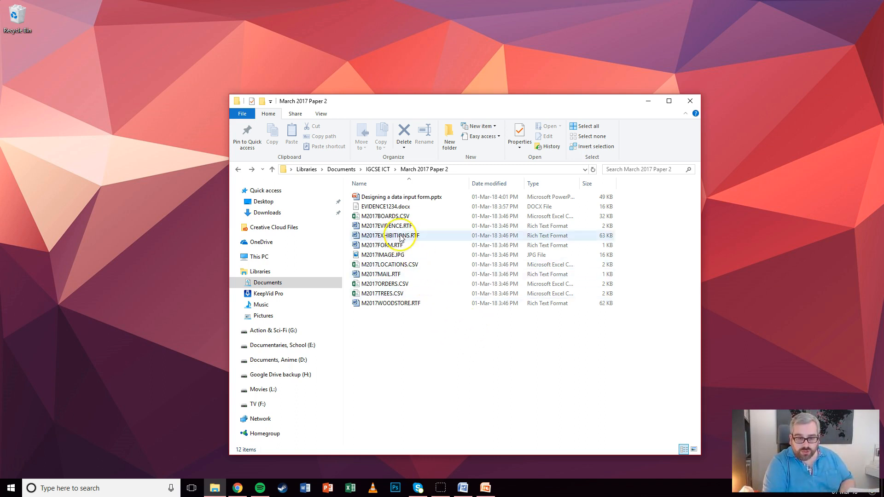
# Open M2017WOODSTORE.RTF from the March 2017 Paper 2 folder with Word 2016
pyautogui.rightClick(388, 304)
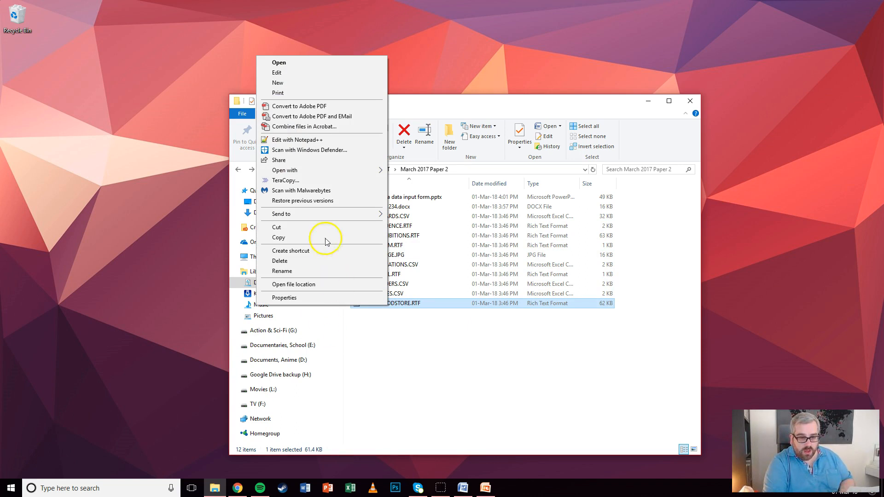
pyautogui.click(333, 170)
pyautogui.click(179, 181)
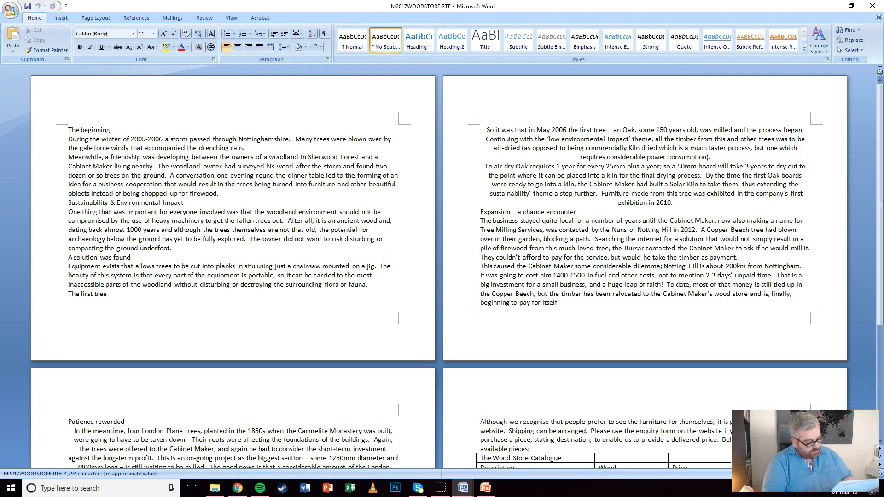
# Set the page size to A4 and the orientation to portrait
pyautogui.click(95, 17)
pyautogui.click(149, 46)
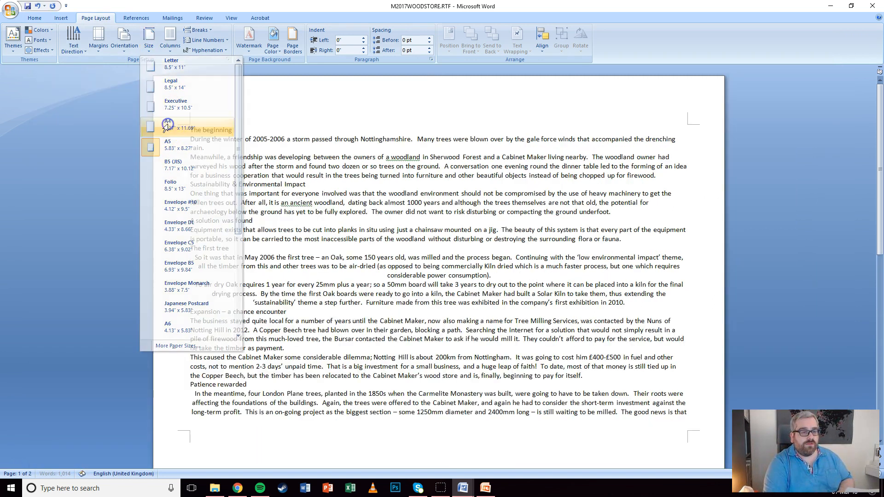
pyautogui.click(167, 125)
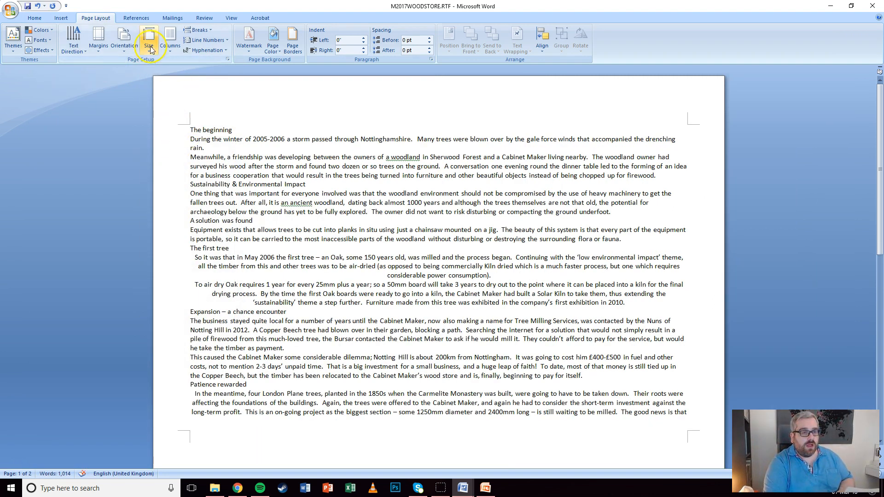
pyautogui.click(122, 50)
pyautogui.click(127, 69)
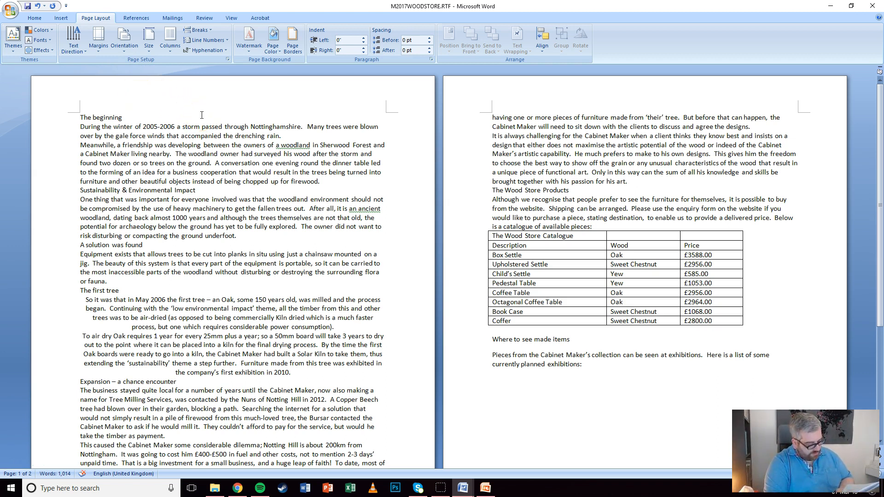
# Enter custom margins of 3.5cm top and 2cm bottom, left and right, then open Start search
pyautogui.click(99, 48)
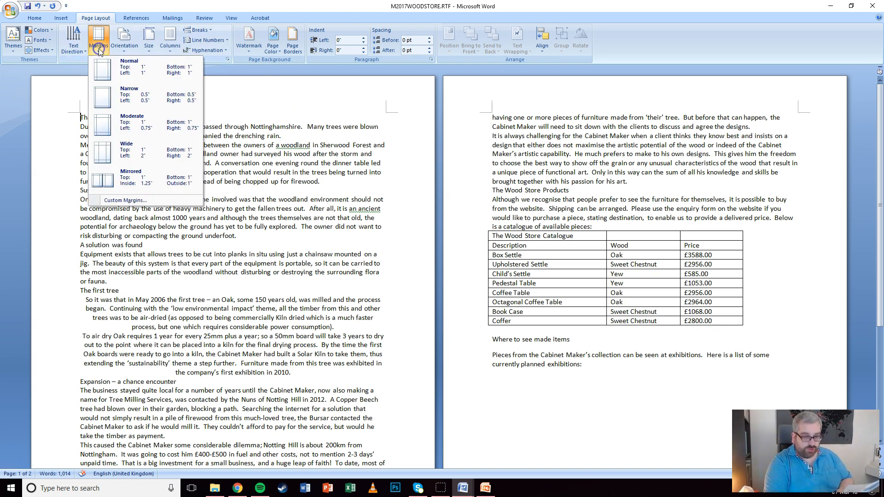
pyautogui.click(122, 201)
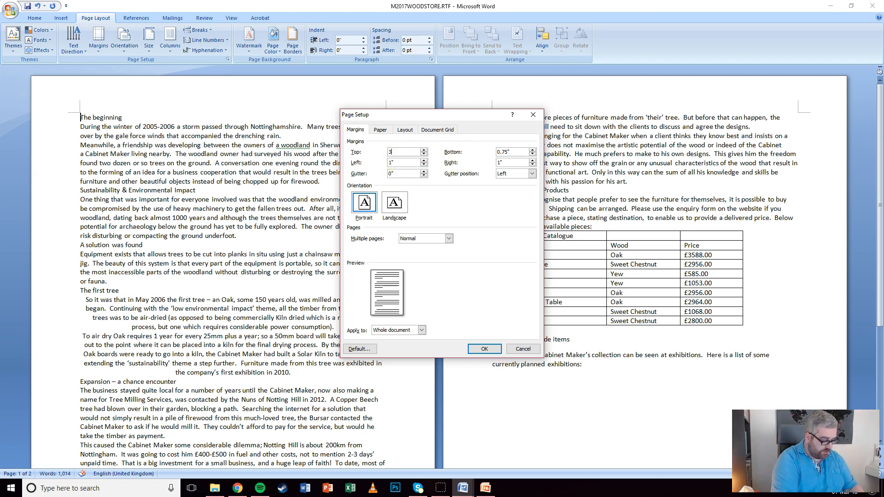
pyautogui.write('cm')
pyautogui.press('Tab')
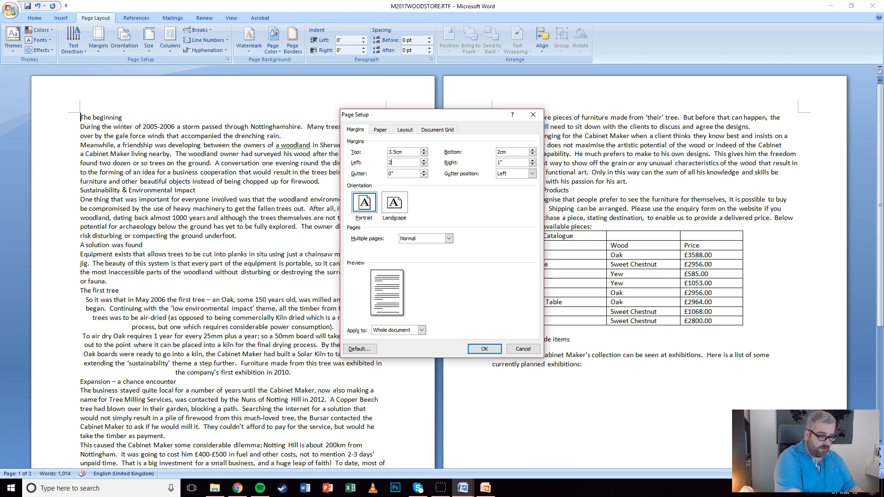
pyautogui.write('2cm')
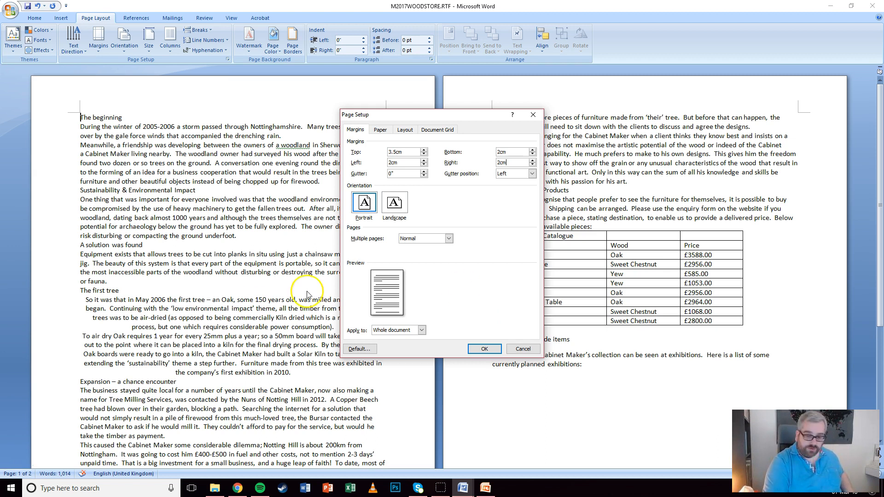
pyautogui.click(14, 485)
# Launch Snipping Tool with 'snipp' and capture the whole Page Setup dialog
pyautogui.write('snipp')
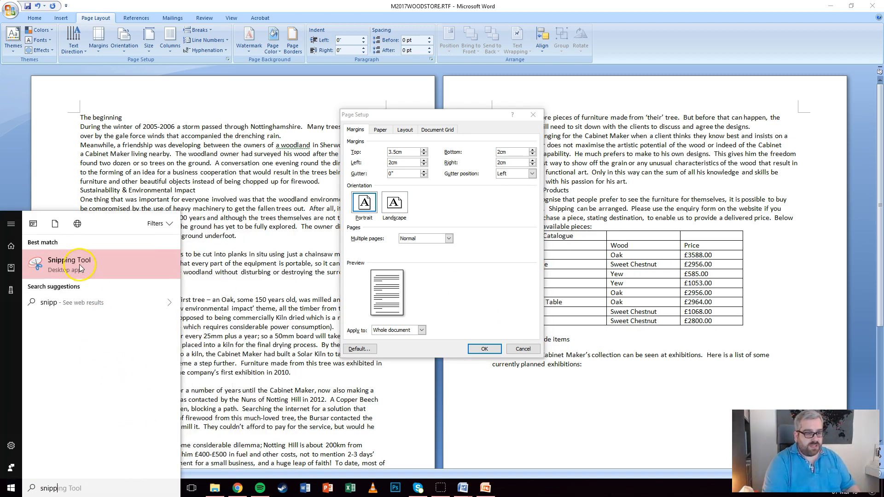
pyautogui.press('Return')
pyautogui.click(395, 112)
pyautogui.moveTo(457, 204); pyautogui.dragTo(492, 252)
pyautogui.click(430, 150)
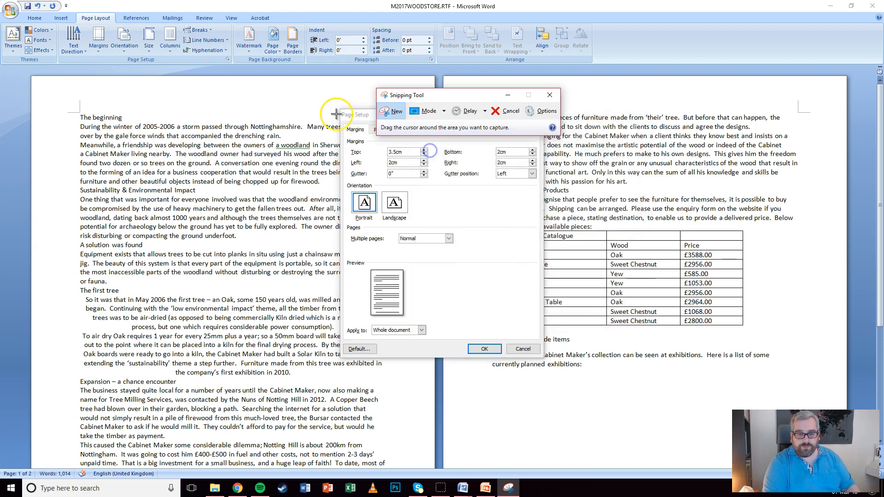
pyautogui.moveTo(336, 106); pyautogui.dragTo(548, 363)
# Copy the capture and apply the new margins to the document
pyautogui.click(315, 37)
pyautogui.click(291, 48)
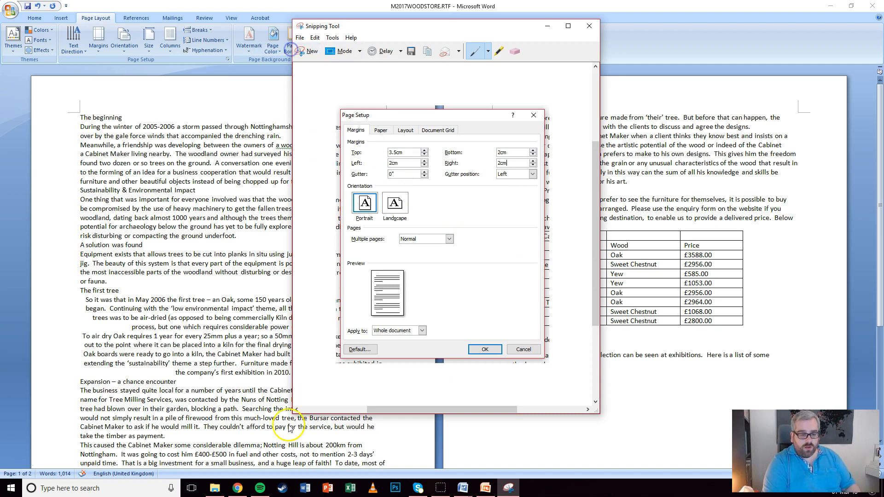
pyautogui.click(546, 26)
pyautogui.click(484, 349)
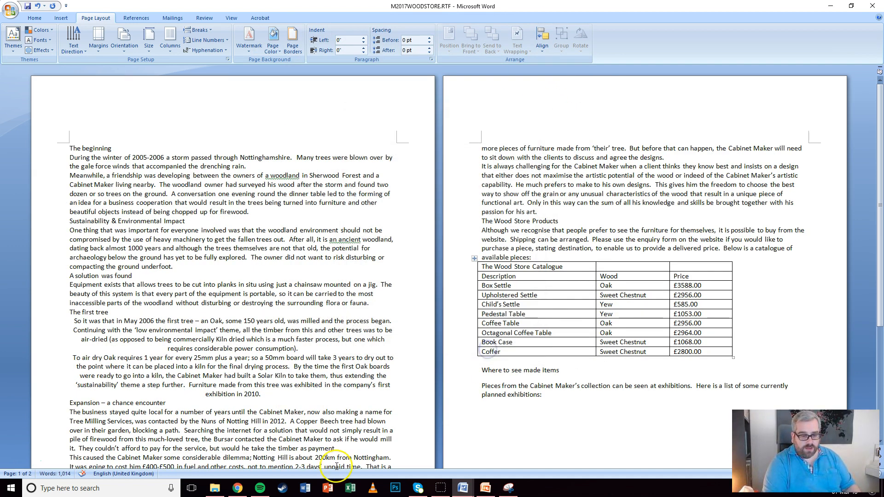
# Switch to EVIDENCE1234.docx and paste the Page Setup screenshot under Evidence 1
pyautogui.click(215, 488)
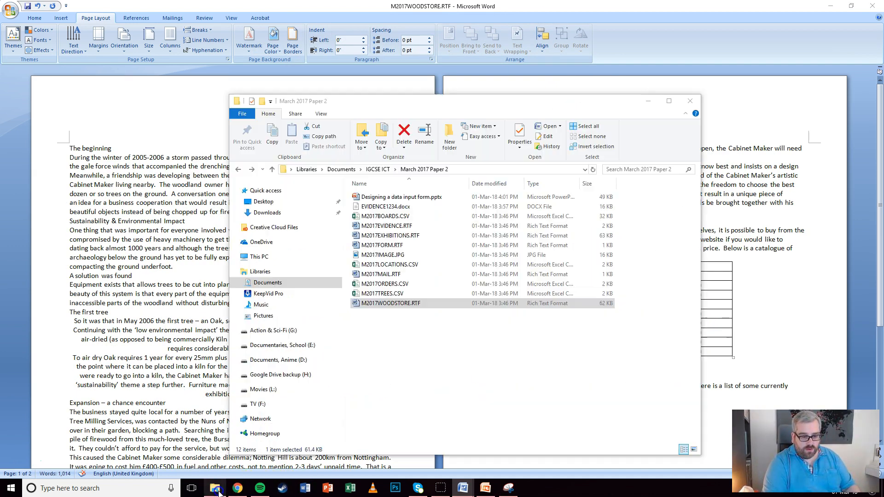
pyautogui.rightClick(361, 226)
pyautogui.moveTo(290, 343)
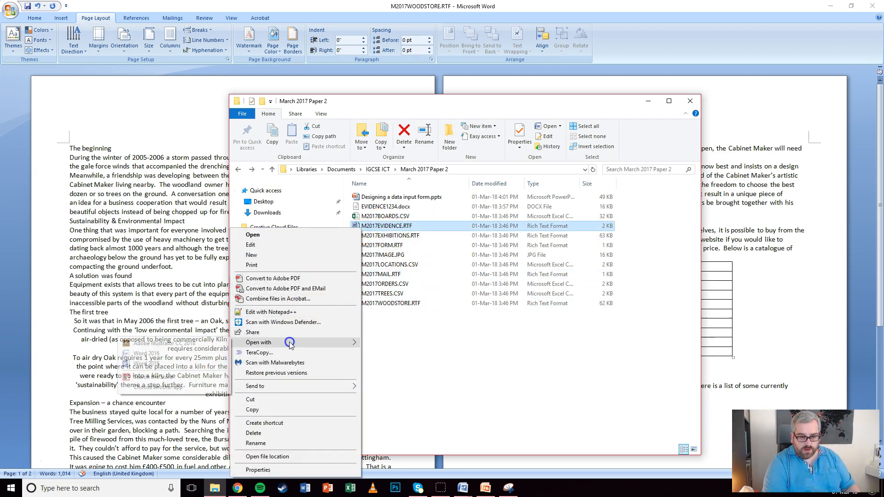
pyautogui.click(479, 421)
pyautogui.click(463, 489)
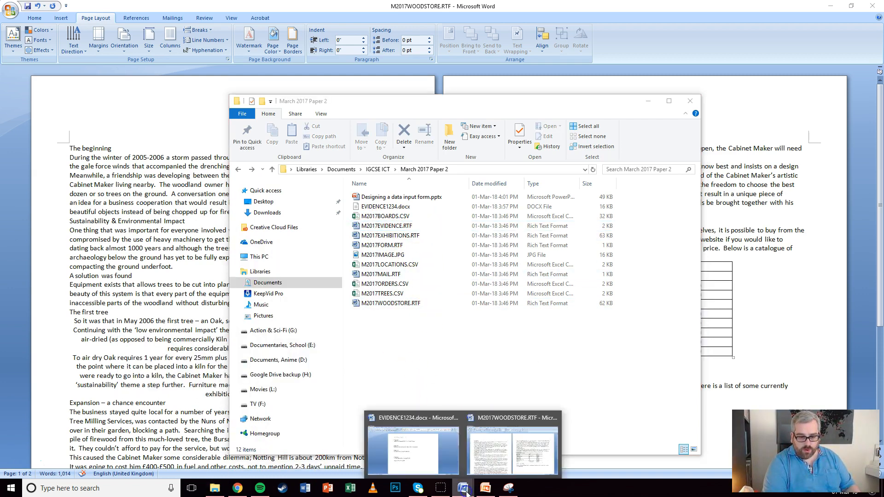
pyautogui.click(408, 441)
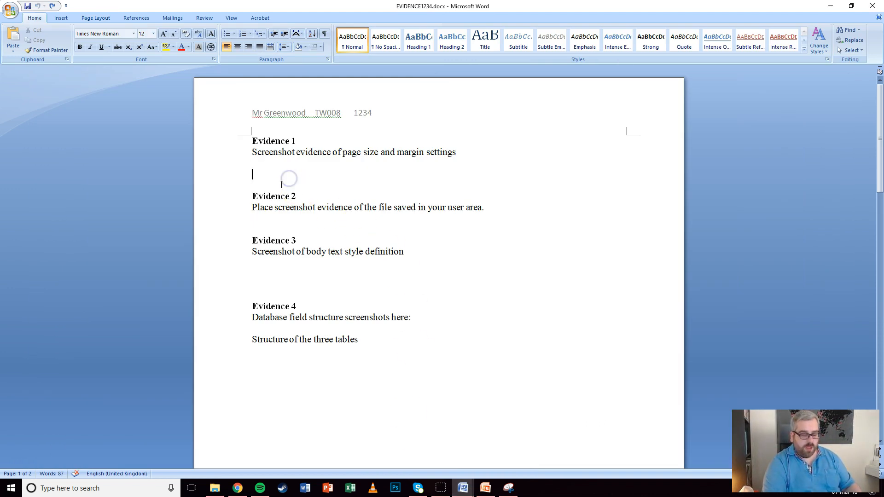
pyautogui.hotkey('ctrl', 'v')
# Check the pasted screenshot, then return to the M2017WOODSTORE document
pyautogui.click(342, 186)
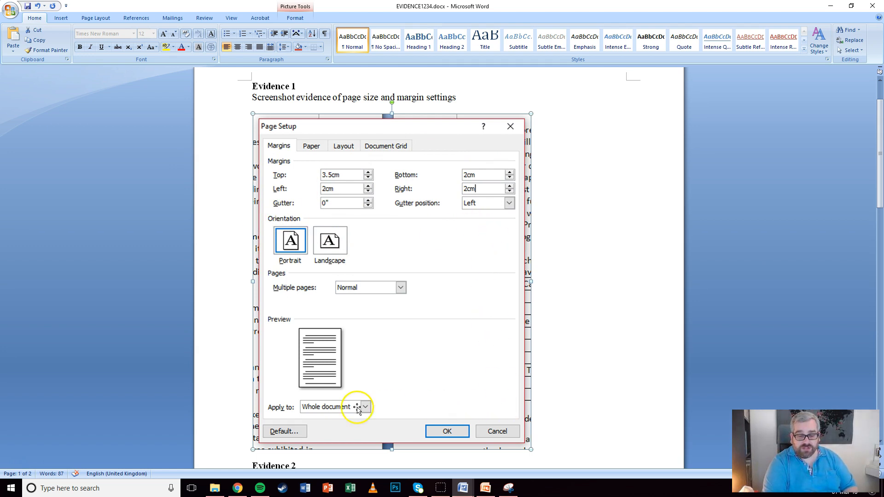
pyautogui.click(585, 245)
pyautogui.scroll(-5, 561, 245)
pyautogui.scroll(6, 562, 242)
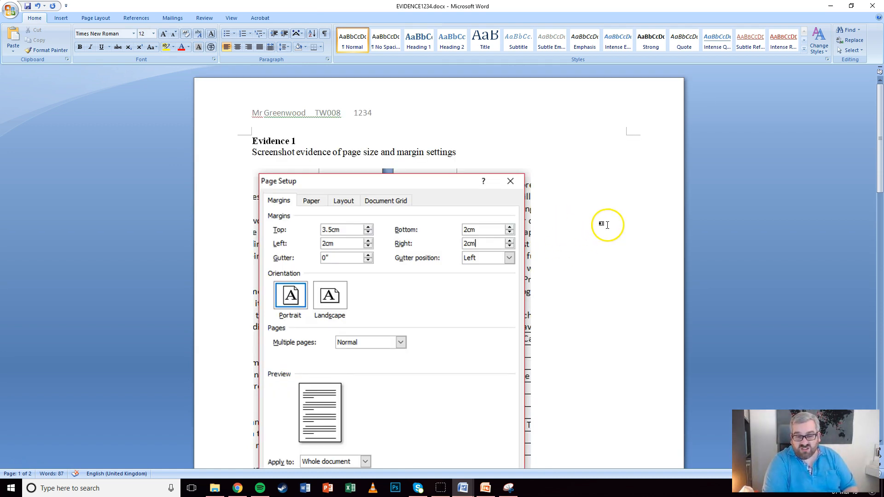
pyautogui.click(831, 8)
pyautogui.doubleClick(566, 271)
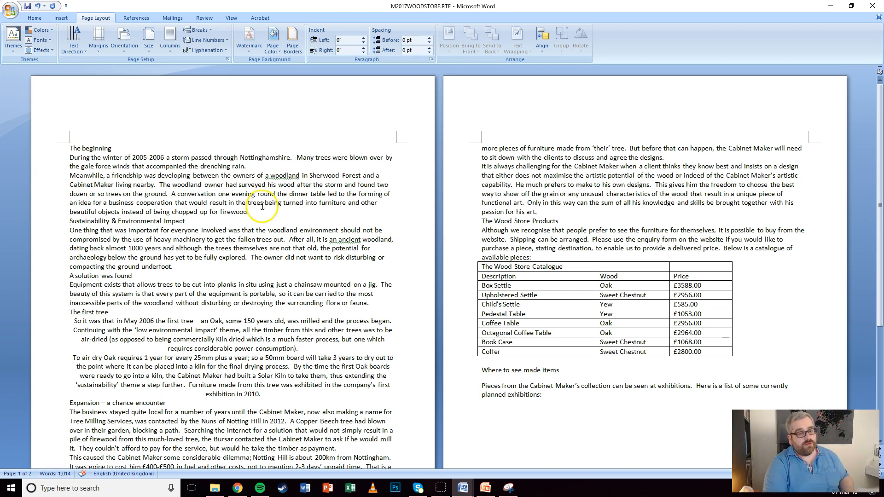
# Save the document as NEWSLETTER in Word Document (*.docx) format
pyautogui.click(13, 15)
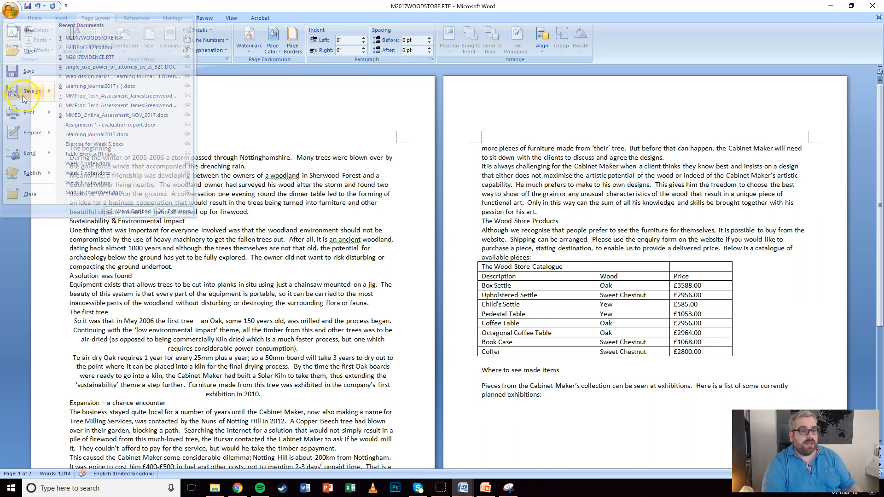
pyautogui.click(24, 95)
pyautogui.write('NEWSLETT')
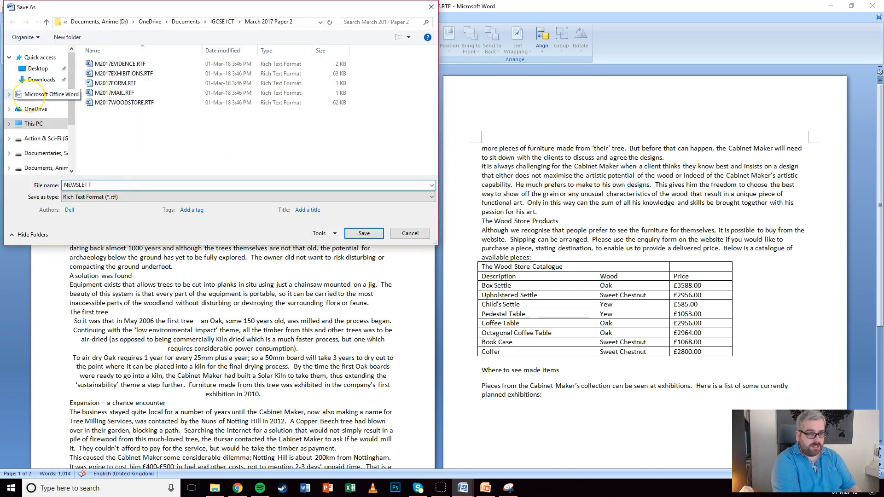
pyautogui.write('ER')
pyautogui.click(99, 197)
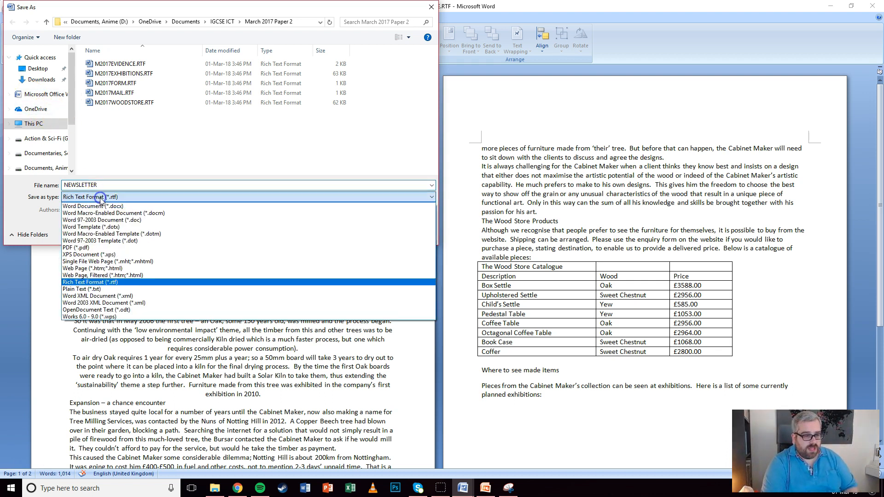
pyautogui.click(101, 206)
pyautogui.click(362, 247)
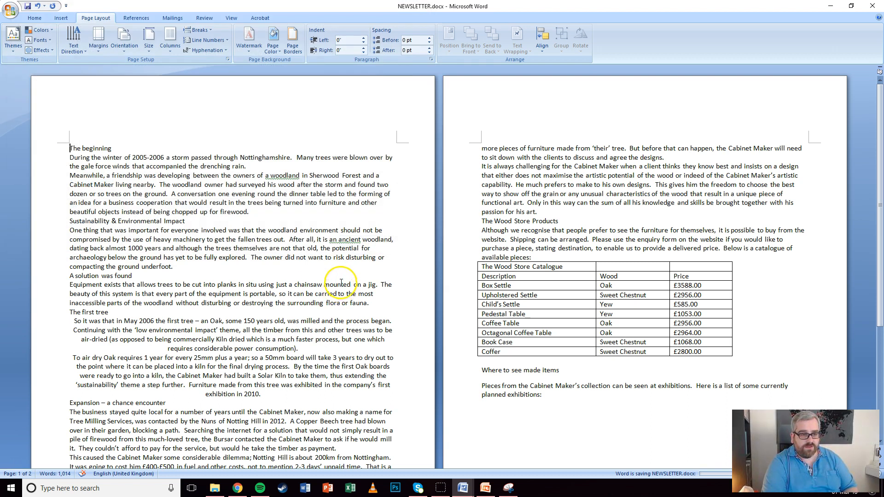
pyautogui.click(183, 210)
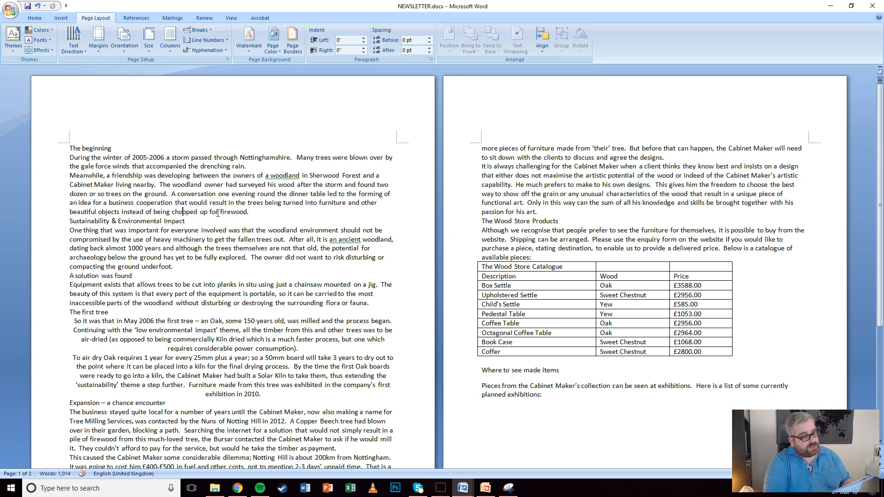
# Capture the NEWSLETTER.docx file entry in the exam folder with Snipping Tool
pyautogui.click(214, 488)
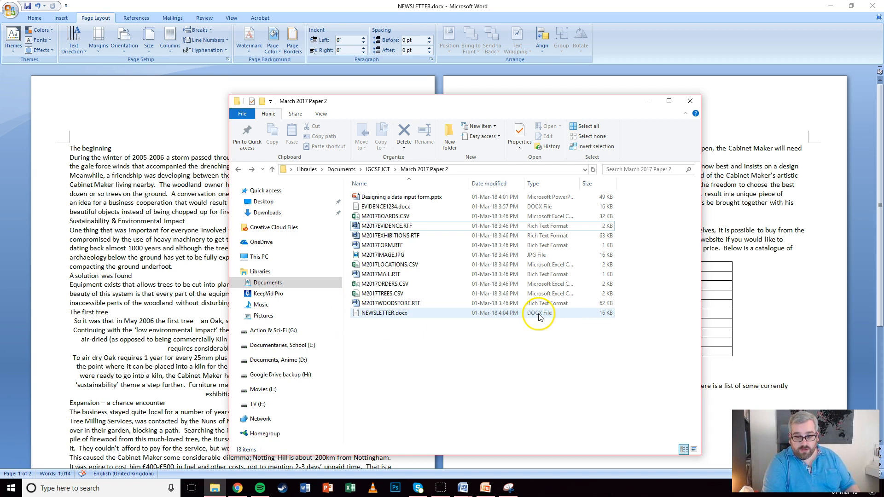
pyautogui.click(508, 488)
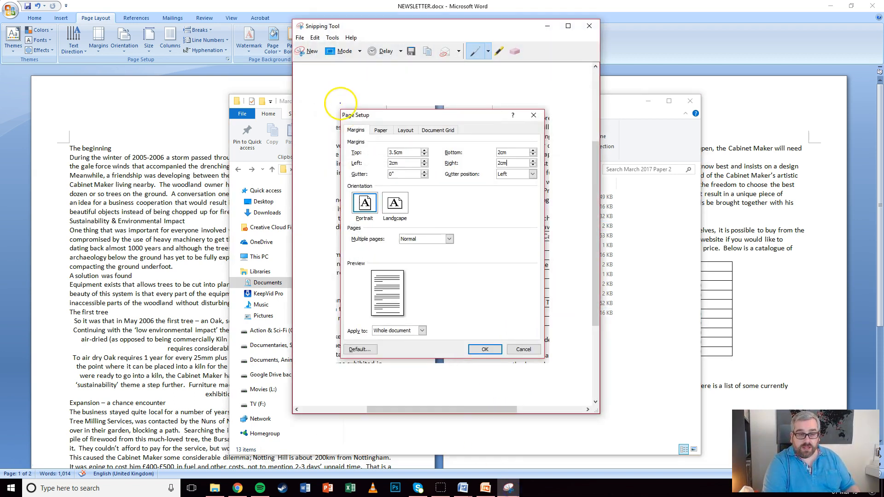
pyautogui.click(301, 51)
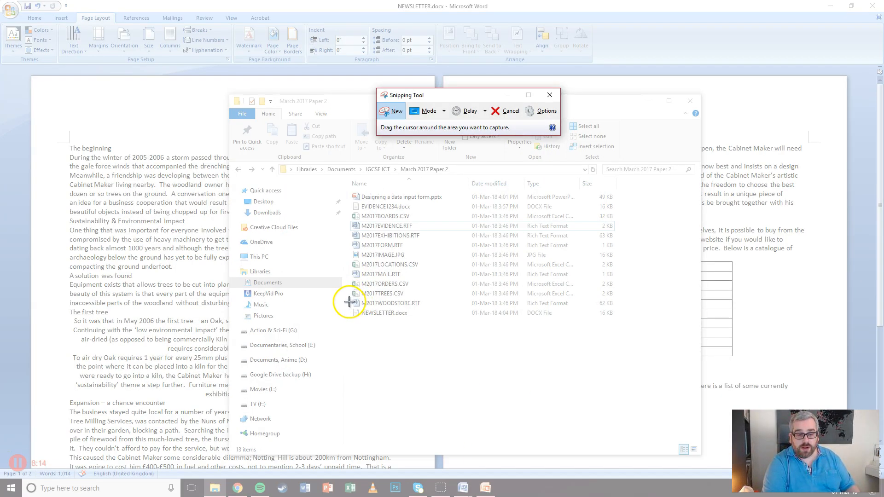
pyautogui.moveTo(348, 306); pyautogui.dragTo(616, 318)
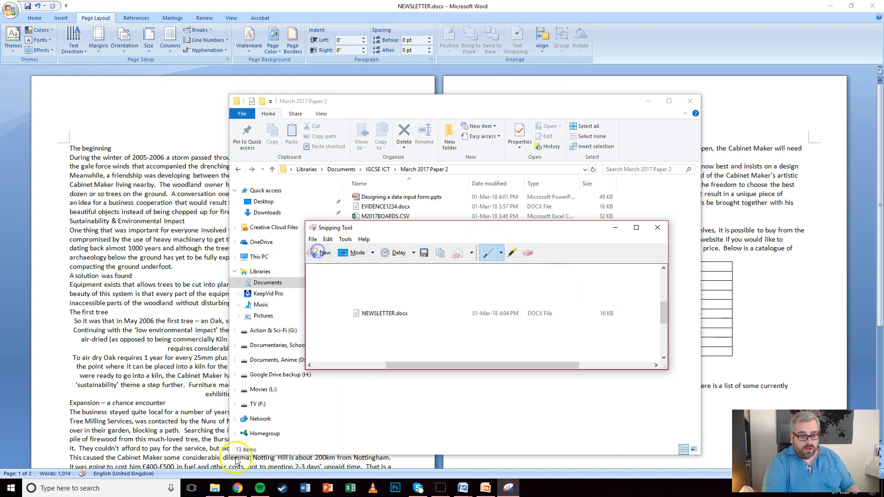
# Paste the file-entry screenshot under Evidence 2 in EVIDENCE1234.docx
pyautogui.click(462, 487)
pyautogui.click(433, 444)
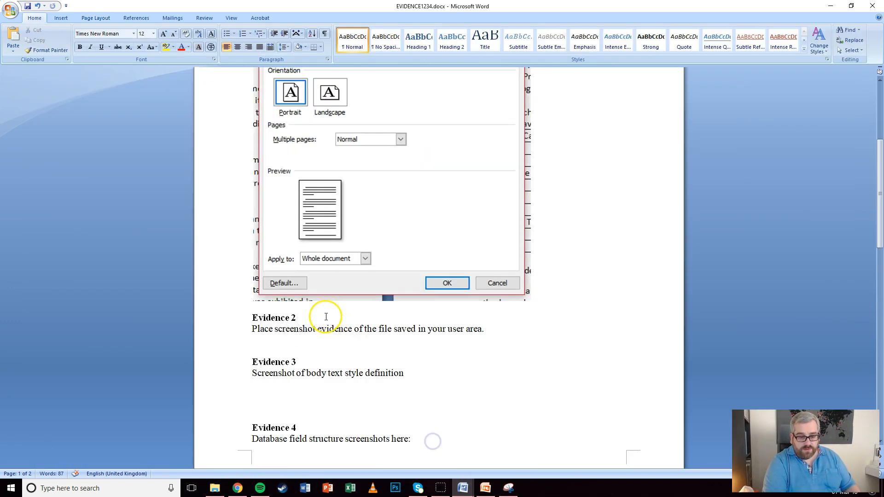
pyautogui.scroll(-10, 325, 312)
pyautogui.click(283, 192)
pyautogui.hotkey('ctrl', 'v')
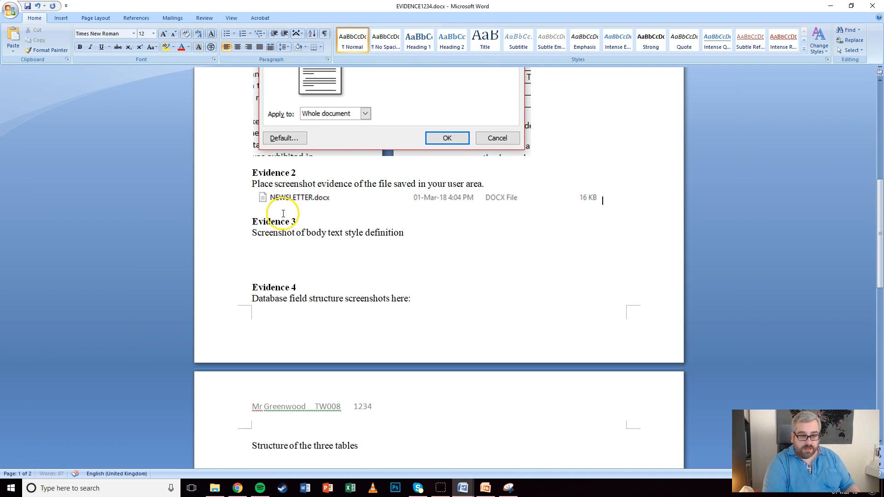
pyautogui.click(330, 198)
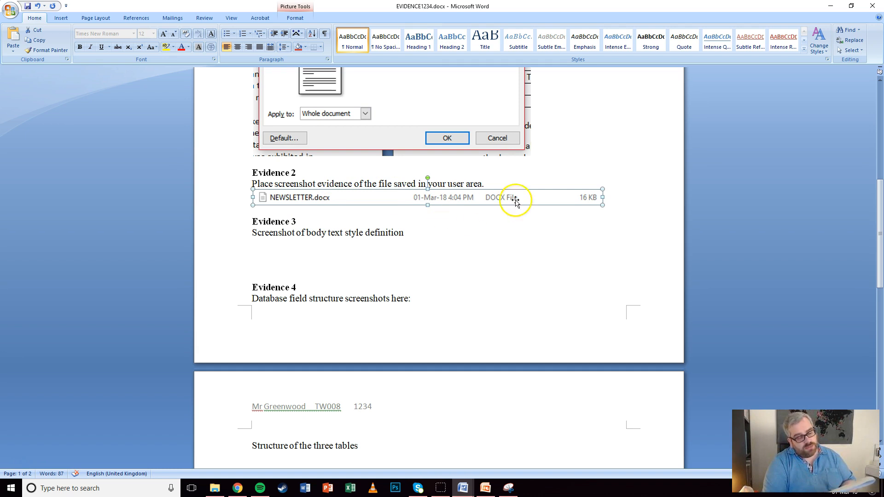
pyautogui.click(838, 8)
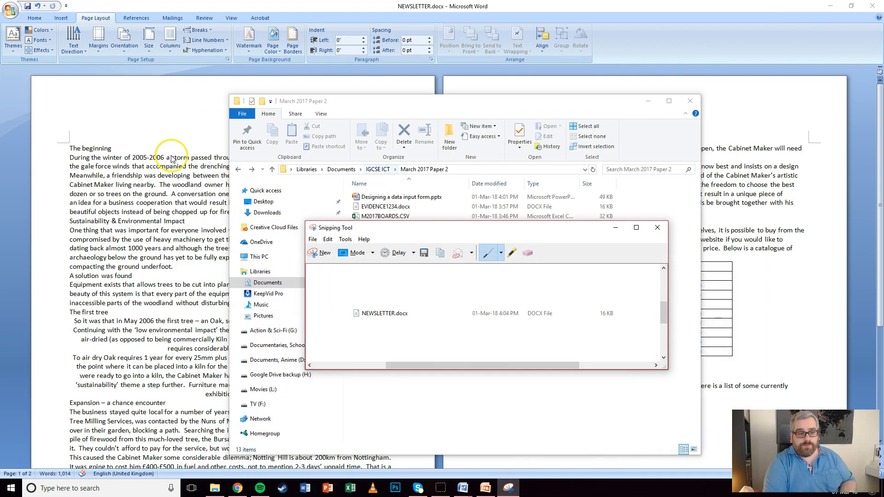
# Bring NEWSLETTER.docx forward, edit its header, and open the March 2017 Paper 2 folder
pyautogui.click(203, 100)
pyautogui.doubleClick(204, 99)
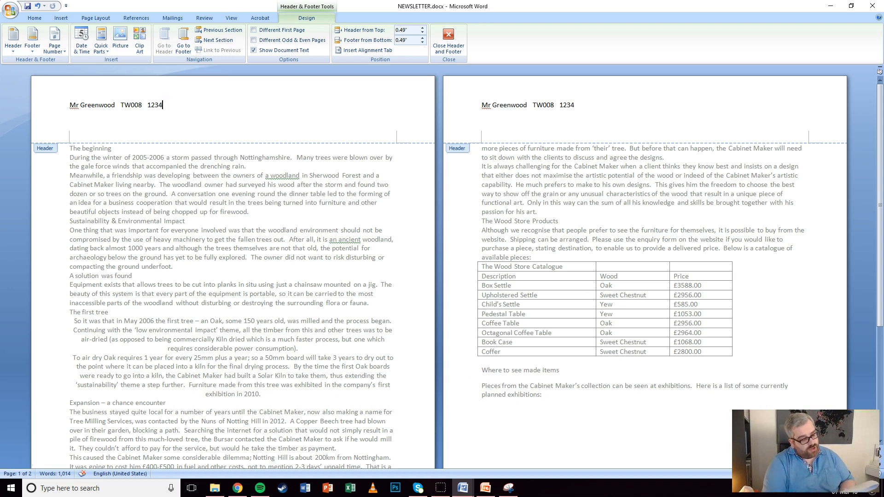
pyautogui.click(215, 488)
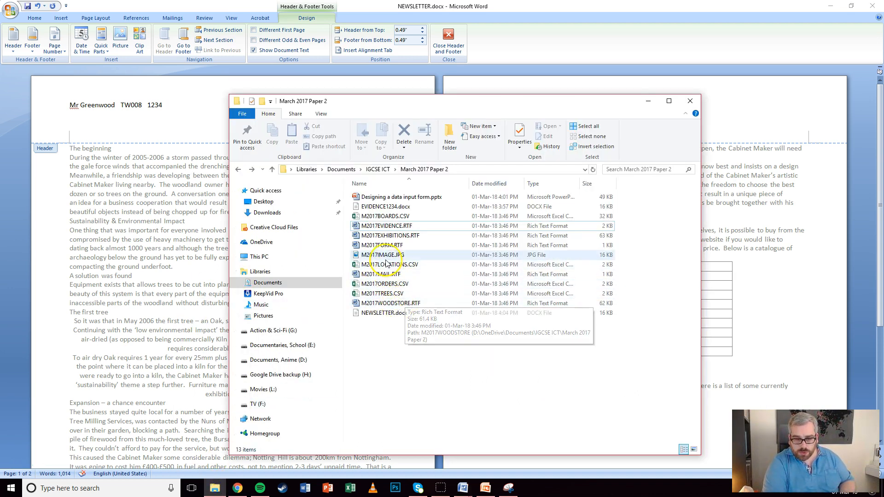
# Insert the M2017IMAGE chair photo into the header with Behind Text wrapping
pyautogui.moveTo(387, 261); pyautogui.dragTo(207, 122)
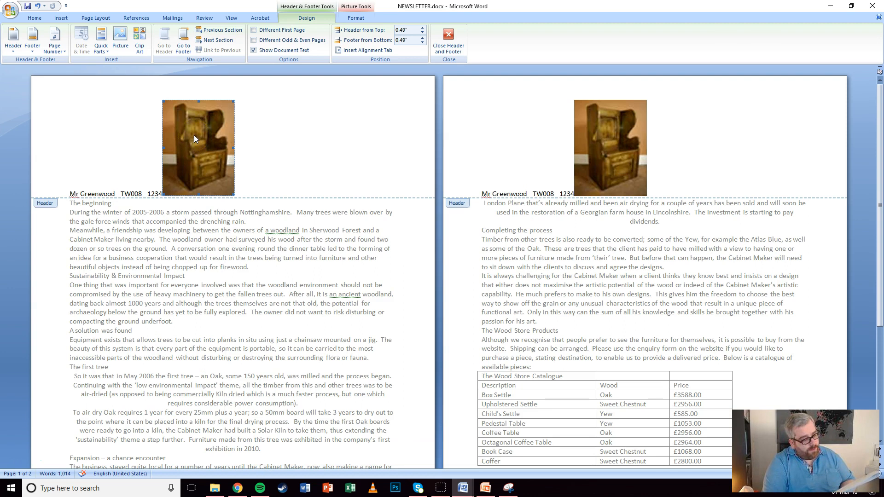
pyautogui.rightClick(195, 136)
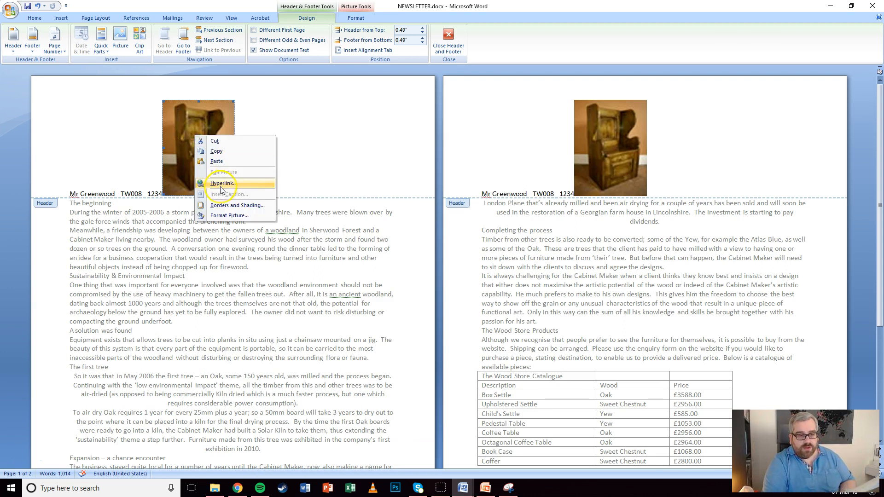
pyautogui.click(356, 17)
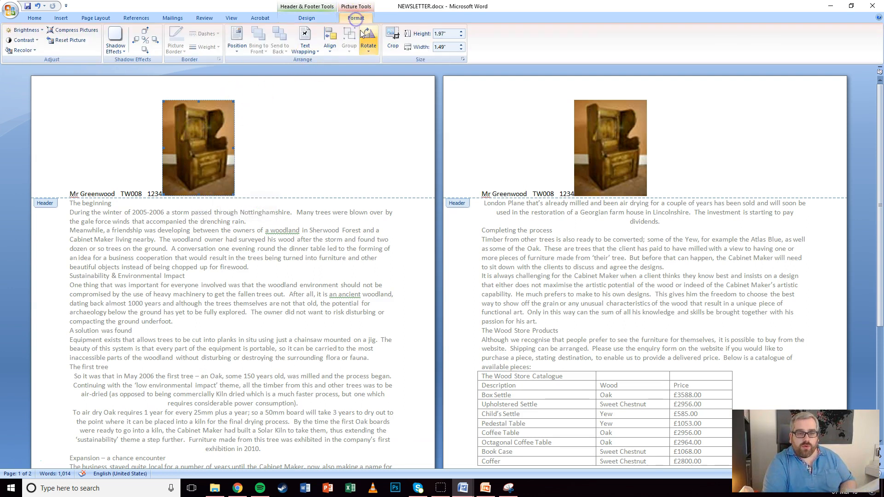
pyautogui.click(302, 49)
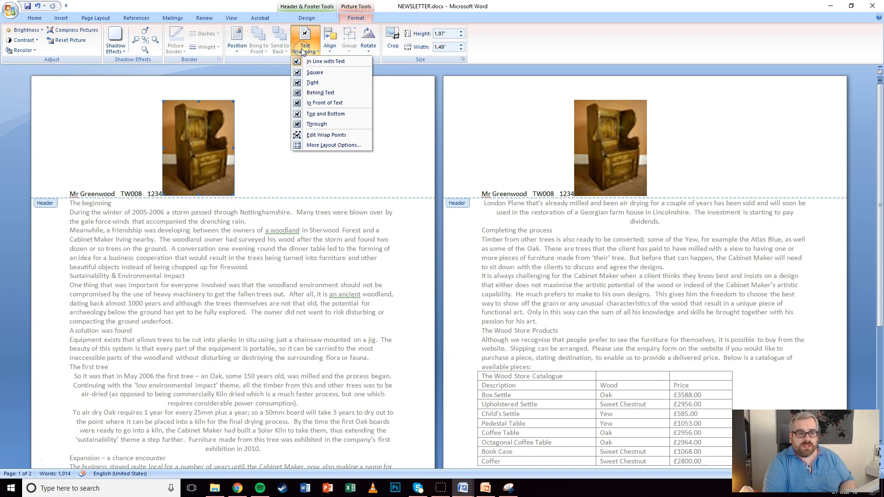
pyautogui.click(320, 92)
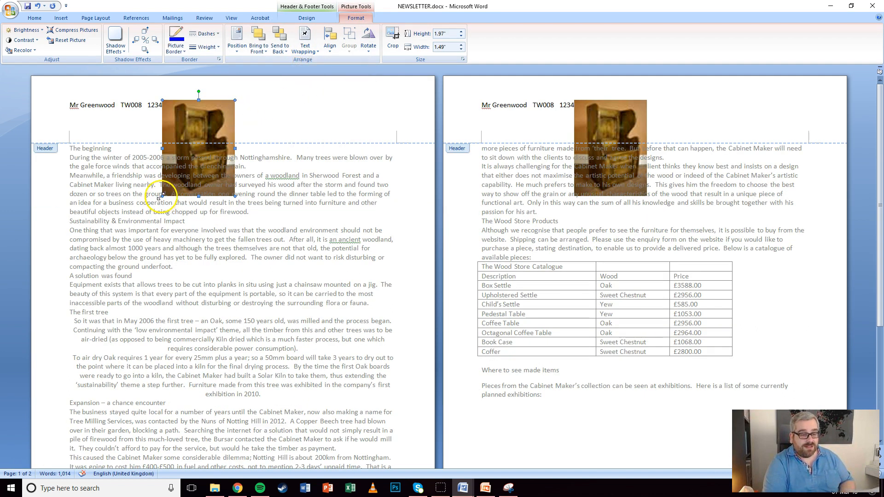
# Set the picture height to 3cm and move it to the header's top-right
pyautogui.click(442, 37)
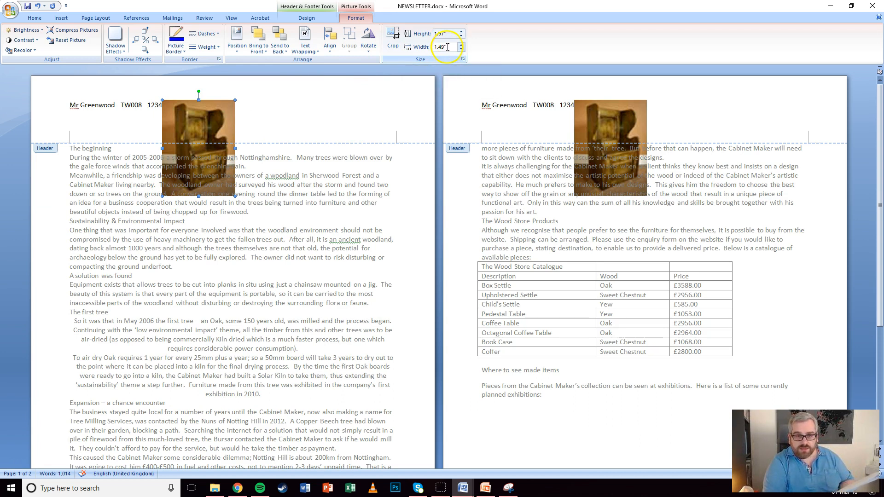
pyautogui.write('3')
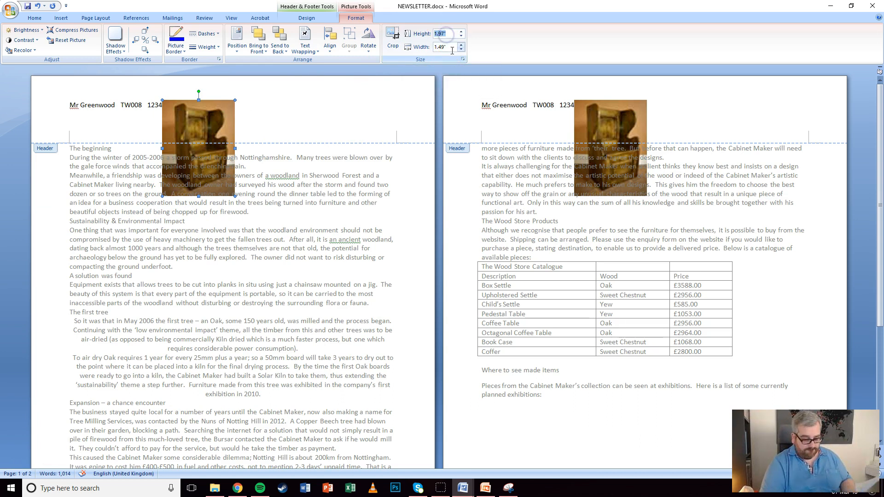
pyautogui.write('cm')
pyautogui.press('Return')
pyautogui.click(355, 19)
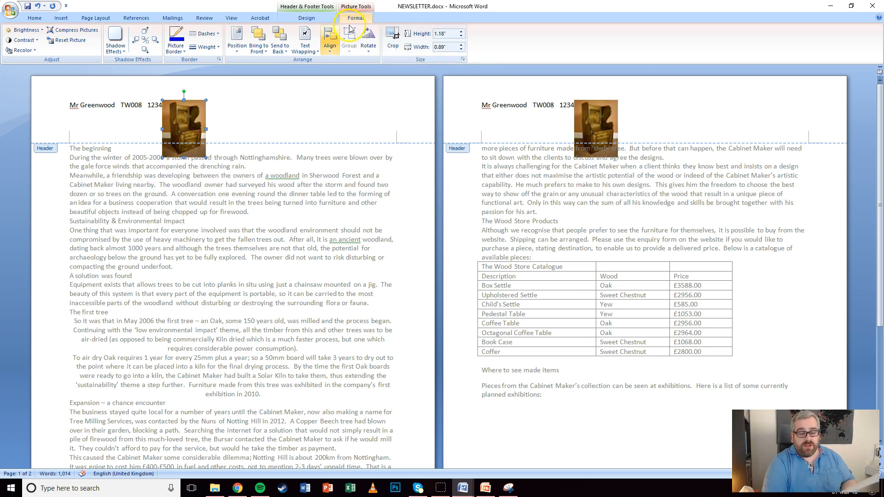
pyautogui.moveTo(193, 119); pyautogui.dragTo(383, 108)
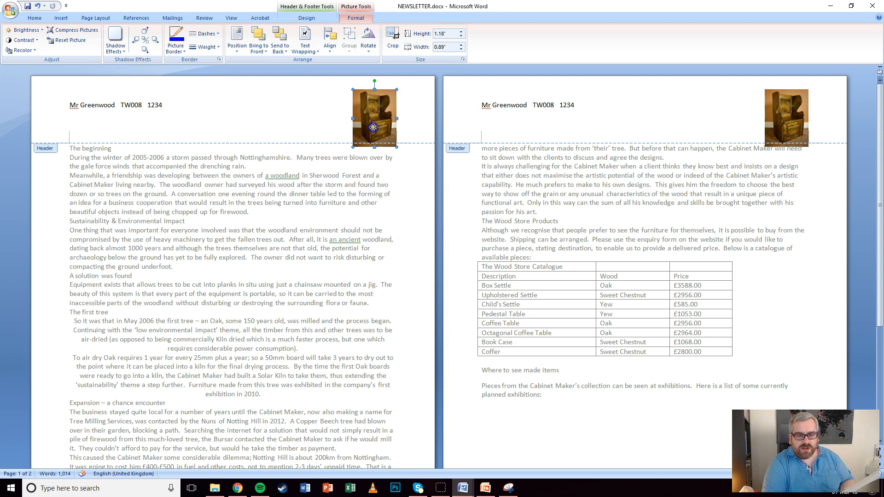
pyautogui.moveTo(373, 123); pyautogui.dragTo(371, 120)
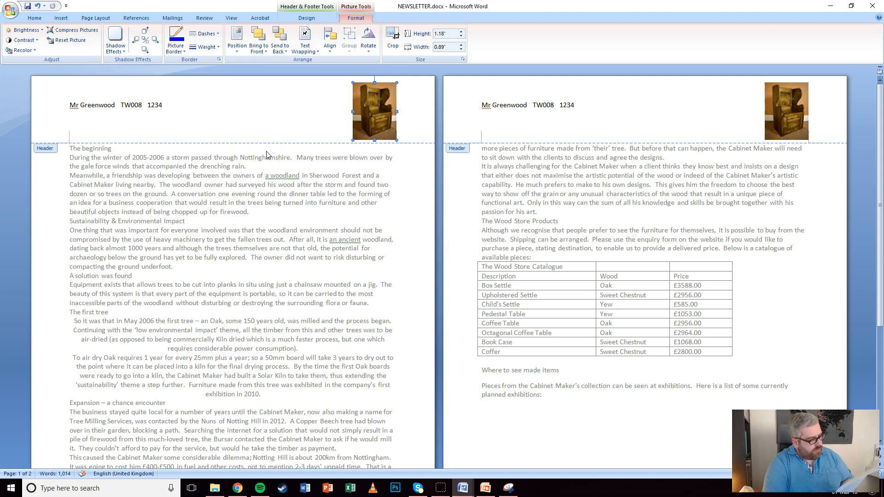
pyautogui.scroll(-6, 211, 175)
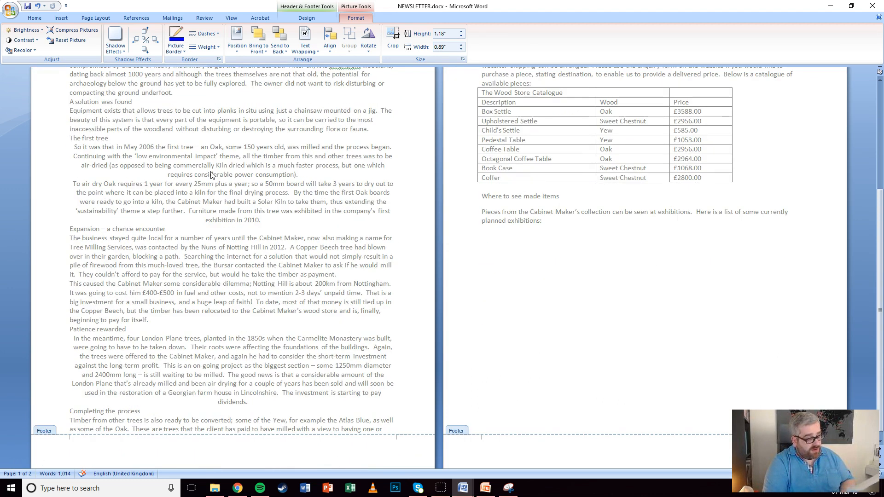
pyautogui.scroll(-1, 211, 175)
pyautogui.click(334, 430)
# Right-align the footer line
pyautogui.click(334, 138)
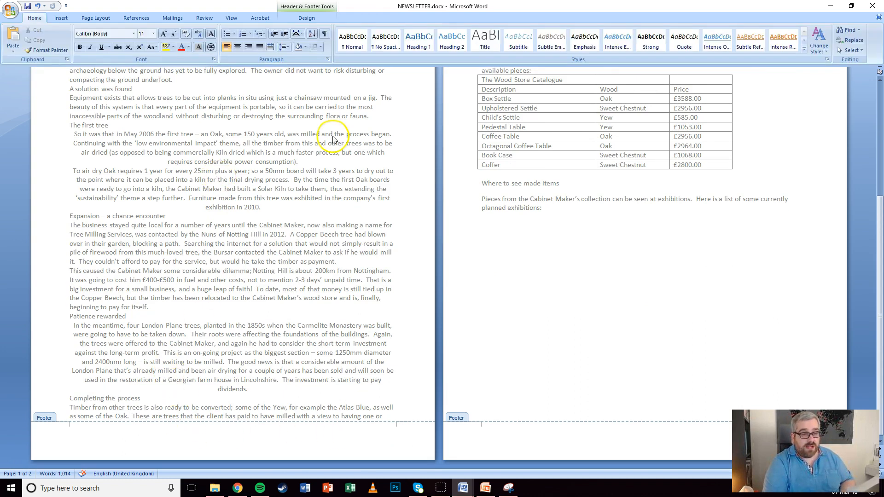
pyautogui.click(248, 47)
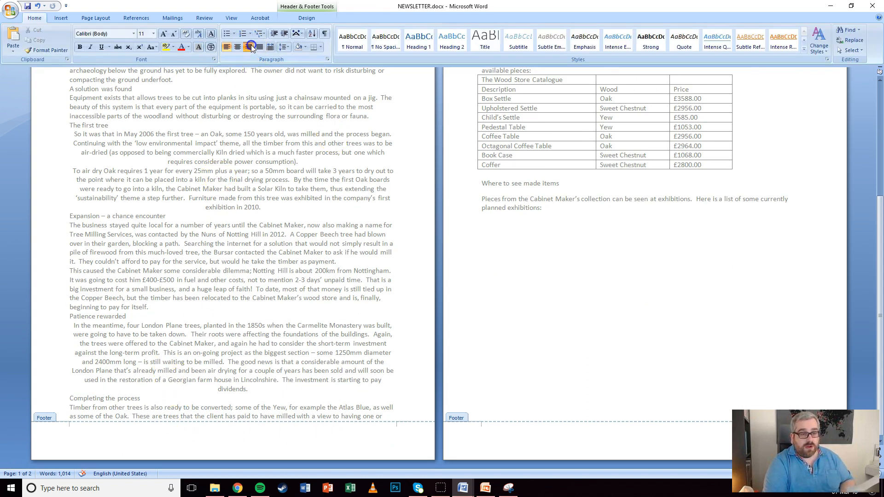
pyautogui.click(58, 18)
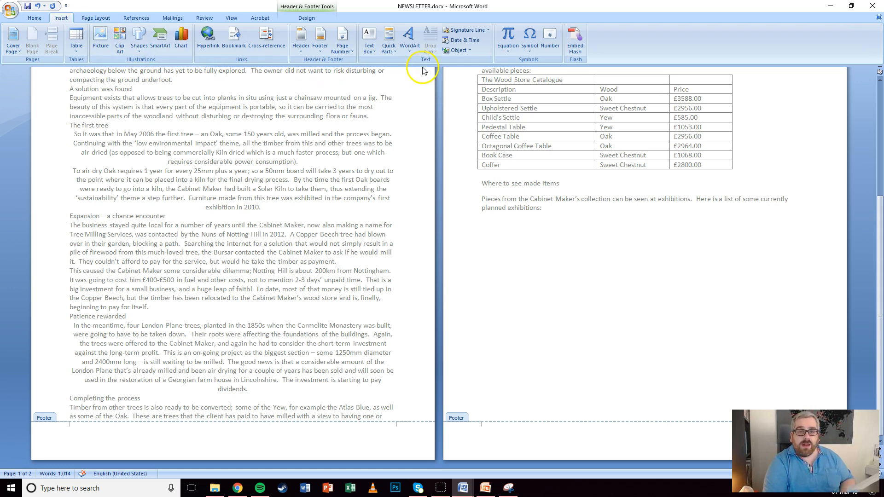
pyautogui.click(468, 50)
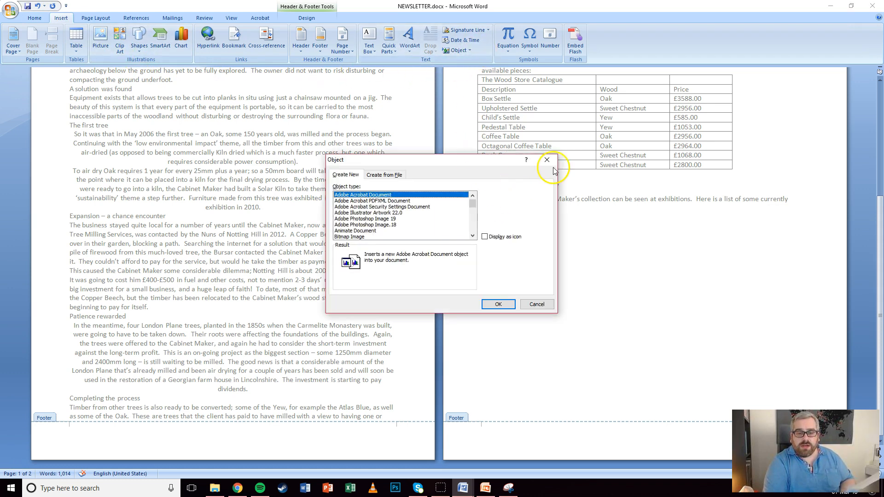
pyautogui.click(548, 159)
pyautogui.click(470, 50)
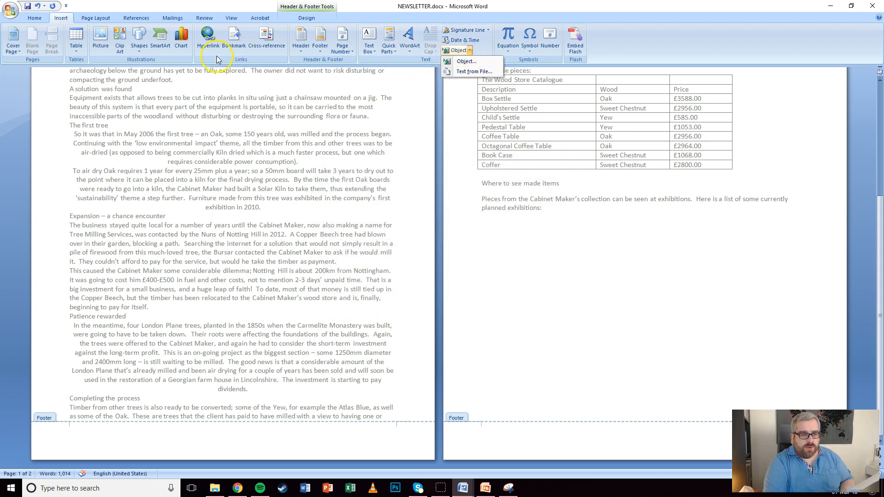
pyautogui.click(191, 56)
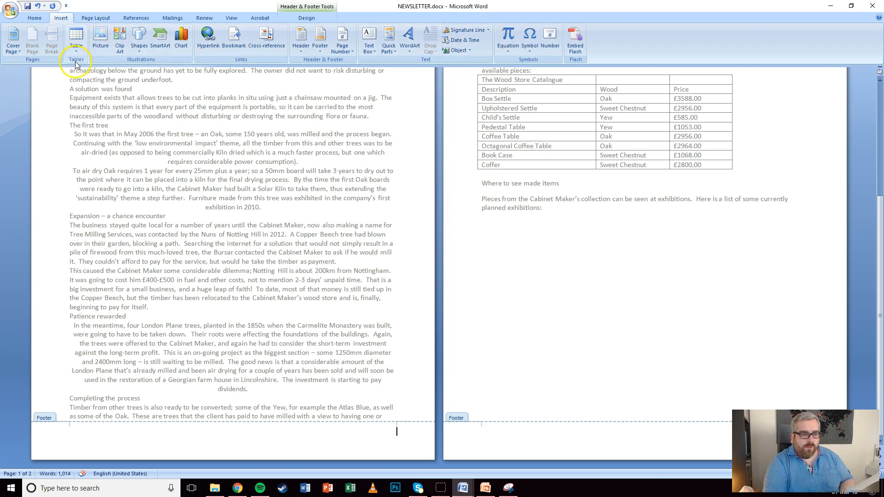
# Insert the FileName field with its full path into the footer
pyautogui.click(390, 50)
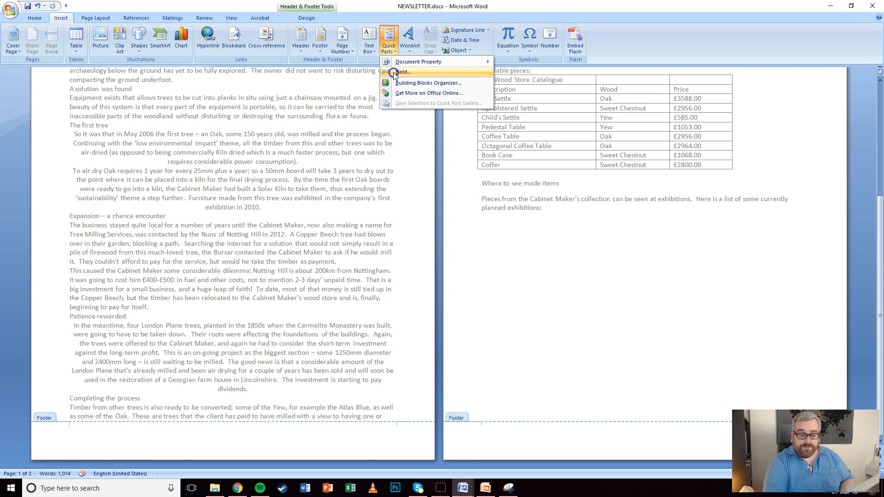
pyautogui.click(402, 71)
pyautogui.moveTo(360, 200); pyautogui.dragTo(361, 224)
pyautogui.click(306, 198)
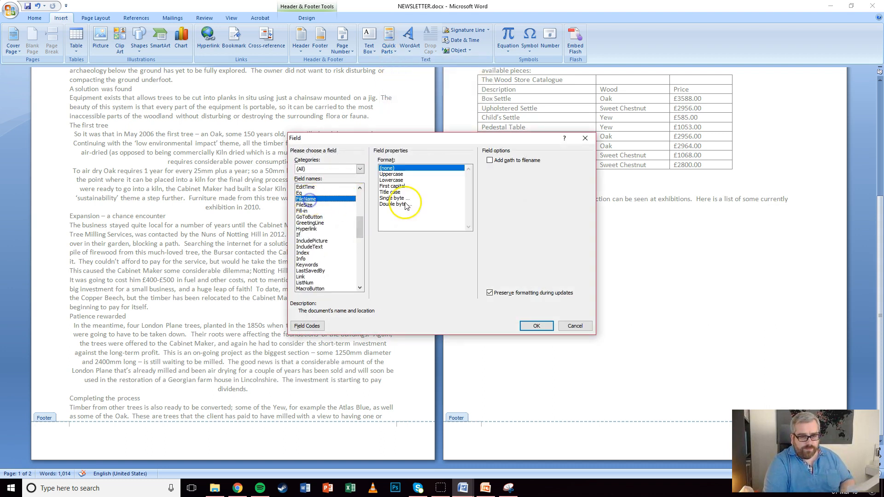
pyautogui.click(490, 161)
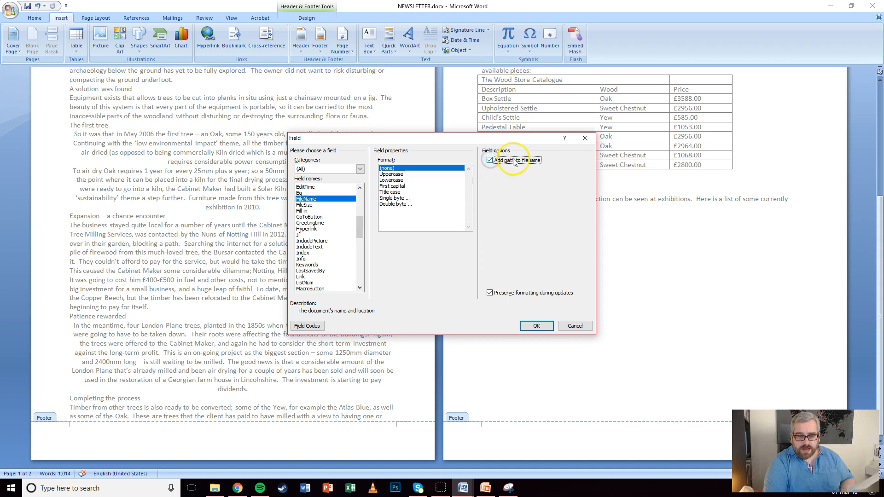
pyautogui.click(537, 325)
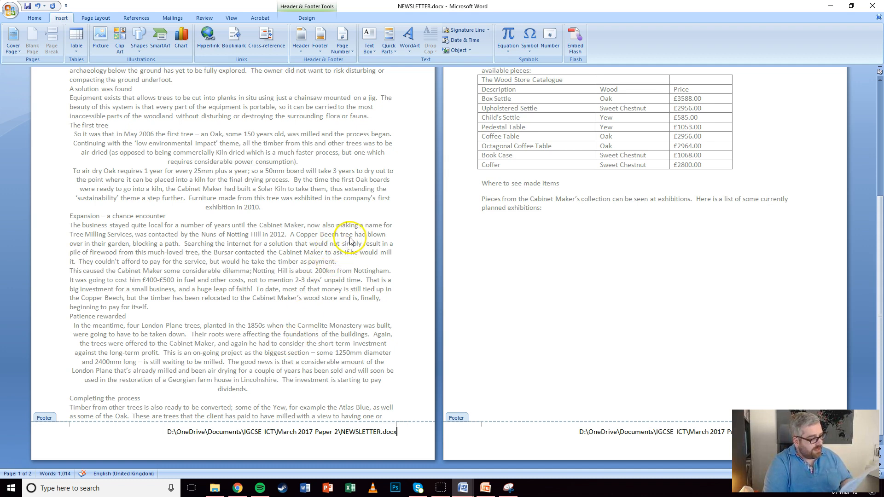
pyautogui.scroll(7, 350, 239)
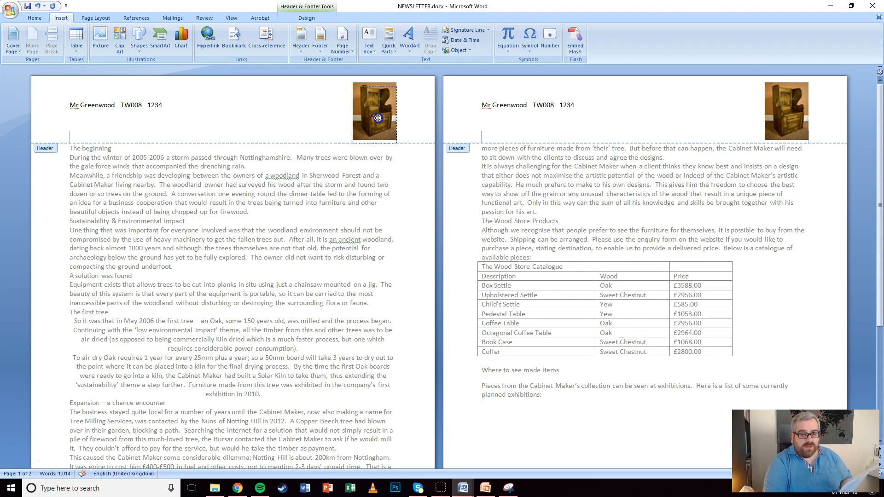
# Select and deselect the header chair picture, then close the header and return to the body text
pyautogui.click(378, 117)
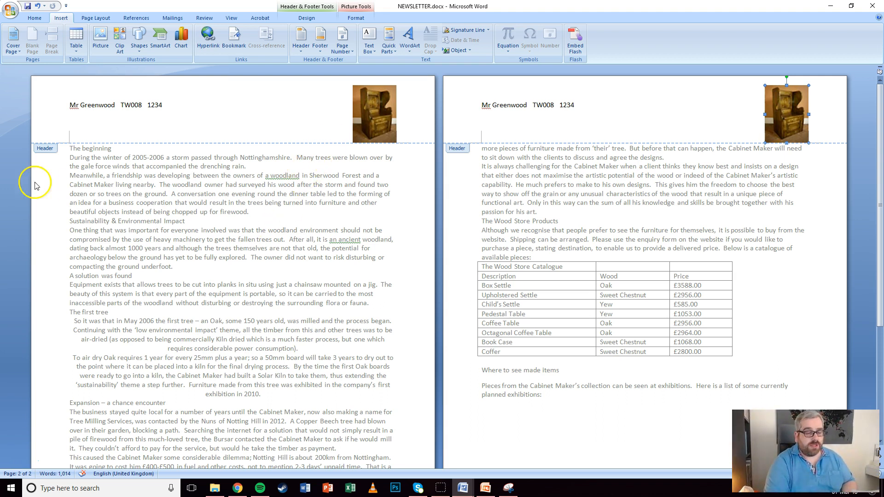
pyautogui.click(182, 197)
pyautogui.doubleClick(183, 197)
pyautogui.click(39, 20)
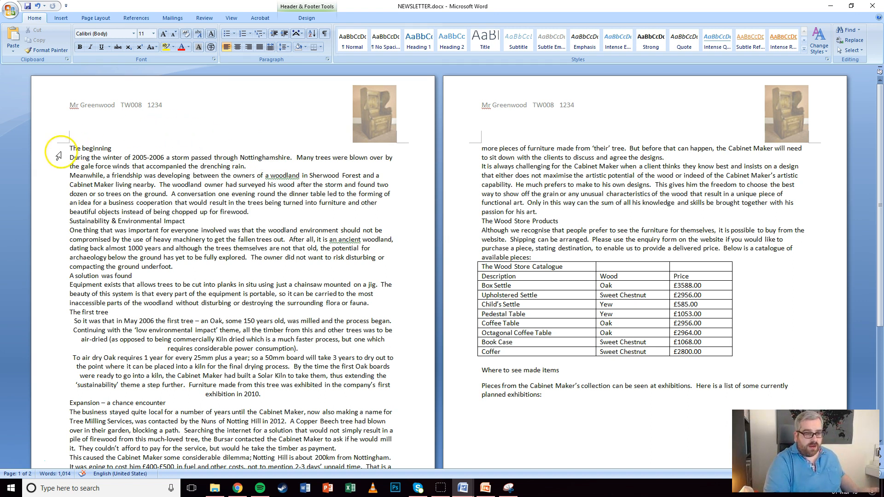
# Below WS-Title, type WS-Subtitle, WS-Subheading, WS-Body and WS-Table on separate lines
pyautogui.doubleClick(70, 147)
pyautogui.press('Return')
pyautogui.press('Return')
pyautogui.press('Return')
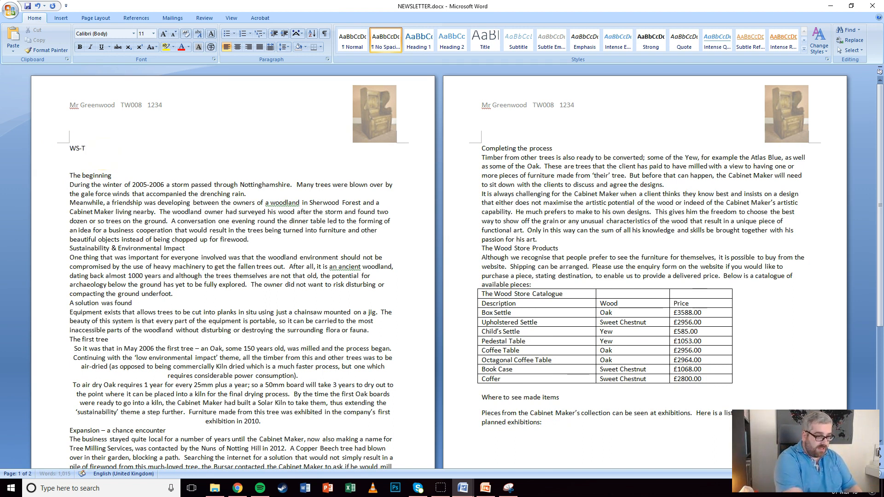
pyautogui.press('Return')
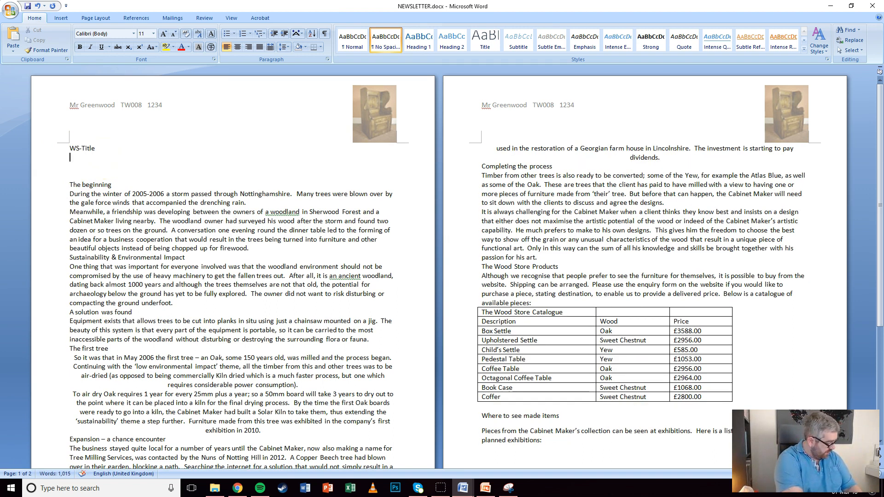
pyautogui.write('WS-Subtit')
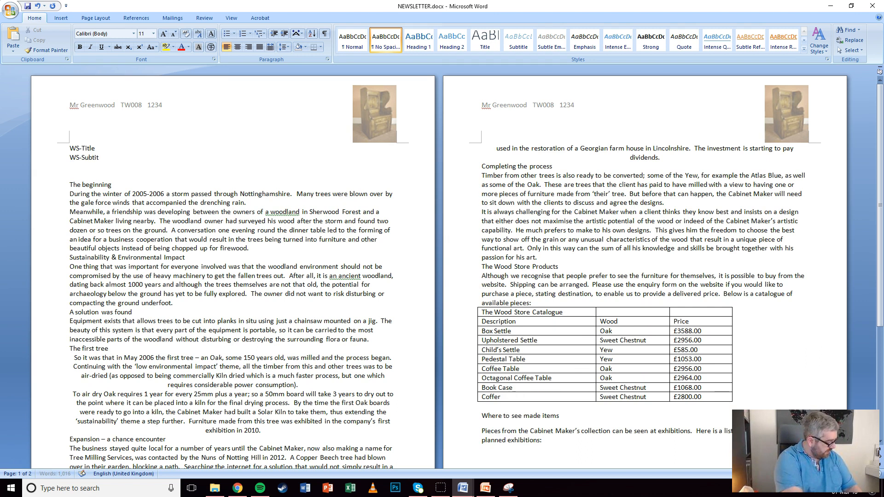
pyautogui.write('le')
pyautogui.press('Return')
pyautogui.write('WS-Subhea')
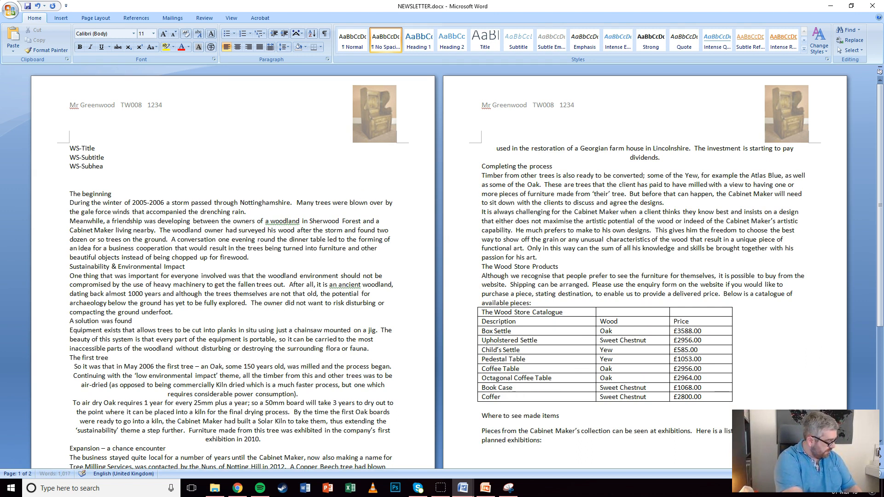
pyautogui.press('Return')
pyautogui.write('WS')
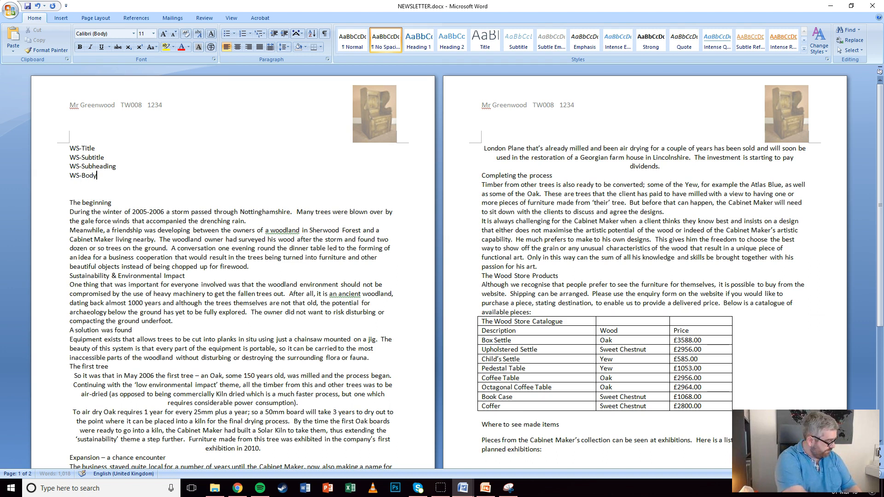
pyautogui.write('-Body')
pyautogui.press('Return')
pyautogui.write('WS-Table')
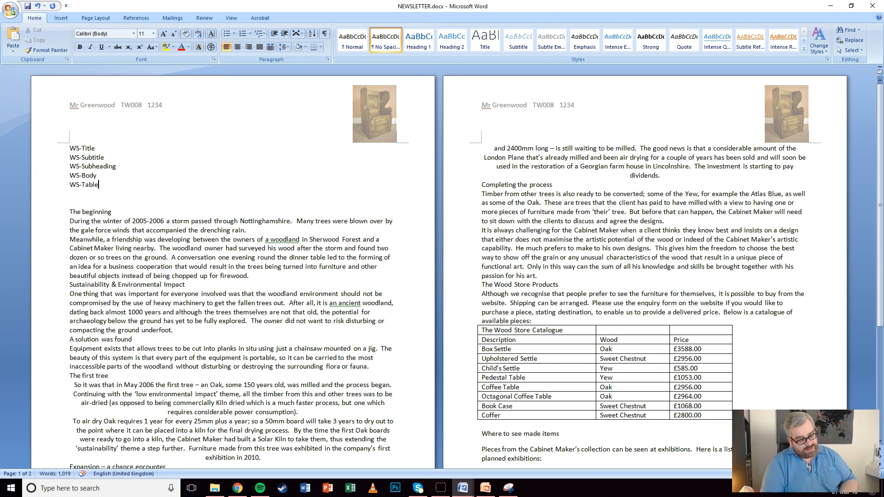
# Format the WS-Title line as Calibri 36 pt, right-aligned, with default paragraph settings
pyautogui.click(51, 147)
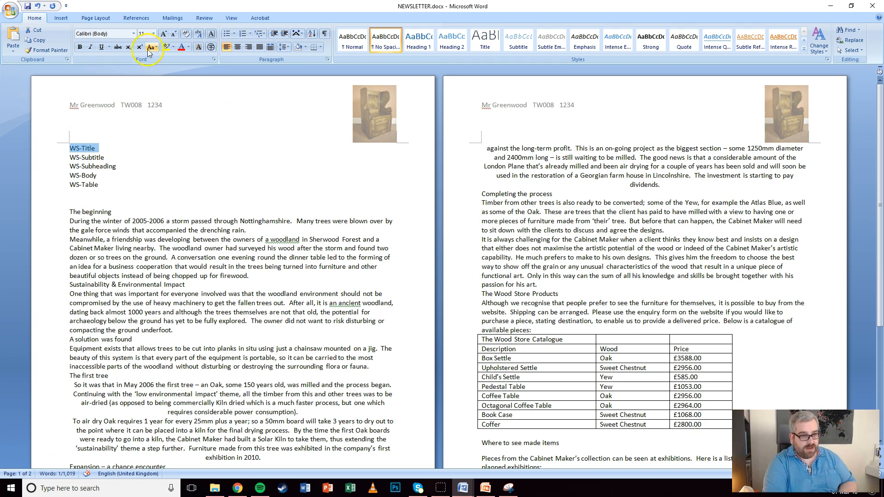
pyautogui.click(133, 33)
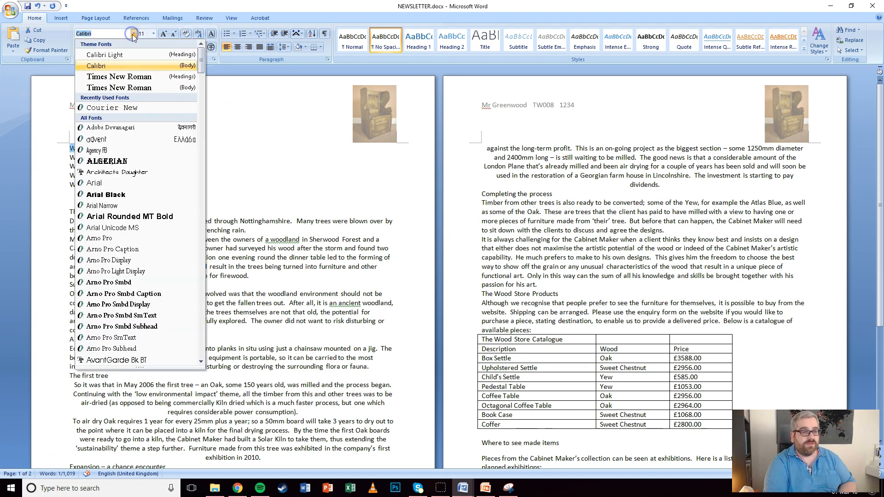
pyautogui.click(119, 67)
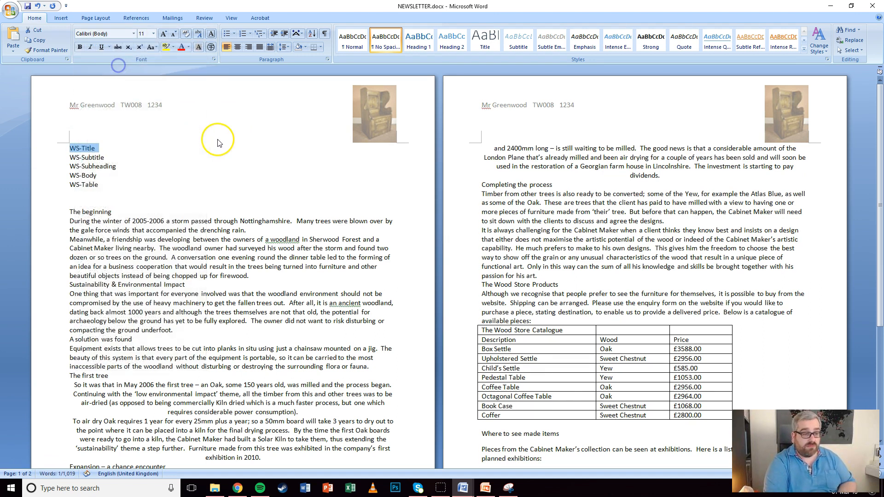
pyautogui.click(153, 33)
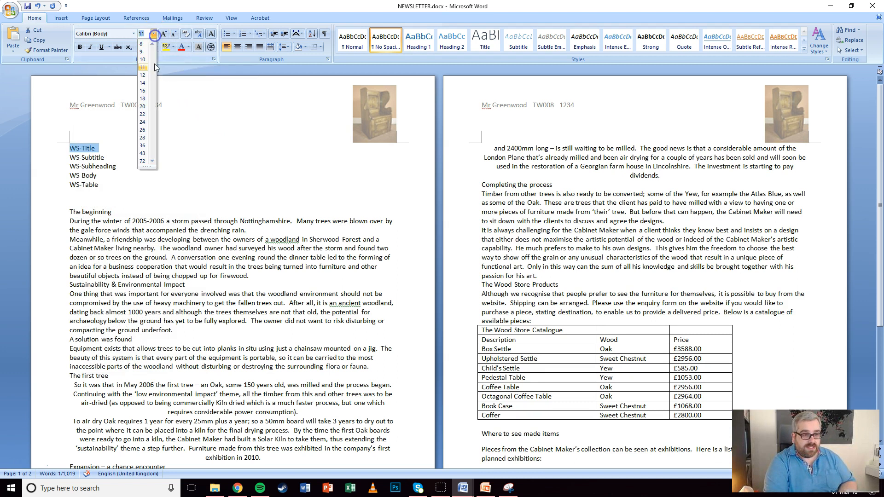
pyautogui.click(142, 148)
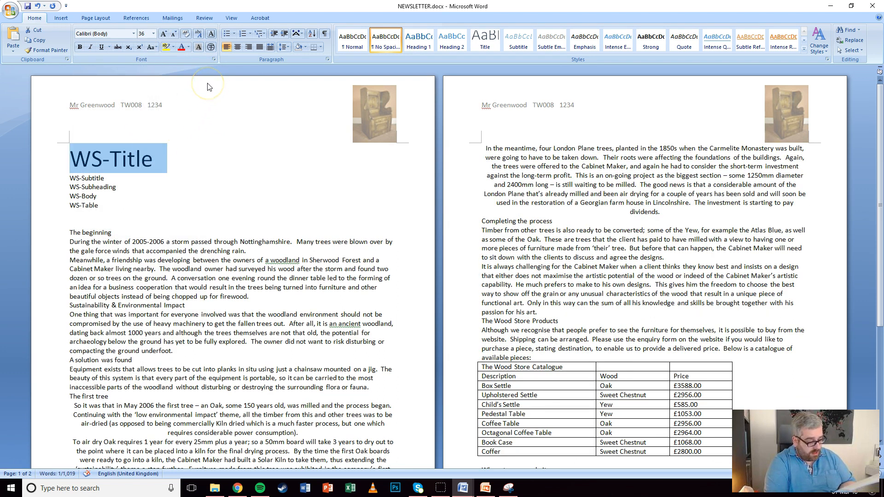
pyautogui.click(248, 47)
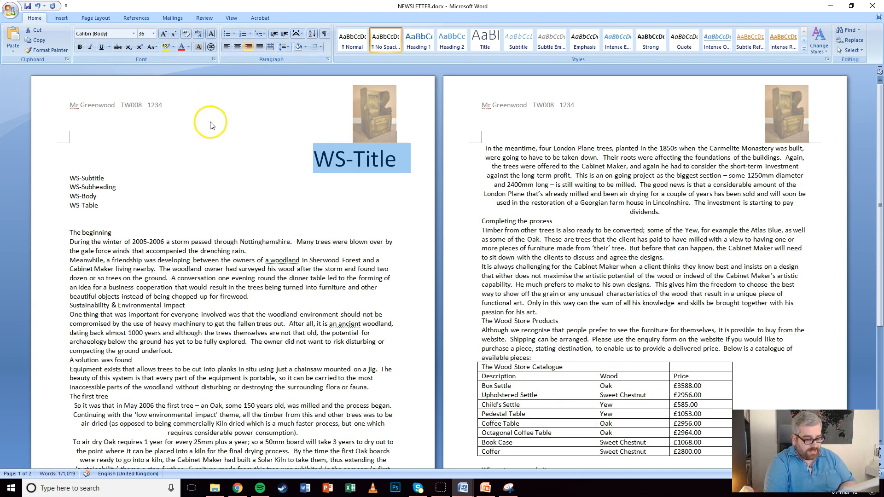
pyautogui.click(327, 60)
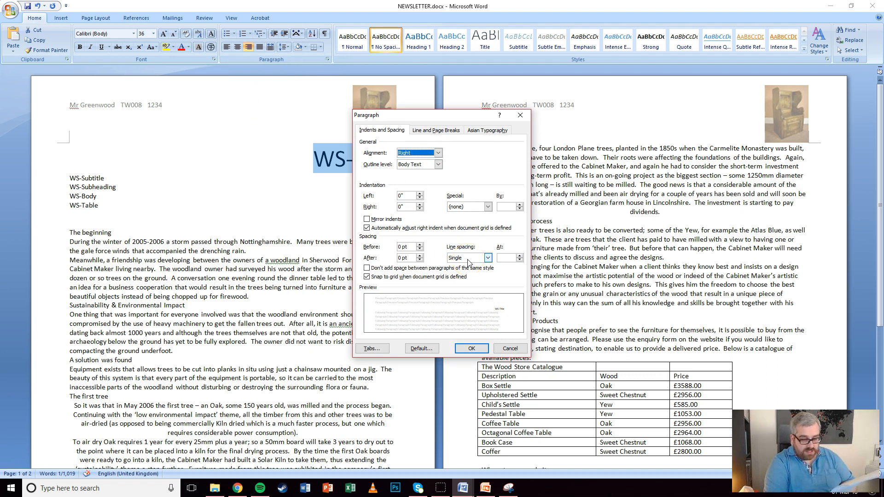
pyautogui.click(474, 346)
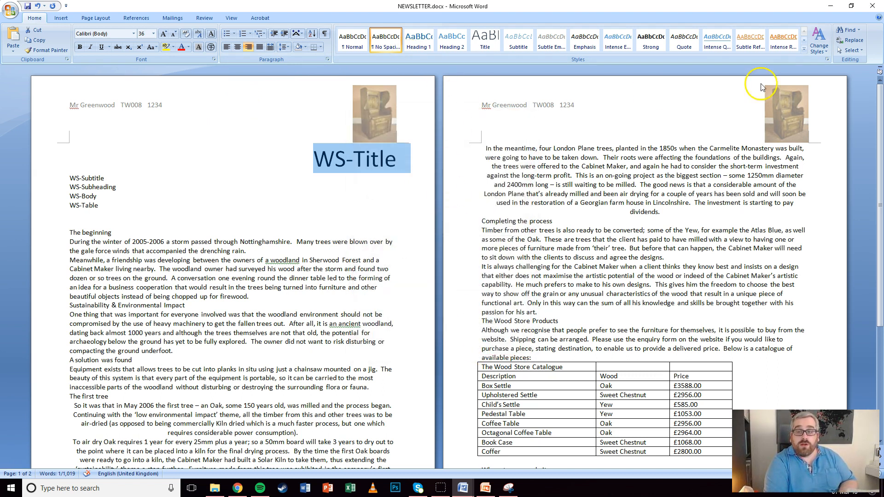
# Save the formatting as quick style WS-Title, delete the sample line, and select the WS-Subtitle line
pyautogui.click(804, 48)
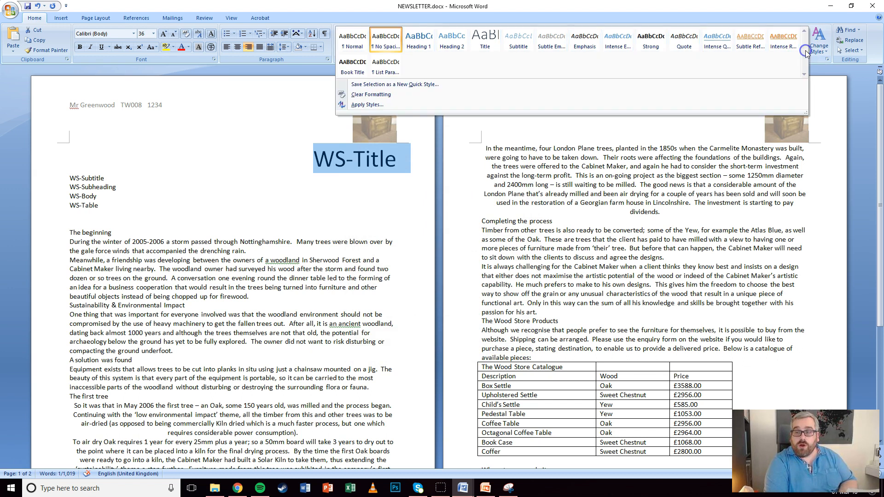
pyautogui.click(390, 85)
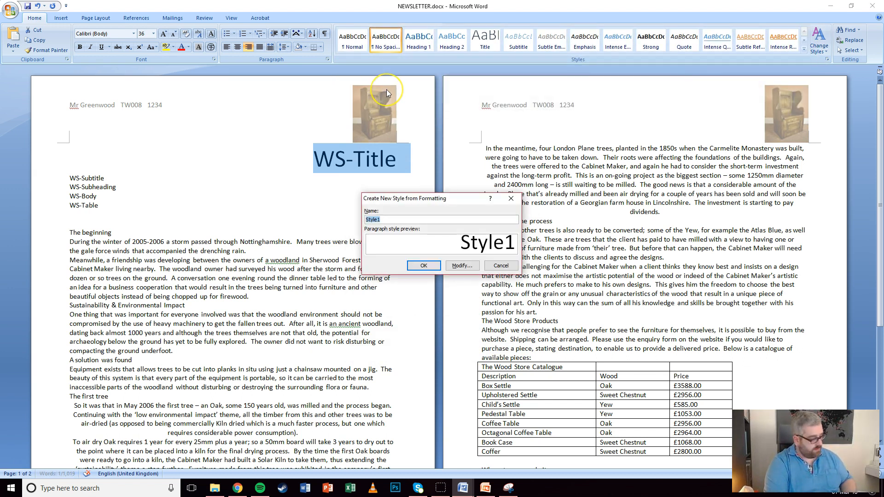
pyautogui.write('WS-Ti')
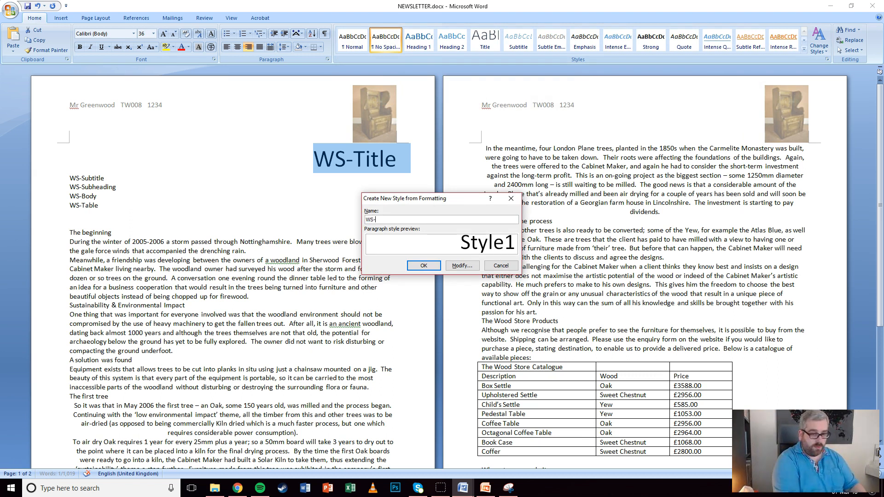
pyautogui.click(423, 265)
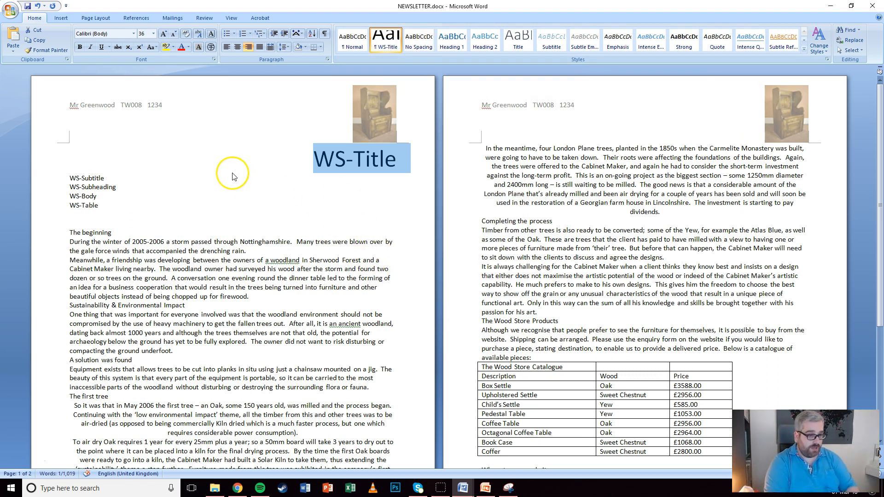
pyautogui.press('Delete')
pyautogui.click(60, 148)
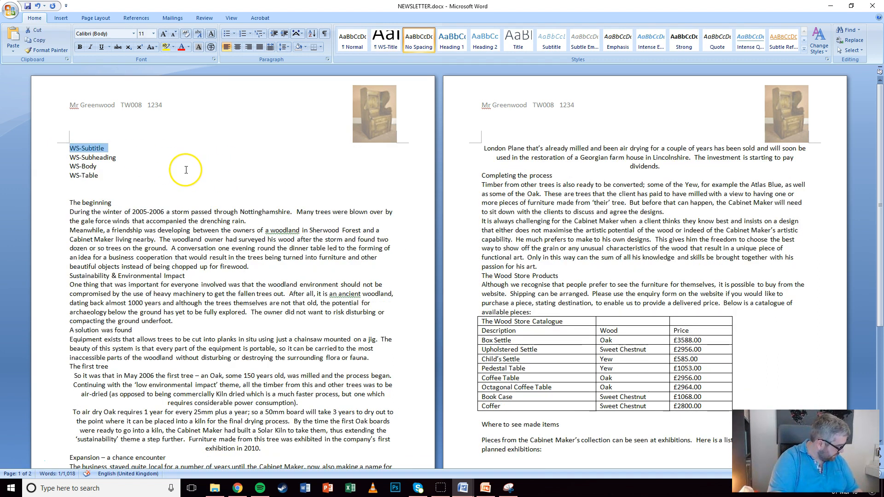
# Format the WS-Subtitle line as 18 pt, centred and underlined
pyautogui.click(153, 34)
pyautogui.click(143, 95)
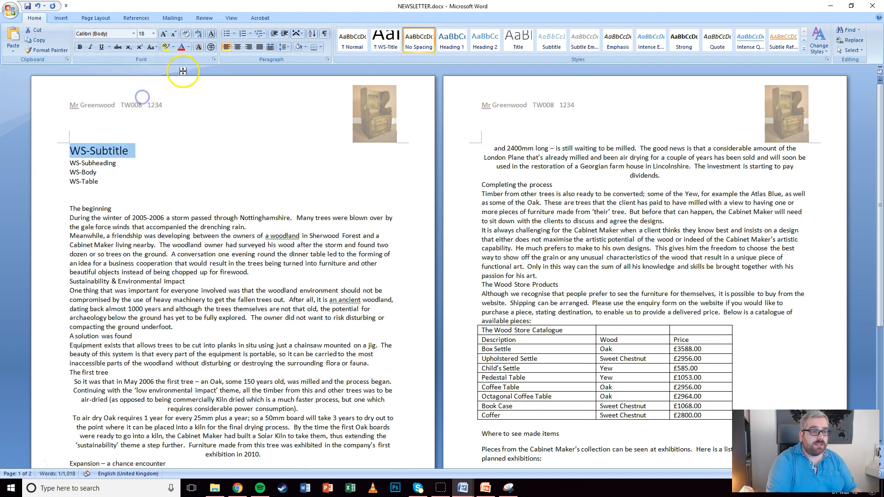
pyautogui.click(239, 48)
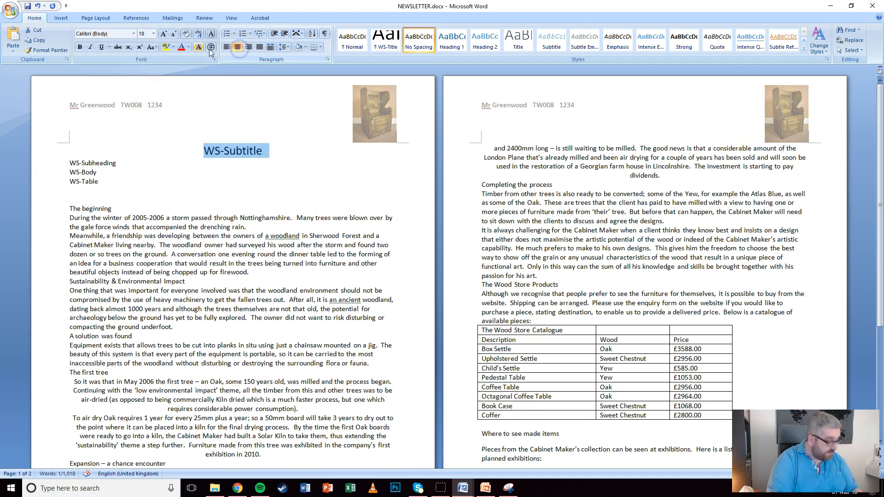
pyautogui.click(101, 47)
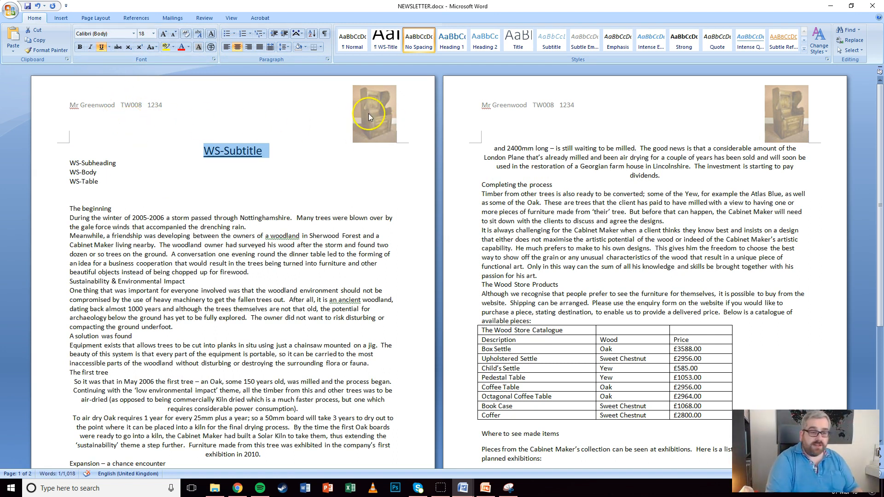
# Save the formatting as quick style WS-Subtitle and delete the sample line
pyautogui.click(804, 49)
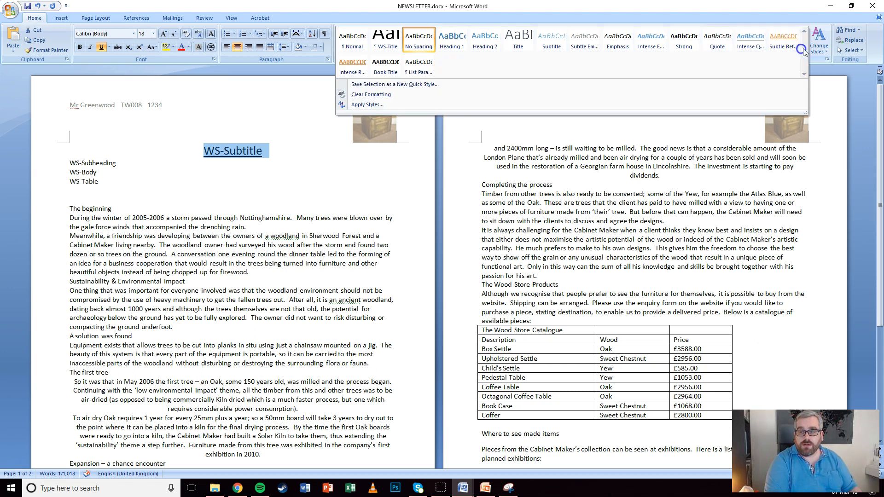
pyautogui.click(399, 84)
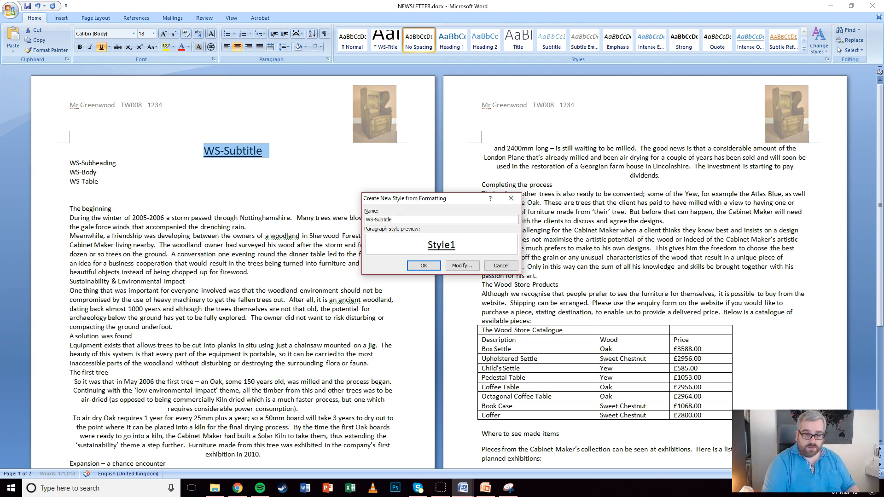
pyautogui.click(424, 266)
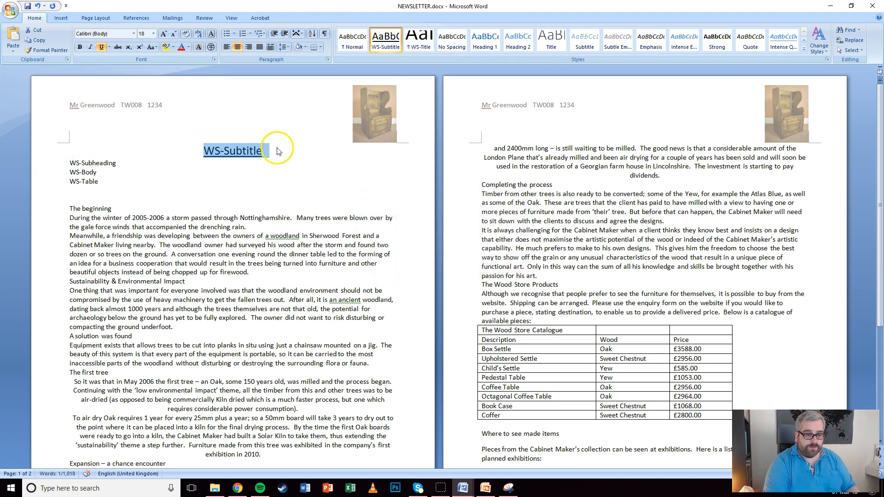
pyautogui.press('Delete')
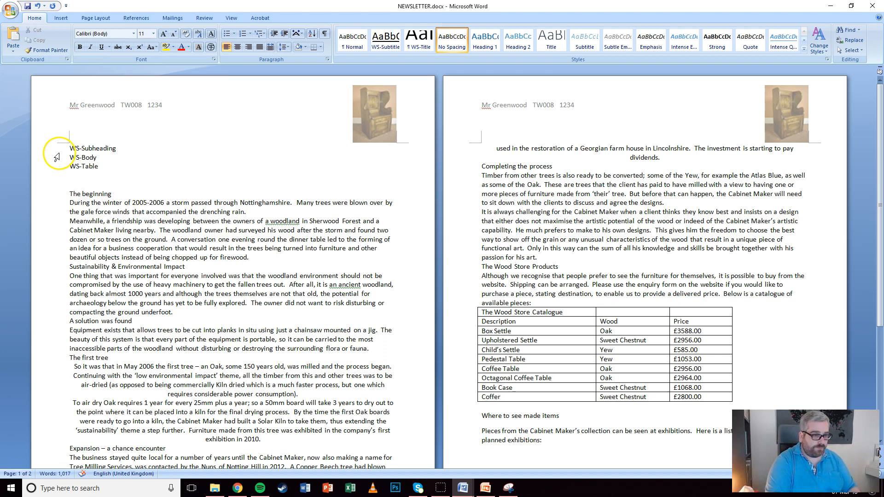
# Format the WS-Subheading line as Times New Roman 16 pt, bold and italic
pyautogui.click(59, 150)
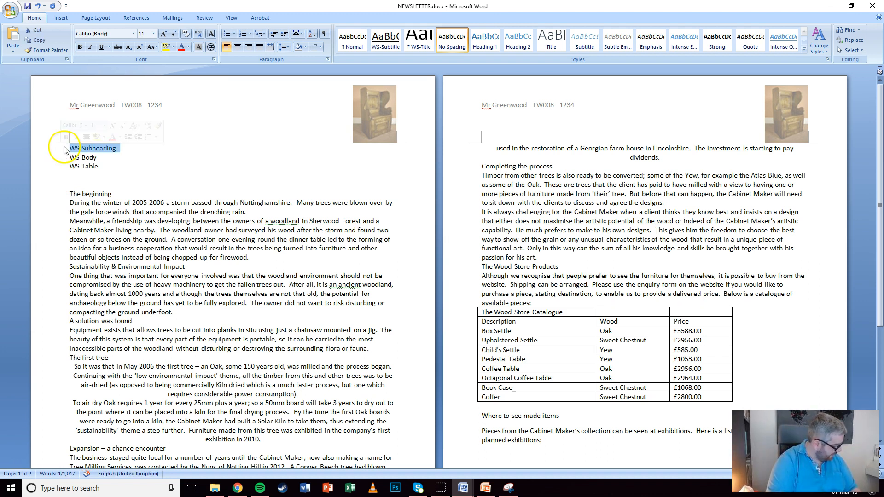
pyautogui.click(134, 33)
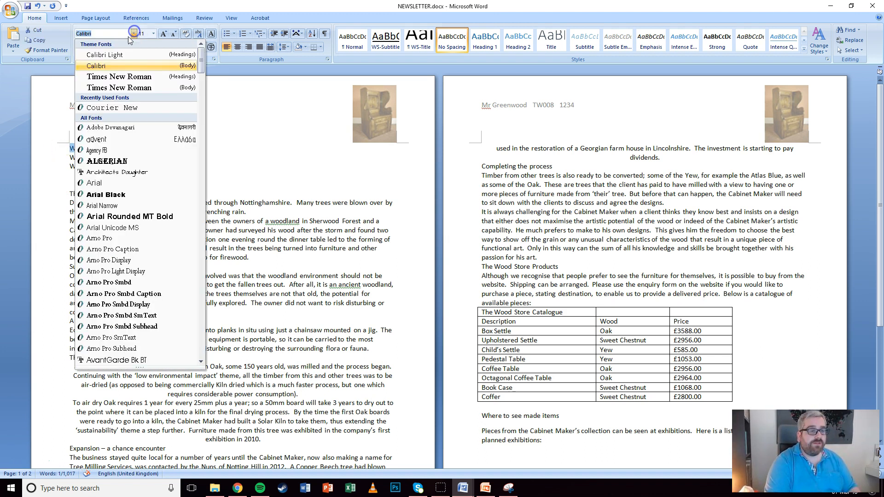
pyautogui.click(119, 77)
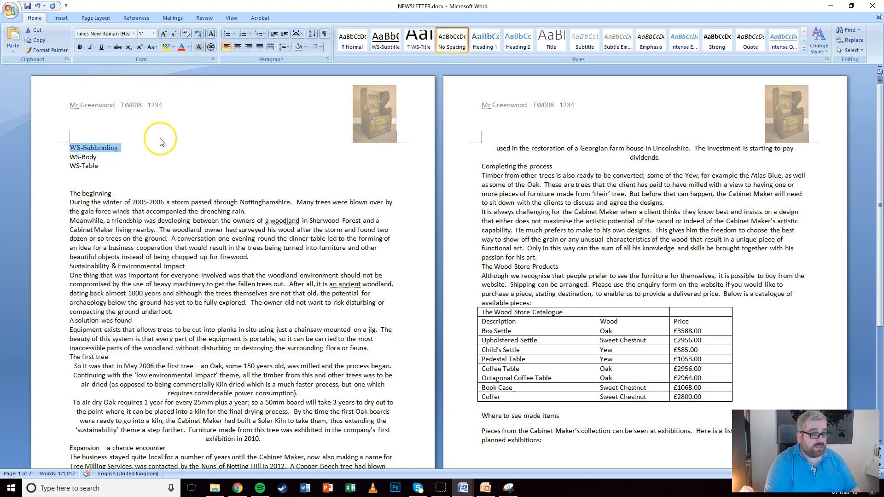
pyautogui.click(164, 34)
pyautogui.click(164, 34)
pyautogui.click(164, 34)
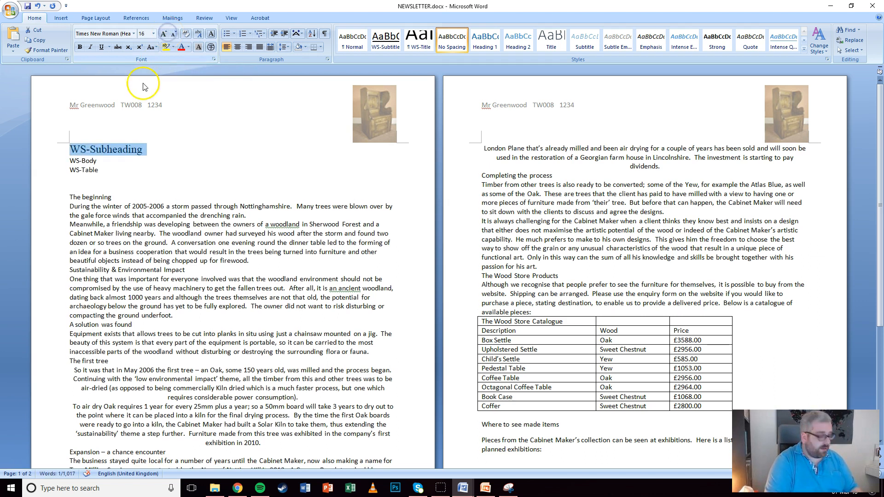
pyautogui.hotkey('ctrl', 'b')
pyautogui.click(90, 47)
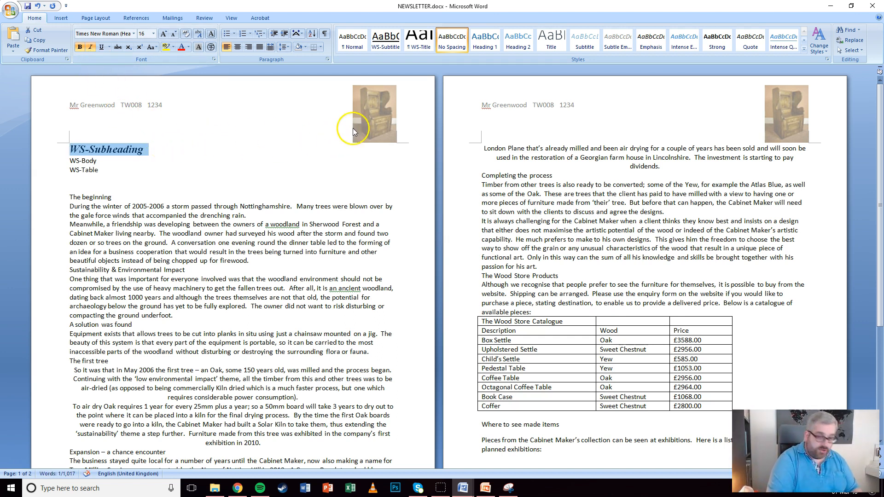
# Set the subheading paragraph's spacing after to 12 pt
pyautogui.click(327, 60)
pyautogui.click(419, 255)
pyautogui.click(419, 256)
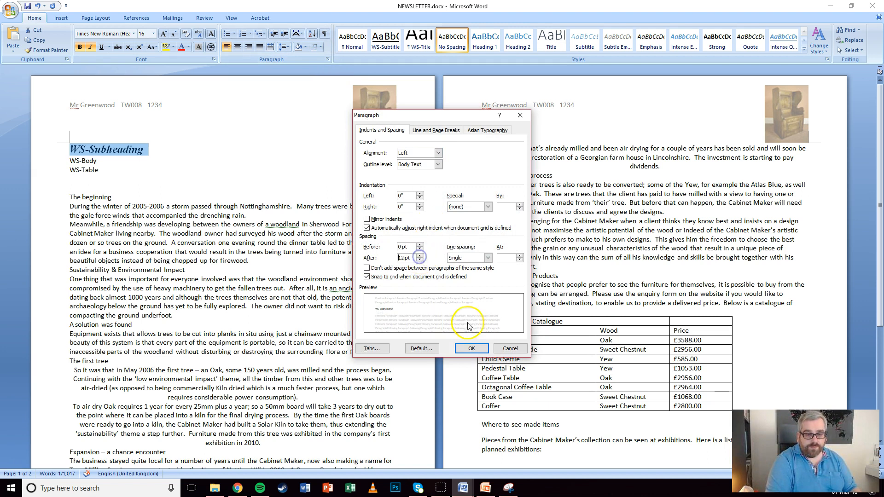
pyautogui.click(471, 349)
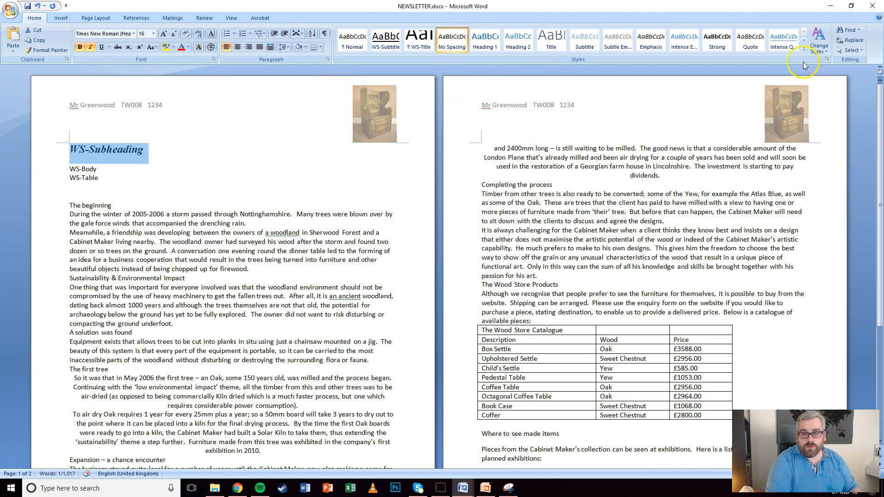
# Save the formatting as quick style WS-Subheading, then select the WS-Body line
pyautogui.click(804, 50)
pyautogui.click(444, 84)
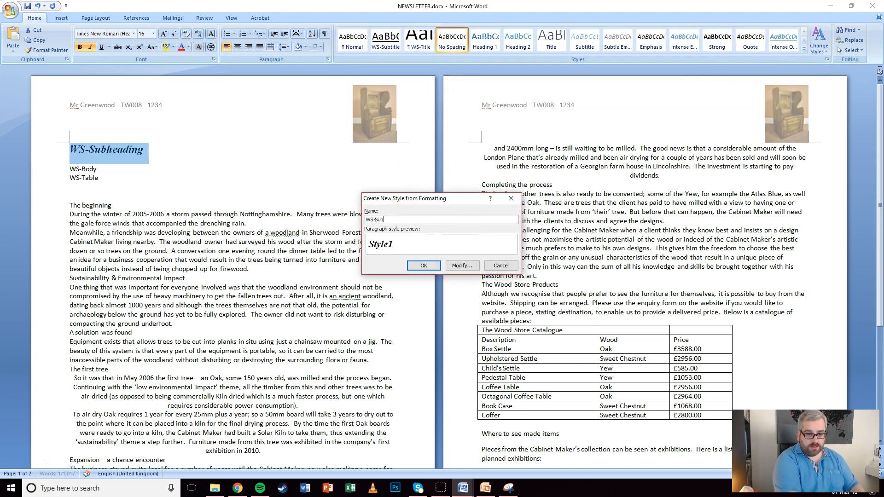
pyautogui.write('WS-Subheading')
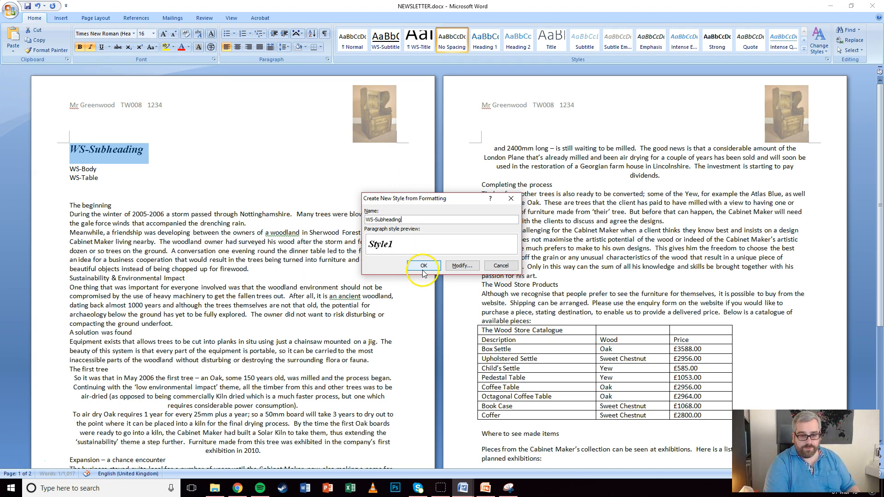
pyautogui.click(422, 265)
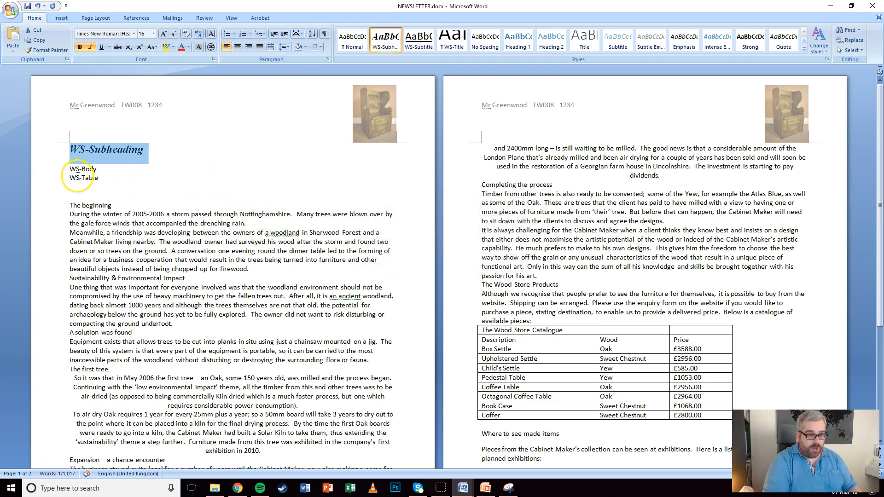
pyautogui.click(58, 172)
# Delete the WS-Subheading sample line and set the WS-Body line to 12 pt Times New Roman
pyautogui.click(44, 150)
pyautogui.press('Delete')
pyautogui.click(52, 147)
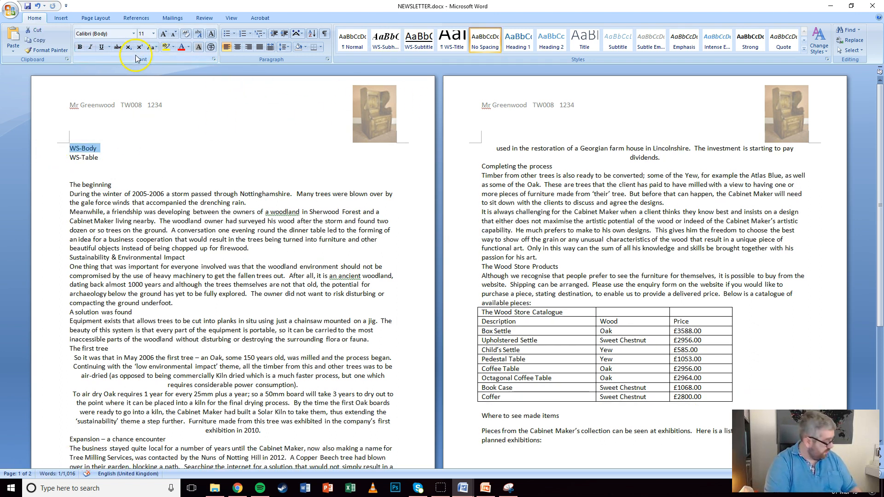
pyautogui.click(163, 35)
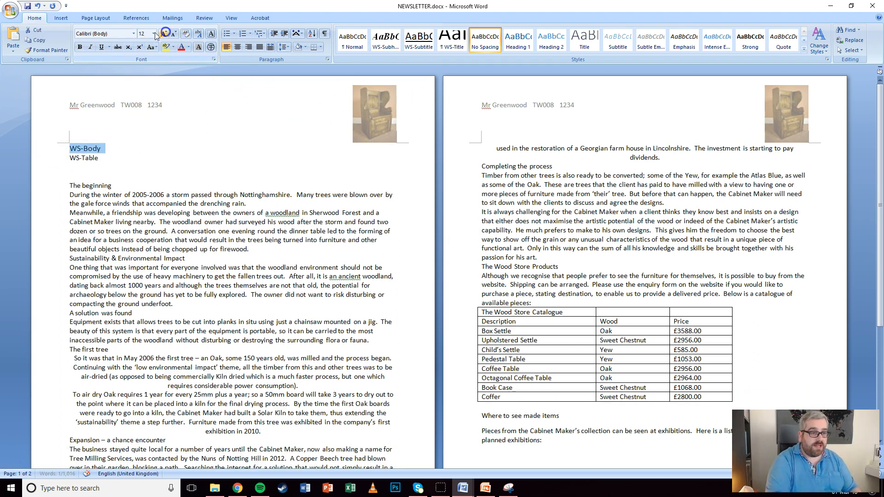
pyautogui.click(133, 34)
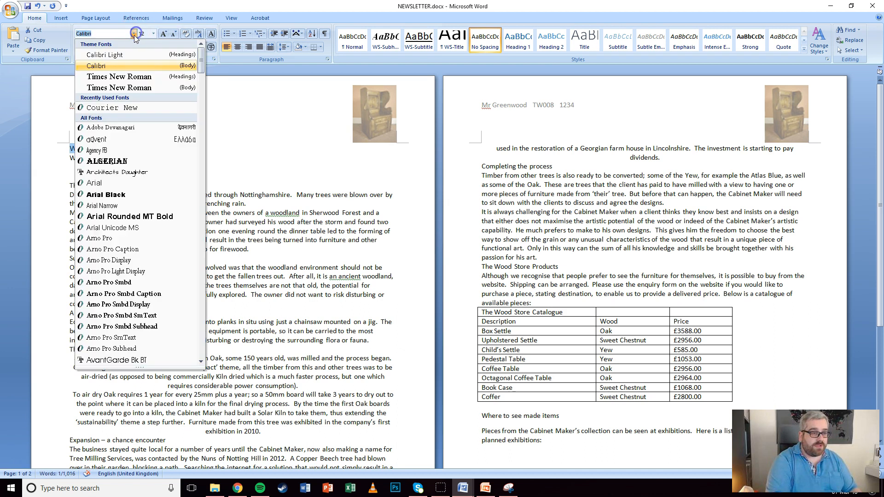
pyautogui.click(115, 77)
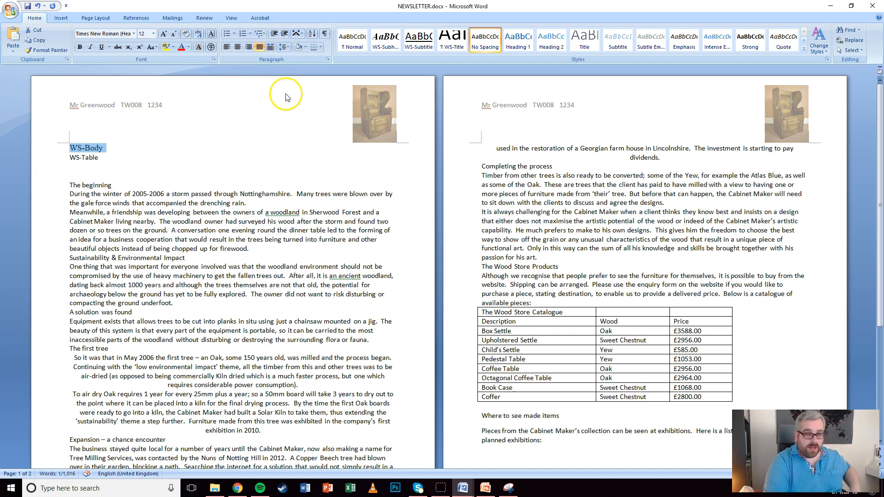
# Set the WS-Body paragraph's spacing after to 12 pt
pyautogui.click(327, 59)
pyautogui.click(420, 255)
pyautogui.click(420, 256)
pyautogui.click(472, 350)
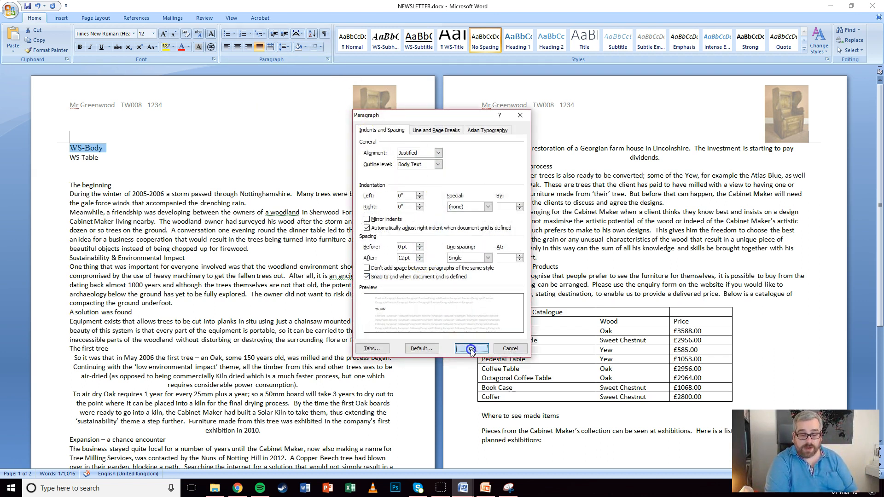
# Save the formatting as quick style WS-Body and delete the sample line
pyautogui.click(803, 48)
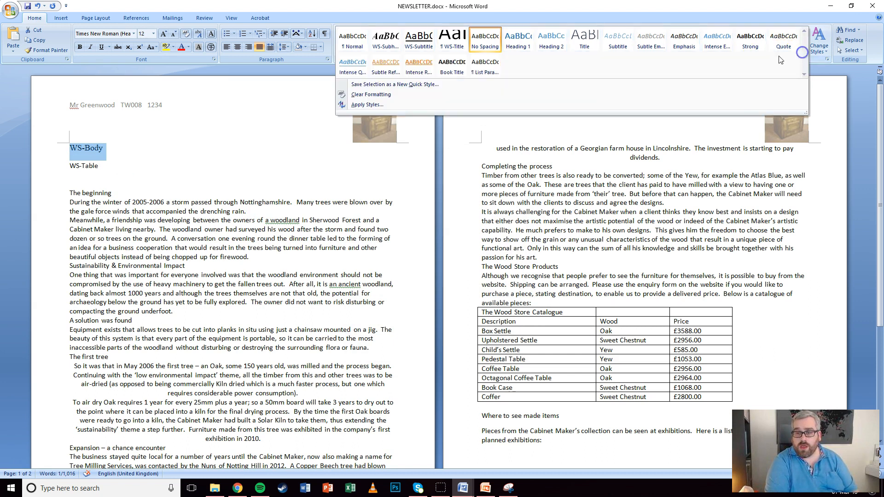
pyautogui.click(379, 86)
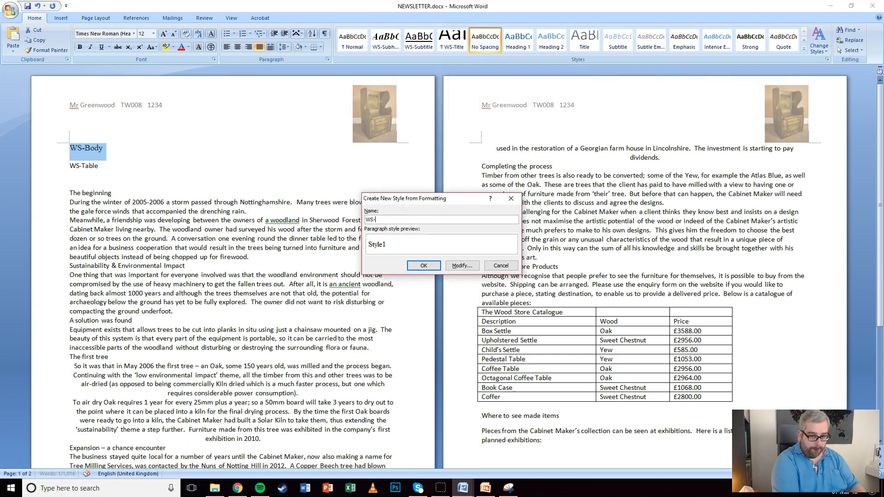
pyautogui.click(423, 266)
pyautogui.press('Delete')
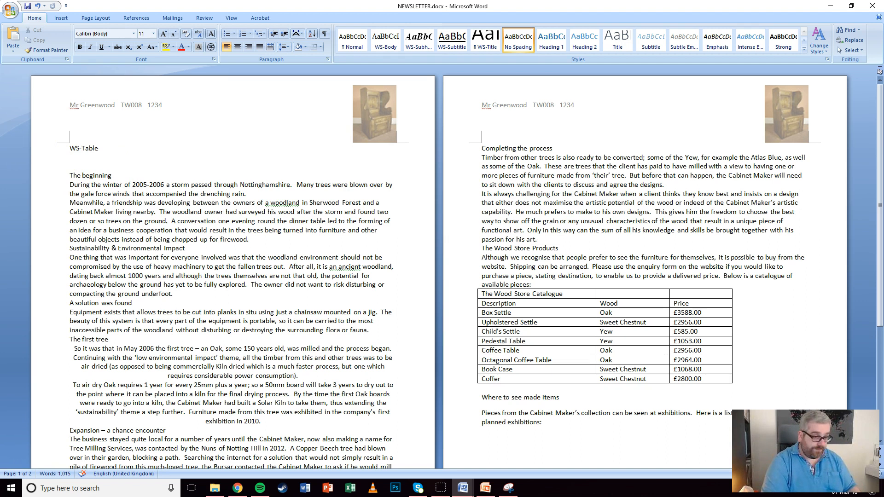
# Set the WS-Table line to 12 pt Times New Roman
pyautogui.click(60, 150)
pyautogui.click(133, 33)
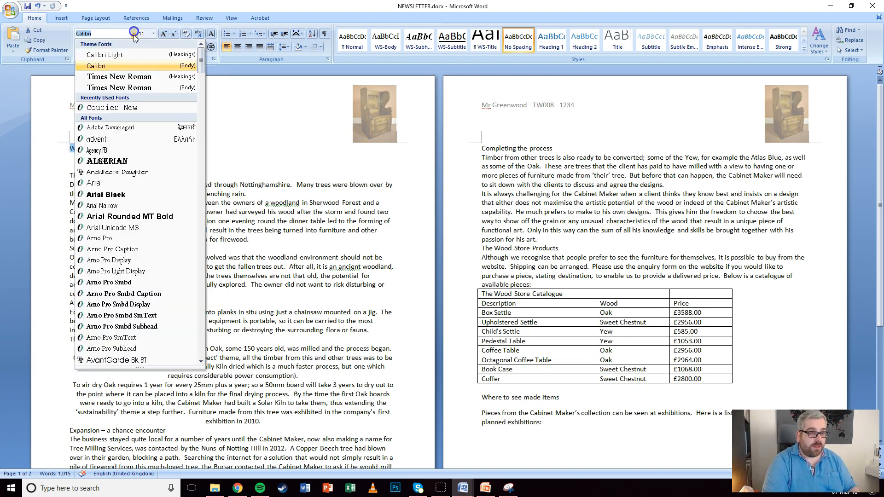
pyautogui.click(119, 76)
pyautogui.click(163, 34)
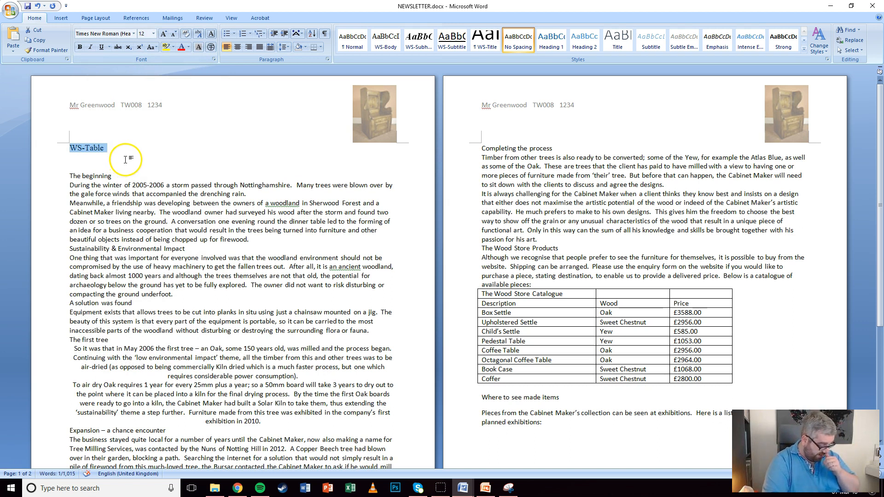
# Keep 0 pt paragraph spacing and save the formatting as quick style WS-Table
pyautogui.click(327, 59)
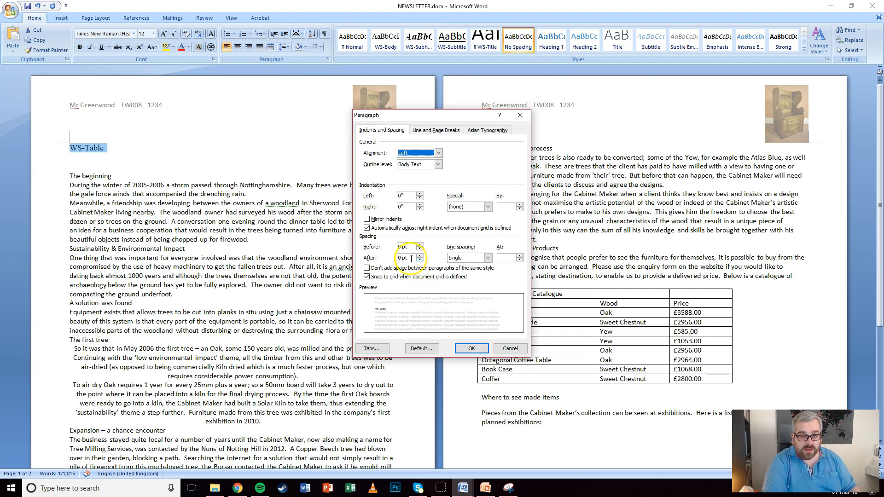
pyautogui.click(470, 349)
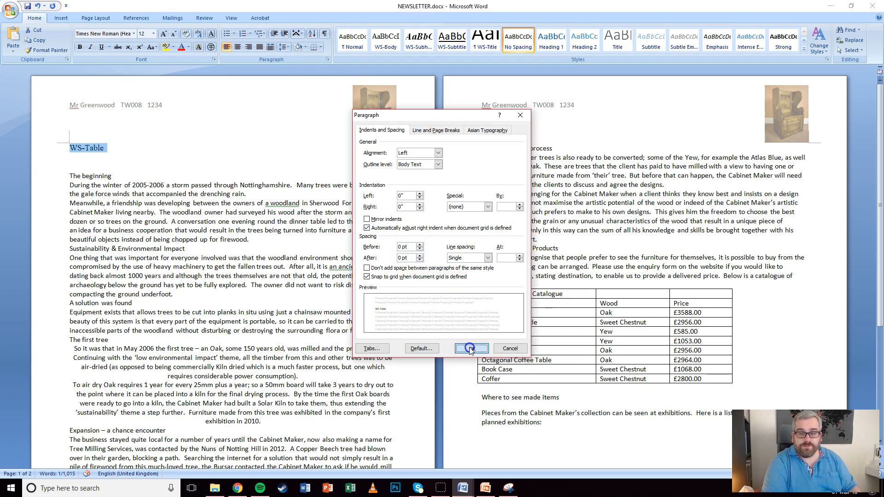
pyautogui.click(803, 49)
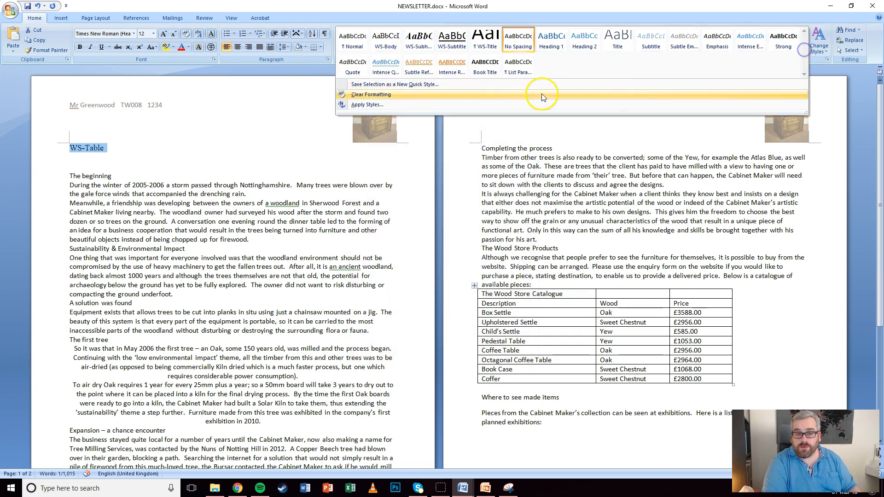
pyautogui.click(371, 85)
pyautogui.write('WS-Table')
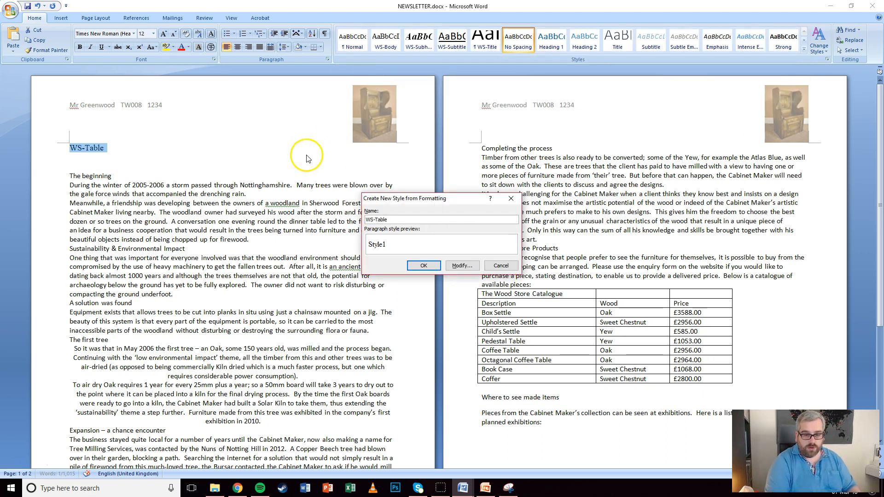
pyautogui.click(423, 266)
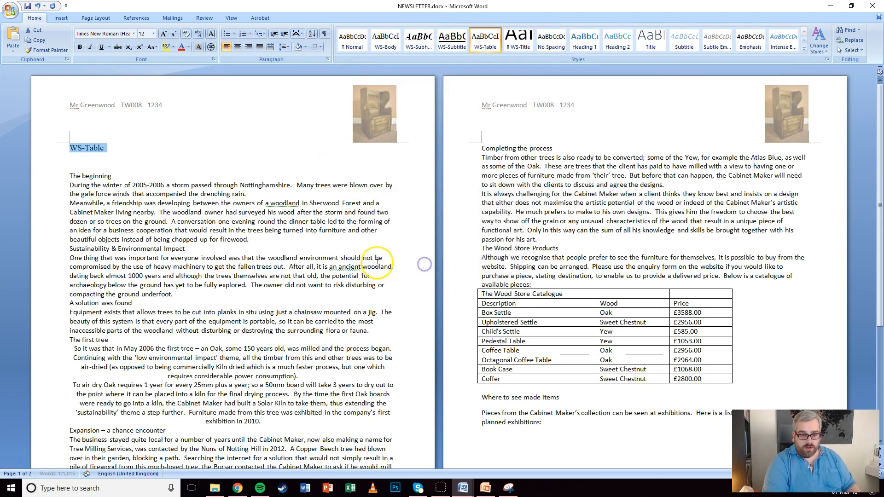
# Delete the WS-Table sample line and open the WS-Body style's Modify dialog
pyautogui.press('Delete')
pyautogui.press('Delete')
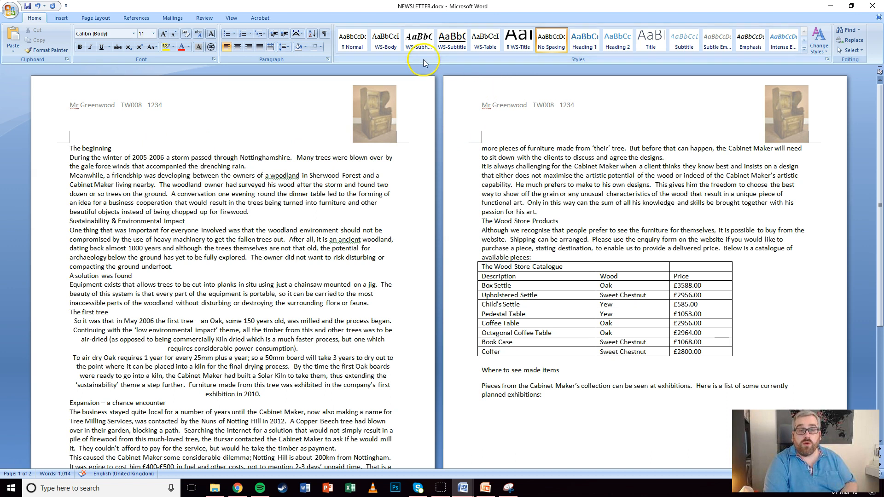
pyautogui.rightClick(384, 42)
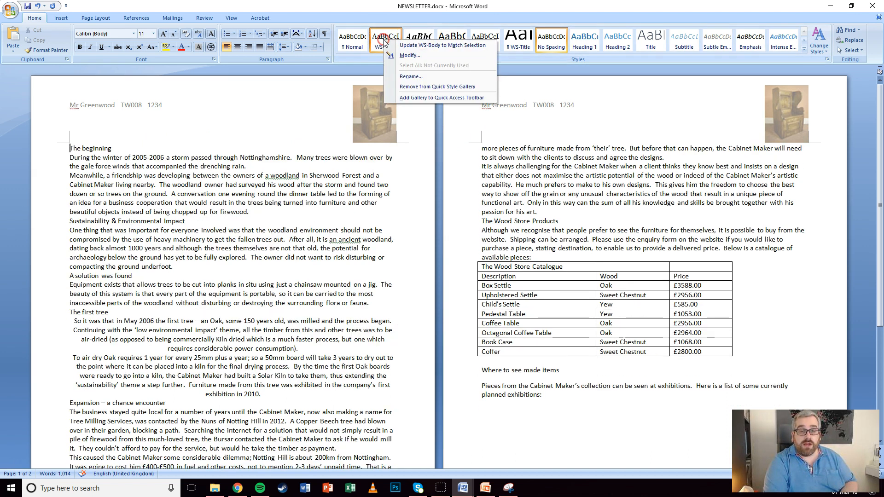
pyautogui.click(403, 56)
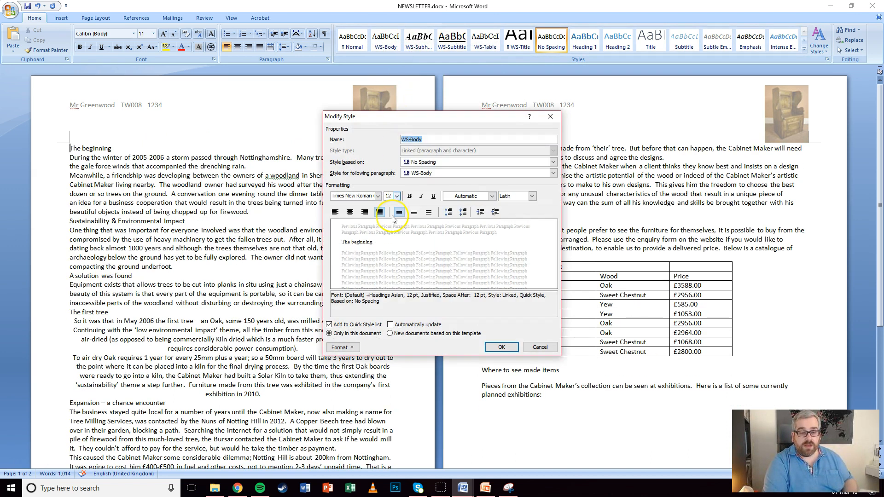
# Snip the WS-Body style definition with Snipping Tool, minimize the tool, and close the dialog
pyautogui.click(508, 488)
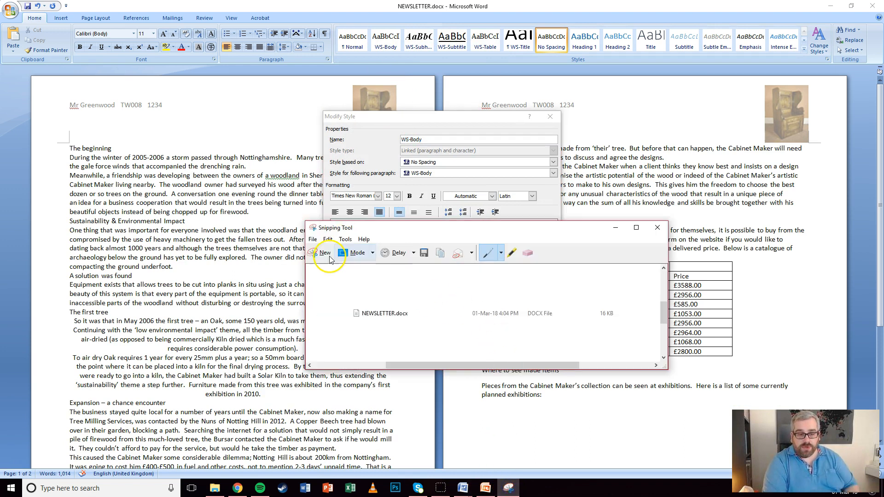
pyautogui.click(321, 252)
pyautogui.moveTo(319, 107); pyautogui.dragTo(568, 367)
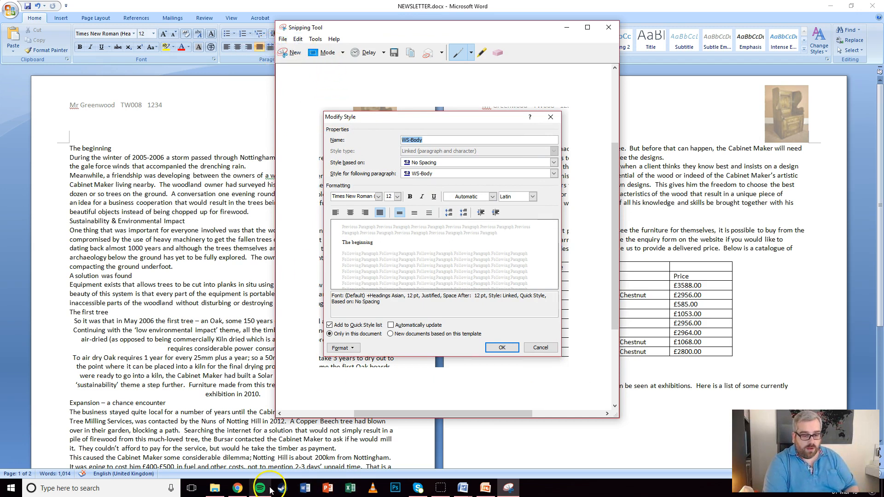
pyautogui.moveTo(463, 488)
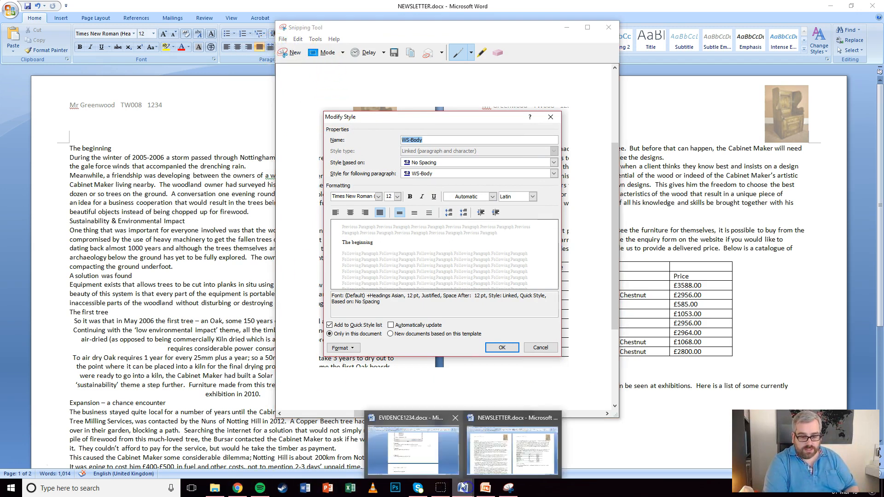
pyautogui.click(411, 450)
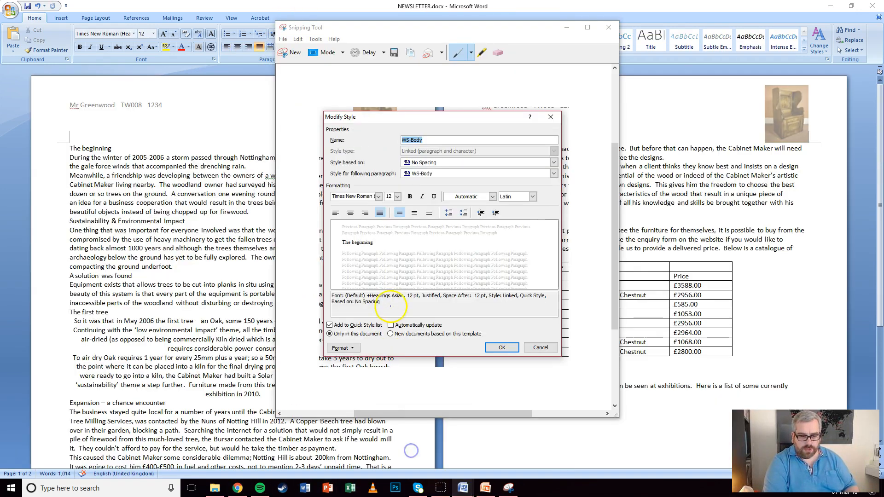
pyautogui.click(567, 27)
pyautogui.click(502, 347)
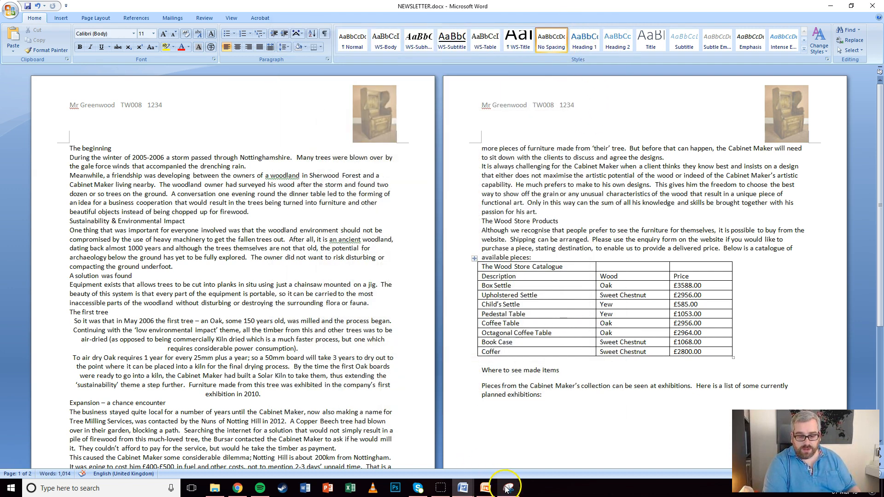
# Paste the WS-Body style screenshot under Evidence 3 in EVIDENCE1234
pyautogui.moveTo(462, 489)
pyautogui.click(413, 449)
pyautogui.click(272, 261)
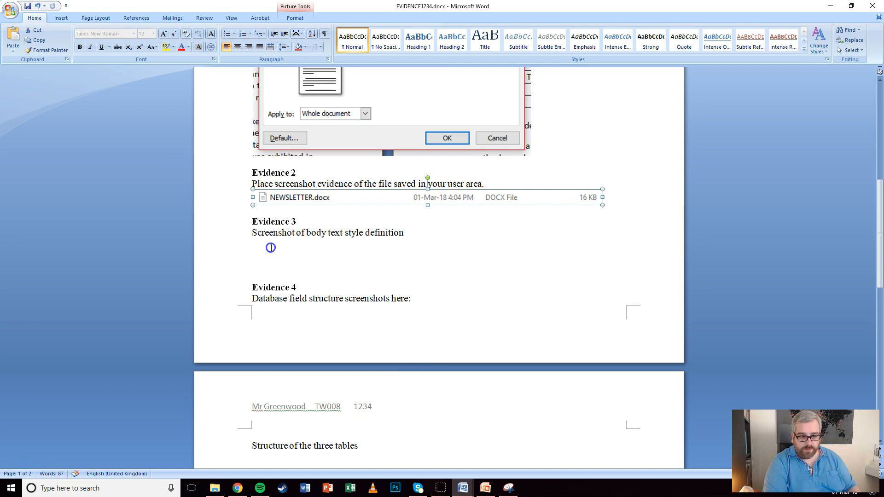
pyautogui.hotkey('ctrl', 'v')
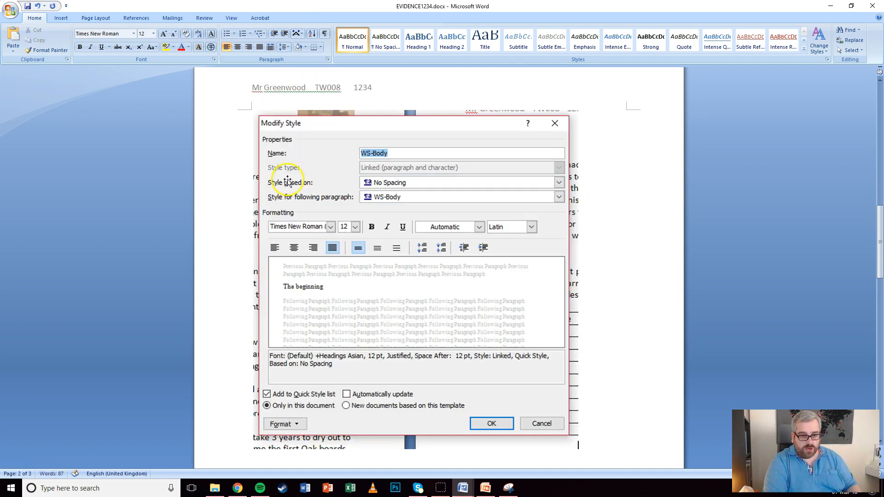
pyautogui.scroll(6, 298, 197)
# Insert a page break before the Evidence 3 heading so it starts on page 2
pyautogui.click(245, 162)
pyautogui.click(251, 162)
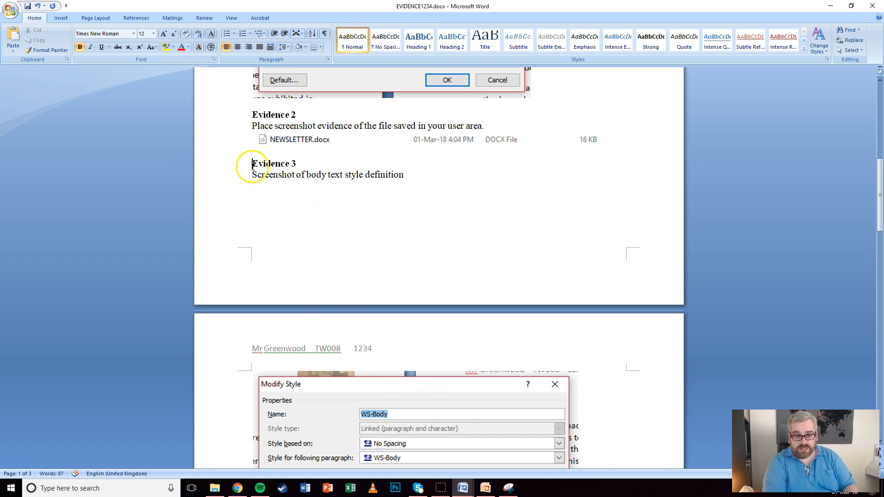
pyautogui.hotkey('ctrl', 'Return')
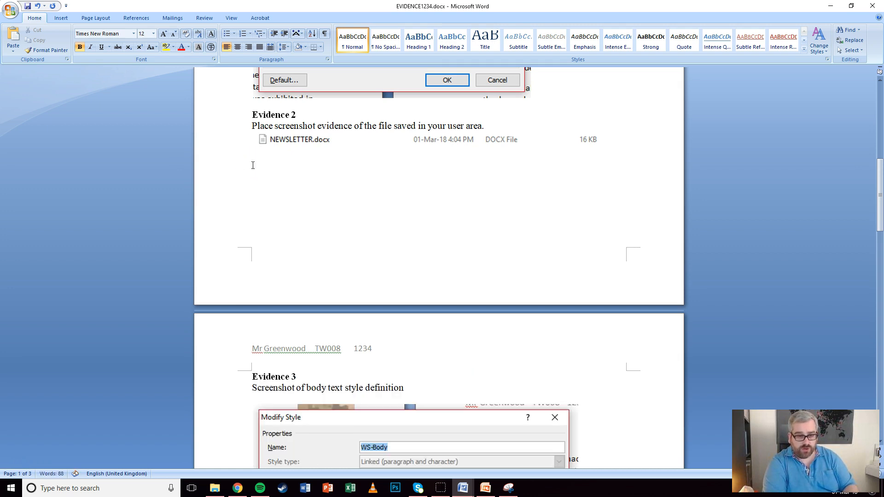
pyautogui.scroll(-4, 359, 219)
pyautogui.scroll(-3, 331, 246)
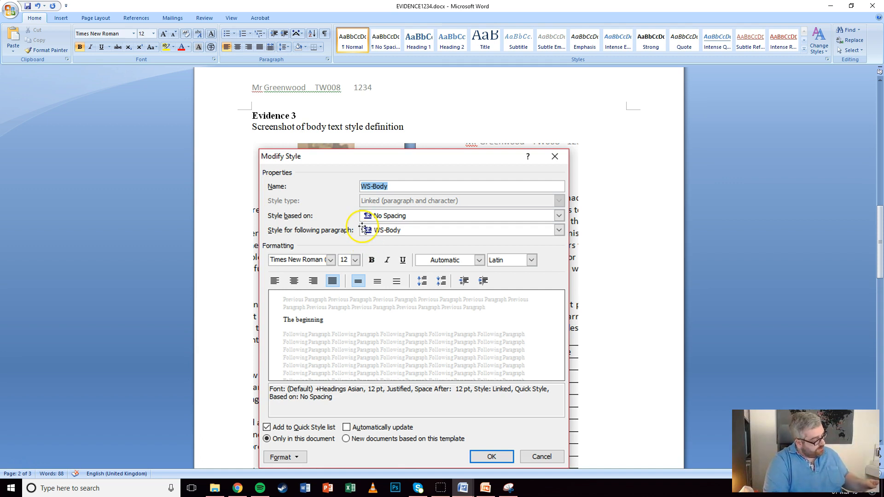
# In NEWSLETTER, split 'The Wood Store' onto its own line and apply WS-Title
pyautogui.moveTo(463, 487)
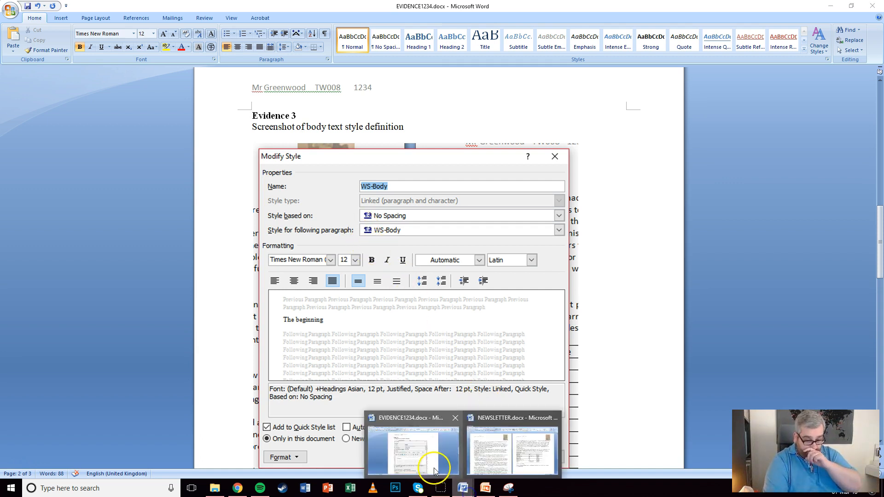
pyautogui.click(488, 449)
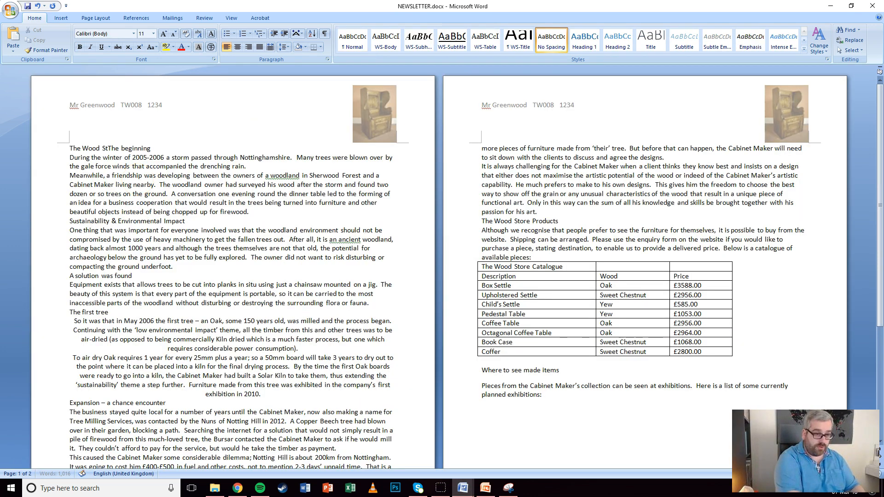
pyautogui.press('Return')
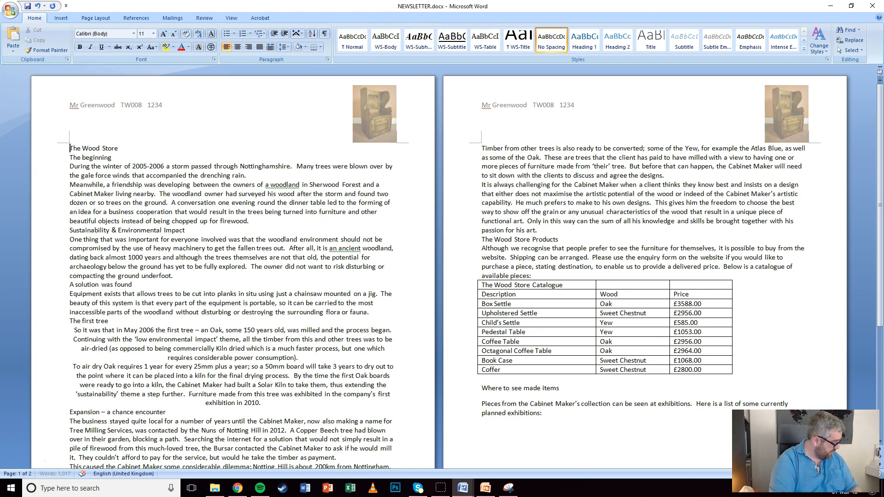
pyautogui.hotkey('shift', 'End')
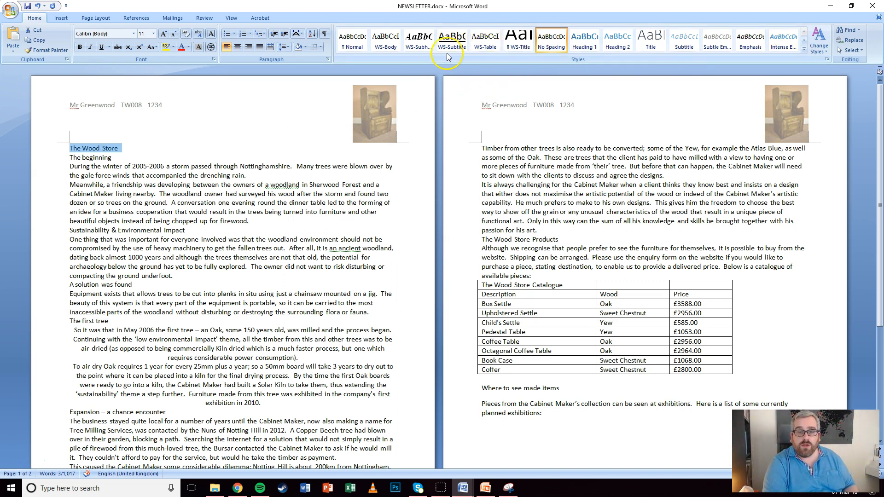
pyautogui.click(518, 40)
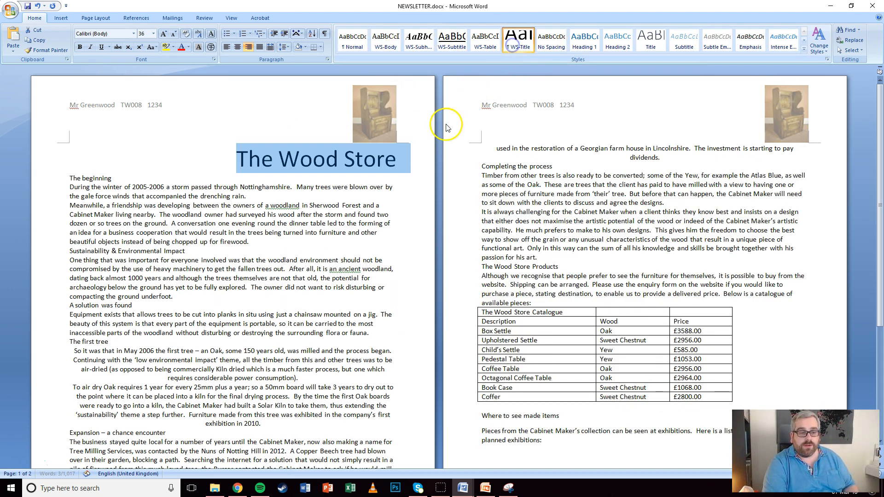
# Add a 'Report by:' line with the author's name below it and apply WS-Subtitle
pyautogui.click(412, 153)
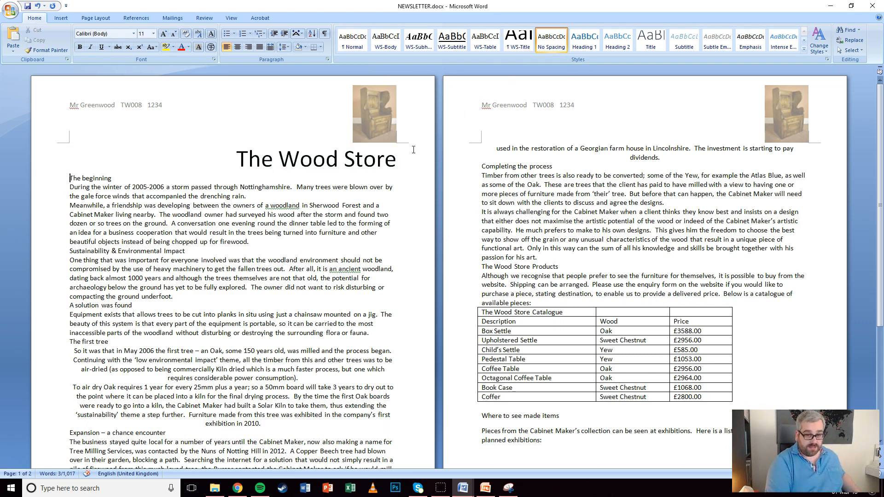
pyautogui.press('Return')
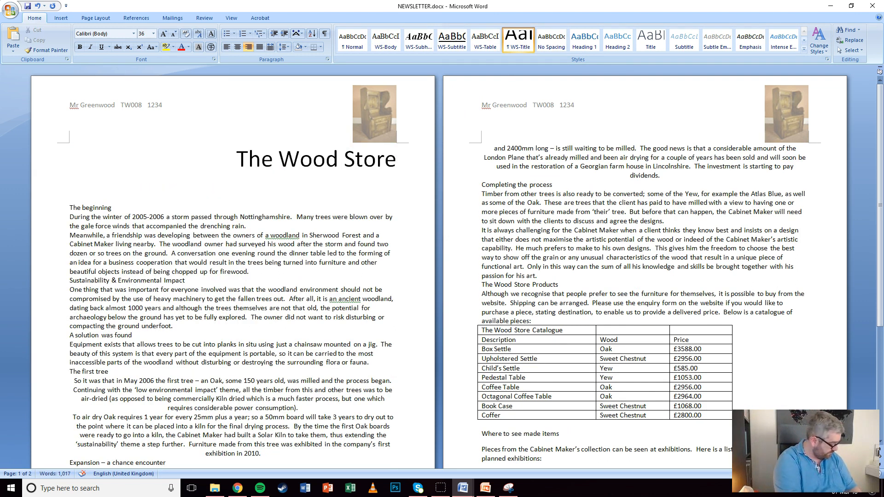
pyautogui.write('Report')
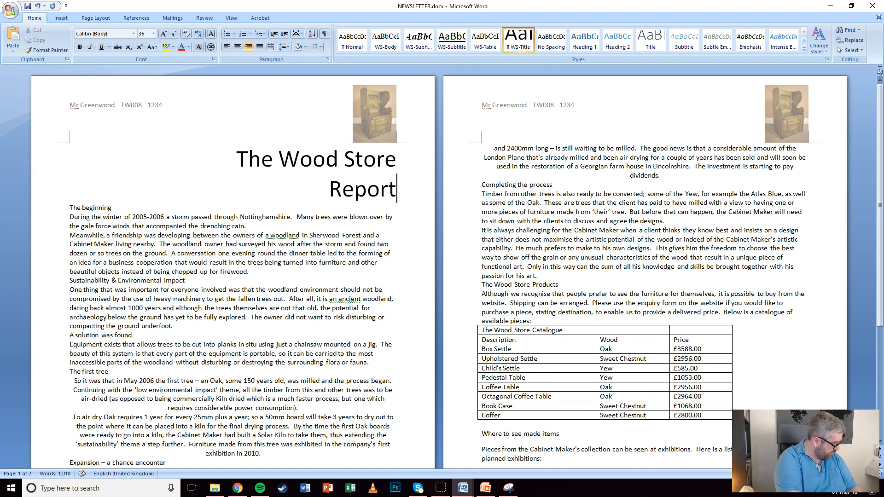
pyautogui.write(' by: Mr Greenwood')
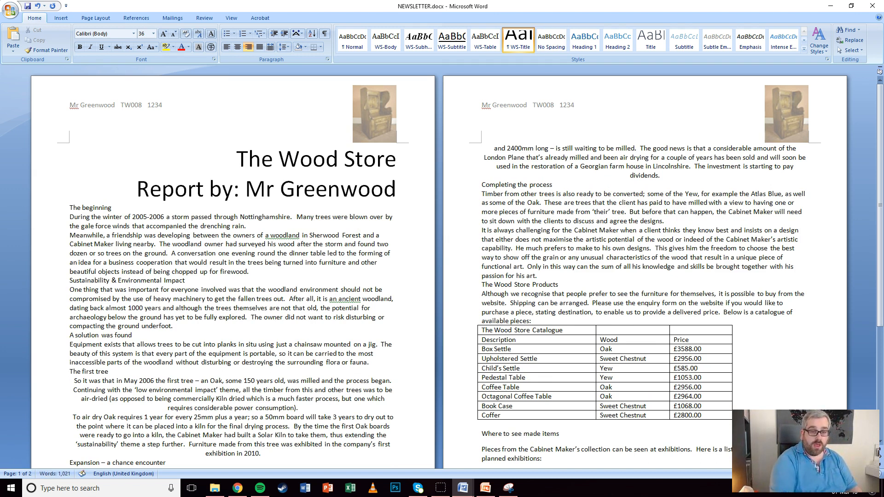
pyautogui.click(114, 186)
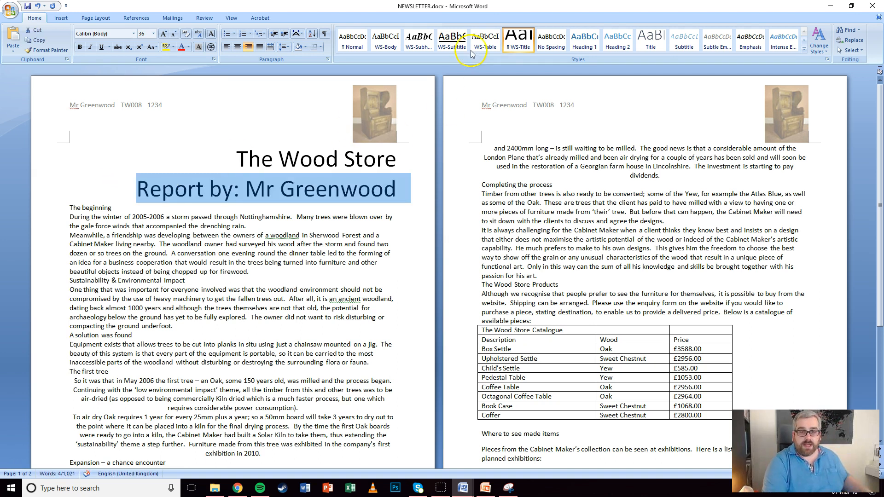
pyautogui.click(452, 41)
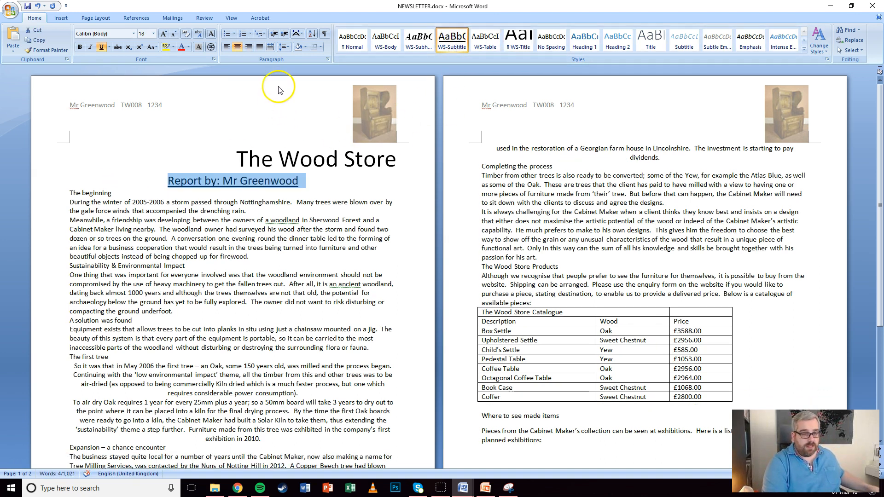
# Make the words 'Report by:' in the centred subtitle line bold
pyautogui.click(220, 182)
pyautogui.moveTo(167, 181); pyautogui.dragTo(220, 181)
pyautogui.click(79, 47)
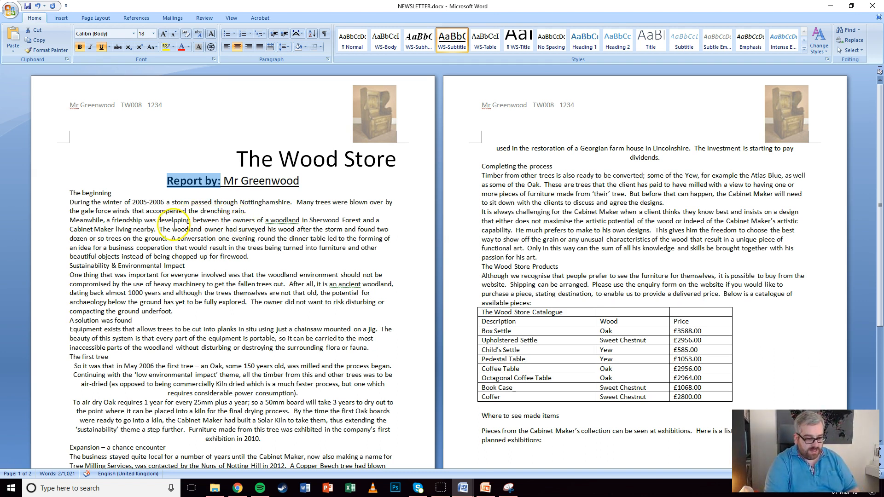
# Clear the direct formatting from the newsletter's centred body paragraphs, starting at The beginning
pyautogui.click(301, 220)
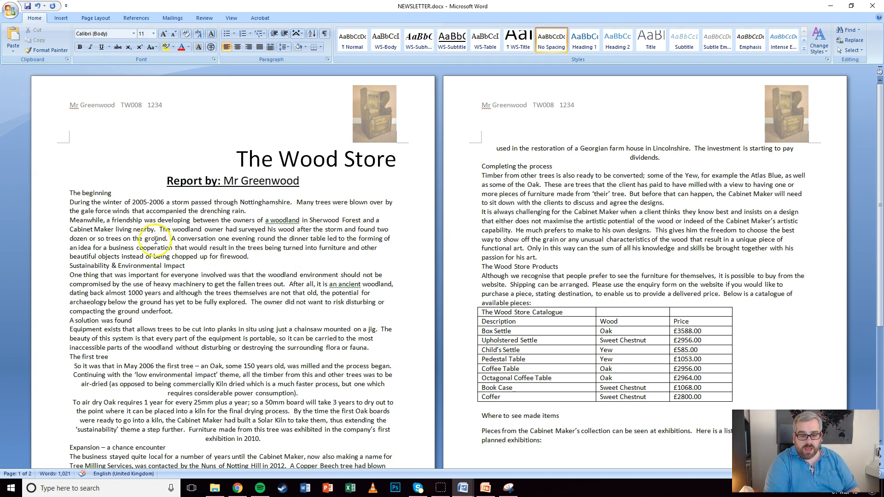
pyautogui.scroll(-2, 134, 222)
pyautogui.scroll(-5, 133, 223)
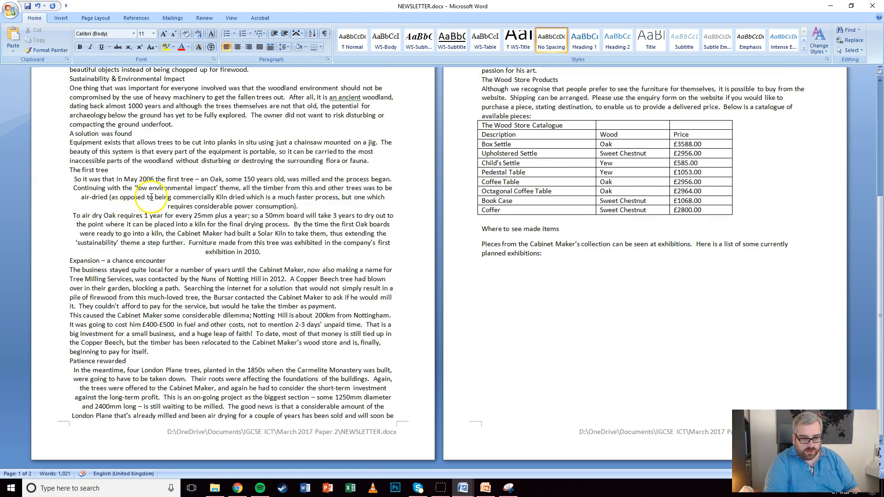
pyautogui.scroll(6, 183, 199)
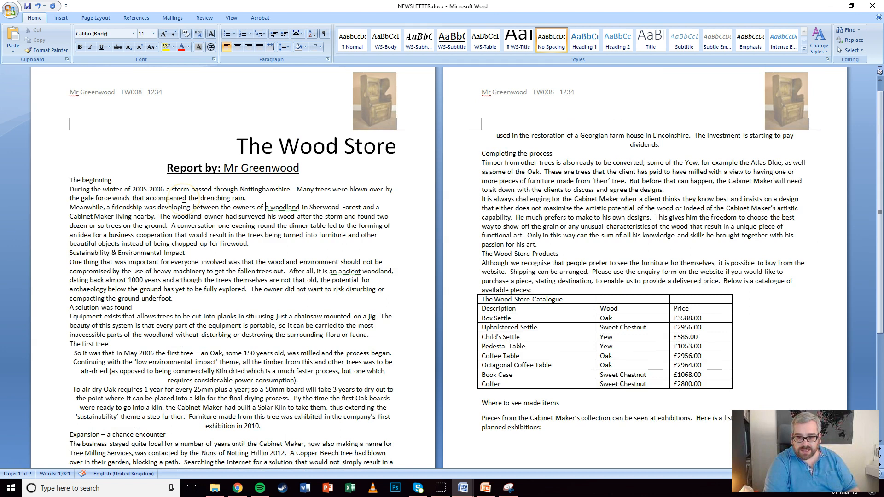
pyautogui.scroll(-5, 184, 199)
pyautogui.click(136, 261)
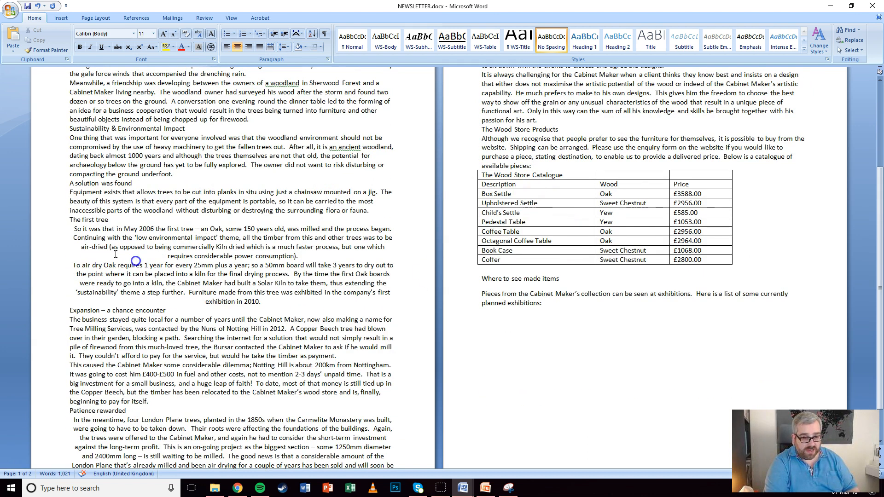
pyautogui.moveTo(49, 229); pyautogui.dragTo(51, 294)
pyautogui.scroll(5, 115, 230)
pyautogui.moveTo(55, 182); pyautogui.dragTo(544, 167)
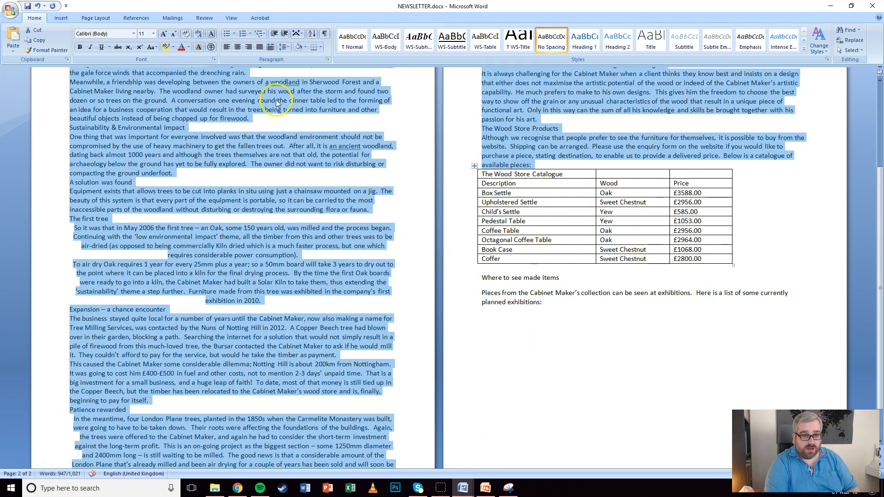
pyautogui.click(186, 34)
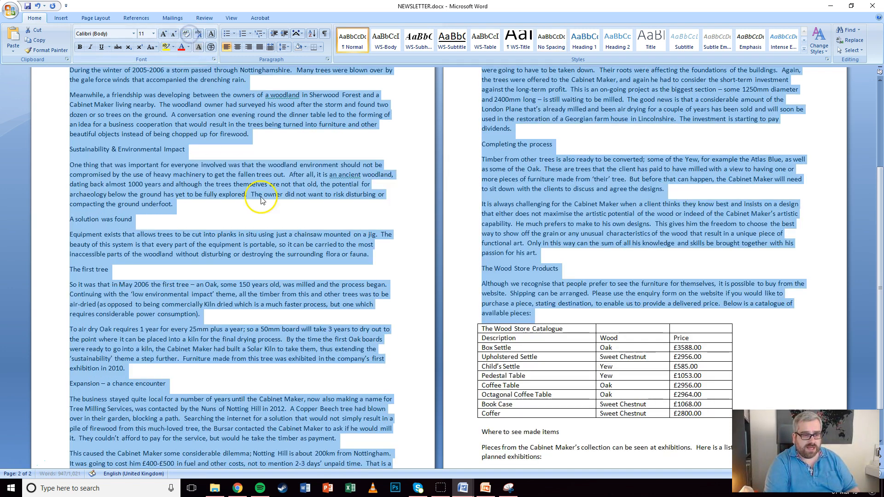
# Clear formatting from the 'Where to see made items' paragraphs, then select all body text
pyautogui.scroll(4, 419, 212)
pyautogui.scroll(-5, 439, 200)
pyautogui.moveTo(489, 387); pyautogui.dragTo(478, 429)
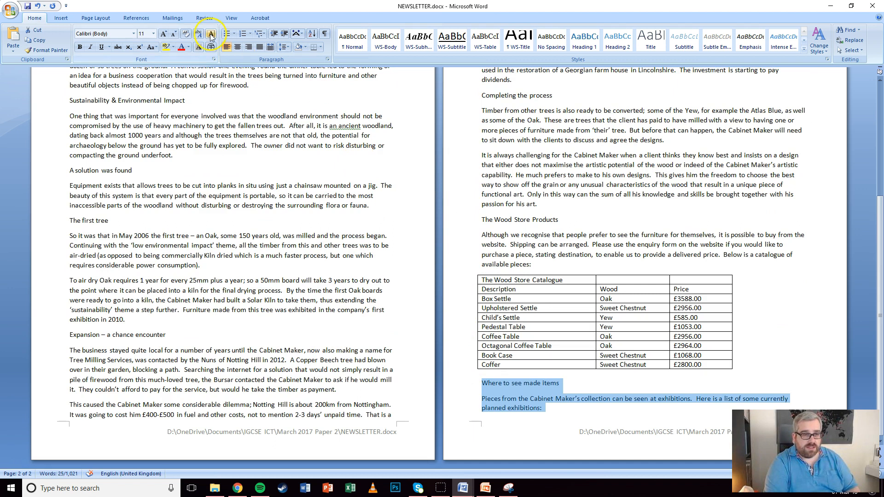
pyautogui.click(185, 34)
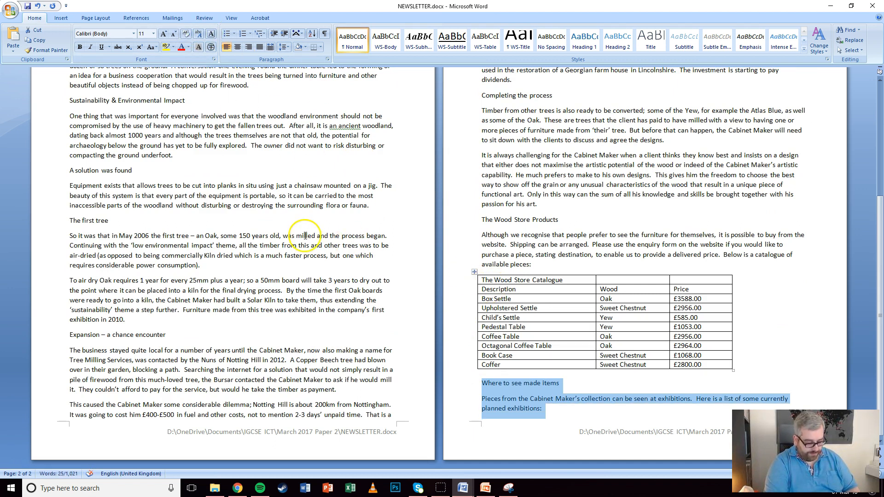
pyautogui.scroll(5, 300, 234)
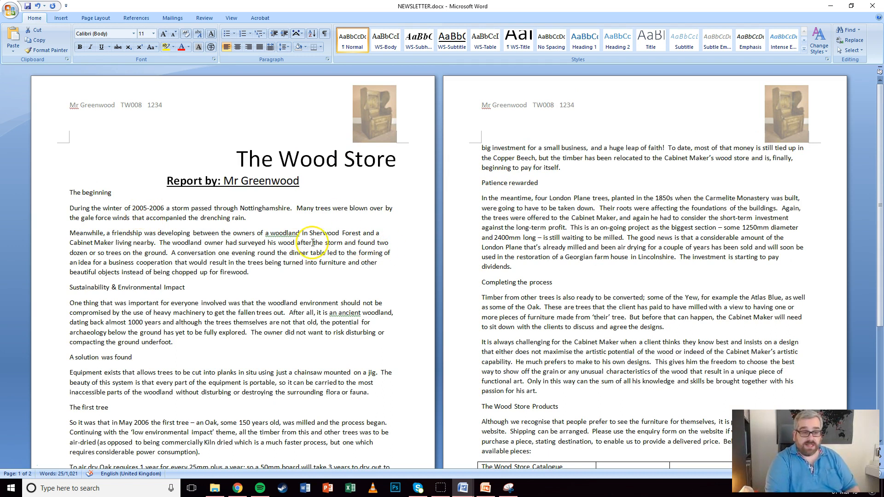
pyautogui.moveTo(59, 192); pyautogui.dragTo(576, 431)
pyautogui.scroll(-1, 562, 427)
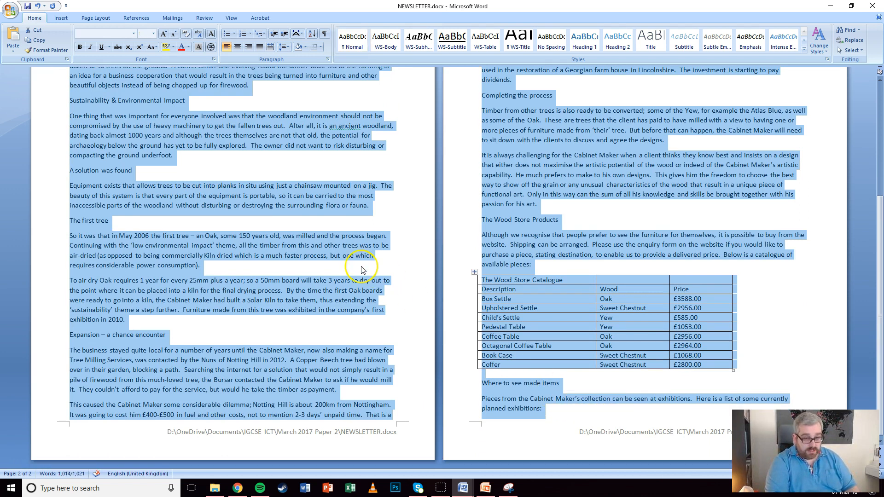
# Format the selected body text as two equal columns spaced 1cm apart
pyautogui.click(101, 17)
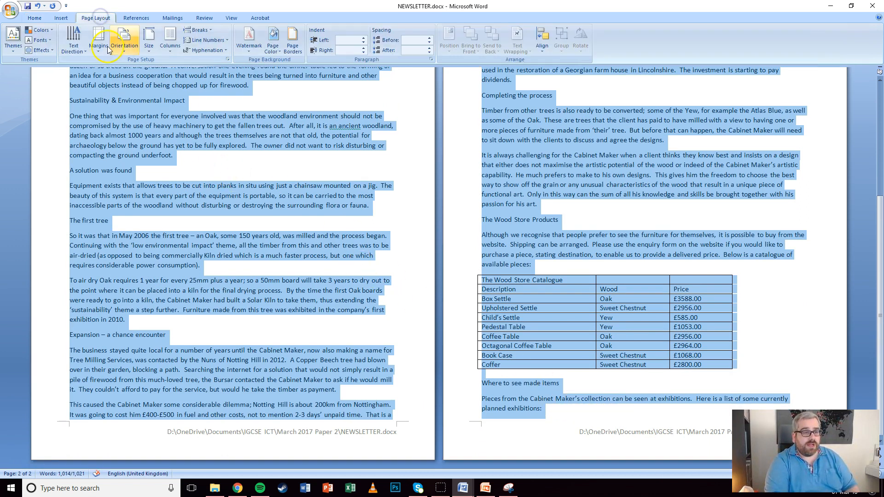
pyautogui.click(172, 51)
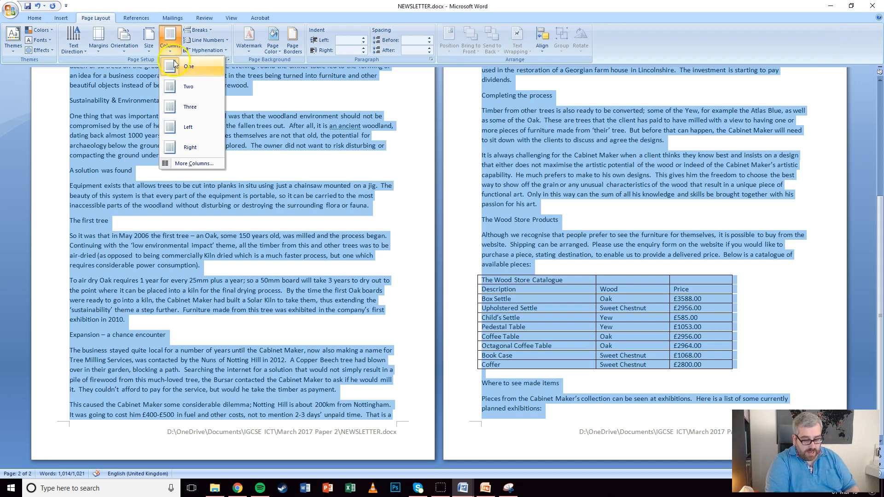
pyautogui.click(192, 163)
pyautogui.click(409, 189)
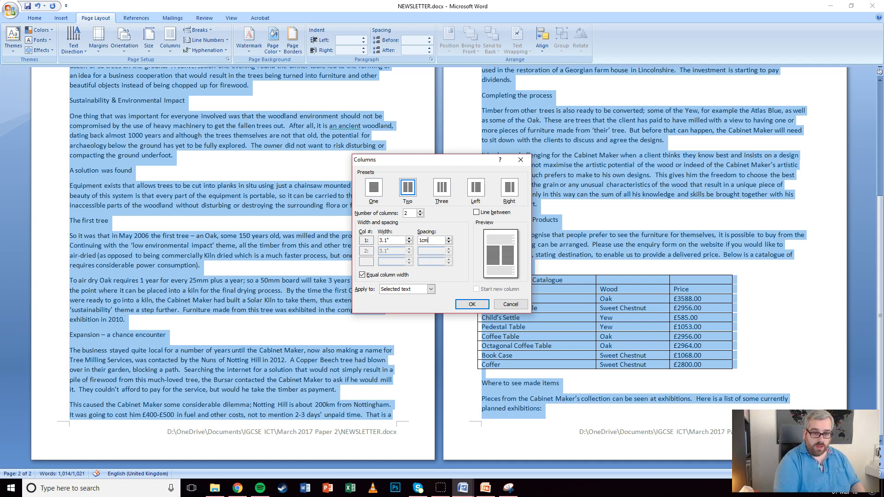
pyautogui.click(466, 304)
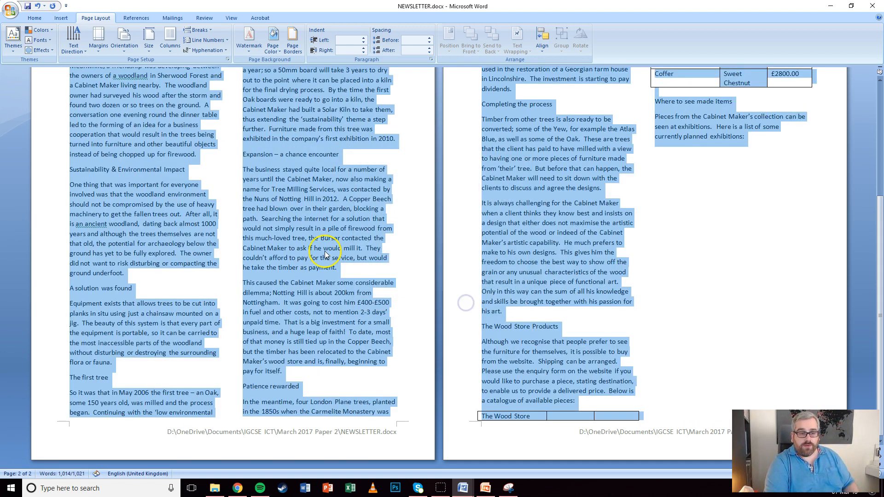
pyautogui.scroll(3, 302, 226)
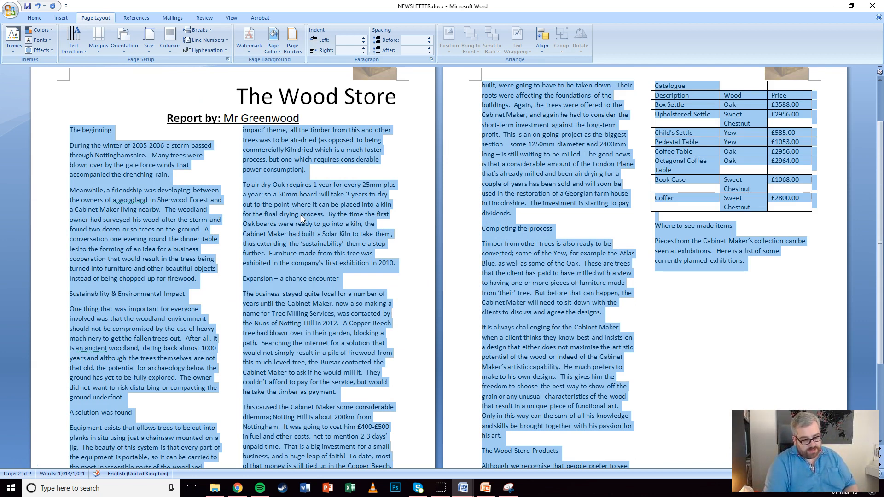
pyautogui.click(36, 18)
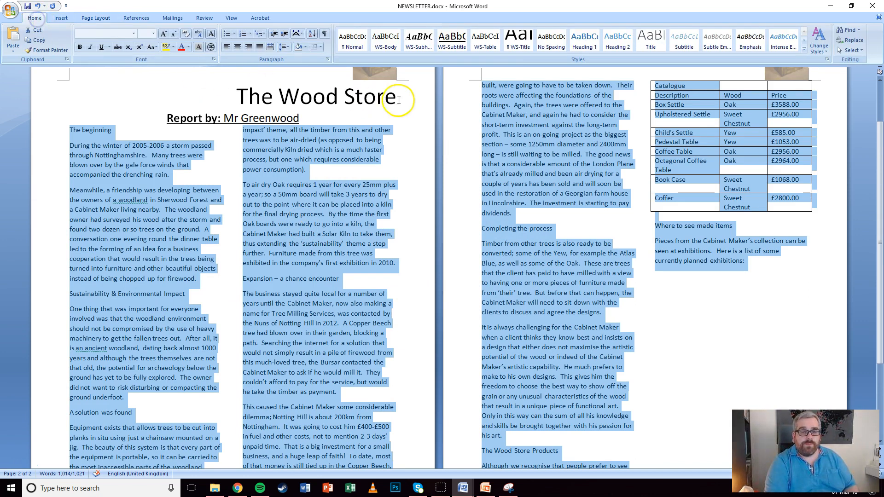
# Apply WS-Body to all the body text and WS-Subhead to 'The beginning'
pyautogui.click(381, 43)
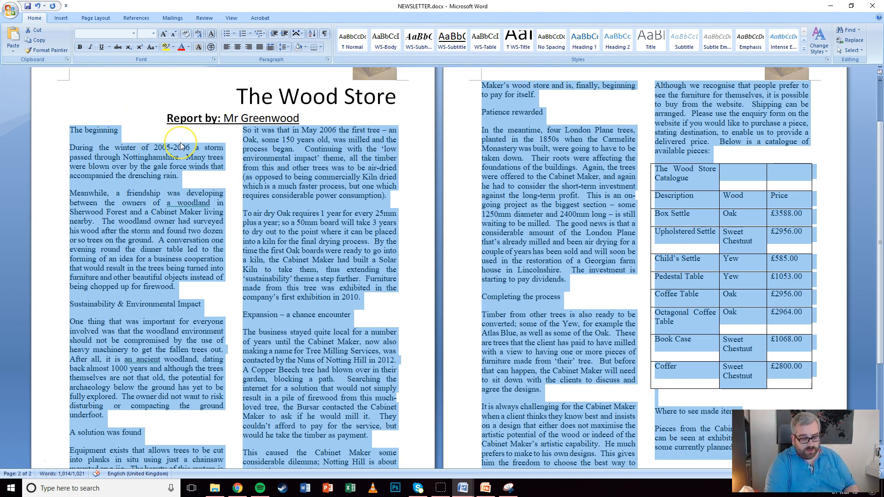
pyautogui.click(50, 136)
pyautogui.click(425, 46)
# Apply WS-Subhead to Sustainability & Environmental Impact, A solution was found, The first tree, and Expansion – a chance encounter
pyautogui.click(46, 307)
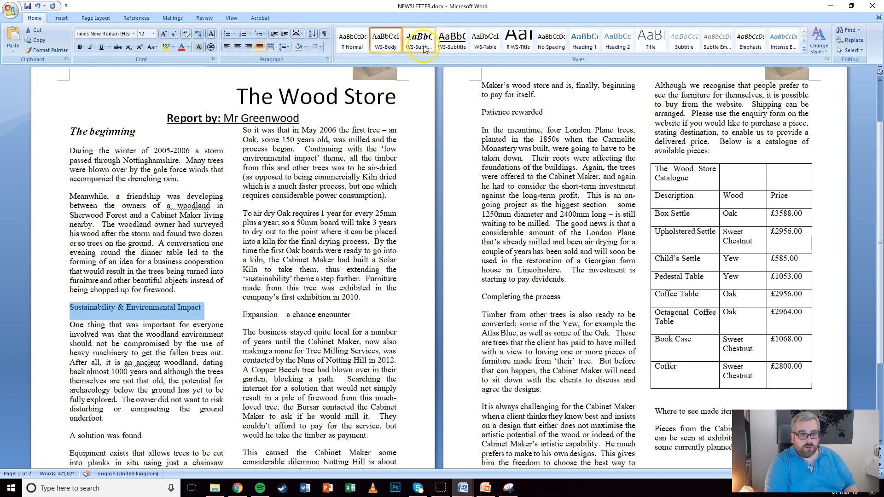
pyautogui.click(423, 48)
pyautogui.scroll(-3, 276, 253)
pyautogui.click(55, 361)
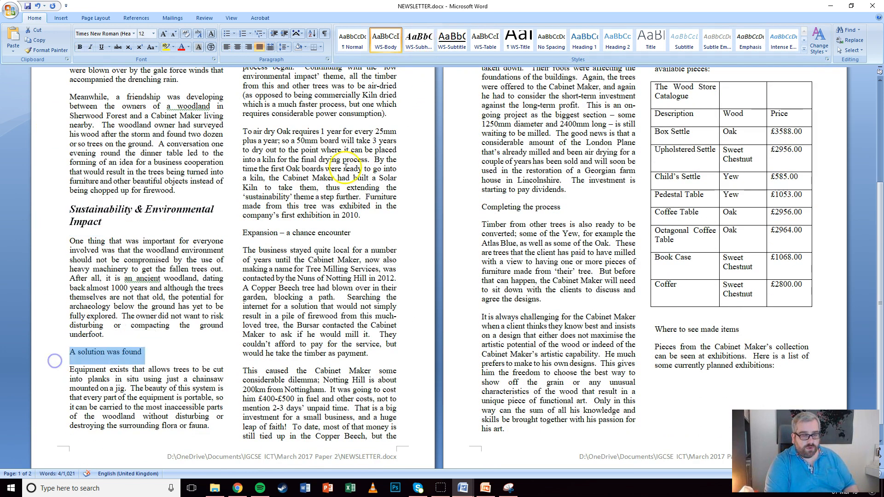
pyautogui.click(418, 41)
pyautogui.scroll(3, 248, 133)
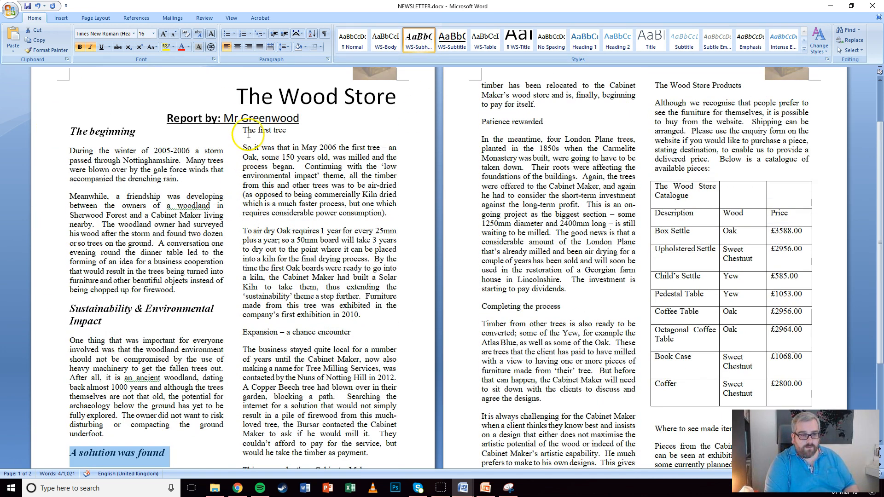
pyautogui.click(231, 131)
pyautogui.moveTo(241, 130); pyautogui.dragTo(287, 130)
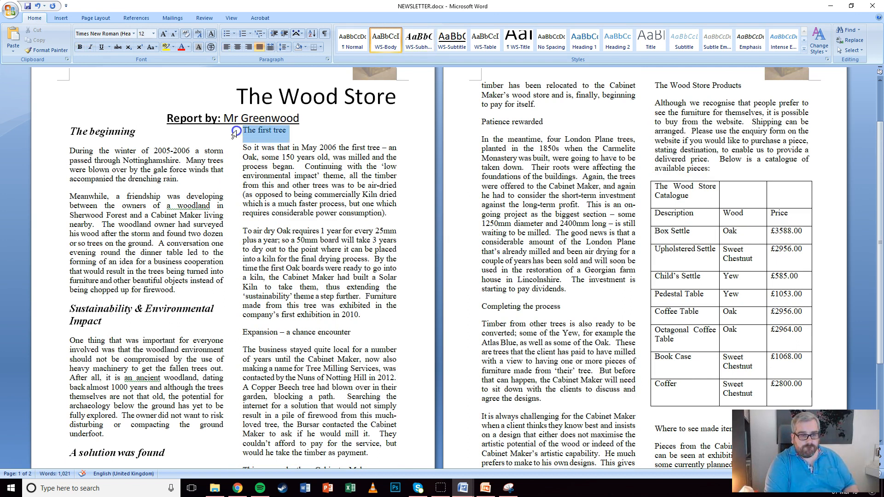
pyautogui.click(419, 42)
pyautogui.scroll(-3, 252, 171)
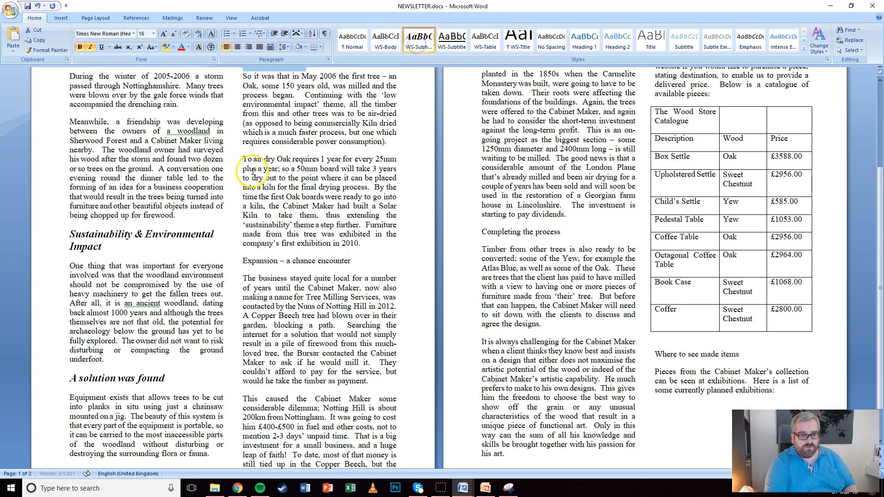
pyautogui.click(232, 261)
pyautogui.click(419, 42)
# Apply WS-Subhead to Patience rewarded, Completing the process, The Wood Store Products, and Where to see made items
pyautogui.scroll(-1, 460, 184)
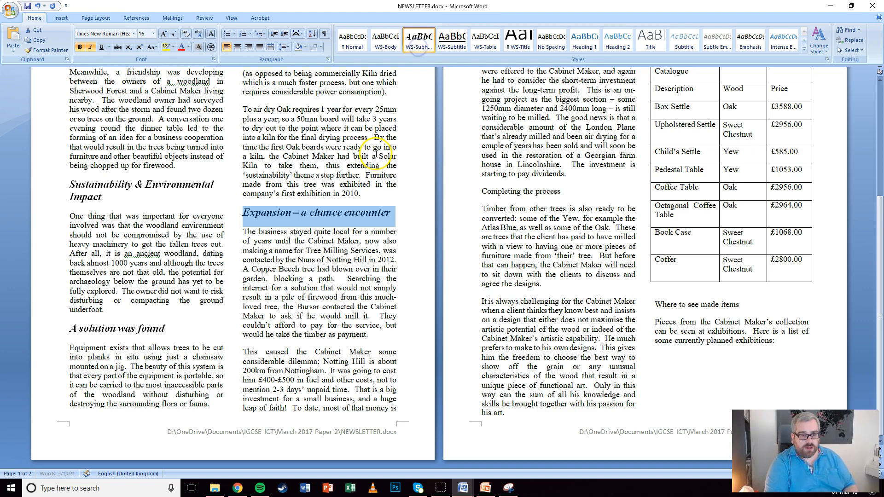
pyautogui.scroll(4, 461, 184)
pyautogui.click(467, 194)
pyautogui.click(418, 42)
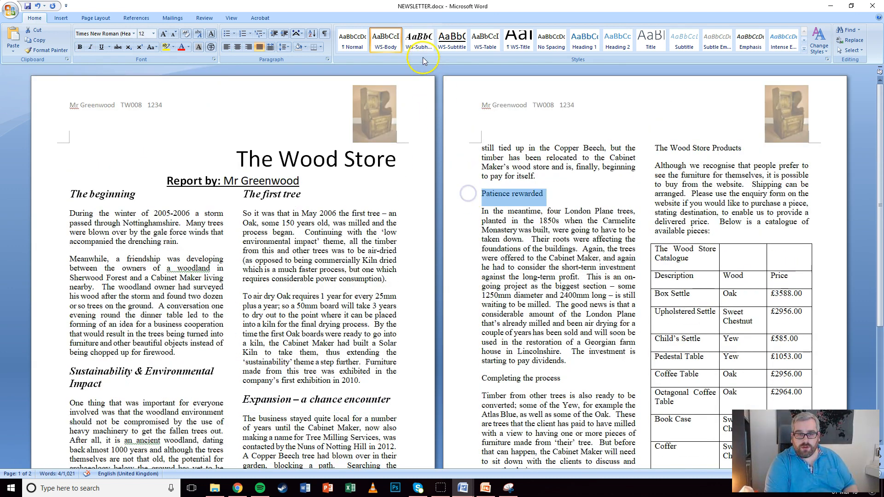
pyautogui.scroll(-2, 438, 138)
pyautogui.click(467, 283)
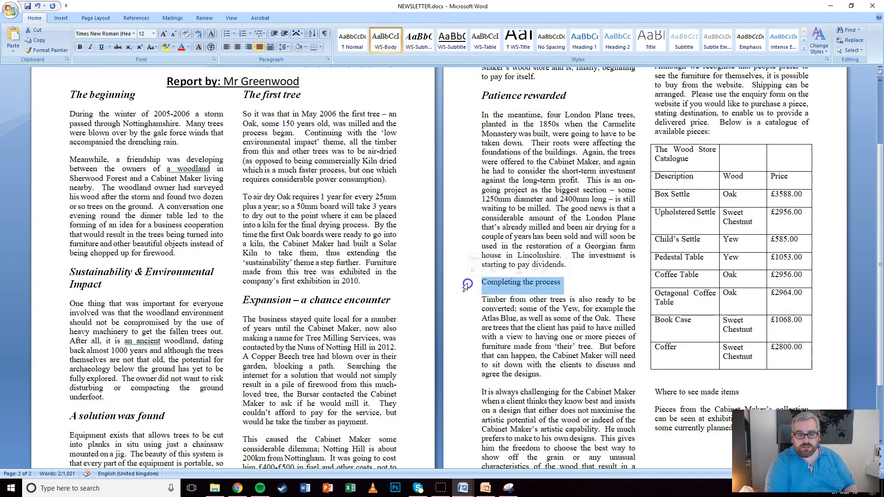
pyautogui.click(419, 42)
pyautogui.scroll(-3, 552, 230)
pyautogui.scroll(5, 667, 137)
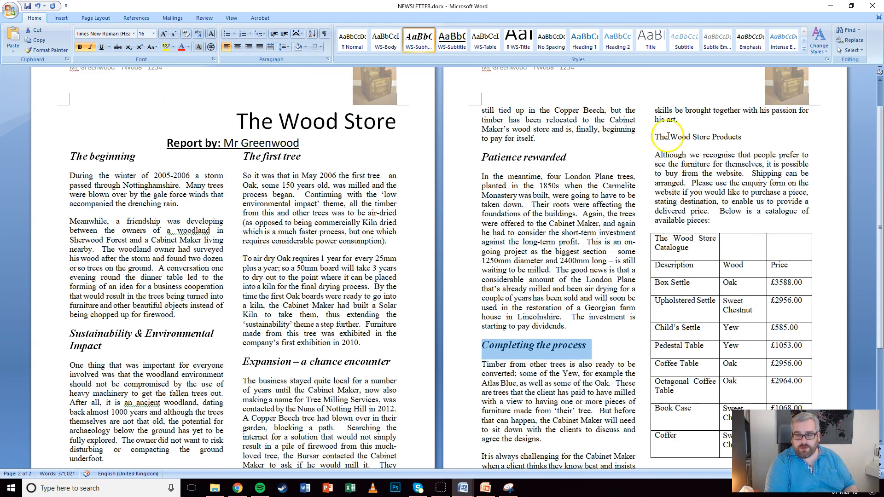
pyautogui.click(644, 138)
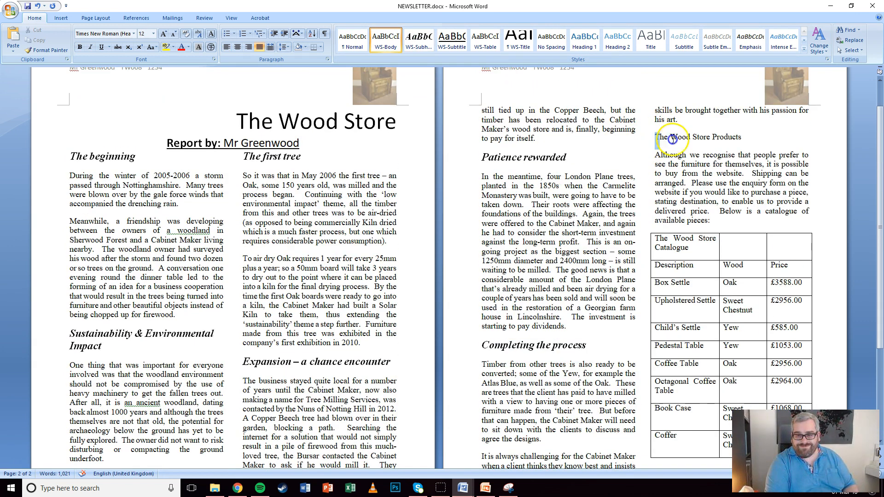
pyautogui.click(649, 138)
pyautogui.click(419, 42)
pyautogui.scroll(-3, 587, 180)
pyautogui.scroll(-2, 587, 180)
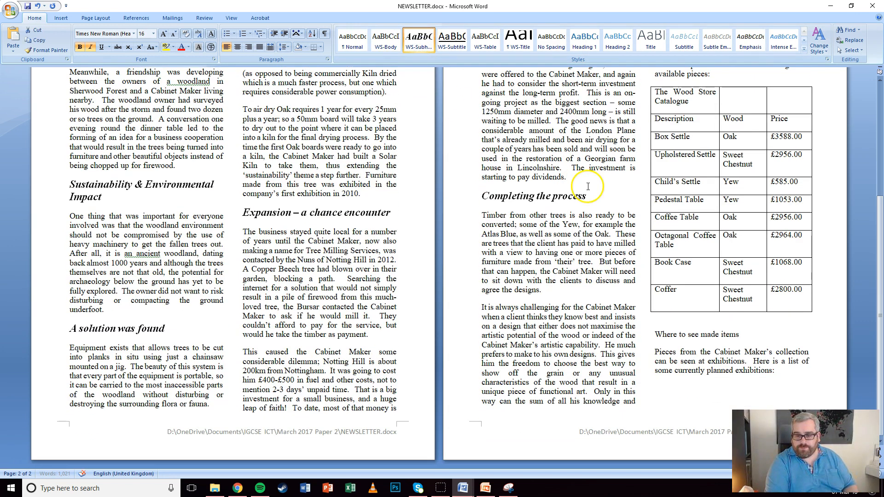
pyautogui.moveTo(654, 335); pyautogui.dragTo(750, 338)
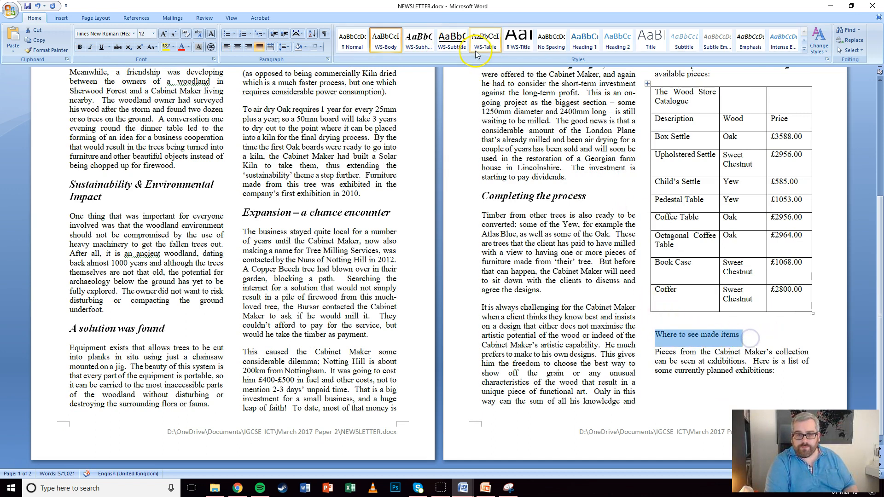
pyautogui.click(420, 42)
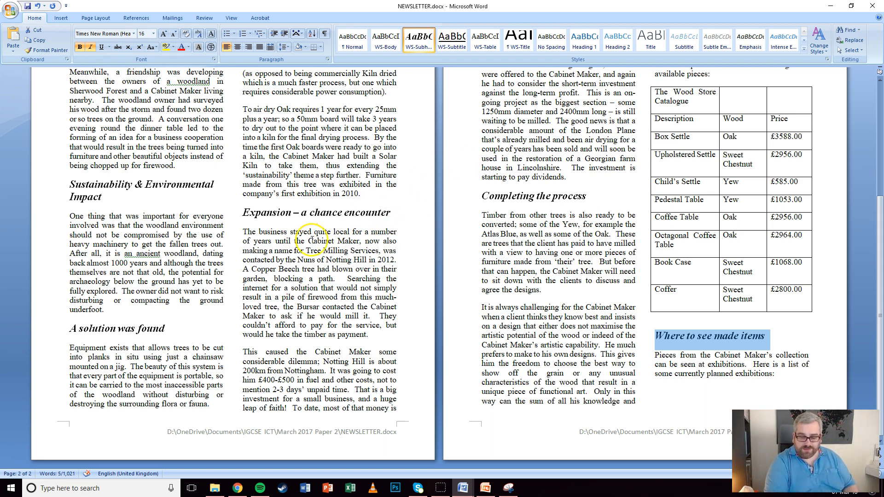
# Open M2017EXHIBITIONS.RTF from the exam source folder in Word
pyautogui.click(215, 488)
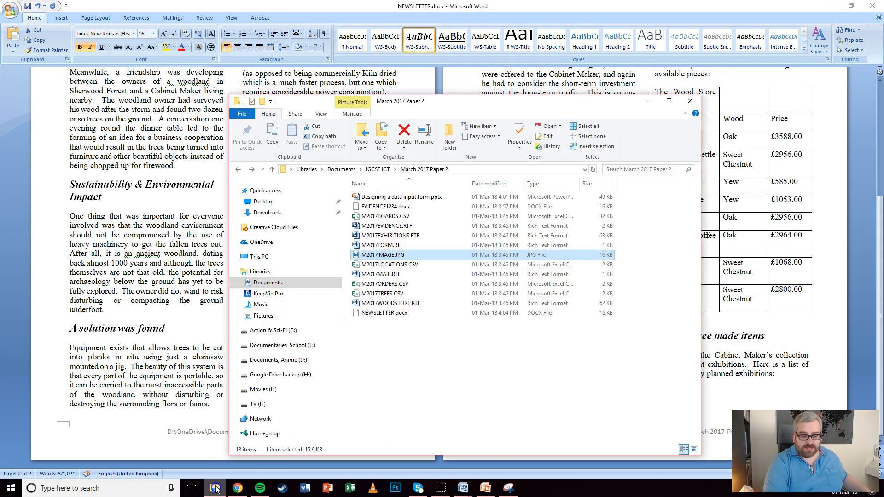
pyautogui.rightClick(383, 235)
pyautogui.moveTo(335, 344)
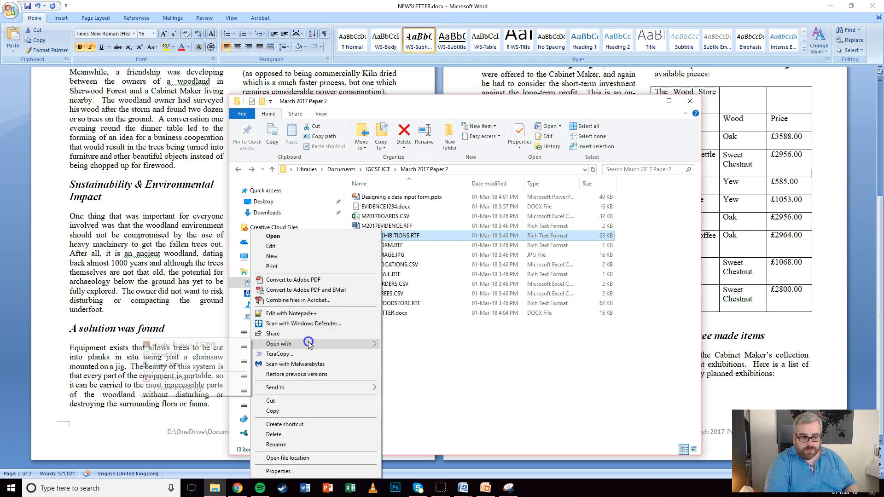
pyautogui.click(179, 359)
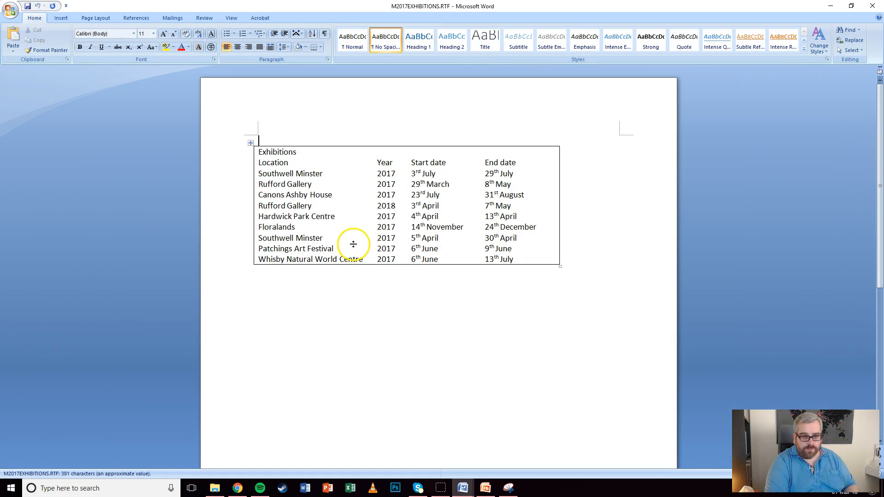
# Copy the entire Exhibitions table from M2017EXHIBITIONS.RTF and return to NEWSLETTER.docx
pyautogui.click(251, 143)
pyautogui.rightClick(251, 143)
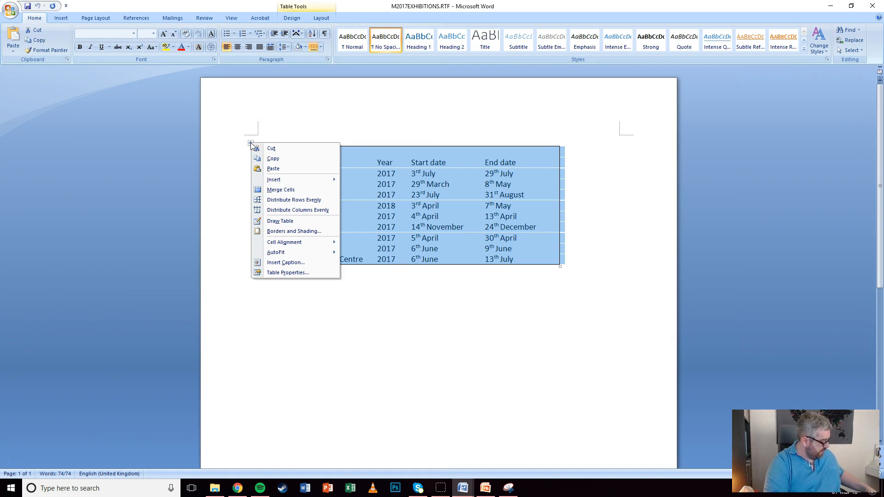
pyautogui.click(288, 158)
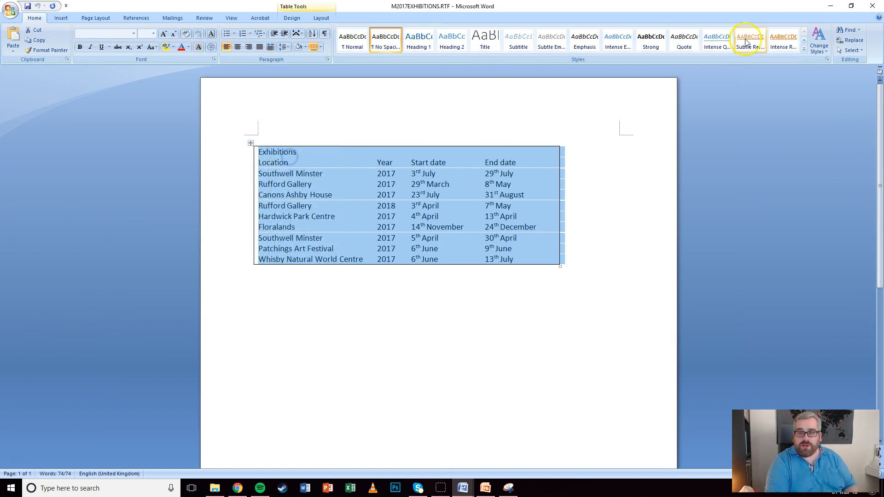
pyautogui.click(830, 6)
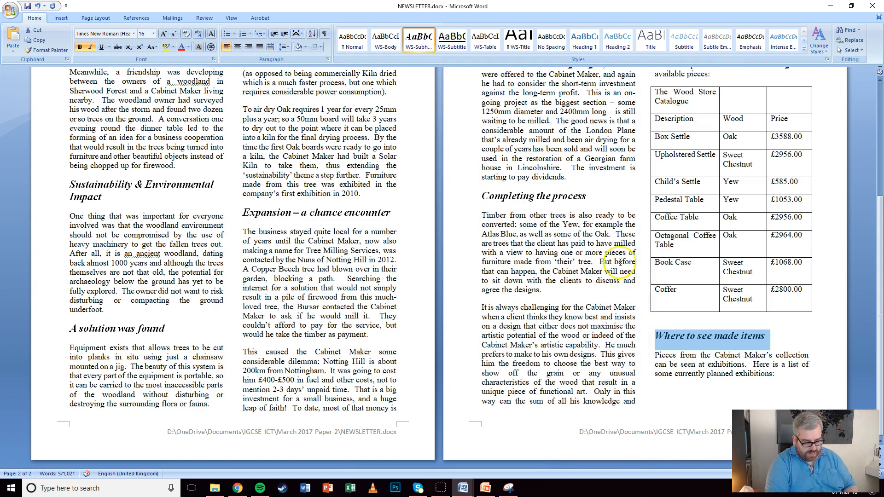
# Paste the Exhibitions table on a new line after the paragraph ending 'exhibitions:'
pyautogui.click(782, 372)
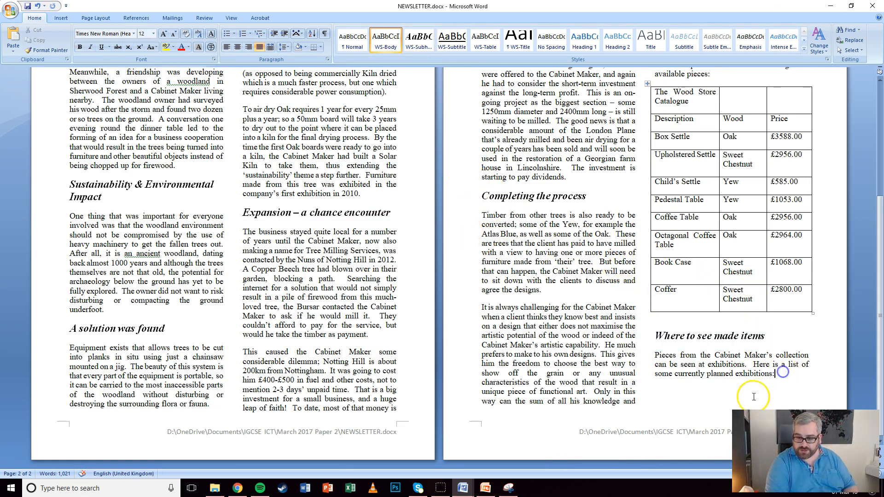
pyautogui.moveTo(782, 373); pyautogui.dragTo(744, 364)
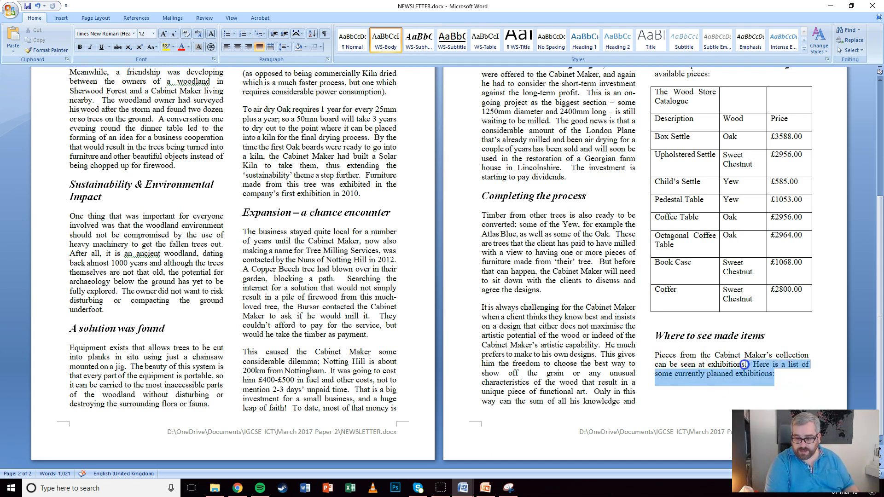
pyautogui.click(781, 375)
pyautogui.press('Return')
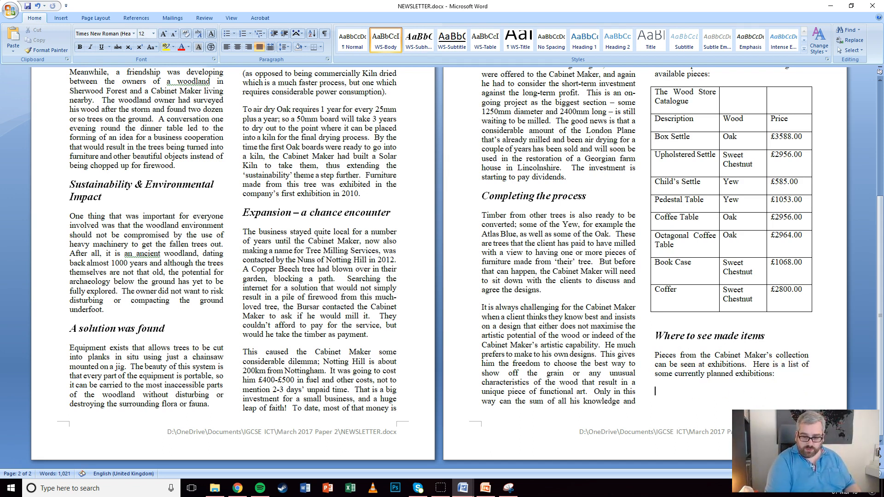
pyautogui.hotkey('ctrl', 'v')
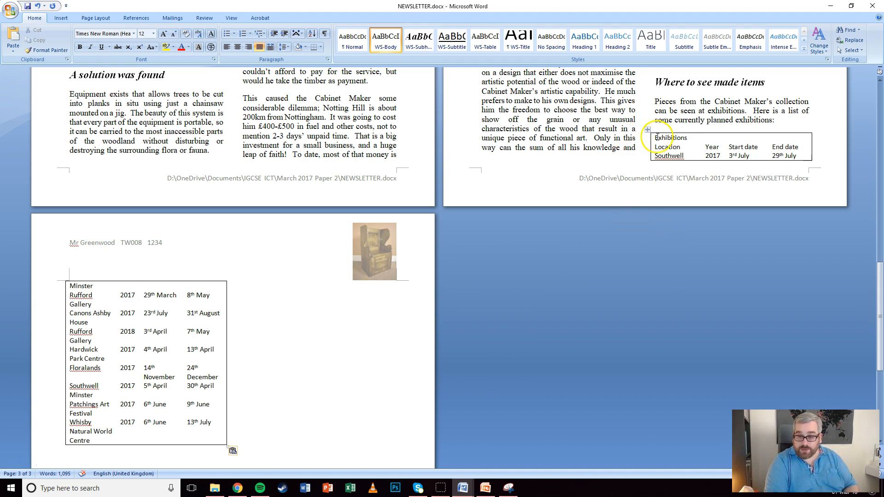
# Apply WS-Table to the Exhibitions table, merge its title row, and push it onto a new page
pyautogui.click(646, 130)
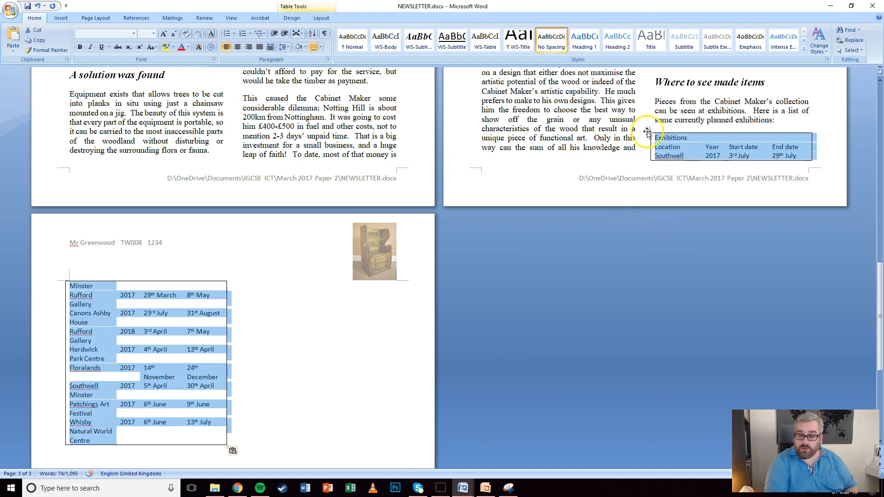
pyautogui.click(487, 42)
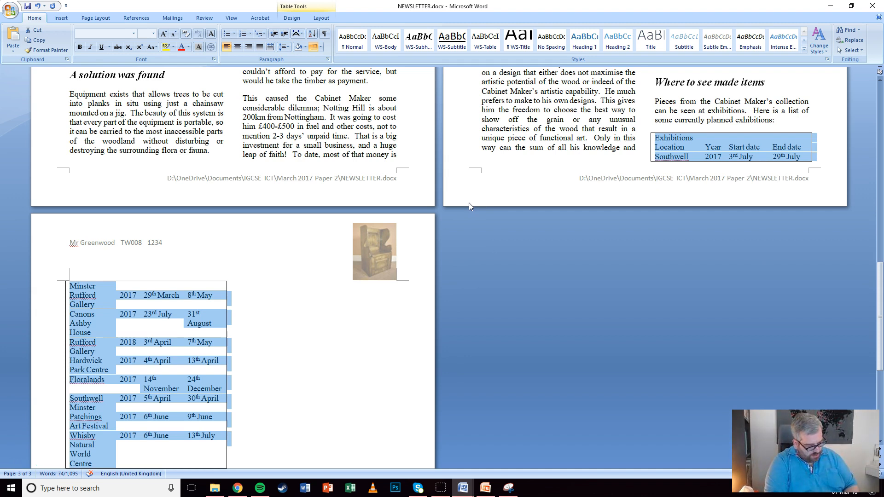
pyautogui.moveTo(667, 137); pyautogui.dragTo(779, 136)
pyautogui.rightClick(779, 137)
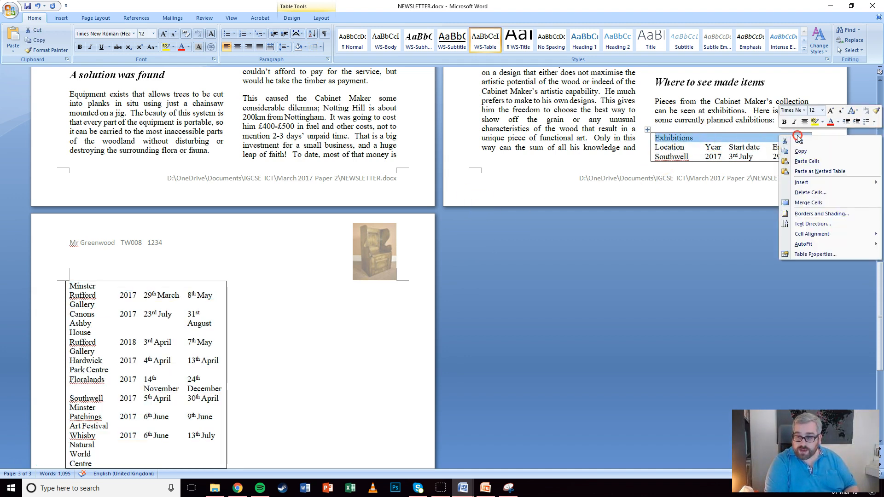
pyautogui.click(801, 202)
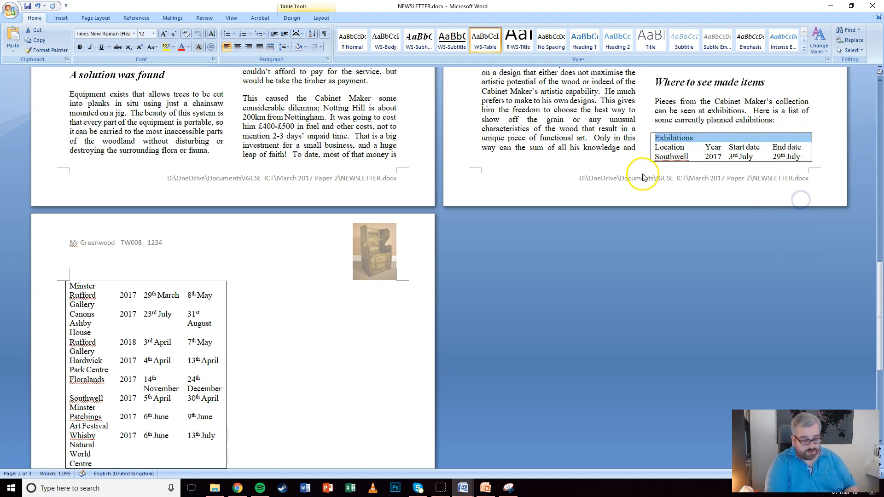
pyautogui.click(779, 122)
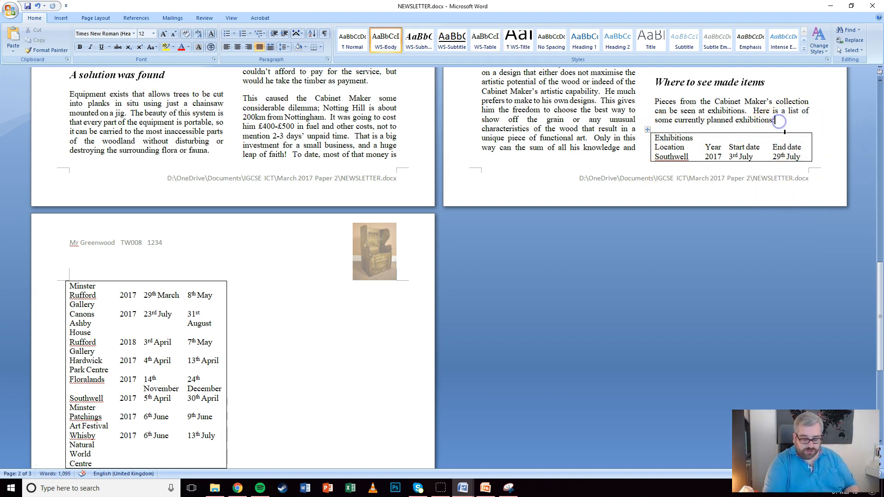
pyautogui.hotkey('ctrl', 'Return')
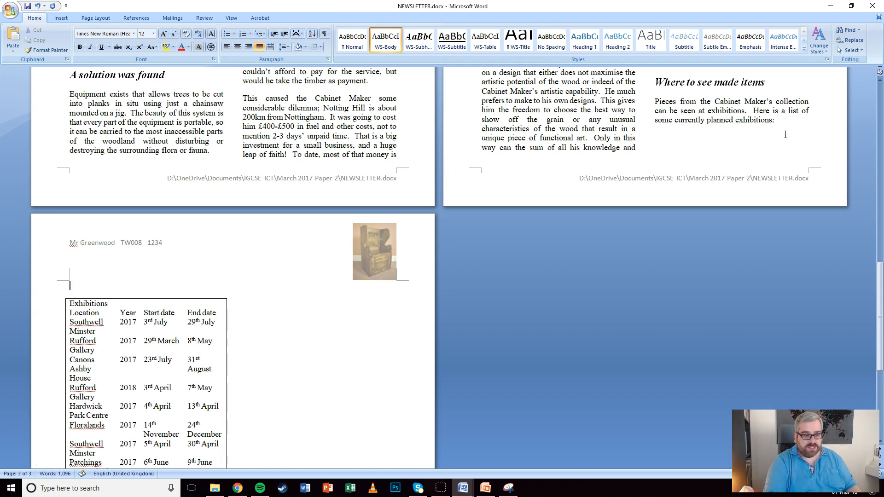
# Centre the Exhibitions table title and make it bold
pyautogui.scroll(-5, 342, 187)
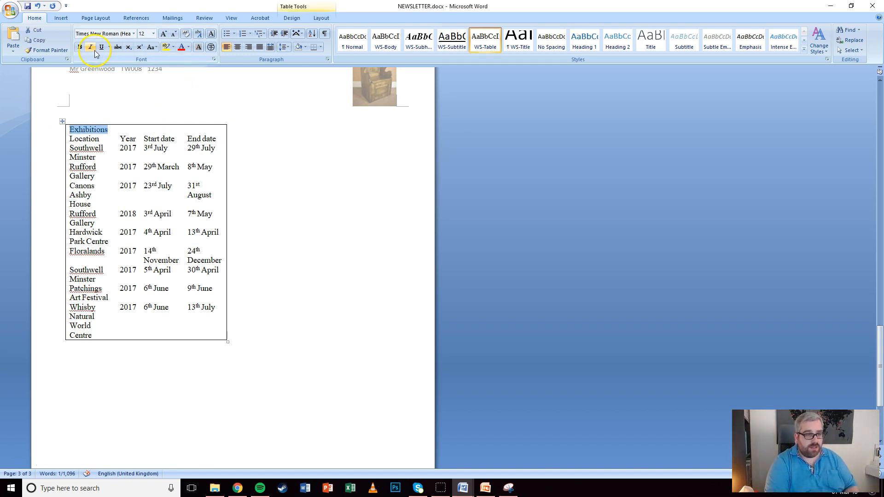
pyautogui.click(237, 47)
pyautogui.click(79, 47)
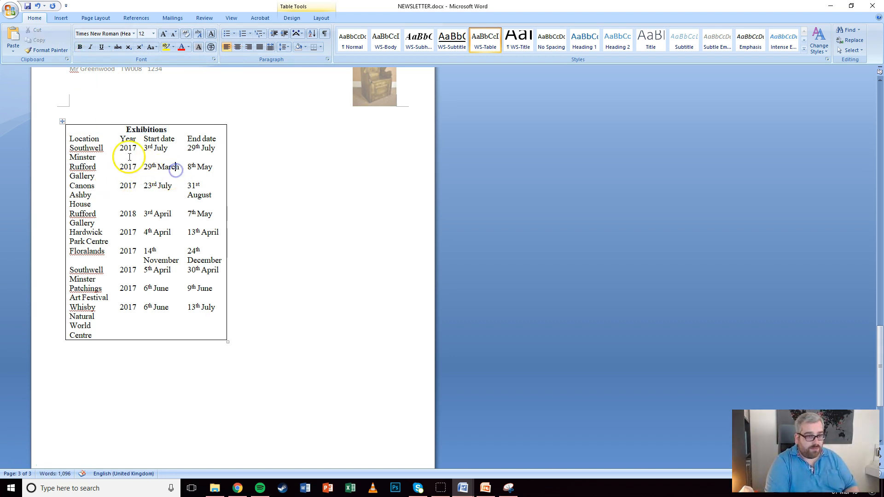
# AutoFit the Exhibitions table to the window and give every cell a border
pyautogui.click(62, 121)
pyautogui.rightClick(62, 121)
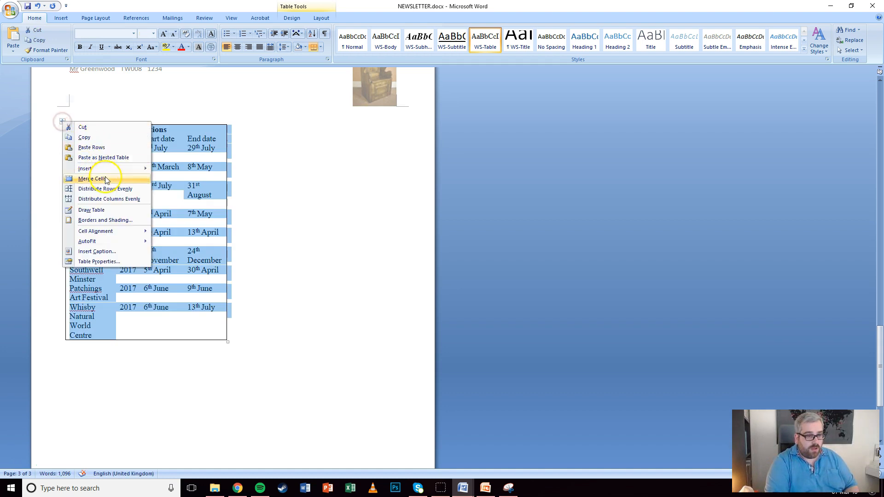
pyautogui.moveTo(106, 242)
pyautogui.click(180, 254)
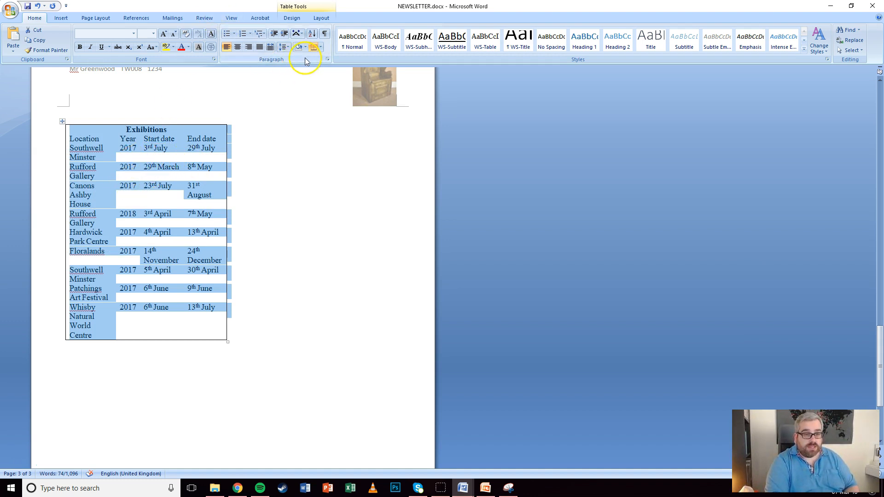
pyautogui.click(320, 48)
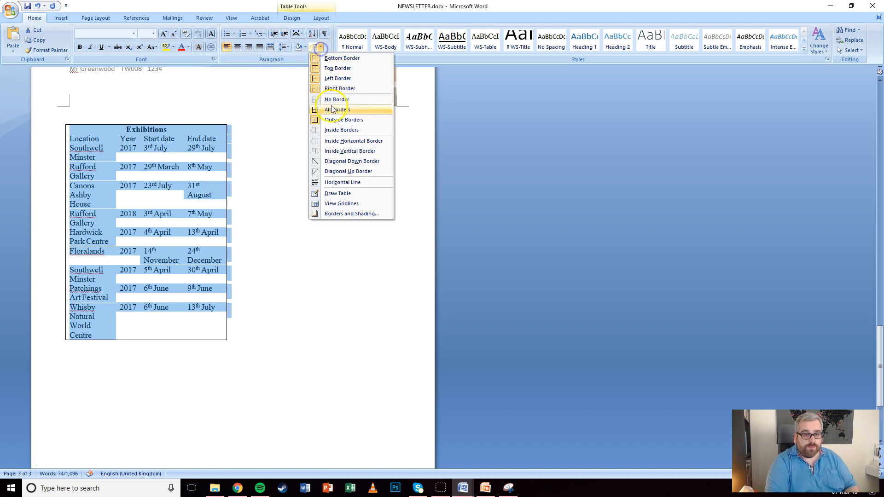
pyautogui.click(327, 110)
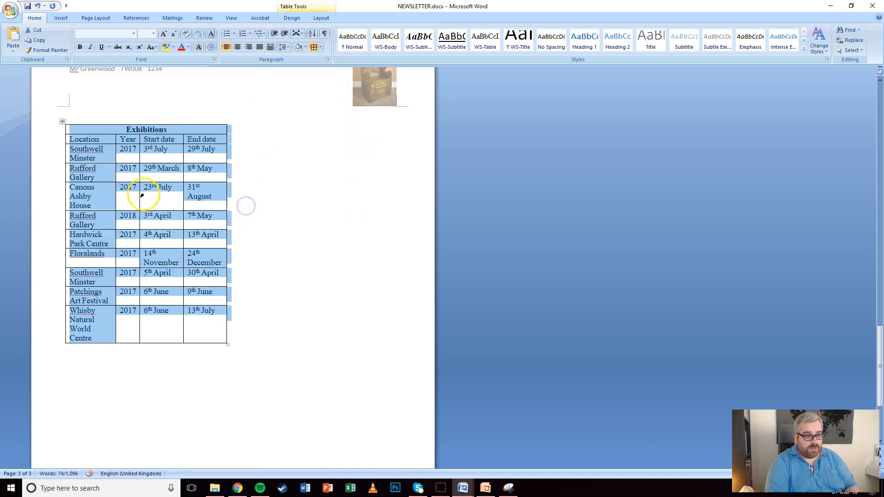
pyautogui.click(123, 195)
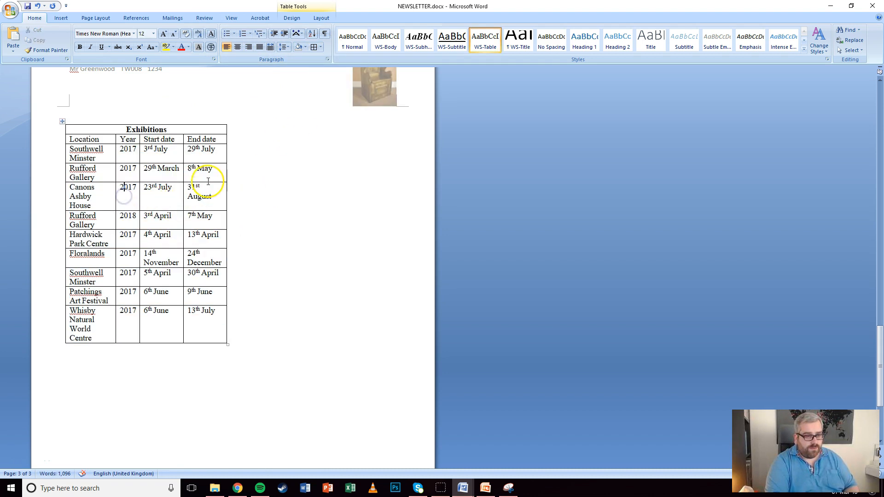
# Adjust the Start date and End date column widths in the Exhibitions table
pyautogui.moveTo(184, 169); pyautogui.dragTo(188, 169)
pyautogui.click(187, 170)
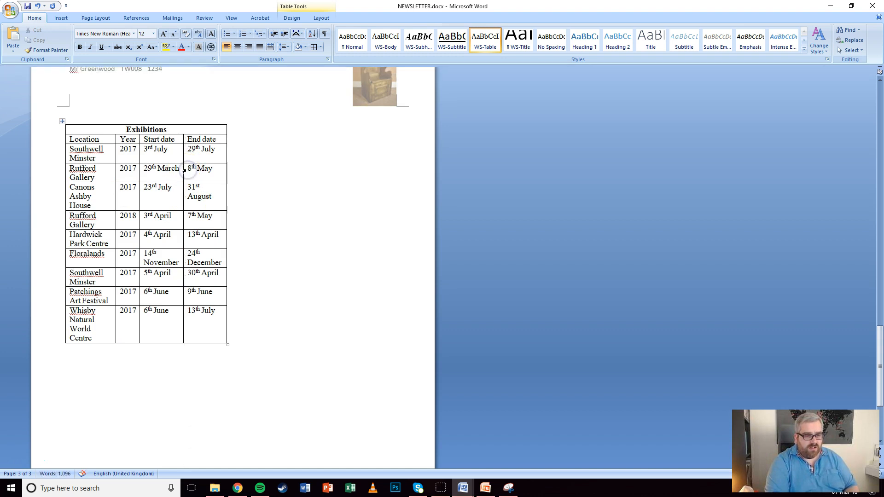
pyautogui.moveTo(183, 170); pyautogui.dragTo(226, 153)
pyautogui.moveTo(221, 263); pyautogui.dragTo(182, 254)
pyautogui.click(128, 255)
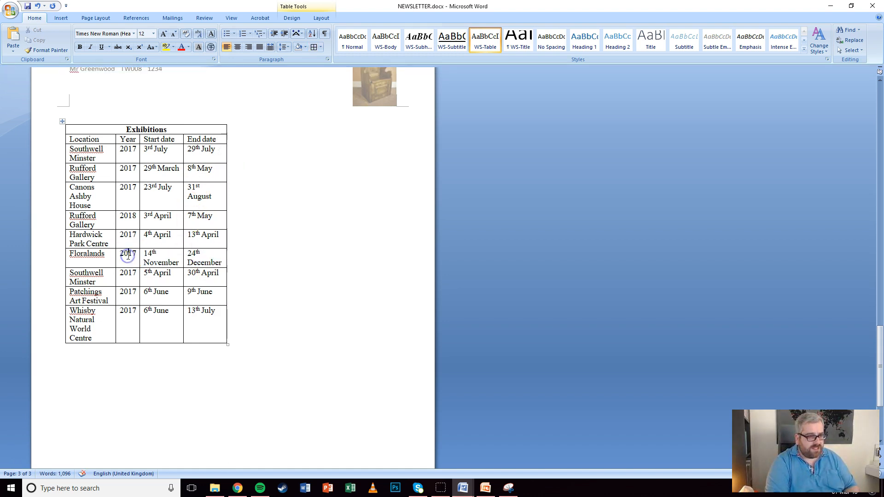
pyautogui.scroll(4, 113, 184)
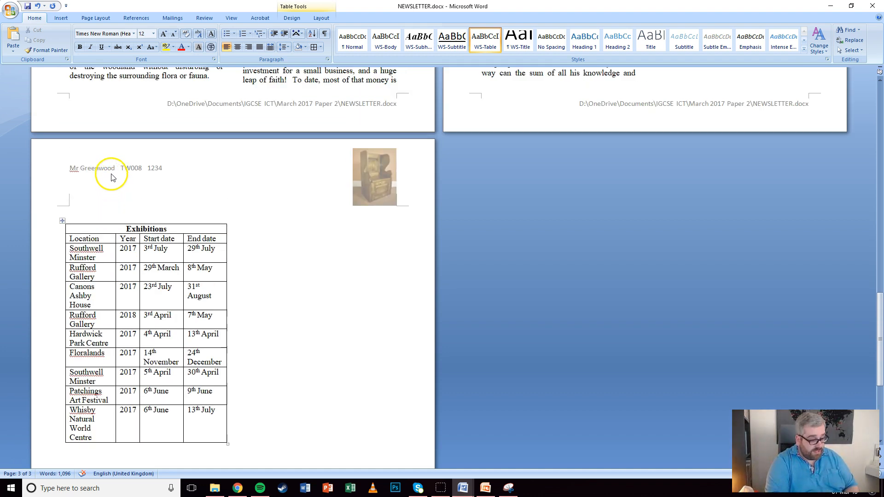
pyautogui.click(63, 221)
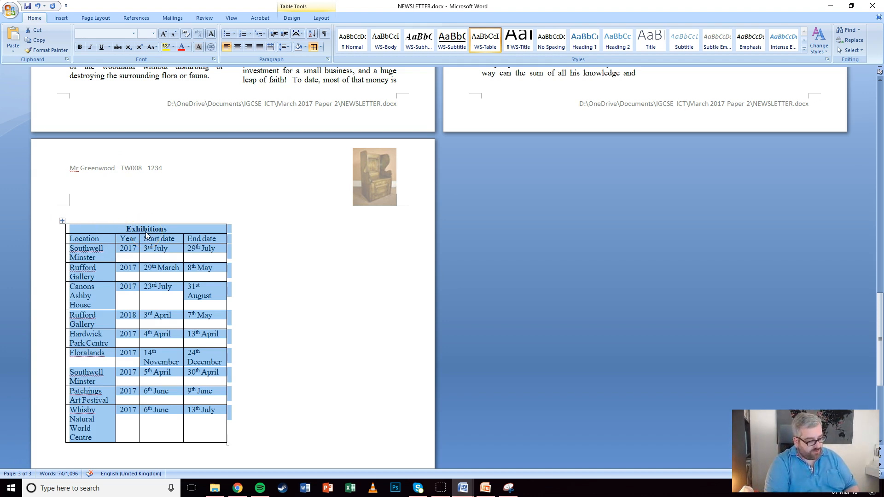
pyautogui.scroll(6, 502, 300)
pyautogui.scroll(-6, 492, 296)
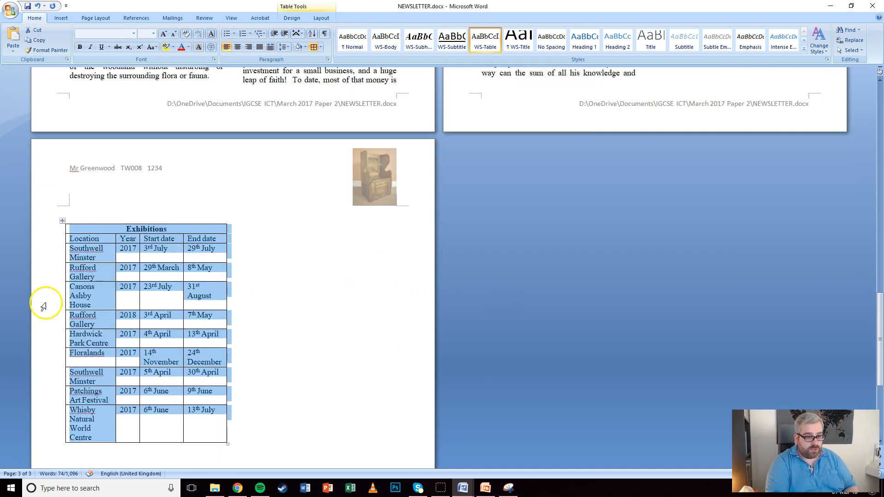
pyautogui.scroll(1, 389, 299)
pyautogui.scroll(12, 460, 304)
pyautogui.scroll(2, 633, 321)
pyautogui.click(685, 146)
# Merge the catalogue's top row into one cell and apply the WS-Table style to the table
pyautogui.moveTo(685, 146); pyautogui.dragTo(792, 145)
pyautogui.rightClick(791, 145)
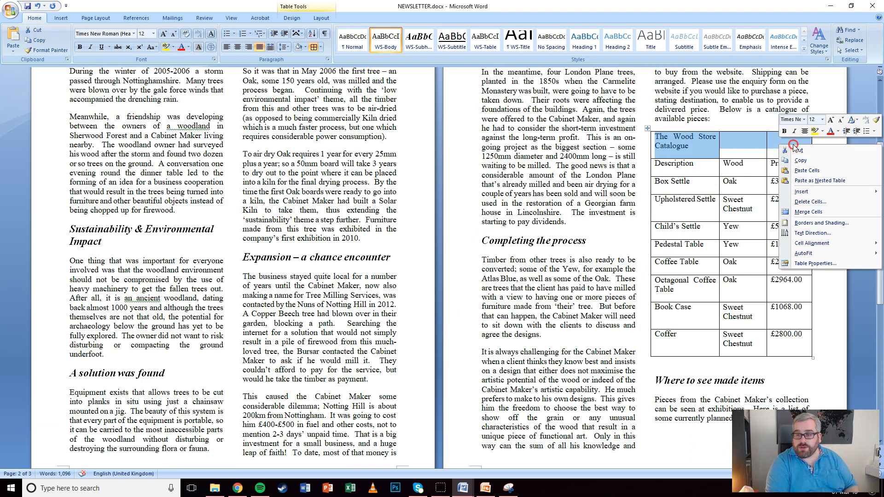
pyautogui.click(808, 211)
pyautogui.click(711, 139)
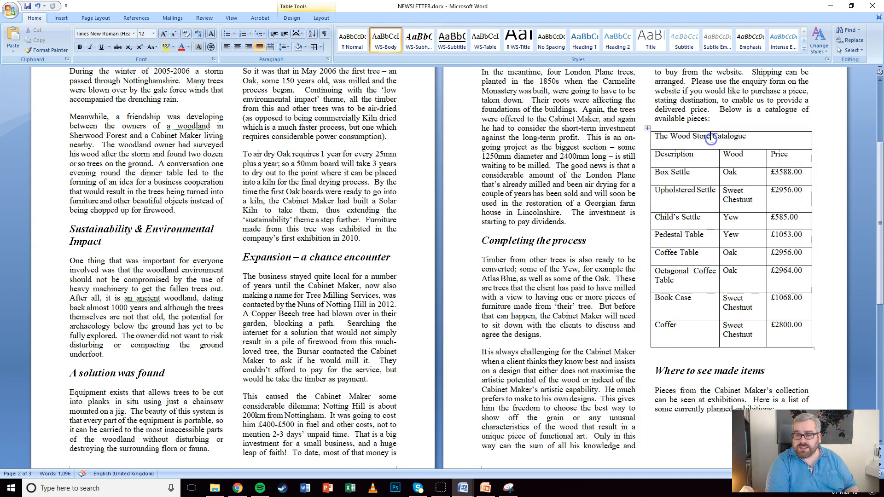
pyautogui.click(647, 128)
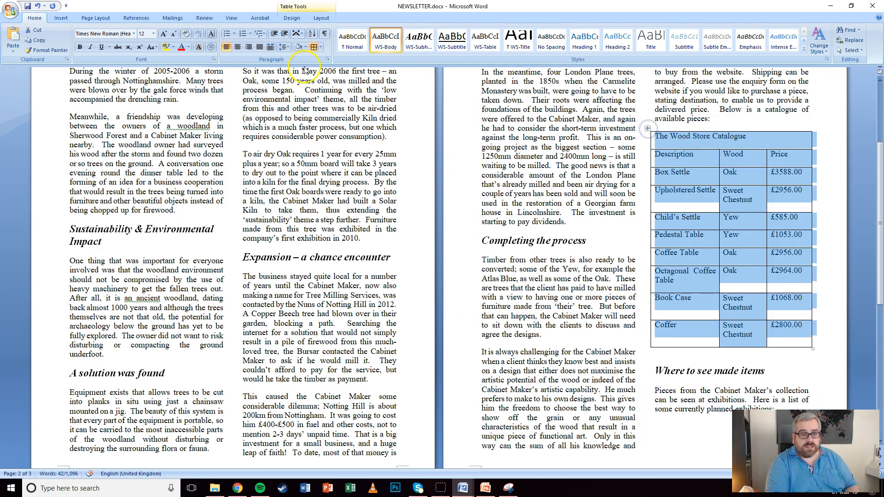
pyautogui.click(480, 49)
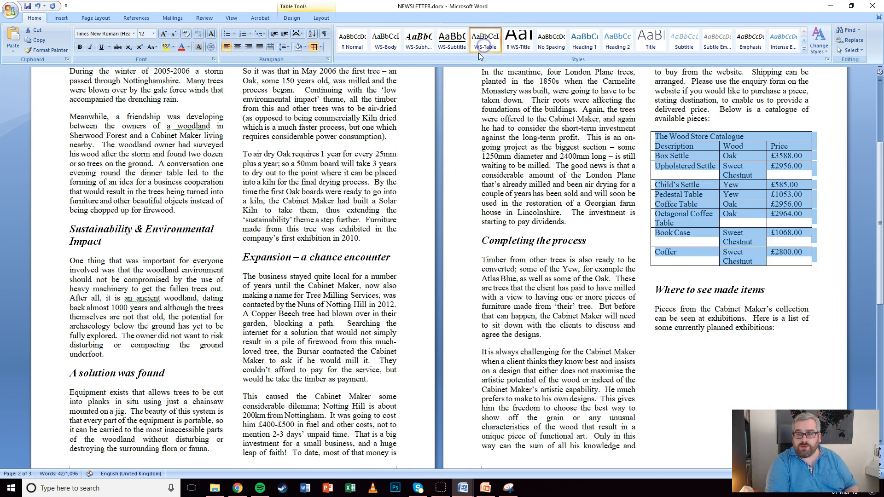
pyautogui.click(703, 144)
# Make the catalogue title bold and centred, and widen the Wood column slightly
pyautogui.click(657, 131)
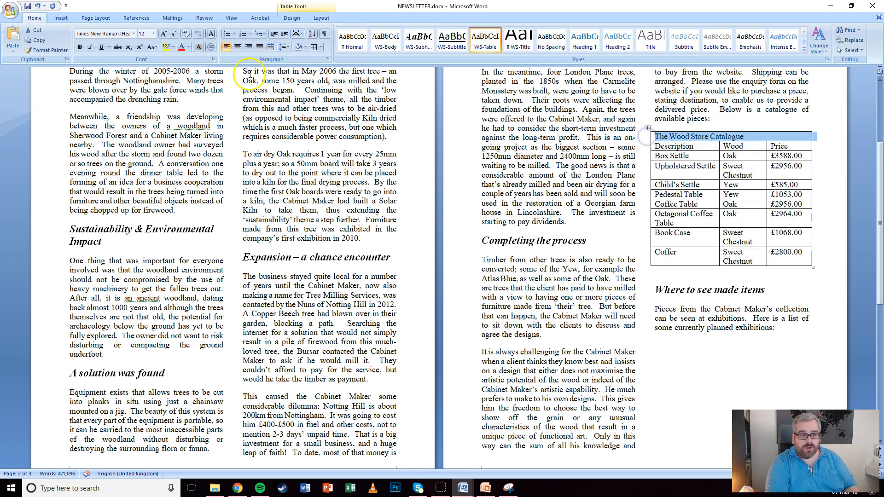
pyautogui.click(79, 47)
pyautogui.click(237, 47)
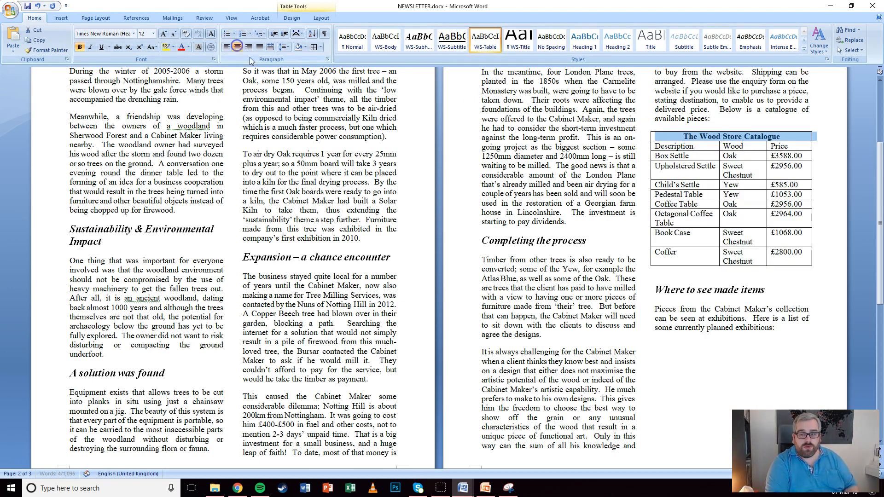
pyautogui.click(748, 165)
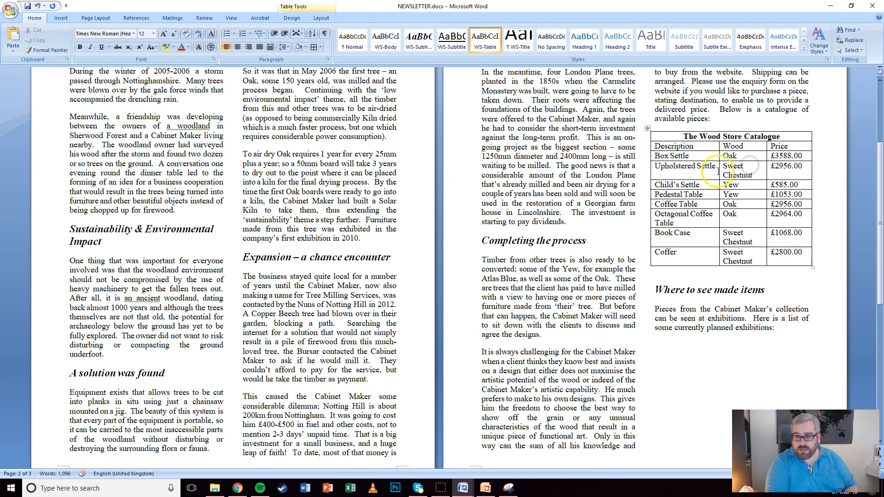
pyautogui.moveTo(766, 171); pyautogui.dragTo(773, 173)
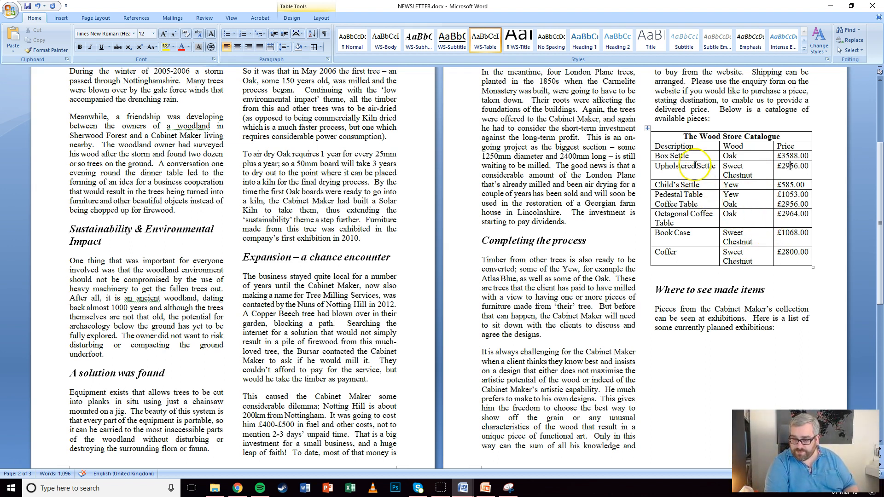
pyautogui.scroll(-3, 695, 164)
pyautogui.scroll(3, 695, 165)
pyautogui.click(658, 245)
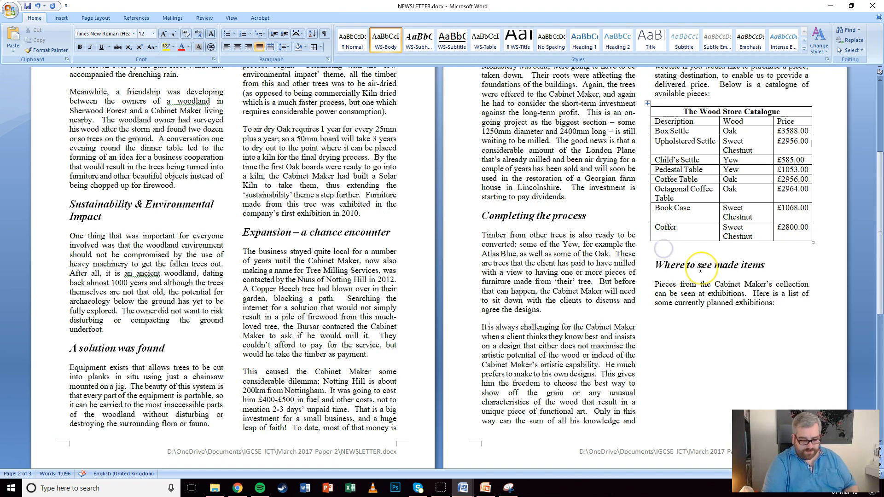
pyautogui.press('Delete')
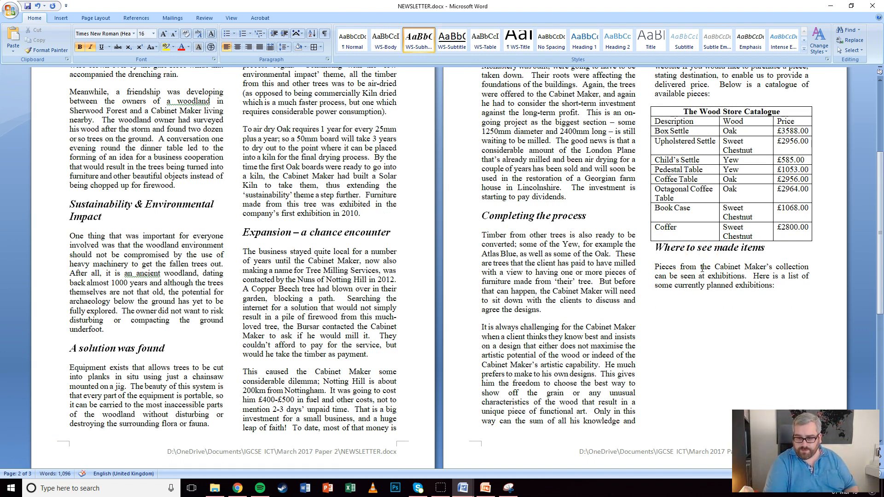
pyautogui.press('Return')
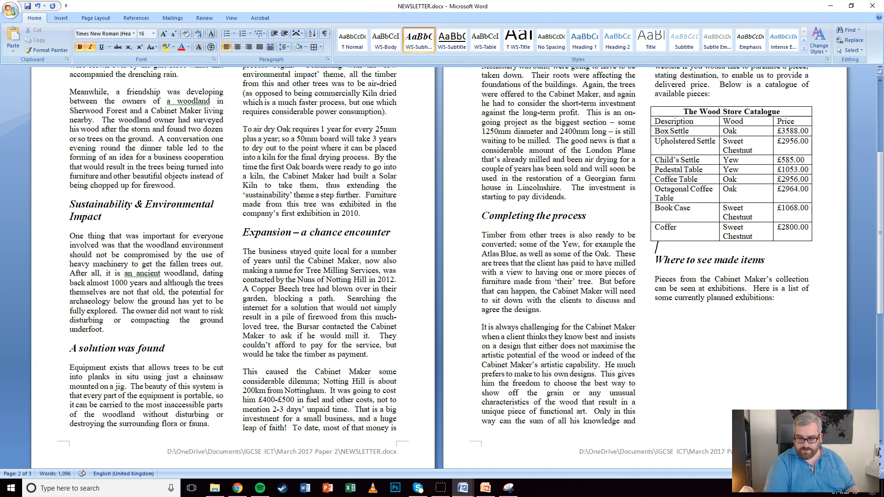
pyautogui.click(697, 292)
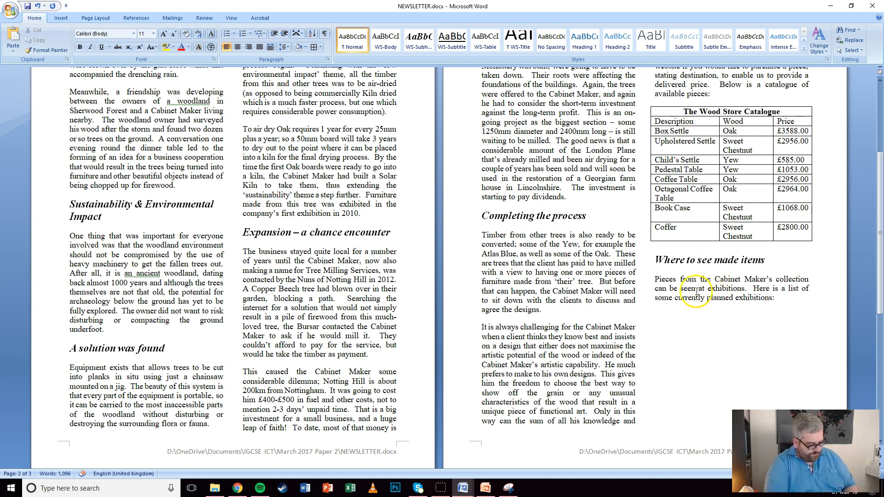
pyautogui.scroll(-3, 696, 291)
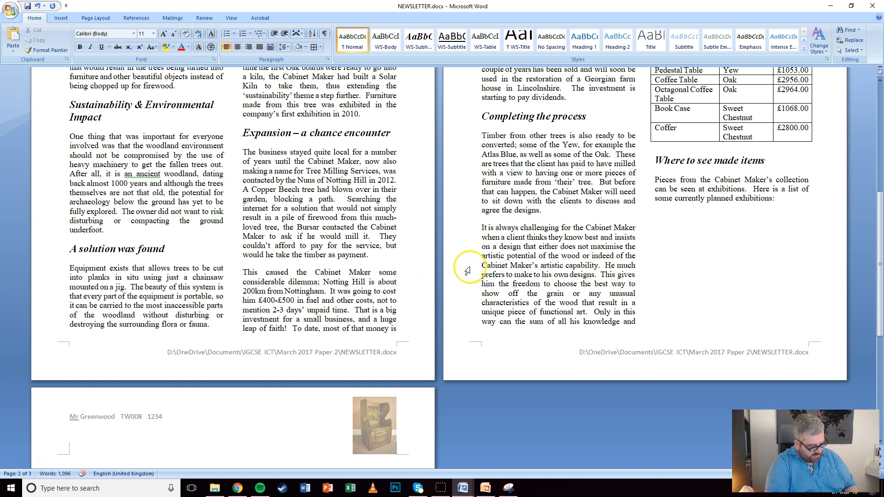
pyautogui.scroll(5, 465, 275)
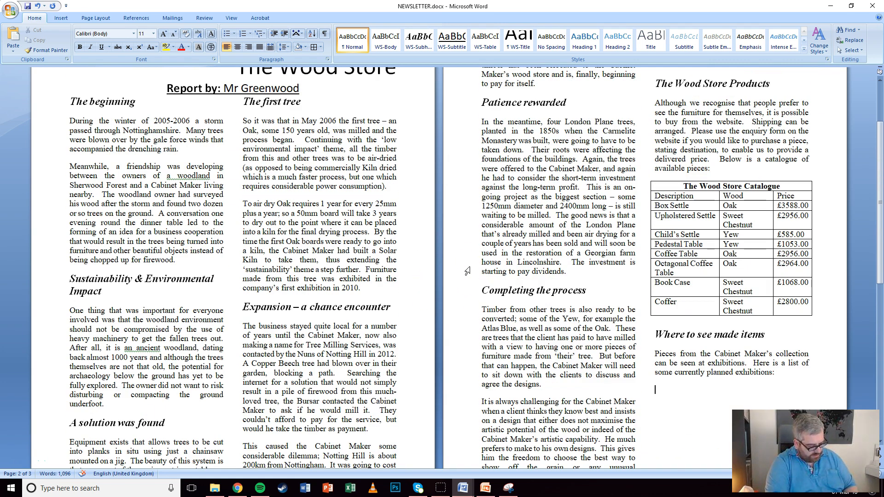
pyautogui.scroll(-5, 467, 271)
pyautogui.scroll(7, 459, 265)
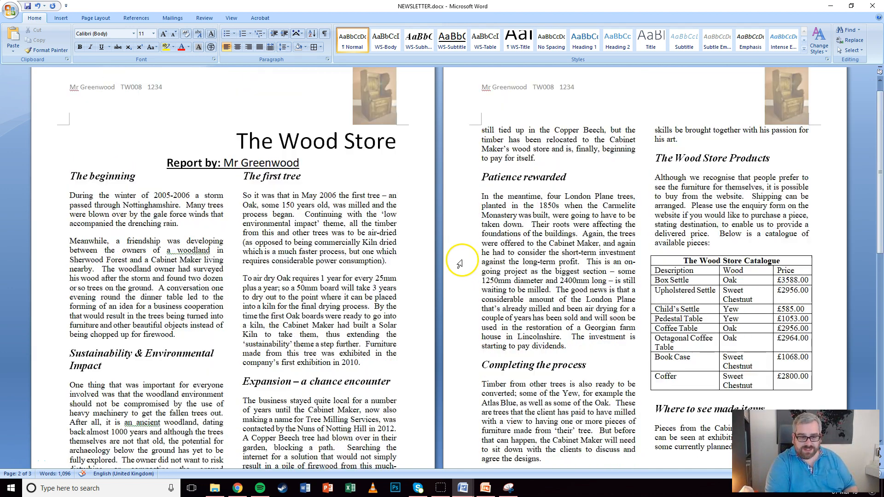
pyautogui.scroll(-4, 458, 260)
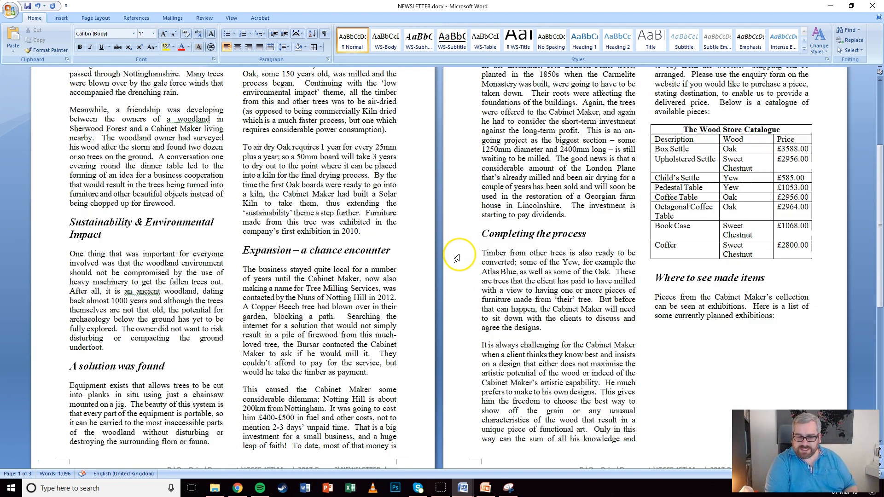
pyautogui.scroll(-13, 457, 267)
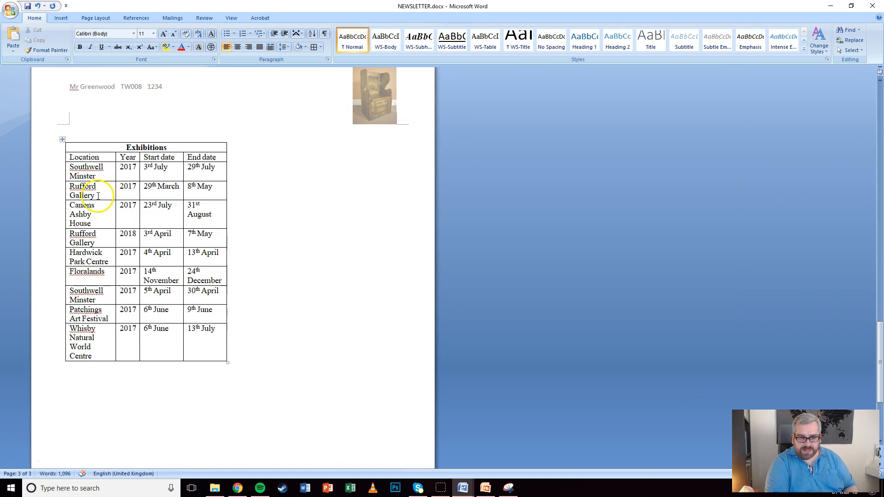
pyautogui.scroll(10, 296, 221)
pyautogui.click(660, 212)
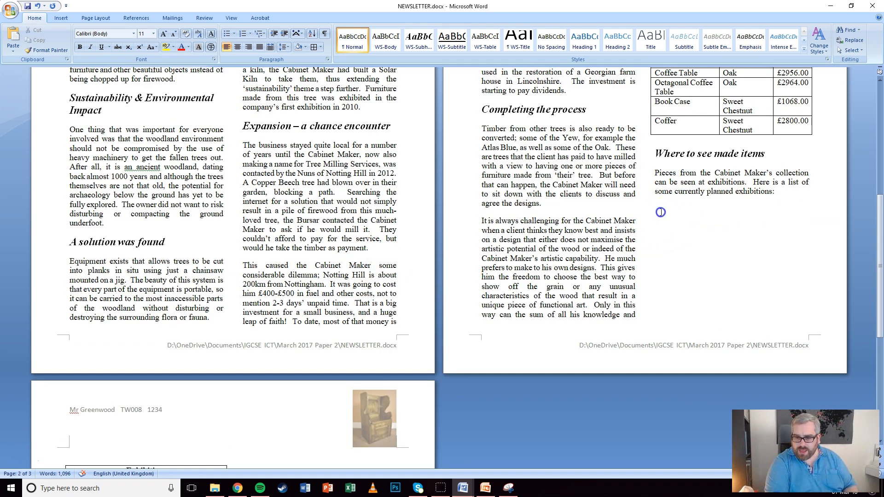
pyautogui.scroll(8, 515, 222)
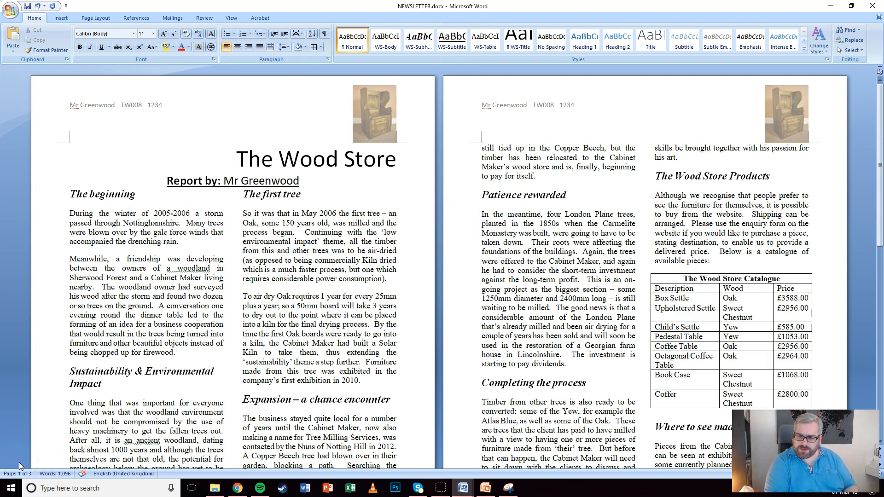
# Insert a page break so 'Where to see made items' starts page 3
pyautogui.click(133, 270)
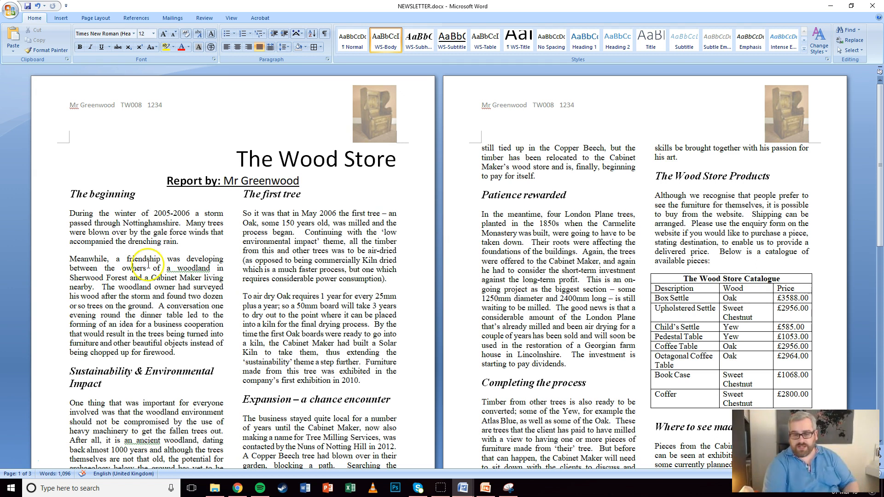
pyautogui.scroll(-5, 606, 290)
pyautogui.scroll(-6, 606, 290)
pyautogui.click(651, 153)
pyautogui.click(659, 157)
pyautogui.click(778, 202)
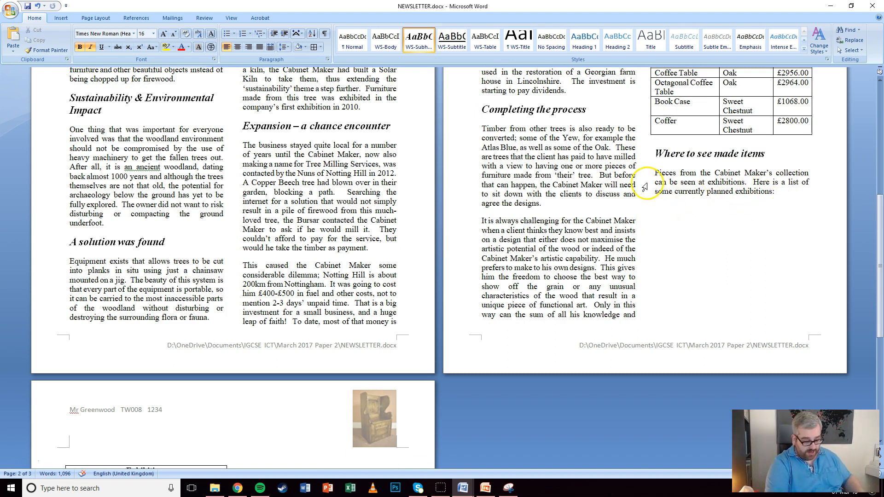
pyautogui.hotkey('ctrl', 'Return')
# Delete the empty lines so the Exhibitions table directly follows its paragraph
pyautogui.scroll(-6, 211, 231)
pyautogui.click(124, 236)
pyautogui.press('Delete')
pyautogui.press('Delete')
pyautogui.press('Delete')
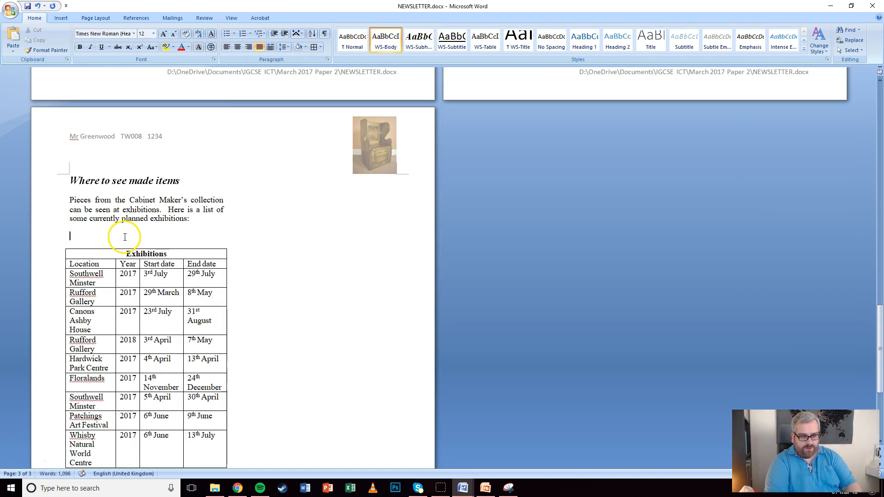
pyautogui.scroll(4, 292, 225)
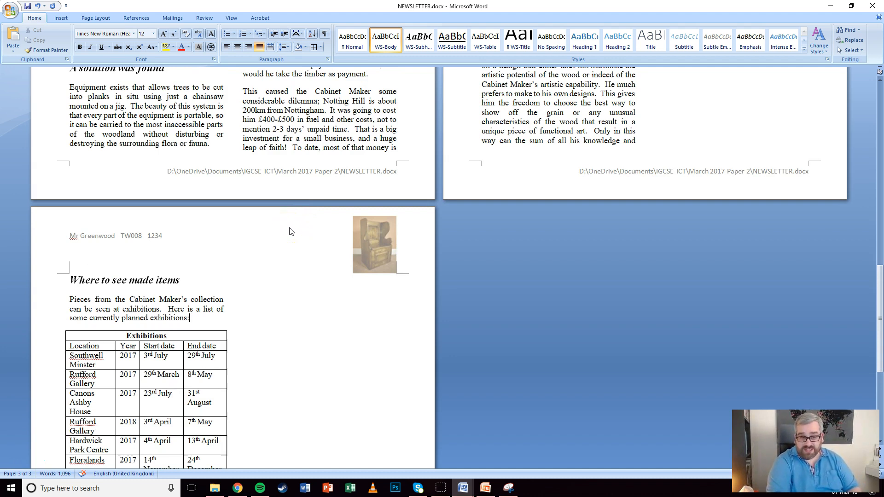
pyautogui.scroll(16, 290, 231)
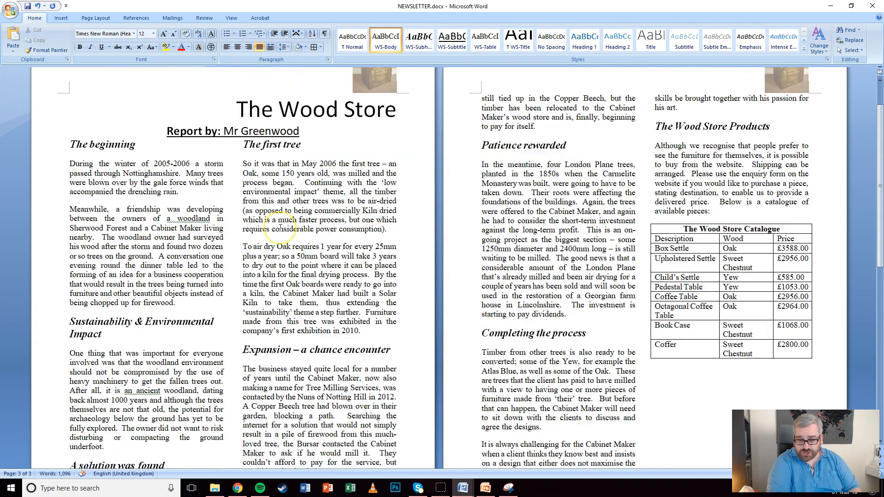
pyautogui.scroll(2, 280, 227)
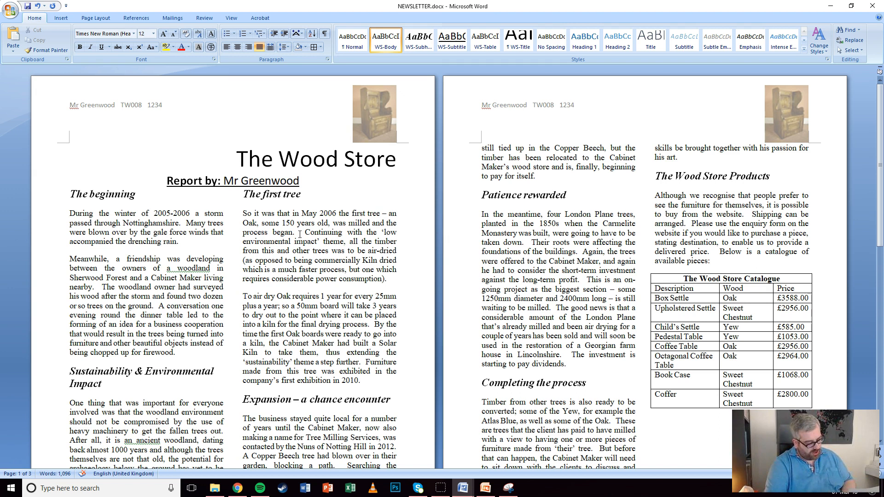
# Save NEWSLETTER.docx through the Office button's Save command
pyautogui.click(10, 9)
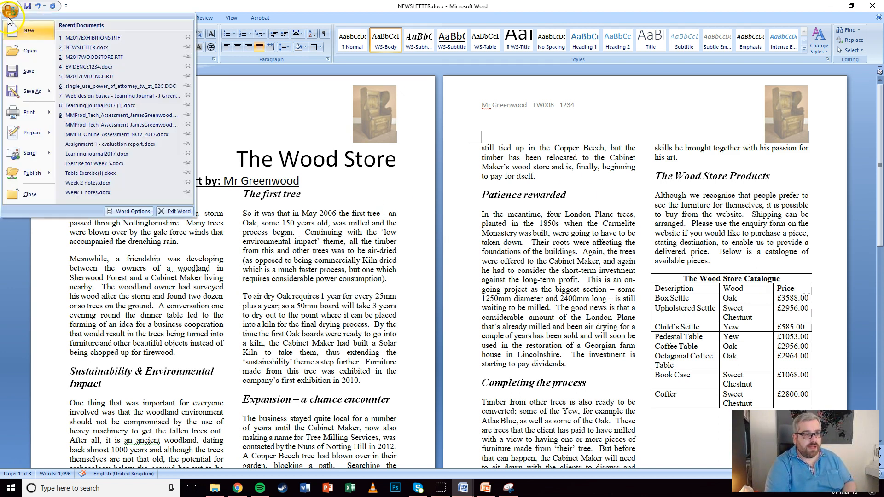
pyautogui.click(17, 73)
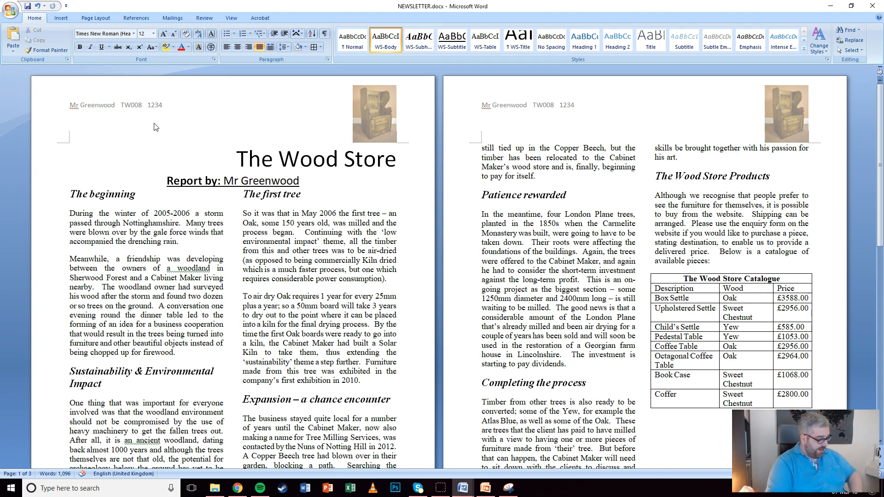
# Minimize the Word newsletter and launch Microsoft Office Access 2007 from the Start menu
pyautogui.click(832, 9)
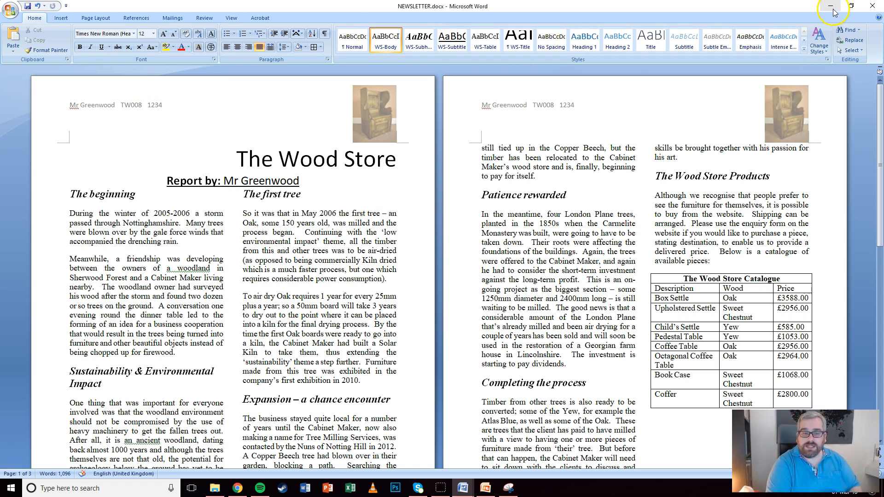
pyautogui.click(875, 8)
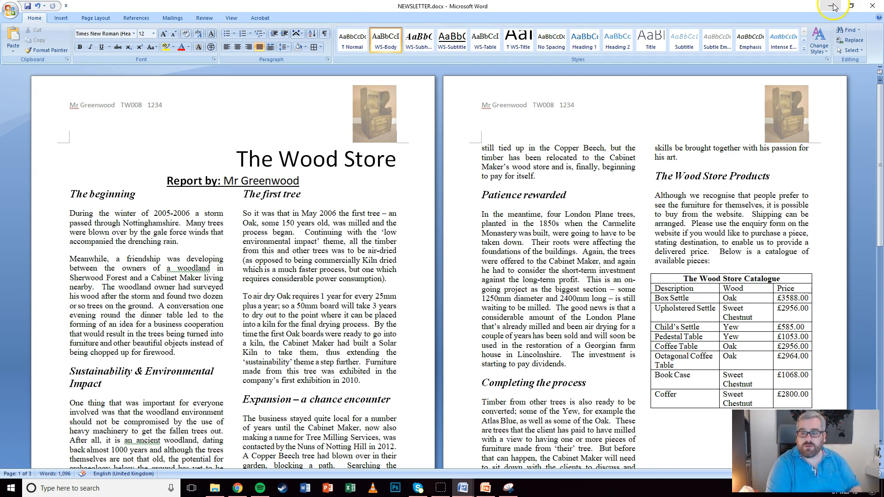
pyautogui.click(474, 328)
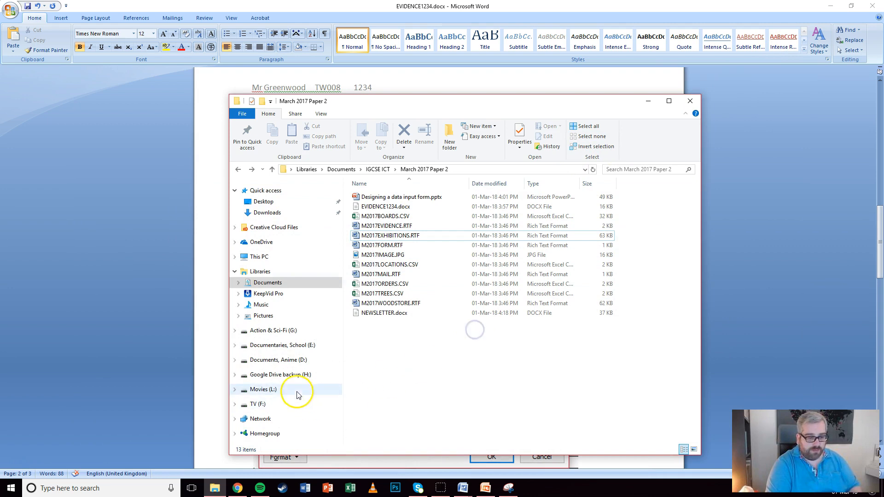
pyautogui.click(10, 489)
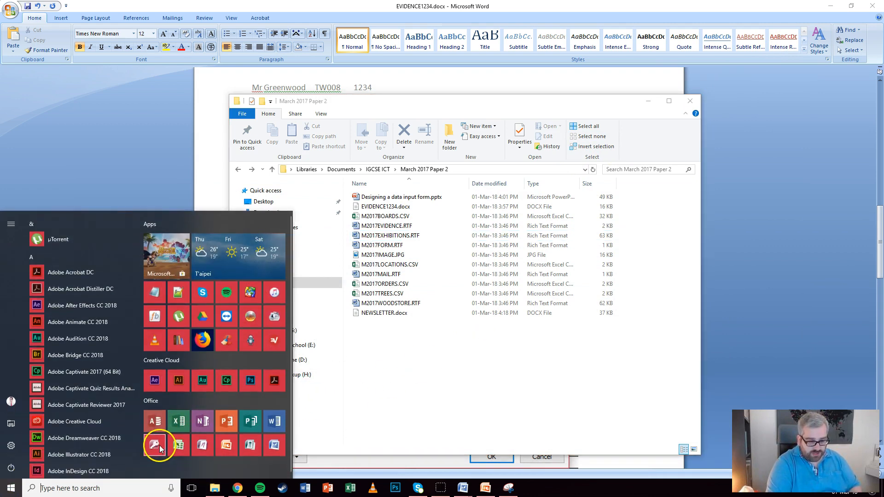
pyautogui.click(160, 446)
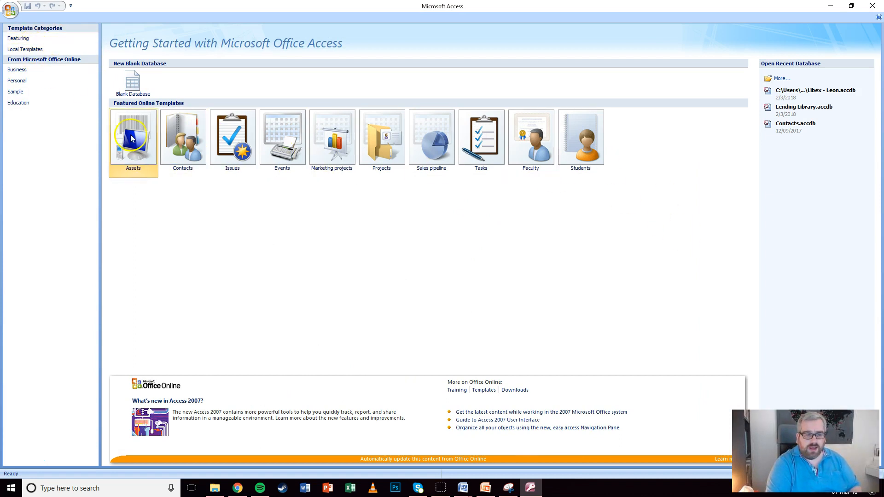
# Start a blank database saved in the IGCSE ICT > March 2017 Paper 2 folder
pyautogui.click(133, 83)
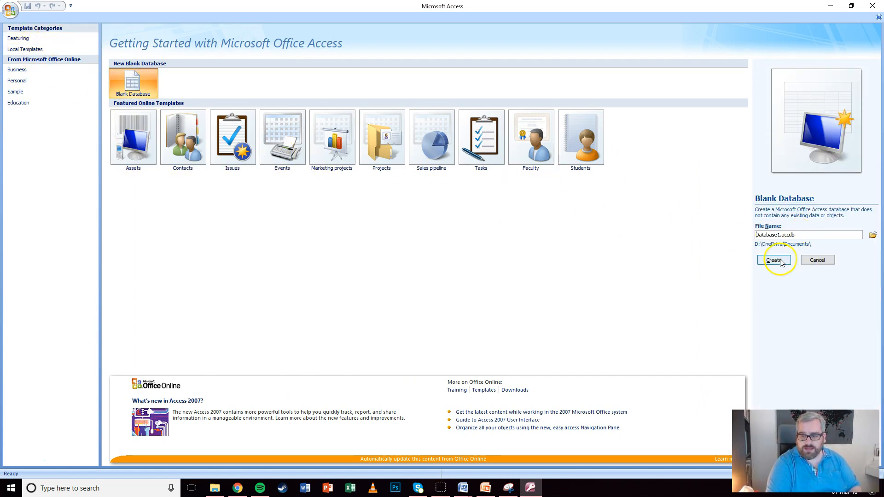
pyautogui.click(873, 235)
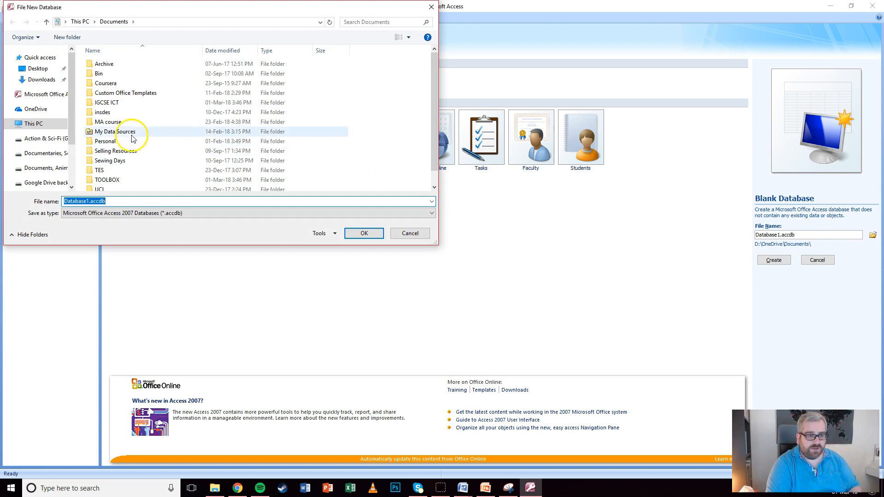
pyautogui.doubleClick(103, 102)
pyautogui.doubleClick(108, 63)
# Name the database 'The Wood Store', create it, close Table1 and open External Data
pyautogui.click(86, 201)
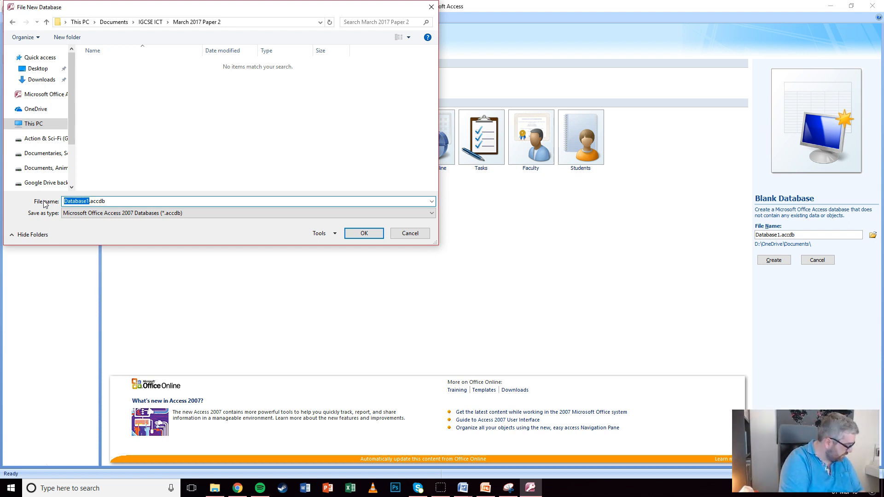
pyautogui.write('The Wood Stor')
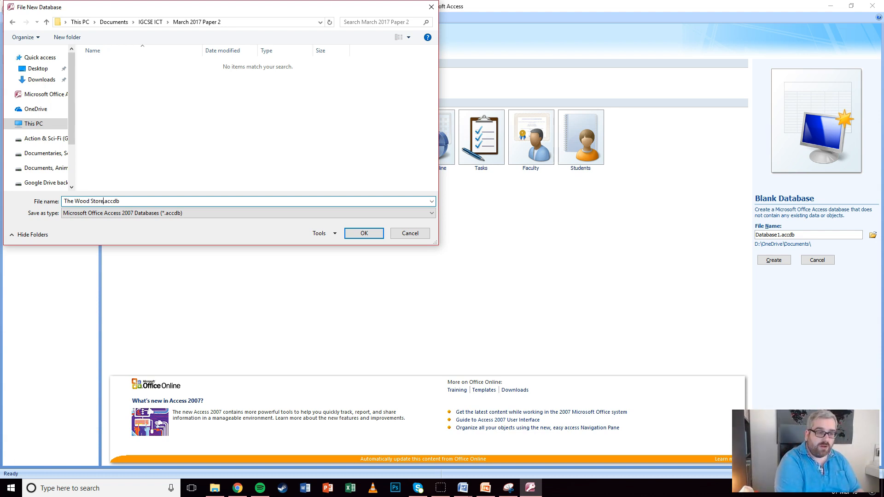
pyautogui.click(363, 233)
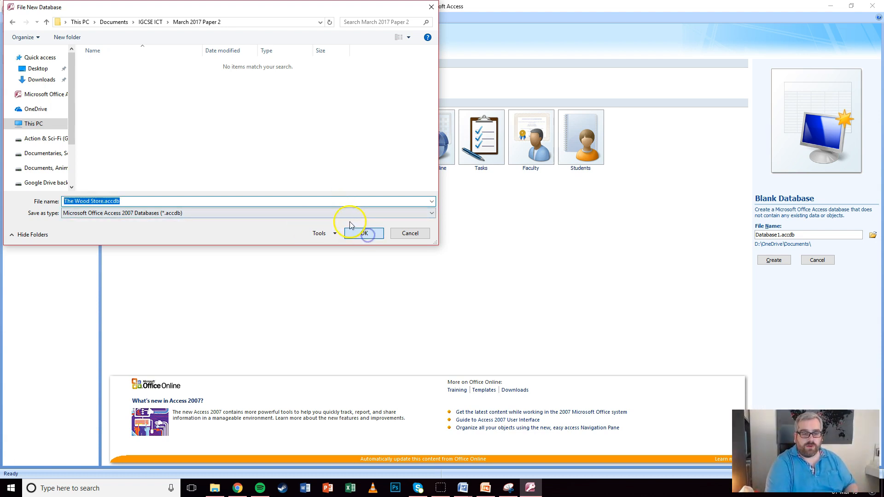
pyautogui.click(774, 266)
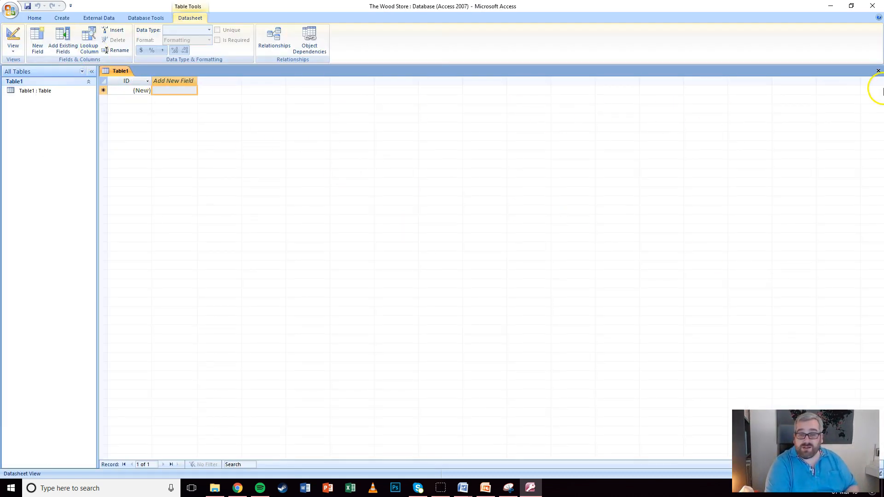
pyautogui.click(878, 71)
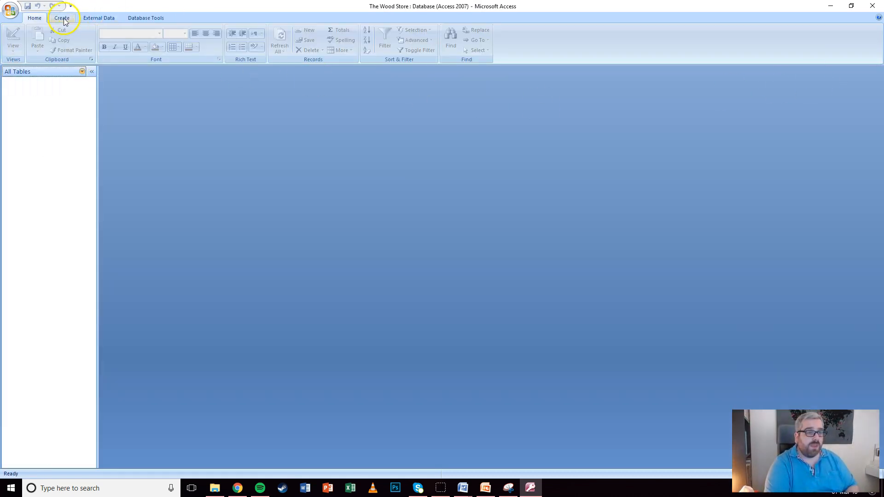
pyautogui.click(96, 18)
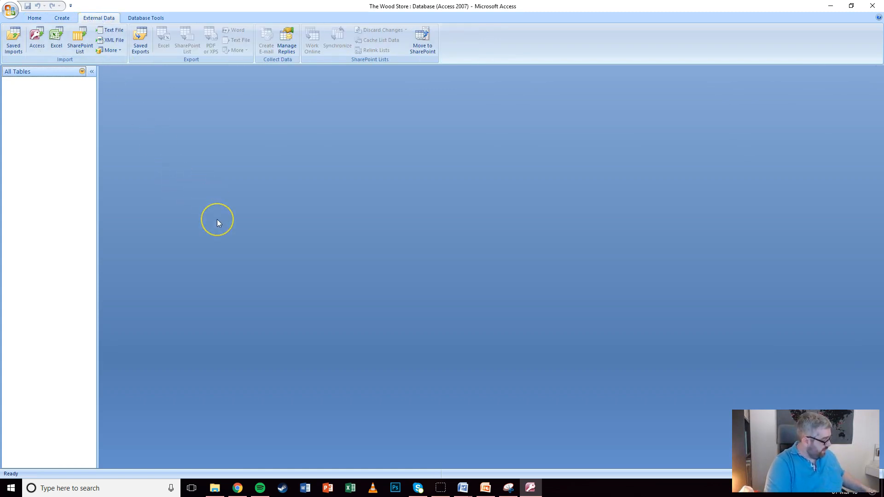
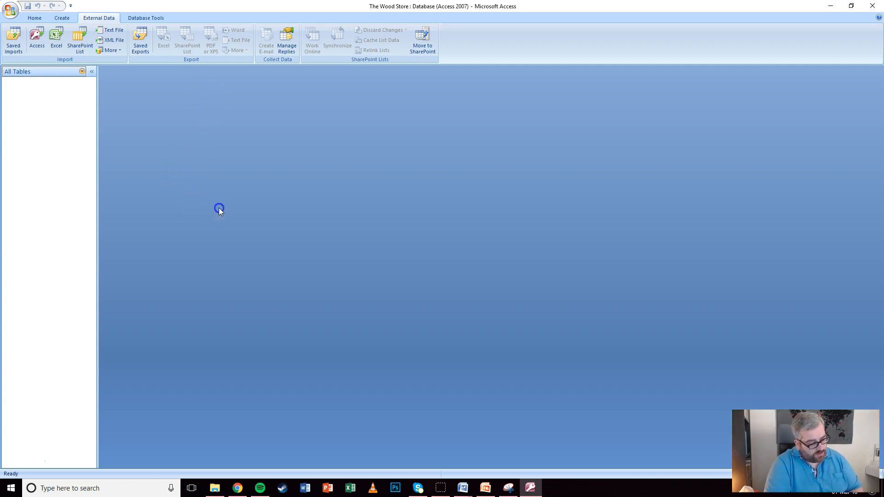
# Set M2017BOARDS.CSV from IGCSE ICT > March 2017 Paper 2 as the text import source for a new table
pyautogui.click(210, 204)
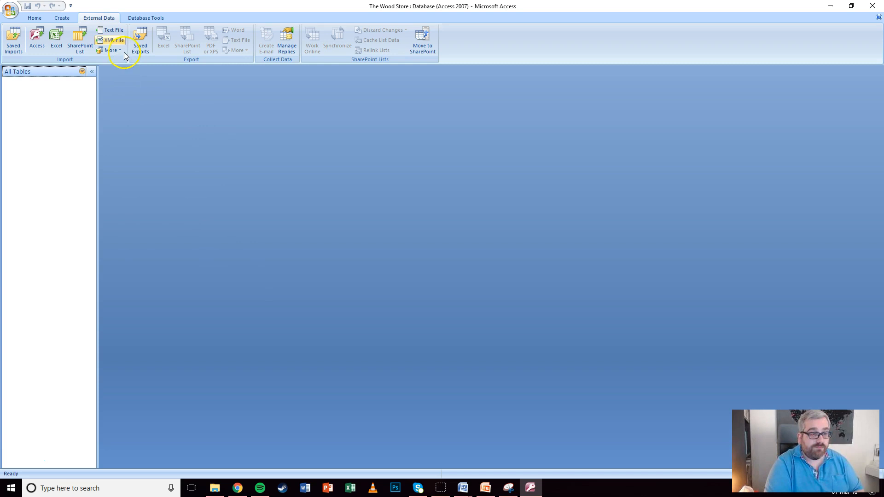
pyautogui.click(119, 33)
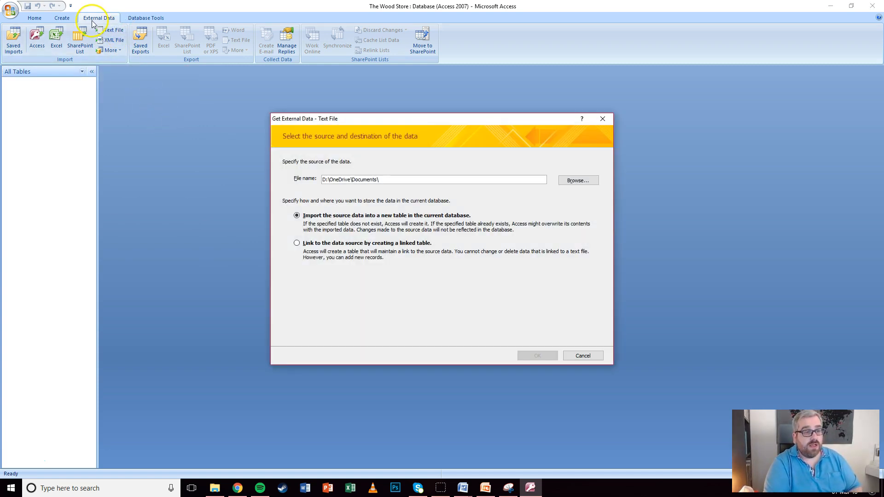
pyautogui.click(570, 181)
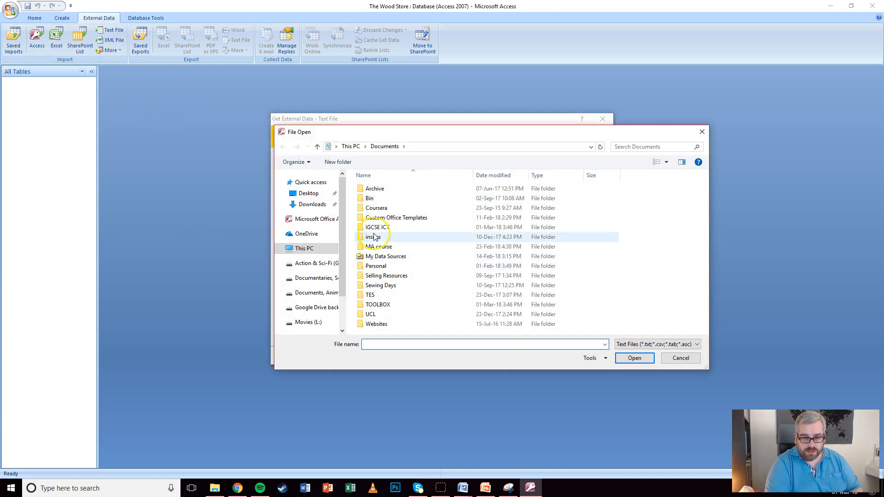
pyautogui.doubleClick(378, 226)
pyautogui.click(382, 192)
pyautogui.doubleClick(382, 192)
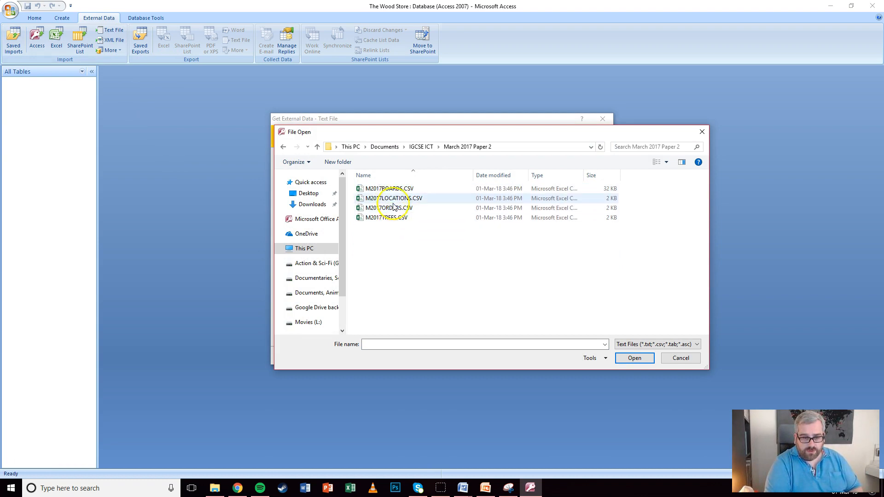
pyautogui.click(391, 188)
pyautogui.click(626, 358)
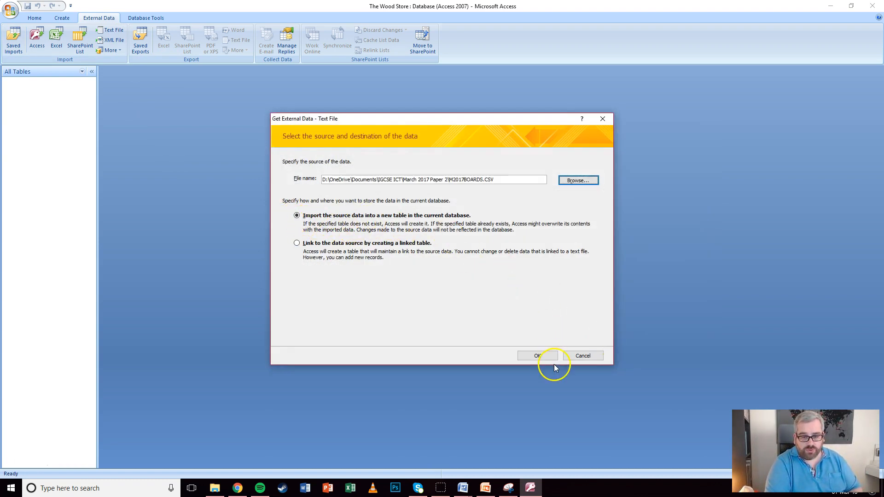
pyautogui.click(545, 355)
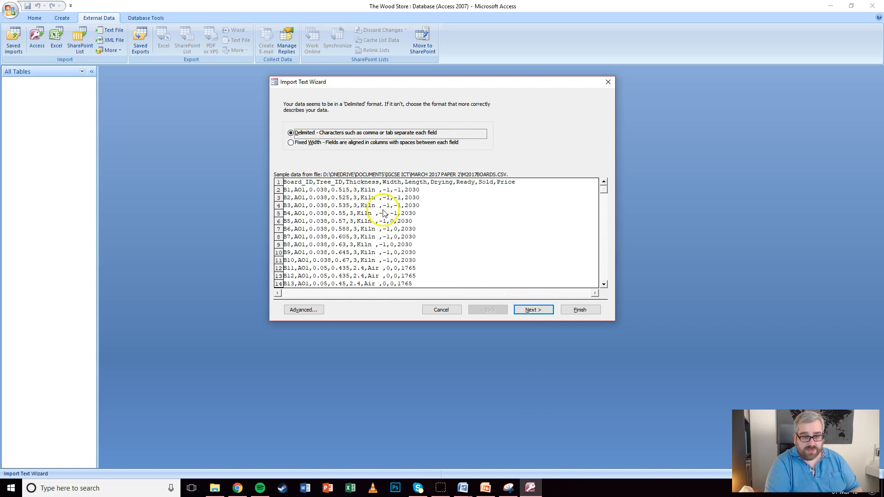
# Import the boards file as delimited text, using the first row as field names
pyautogui.click(532, 310)
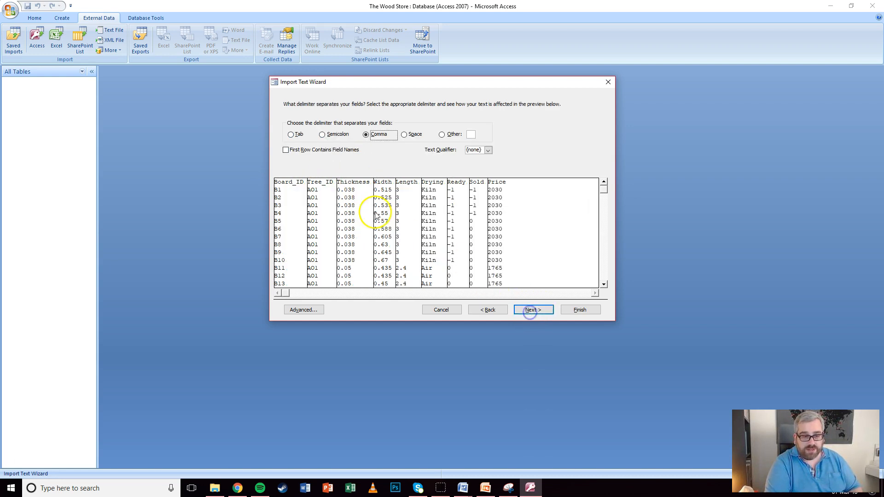
pyautogui.click(286, 150)
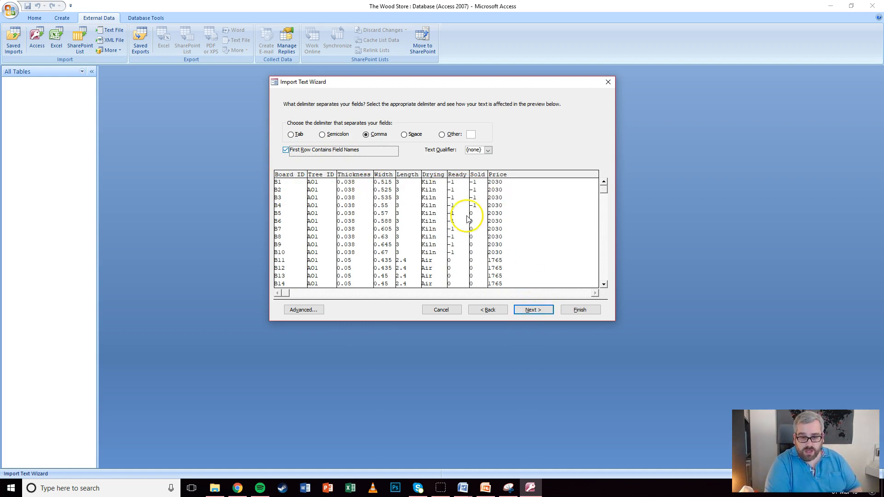
pyautogui.click(452, 176)
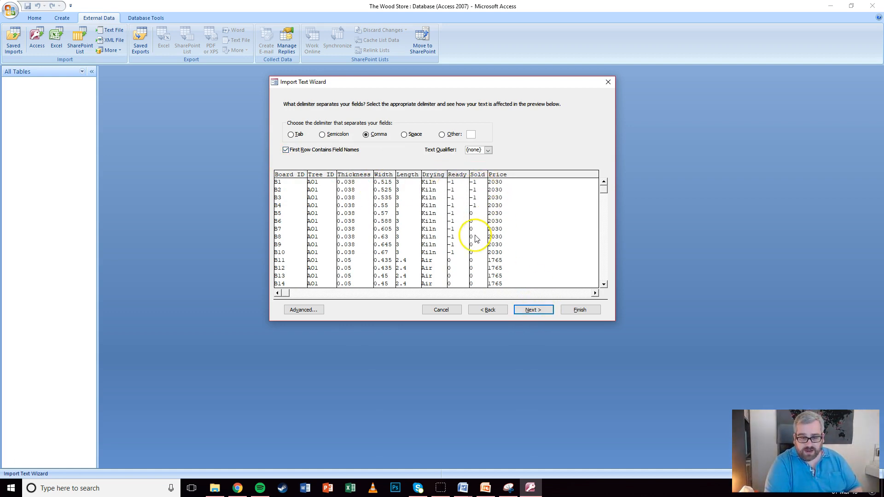
pyautogui.click(533, 310)
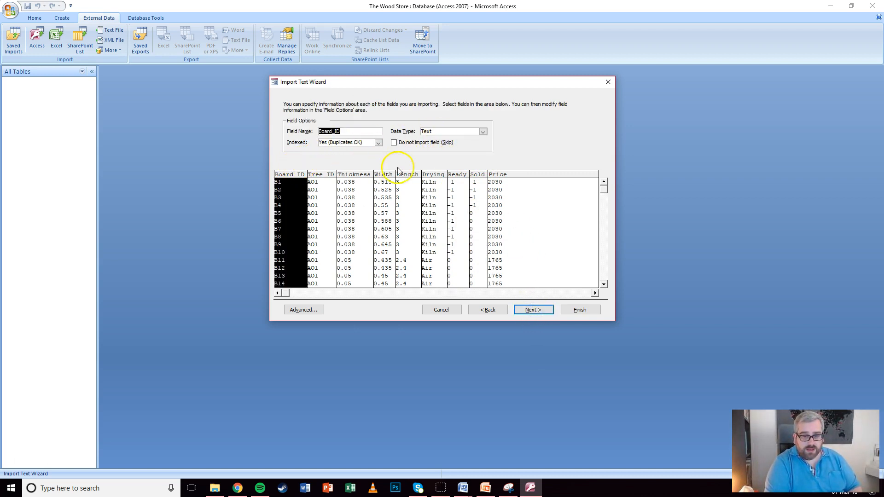
# Set the Ready and Sold fields to the Yes/No data type
pyautogui.click(456, 177)
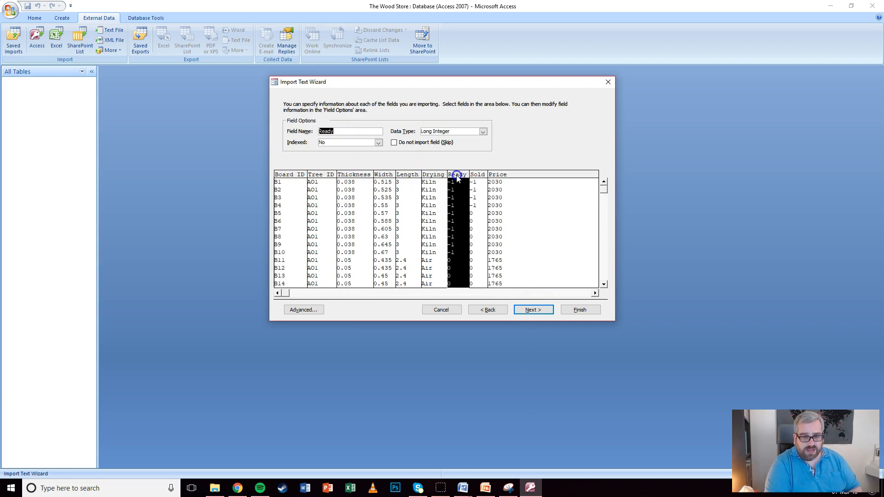
pyautogui.click(487, 134)
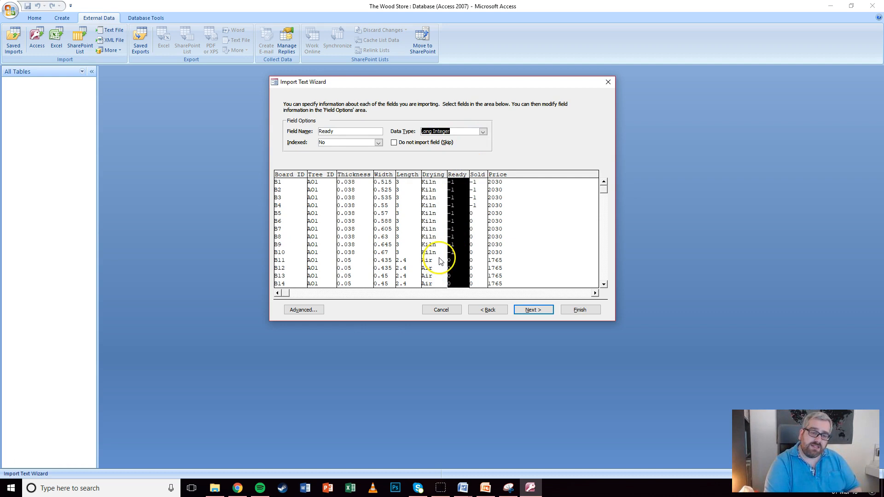
pyautogui.click(483, 132)
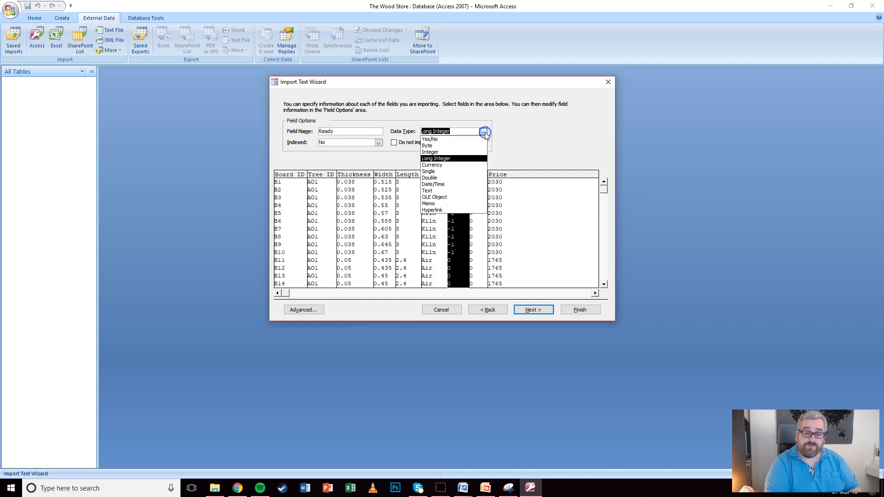
pyautogui.click(434, 140)
pyautogui.click(478, 170)
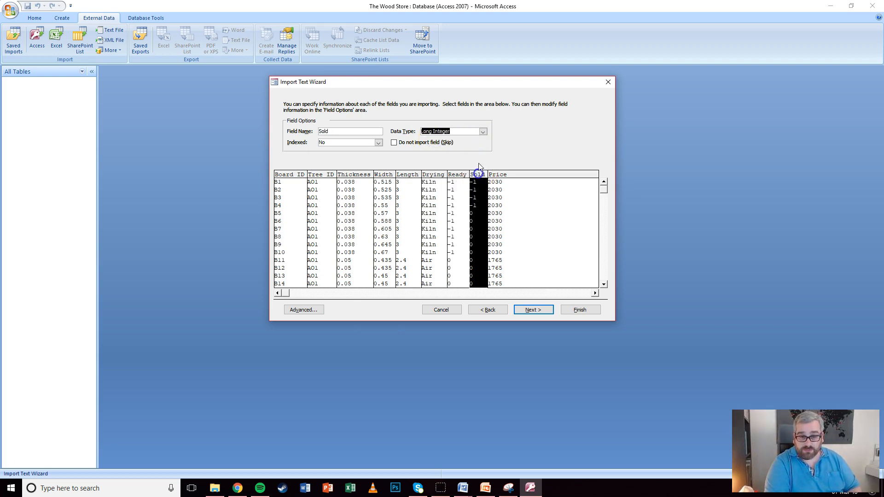
pyautogui.click(483, 132)
pyautogui.click(460, 140)
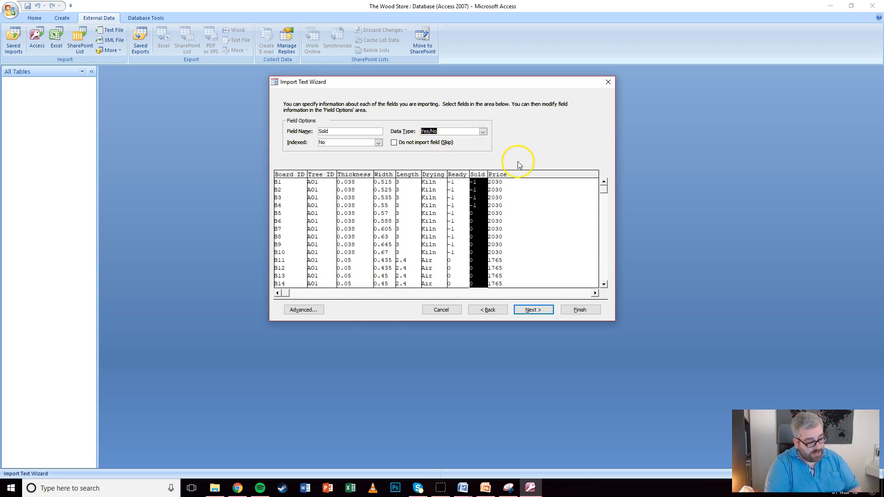
# Review the remaining field settings and make Price a Currency field
pyautogui.click(287, 176)
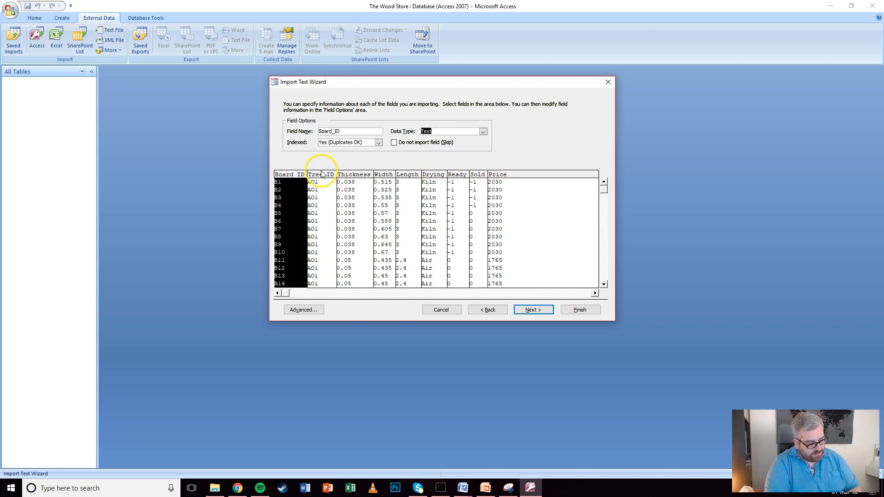
pyautogui.click(322, 174)
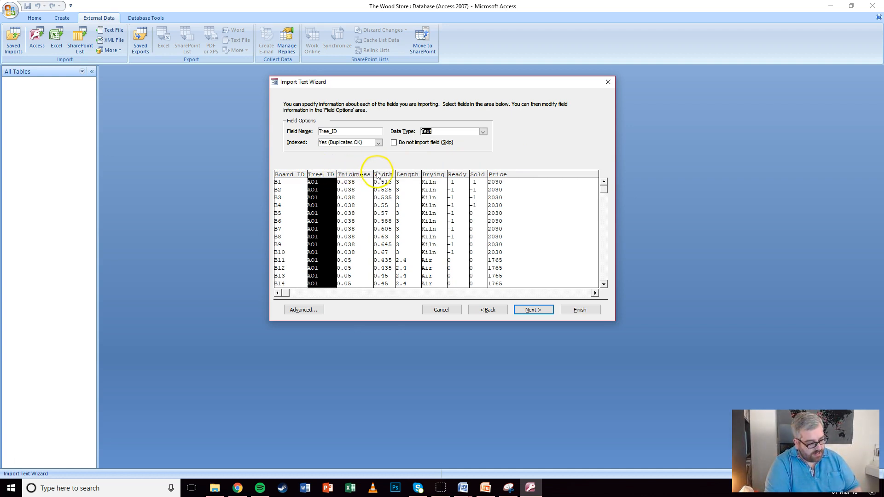
pyautogui.click(353, 174)
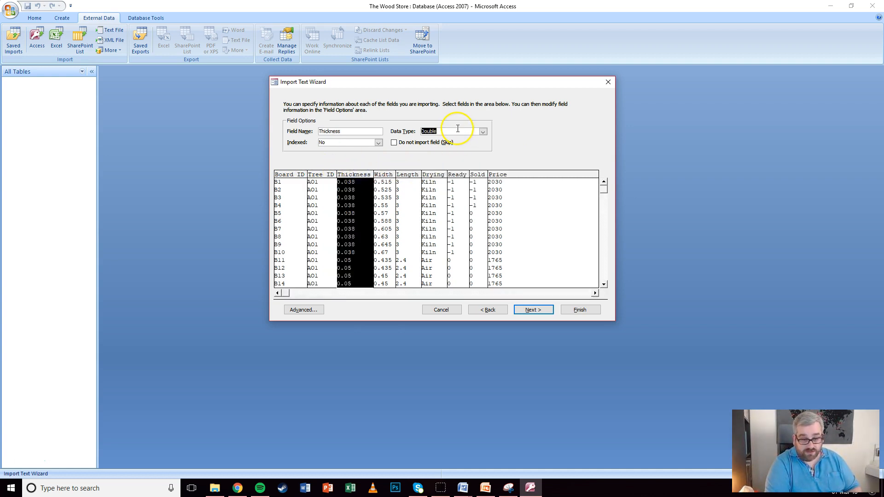
pyautogui.click(383, 175)
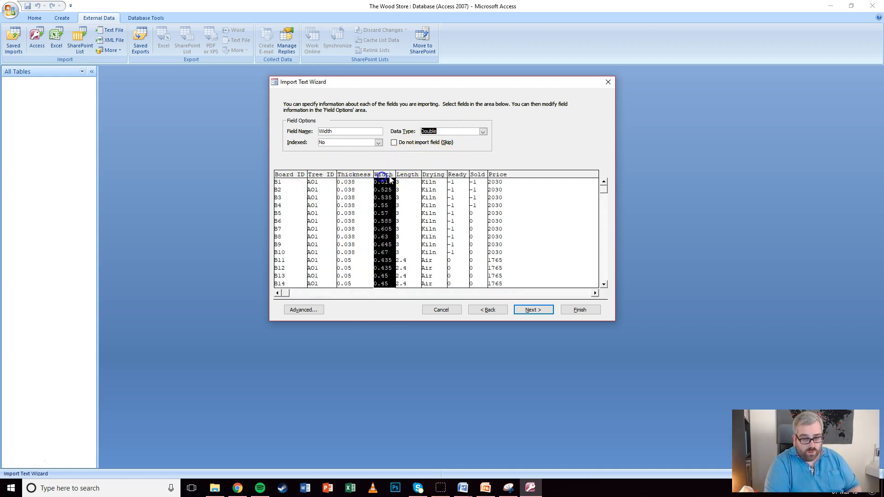
pyautogui.click(411, 175)
pyautogui.click(427, 176)
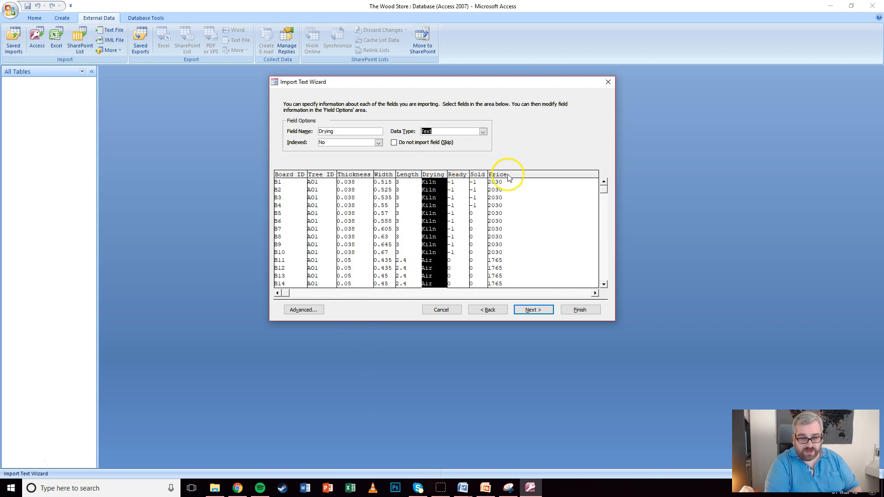
pyautogui.click(502, 175)
pyautogui.click(482, 131)
pyautogui.click(458, 166)
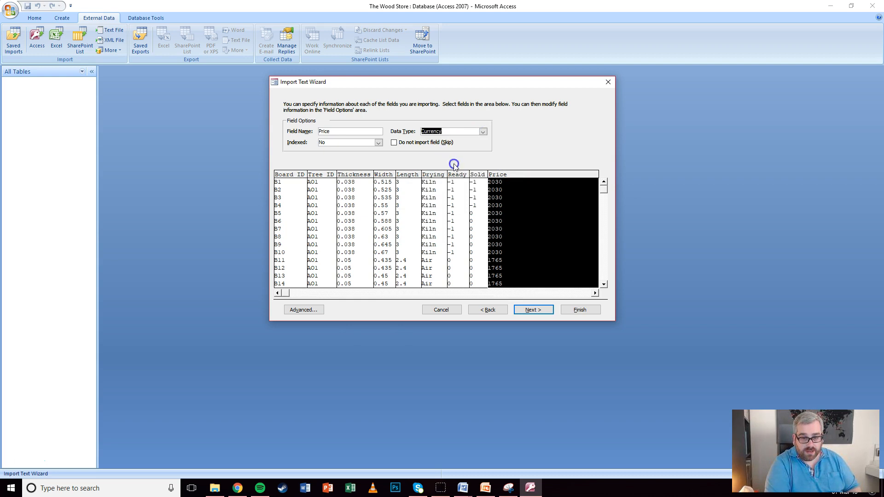
pyautogui.click(533, 310)
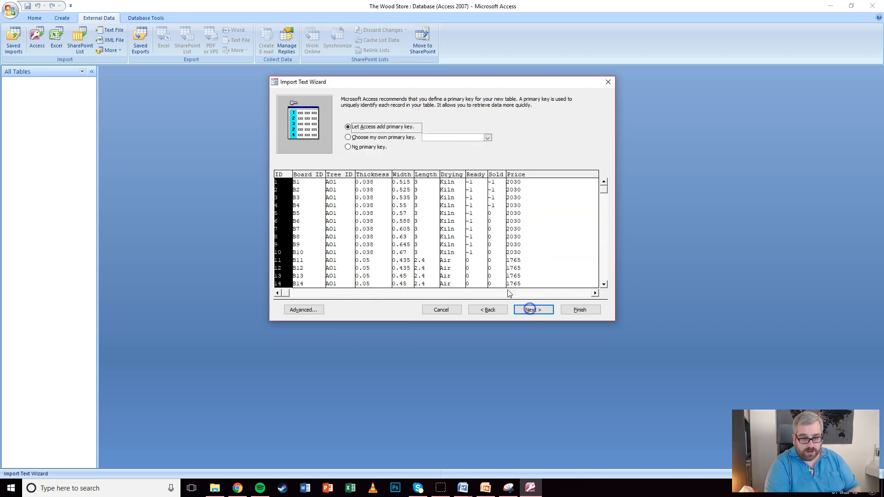
# Finish importing M2017BOARDS with Board_ID as the primary key
pyautogui.click(351, 137)
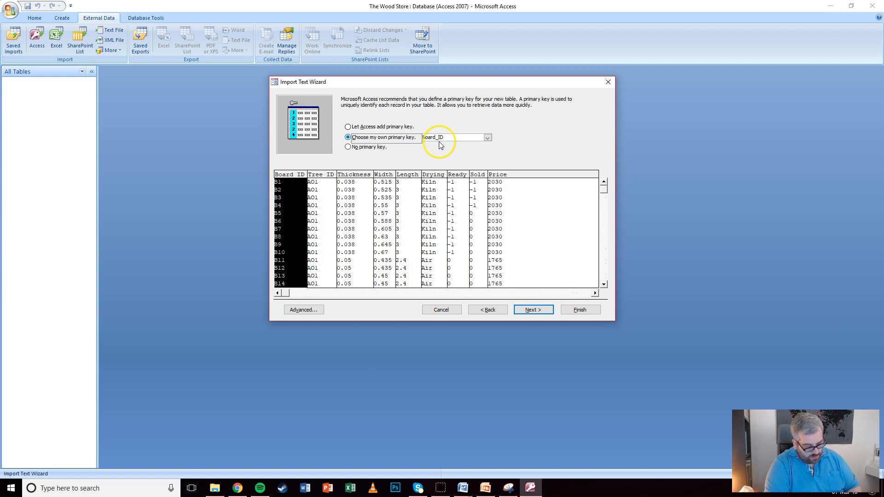
pyautogui.click(530, 310)
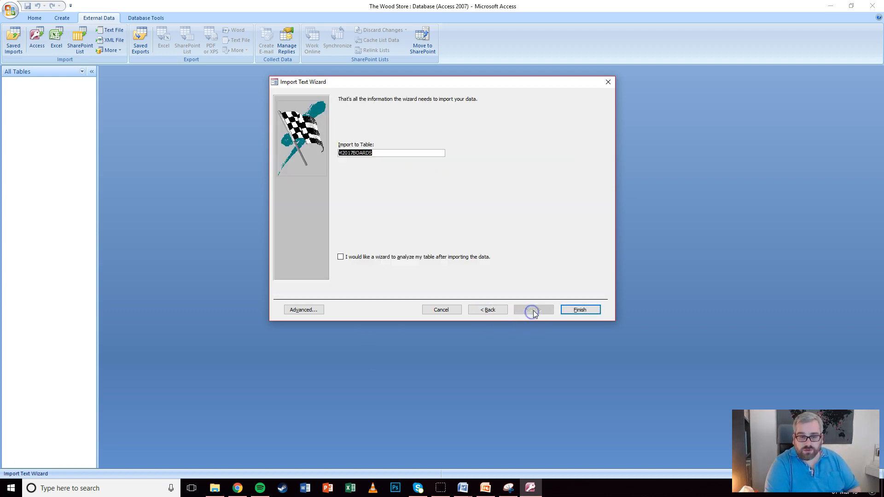
pyautogui.click(581, 309)
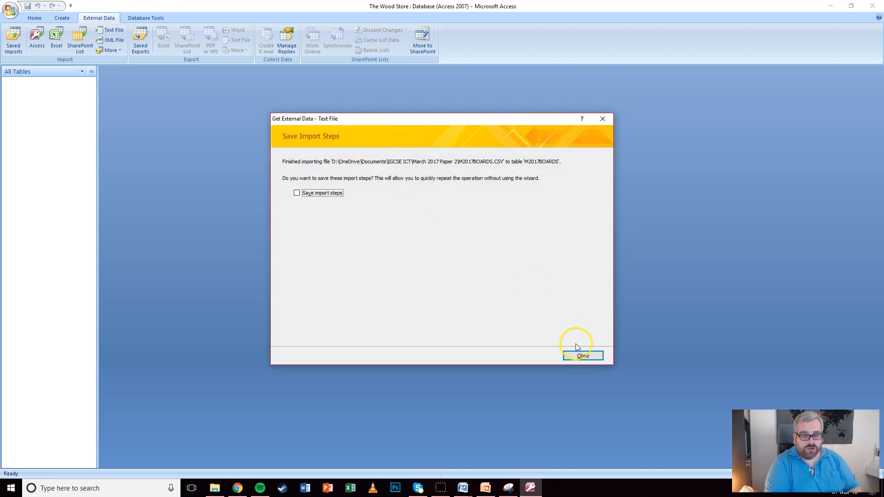
pyautogui.click(579, 354)
# Open M2017BOARDS, check the Price values, and switch to Design view
pyautogui.doubleClick(26, 93)
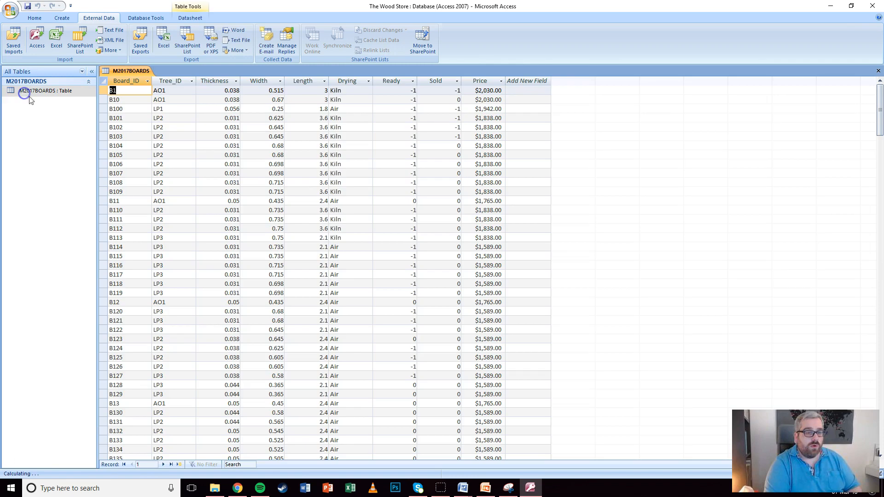
pyautogui.click(480, 81)
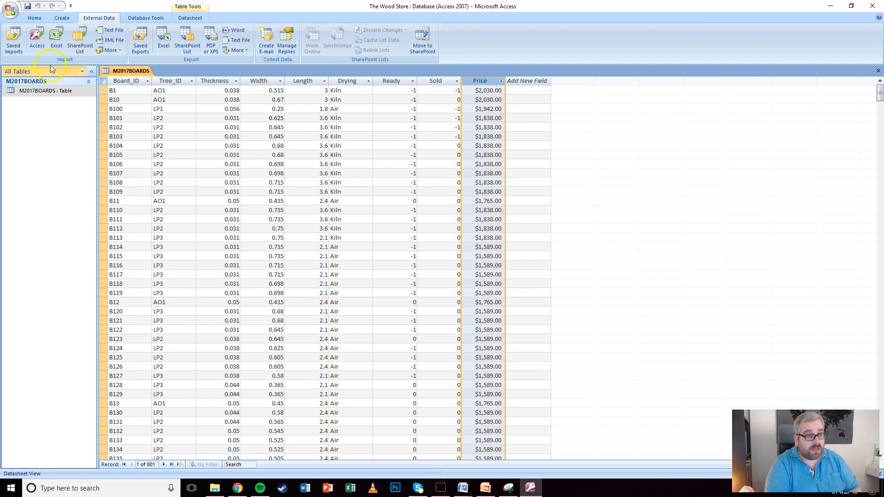
pyautogui.click(34, 18)
pyautogui.click(16, 38)
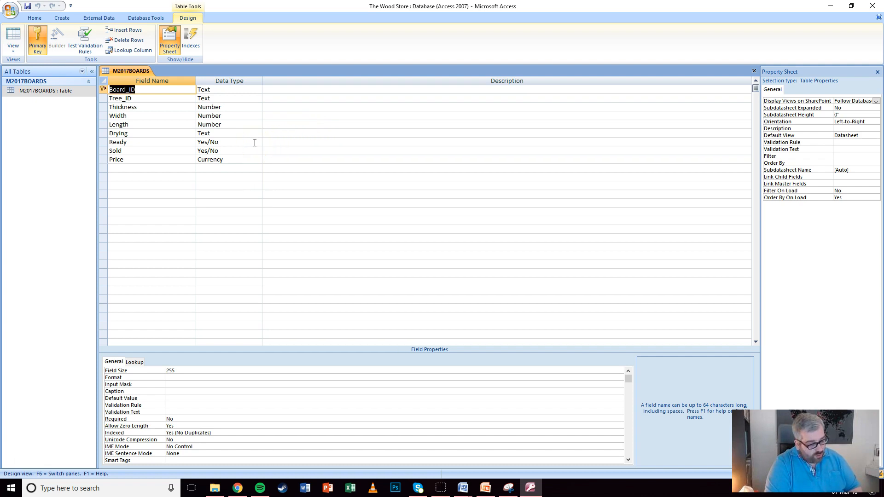
# Give the Ready field the Yes/No display format
pyautogui.click(217, 142)
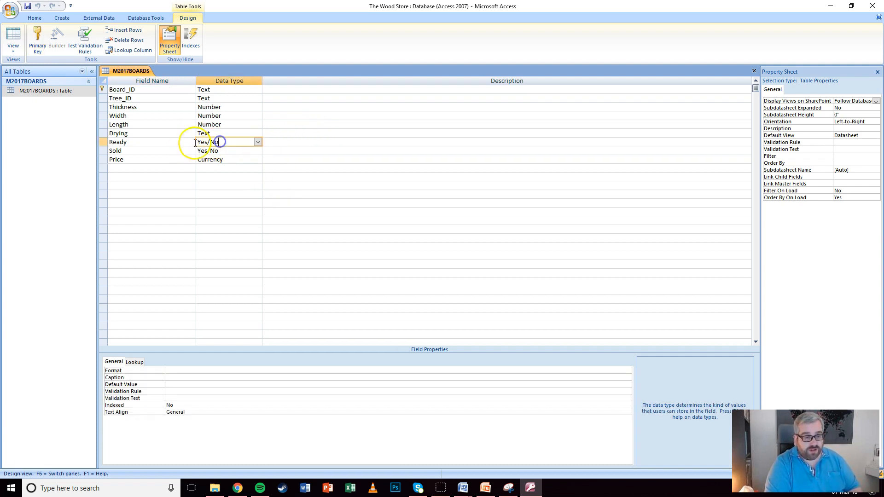
pyautogui.moveTo(102, 141); pyautogui.dragTo(102, 152)
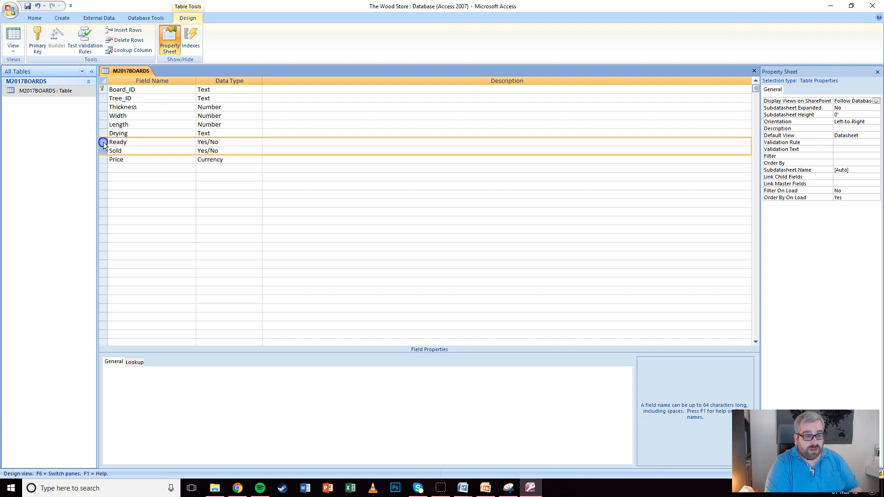
pyautogui.click(104, 142)
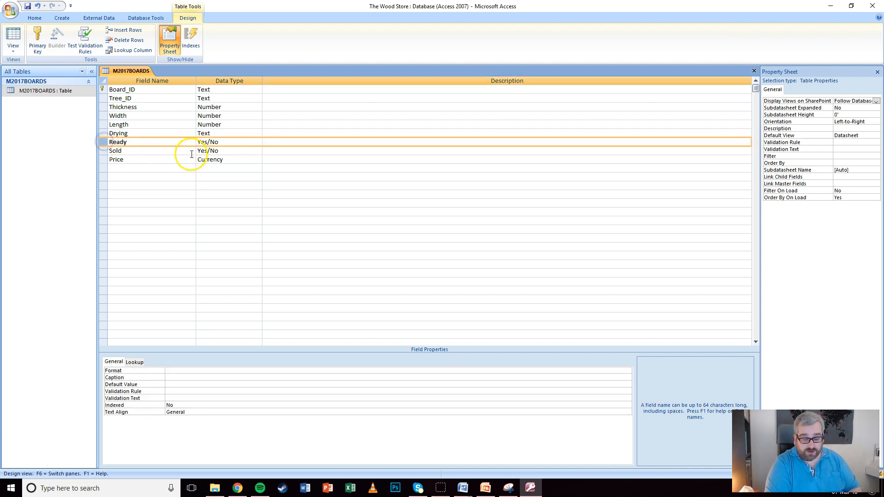
pyautogui.click(179, 371)
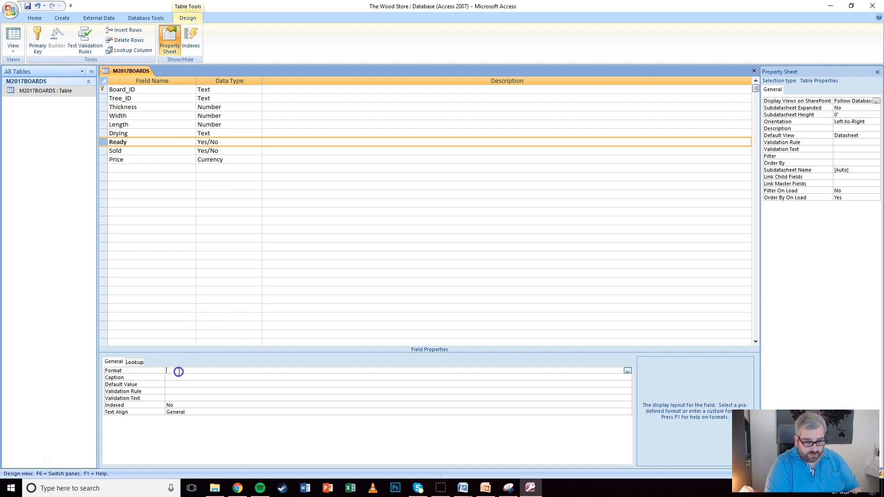
pyautogui.click(627, 372)
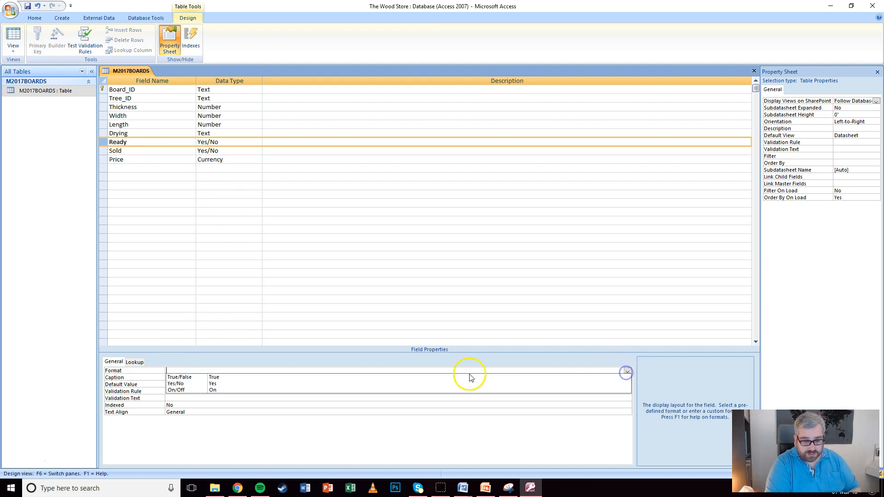
pyautogui.click(182, 383)
pyautogui.rightClick(225, 307)
# Give Sold the Yes/No format, then save the table and return to Datasheet view
pyautogui.click(162, 150)
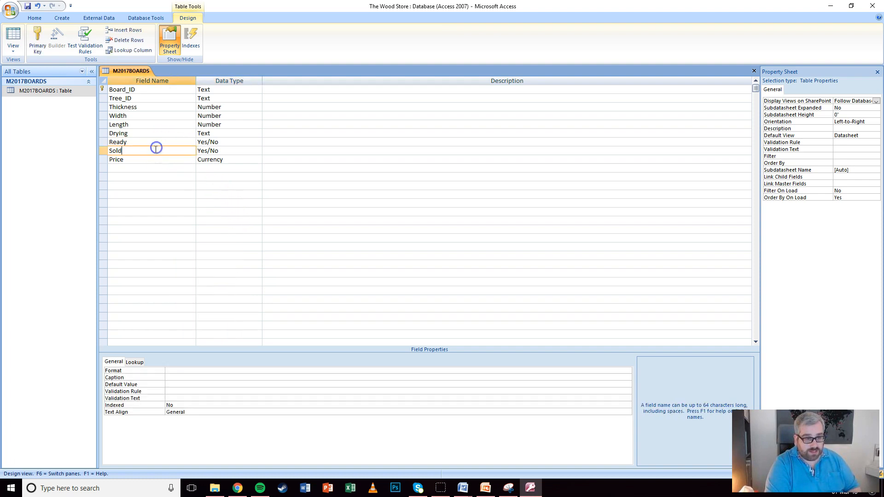
pyautogui.click(180, 371)
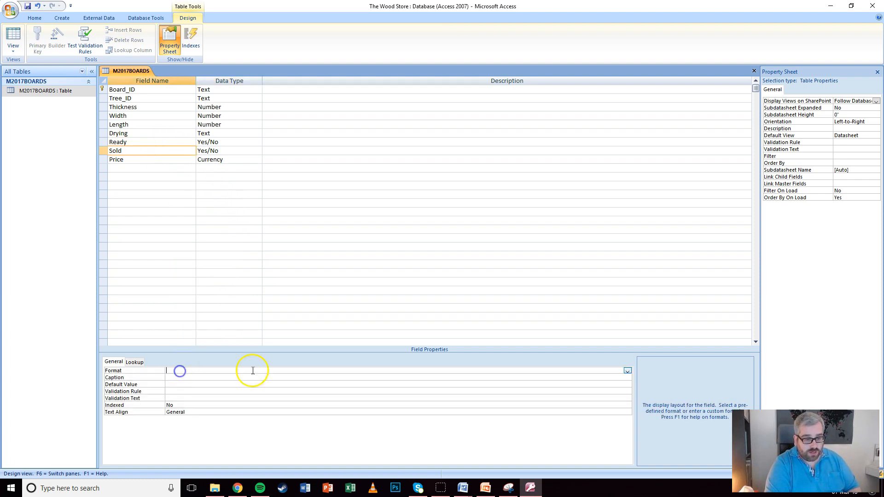
pyautogui.click(627, 370)
pyautogui.click(176, 384)
pyautogui.click(217, 202)
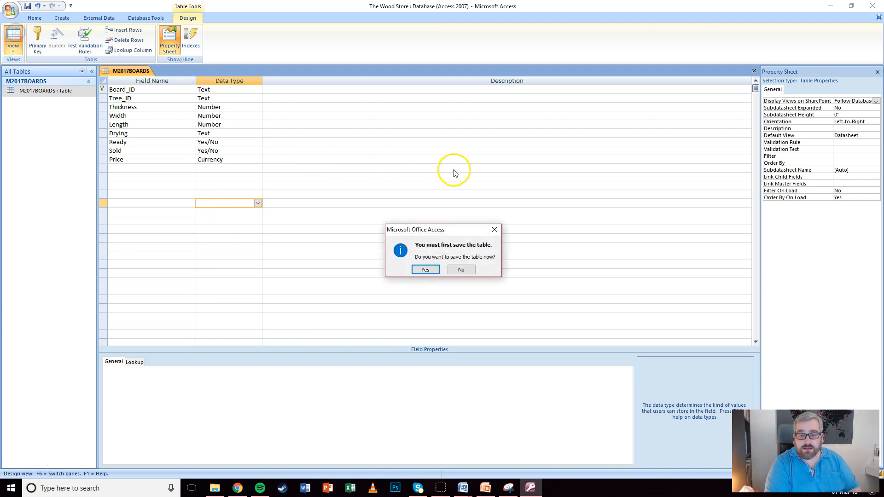
pyautogui.click(423, 271)
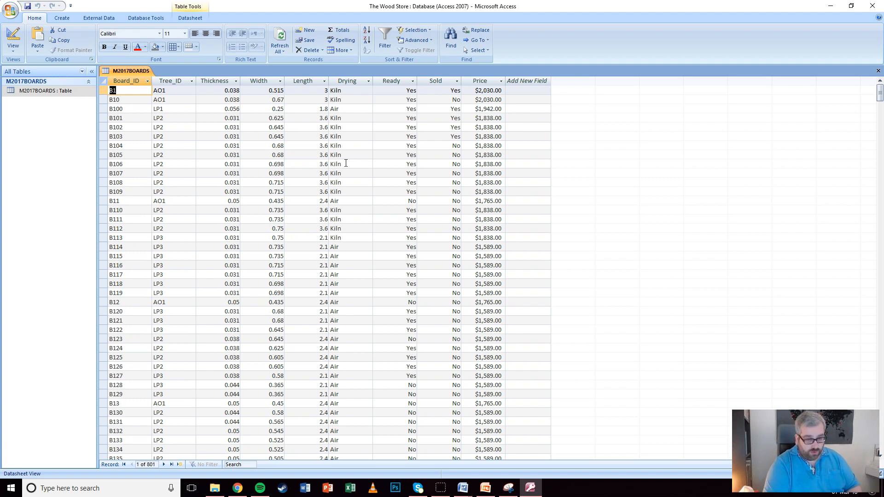
# Close M2017BOARDS and select M2017TREES.CSV as the text file to import
pyautogui.click(877, 70)
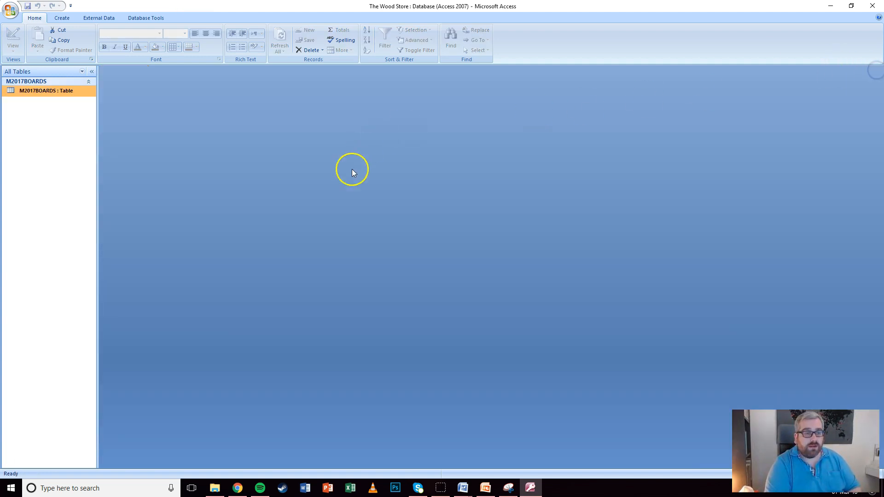
pyautogui.click(98, 17)
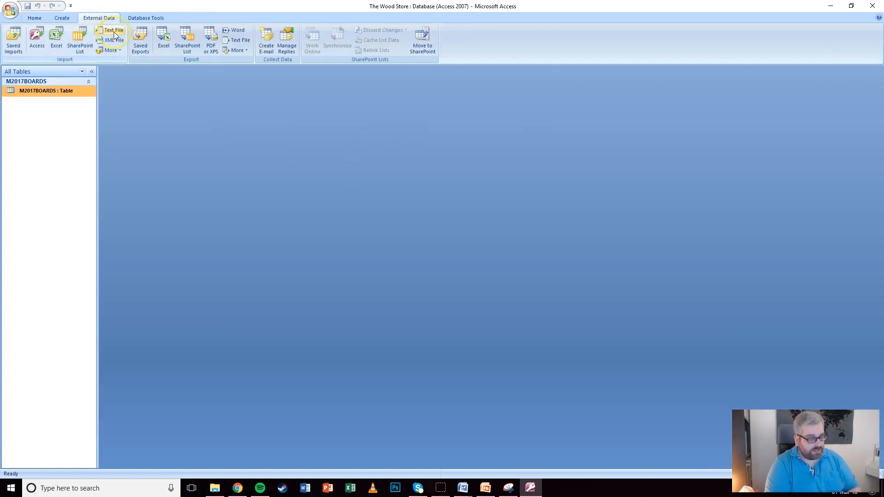
pyautogui.click(114, 31)
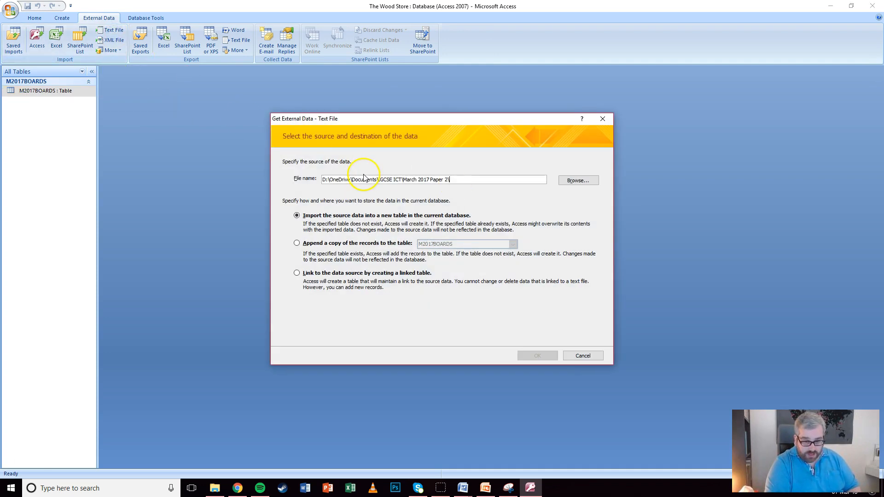
pyautogui.click(578, 181)
pyautogui.click(384, 220)
pyautogui.doubleClick(377, 219)
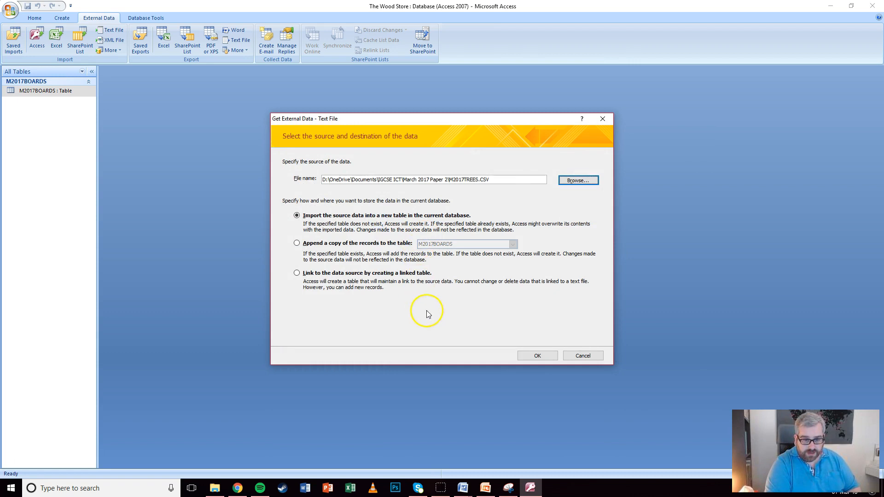
pyautogui.click(537, 356)
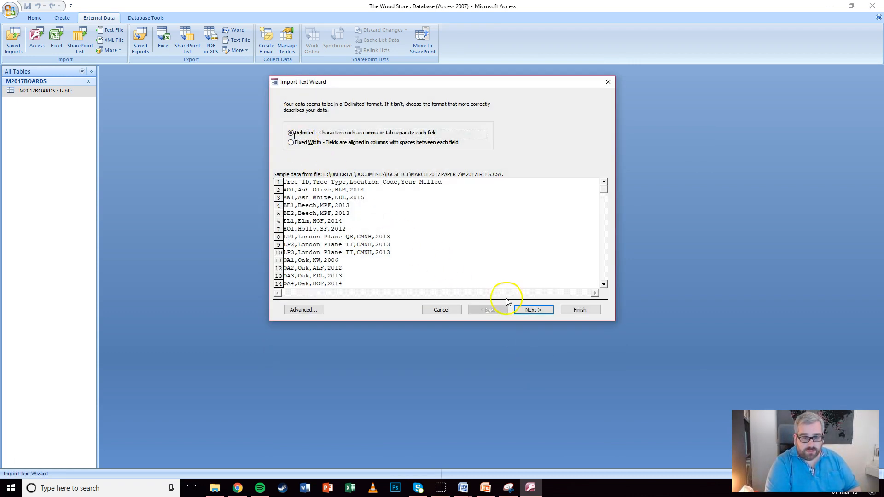
# Use the first row as field names and review the Tree Type, Location Code and Year Milled columns
pyautogui.click(534, 310)
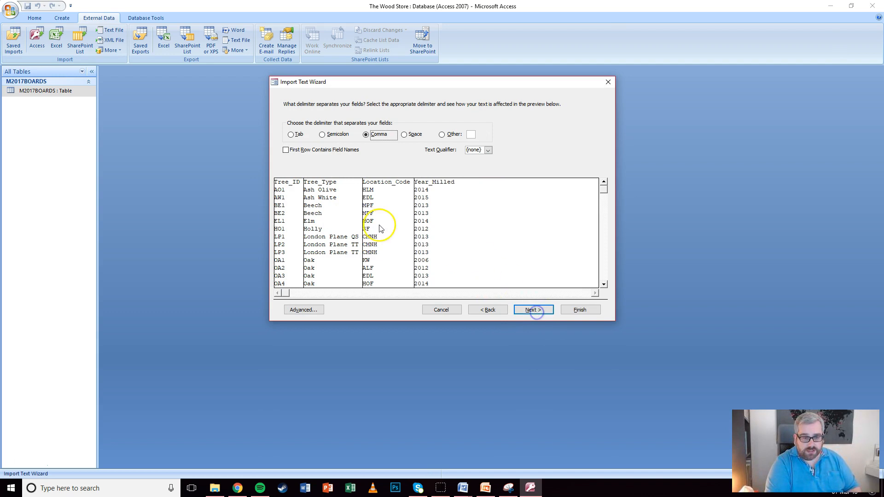
pyautogui.click(286, 150)
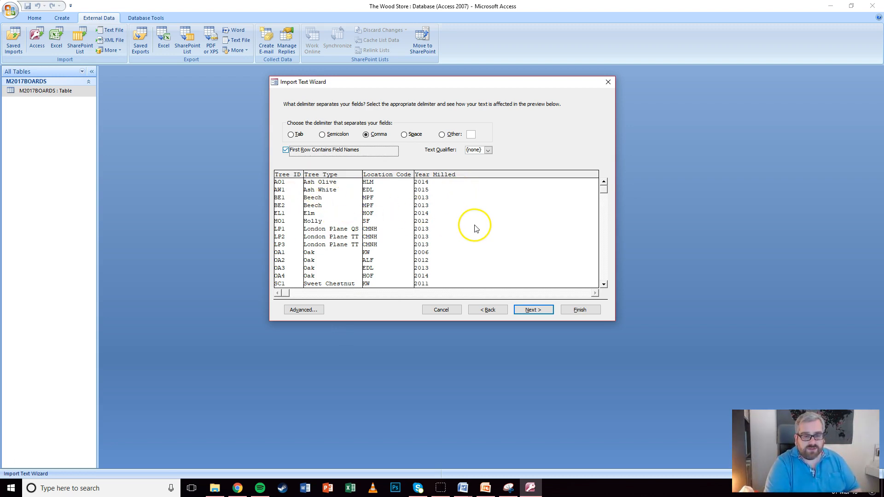
pyautogui.click(539, 310)
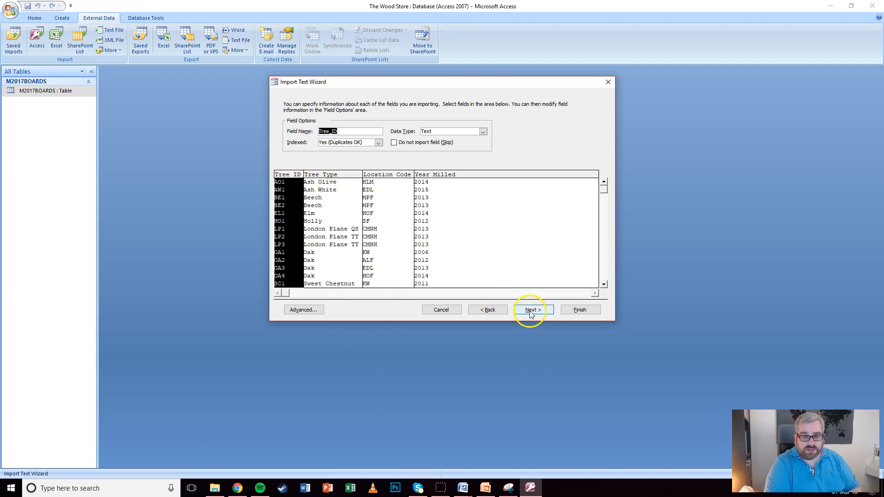
pyautogui.click(327, 175)
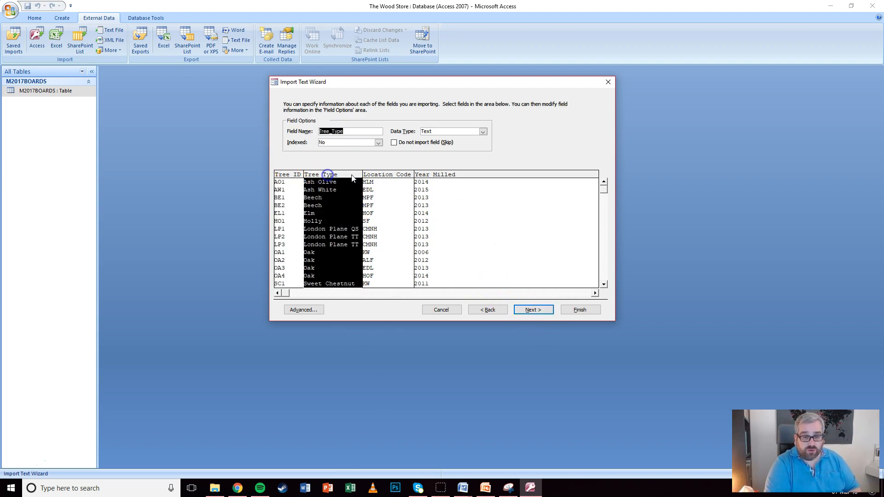
pyautogui.click(373, 174)
pyautogui.click(424, 178)
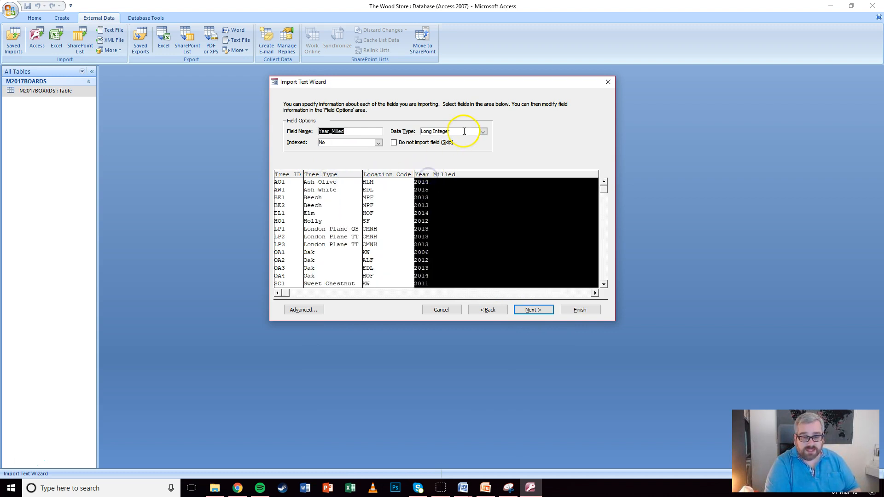
pyautogui.click(539, 314)
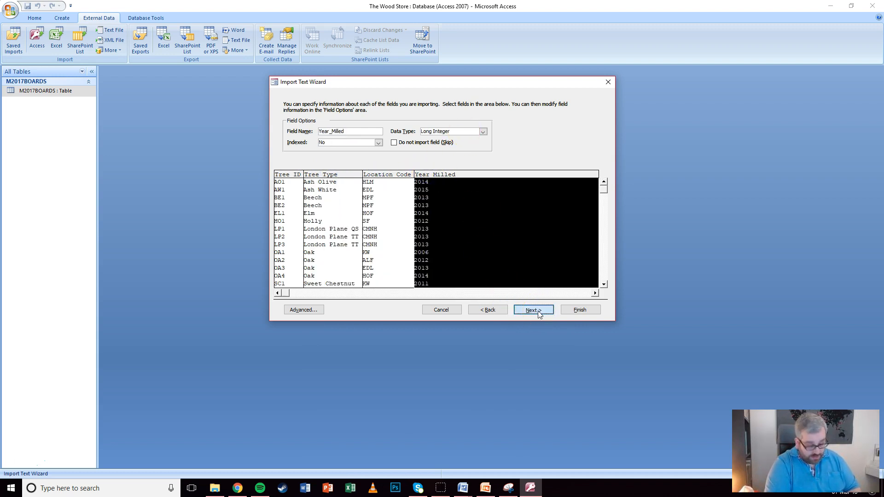
# Finish importing M2017TREES with Tree_ID as the primary key
pyautogui.click(357, 138)
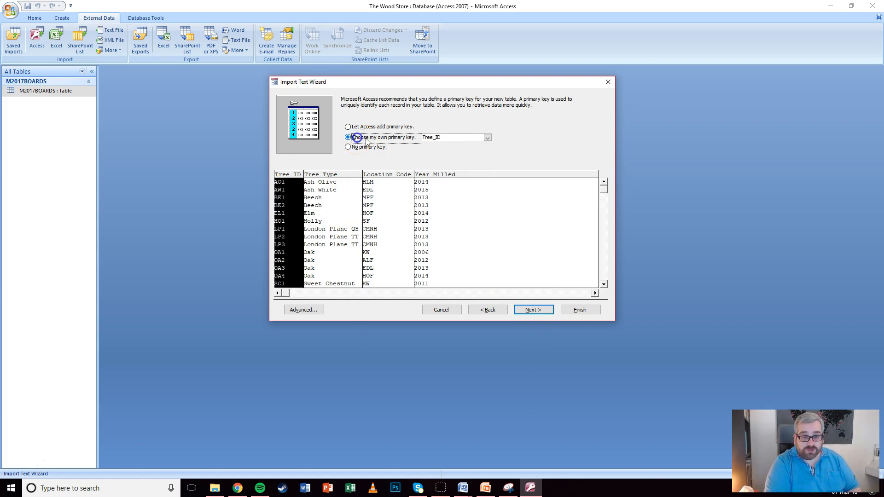
pyautogui.click(537, 312)
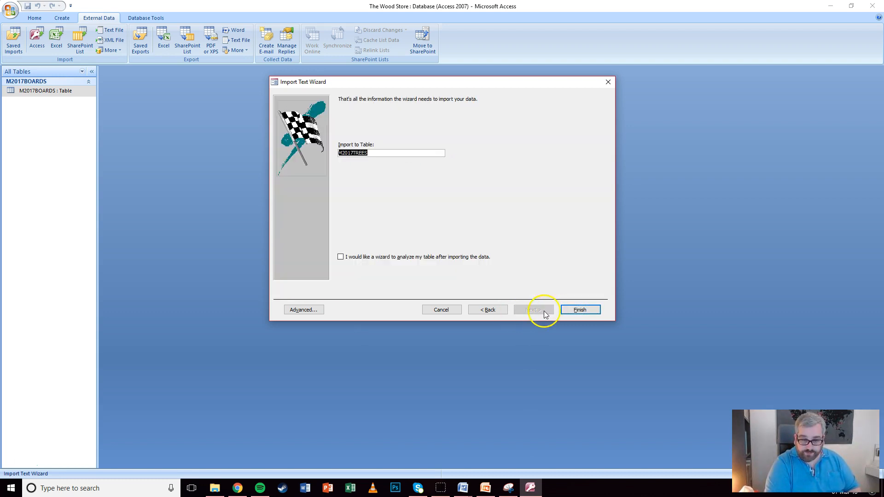
pyautogui.click(580, 309)
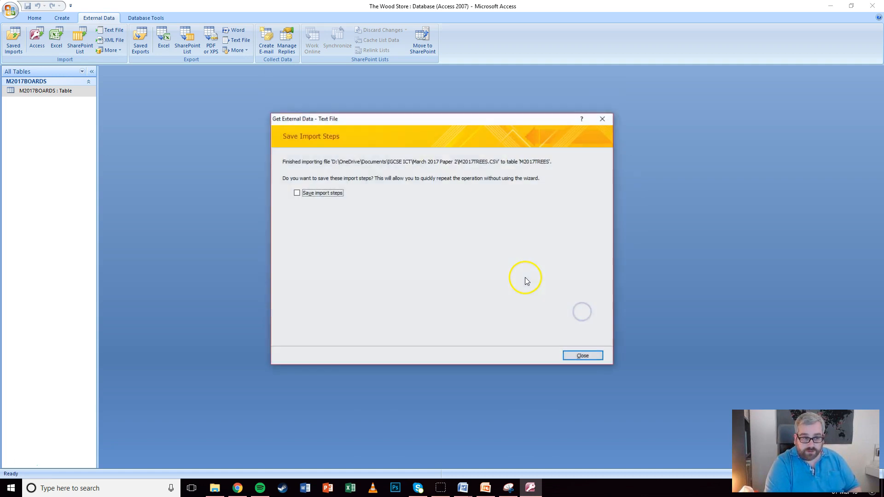
pyautogui.click(594, 354)
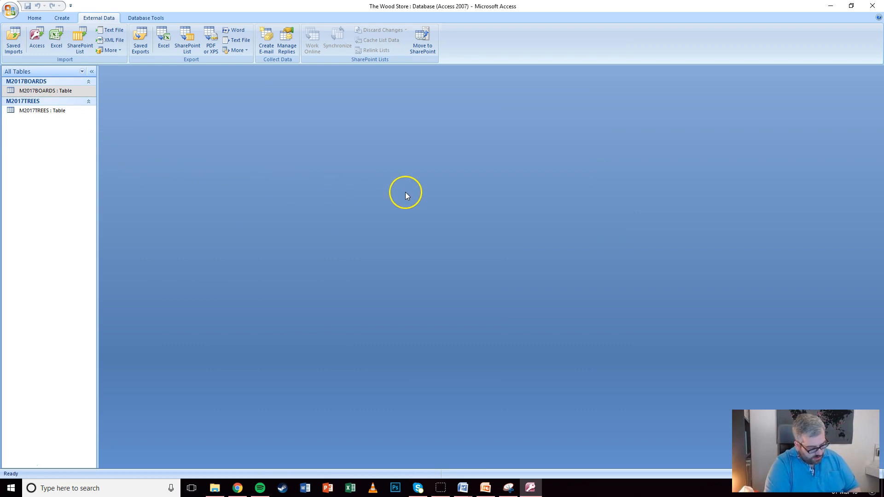
# Import M2017LOCATIONS.CSV as delimited text with field names from the first row
pyautogui.click(113, 30)
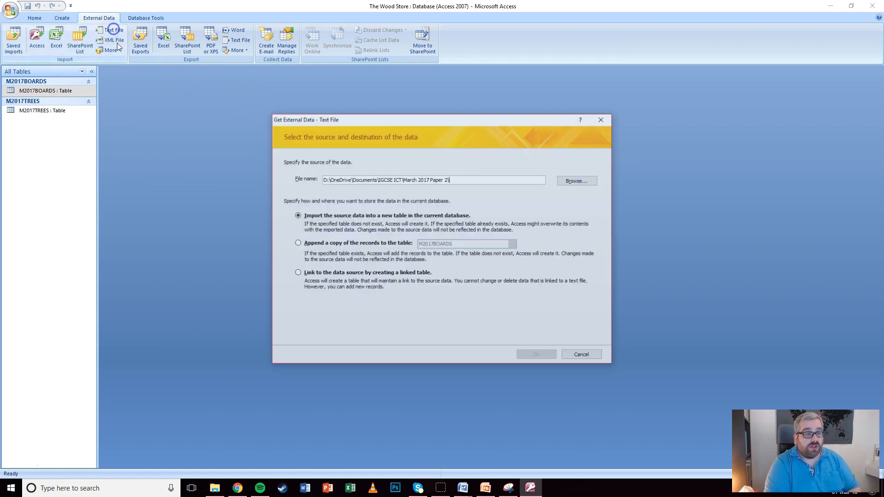
pyautogui.click(575, 182)
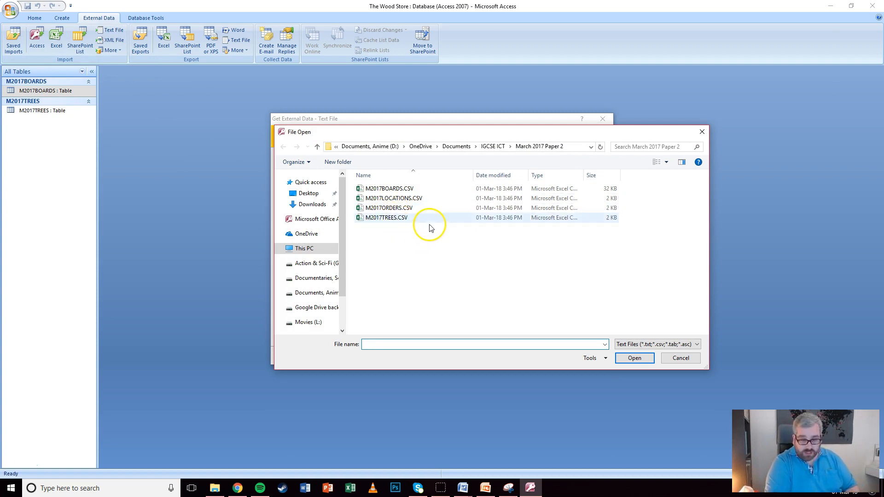
pyautogui.doubleClick(389, 198)
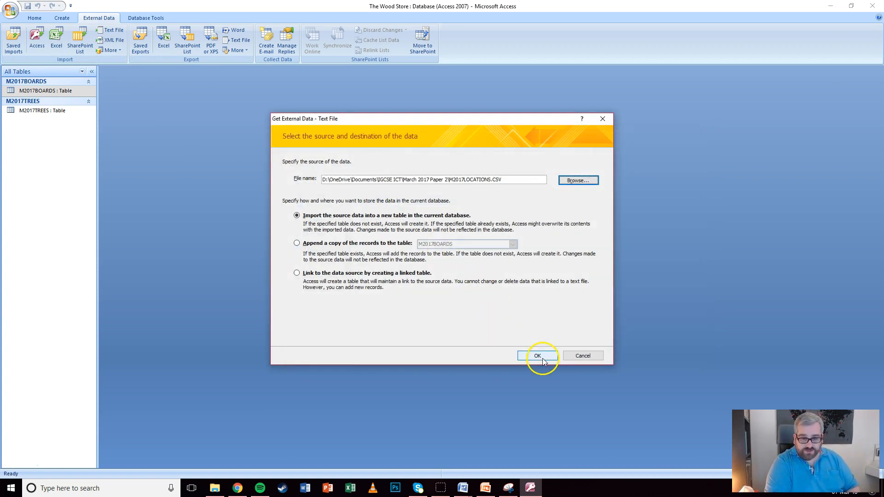
pyautogui.click(537, 356)
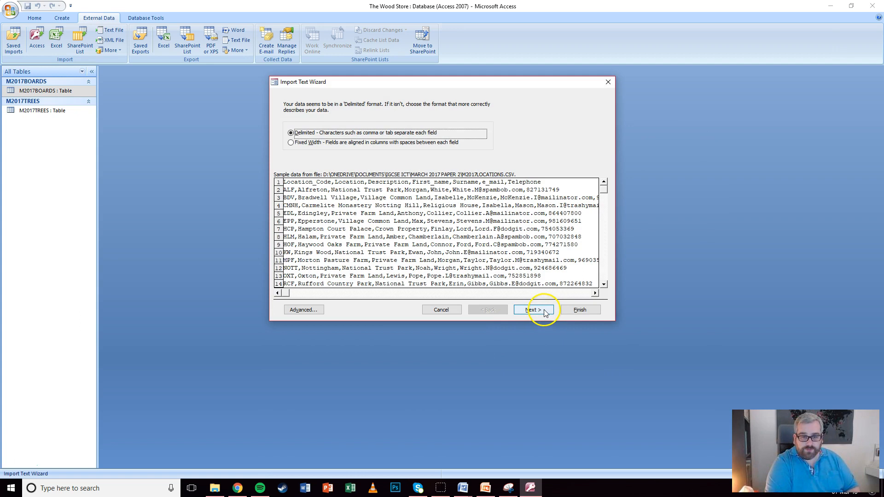
pyautogui.click(545, 313)
pyautogui.click(289, 153)
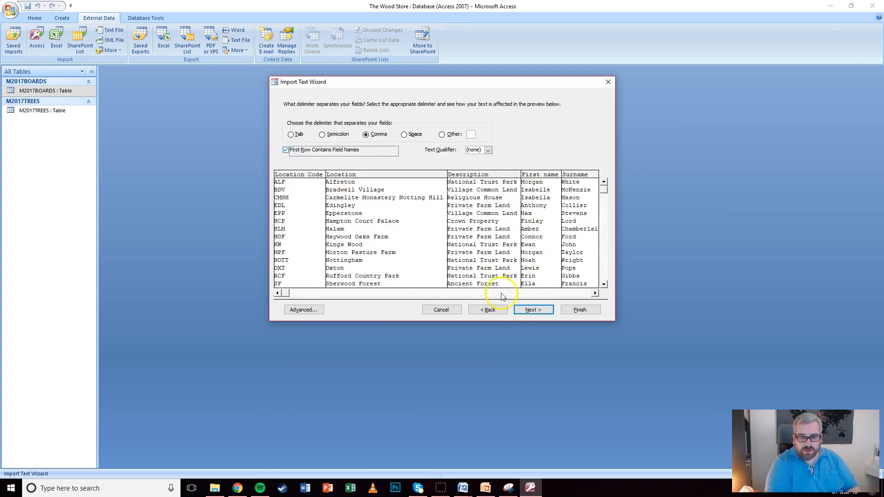
# Set the Telephone field to Text and bring up the March 2017 Paper 2 folder
pyautogui.moveTo(289, 294); pyautogui.dragTo(419, 294)
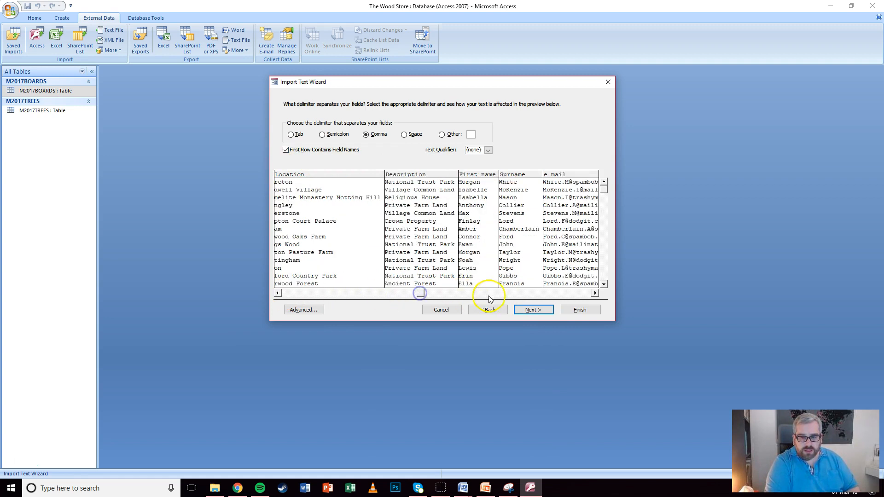
pyautogui.click(594, 293)
pyautogui.moveTo(595, 295); pyautogui.dragTo(597, 297)
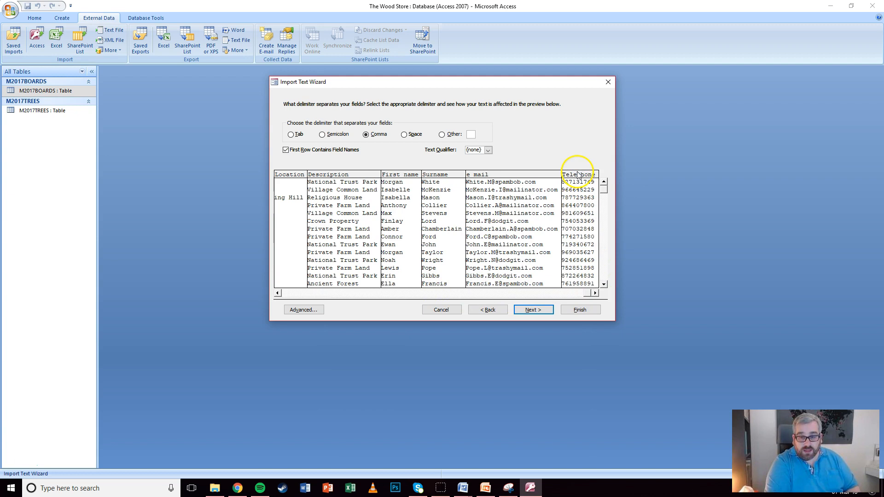
pyautogui.click(537, 311)
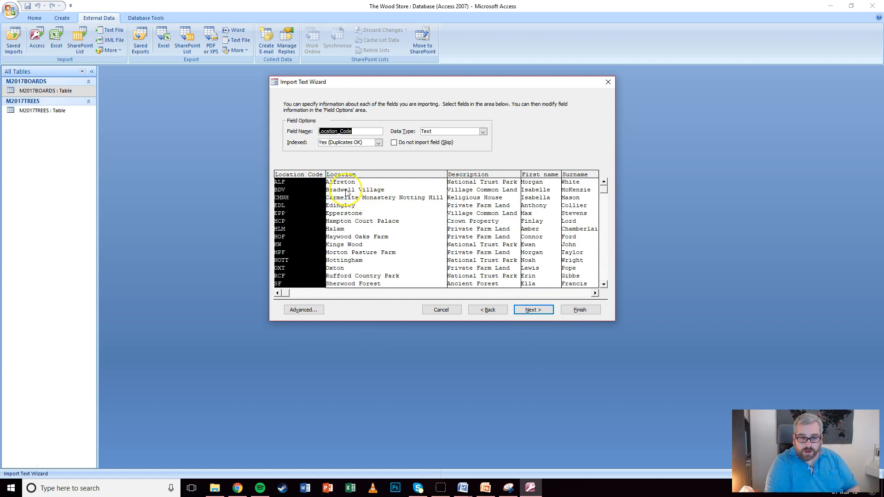
pyautogui.moveTo(287, 293); pyautogui.dragTo(590, 297)
pyautogui.click(579, 175)
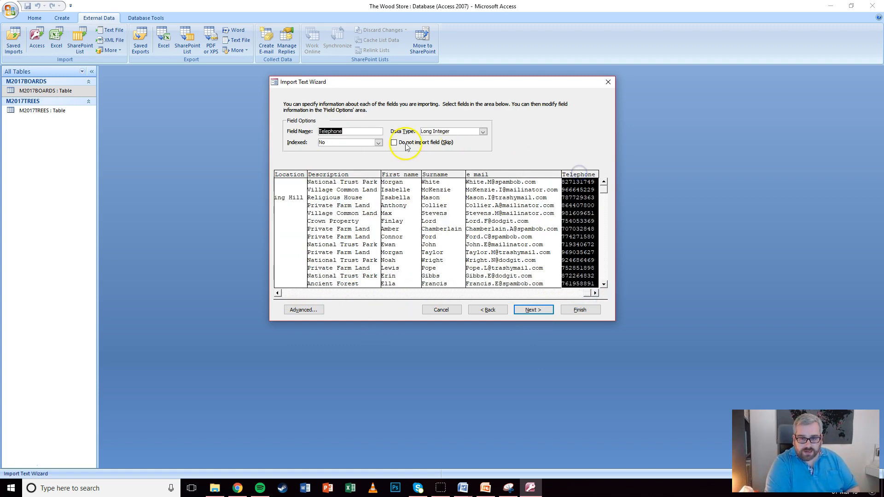
pyautogui.click(482, 133)
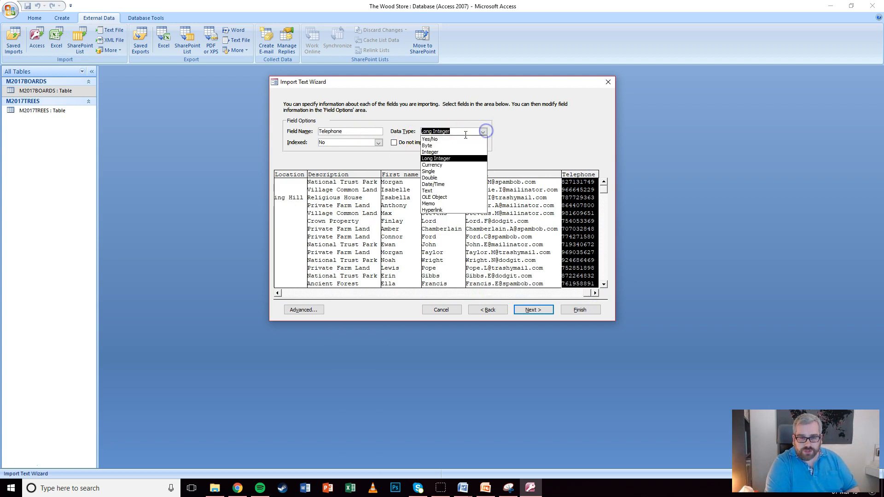
pyautogui.click(429, 191)
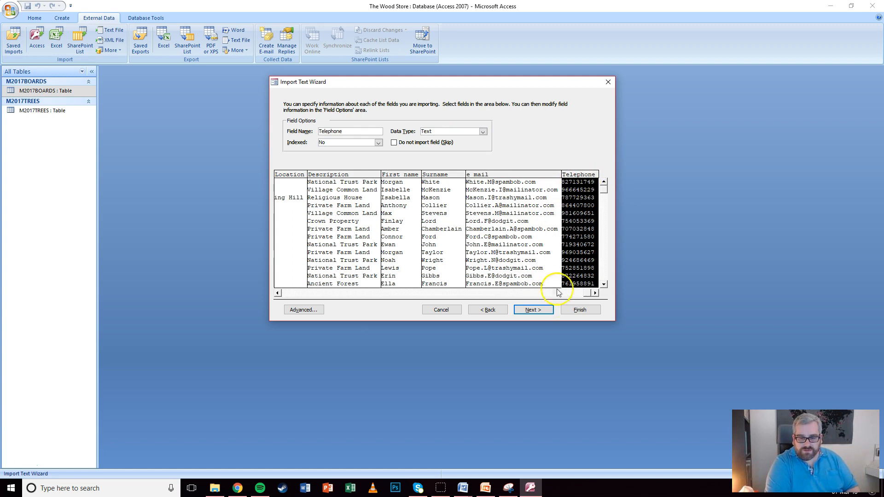
pyautogui.click(214, 488)
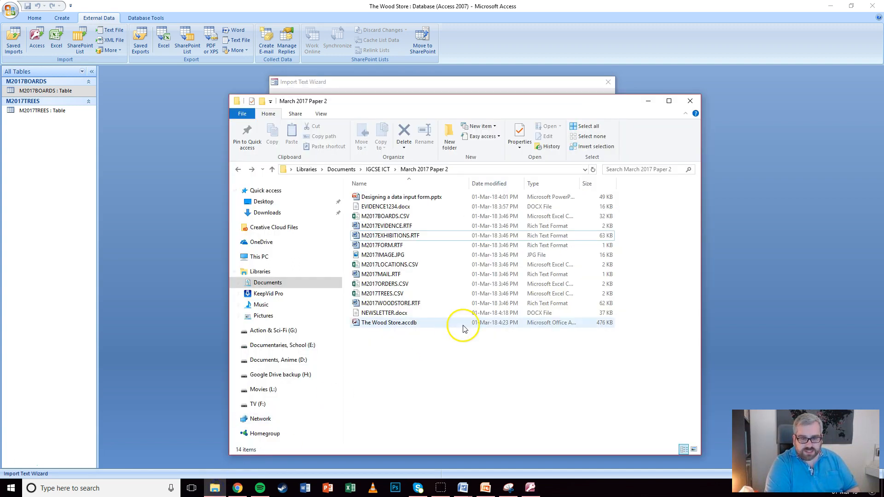
# Use the Open with menu on M2017LOCATIONS.CSV to choose Notepad
pyautogui.rightClick(372, 264)
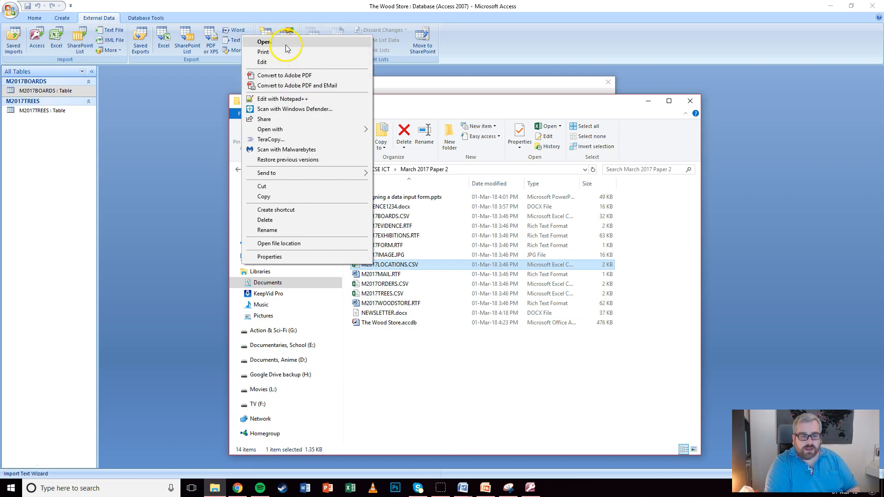
pyautogui.moveTo(272, 130)
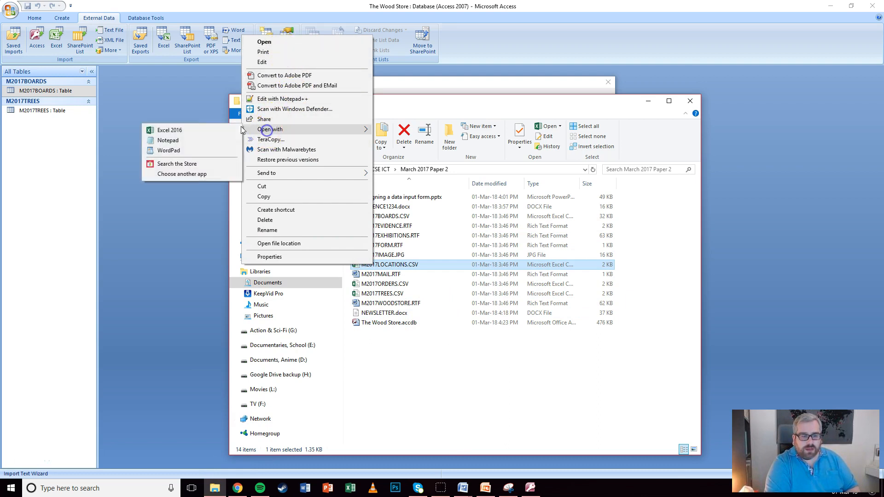
# Open M2017LOCATIONS.CSV in Notepad and inspect a telephone number in its last column
pyautogui.click(170, 145)
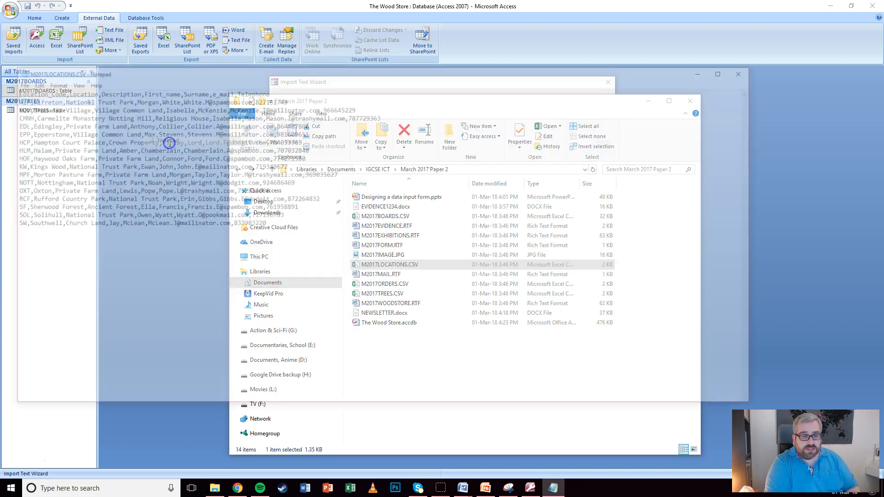
pyautogui.moveTo(271, 73); pyautogui.dragTo(391, 97)
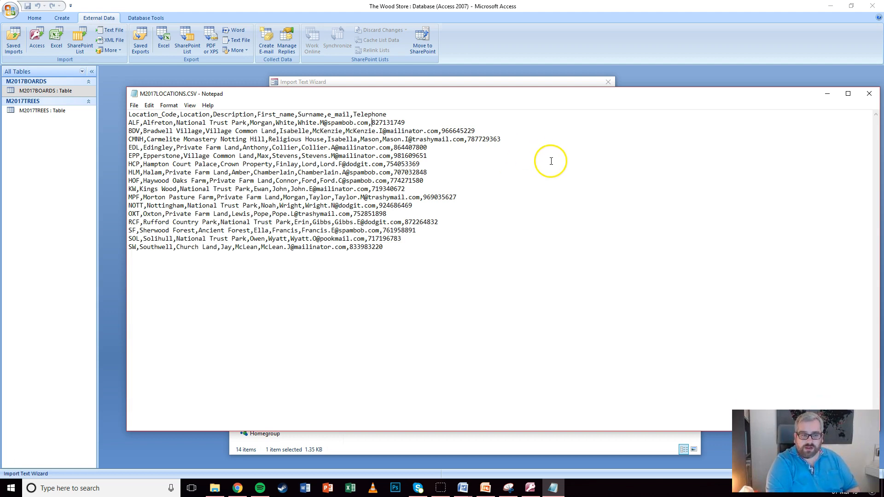
pyautogui.moveTo(441, 130); pyautogui.dragTo(485, 129)
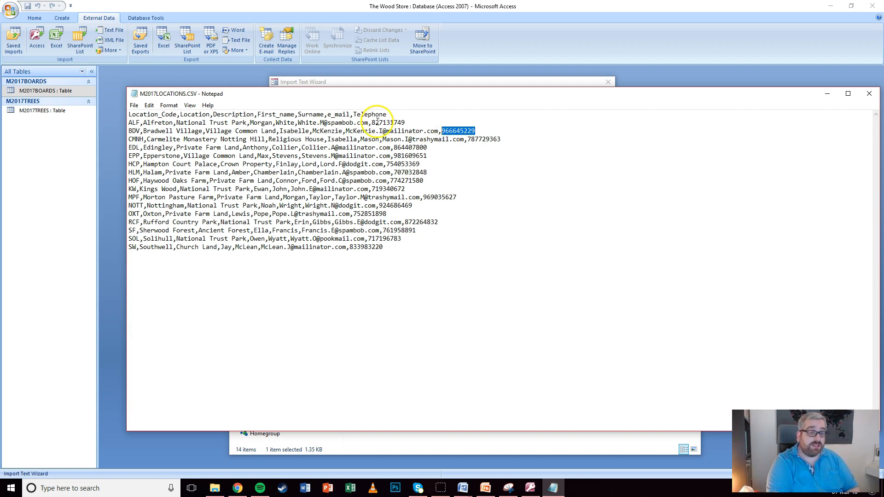
pyautogui.click(441, 131)
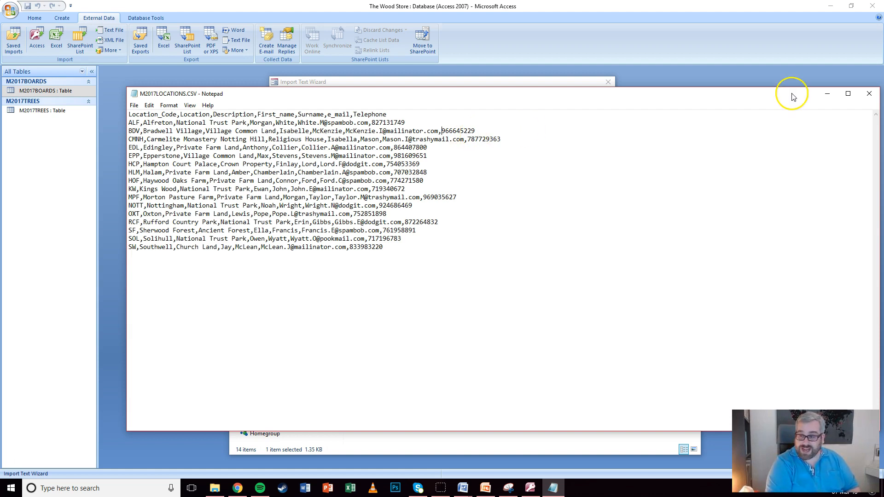
# Close Notepad and the folder, then finish importing with Location_Code as primary key
pyautogui.click(869, 94)
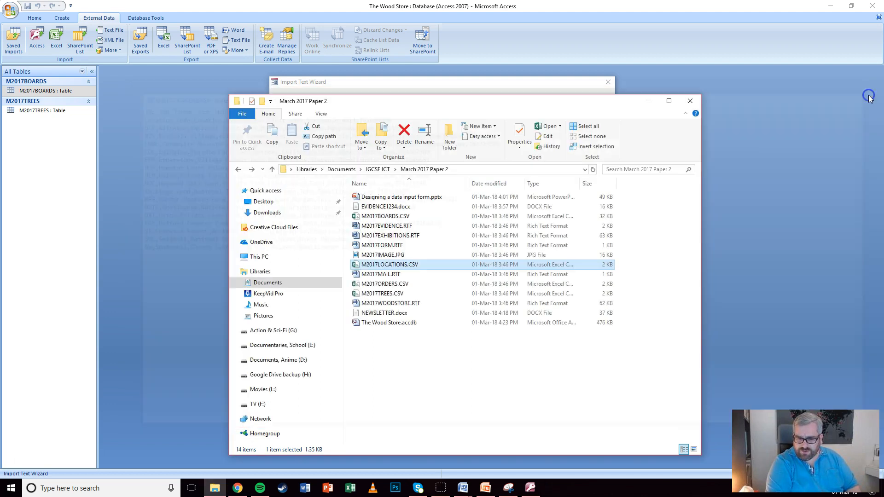
pyautogui.click(646, 103)
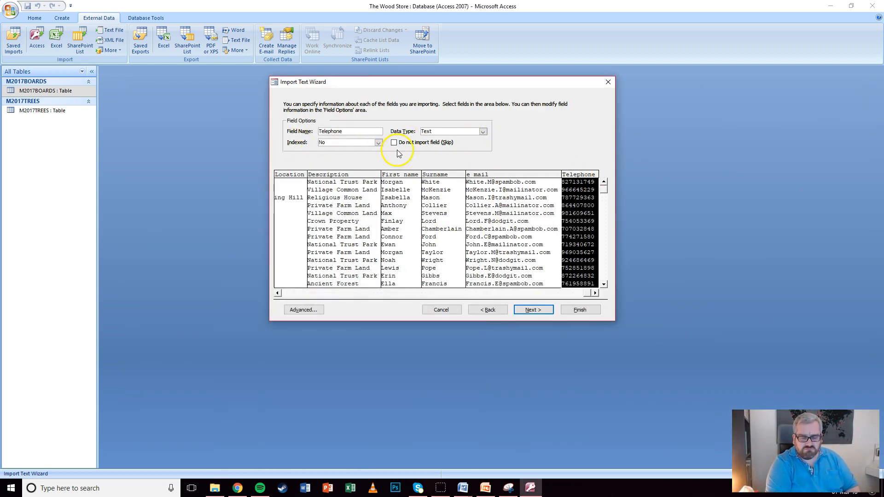
pyautogui.click(533, 310)
pyautogui.click(367, 139)
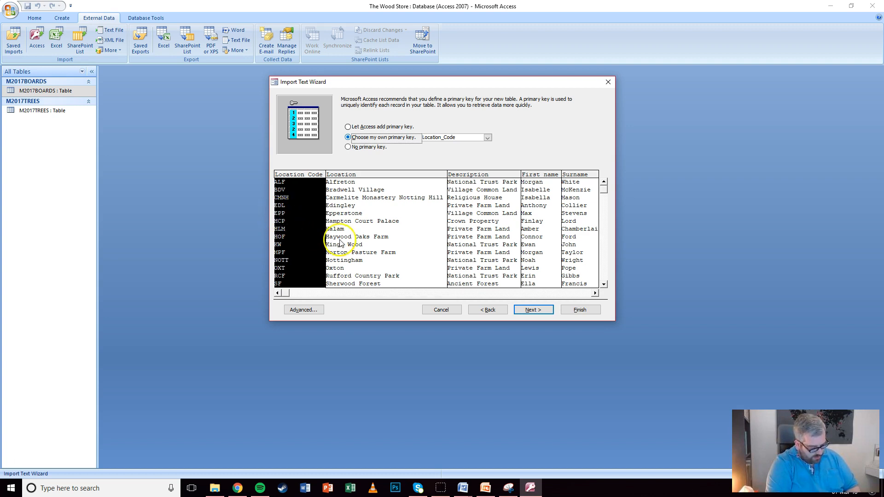
pyautogui.click(584, 312)
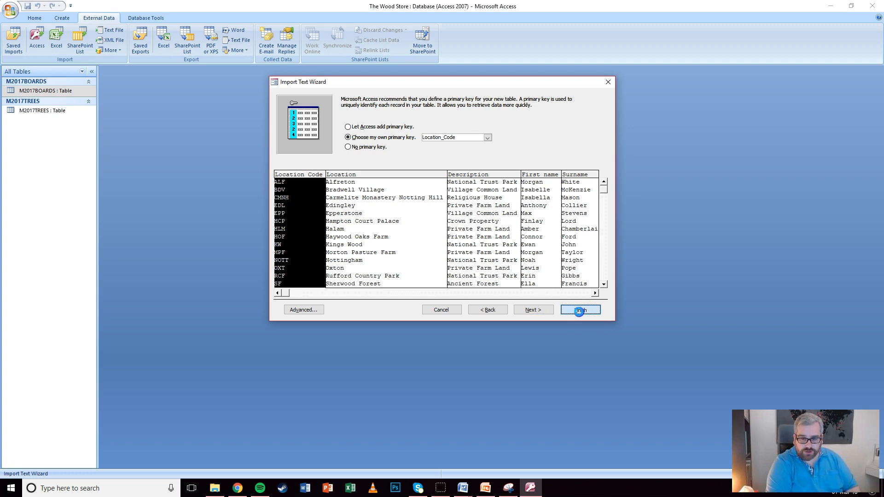
pyautogui.click(582, 356)
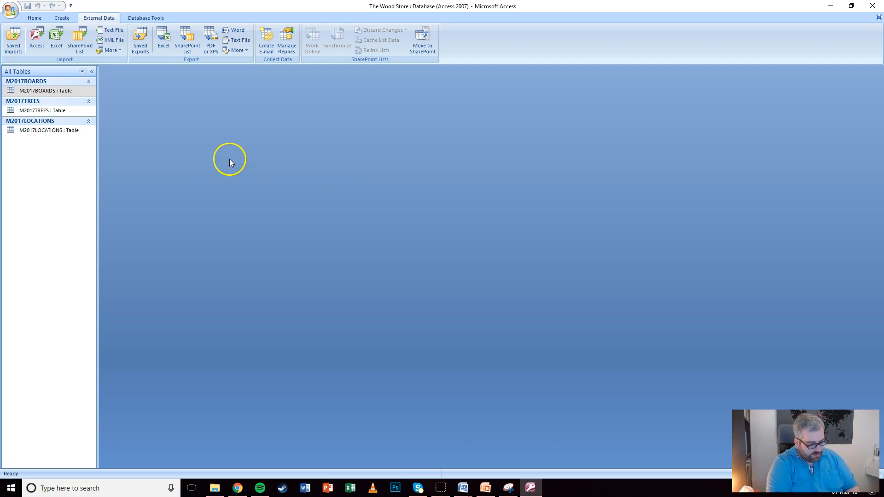
# Reopen M2017BOARDS in Design view to see its nine fields and data types
pyautogui.click(25, 90)
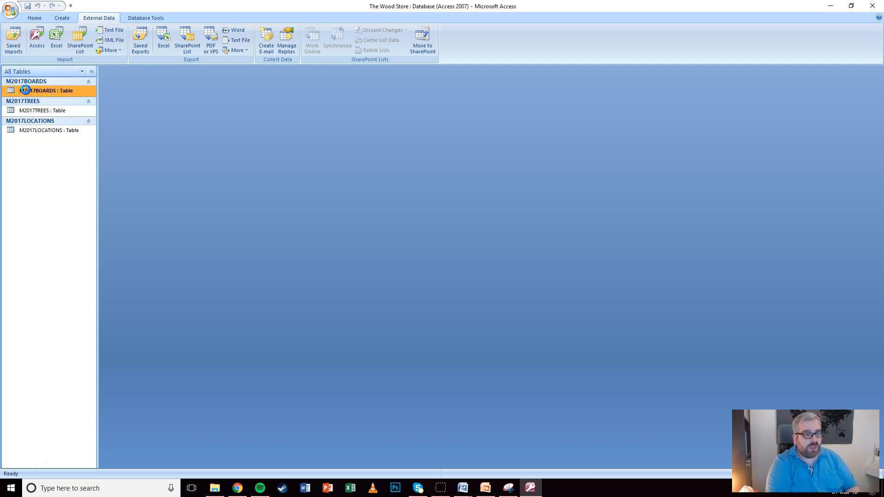
pyautogui.doubleClick(25, 90)
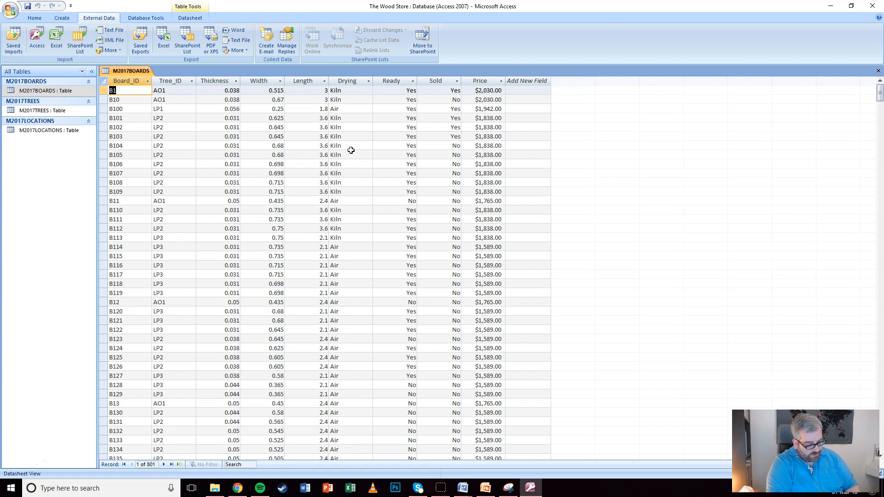
pyautogui.click(37, 18)
pyautogui.click(21, 33)
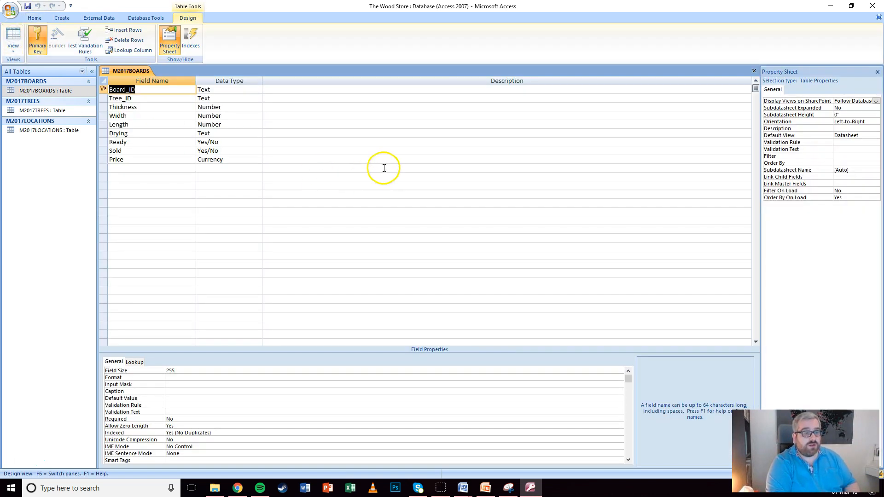
# Snip the M2017BOARDS design grid showing its nine field names and data types, and copy the image
pyautogui.click(514, 489)
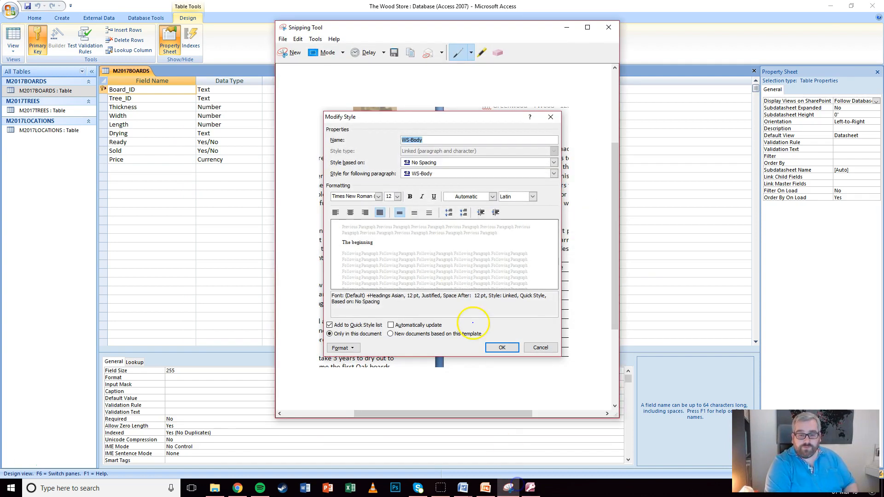
pyautogui.click(292, 54)
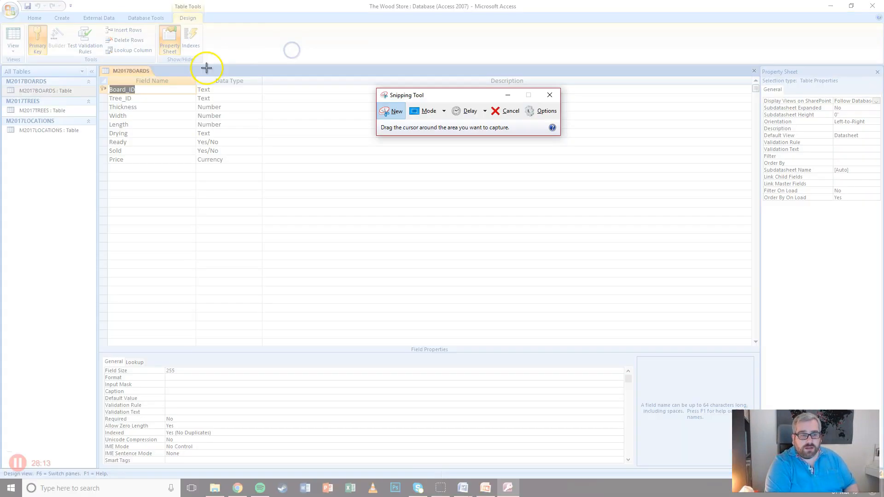
pyautogui.moveTo(98, 66); pyautogui.dragTo(263, 165)
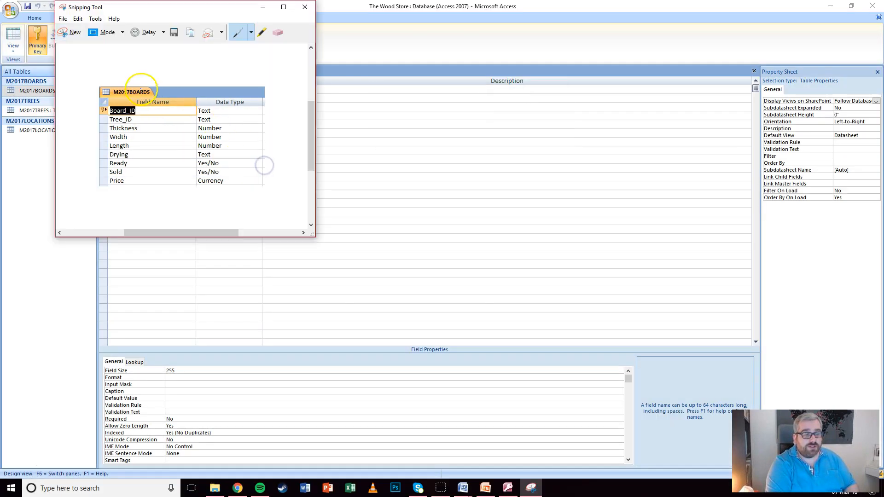
pyautogui.click(76, 18)
pyautogui.click(78, 29)
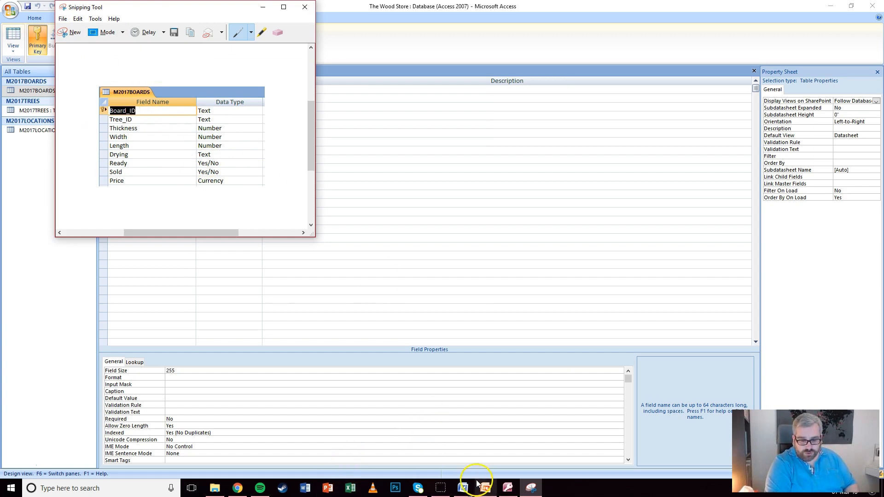
# Paste the M2017BOARDS structure screenshot below 'Structure of the three tables' in EVIDENCE1234
pyautogui.click(463, 488)
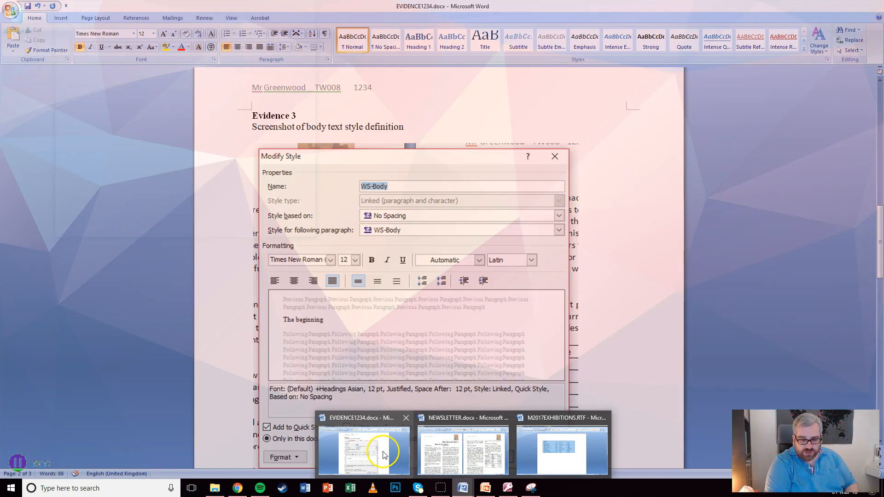
pyautogui.click(364, 449)
pyautogui.scroll(-5, 455, 215)
pyautogui.scroll(-1, 454, 215)
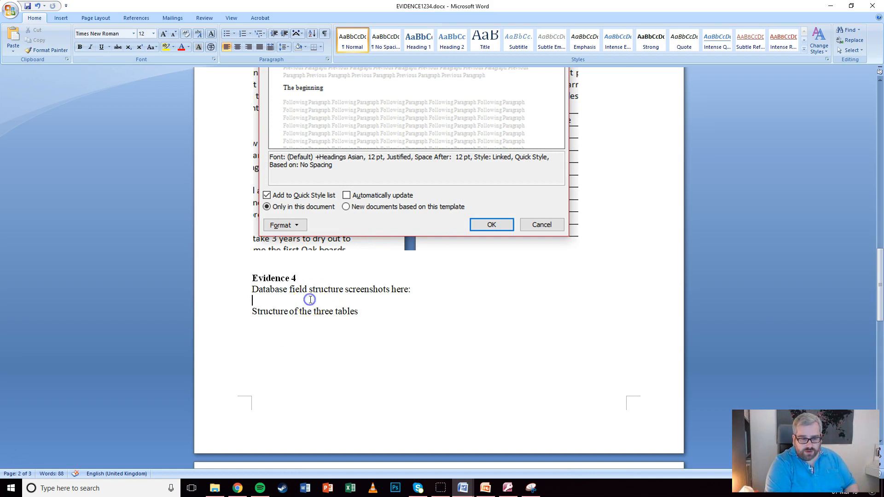
pyautogui.click(367, 331)
pyautogui.hotkey('ctrl', 'v')
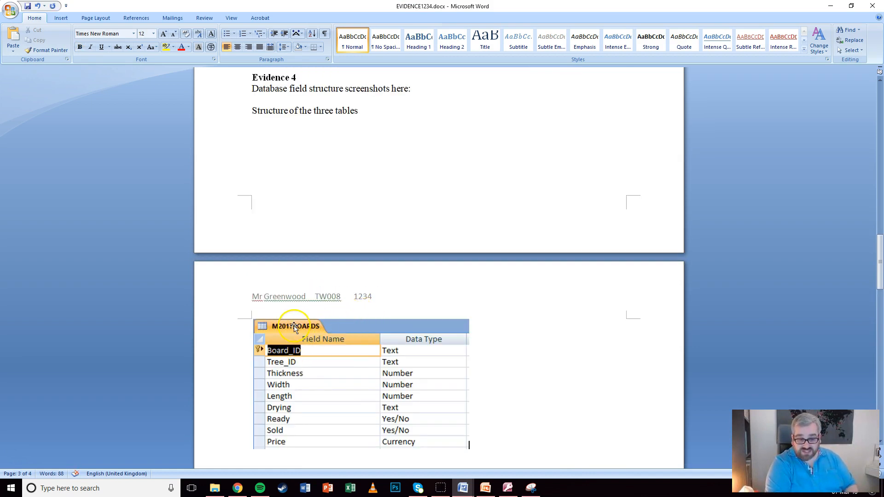
pyautogui.click(336, 344)
# Move Evidence 4 to a new page, shrink the screenshot slightly and add an empty line below it
pyautogui.scroll(4, 273, 142)
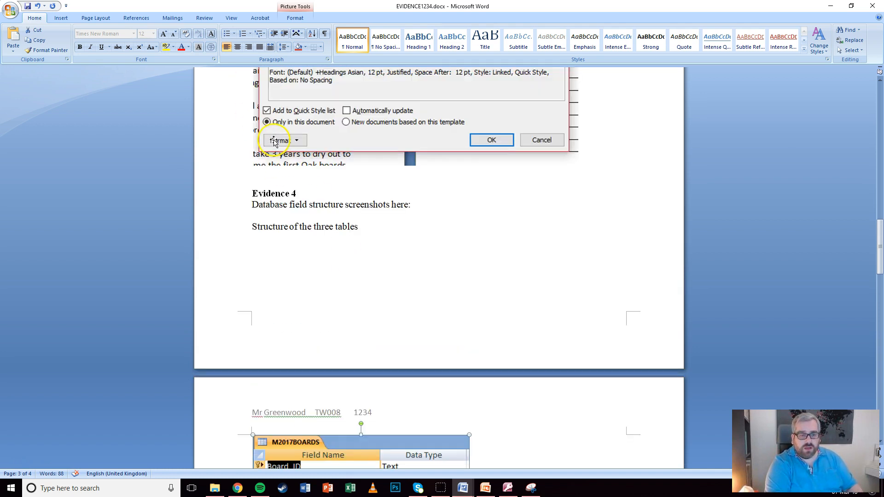
pyautogui.click(252, 194)
pyautogui.hotkey('ctrl', 'Return')
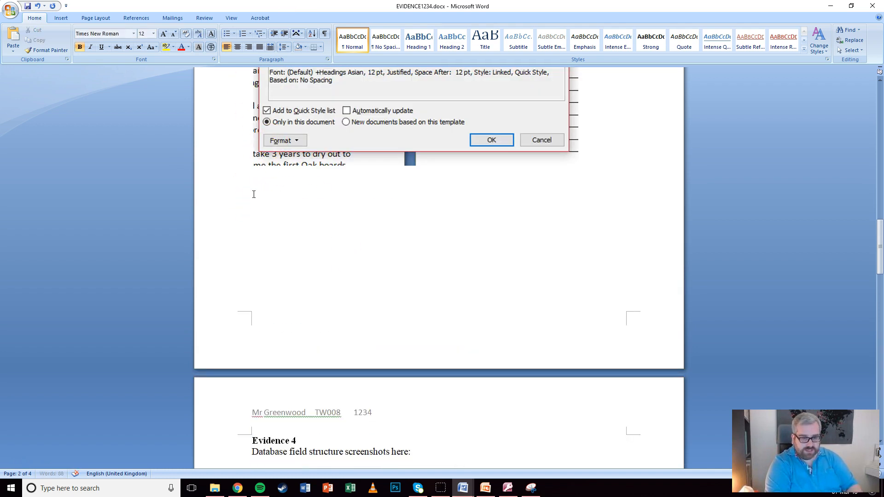
pyautogui.scroll(-10, 253, 194)
pyautogui.click(458, 300)
pyautogui.moveTo(469, 302); pyautogui.dragTo(433, 278)
pyautogui.click(484, 259)
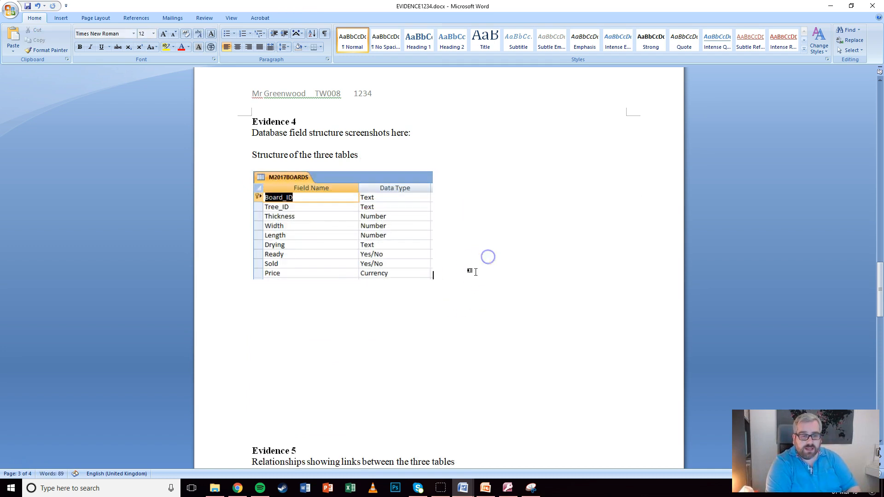
pyautogui.press('Return')
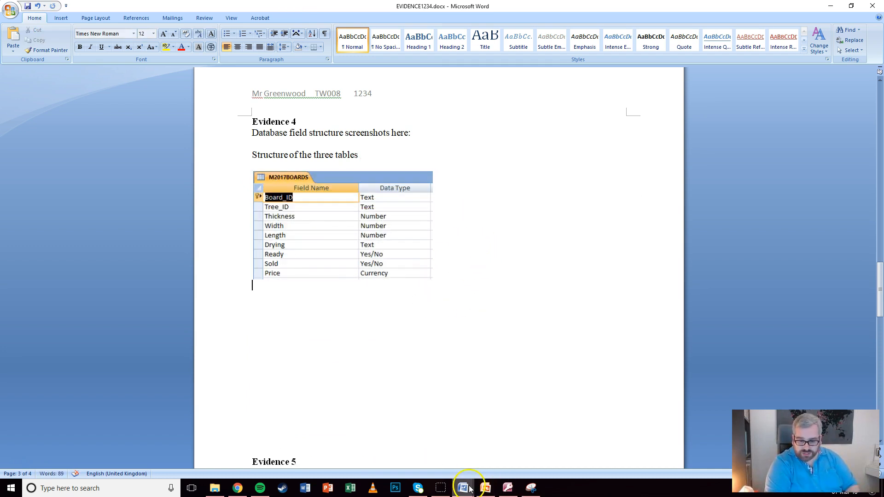
# Open M2017TREES in Design view and snip and copy its field grid
pyautogui.click(507, 488)
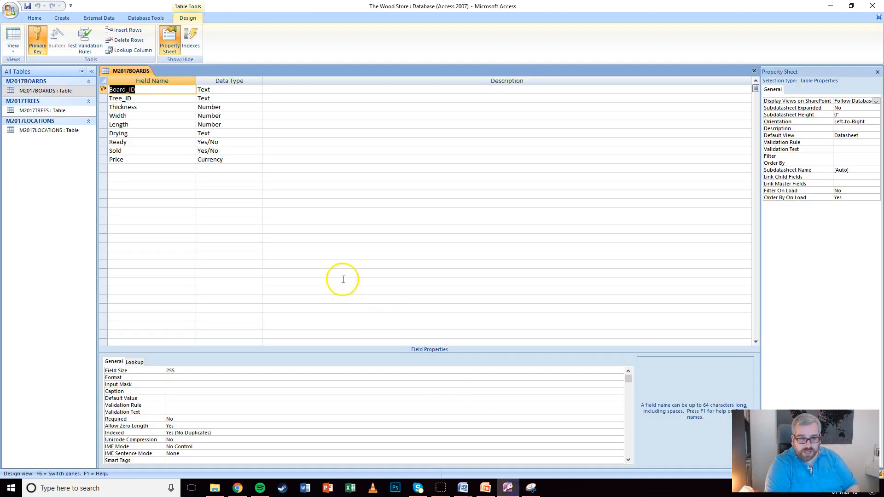
pyautogui.click(754, 70)
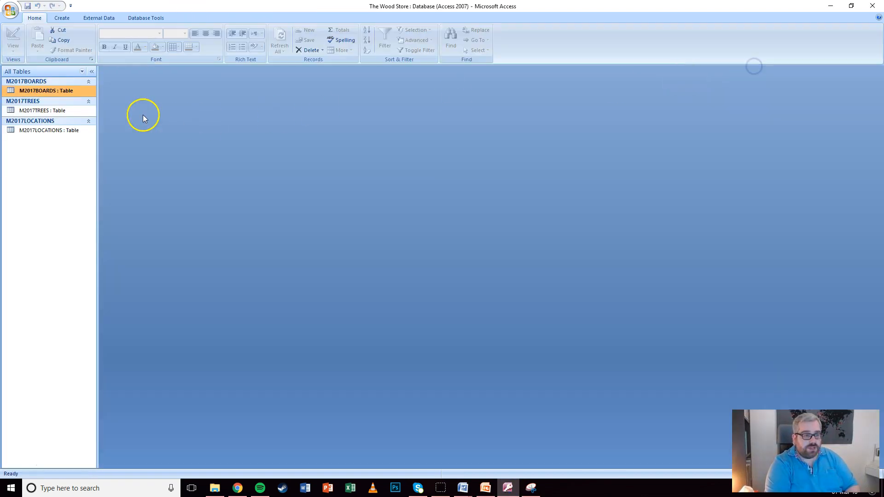
pyautogui.doubleClick(36, 111)
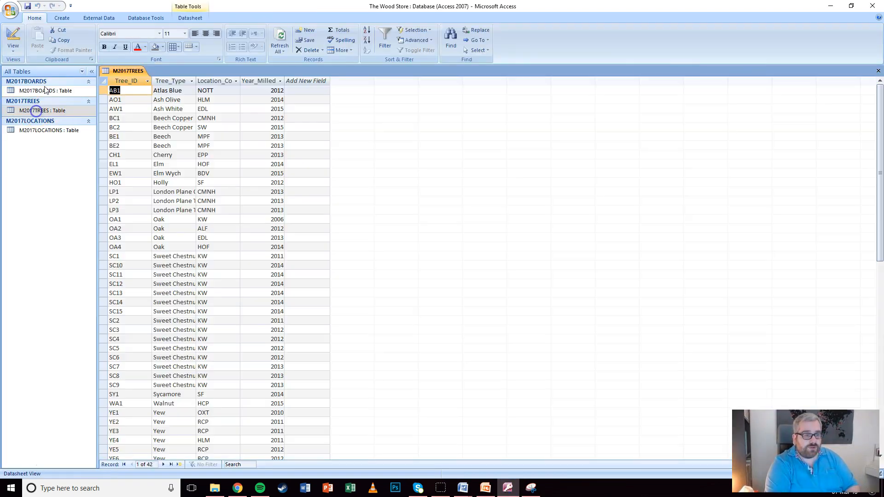
pyautogui.click(10, 35)
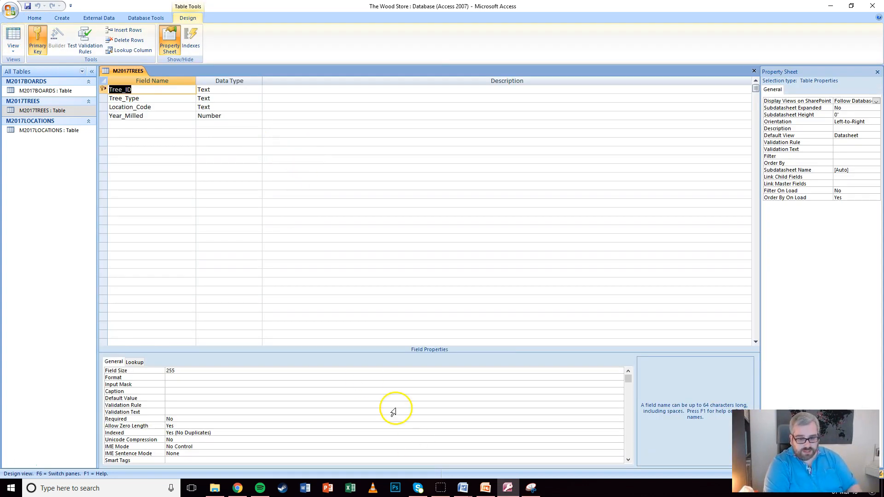
pyautogui.click(530, 488)
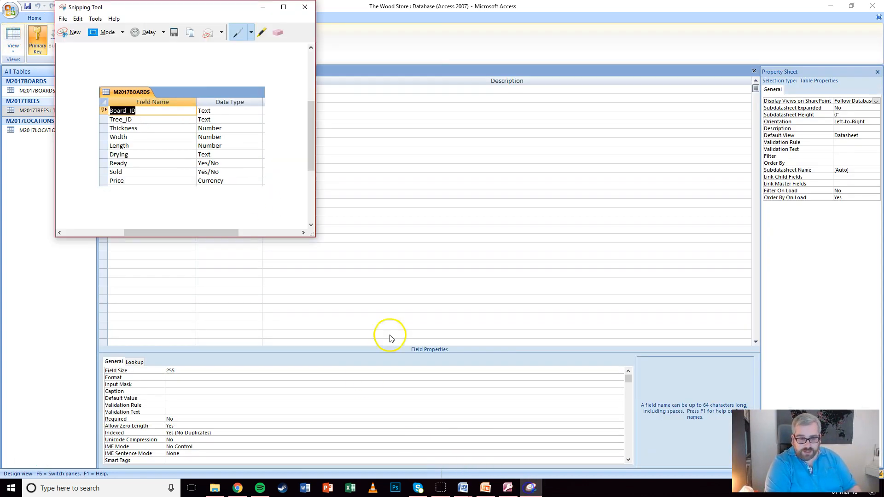
pyautogui.click(69, 33)
pyautogui.moveTo(99, 66); pyautogui.dragTo(264, 122)
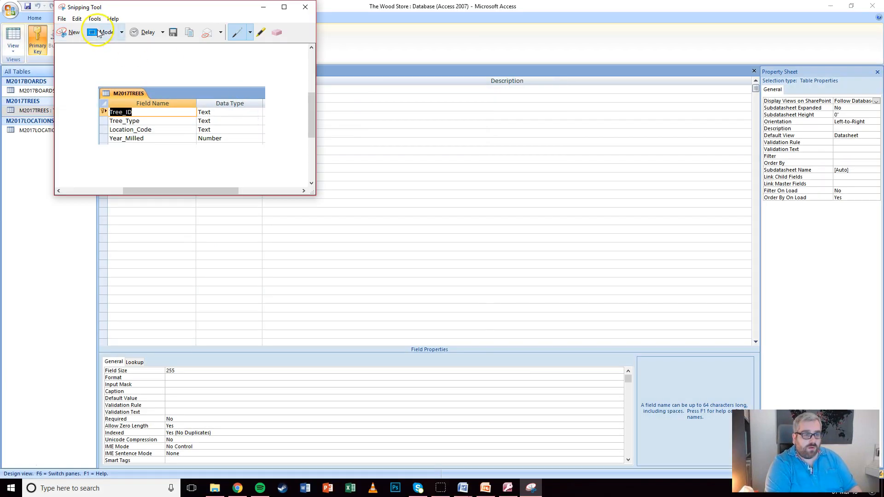
pyautogui.click(73, 33)
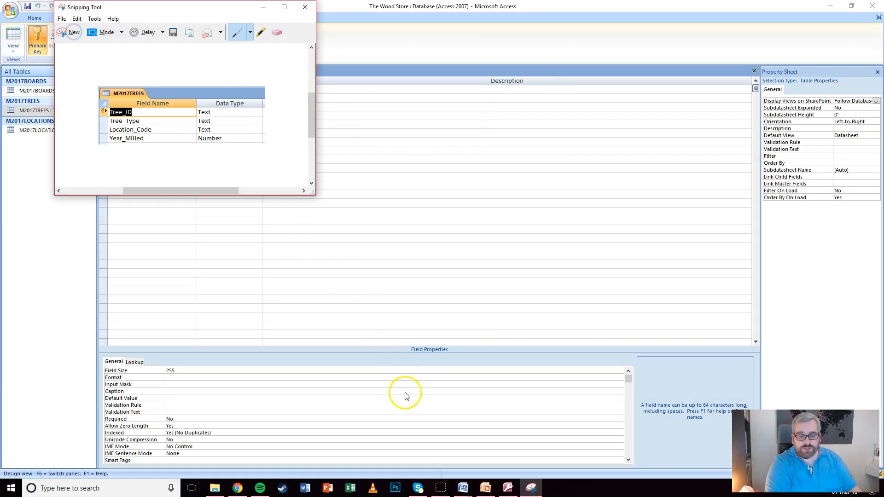
# Paste the M2017TREES screenshot below the BOARDS one in the evidence document and shrink it to match
pyautogui.click(462, 487)
pyautogui.click(389, 445)
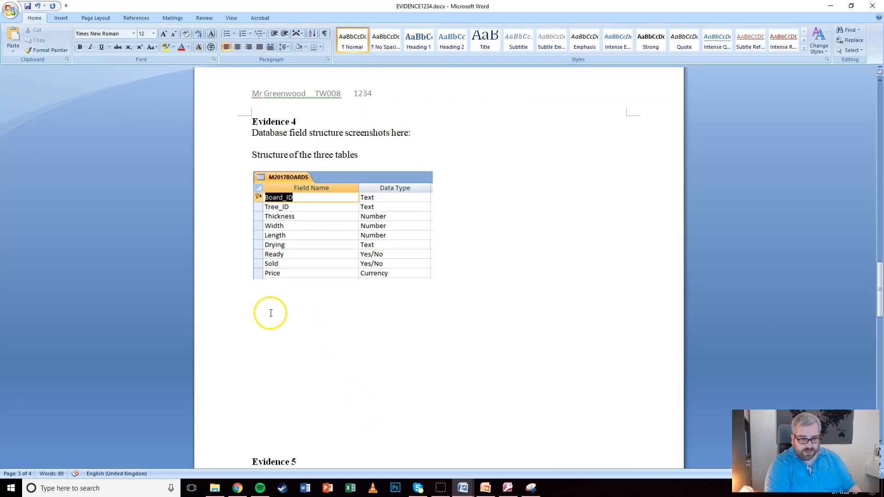
pyautogui.hotkey('ctrl', 'v')
pyautogui.click(367, 339)
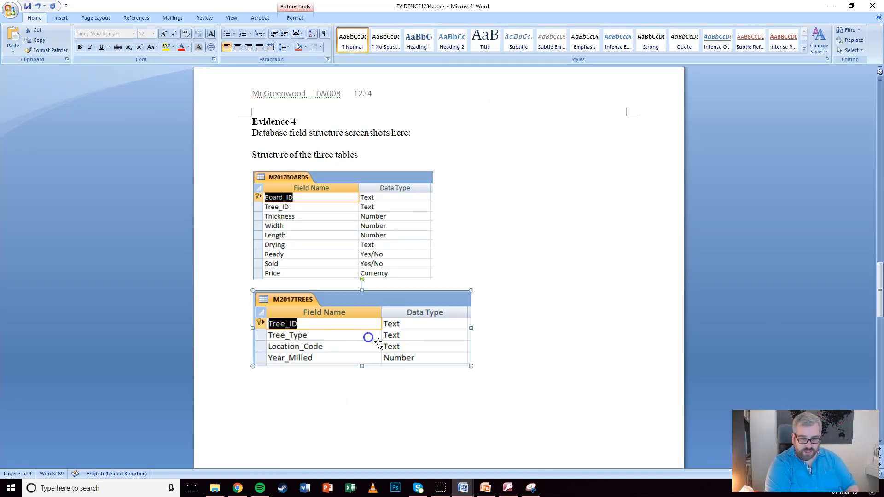
pyautogui.moveTo(468, 366); pyautogui.dragTo(433, 353)
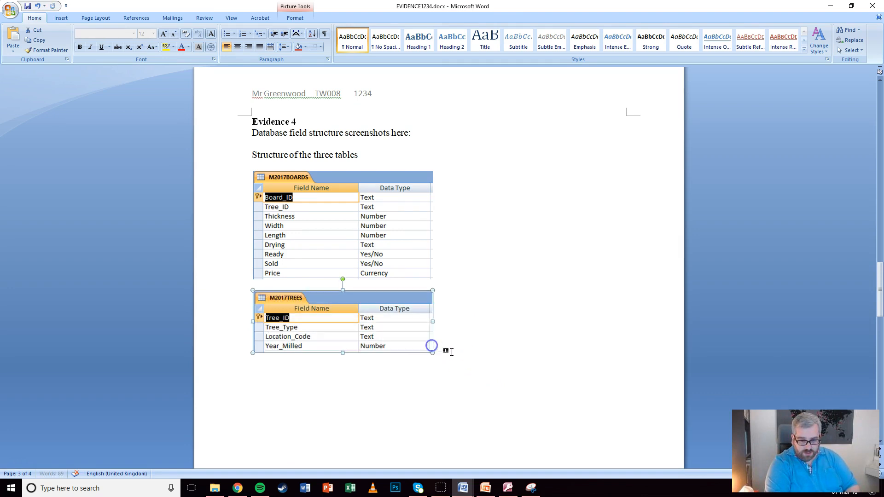
pyautogui.click(468, 358)
pyautogui.press('Return')
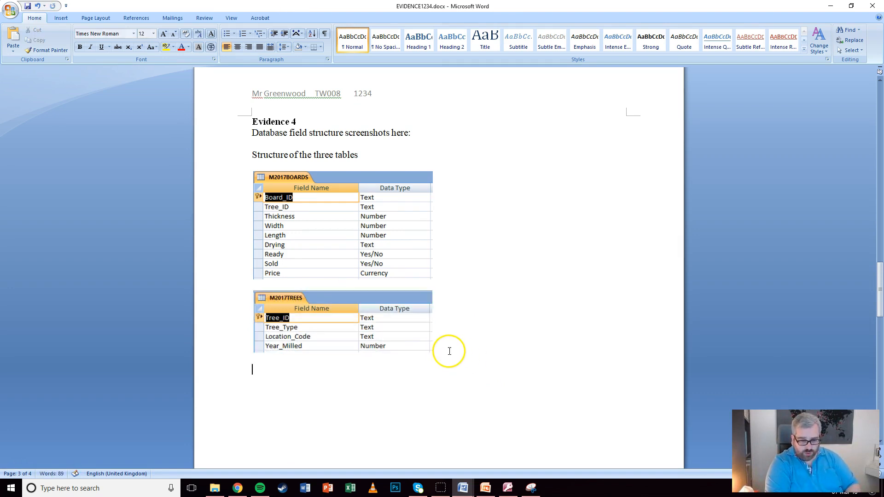
pyautogui.click(508, 488)
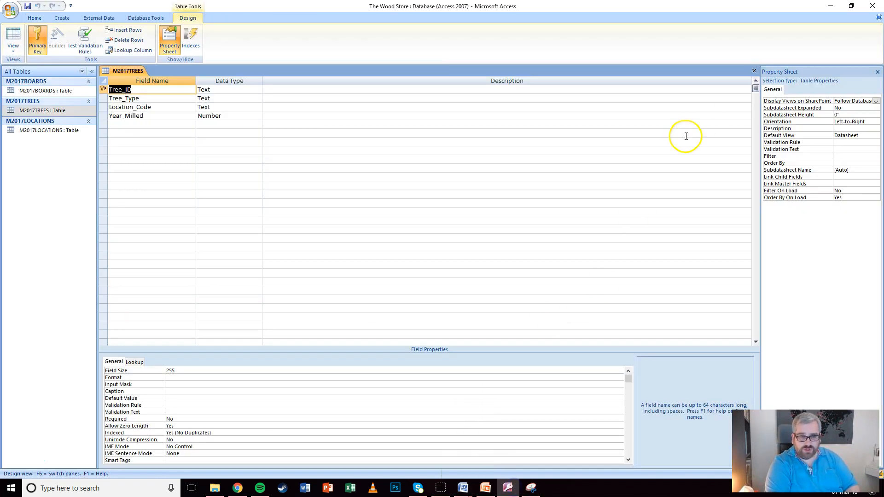
# Open M2017LOCATIONS in Design view and snip its field grid
pyautogui.click(754, 70)
pyautogui.doubleClick(34, 131)
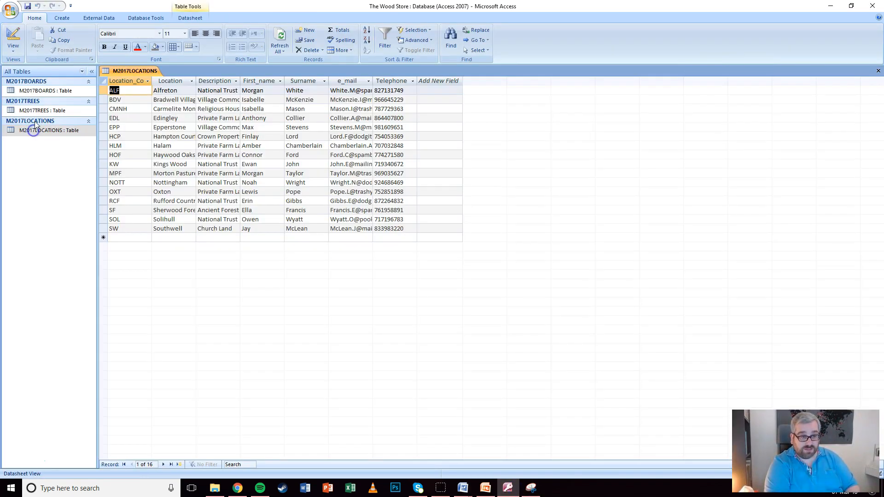
pyautogui.click(13, 38)
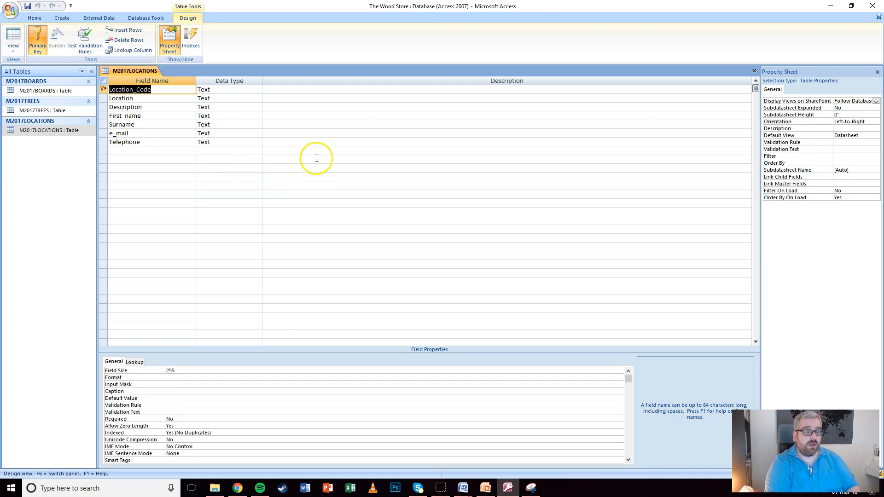
pyautogui.click(528, 486)
pyautogui.click(72, 32)
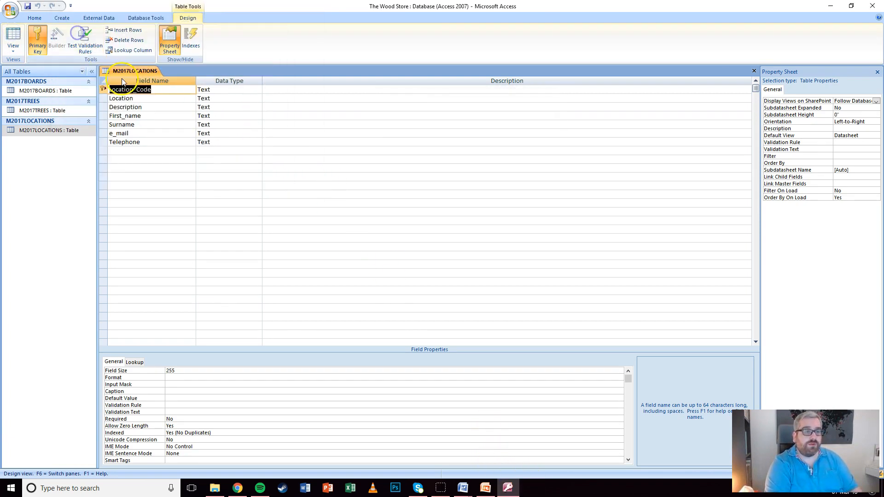
pyautogui.moveTo(98, 66); pyautogui.dragTo(264, 149)
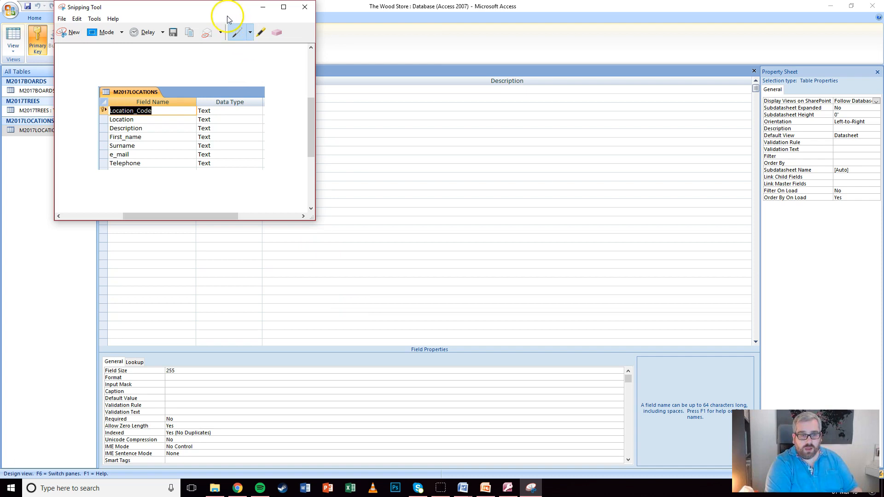
pyautogui.click(262, 7)
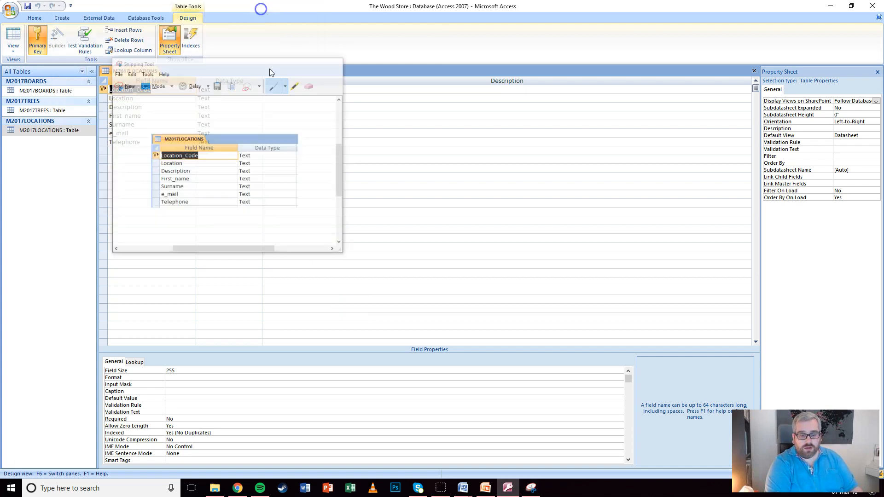
# Paste the M2017LOCATIONS screenshot below the TREES one in Word and shrink it to match
pyautogui.click(462, 490)
pyautogui.click(384, 449)
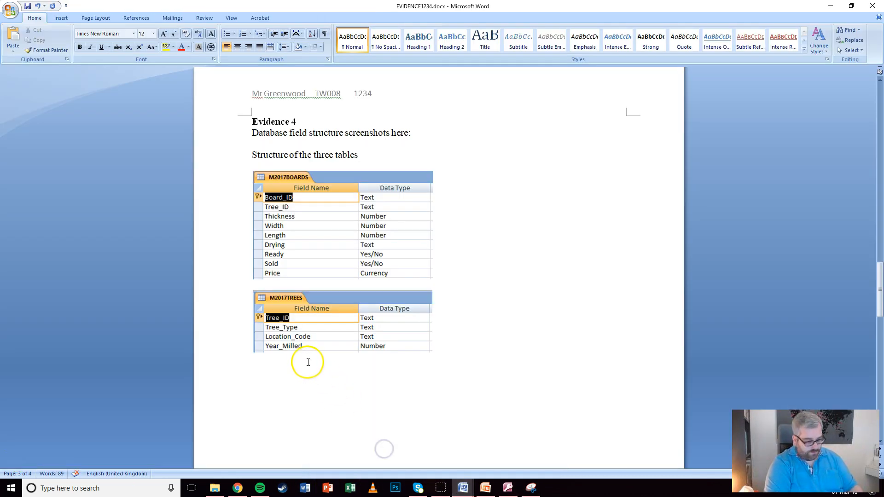
pyautogui.hotkey('ctrl', 'v')
pyautogui.click(404, 417)
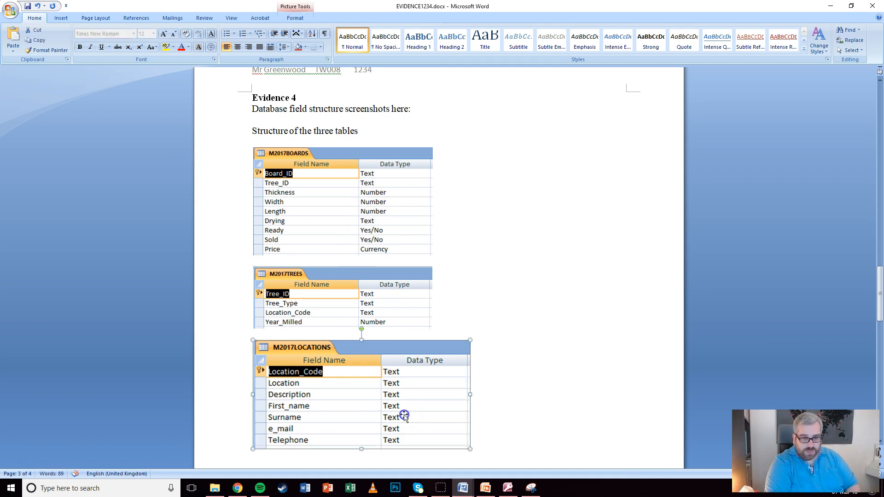
pyautogui.moveTo(469, 448); pyautogui.dragTo(433, 428)
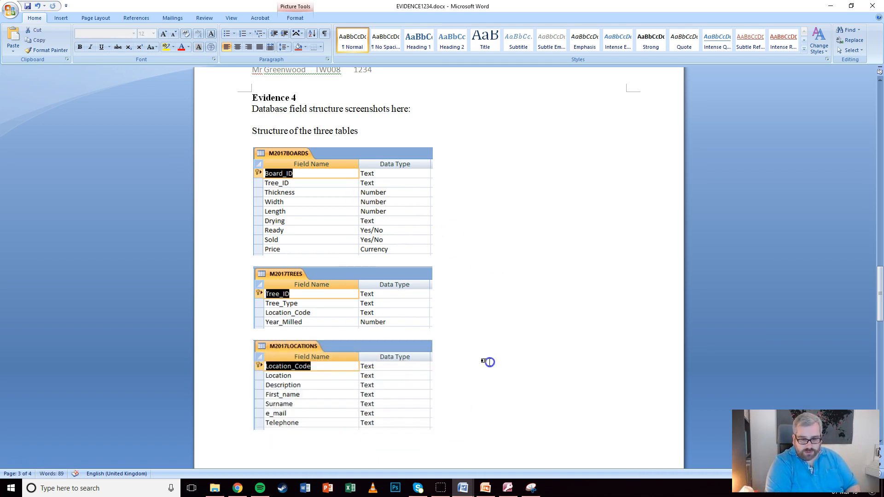
pyautogui.click(489, 363)
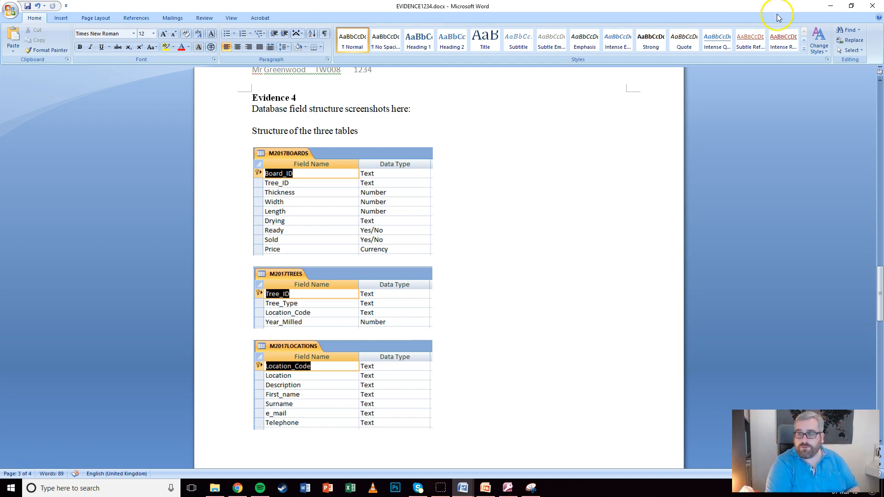
# Open Relationships and add M2017BOARDS, M2017LOCATIONS and M2017TREES
pyautogui.click(831, 5)
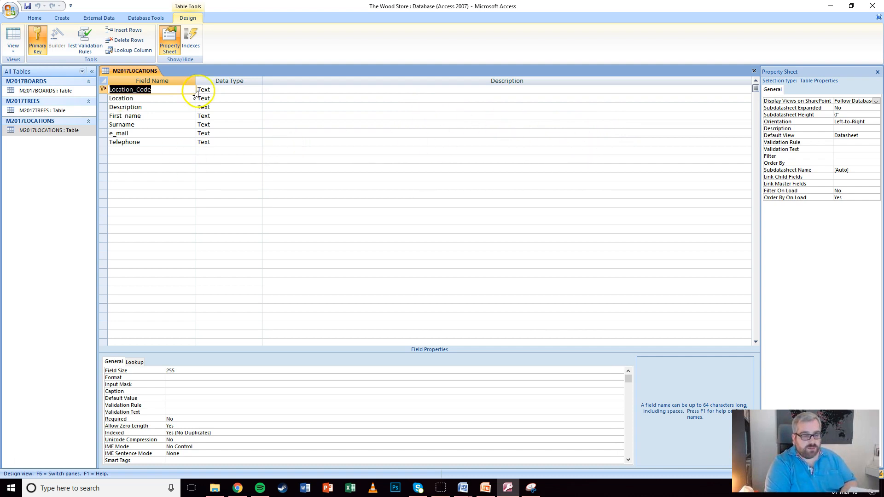
pyautogui.click(139, 17)
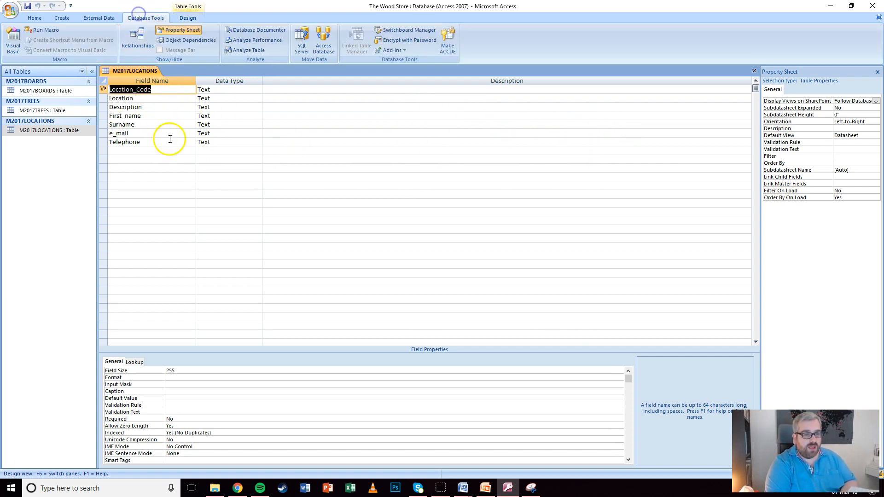
pyautogui.click(181, 31)
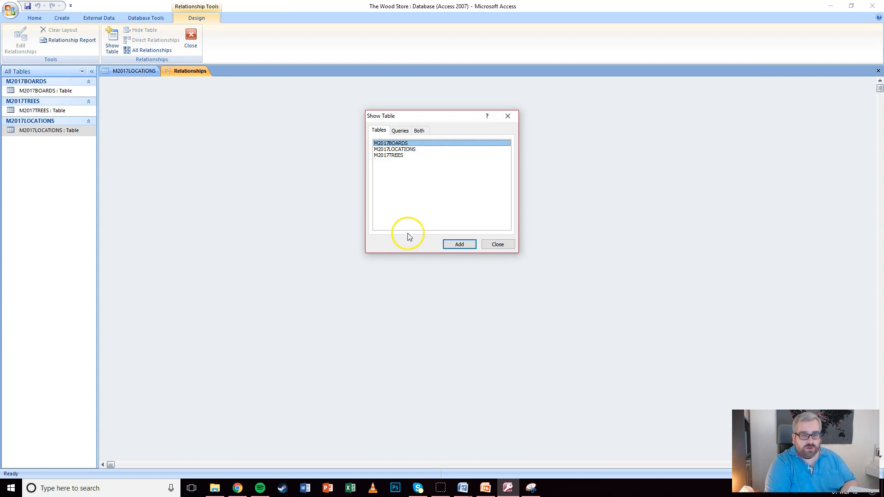
pyautogui.click(459, 244)
pyautogui.doubleClick(395, 149)
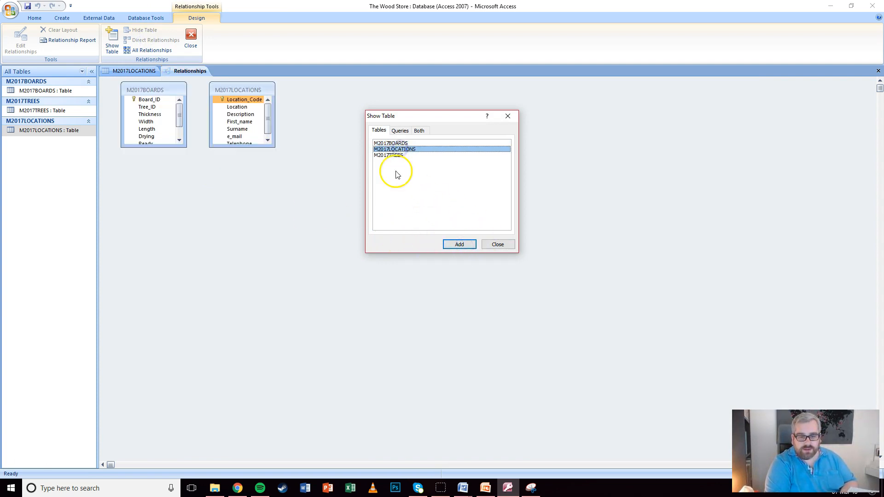
pyautogui.doubleClick(389, 155)
pyautogui.click(496, 242)
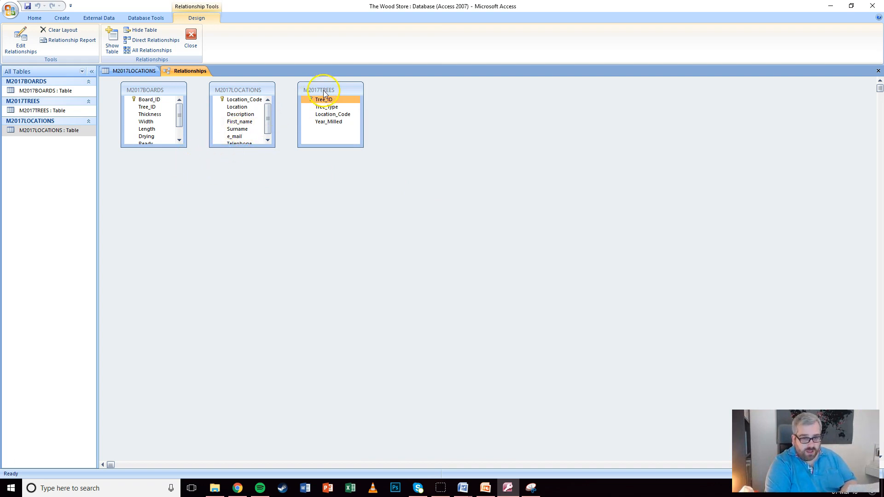
# Enlarge the table boxes to show all fields and arrange BOARDS, TREES and LOCATIONS side by side
pyautogui.moveTo(321, 91); pyautogui.dragTo(341, 93)
pyautogui.moveTo(233, 148)
pyautogui.mouseDown()
pyautogui.moveTo(233, 188)
pyautogui.moveTo(238, 165)
pyautogui.mouseUp()
pyautogui.click(136, 145)
pyautogui.moveTo(135, 146); pyautogui.dragTo(140, 175)
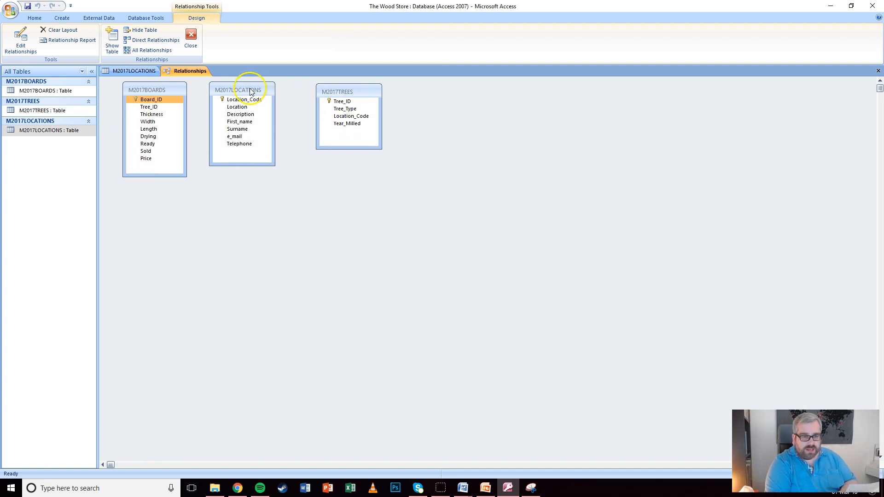
pyautogui.click(143, 108)
pyautogui.moveTo(232, 89); pyautogui.dragTo(428, 97)
pyautogui.moveTo(349, 92); pyautogui.dragTo(256, 90)
pyautogui.moveTo(419, 99); pyautogui.dragTo(335, 87)
pyautogui.moveTo(241, 102); pyautogui.dragTo(155, 116)
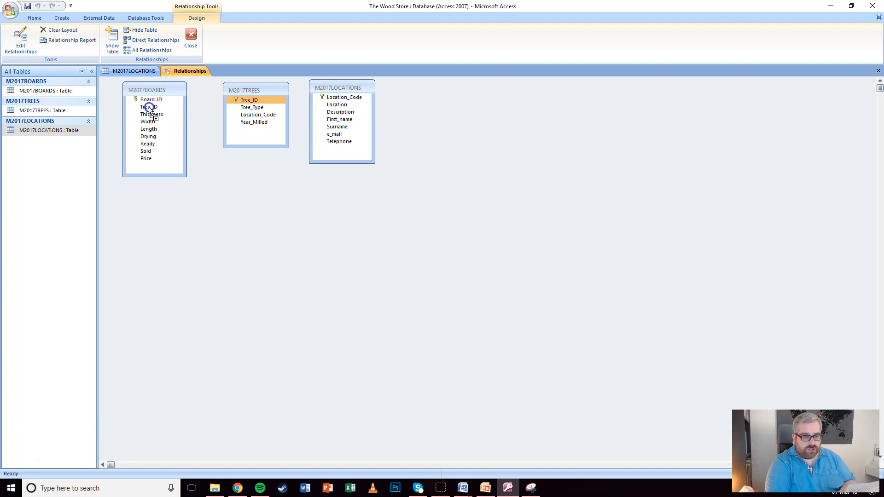
# Create the one-to-many Tree_ID relationship from M2017TREES to M2017BOARDS with referential integrity enforced
pyautogui.moveTo(150, 109); pyautogui.dragTo(149, 110)
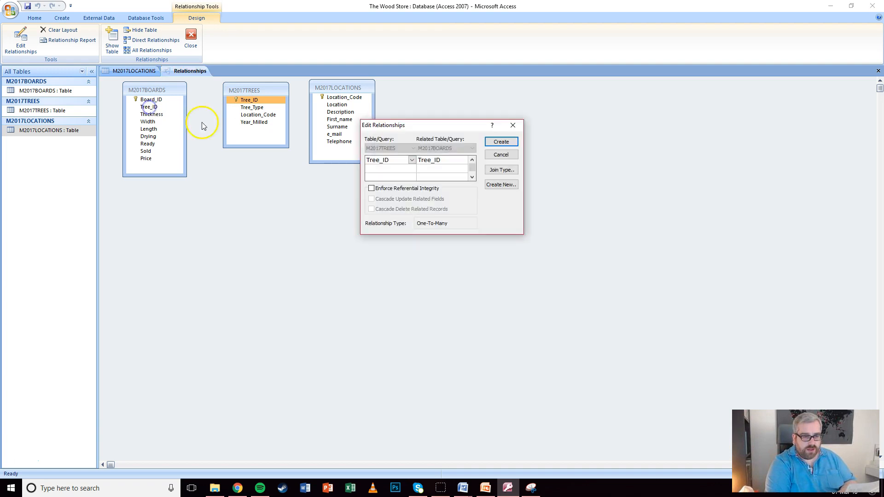
pyautogui.click(371, 189)
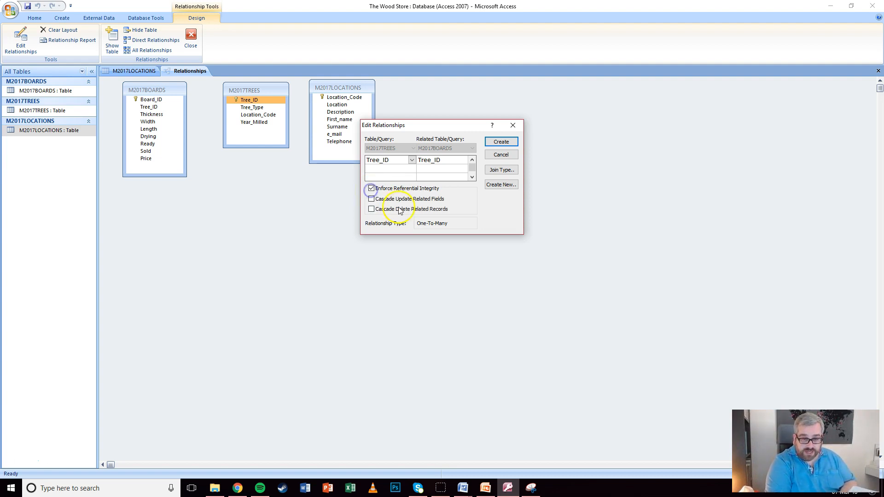
pyautogui.click(501, 141)
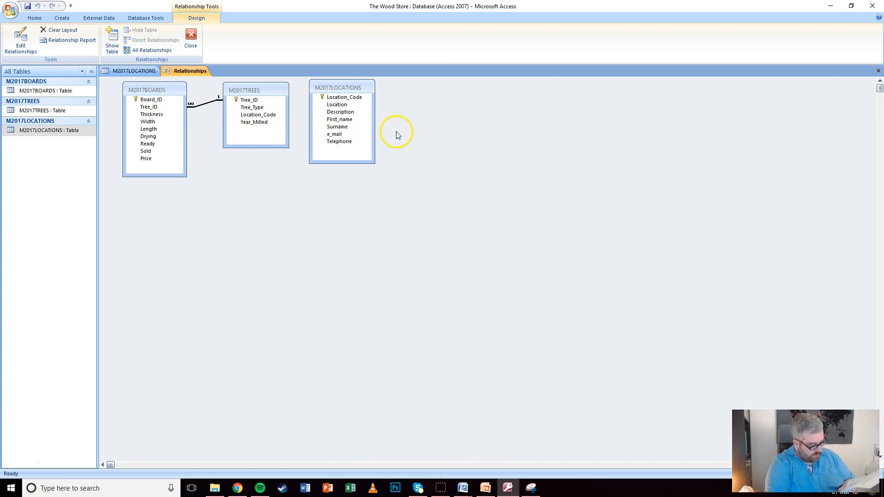
# Try linking Location_Code from M2017LOCATIONS to M2017TREES, which fails with a table-locked error
pyautogui.click(341, 98)
pyautogui.moveTo(341, 101); pyautogui.dragTo(265, 118)
pyautogui.click(389, 188)
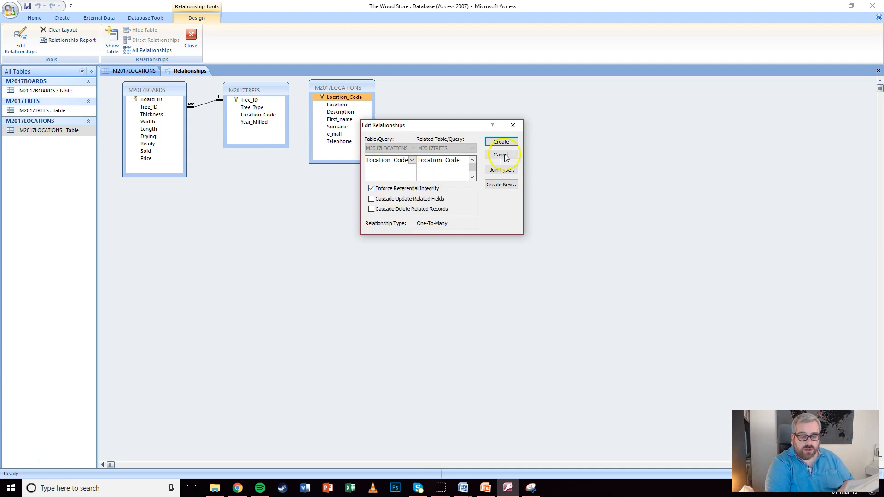
pyautogui.click(505, 139)
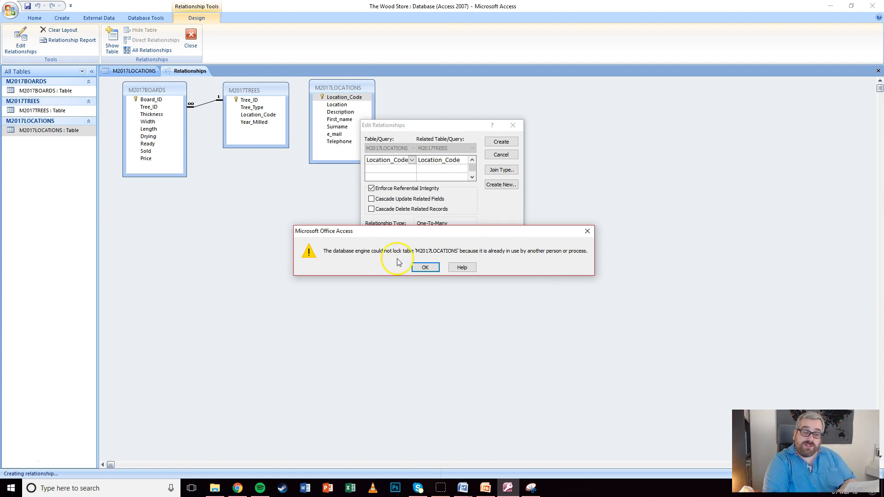
pyautogui.click(419, 267)
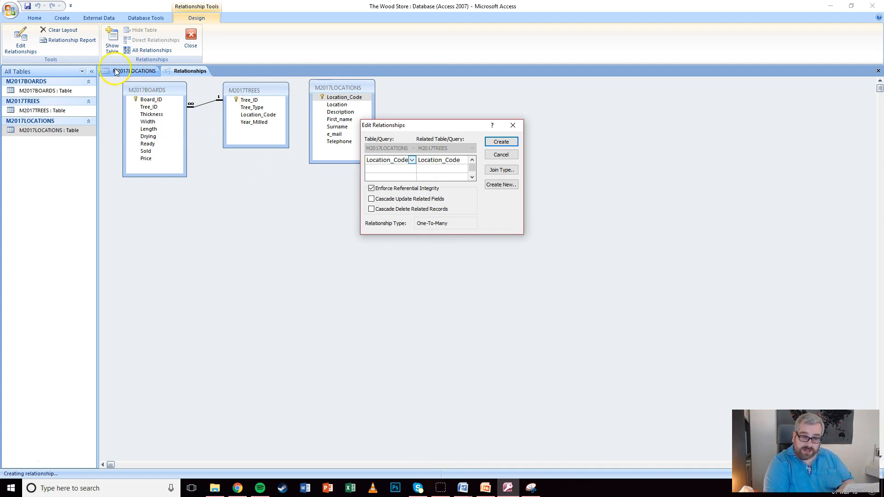
# Cancel the pending relationship edit and close the M2017LOCATIONS design view
pyautogui.click(512, 125)
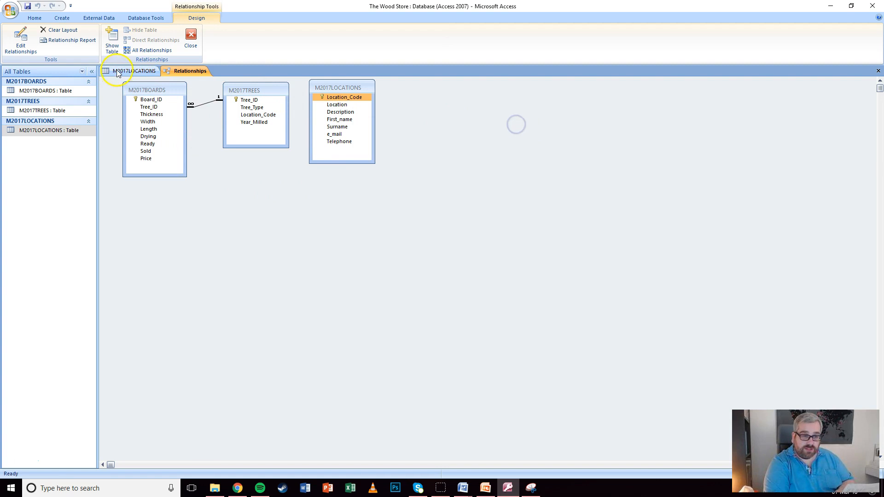
pyautogui.click(117, 70)
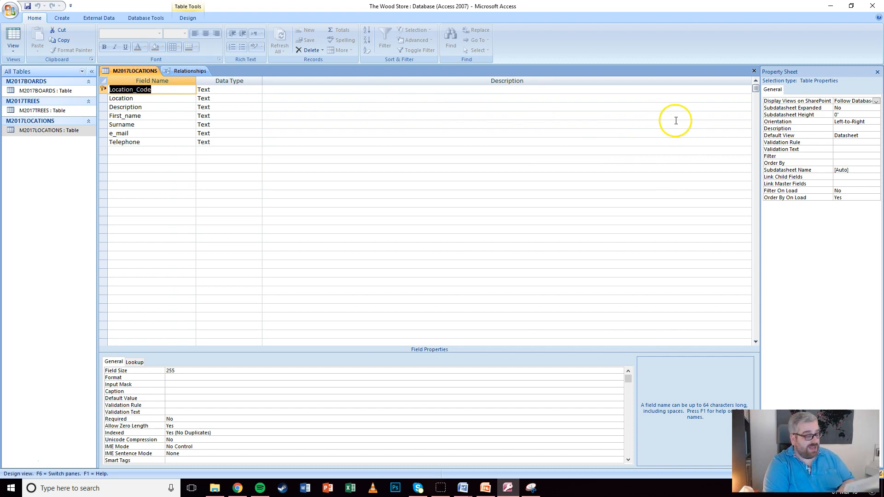
pyautogui.click(754, 70)
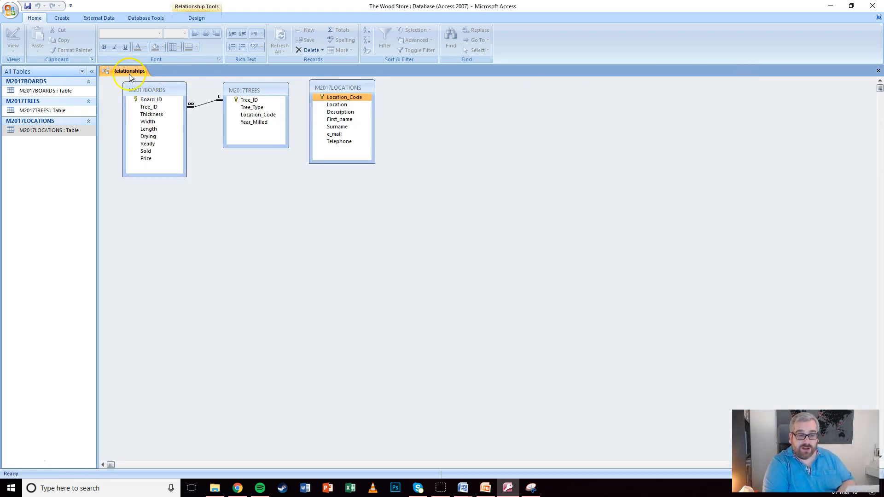
# Link Location_Code from M2017LOCATIONS to M2017TREES with Enforce Referential Integrity ticked, which Access rejects
pyautogui.moveTo(336, 99); pyautogui.dragTo(250, 116)
pyautogui.click(373, 190)
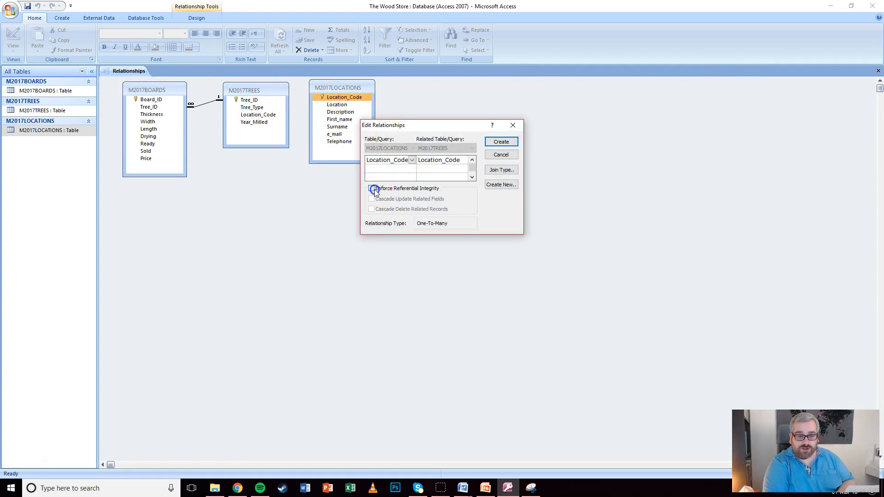
pyautogui.click(507, 141)
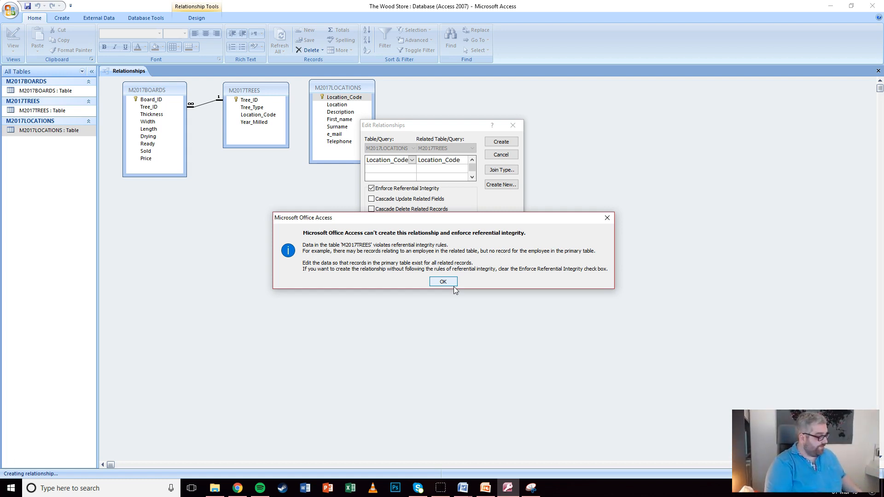
# Dismiss the error and create the Location_Code link with Enforce Referential Integrity unticked
pyautogui.click(607, 218)
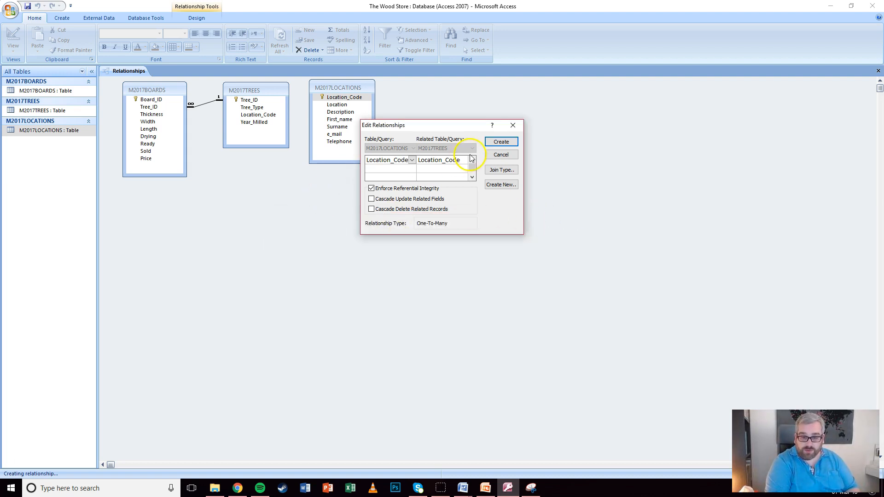
pyautogui.click(371, 188)
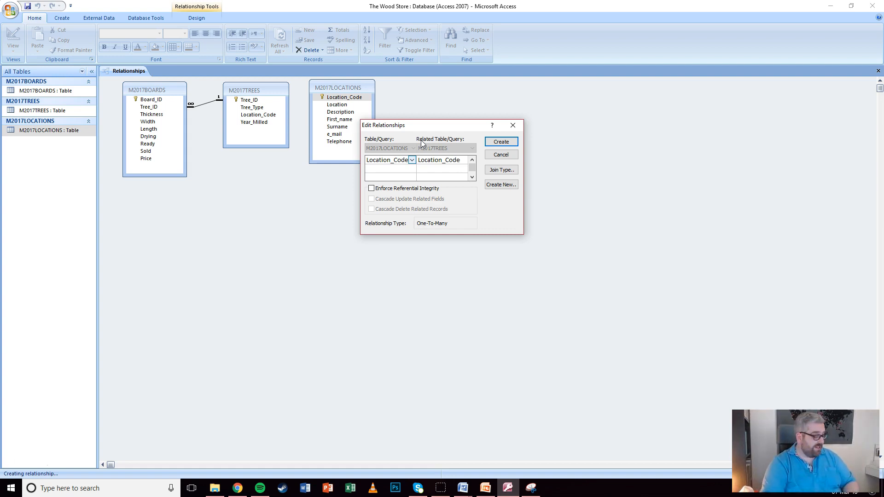
pyautogui.click(417, 133)
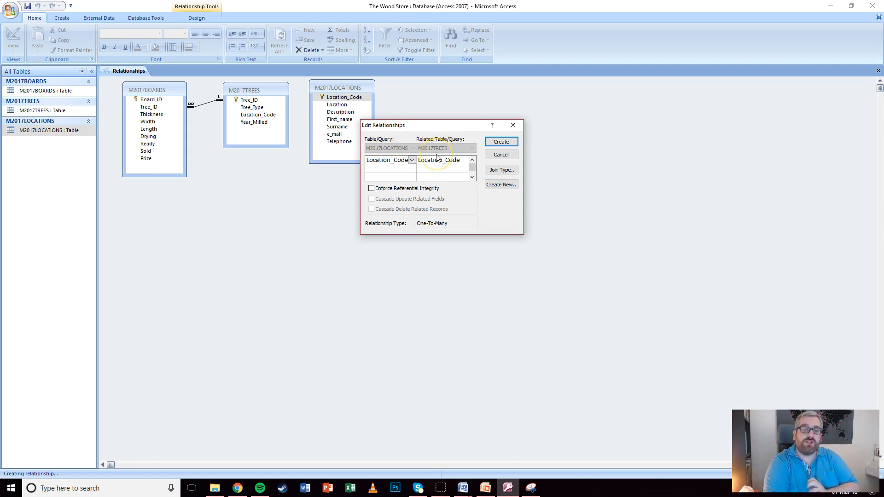
pyautogui.click(505, 142)
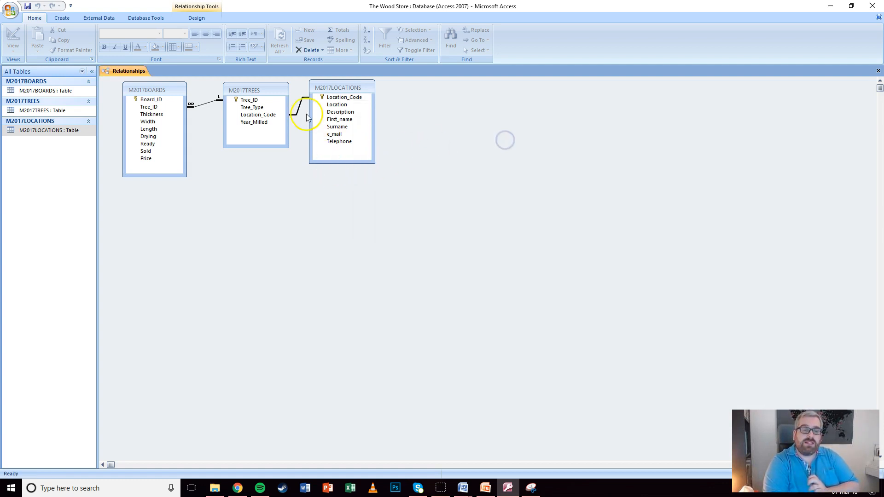
# Save the relationships layout, open M2017LOCATIONS and expand the related trees for ALF through HOF
pyautogui.click(878, 72)
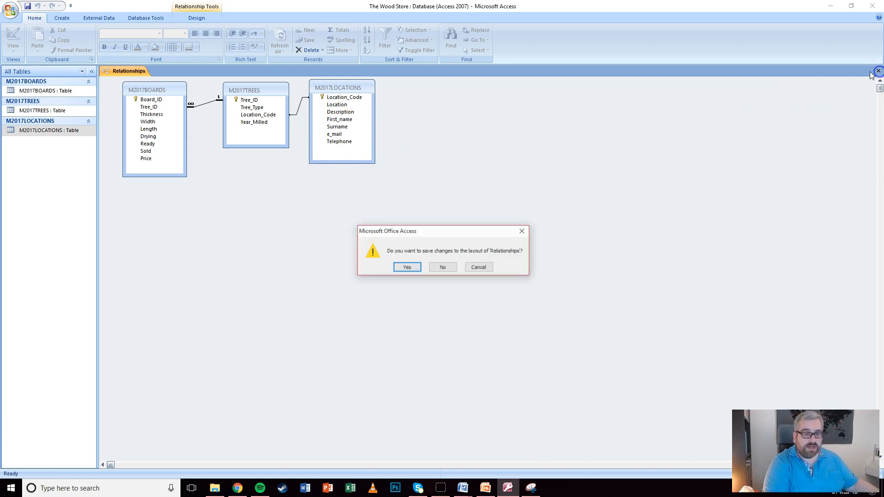
pyautogui.click(402, 271)
pyautogui.doubleClick(41, 131)
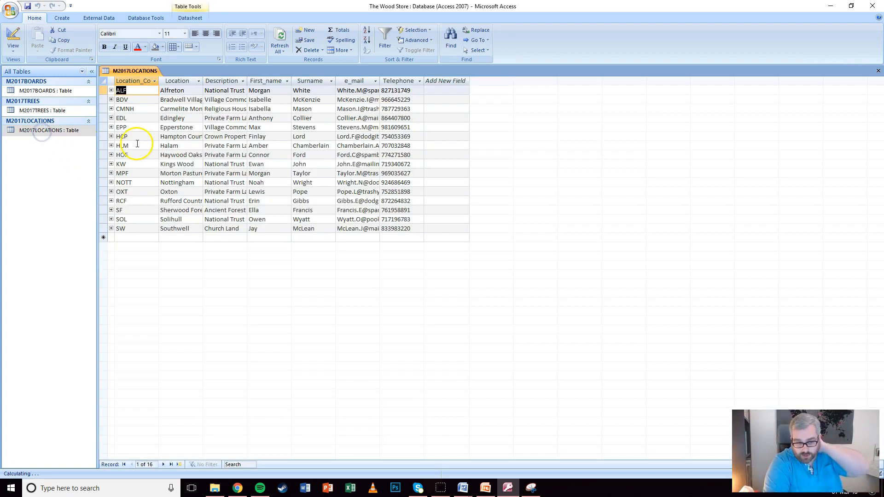
pyautogui.click(111, 90)
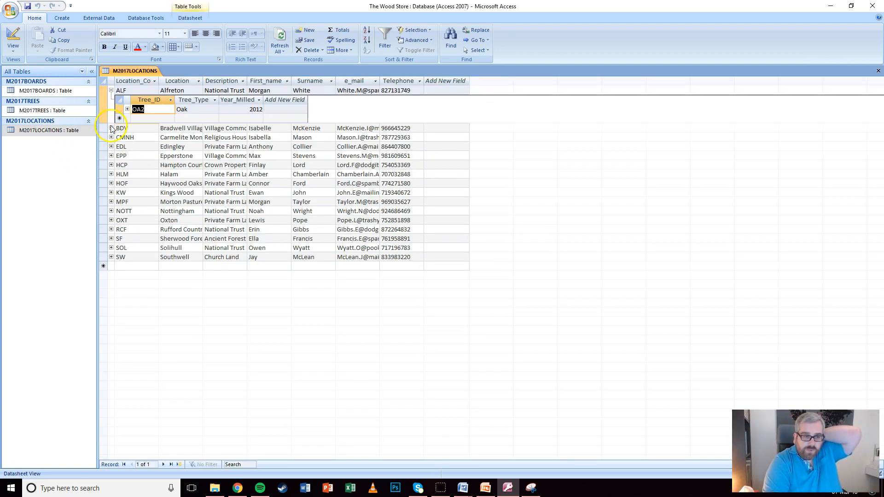
pyautogui.click(111, 128)
pyautogui.click(111, 166)
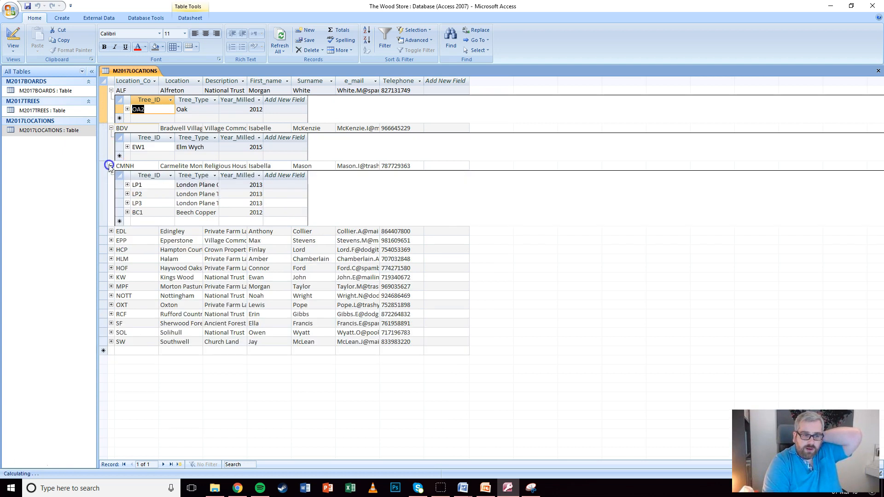
pyautogui.click(111, 231)
pyautogui.click(111, 278)
pyautogui.click(111, 316)
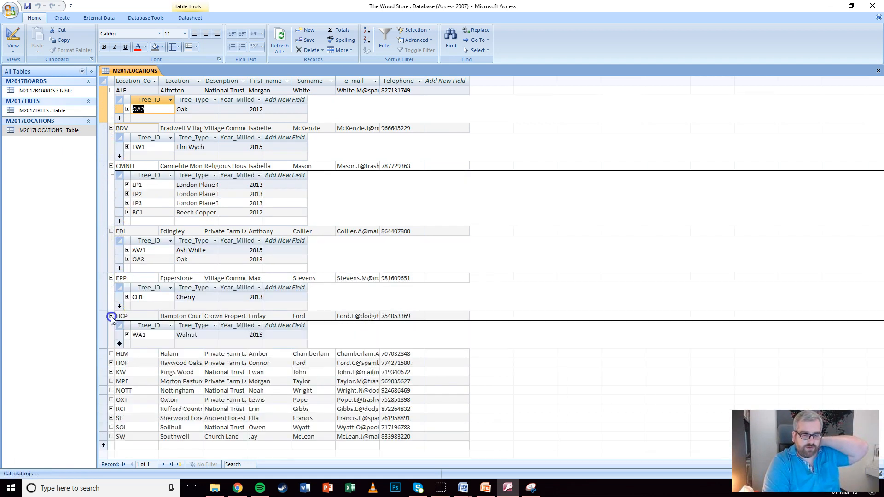
pyautogui.click(111, 353)
pyautogui.click(111, 401)
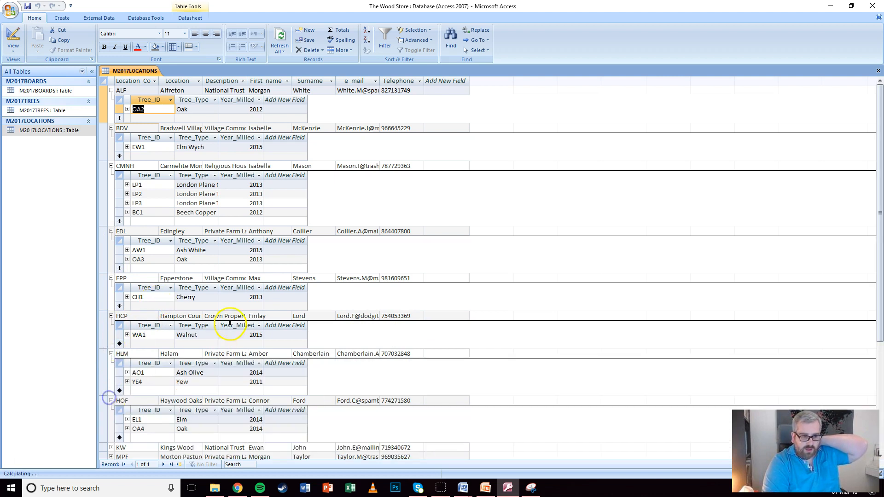
# Expand the related trees for KW through SW, then open the M2017TREES table
pyautogui.scroll(-10, 539, 296)
pyautogui.scroll(6, 148, 320)
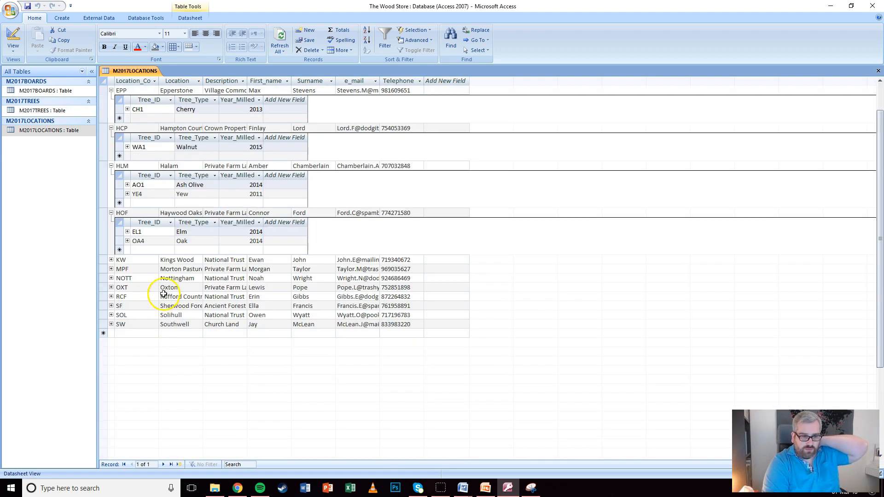
pyautogui.click(111, 259)
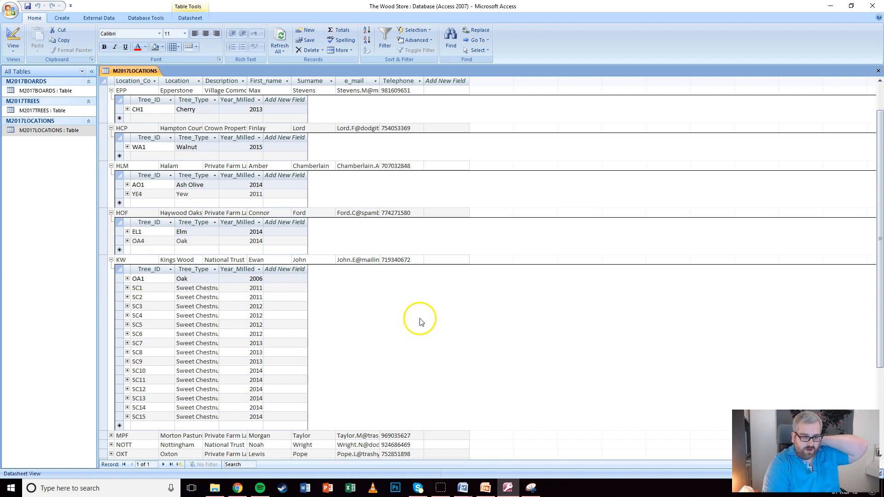
pyautogui.click(452, 310)
pyautogui.moveTo(878, 235); pyautogui.dragTo(879, 257)
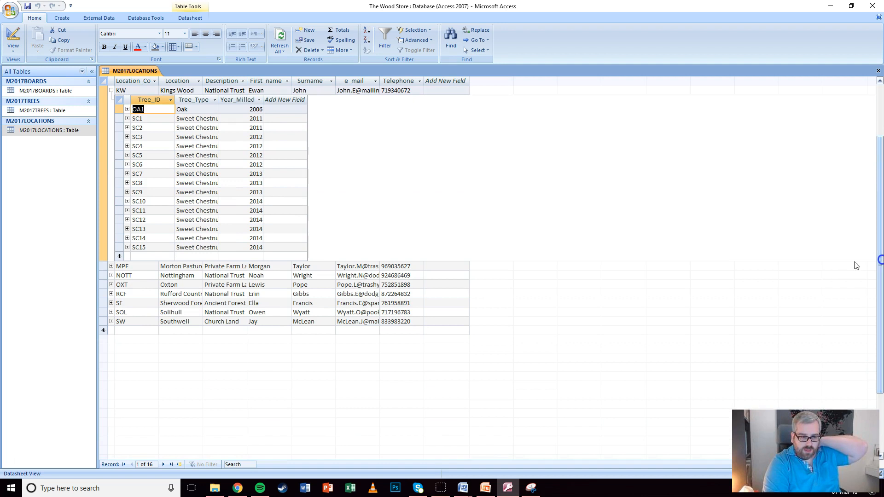
pyautogui.click(111, 266)
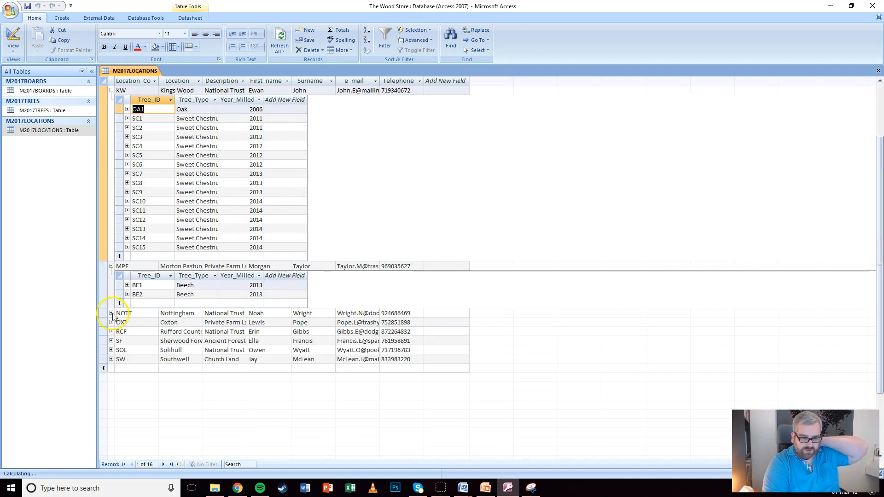
pyautogui.click(111, 313)
pyautogui.click(111, 360)
pyautogui.click(111, 397)
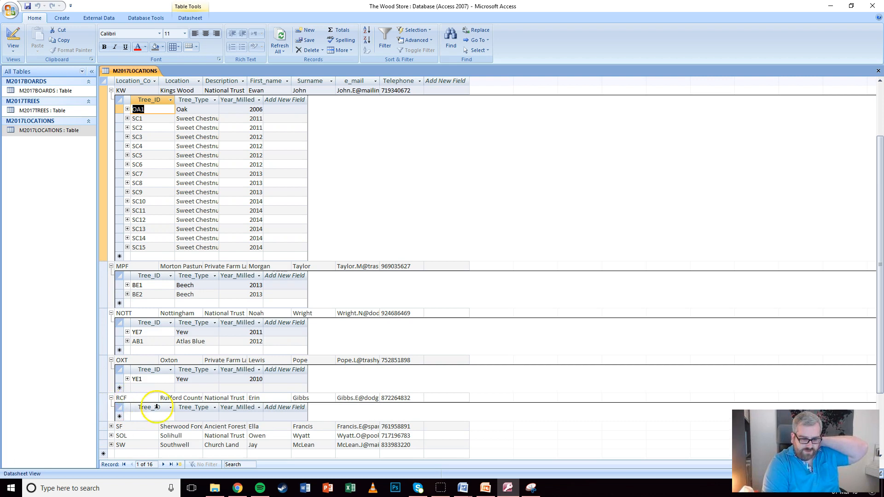
pyautogui.click(112, 426)
pyautogui.scroll(-5, 302, 395)
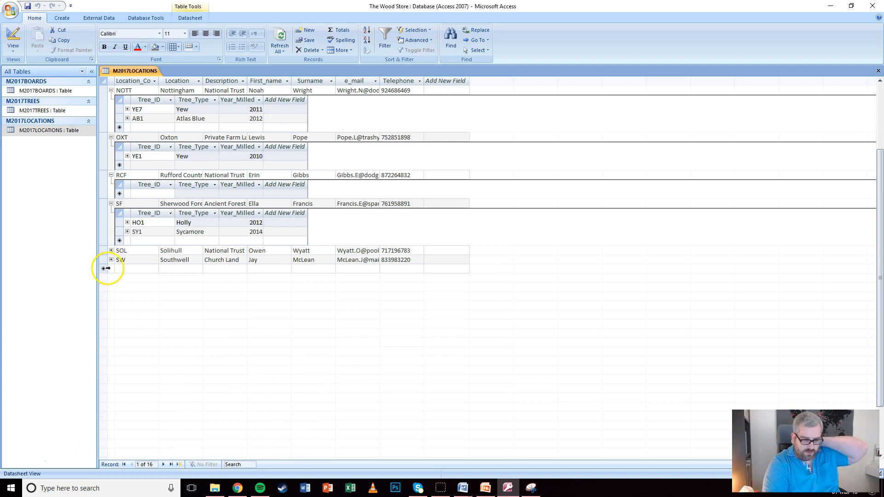
pyautogui.click(111, 250)
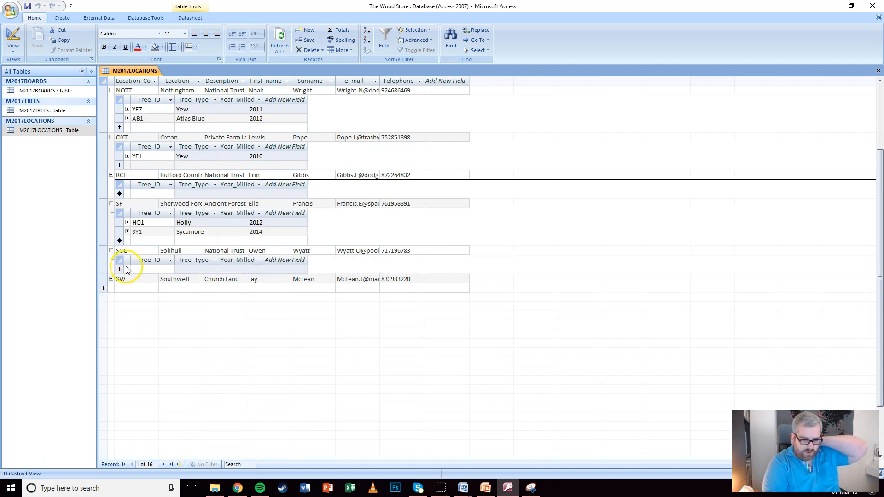
pyautogui.click(111, 279)
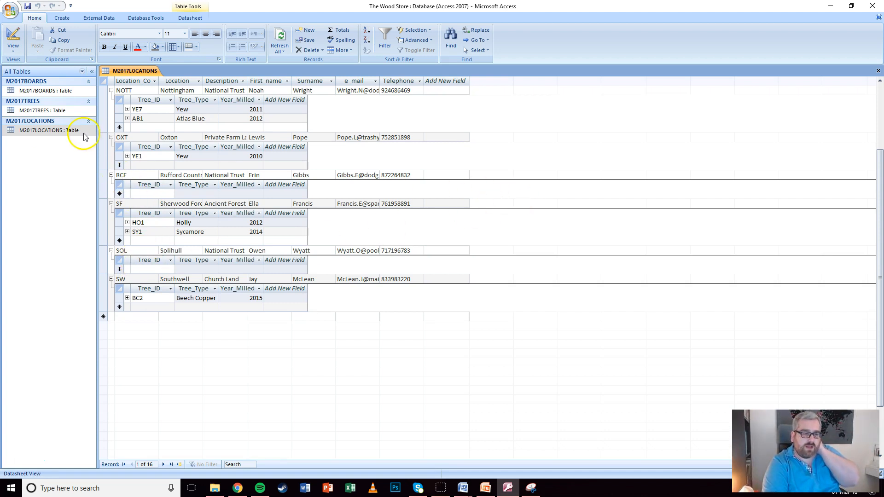
pyautogui.doubleClick(13, 111)
pyautogui.scroll(-5, 303, 178)
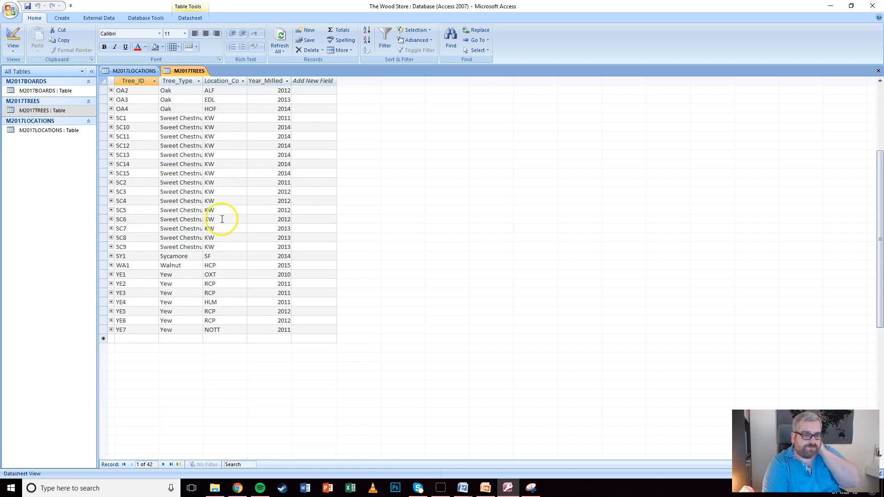
# Check the yew trees' location codes and find the RCF record in M2017LOCATIONS
pyautogui.scroll(1, 233, 217)
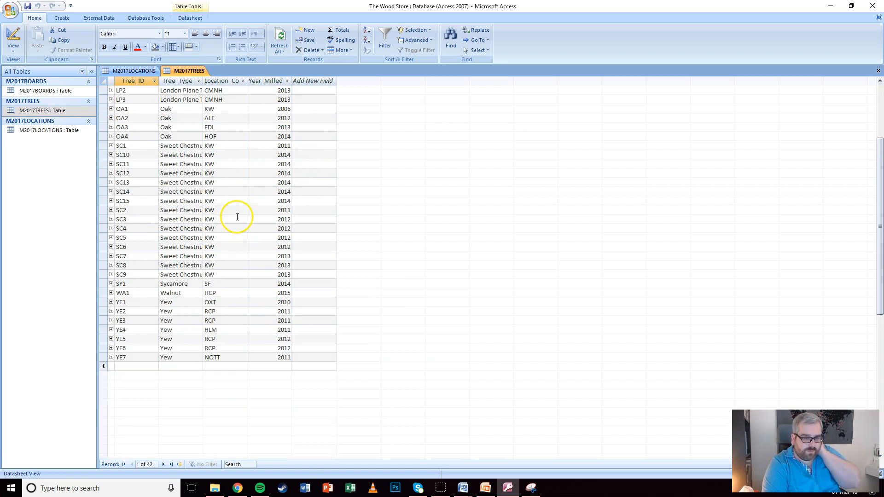
pyautogui.click(220, 348)
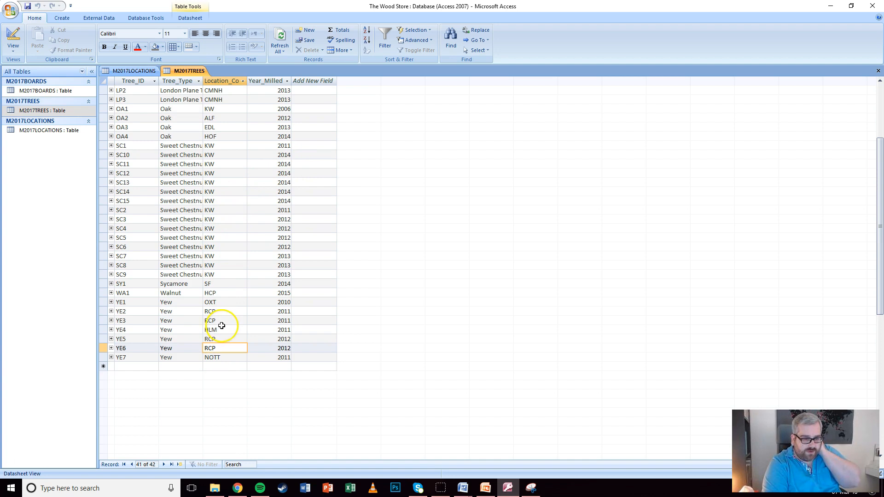
pyautogui.click(222, 322)
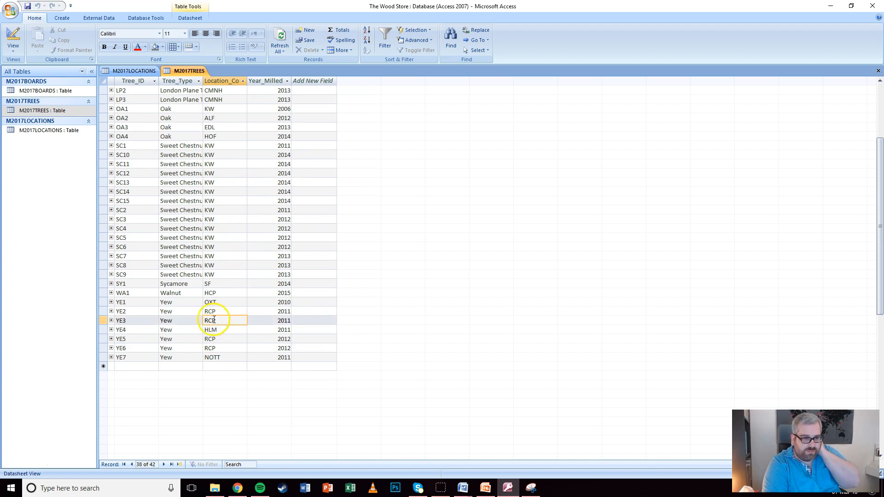
pyautogui.click(131, 71)
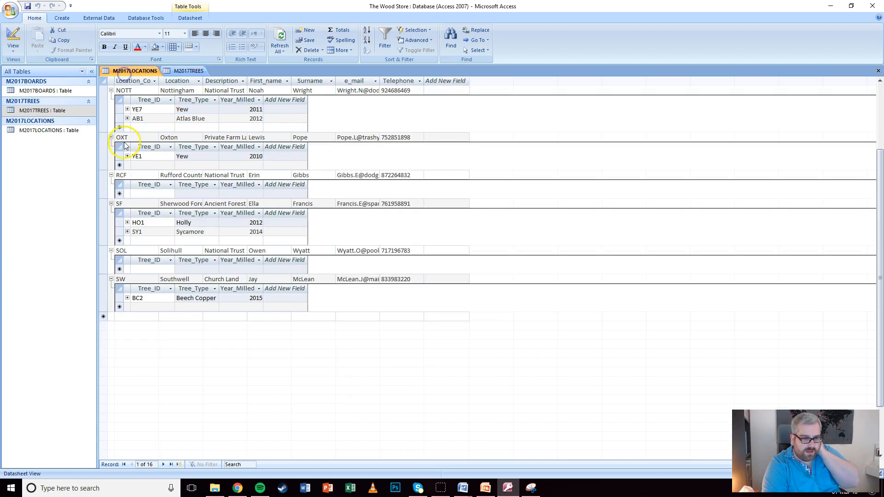
pyautogui.scroll(5, 190, 203)
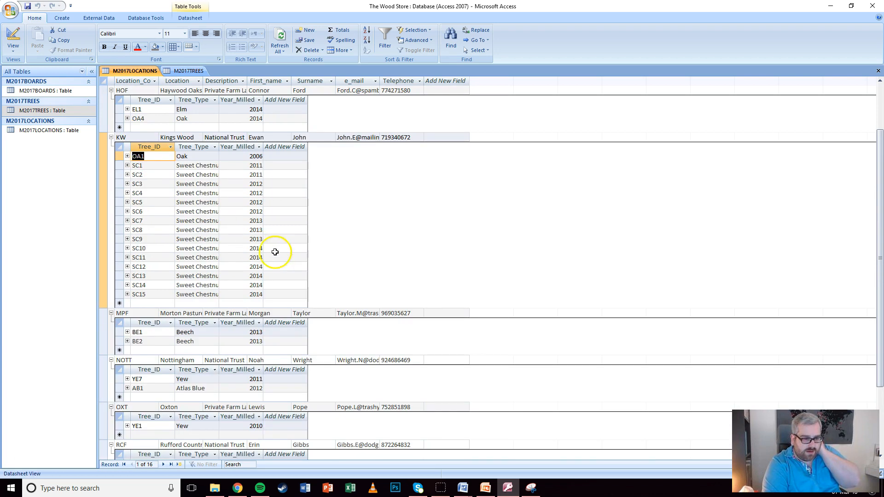
pyautogui.click(449, 313)
pyautogui.moveTo(877, 239); pyautogui.dragTo(880, 262)
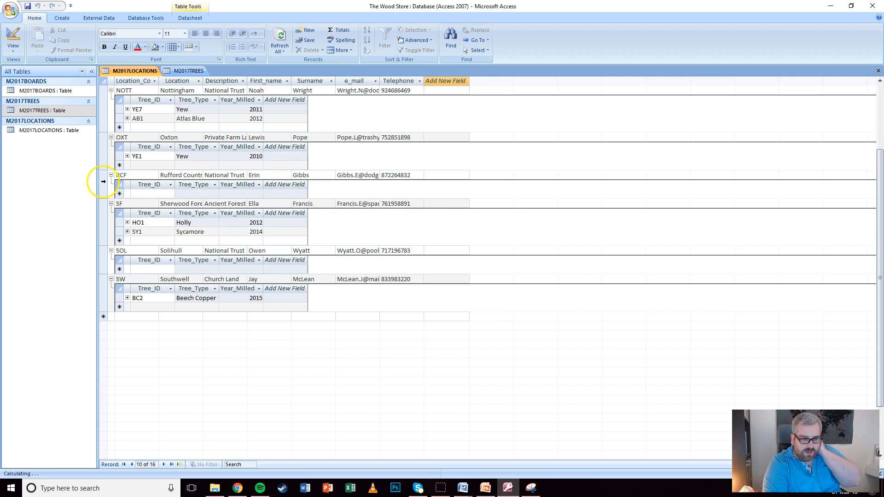
pyautogui.click(103, 176)
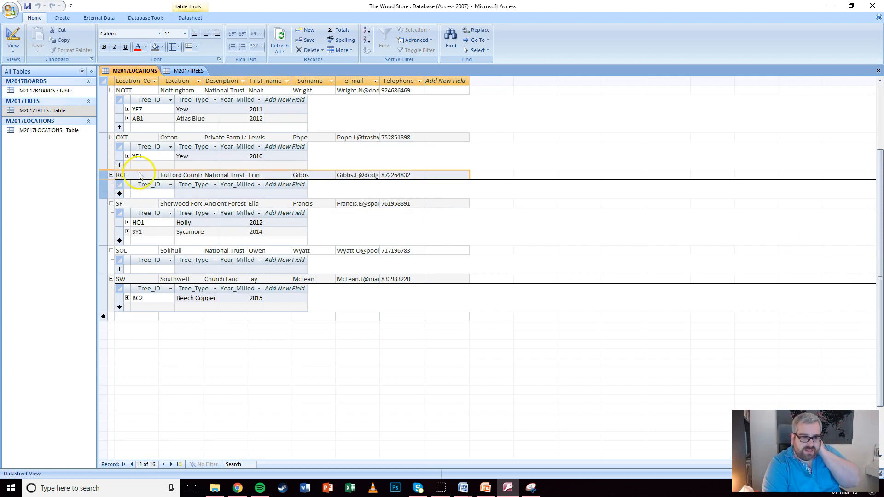
# Sort M2017TREES by Location_Code A to Z and review the codes on trees YE2–YE6
pyautogui.click(183, 71)
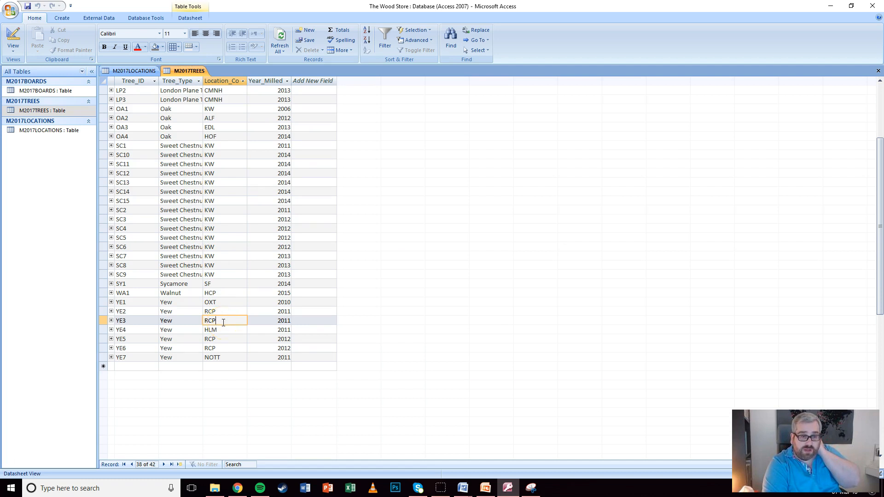
pyautogui.scroll(4, 254, 281)
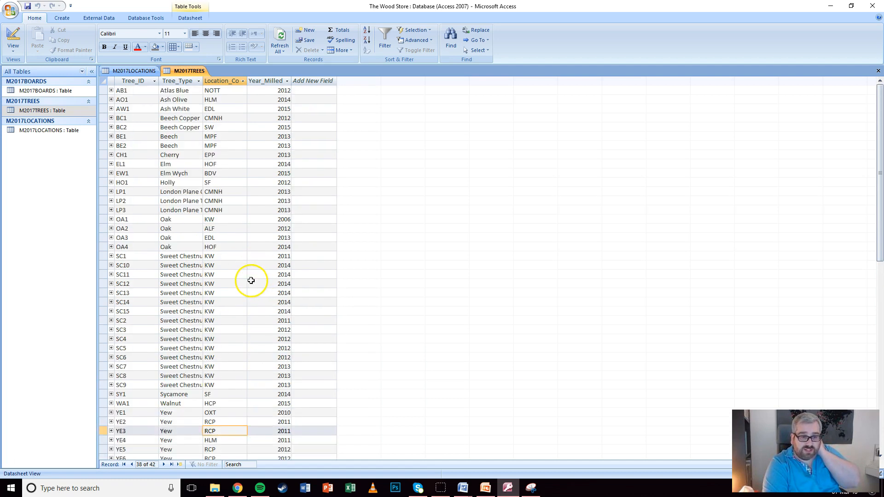
pyautogui.click(243, 81)
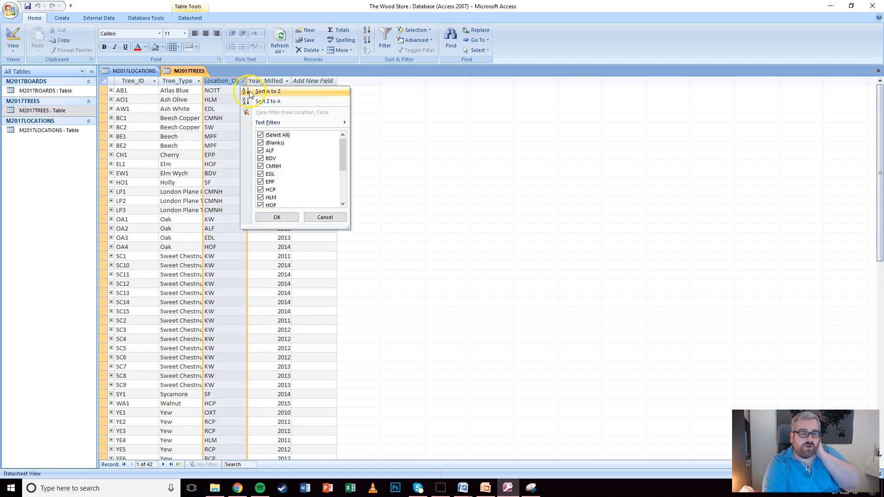
pyautogui.click(250, 92)
pyautogui.click(227, 219)
pyautogui.scroll(-5, 227, 216)
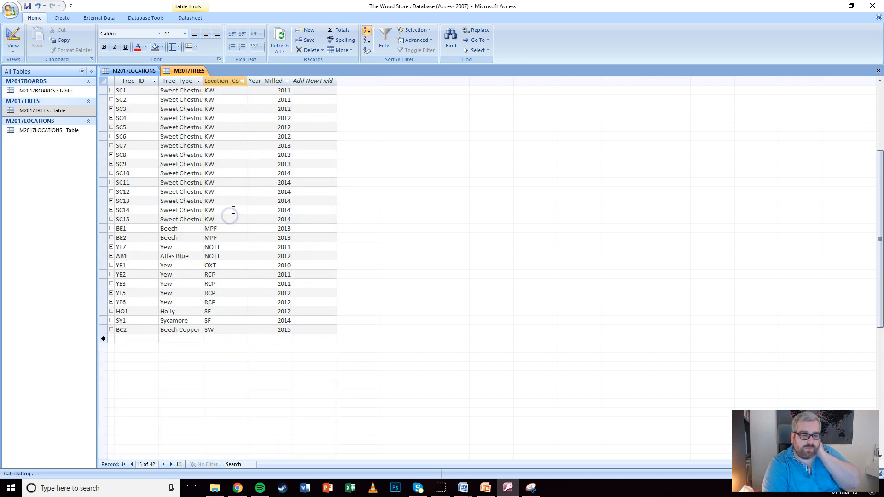
pyautogui.click(222, 276)
pyautogui.click(222, 285)
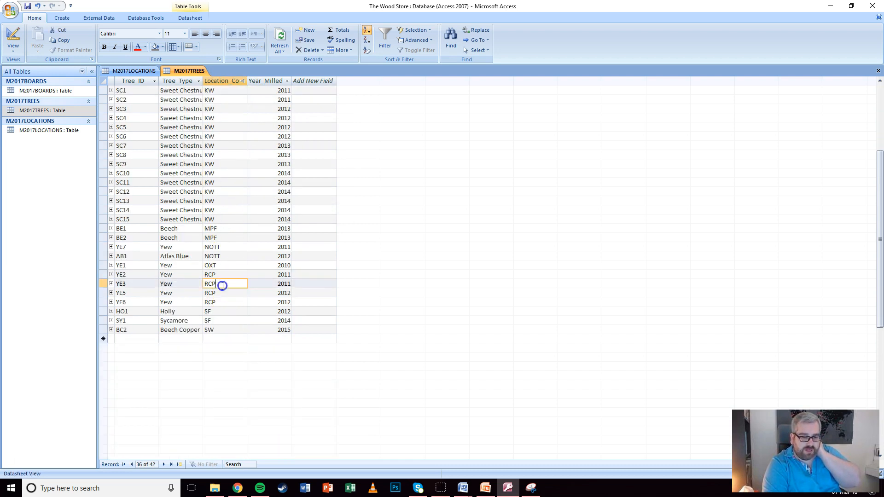
pyautogui.click(206, 293)
pyautogui.click(203, 301)
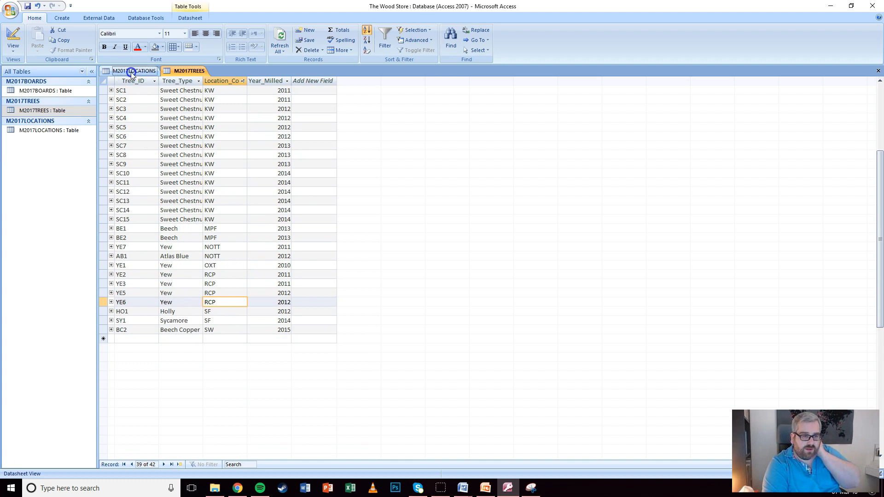
# Widen the Location column and correct location code RCF to RCP
pyautogui.click(134, 70)
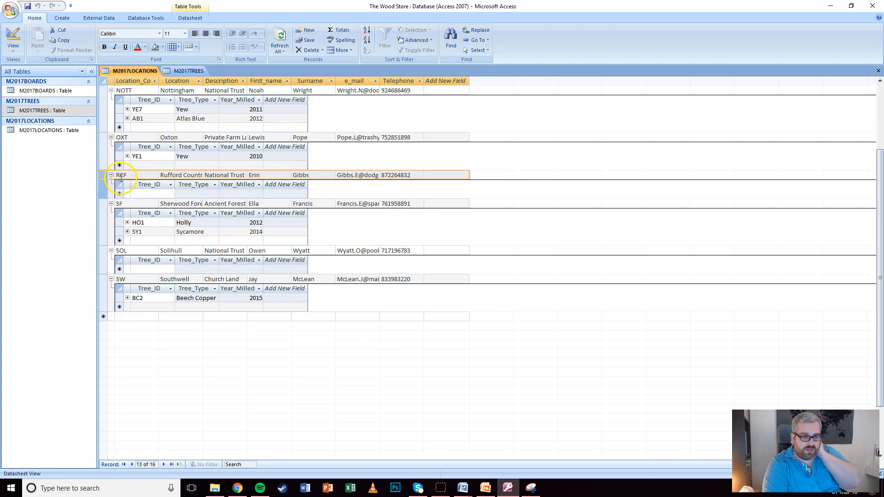
pyautogui.doubleClick(205, 81)
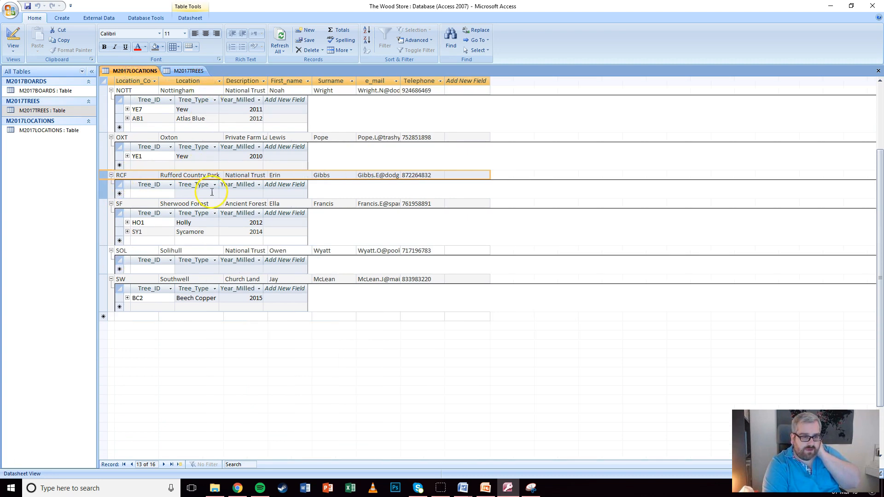
pyautogui.click(126, 175)
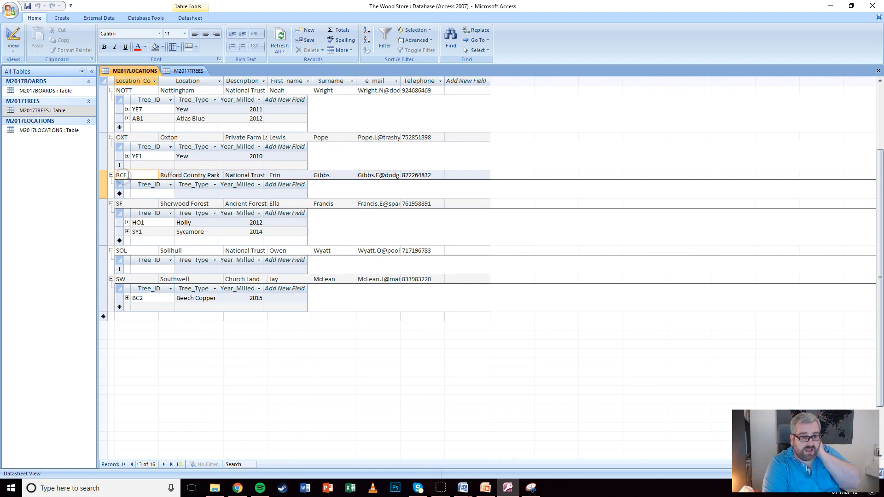
pyautogui.moveTo(125, 175); pyautogui.dragTo(124, 205)
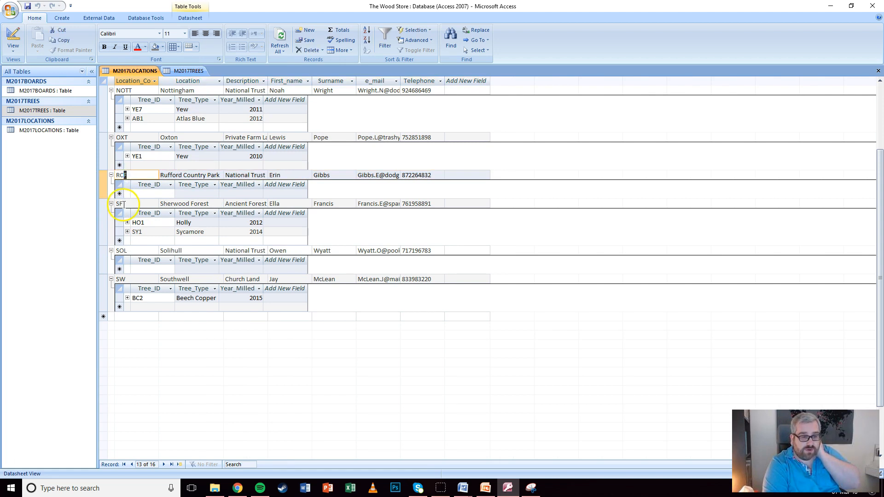
pyautogui.click(187, 71)
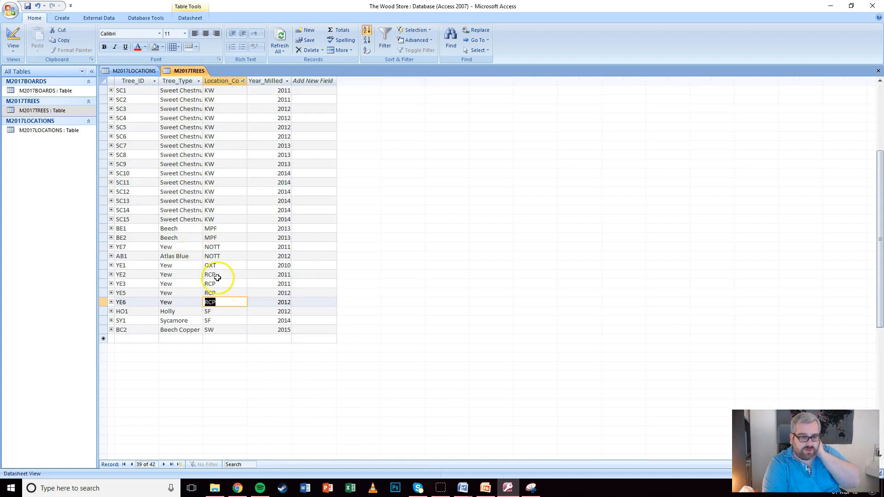
pyautogui.click(138, 72)
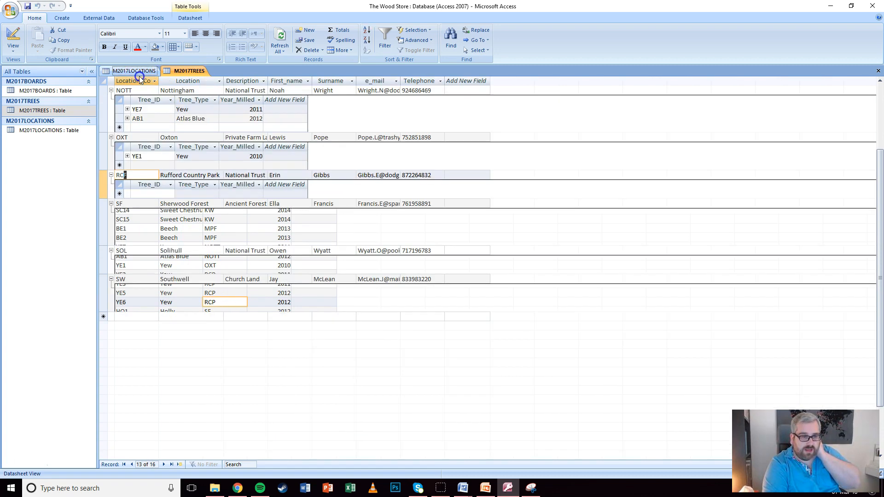
pyautogui.click(131, 175)
pyautogui.press('BackSpace')
pyautogui.write('P')
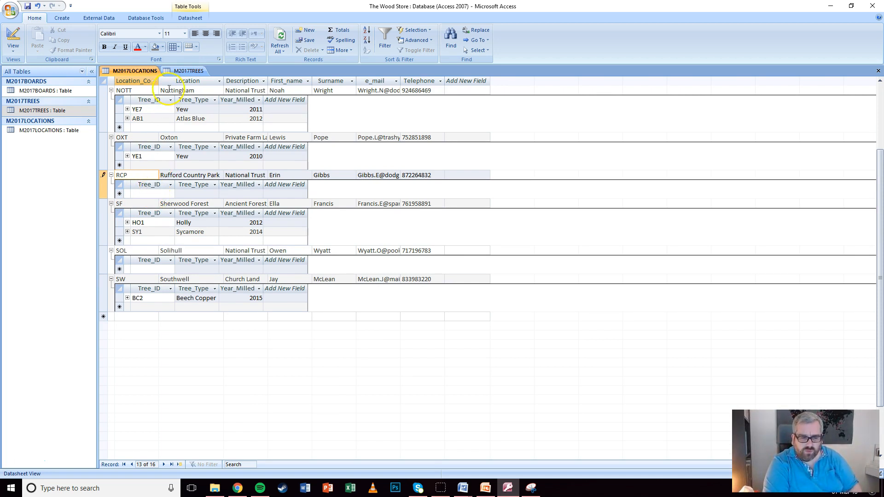
# Save the corrected RCP location record and confirm tree YE2 now shows RCP
pyautogui.click(183, 70)
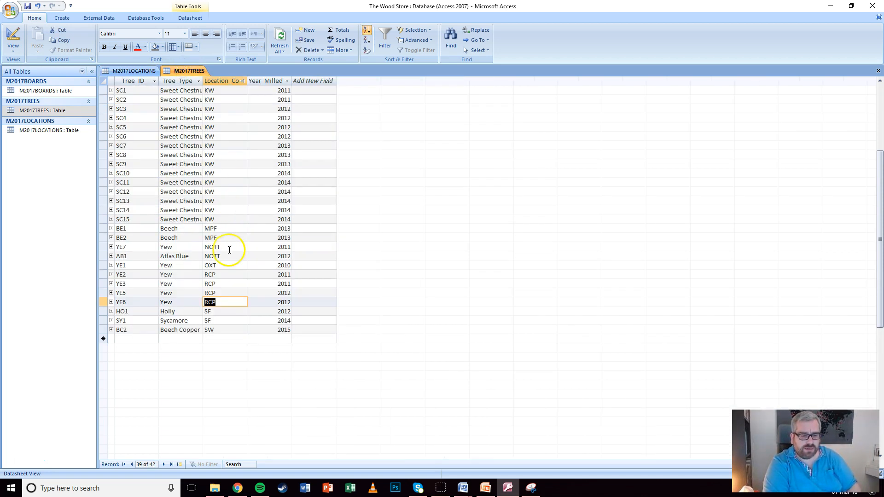
pyautogui.click(228, 311)
pyautogui.scroll(5, 234, 291)
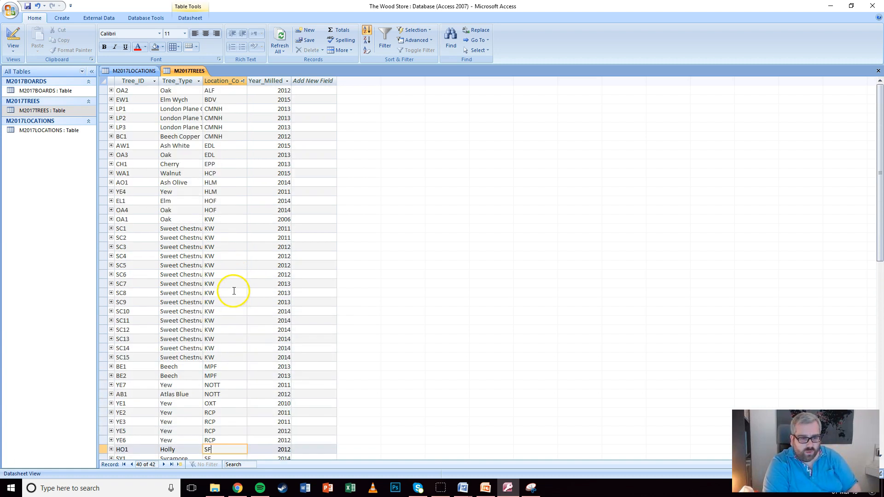
pyautogui.scroll(-5, 234, 291)
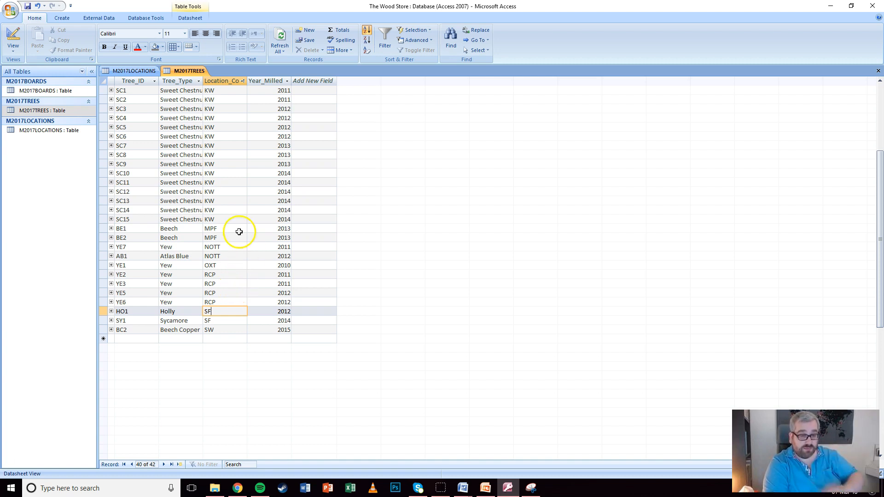
pyautogui.click(125, 70)
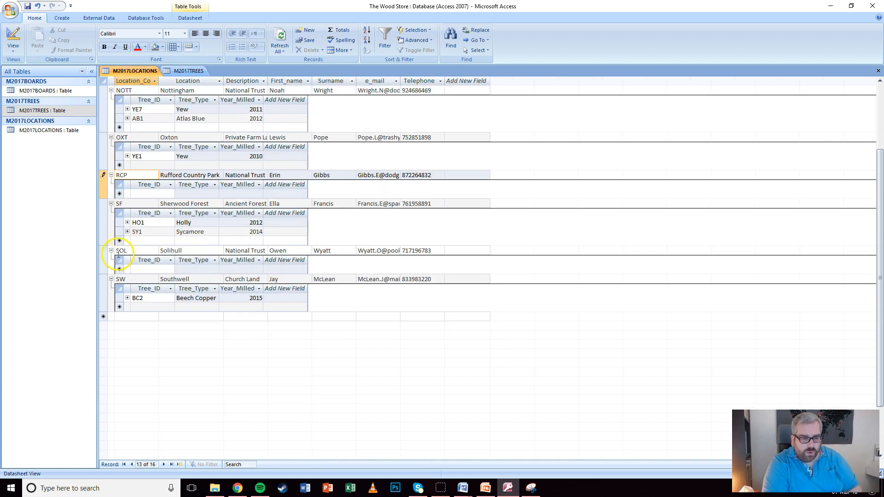
pyautogui.click(103, 255)
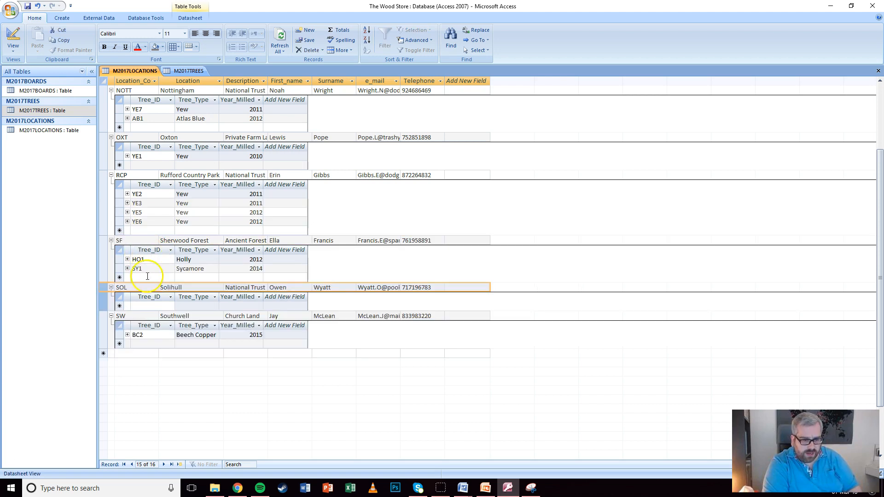
pyautogui.click(188, 72)
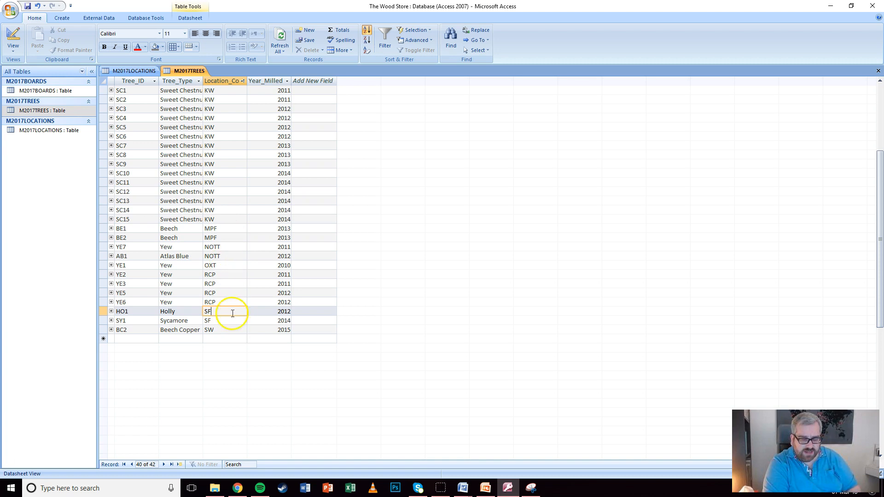
pyautogui.scroll(5, 236, 317)
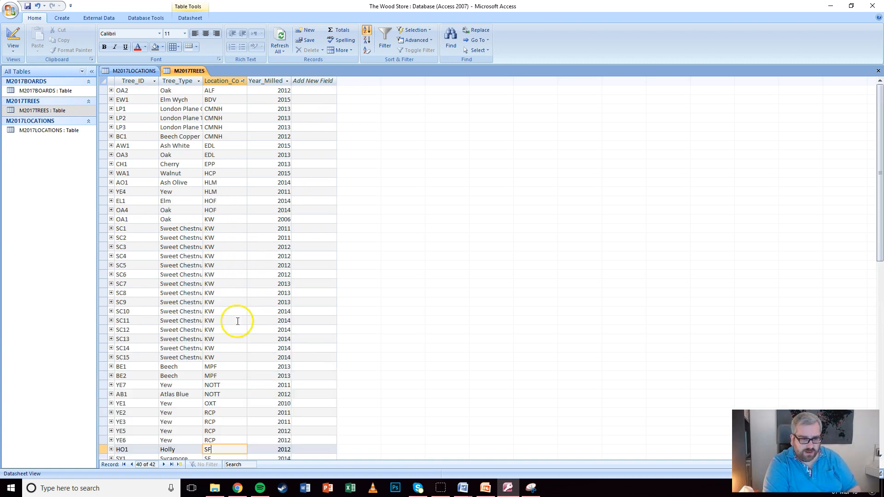
pyautogui.scroll(-6, 229, 173)
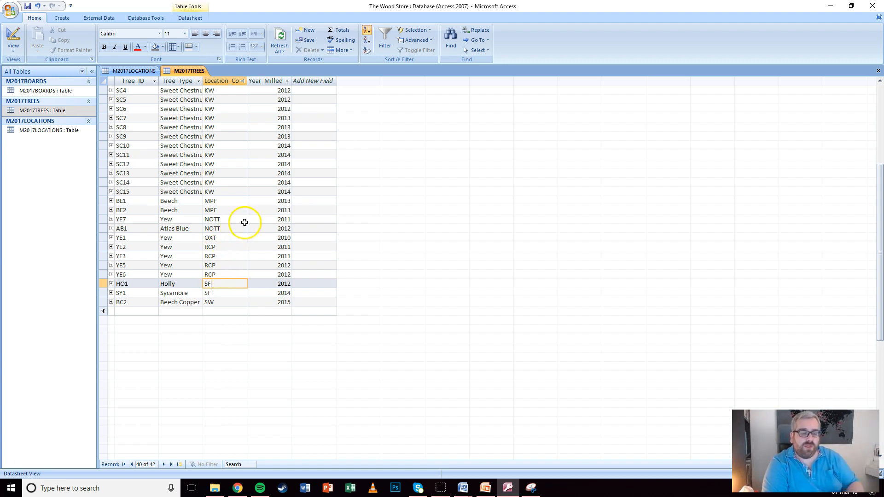
pyautogui.click(202, 248)
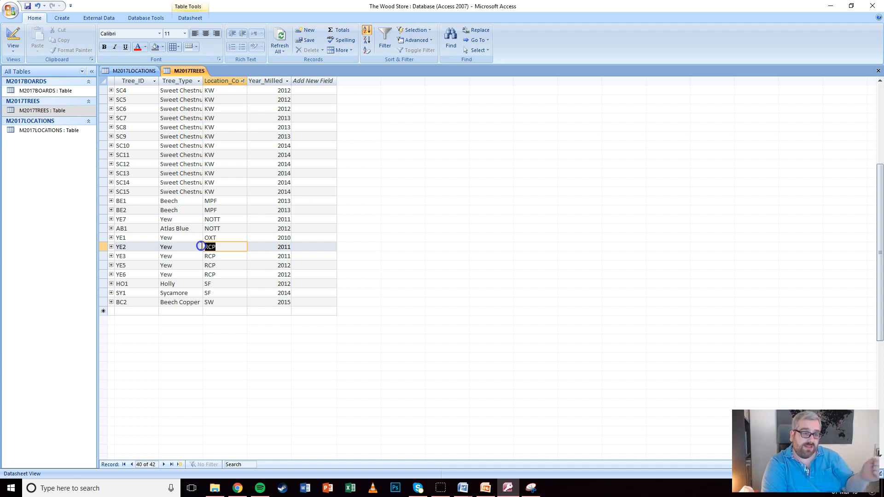
# Collapse the tree subdatasheets of every location, from SW back up through BDV and ALF
pyautogui.click(133, 71)
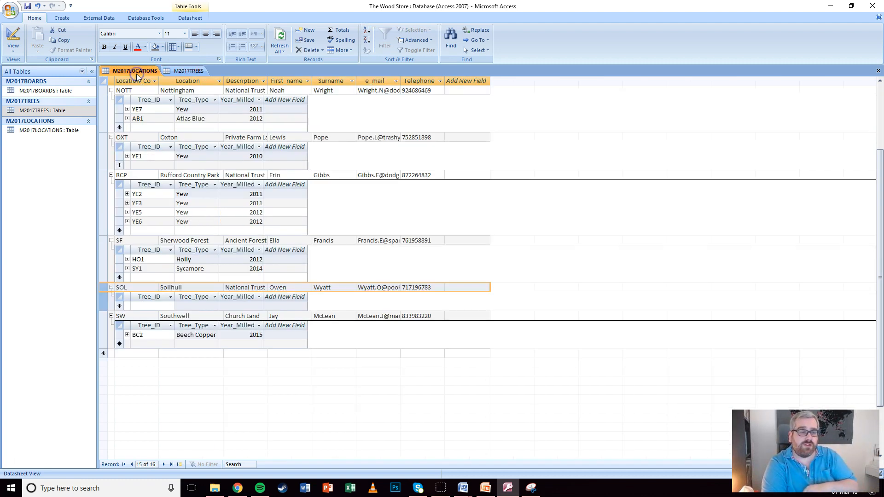
pyautogui.click(118, 304)
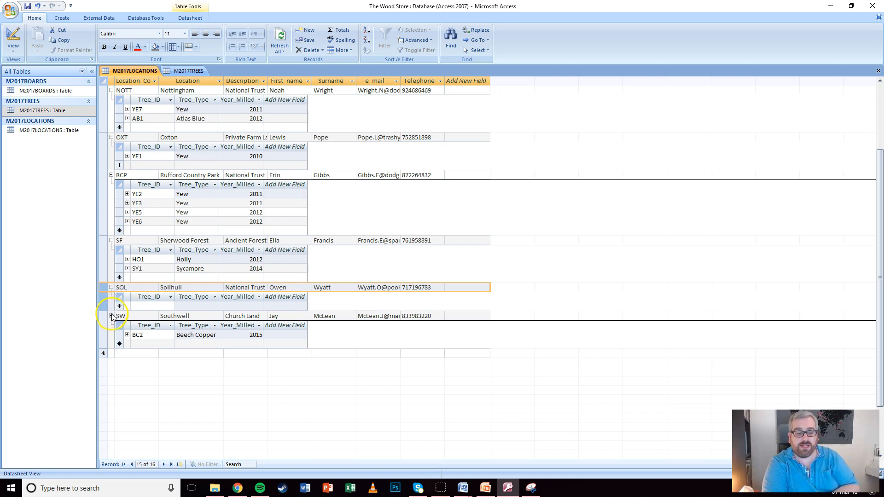
pyautogui.click(111, 316)
pyautogui.click(110, 288)
pyautogui.click(111, 241)
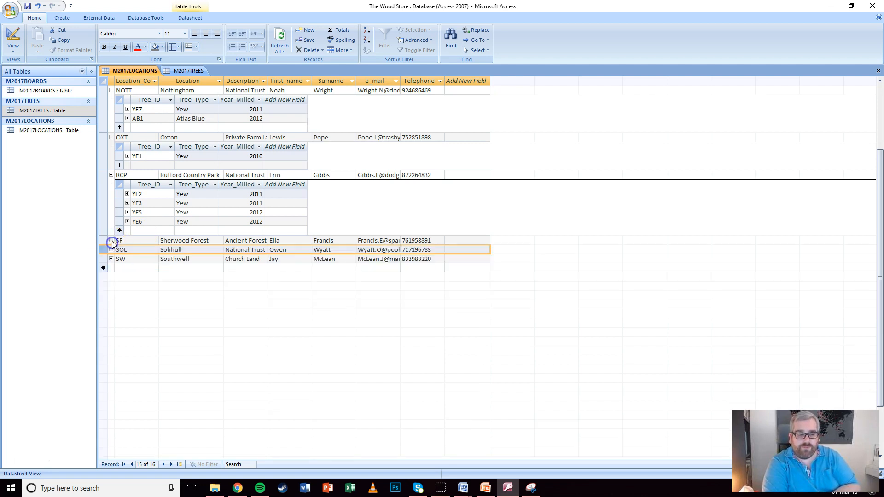
pyautogui.click(111, 176)
pyautogui.click(110, 138)
pyautogui.scroll(2, 110, 143)
pyautogui.scroll(-2, 113, 168)
pyautogui.scroll(1, 115, 203)
pyautogui.scroll(-1, 115, 209)
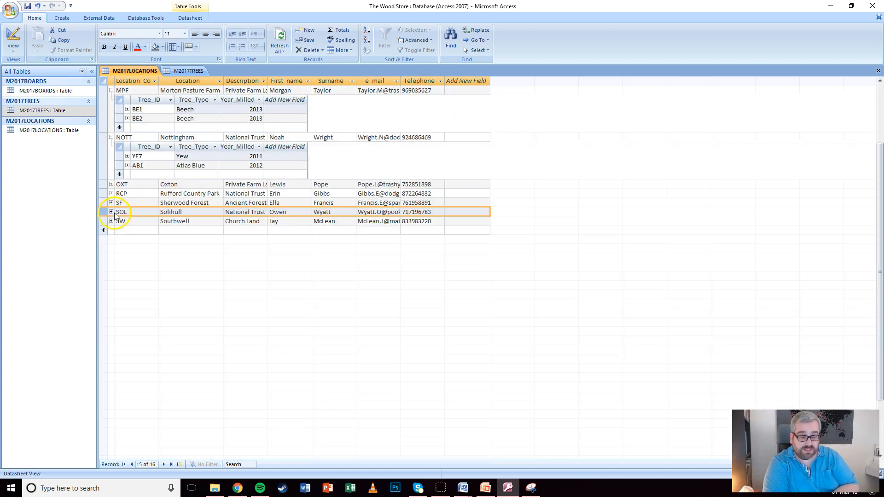
pyautogui.click(111, 137)
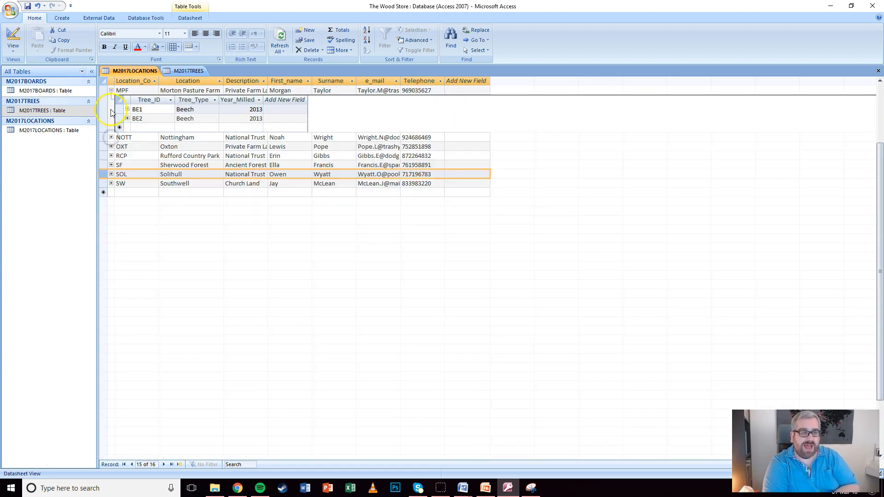
pyautogui.click(111, 90)
pyautogui.scroll(1, 114, 152)
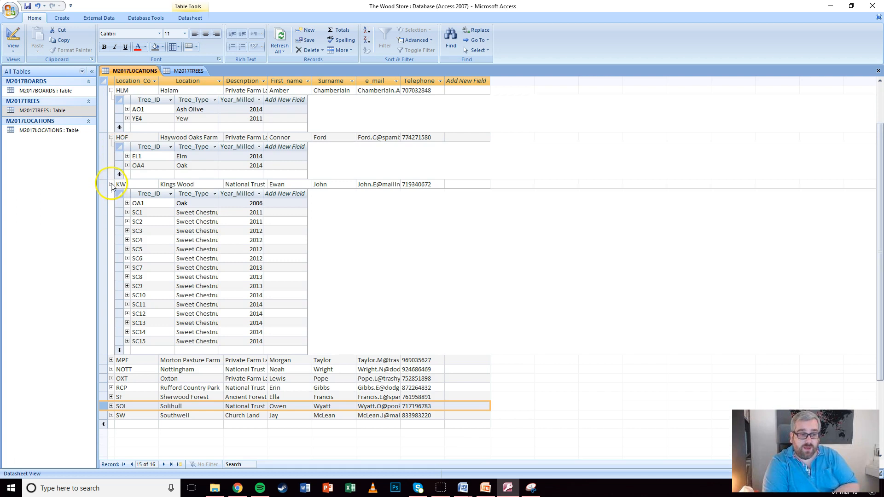
pyautogui.click(111, 184)
pyautogui.click(111, 137)
pyautogui.click(111, 90)
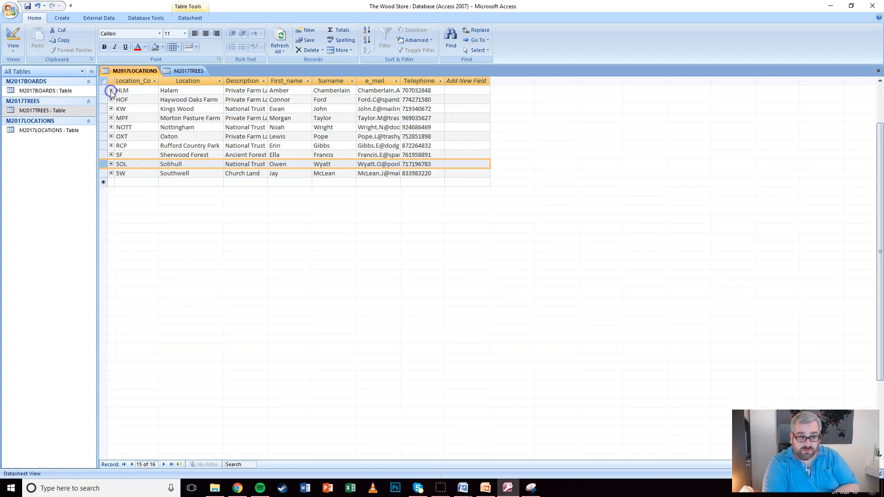
pyautogui.scroll(1, 111, 92)
pyautogui.click(110, 176)
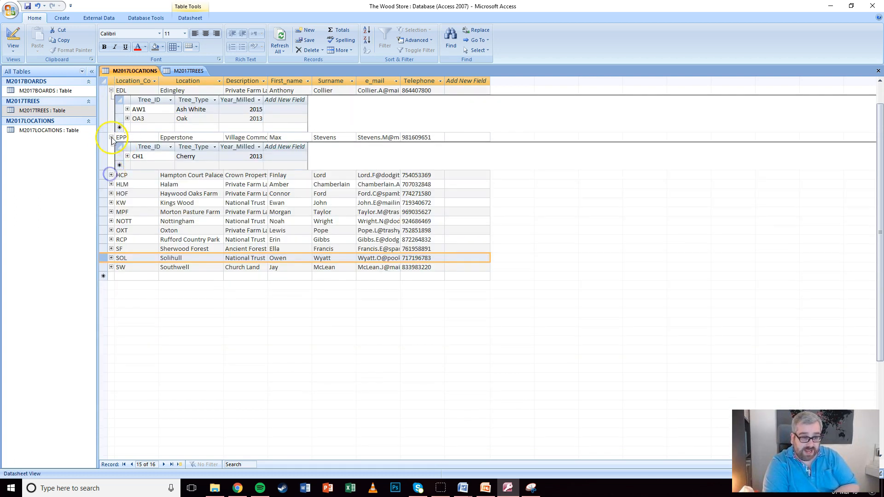
pyautogui.click(111, 137)
pyautogui.click(111, 90)
pyautogui.scroll(1, 118, 156)
pyautogui.click(111, 165)
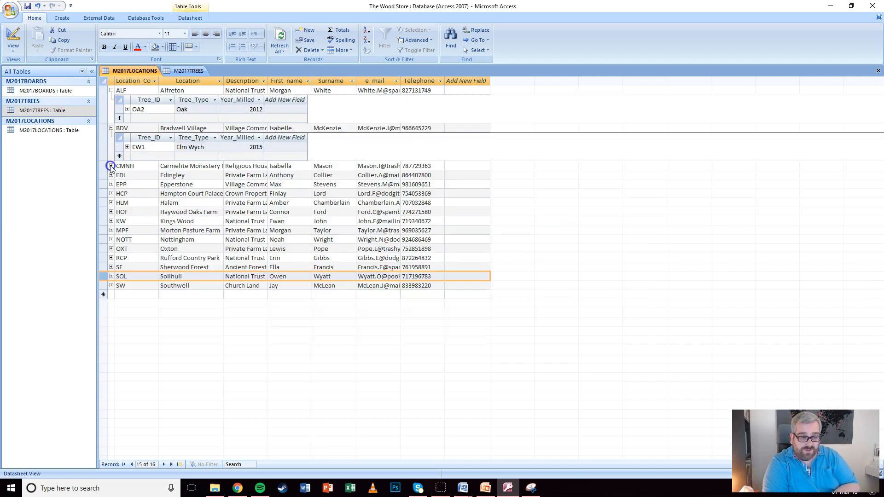
pyautogui.click(111, 128)
pyautogui.click(111, 90)
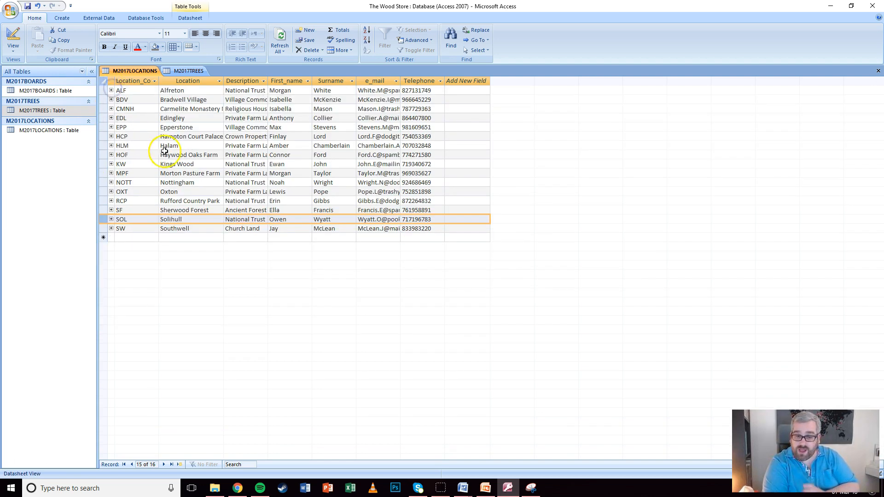
# AutoFit all M2017LOCATIONS columns to their full contents
pyautogui.moveTo(138, 81); pyautogui.dragTo(408, 90)
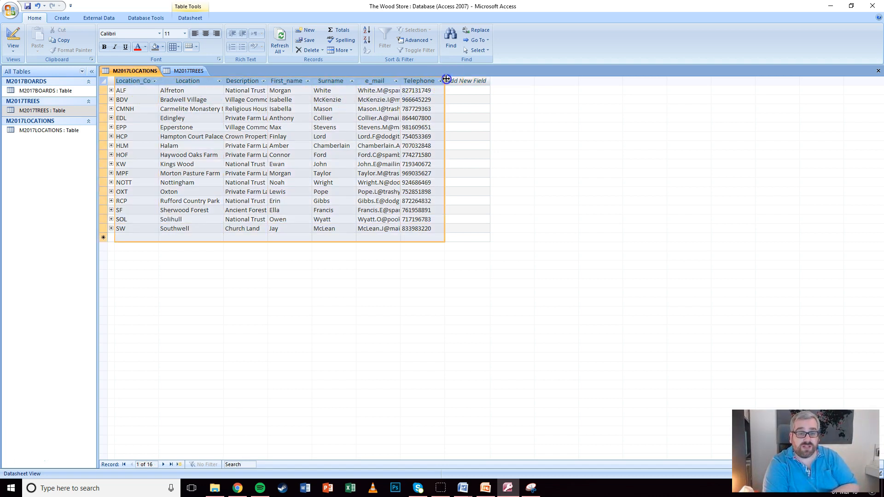
pyautogui.doubleClick(445, 81)
pyautogui.click(461, 136)
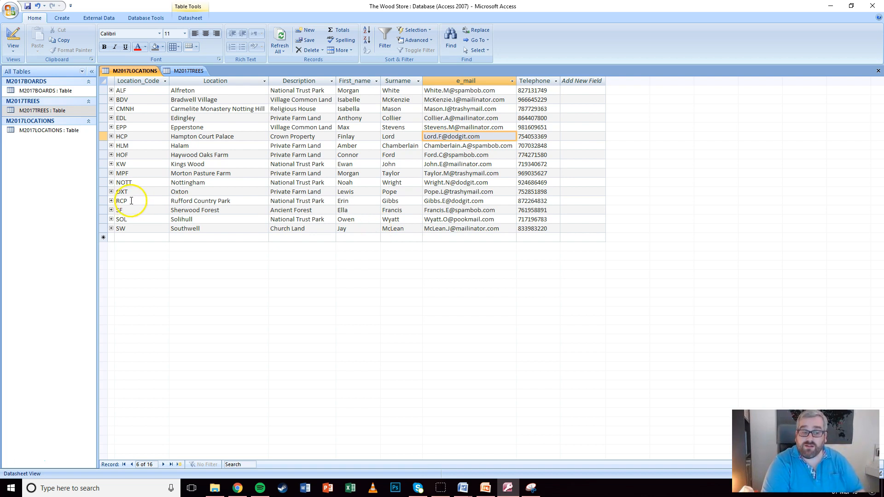
pyautogui.click(152, 82)
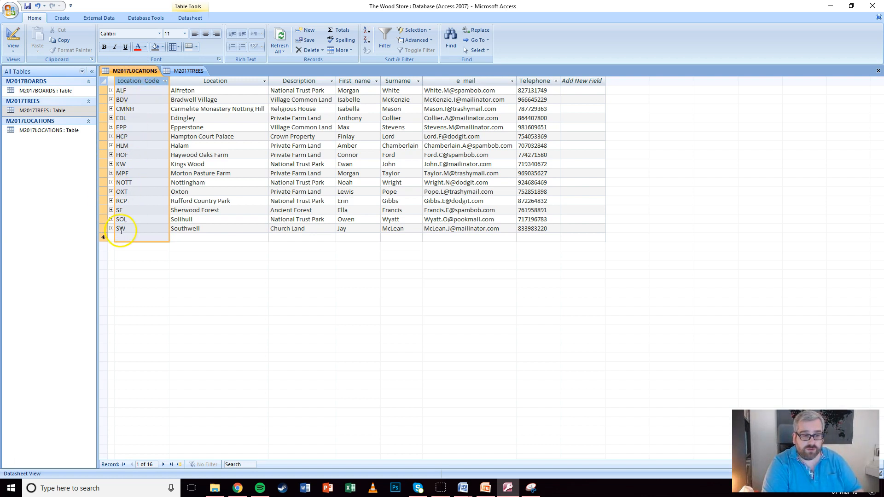
# Compare a tree's RCP code in M2017TREES with the RCP record in M2017LOCATIONS
pyautogui.click(189, 72)
pyautogui.click(224, 82)
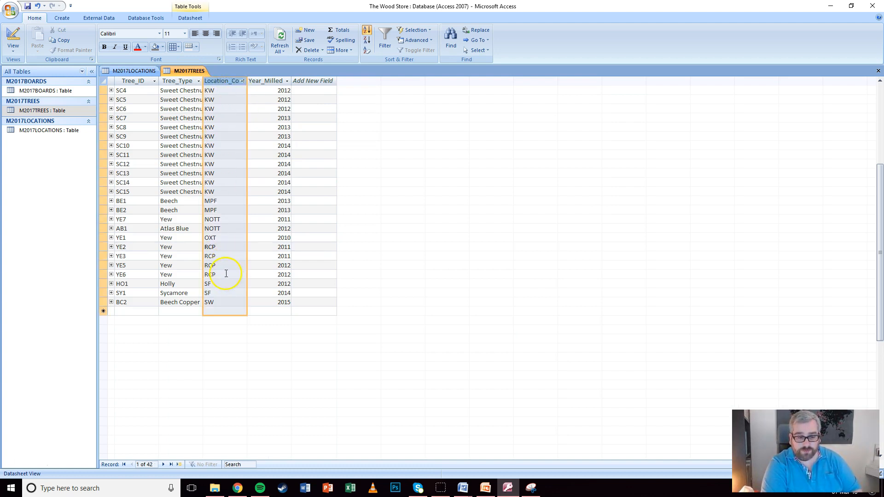
pyautogui.click(199, 275)
pyautogui.moveTo(219, 267); pyautogui.dragTo(203, 247)
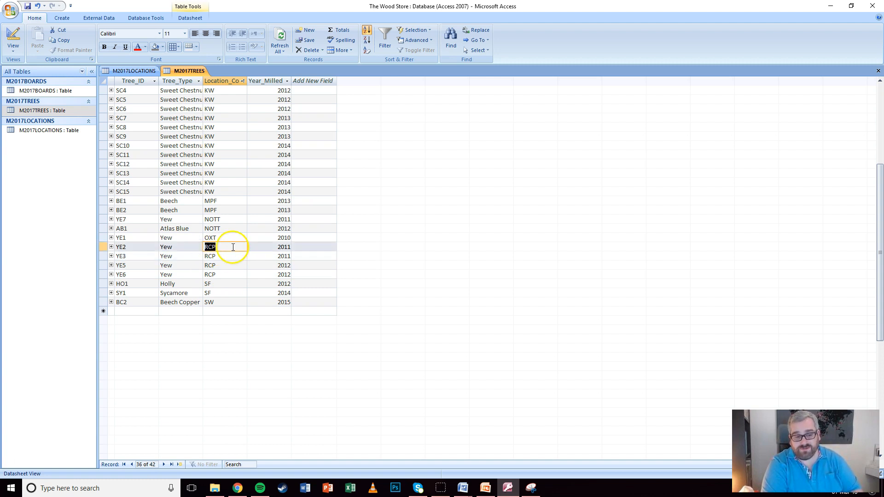
pyautogui.click(130, 71)
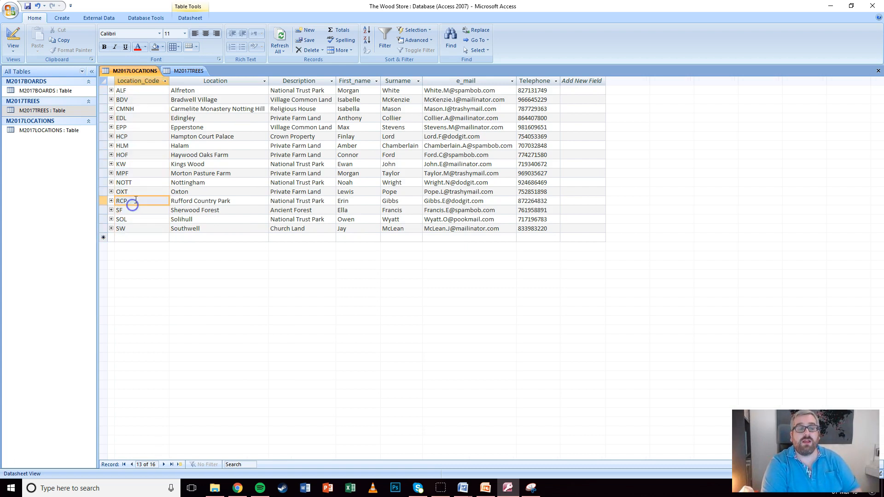
pyautogui.moveTo(127, 201); pyautogui.dragTo(104, 200)
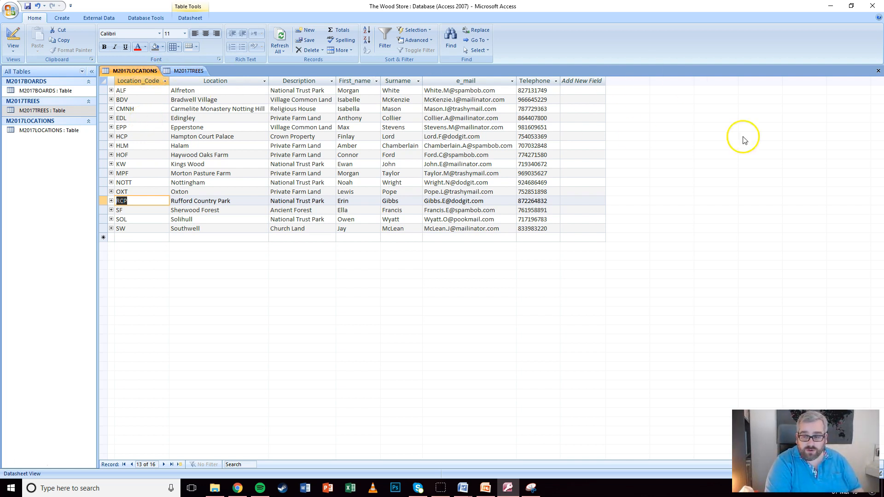
# Close M2017LOCATIONS and M2017TREES, saving their layout changes
pyautogui.click(878, 71)
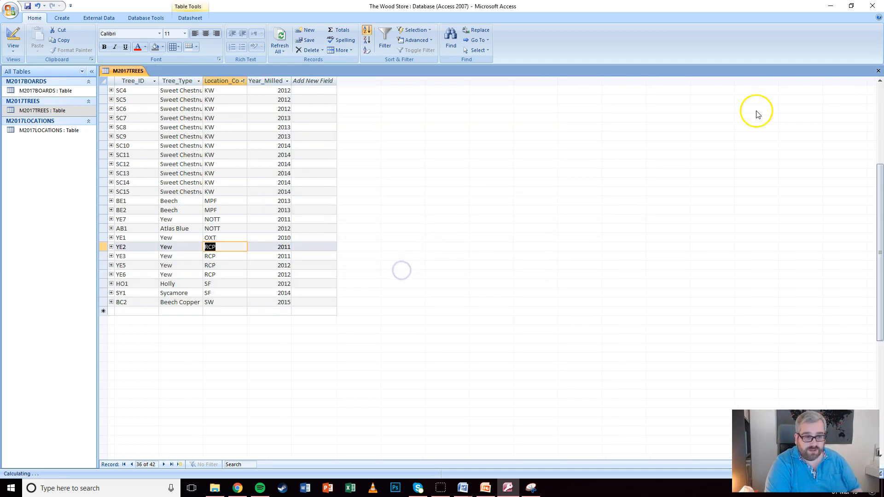
pyautogui.click(877, 71)
pyautogui.click(408, 267)
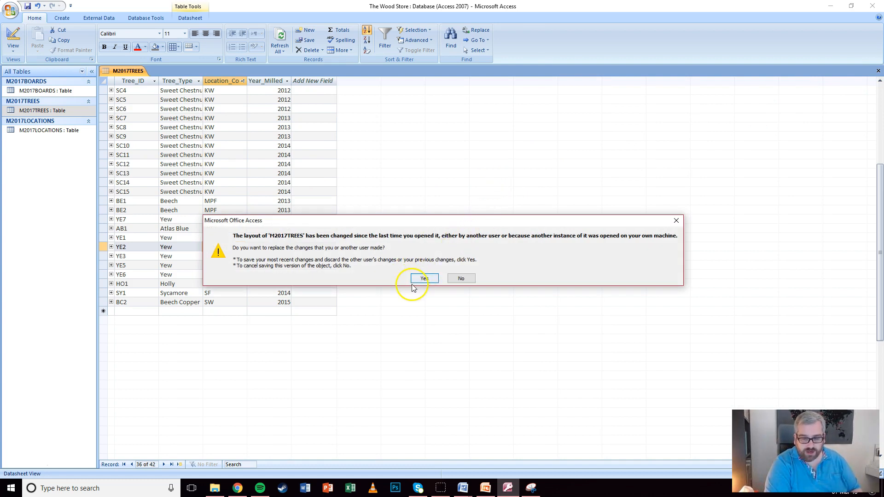
pyautogui.click(419, 279)
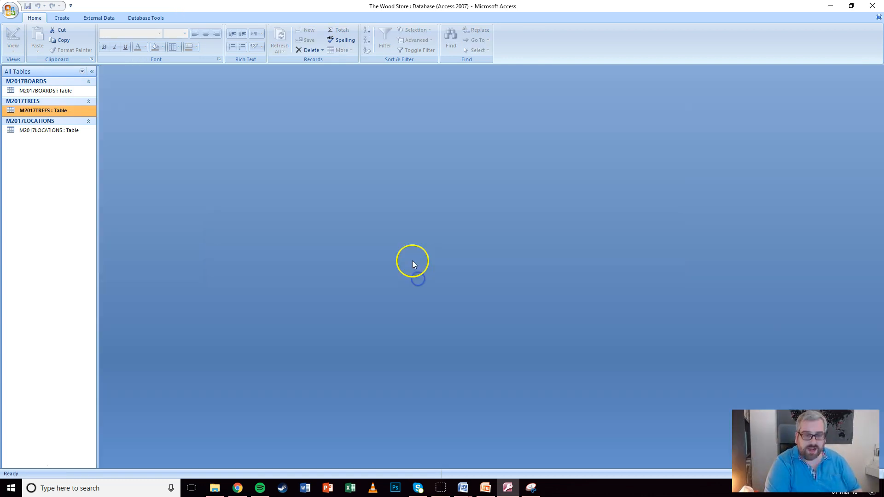
# Enforce referential integrity on the Location_Code link between M2017LOCATIONS and M2017TREES
pyautogui.click(146, 18)
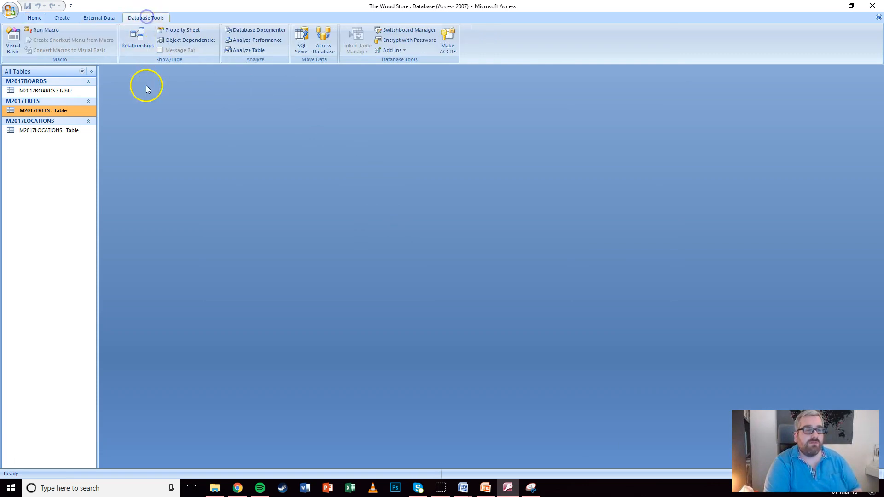
pyautogui.click(138, 38)
pyautogui.moveTo(334, 89); pyautogui.dragTo(362, 92)
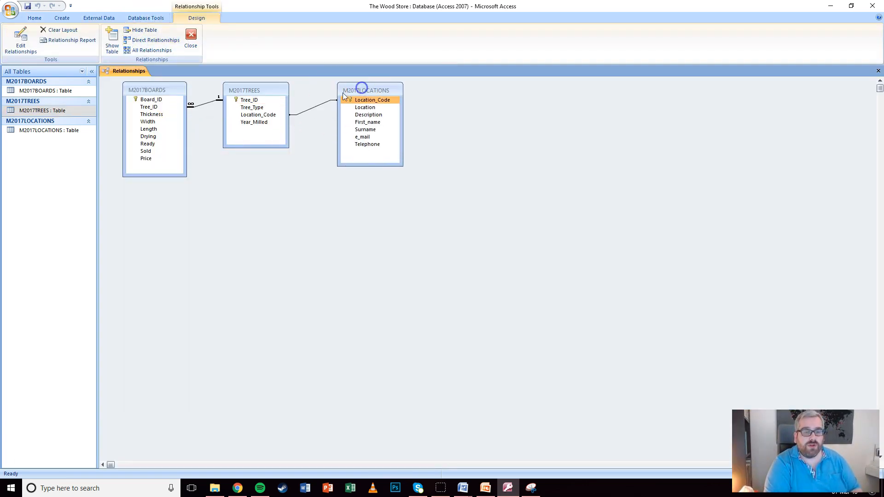
pyautogui.doubleClick(316, 109)
pyautogui.click(371, 188)
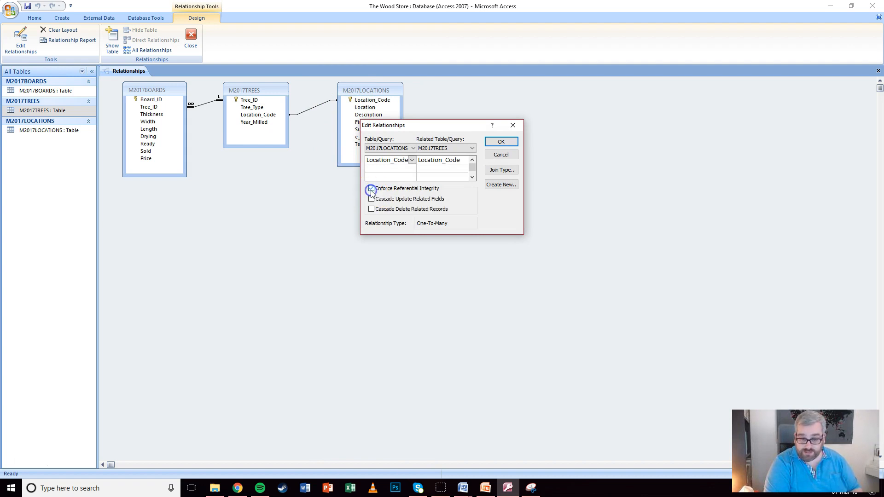
pyautogui.click(500, 142)
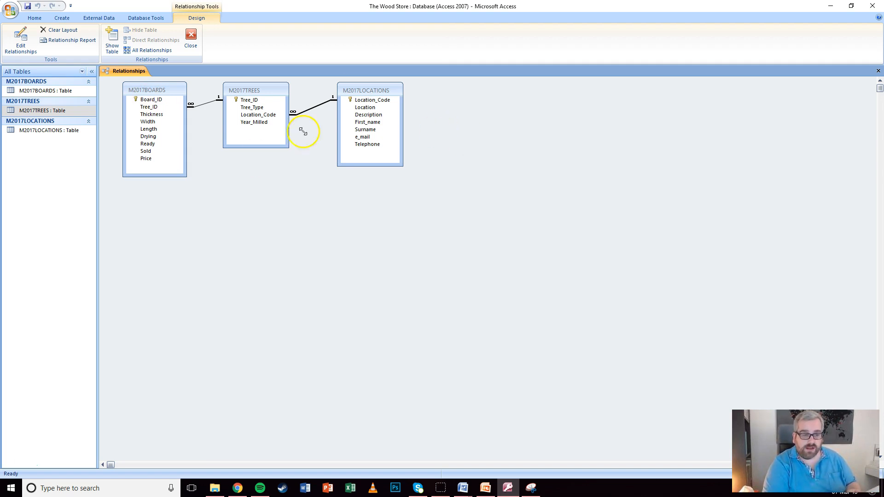
# Snip the relationships diagram around the three linked tables with Snipping Tool
pyautogui.click(397, 144)
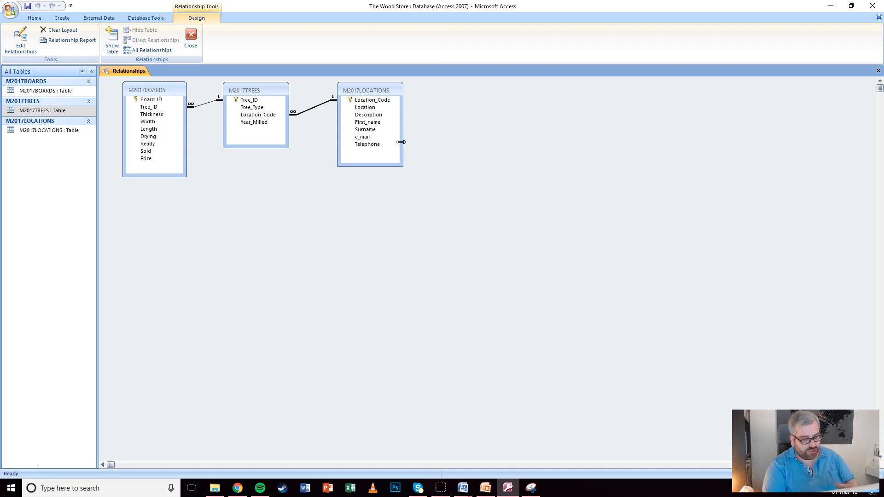
pyautogui.click(530, 488)
pyautogui.click(64, 34)
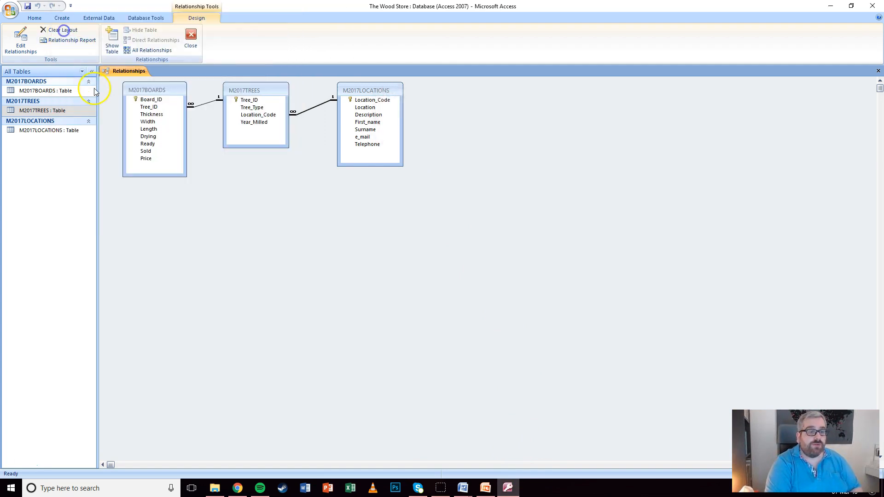
pyautogui.moveTo(113, 78); pyautogui.dragTo(418, 188)
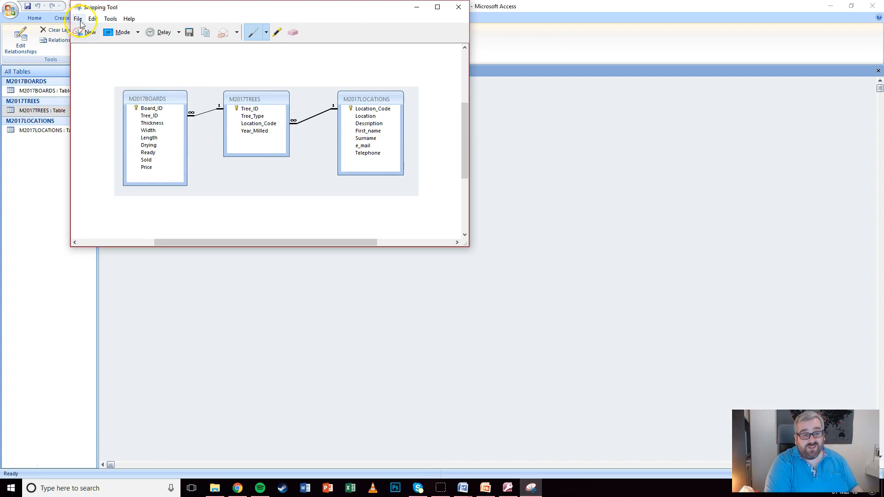
pyautogui.click(416, 7)
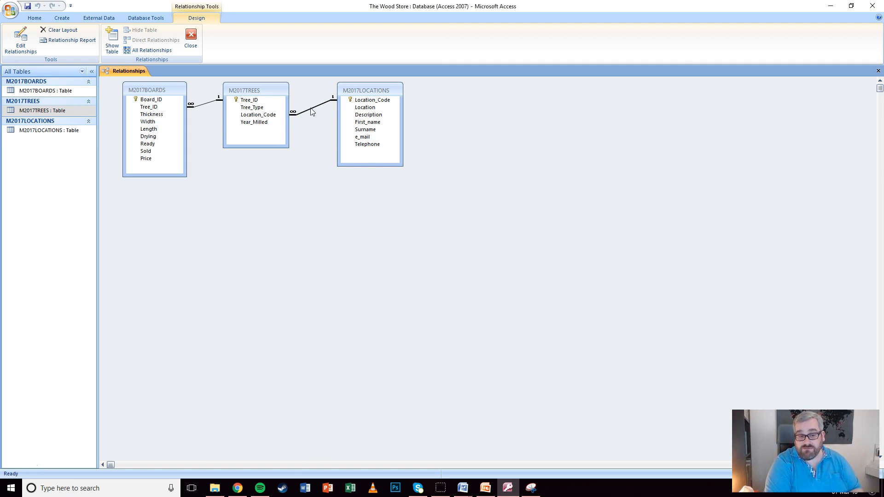
pyautogui.click(324, 223)
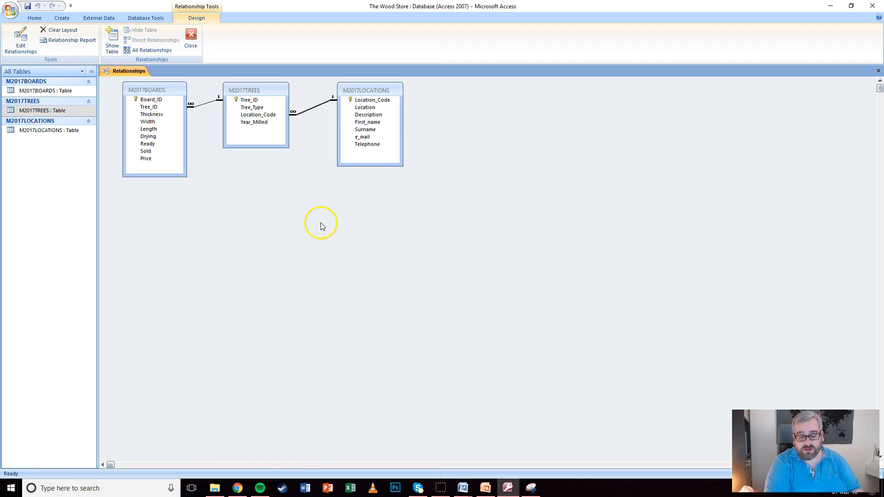
# In EVIDENCE1234.docx, delete the blank lines below the locations table to pull Evidence 5 up
pyautogui.moveTo(463, 487)
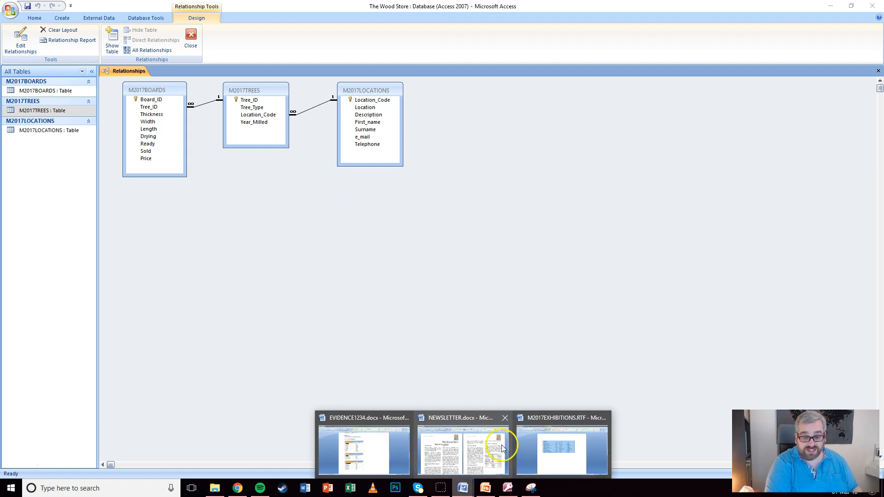
pyautogui.moveTo(502, 448)
pyautogui.click(381, 440)
pyautogui.scroll(-6, 381, 267)
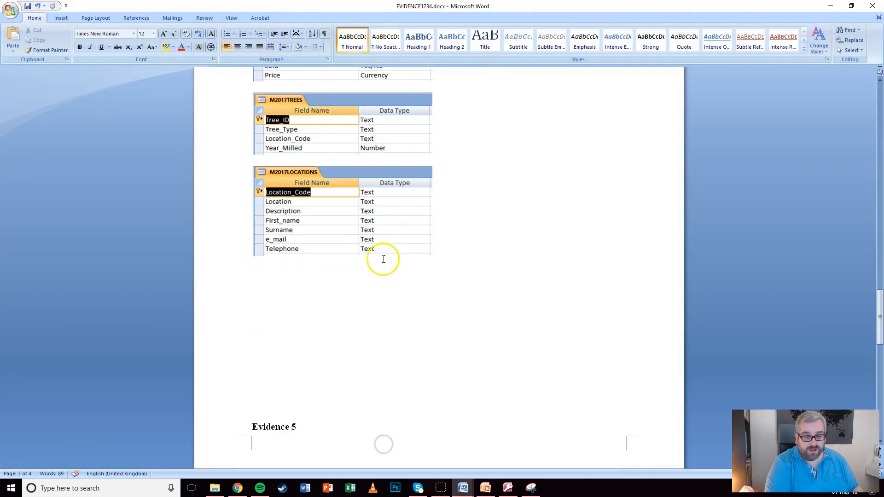
pyautogui.click(328, 274)
pyautogui.press('Delete')
pyautogui.press('Delete')
pyautogui.press('Delete')
pyautogui.press('Delete')
pyautogui.press('Delete')
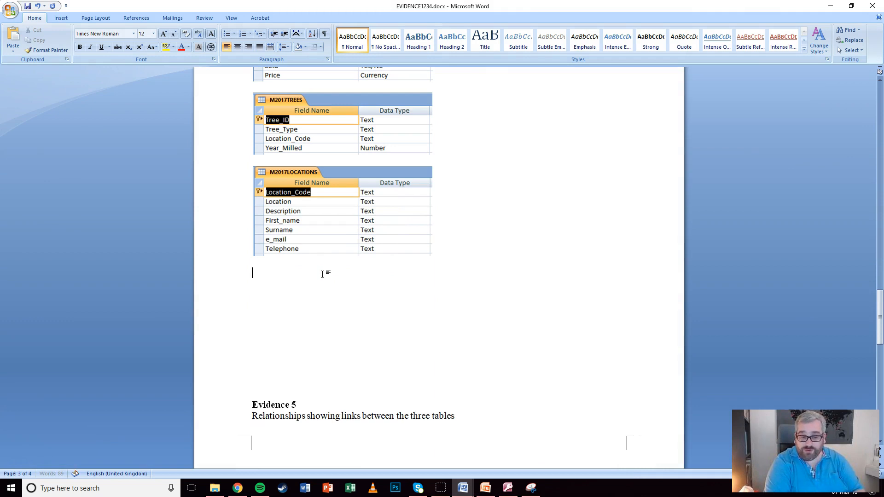
pyautogui.press('Delete')
pyautogui.press('Delete')
pyautogui.press('Delete')
pyautogui.press('Delete')
pyautogui.press('Delete')
pyautogui.press('Delete')
pyautogui.press('Delete')
pyautogui.press('Delete')
pyautogui.press('Delete')
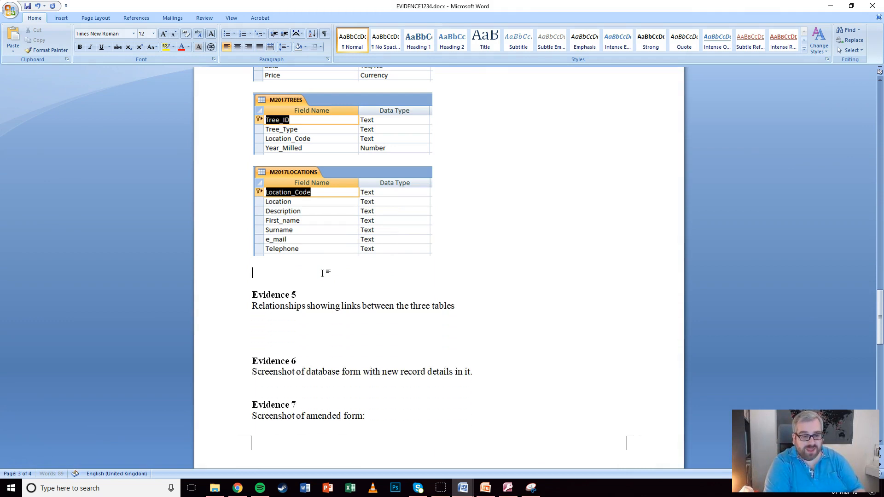
# Paste the relationships screenshot under Evidence 5 and remove the empty line above Evidence 6
pyautogui.click(290, 302)
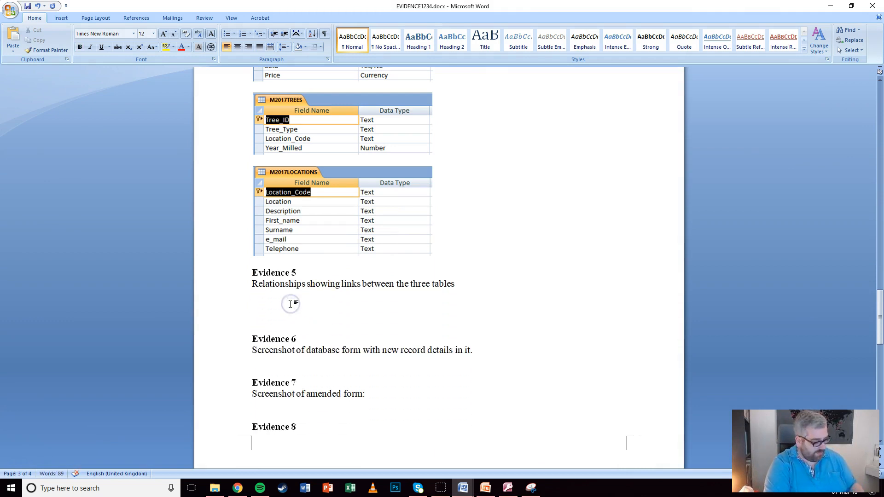
pyautogui.hotkey('ctrl', 'v')
pyautogui.click(413, 341)
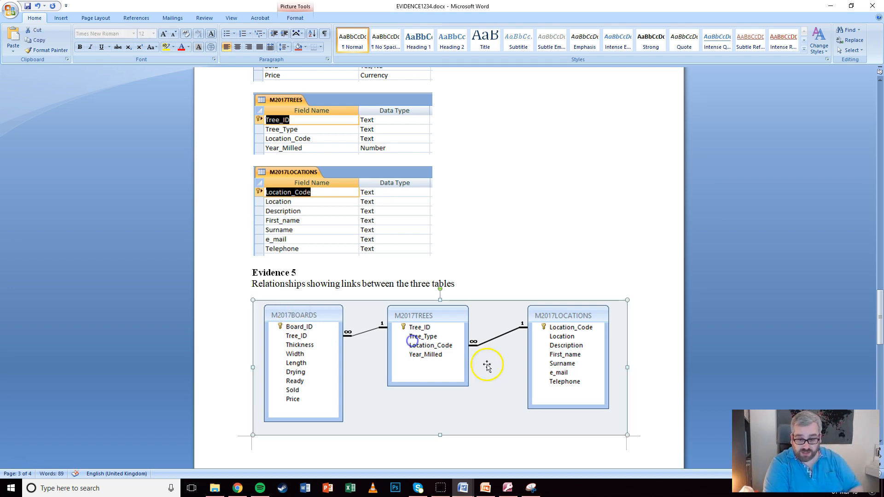
pyautogui.click(637, 392)
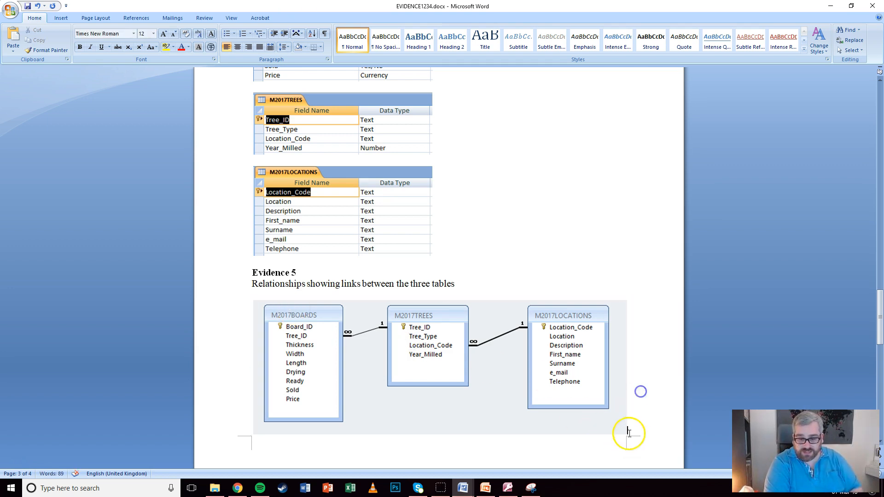
pyautogui.scroll(-5, 489, 338)
pyautogui.click(280, 388)
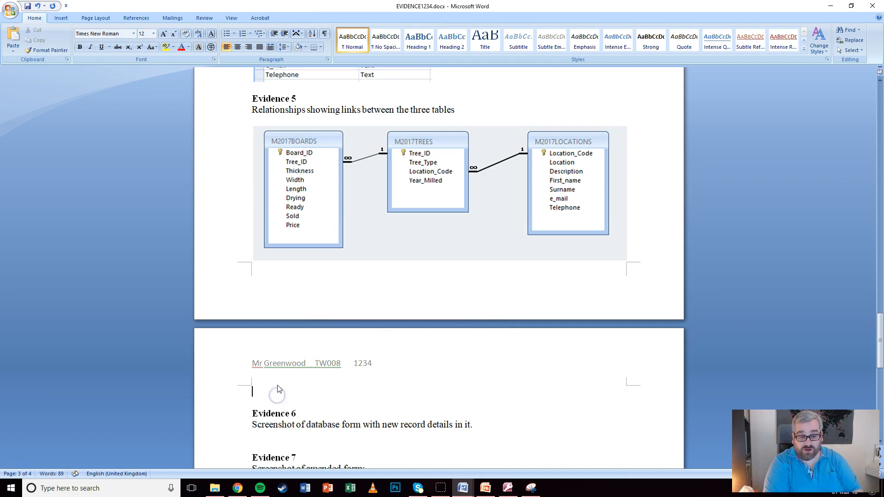
pyautogui.press('Delete')
pyautogui.press('Delete')
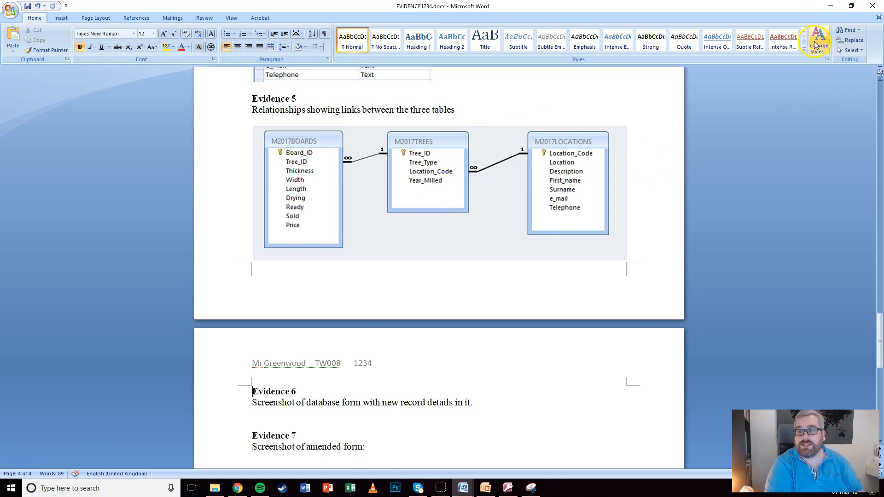
# Save and close the relationships diagram, then create a new form from M2017TREES
pyautogui.click(830, 6)
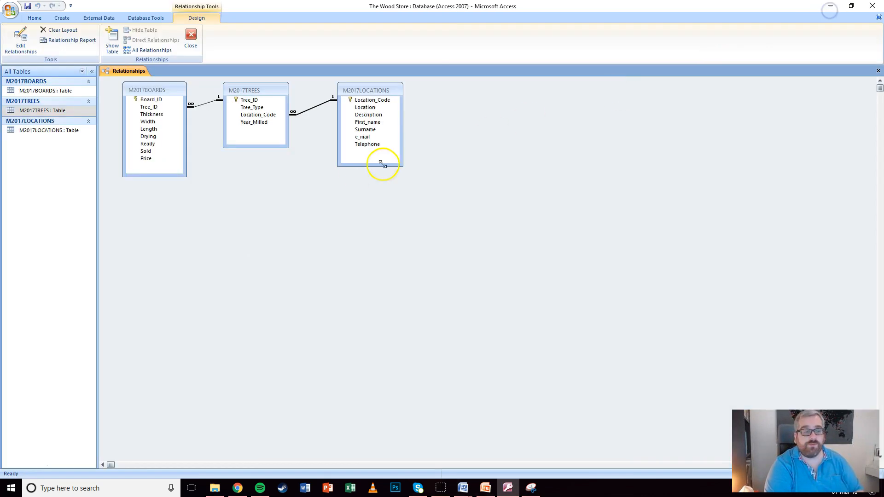
pyautogui.click(877, 70)
pyautogui.click(402, 272)
pyautogui.click(34, 110)
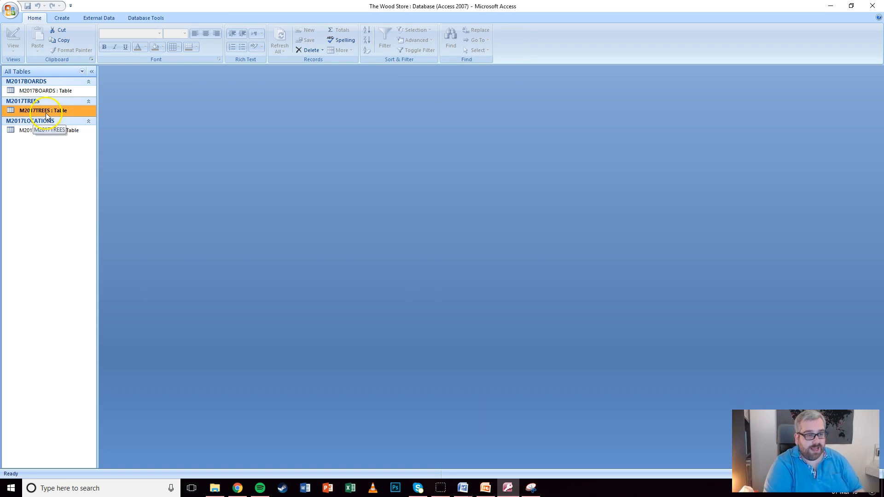
pyautogui.click(63, 18)
pyautogui.click(114, 41)
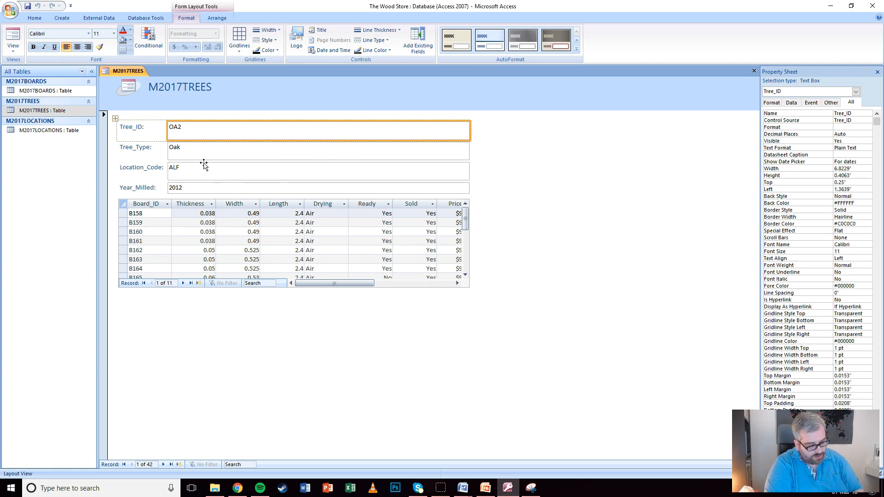
pyautogui.click(244, 202)
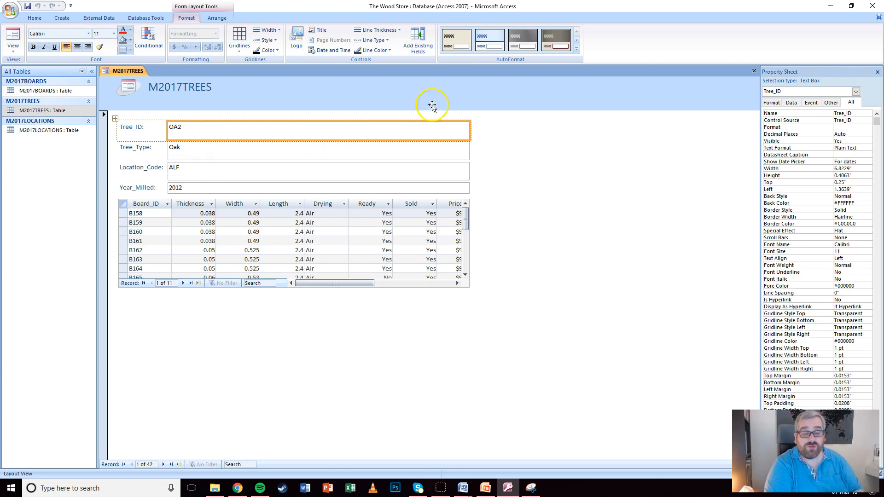
# Close the Property Sheet, switch the form to Form View, and try its fields
pyautogui.click(877, 71)
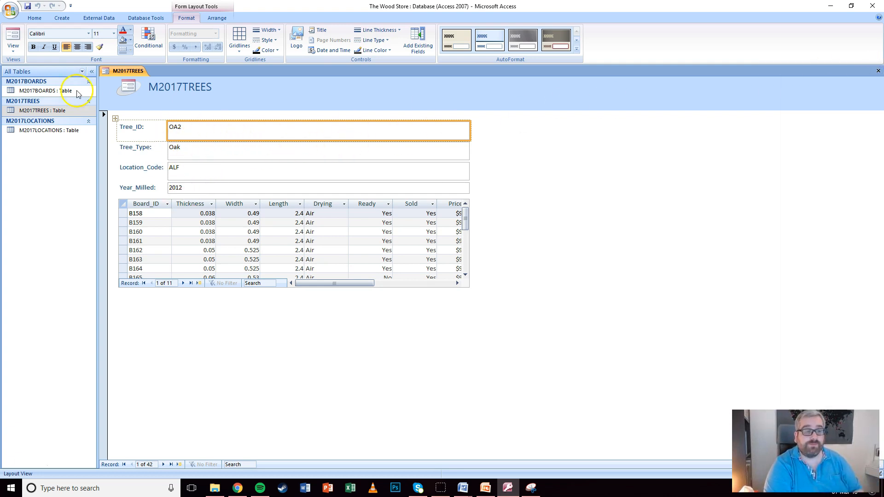
pyautogui.click(13, 48)
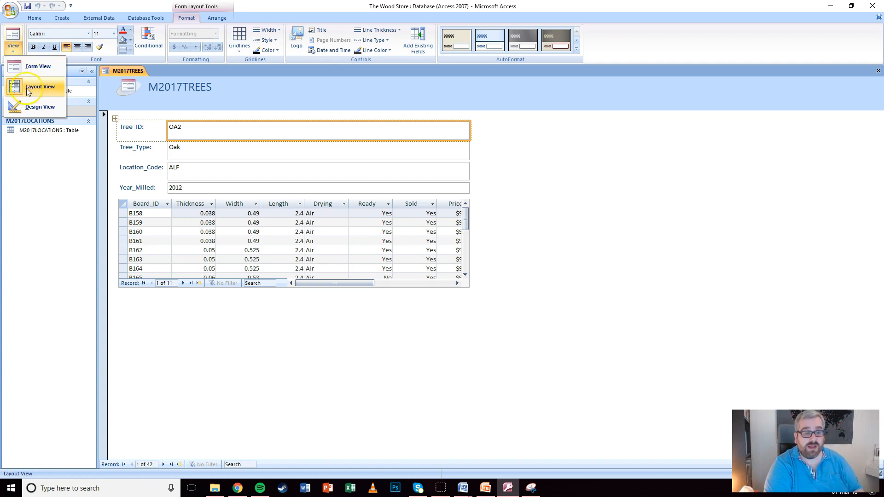
pyautogui.click(19, 68)
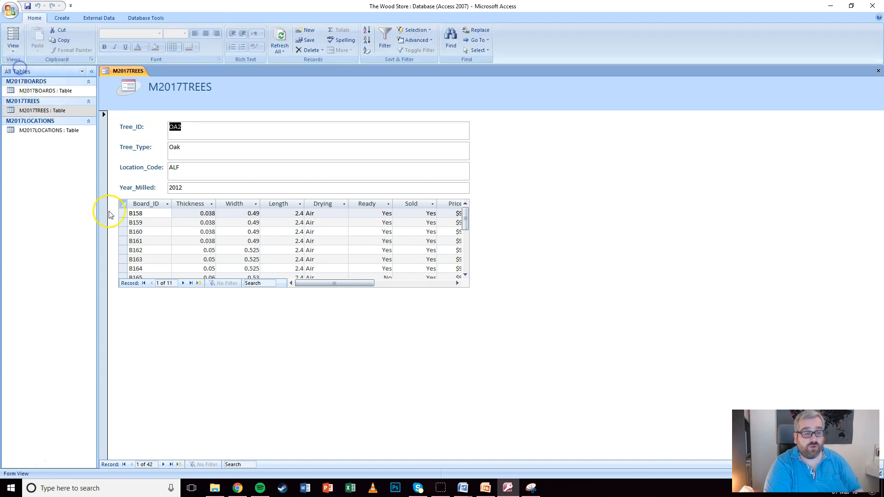
pyautogui.click(185, 131)
pyautogui.click(182, 152)
pyautogui.click(185, 171)
pyautogui.click(185, 192)
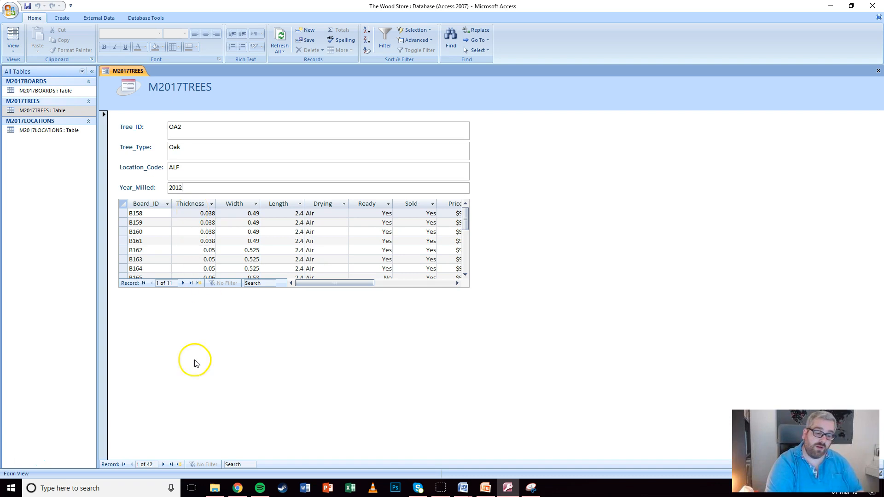
# Add a new tree record CL1, Cedar of Lebanon, location SOL, 2014
pyautogui.click(180, 464)
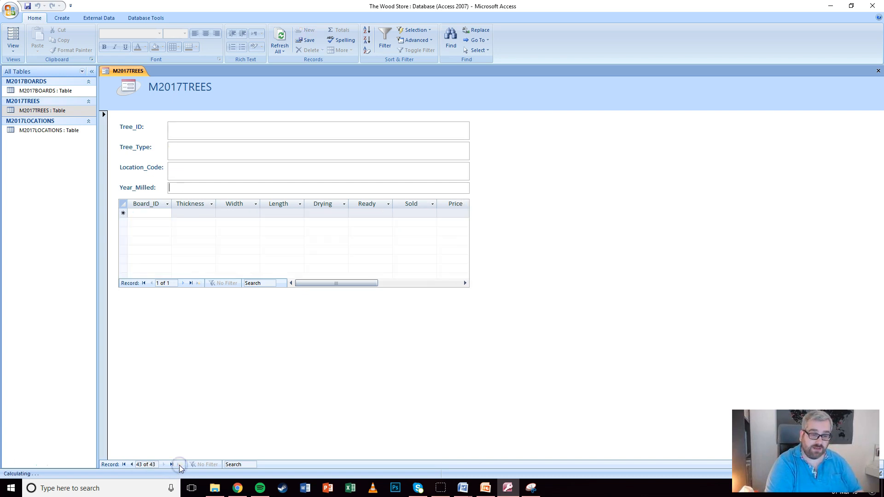
pyautogui.click(196, 128)
pyautogui.write('CL1')
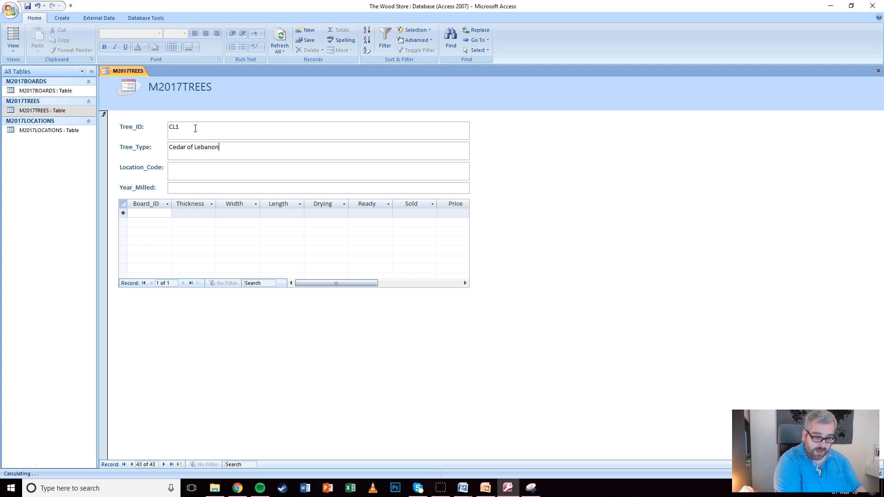
pyautogui.press('Tab')
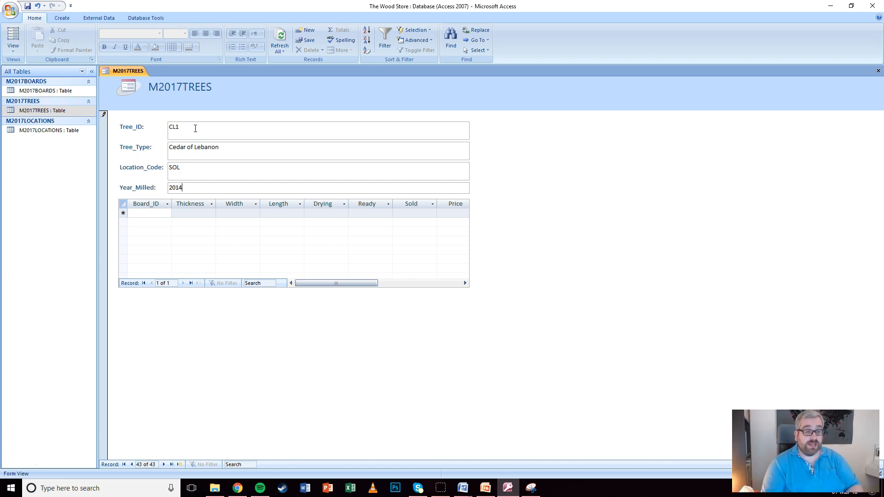
pyautogui.click(180, 169)
pyautogui.doubleClick(180, 170)
pyautogui.click(183, 169)
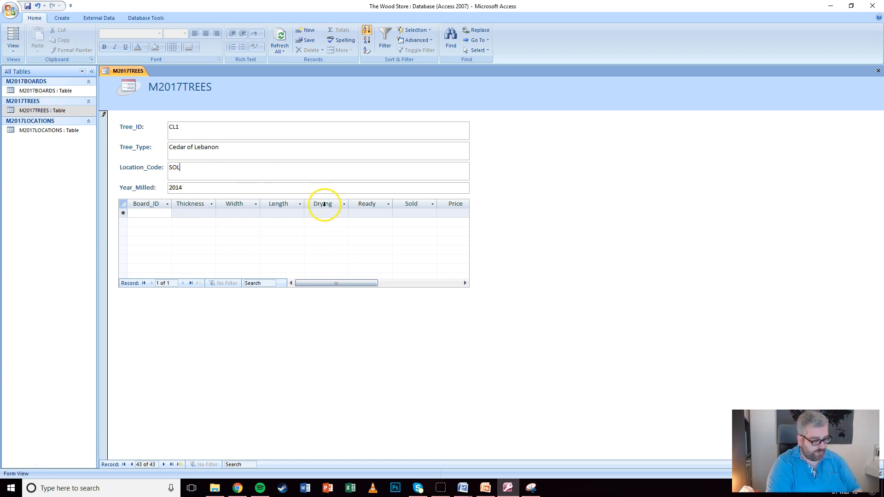
# Save the form as frm_M2017TREES
pyautogui.click(27, 6)
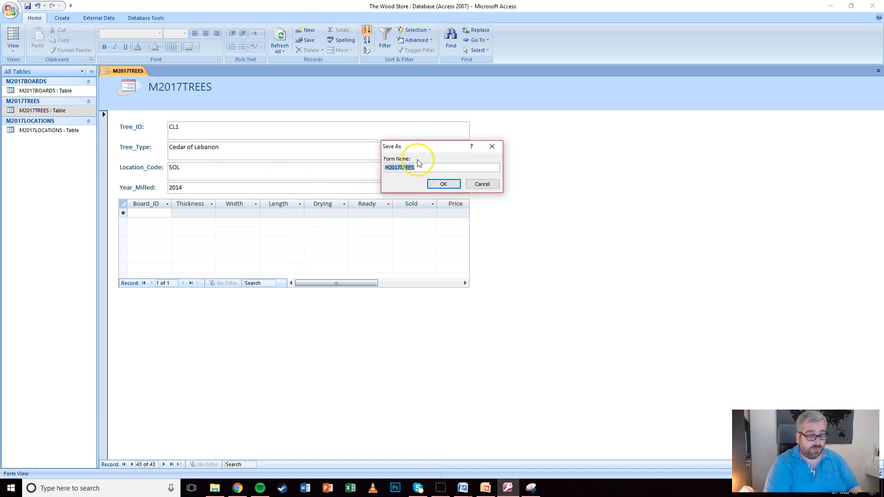
pyautogui.press('Home')
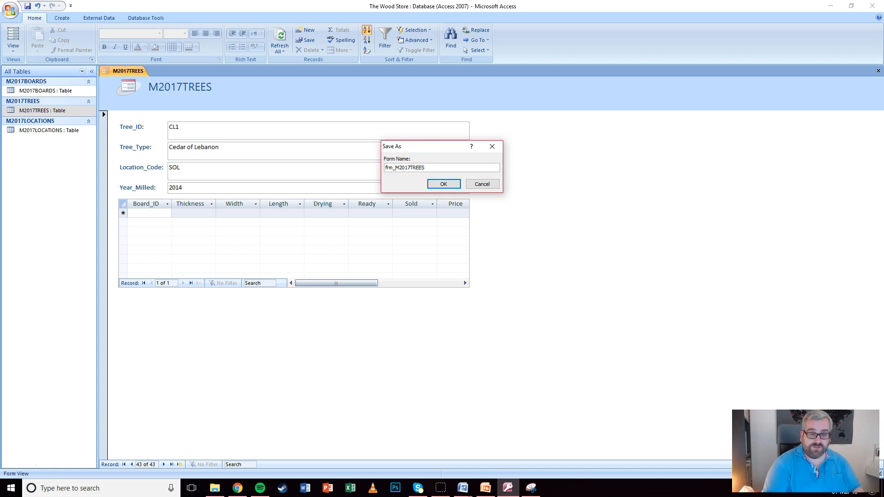
pyautogui.click(444, 183)
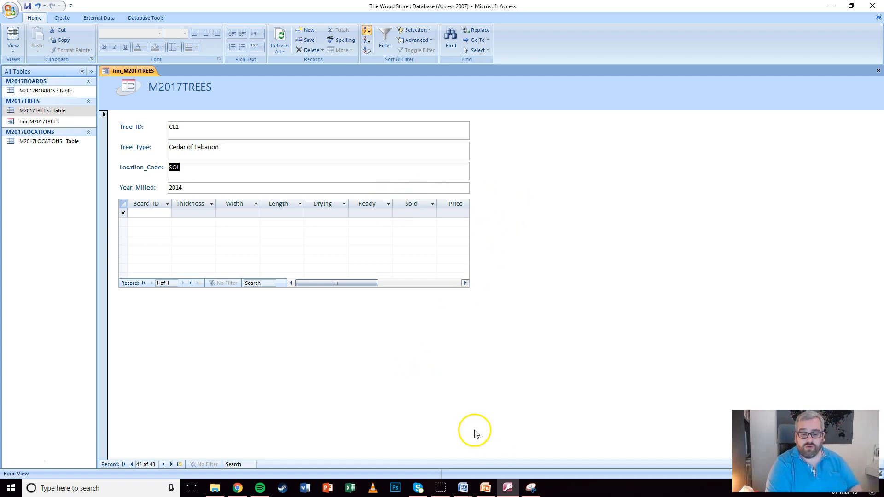
# Snip the frm_M2017TREES form showing record CL1 and bring up EVIDENCE1234.docx
pyautogui.click(531, 488)
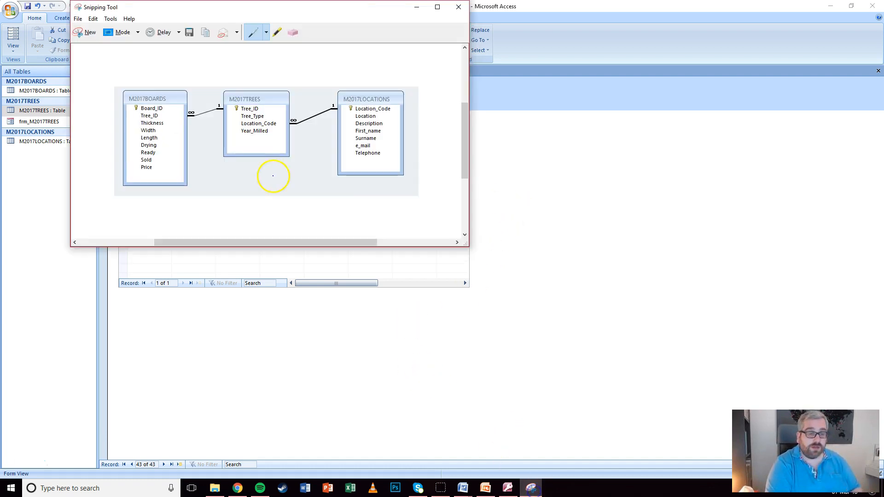
pyautogui.click(97, 37)
pyautogui.moveTo(97, 65); pyautogui.dragTo(471, 290)
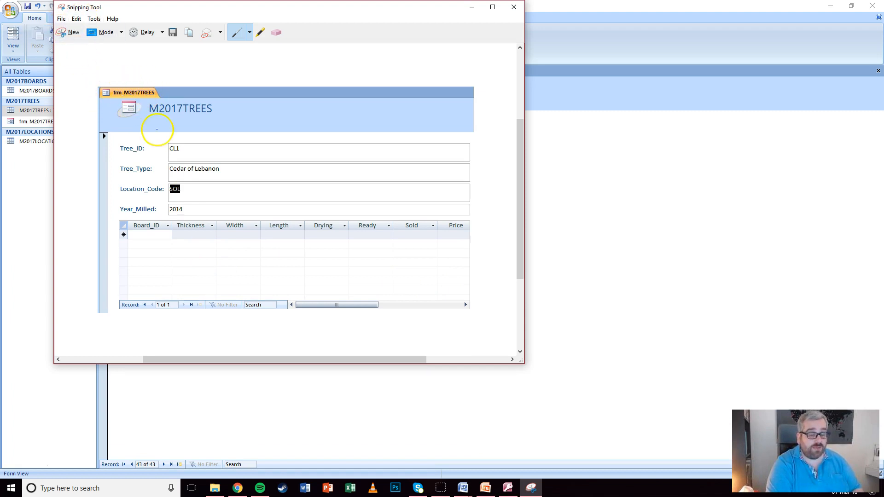
pyautogui.click(466, 9)
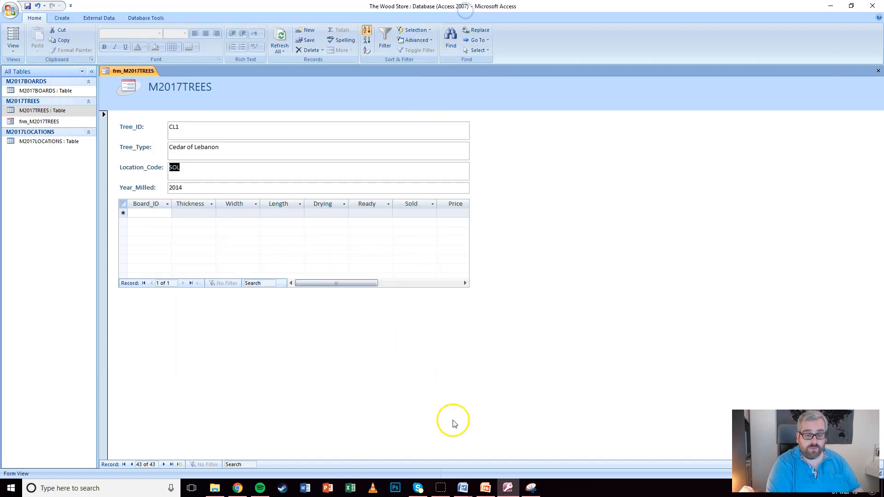
pyautogui.moveTo(463, 488)
pyautogui.click(373, 445)
# Paste the form screenshot on the blank line under Evidence 6
pyautogui.scroll(-4, 363, 368)
pyautogui.click(278, 281)
pyautogui.hotkey('ctrl', 'v')
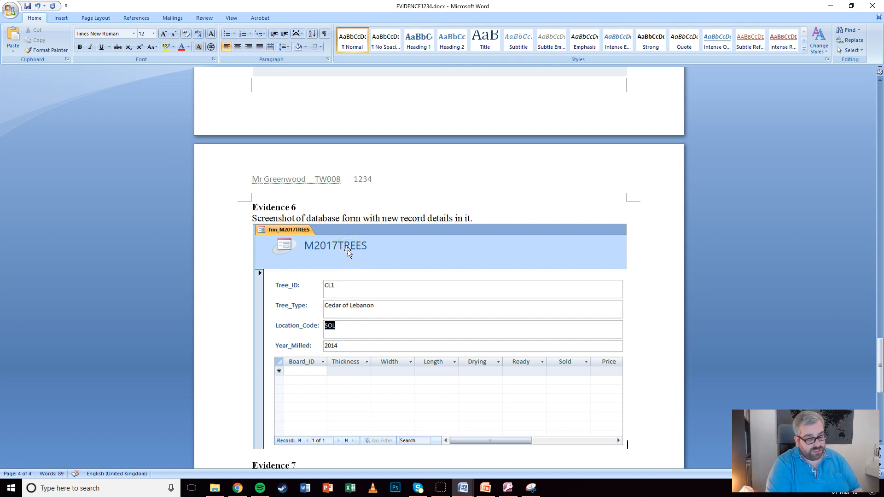
pyautogui.scroll(-2, 349, 249)
pyautogui.scroll(1, 348, 248)
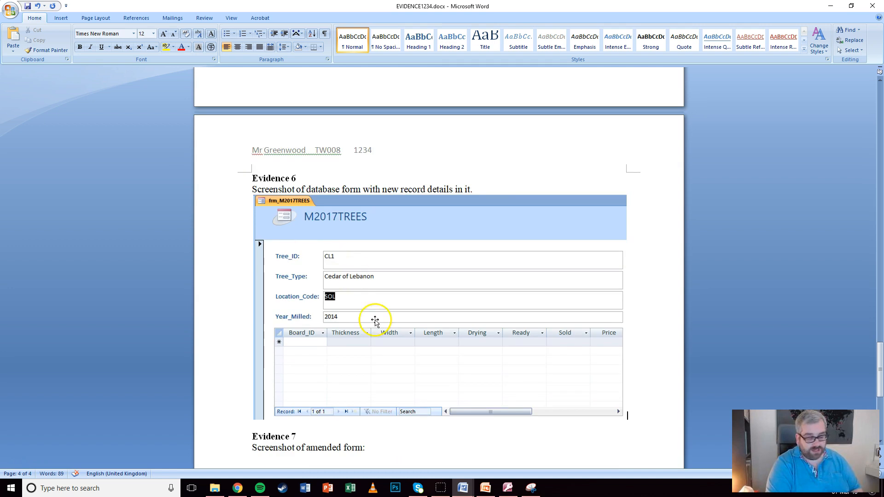
pyautogui.click(485, 487)
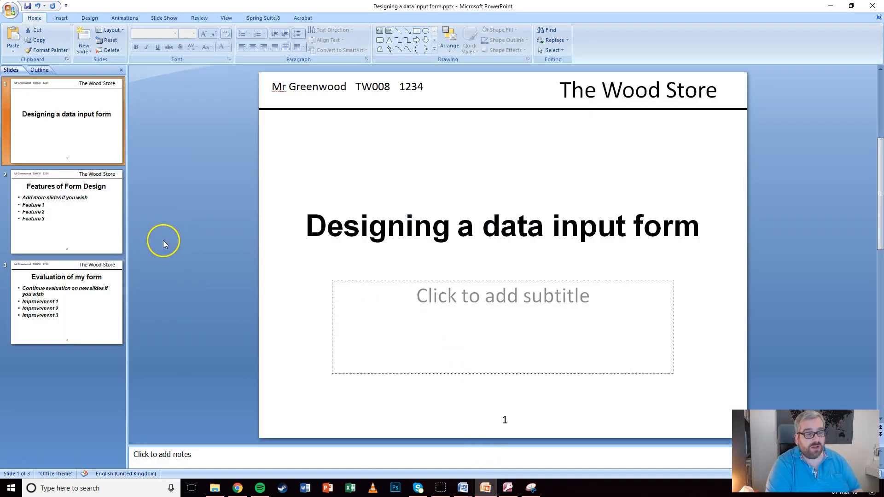
# On slide 2, overwrite the Feature bullets with 'Adding navigation buttons (or a navigation bar) can make it ea…'
pyautogui.click(83, 219)
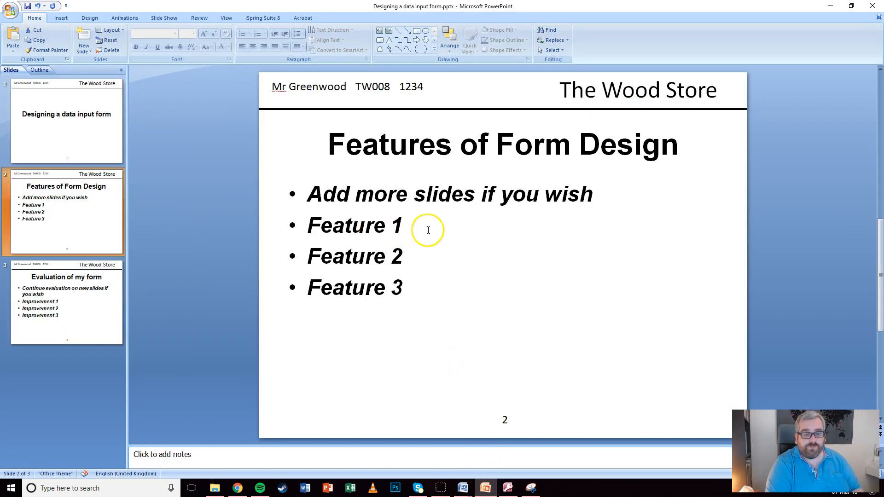
pyautogui.moveTo(407, 287); pyautogui.dragTo(316, 196)
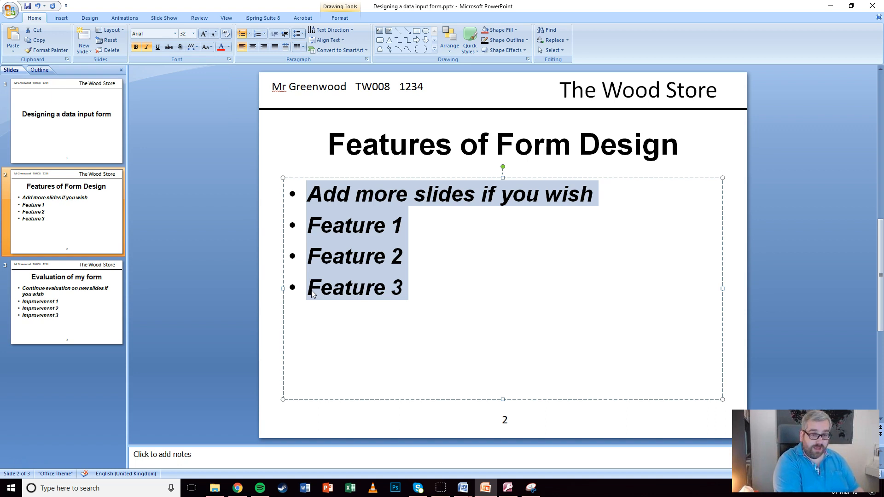
pyautogui.write('Adding navigat')
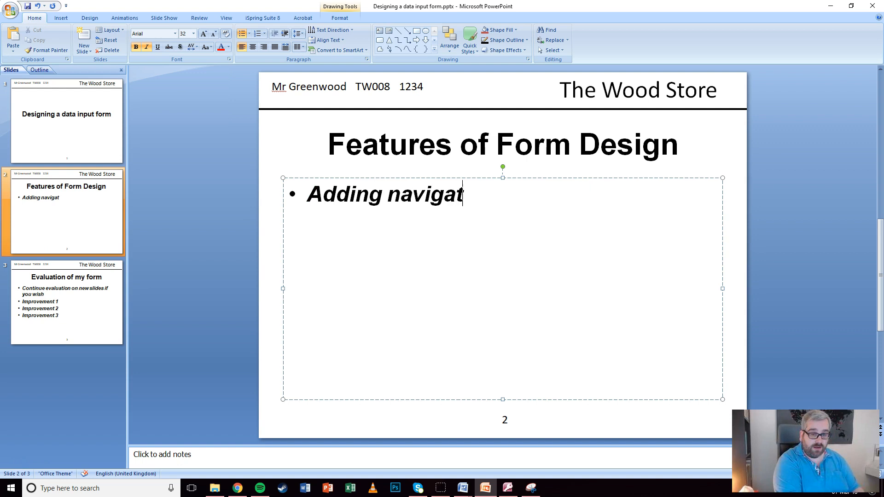
pyautogui.write('ion buttons ')
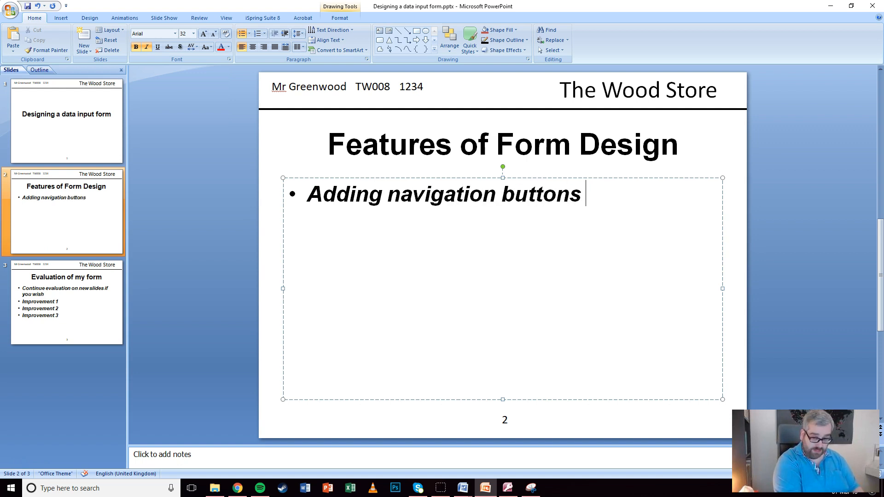
pyautogui.write('(or a navigation bar')
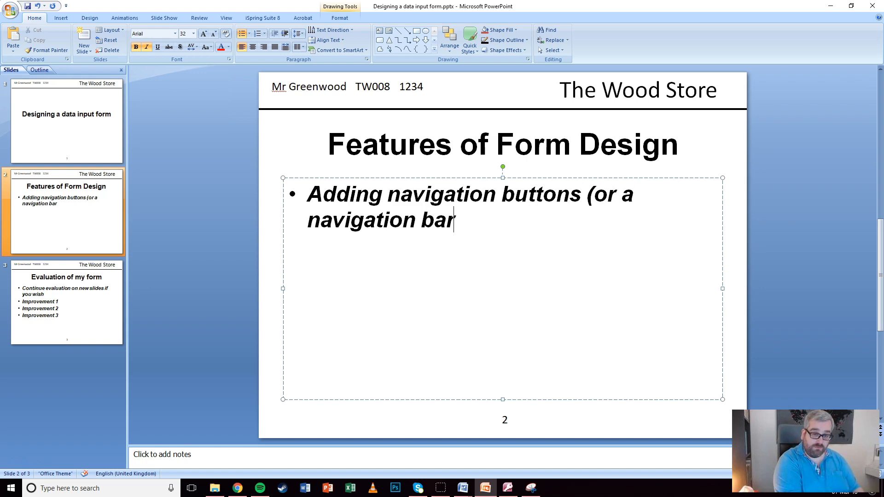
pyautogui.write(') can make it ea')
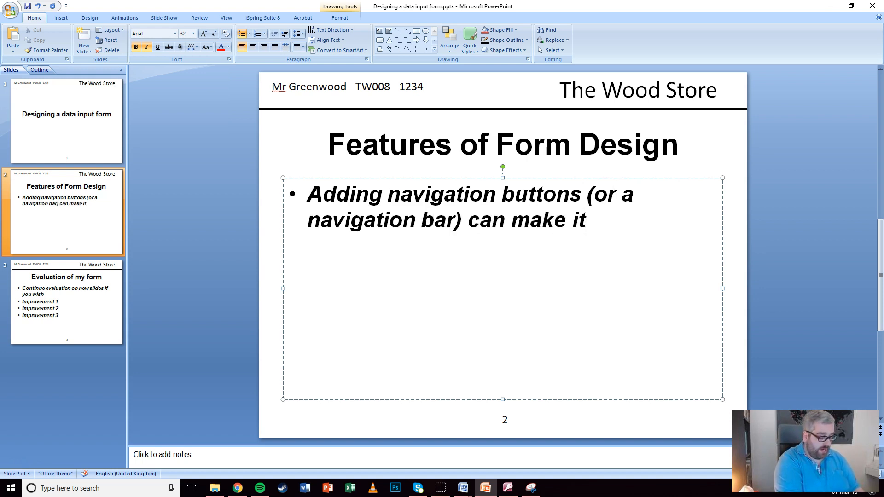
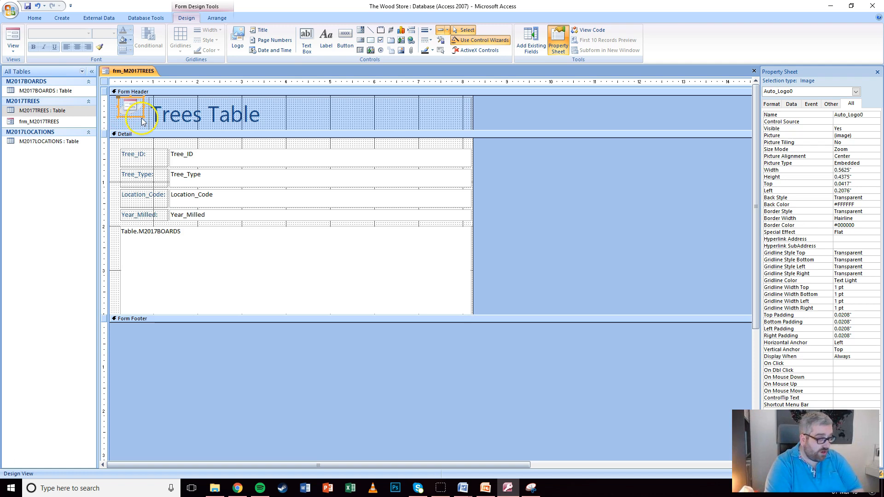
# Enlarge the header logo and make the Form Footer 1" tall
pyautogui.moveTo(154, 127); pyautogui.dragTo(153, 130)
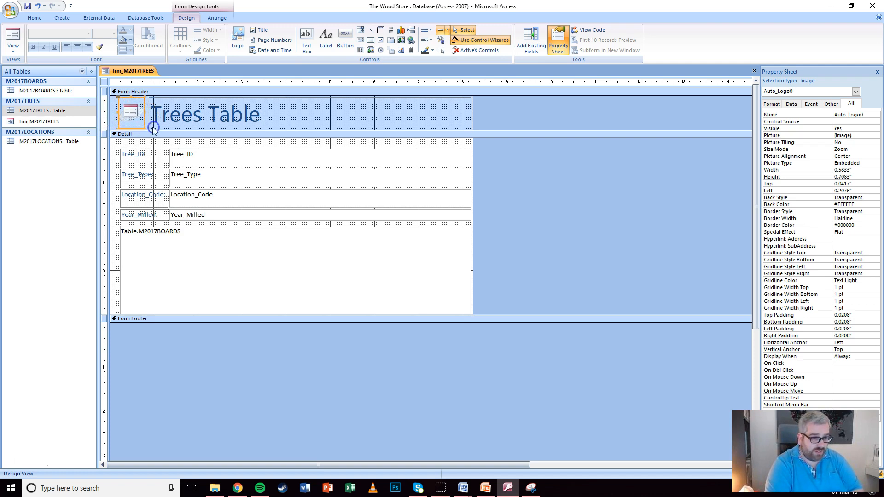
pyautogui.click(115, 117)
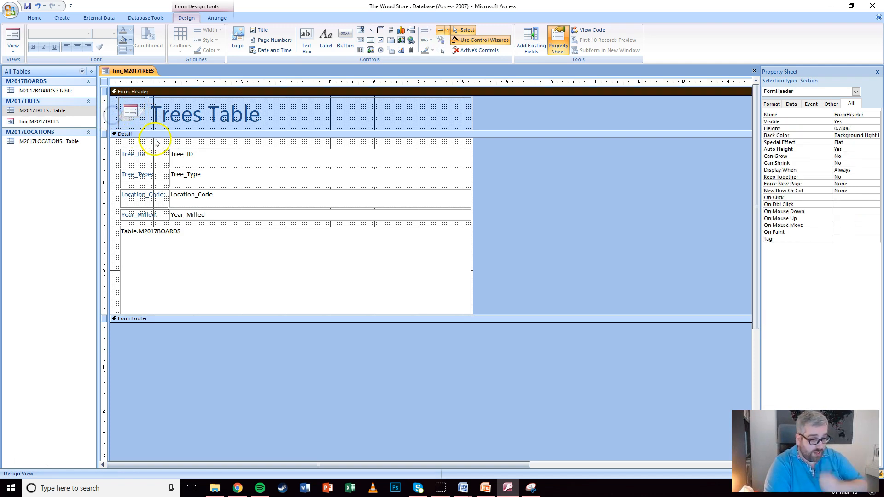
pyautogui.click(201, 159)
pyautogui.click(114, 169)
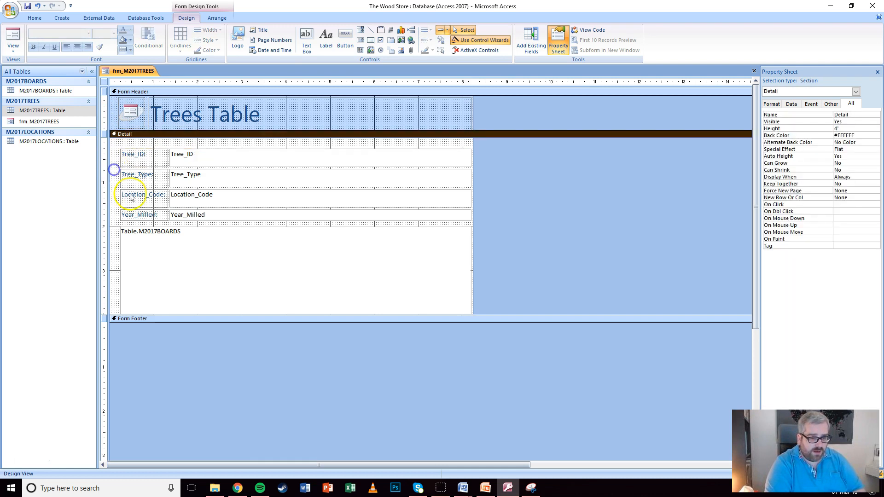
pyautogui.moveTo(170, 323); pyautogui.dragTo(170, 366)
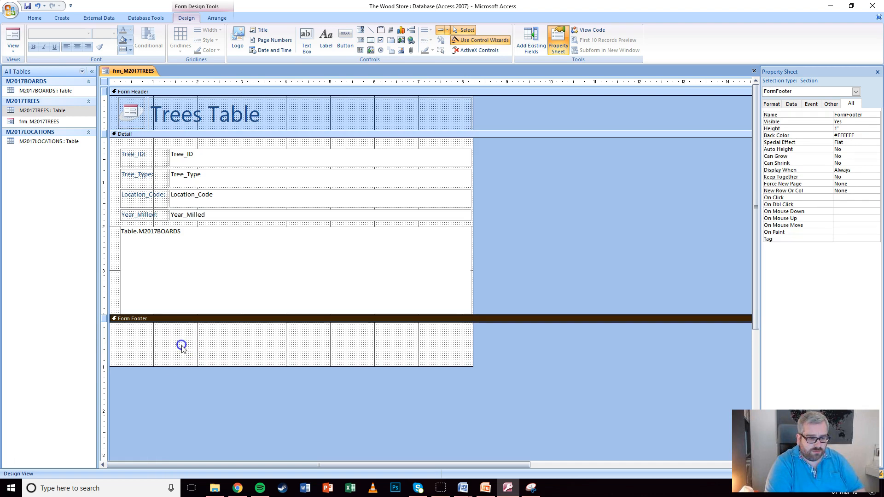
# Add a 'Navigation' label at the footer's top-left, set to 18 pt and widened to fit
pyautogui.click(325, 44)
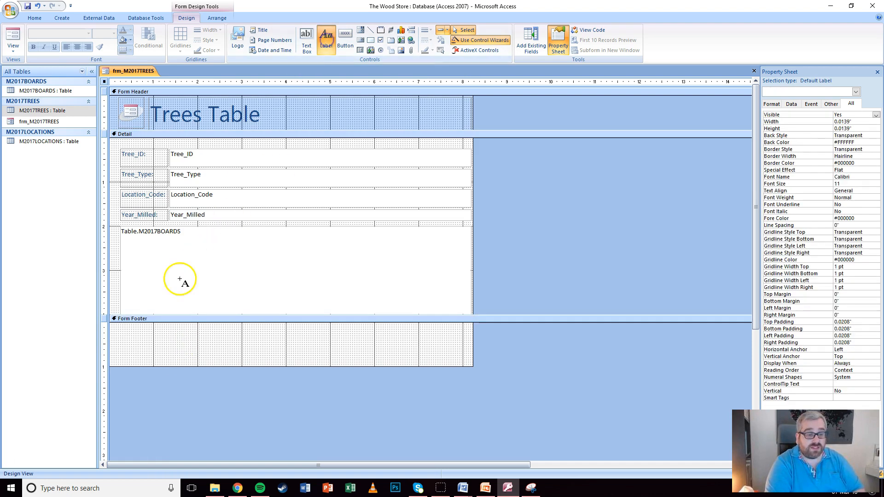
pyautogui.click(116, 326)
pyautogui.write('N')
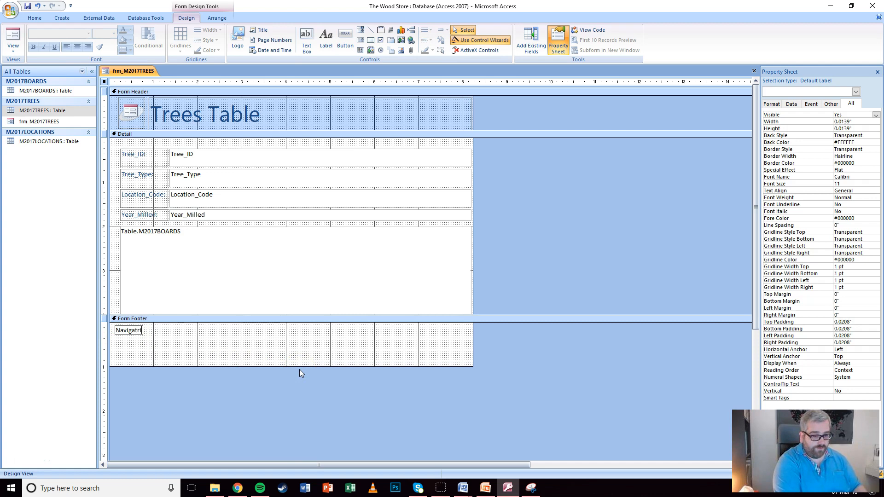
pyautogui.write('avigation')
pyautogui.click(260, 350)
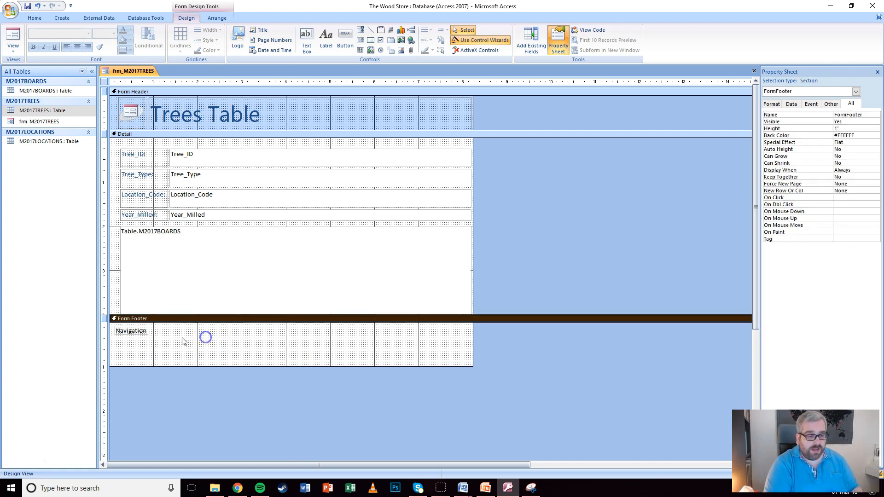
pyautogui.click(133, 330)
pyautogui.click(114, 33)
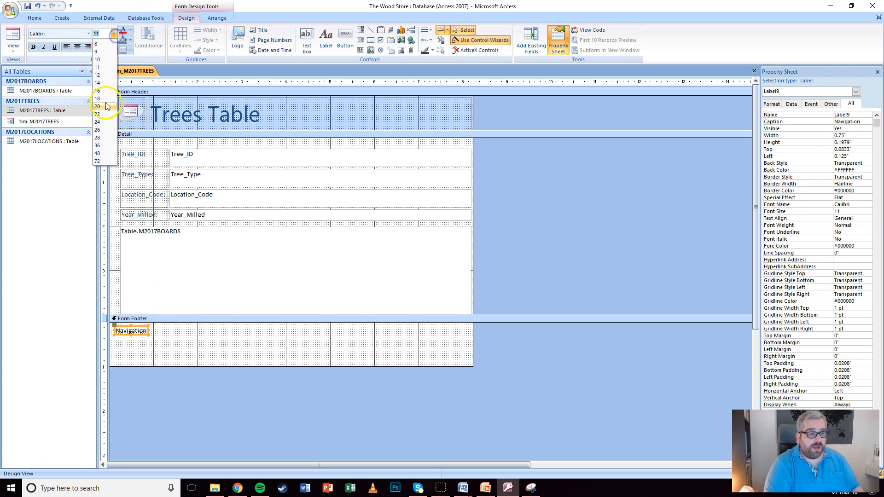
pyautogui.click(98, 99)
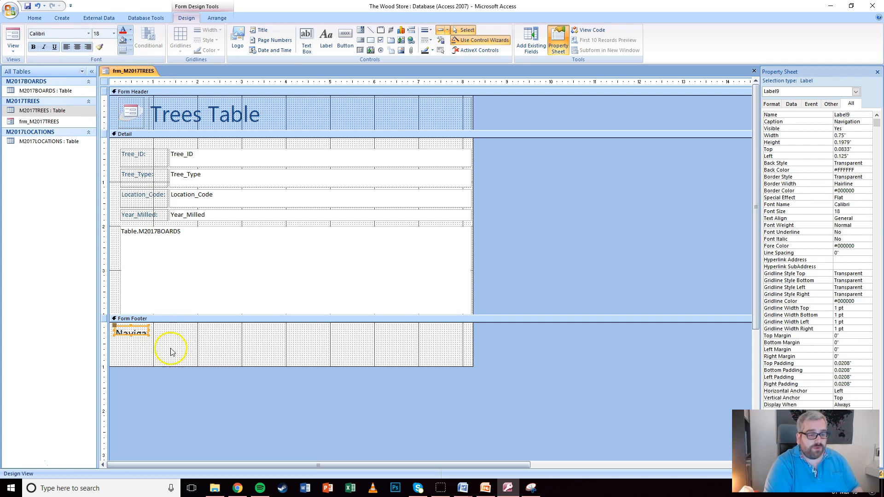
pyautogui.moveTo(147, 336); pyautogui.dragTo(180, 339)
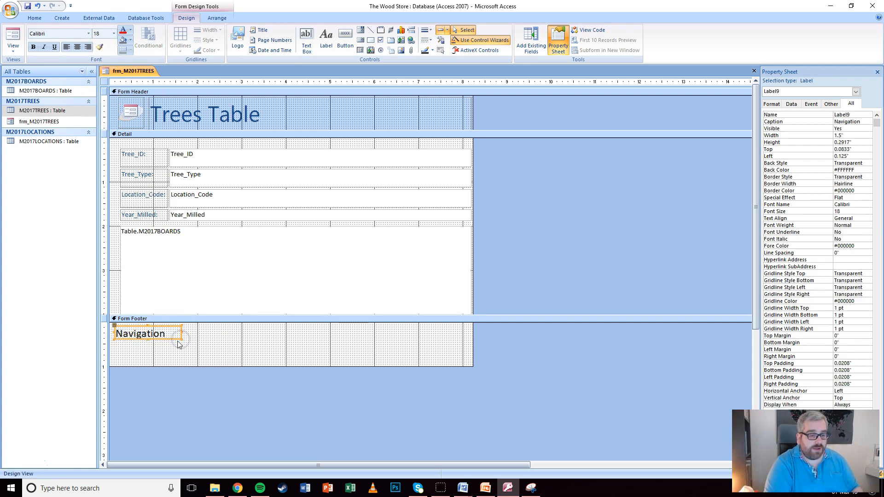
pyautogui.click(201, 340)
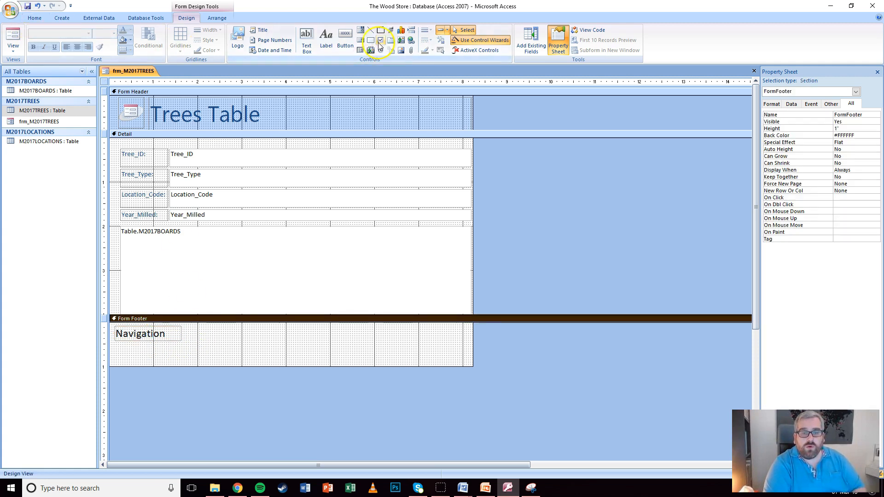
# Add First, Previous and Next Record command buttons in a row under Navigation
pyautogui.click(346, 39)
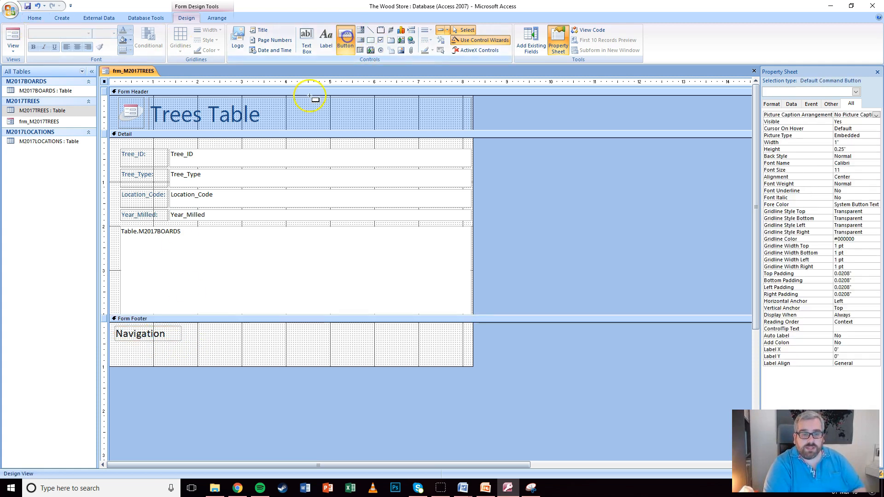
pyautogui.click(115, 344)
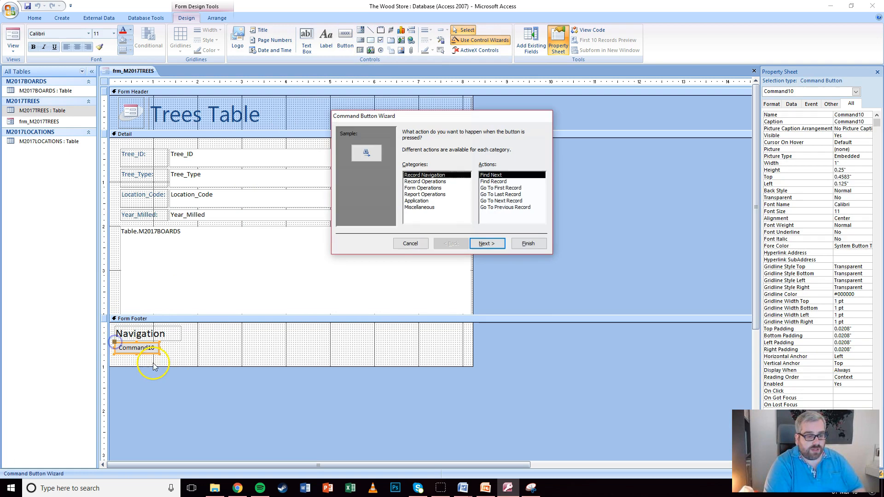
pyautogui.click(500, 188)
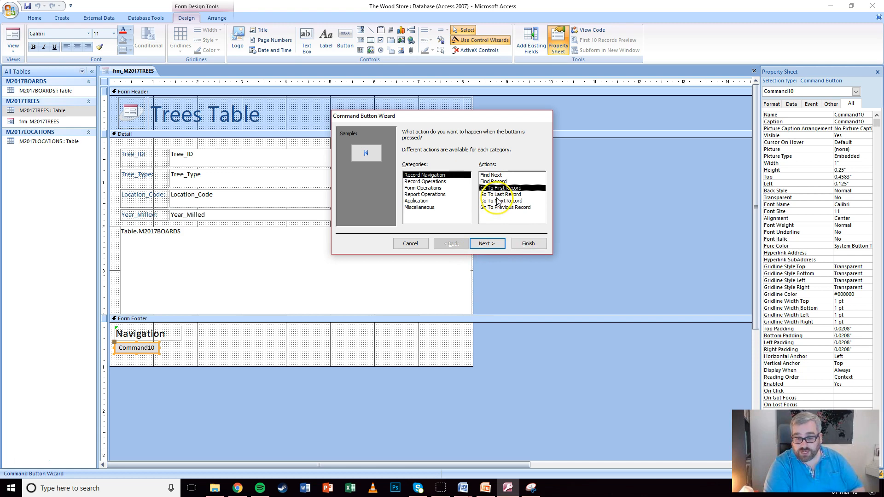
pyautogui.click(528, 244)
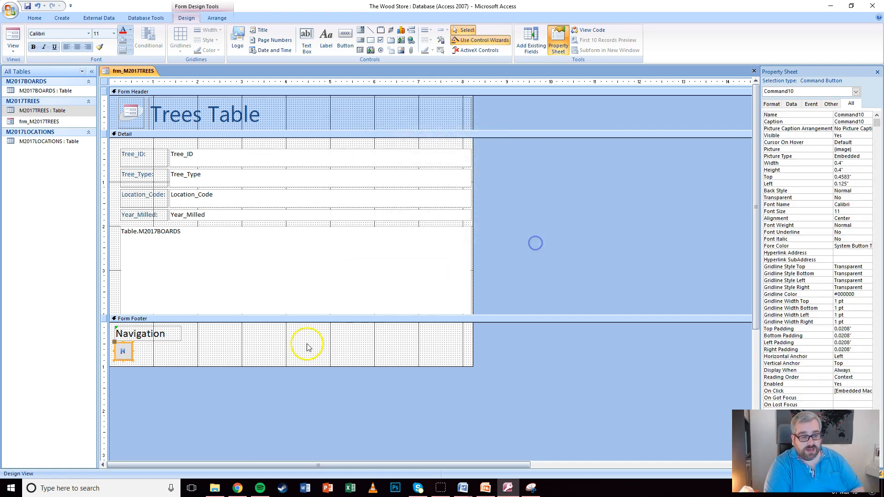
pyautogui.click(345, 39)
pyautogui.click(133, 344)
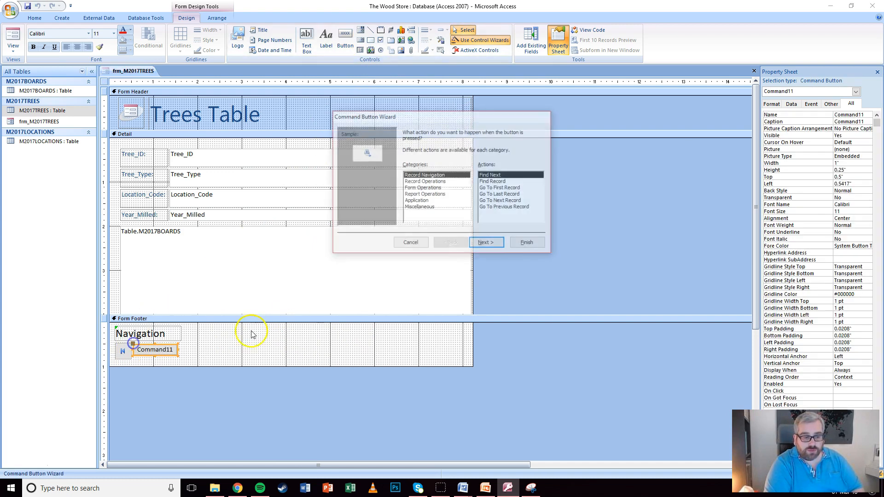
pyautogui.click(502, 207)
pyautogui.click(528, 244)
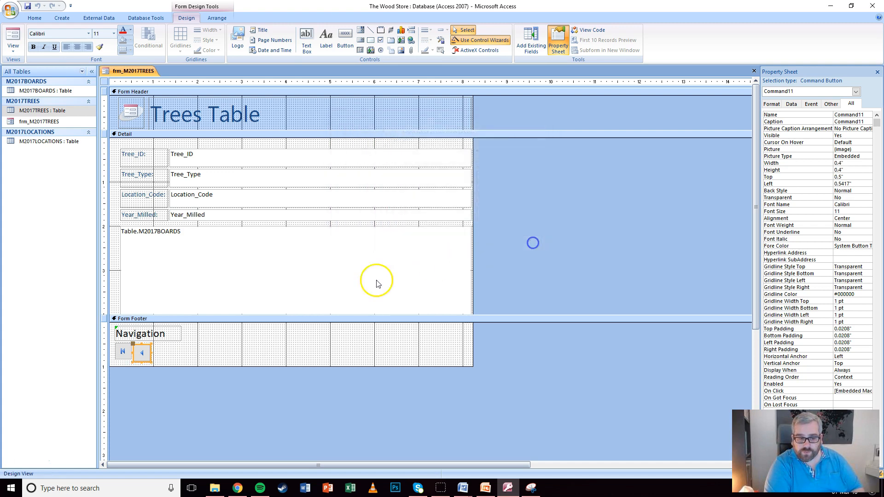
pyautogui.click(345, 40)
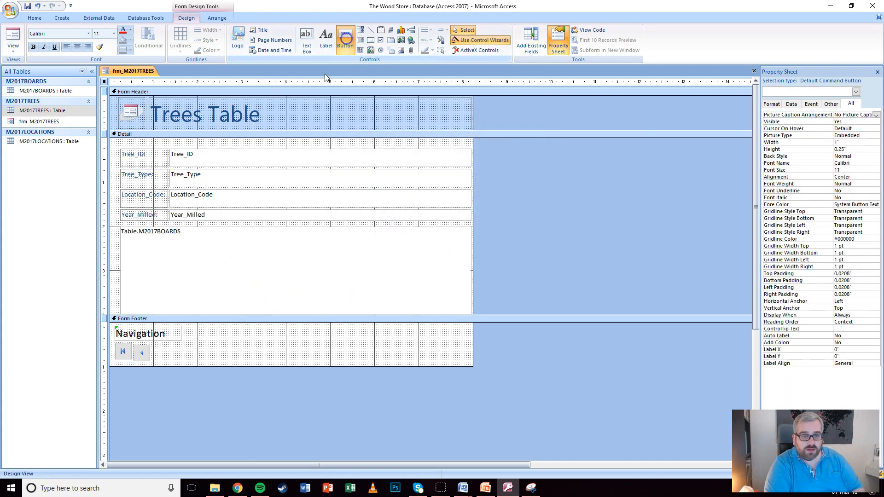
pyautogui.click(153, 345)
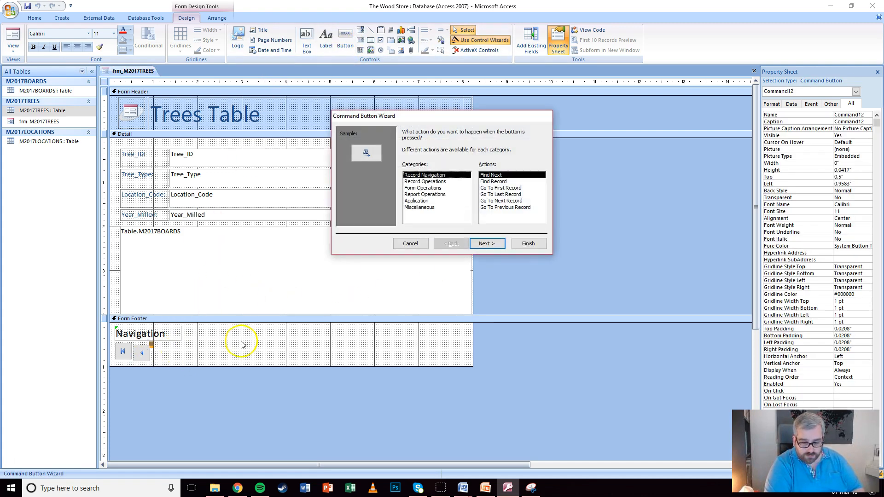
pyautogui.click(504, 205)
pyautogui.click(528, 243)
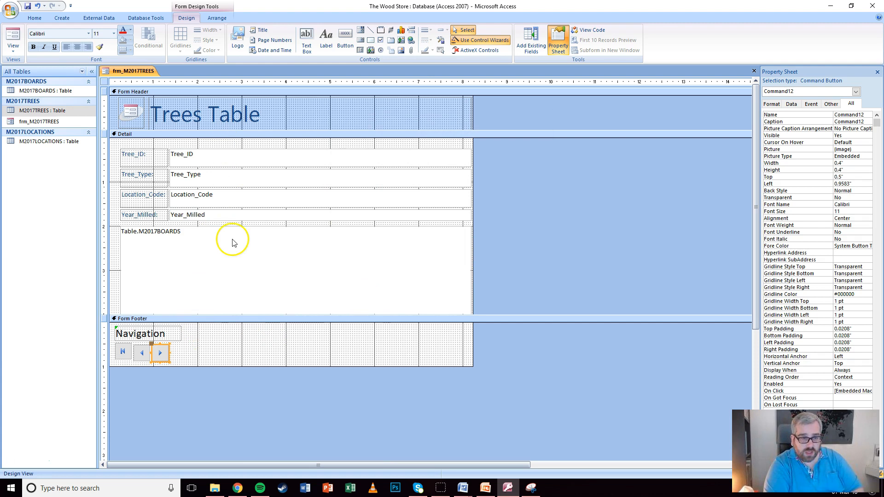
# Add a Go To Last Record button and line it up with the arrow buttons
pyautogui.click(345, 39)
pyautogui.click(174, 347)
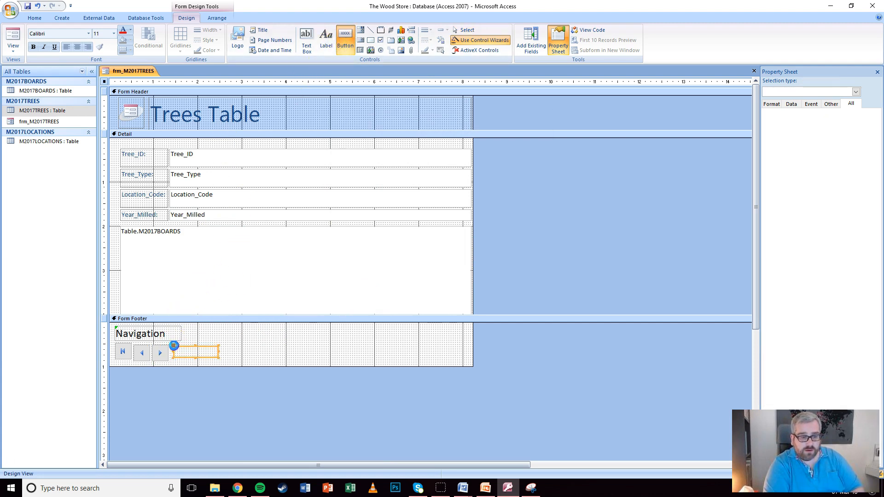
pyautogui.click(504, 194)
pyautogui.click(528, 244)
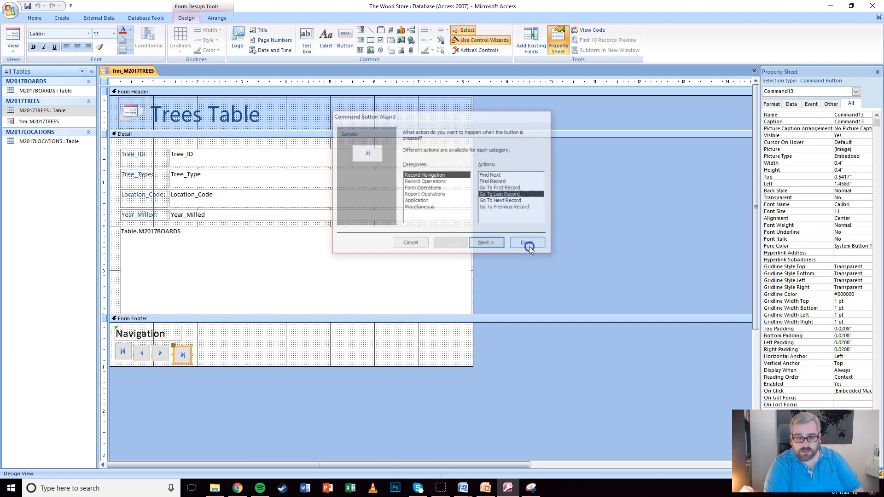
pyautogui.click(225, 360)
pyautogui.click(139, 353)
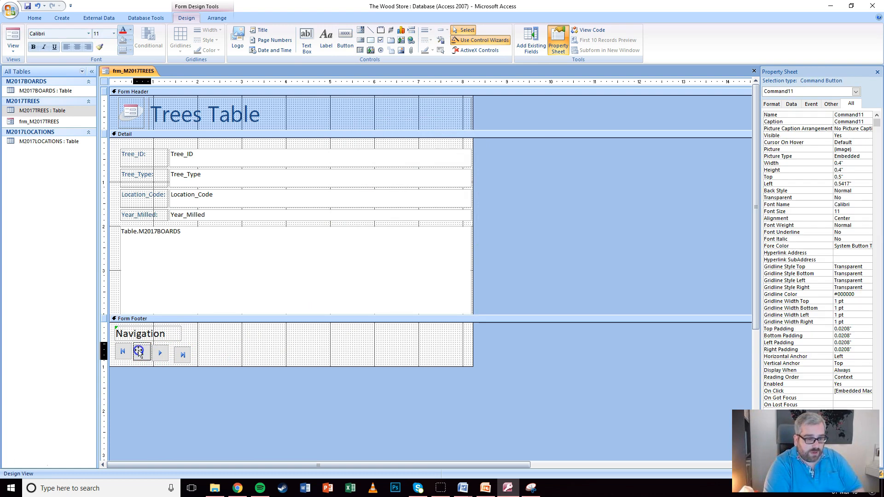
pyautogui.click(160, 352)
pyautogui.moveTo(160, 352); pyautogui.dragTo(184, 350)
pyautogui.click(216, 346)
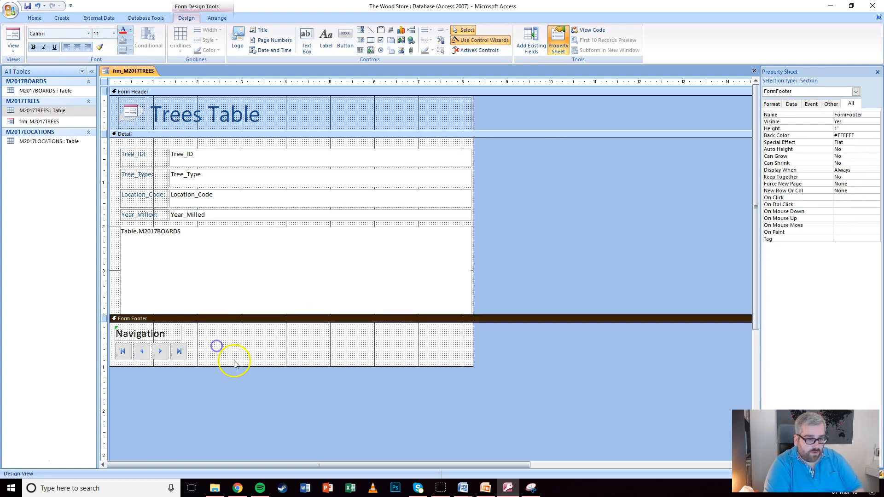
# Add an Add New Record button right of the arrow buttons
pyautogui.click(345, 39)
pyautogui.click(190, 345)
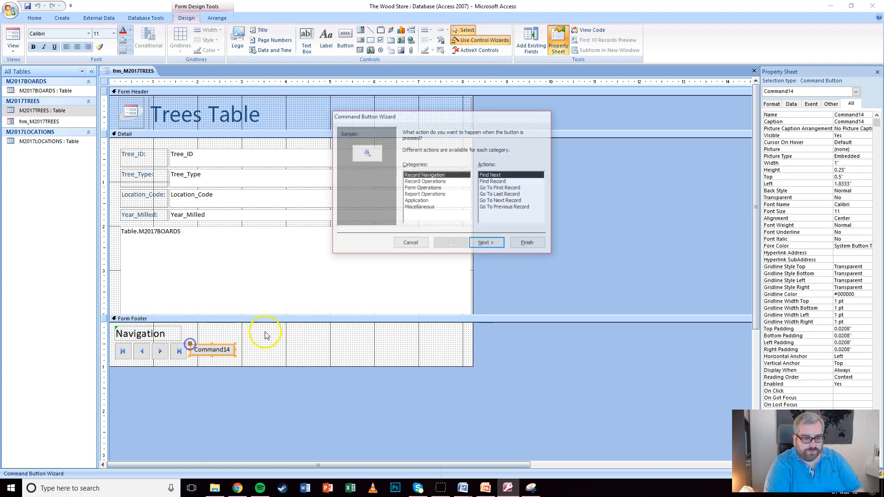
pyautogui.click(426, 181)
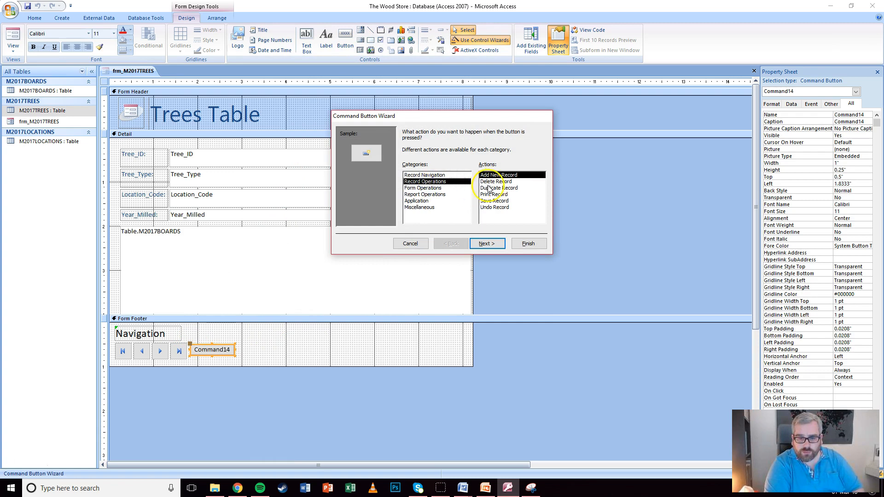
pyautogui.click(528, 243)
pyautogui.click(228, 347)
pyautogui.click(194, 351)
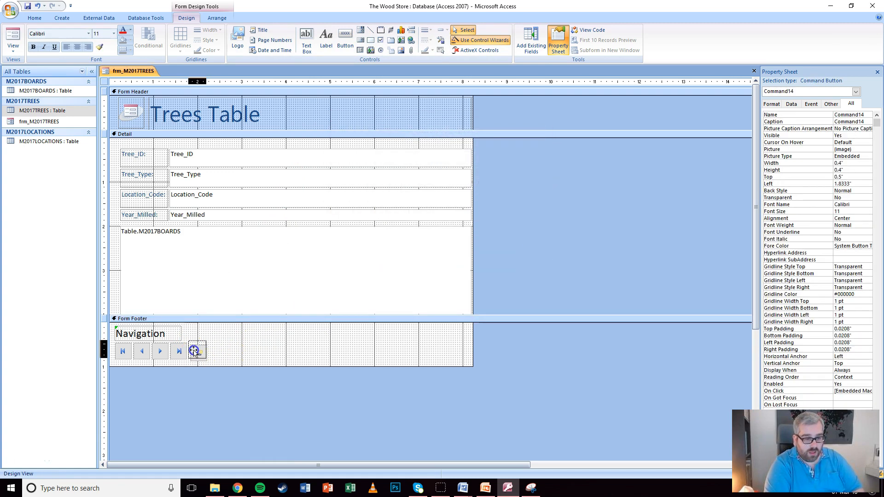
pyautogui.click(228, 349)
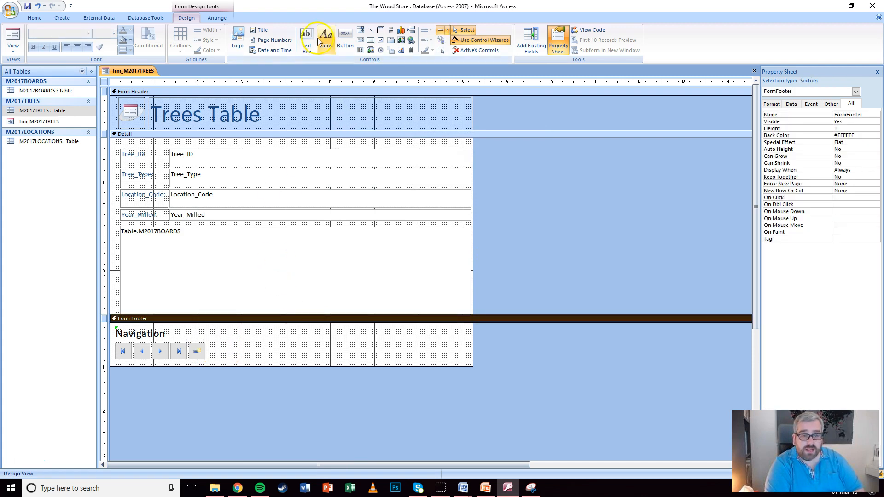
# Add a Save Record button beside the new record button
pyautogui.click(345, 39)
pyautogui.click(212, 346)
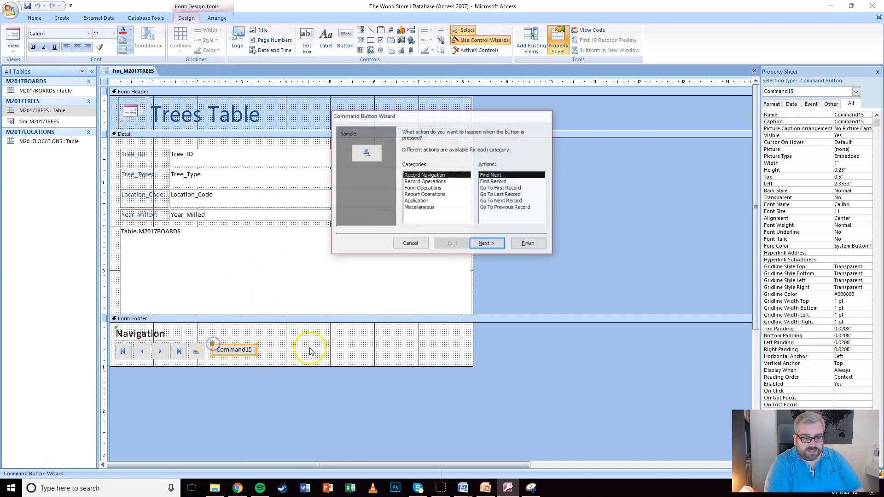
pyautogui.click(425, 182)
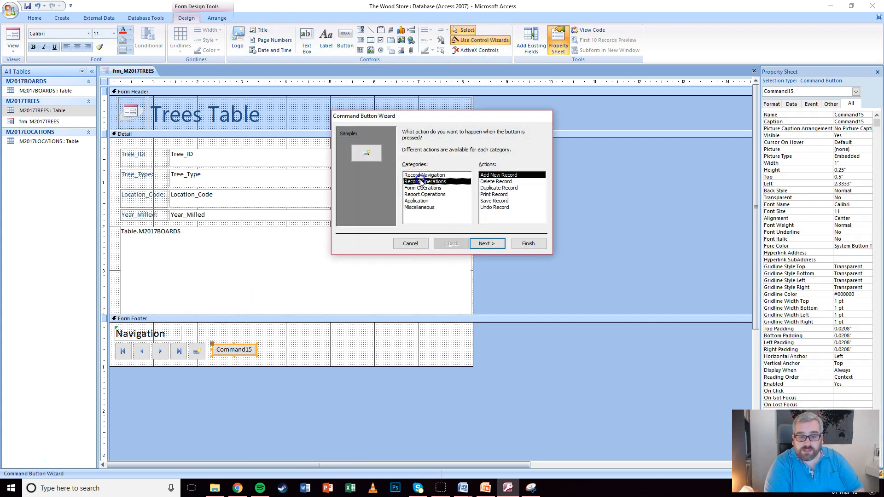
pyautogui.click(495, 201)
pyautogui.click(527, 244)
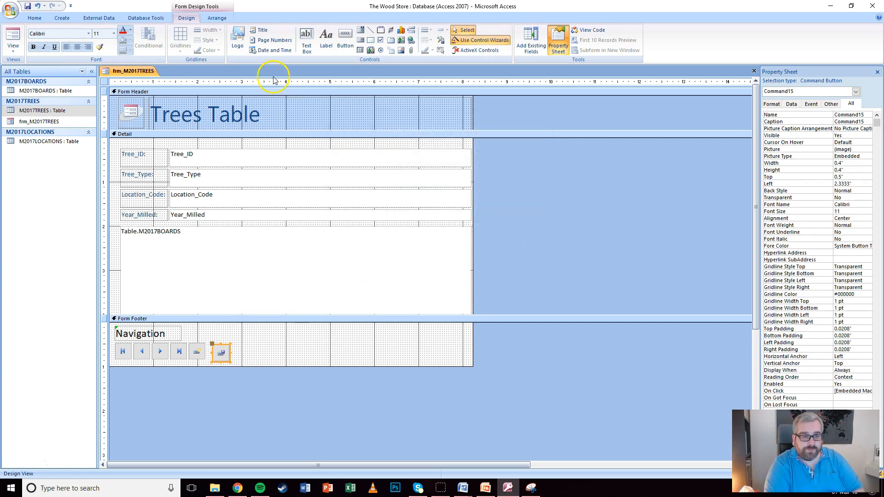
# Add a Print Record button after the save button
pyautogui.click(345, 39)
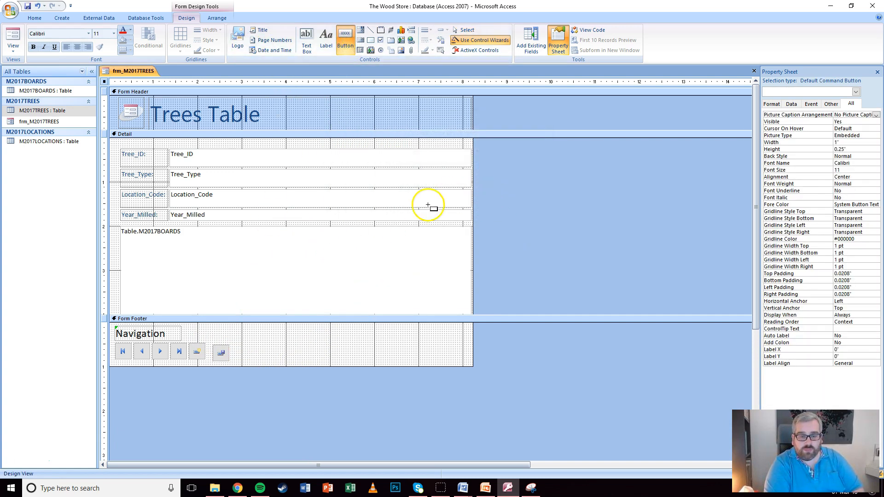
pyautogui.click(232, 349)
pyautogui.click(437, 182)
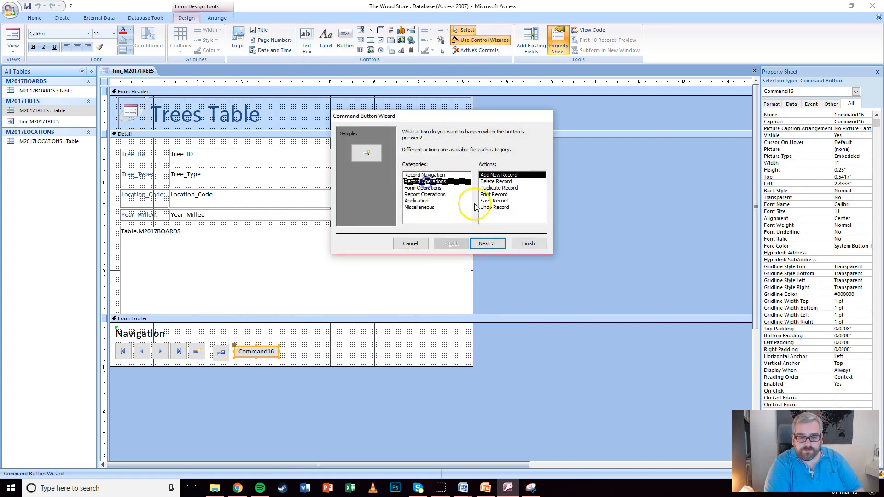
pyautogui.click(493, 195)
pyautogui.click(528, 243)
pyautogui.click(371, 317)
pyautogui.click(221, 353)
pyautogui.click(243, 353)
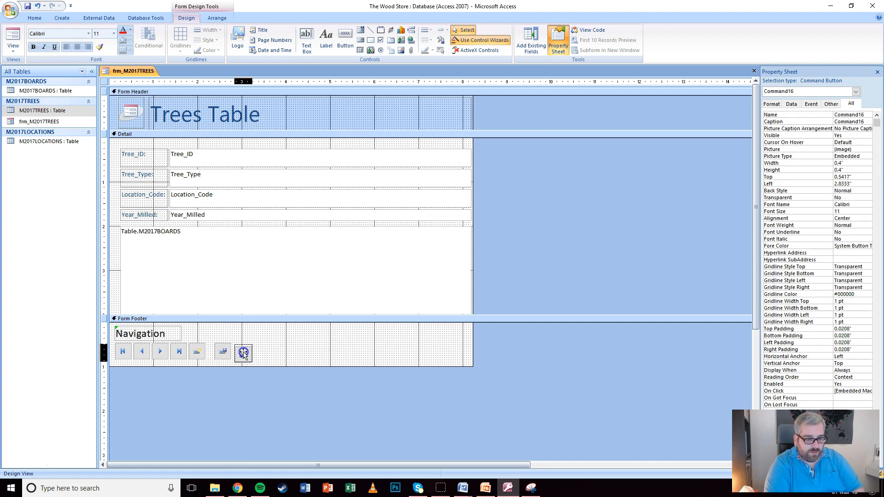
# Test the form in Form View, then return to Design View
pyautogui.click(276, 349)
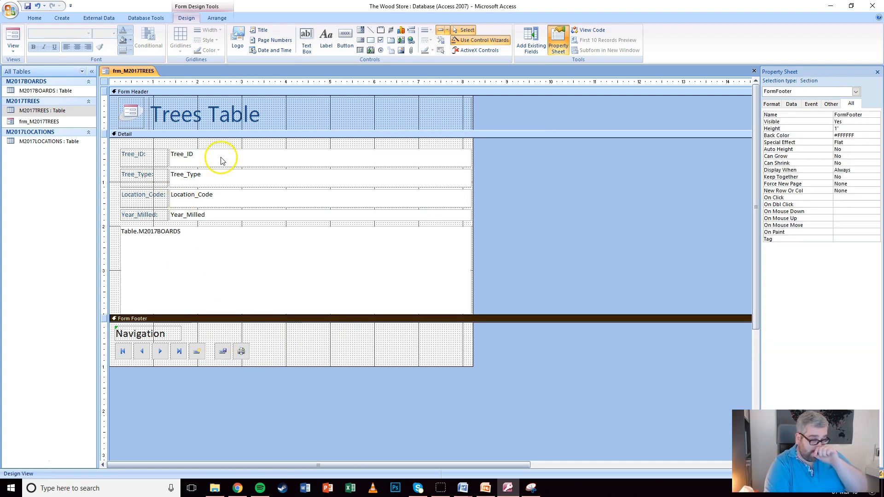
pyautogui.click(459, 158)
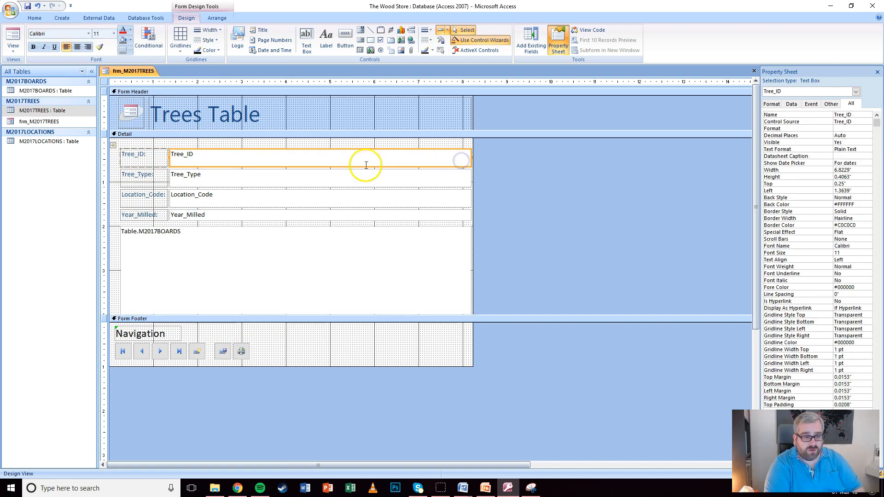
pyautogui.click(366, 142)
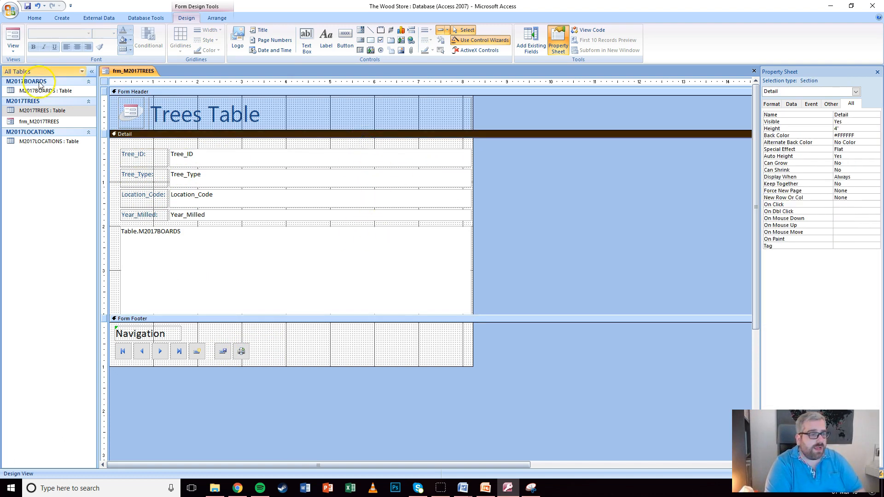
pyautogui.click(13, 47)
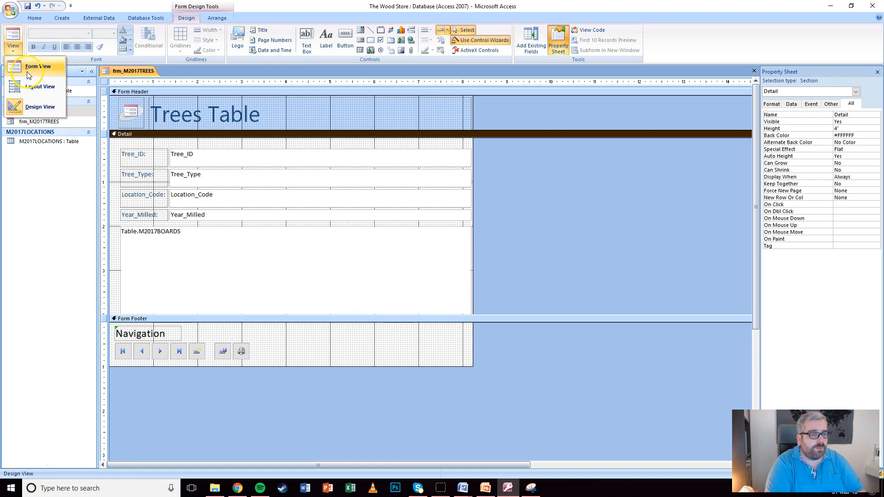
pyautogui.click(23, 69)
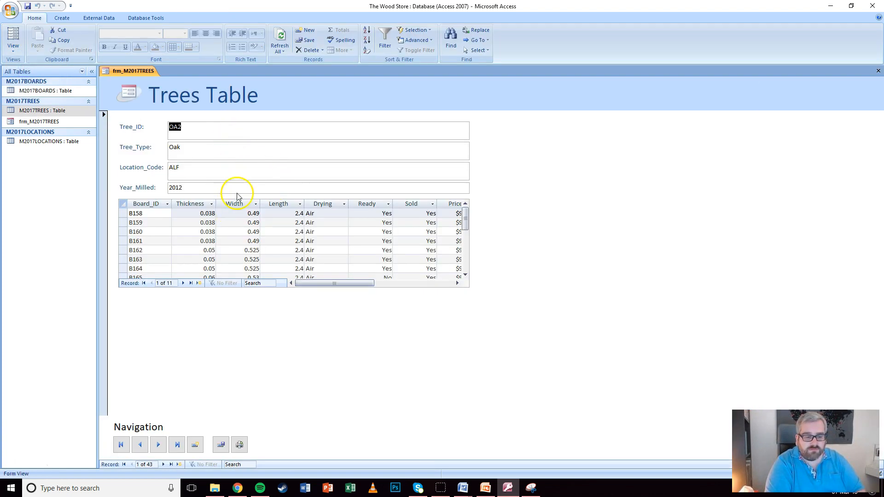
pyautogui.click(13, 44)
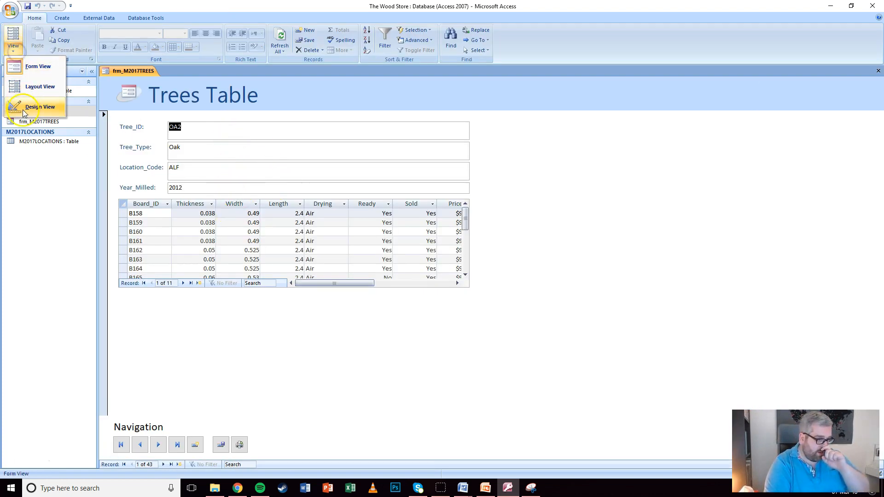
pyautogui.click(23, 109)
# Narrow the Tree_ID, Tree_Type, Location_Code and Year_Milled text boxes together
pyautogui.click(397, 158)
pyautogui.keyDown('shift'); pyautogui.click(402, 177); pyautogui.keyUp('shift')
pyautogui.keyDown('shift'); pyautogui.click(399, 202); pyautogui.keyUp('shift')
pyautogui.keyDown('shift'); pyautogui.click(399, 217); pyautogui.keyUp('shift')
pyautogui.moveTo(473, 180)
pyautogui.mouseDown()
pyautogui.moveTo(481, 188)
pyautogui.moveTo(469, 178)
pyautogui.moveTo(281, 177)
pyautogui.mouseUp()
pyautogui.click(343, 179)
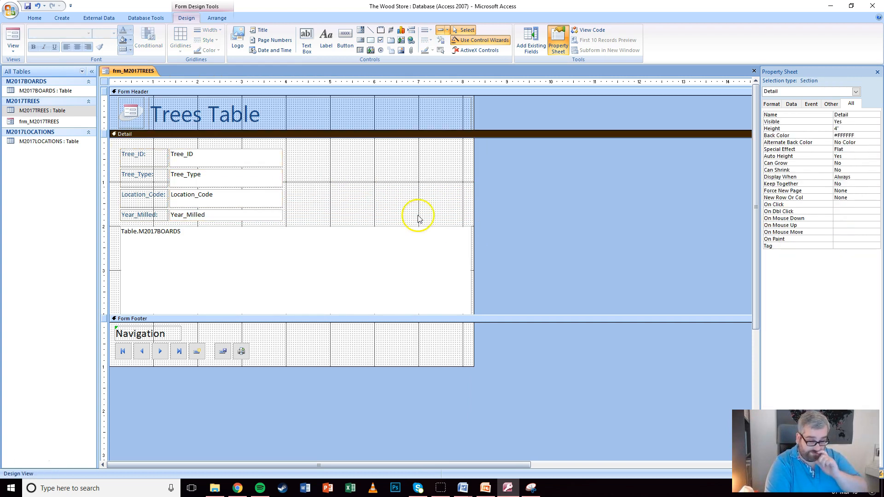
pyautogui.click(9, 46)
# In Form View, step forward through the tree records with the Next Record button
pyautogui.click(19, 65)
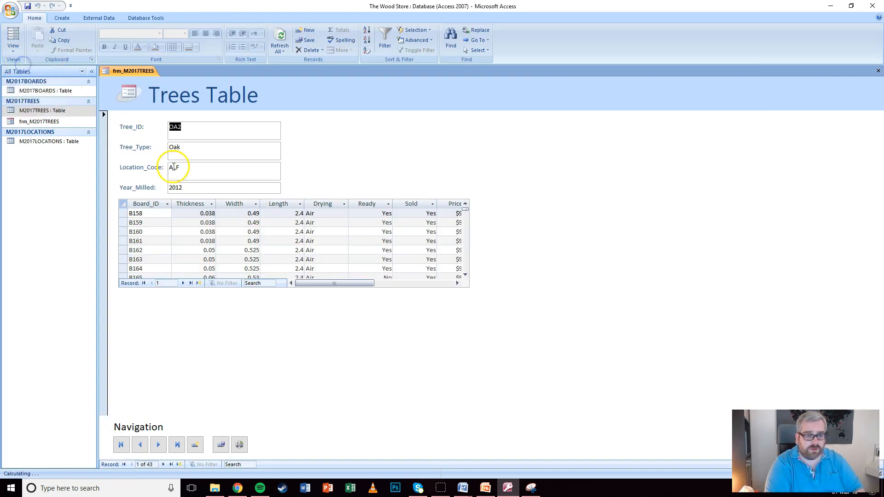
pyautogui.click(159, 445)
pyautogui.click(159, 445)
pyautogui.click(160, 445)
pyautogui.click(161, 445)
pyautogui.click(160, 445)
pyautogui.click(160, 445)
pyautogui.click(160, 445)
pyautogui.click(160, 445)
pyautogui.click(160, 446)
pyautogui.click(160, 445)
pyautogui.click(161, 445)
pyautogui.click(160, 445)
pyautogui.click(162, 445)
pyautogui.click(161, 445)
pyautogui.click(161, 445)
pyautogui.click(161, 445)
pyautogui.click(161, 445)
pyautogui.click(162, 445)
pyautogui.click(162, 446)
pyautogui.click(162, 446)
pyautogui.click(162, 446)
pyautogui.click(161, 445)
pyautogui.click(162, 445)
pyautogui.click(161, 446)
pyautogui.click(161, 446)
pyautogui.click(162, 446)
pyautogui.click(161, 446)
pyautogui.click(162, 446)
pyautogui.click(162, 445)
pyautogui.click(161, 445)
pyautogui.click(161, 445)
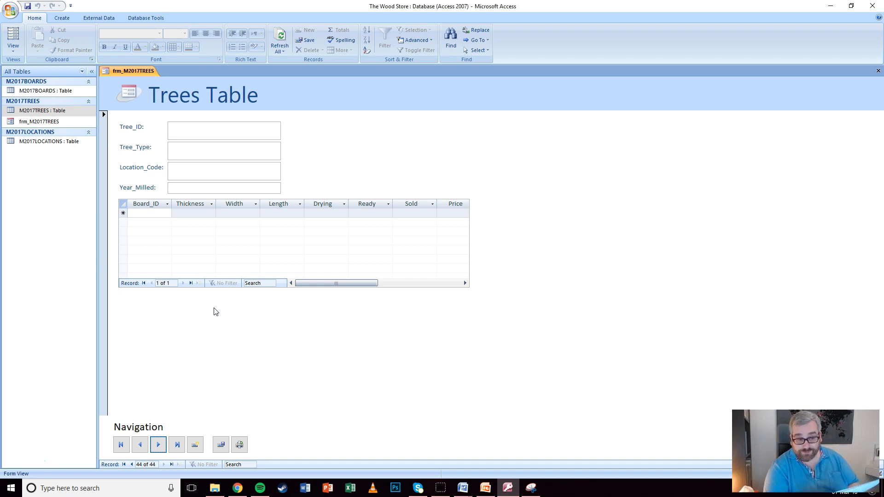
# Step back to record 30 of 43, the SC15 Sweet Chestnut tree
pyautogui.click(140, 445)
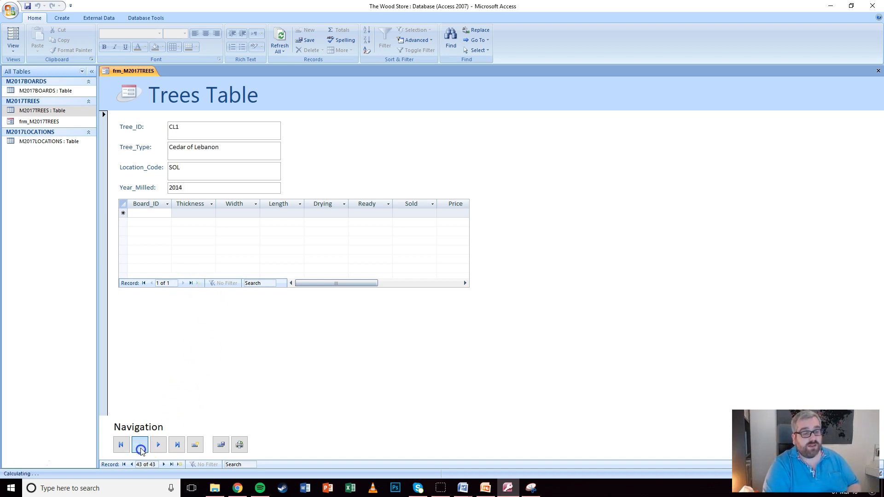
pyautogui.click(140, 445)
pyautogui.click(140, 446)
pyautogui.click(140, 445)
pyautogui.click(140, 445)
pyautogui.click(140, 445)
pyautogui.click(140, 444)
pyautogui.click(140, 445)
pyautogui.click(140, 445)
pyautogui.click(140, 445)
pyautogui.click(140, 445)
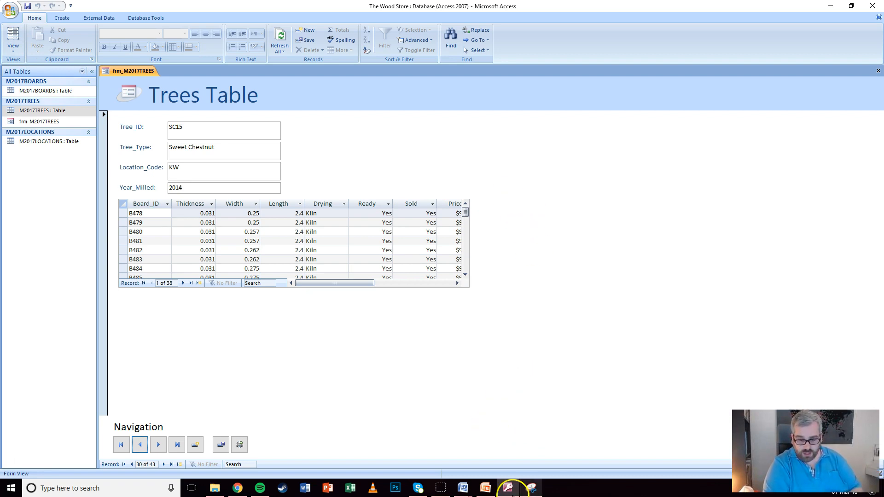
# Snip the Trees form showing SC15, copy the image, and return to the Word evidence document
pyautogui.click(531, 488)
pyautogui.click(69, 32)
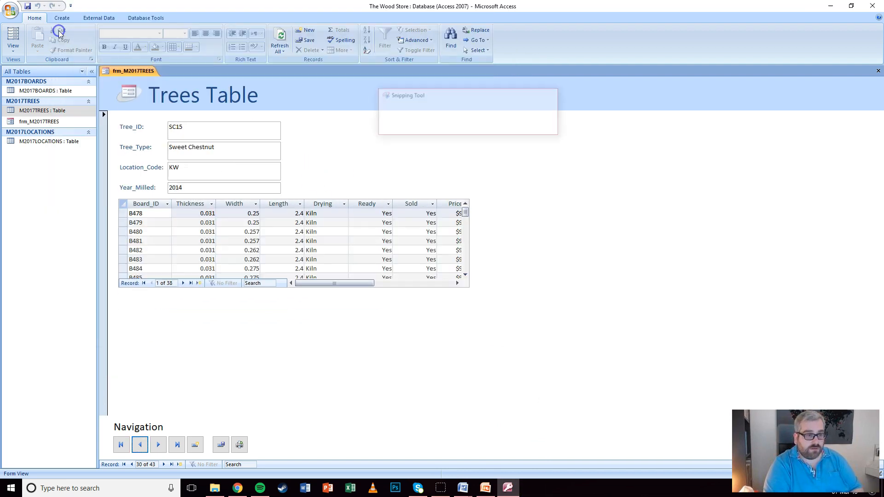
pyautogui.moveTo(96, 65); pyautogui.dragTo(474, 458)
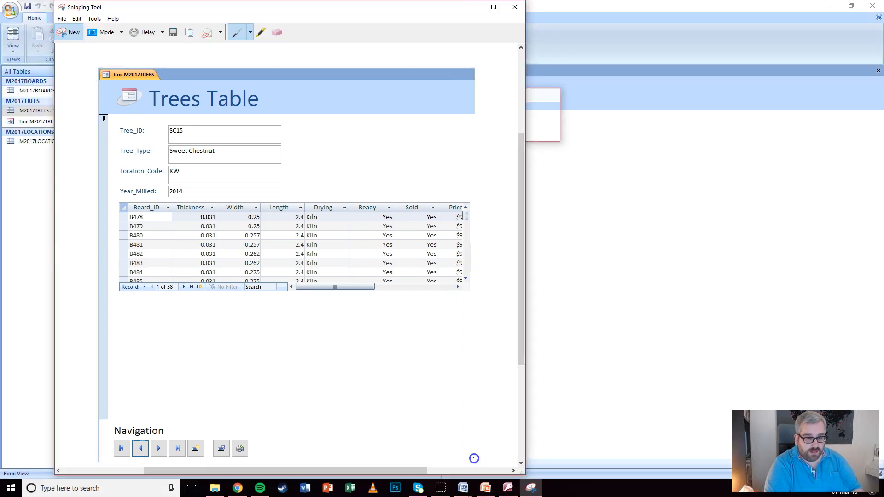
pyautogui.click(76, 18)
pyautogui.click(64, 30)
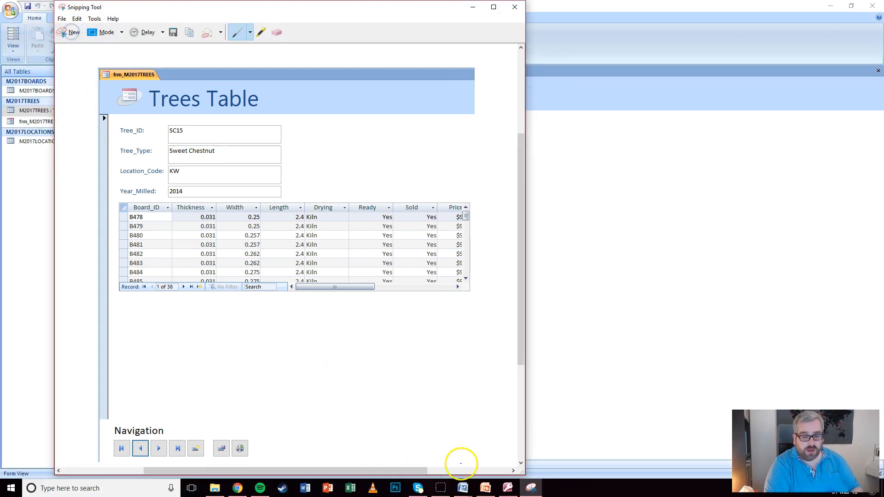
pyautogui.click(463, 488)
pyautogui.click(382, 449)
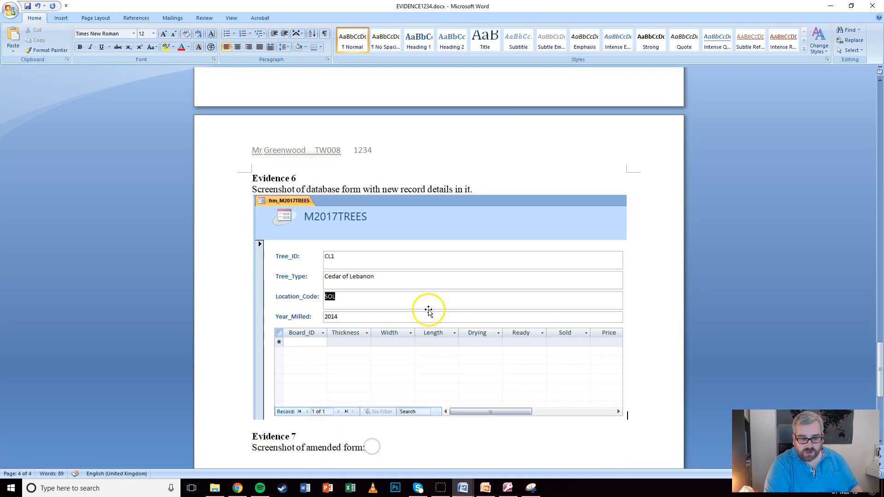
# Paste the Trees form screenshot under Evidence 7 and resize it to fit the page
pyautogui.scroll(-5, 324, 247)
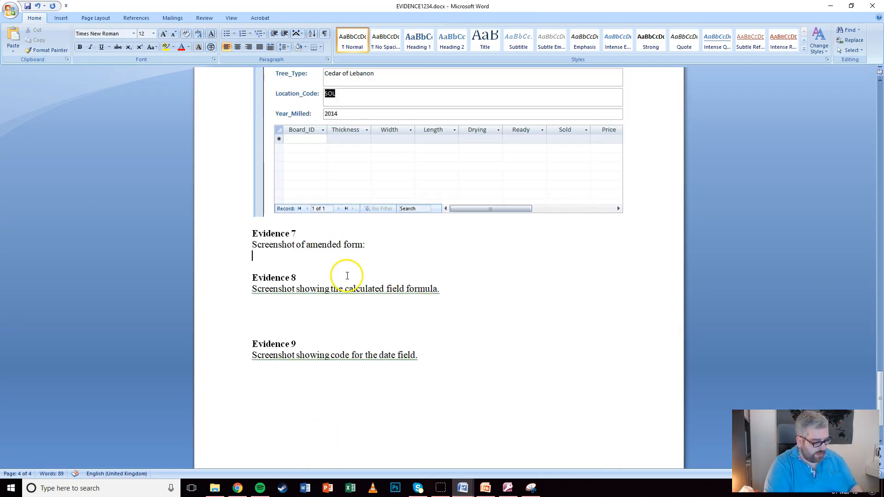
pyautogui.hotkey('ctrl', 'v')
pyautogui.scroll(2, 363, 282)
pyautogui.click(375, 286)
pyautogui.scroll(-6, 513, 325)
pyautogui.moveTo(630, 336); pyautogui.dragTo(488, 201)
pyautogui.click(586, 307)
pyautogui.scroll(10, 539, 277)
pyautogui.scroll(-5, 530, 275)
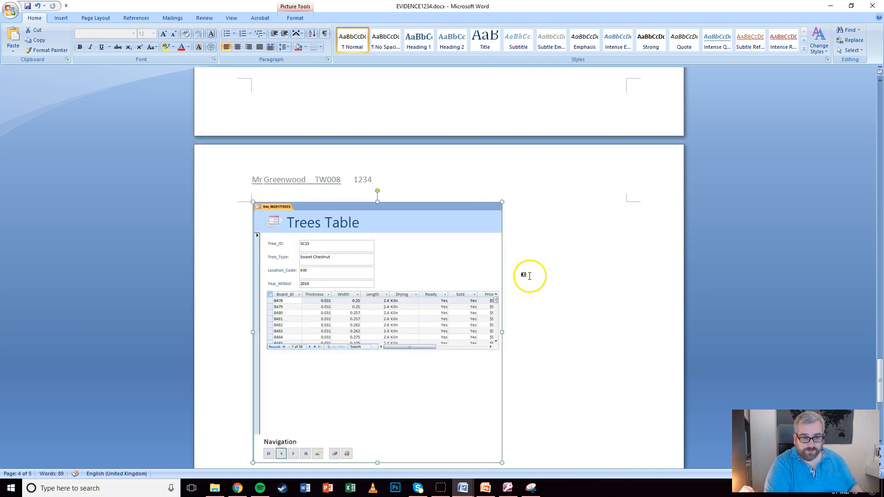
pyautogui.scroll(-3, 487, 340)
pyautogui.moveTo(503, 318); pyautogui.dragTo(463, 275)
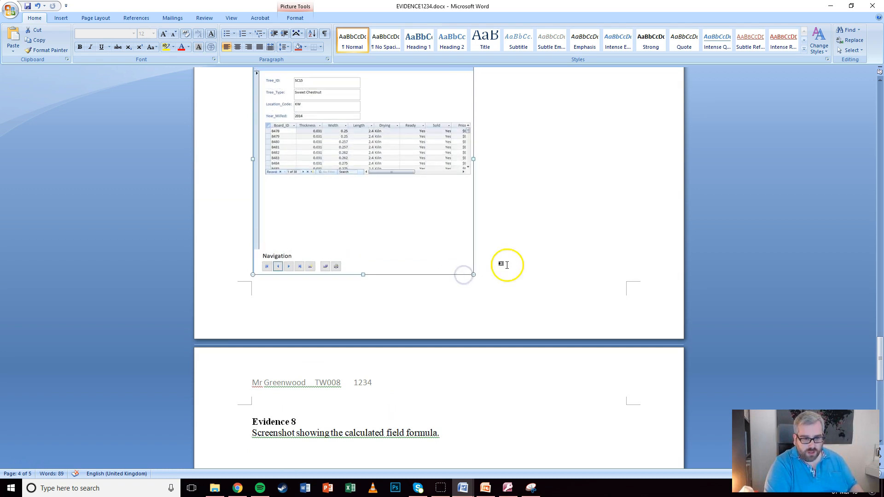
pyautogui.scroll(5, 506, 265)
pyautogui.click(517, 253)
# Resize the Evidence 6 screenshot, then enlarge the Evidence 7 screenshot
pyautogui.scroll(-1, 518, 253)
pyautogui.scroll(5, 529, 272)
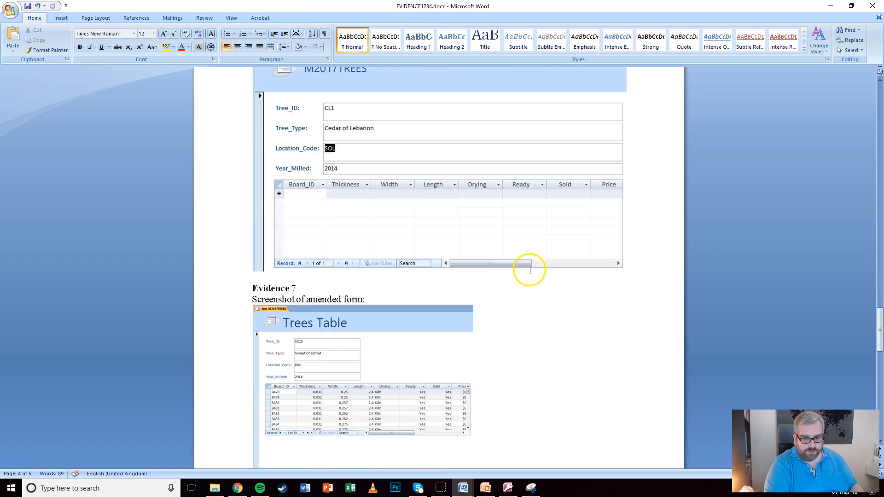
pyautogui.scroll(3, 519, 221)
pyautogui.click(518, 250)
pyautogui.moveTo(623, 352); pyautogui.dragTo(528, 294)
pyautogui.scroll(-3, 541, 300)
pyautogui.scroll(-3, 541, 299)
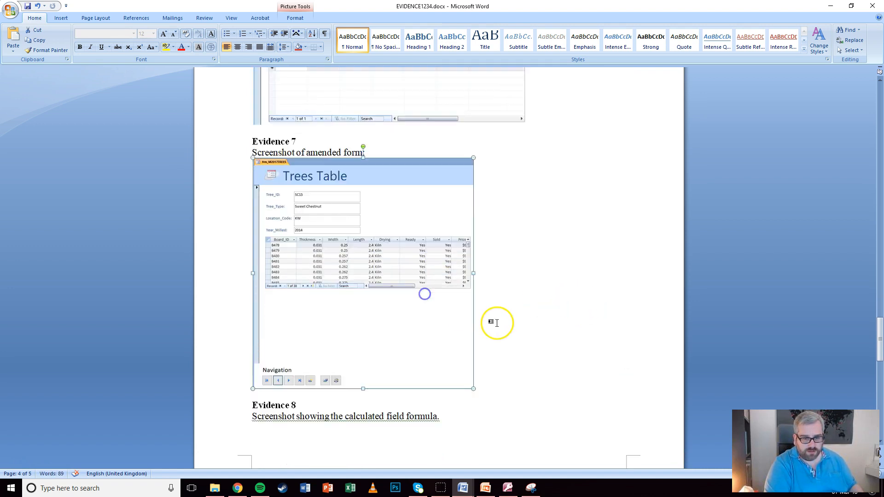
pyautogui.click(449, 316)
pyautogui.moveTo(473, 331); pyautogui.dragTo(525, 389)
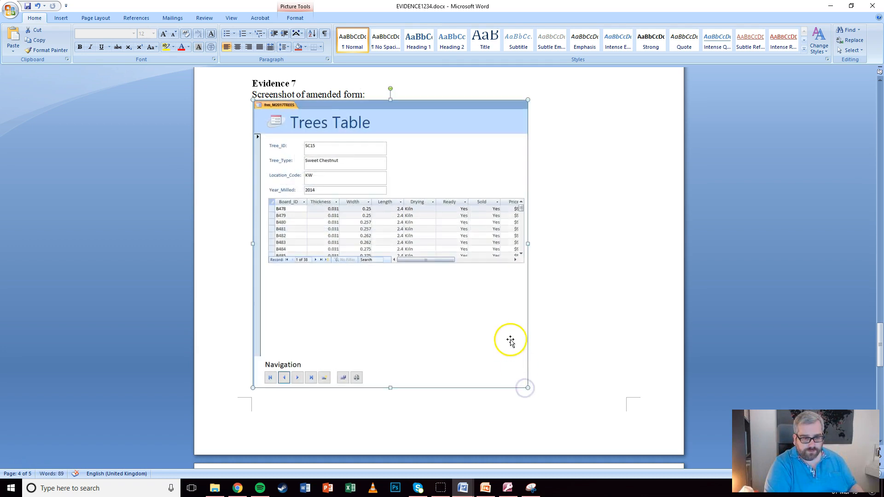
pyautogui.scroll(-5, 509, 339)
pyautogui.click(271, 364)
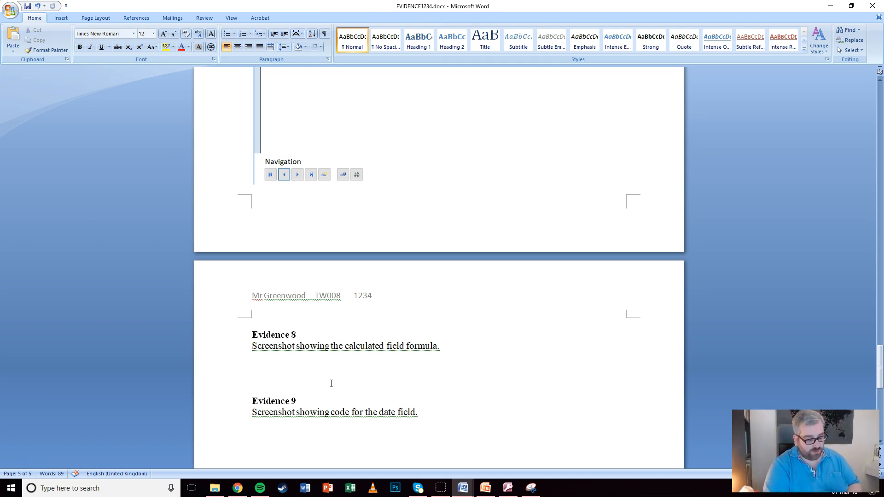
pyautogui.click(314, 379)
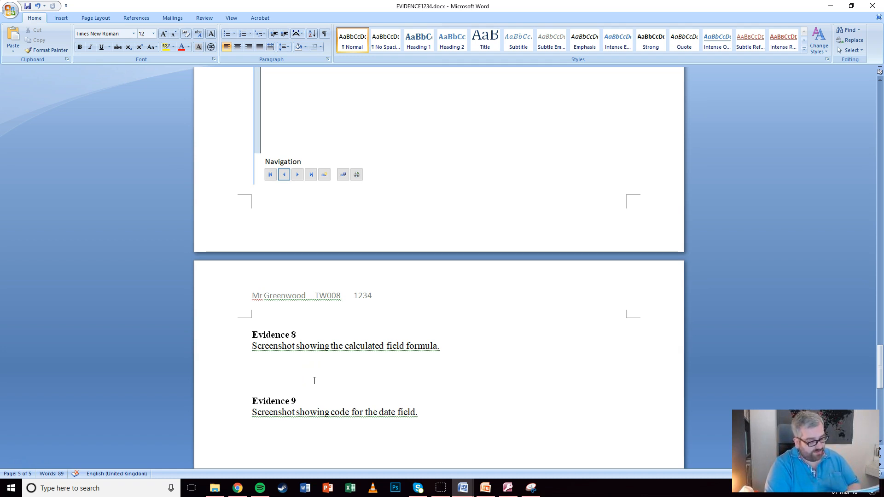
# On the Evaluation of my form slide, delete the 'Continue evaluation' instruction bullet
pyautogui.click(488, 488)
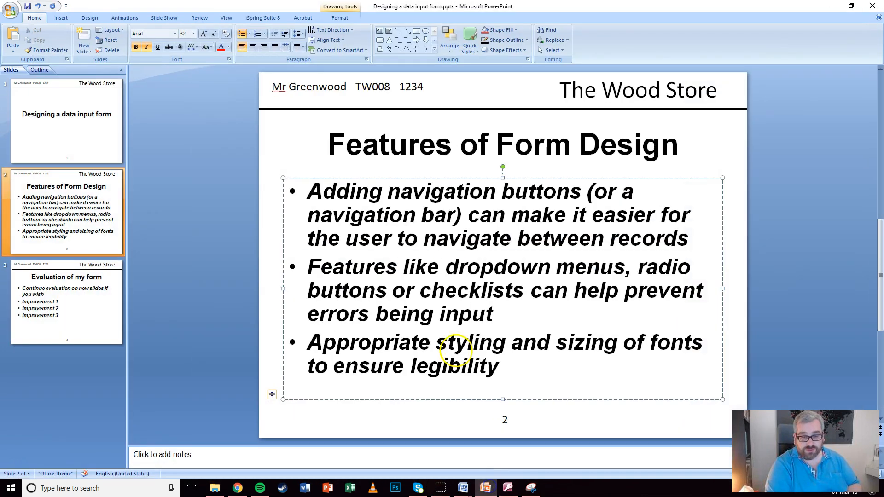
pyautogui.click(35, 318)
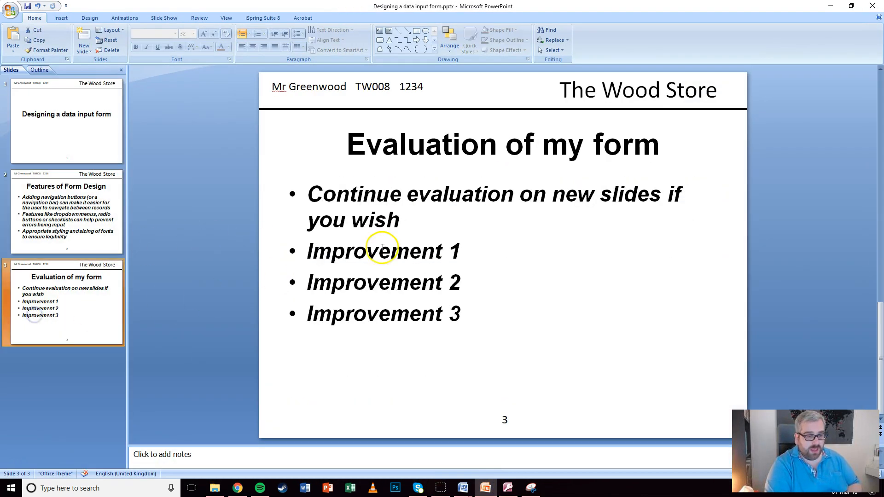
pyautogui.moveTo(307, 196); pyautogui.dragTo(480, 310)
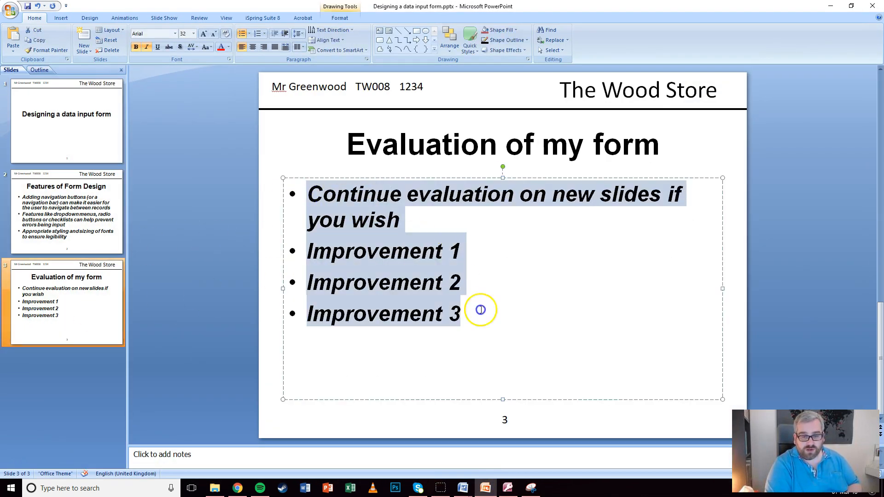
pyautogui.tripleClick(415, 223)
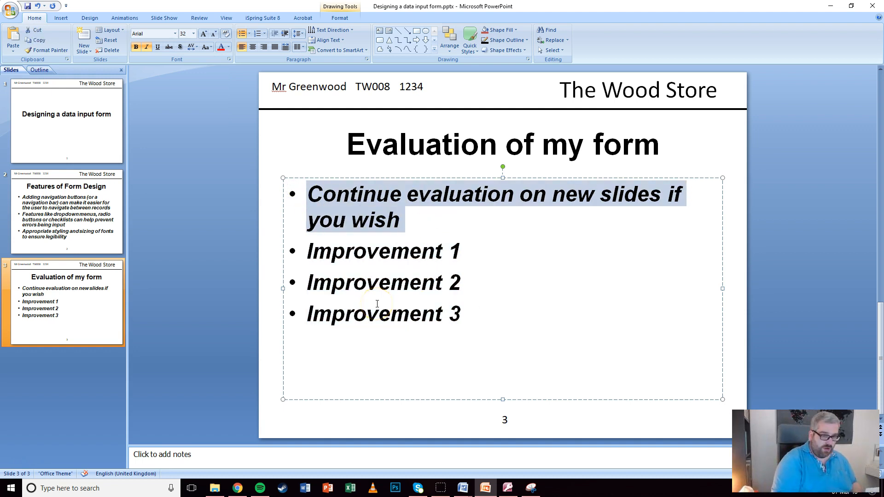
pyautogui.press('Delete')
# Replace Improvement 1 with 'I added a user-friendly title to my form…'
pyautogui.hotkey('shift', 'End')
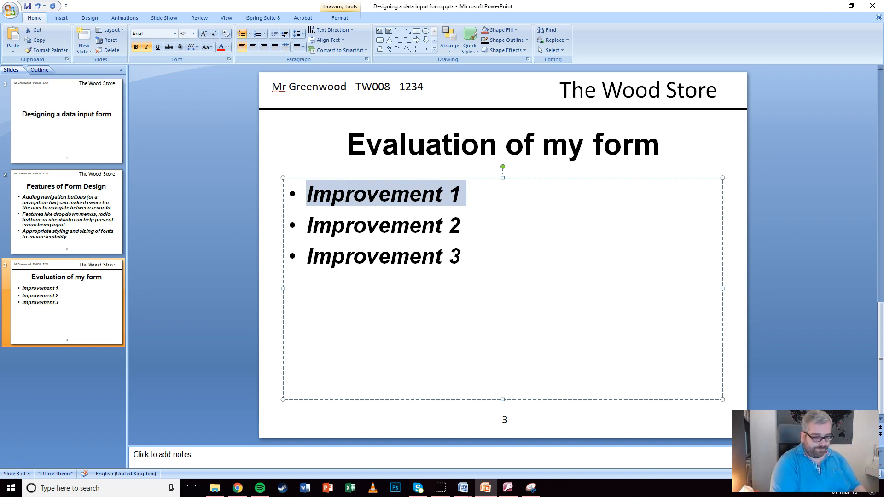
pyautogui.write('I added a user-friendly title t')
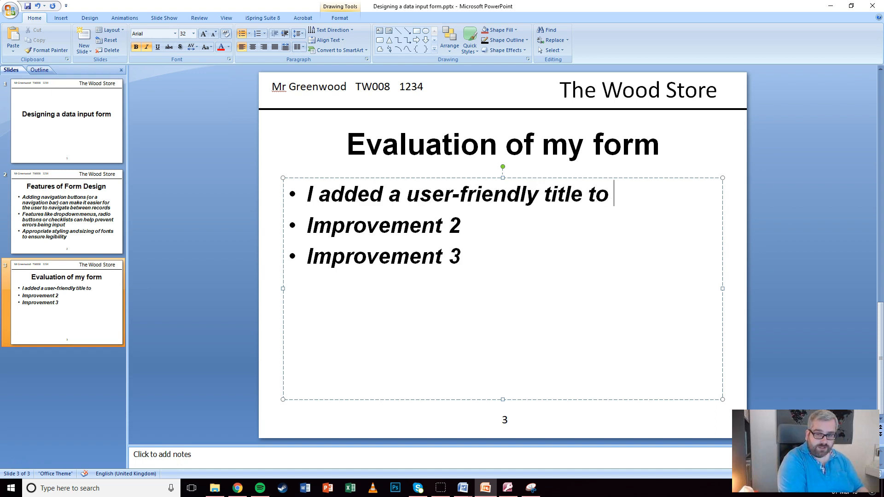
pyautogui.write('orm to make it ea')
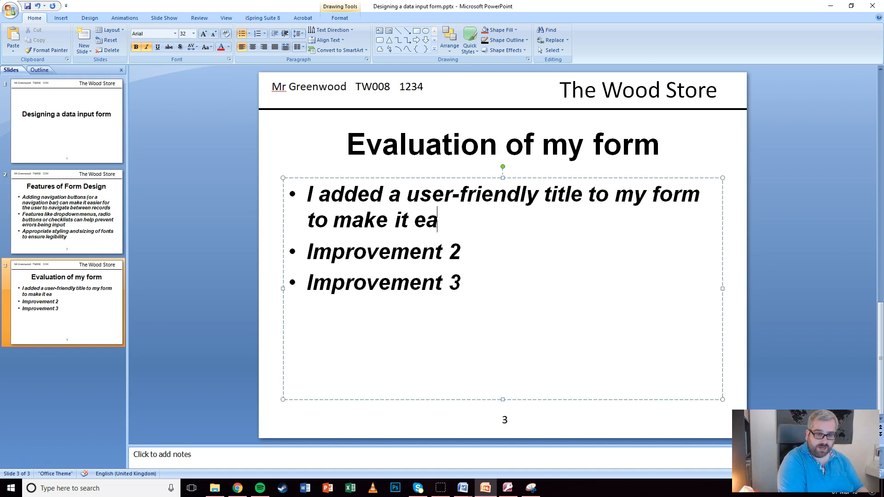
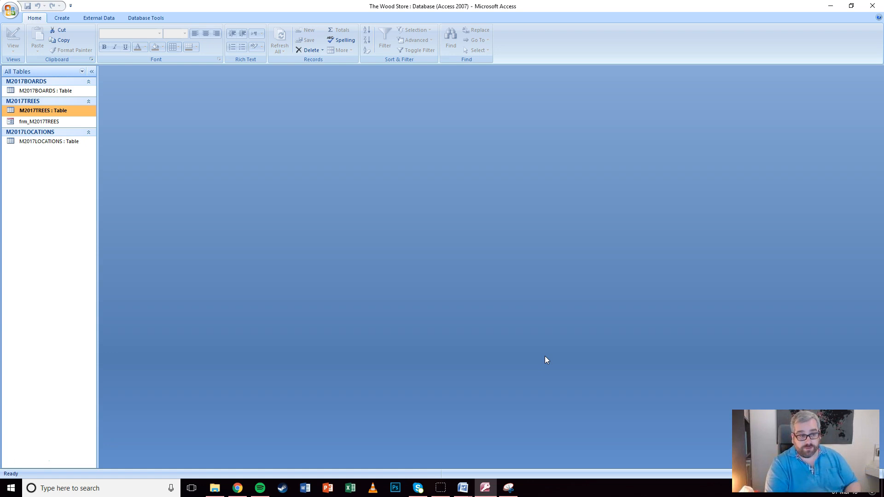
# Start a Simple Query Wizard query and add Year_Milled from M2017TREES
pyautogui.click(62, 17)
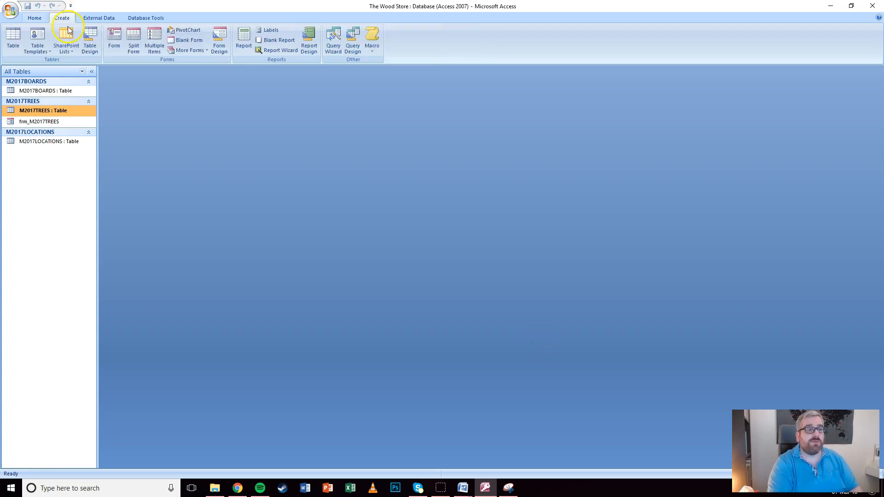
pyautogui.click(333, 46)
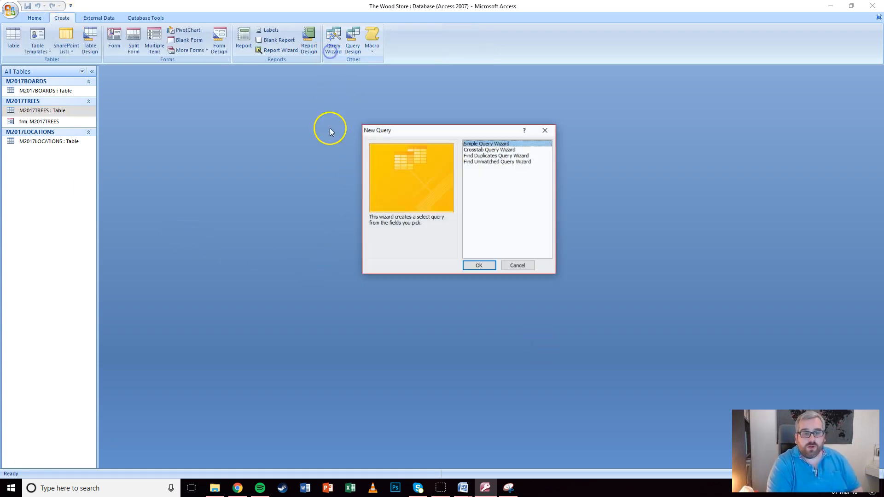
pyautogui.click(481, 269)
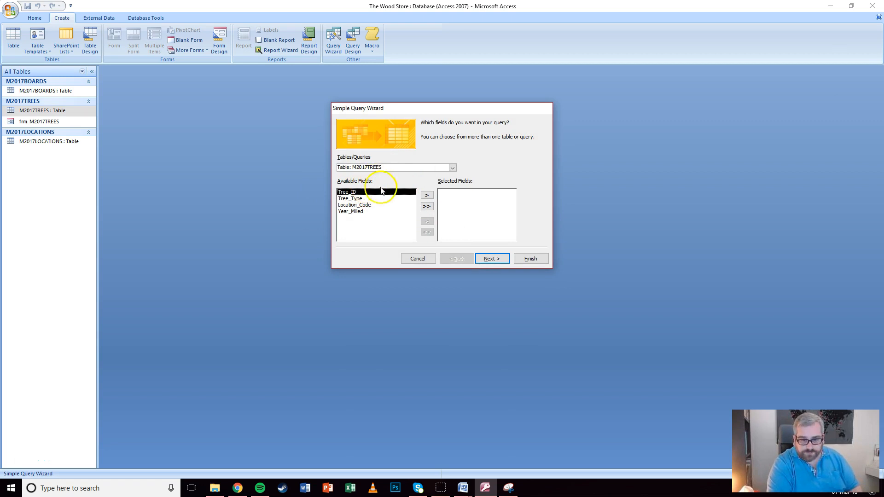
pyautogui.click(357, 212)
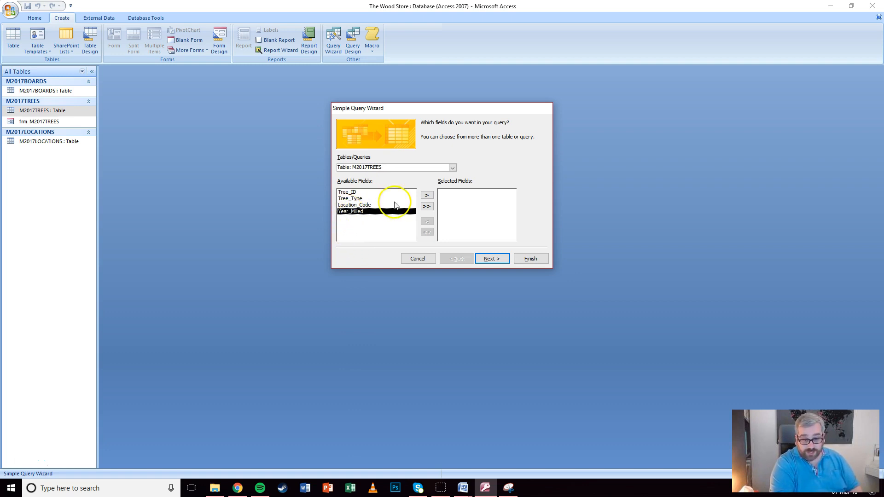
pyautogui.click(427, 196)
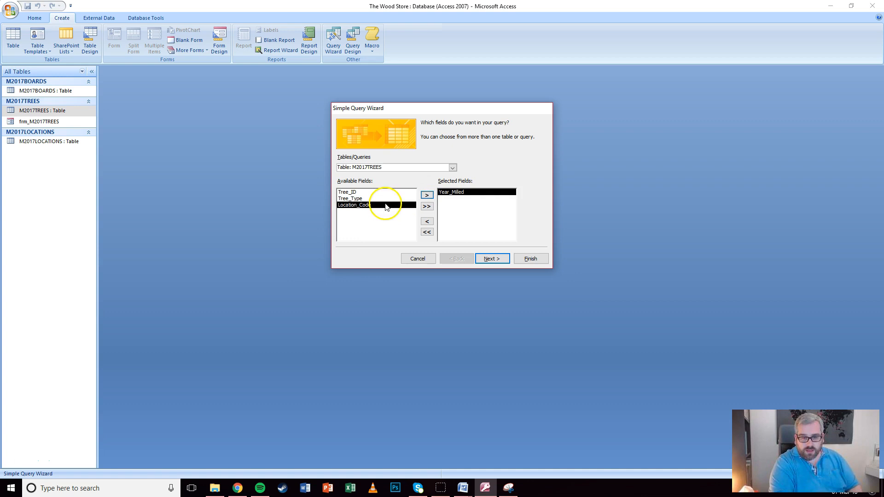
# Add Location from M2017LOCATIONS and Board_ID from M2017BOARDS to the query fields
pyautogui.click(352, 192)
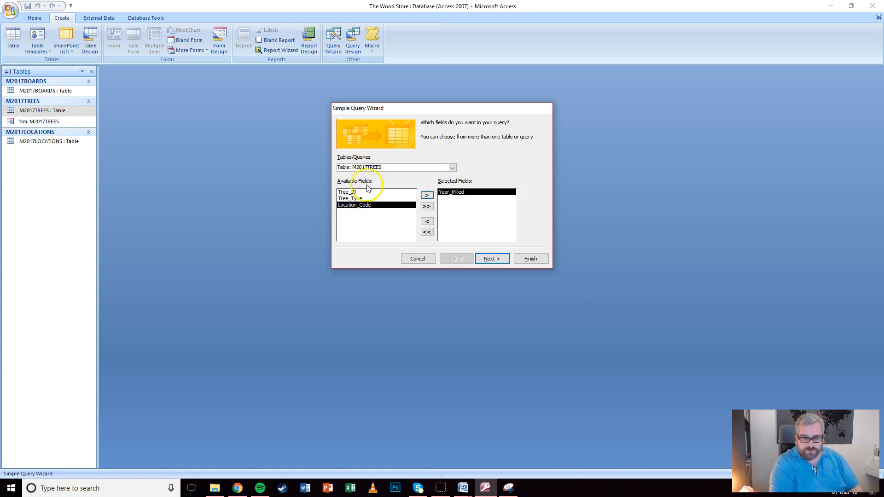
pyautogui.click(452, 167)
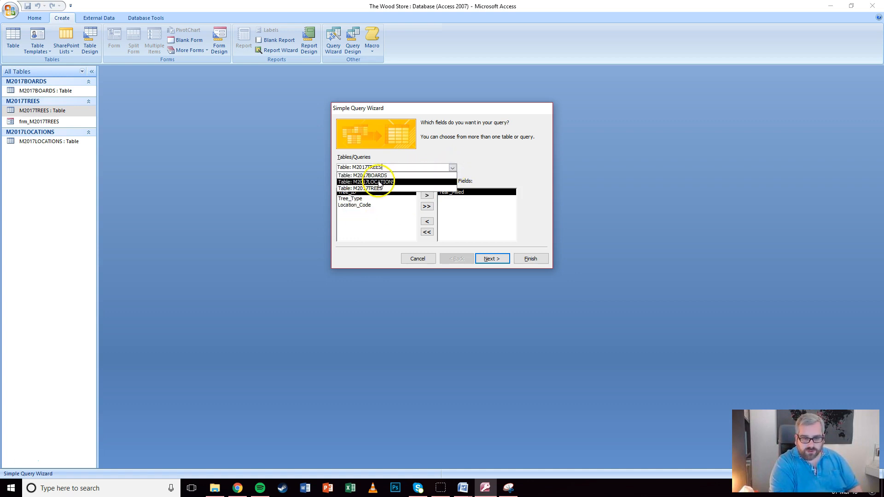
pyautogui.click(382, 182)
pyautogui.click(355, 199)
pyautogui.click(427, 195)
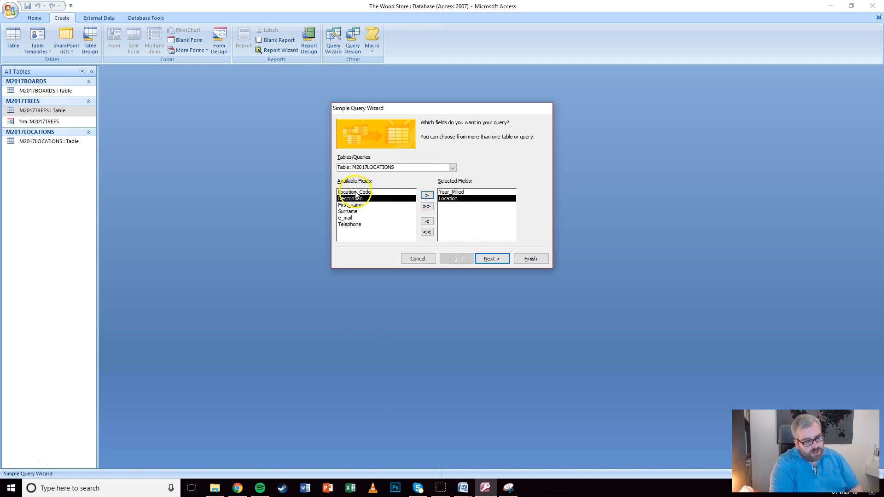
pyautogui.click(453, 168)
pyautogui.click(368, 175)
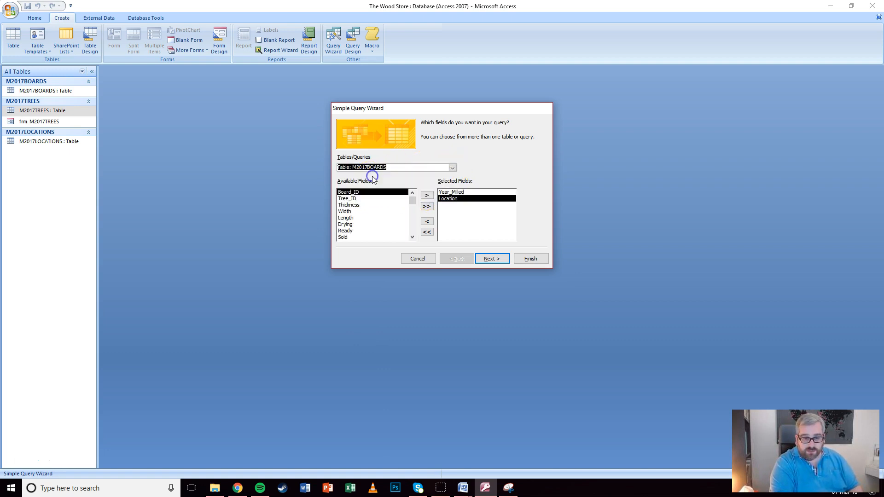
pyautogui.click(426, 195)
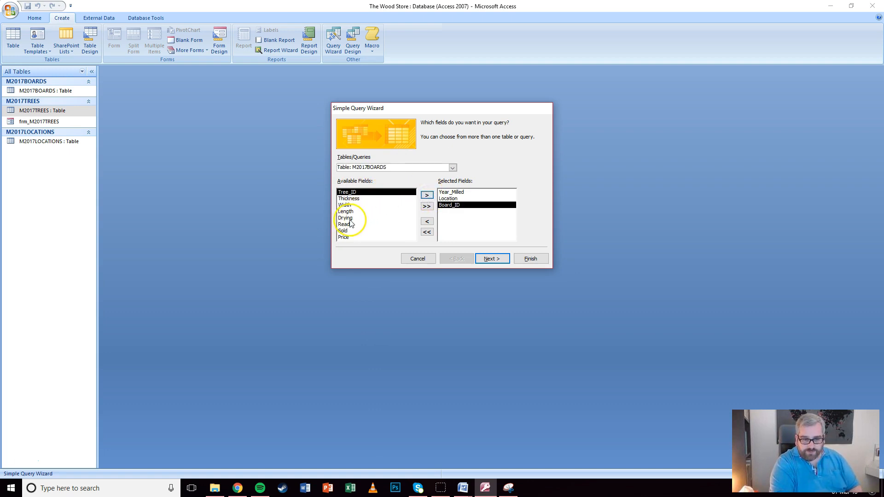
# Add Tree_Type from M2017TREES, then Thickness, Width and Length from M2017BOARDS
pyautogui.click(453, 167)
pyautogui.click(366, 188)
pyautogui.click(362, 199)
pyautogui.click(427, 196)
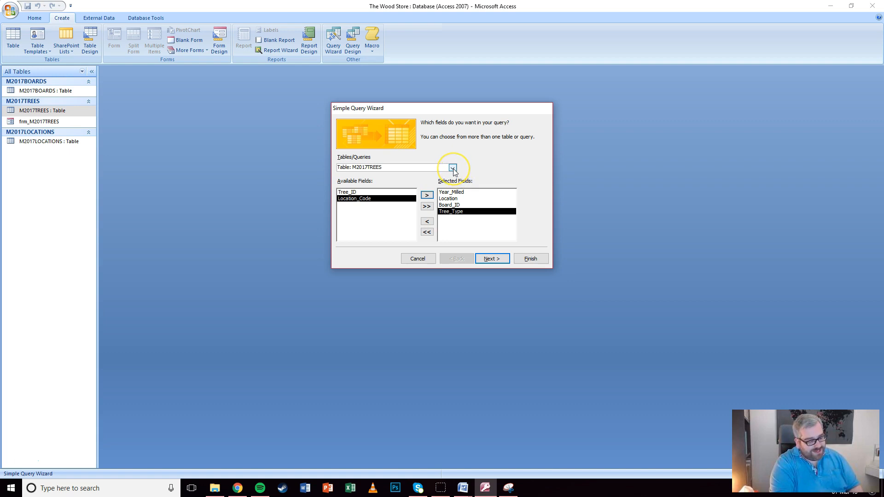
pyautogui.click(453, 168)
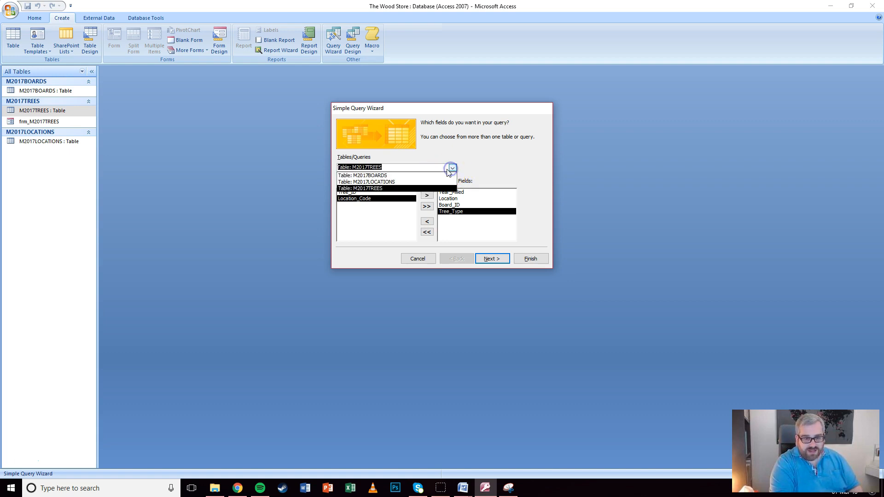
pyautogui.click(380, 175)
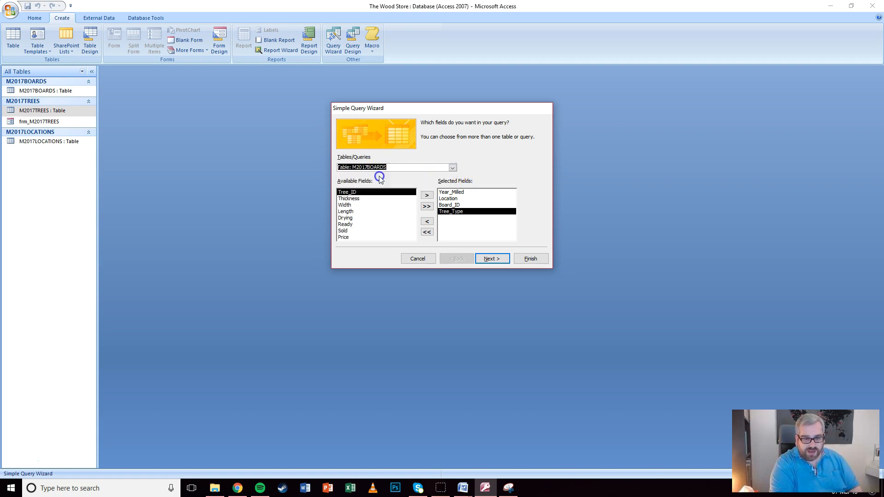
pyautogui.click(355, 198)
pyautogui.click(427, 195)
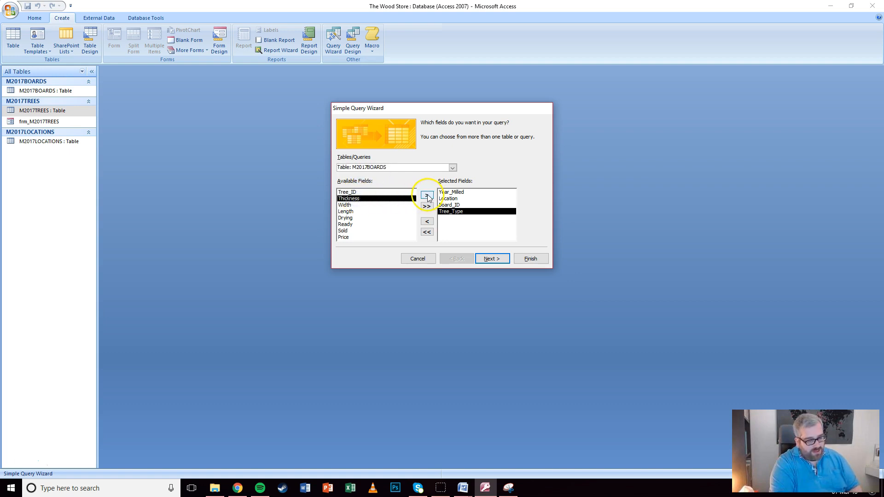
pyautogui.click(427, 195)
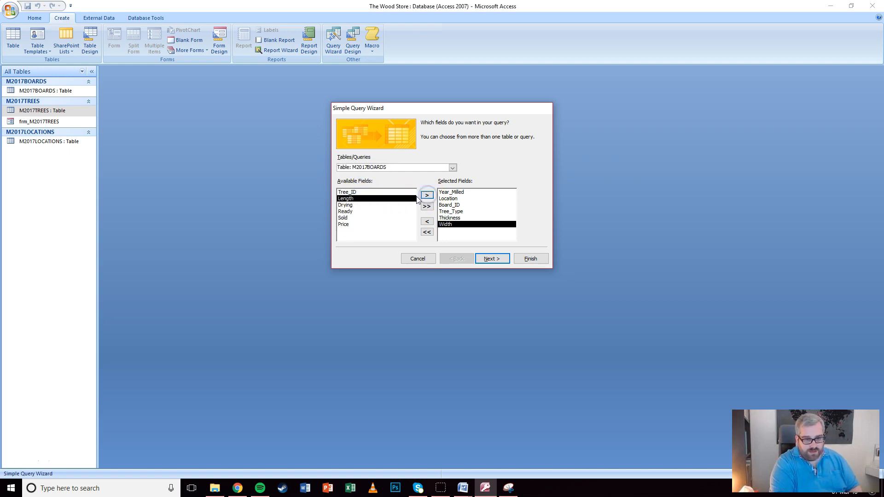
pyautogui.click(422, 197)
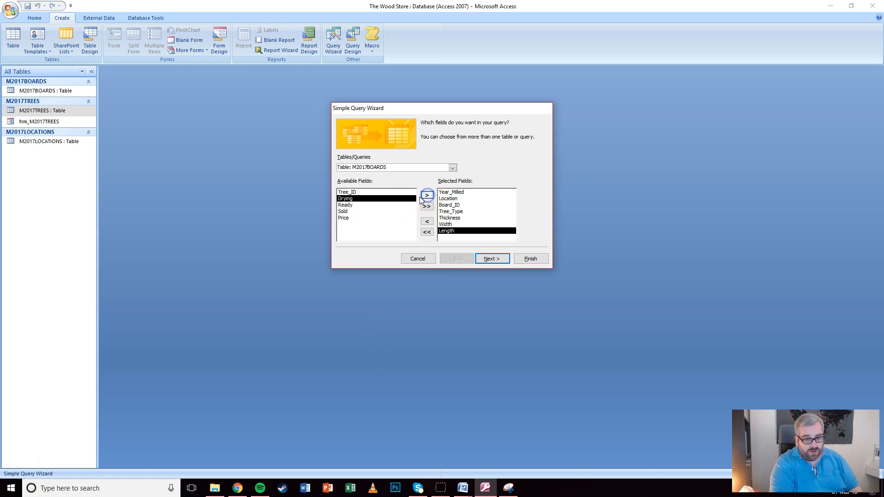
# Add Ready, Sold and Price, check the chosen fields, and continue
pyautogui.click(364, 205)
pyautogui.click(426, 196)
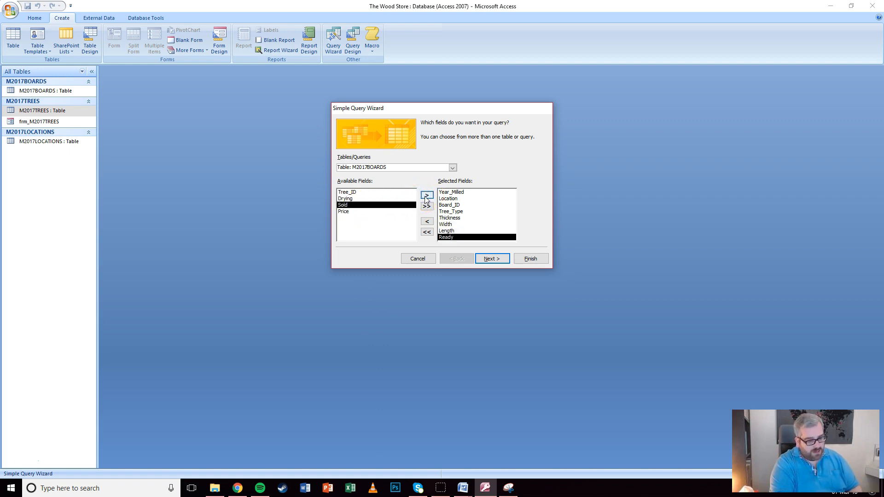
pyautogui.click(364, 205)
pyautogui.click(426, 195)
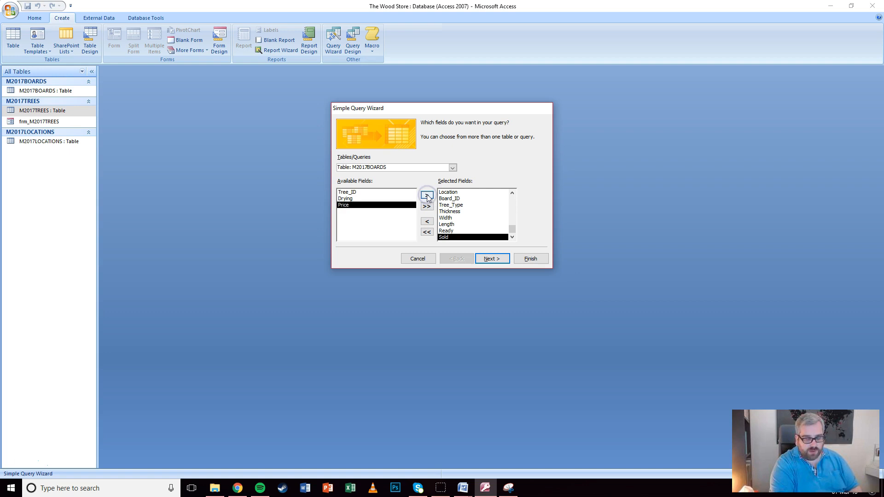
pyautogui.click(426, 196)
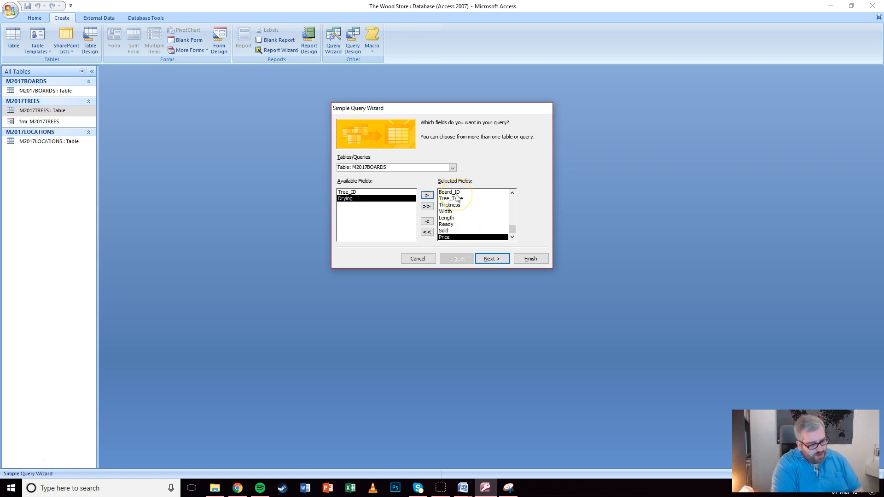
pyautogui.click(445, 224)
pyautogui.click(446, 231)
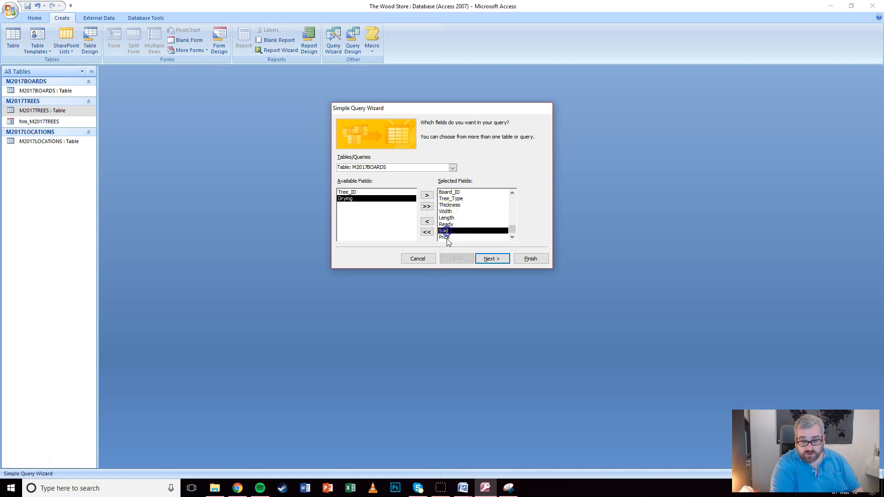
pyautogui.click(494, 260)
# Keep a detail query, title it qry_SoldTimber, and finish in design-modify mode
pyautogui.click(491, 260)
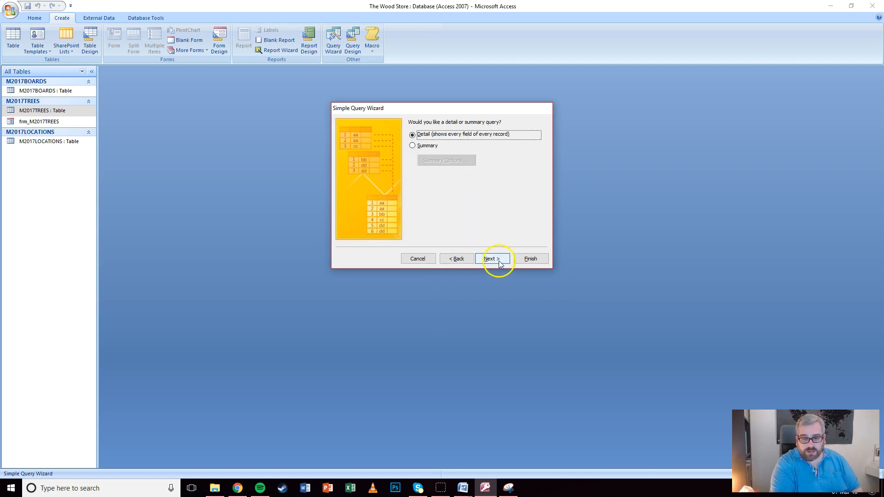
pyautogui.moveTo(460, 132); pyautogui.dragTo(390, 123)
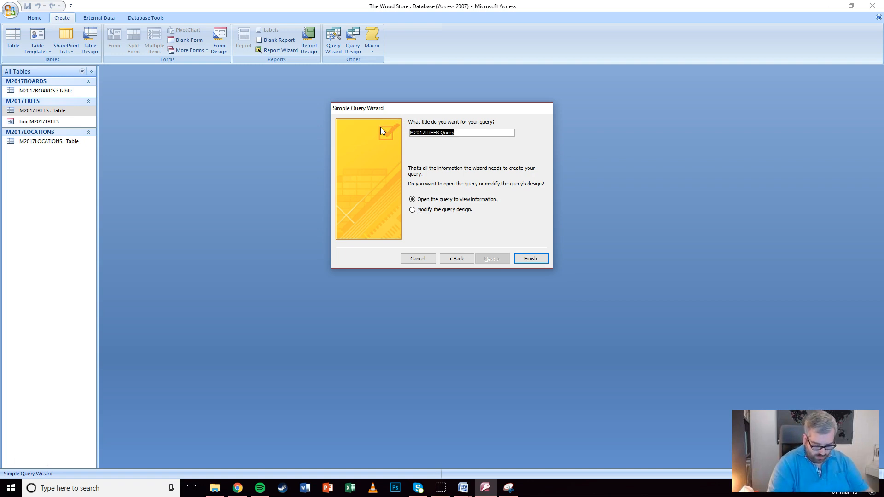
pyautogui.write('qry')
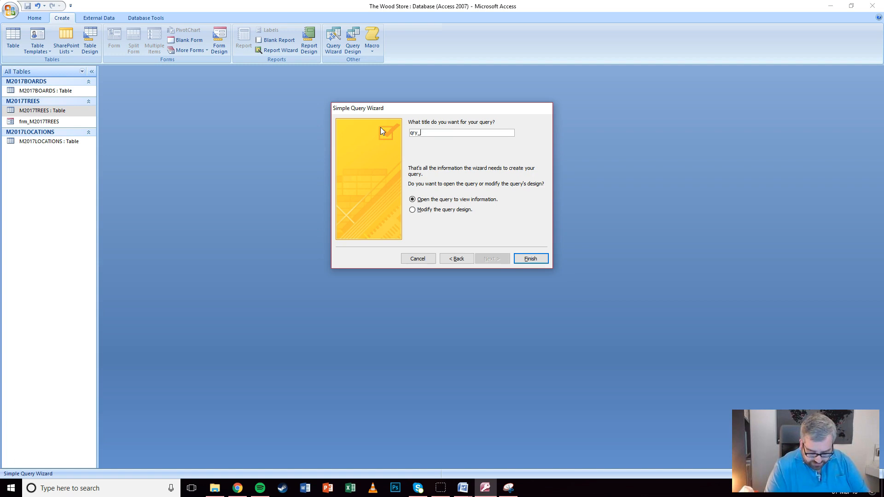
pyautogui.write('_Sold')
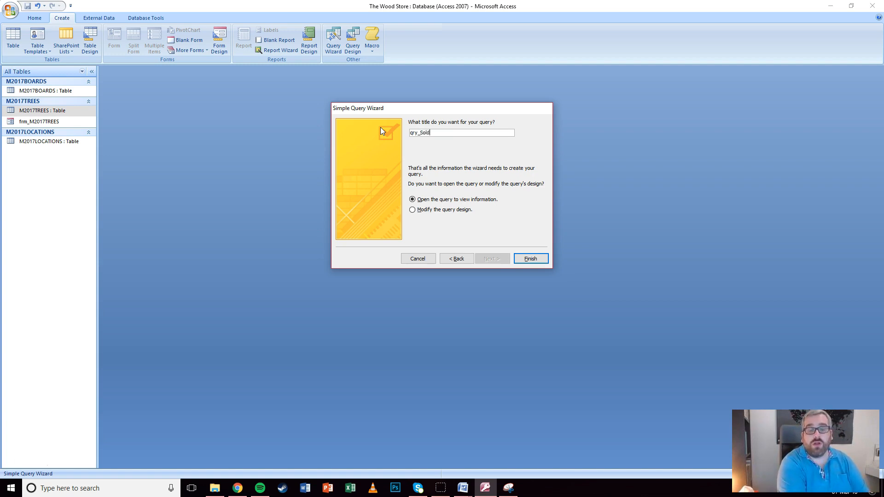
pyautogui.write('Timber')
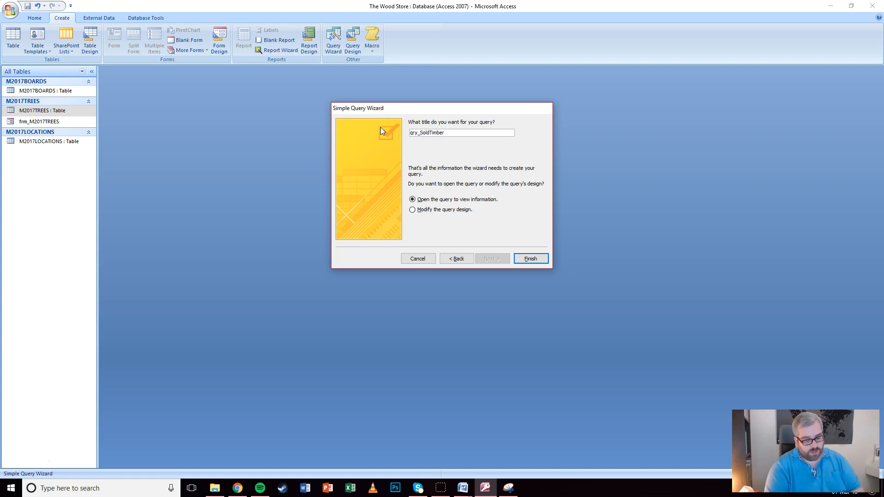
pyautogui.click(417, 211)
pyautogui.click(528, 260)
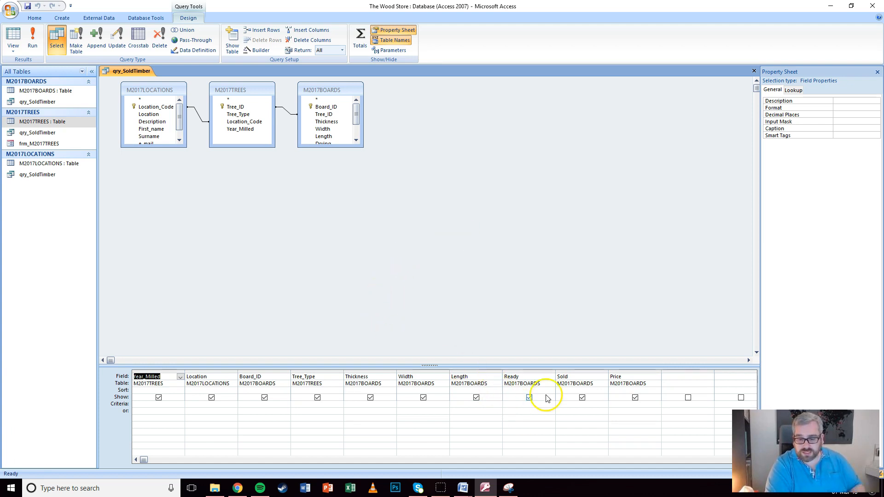
# Set criteria Ready No and Sold Yes, then run the query
pyautogui.click(514, 401)
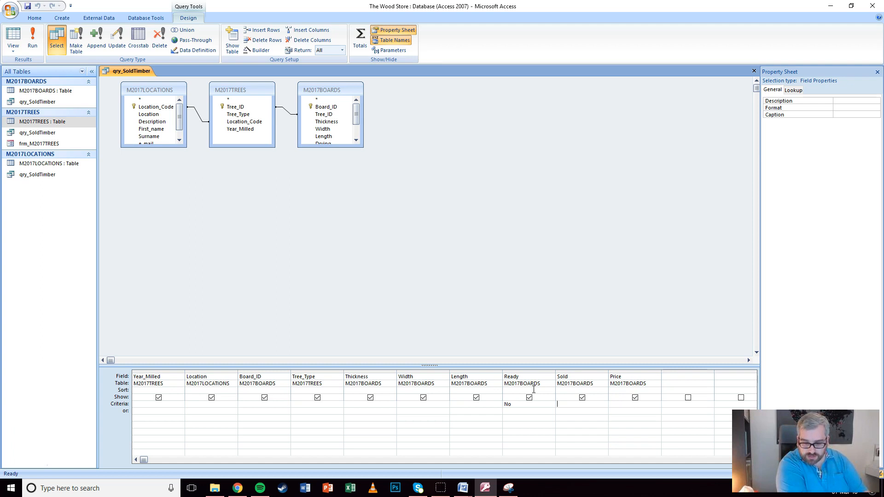
pyautogui.write('es')
pyautogui.press('Tab')
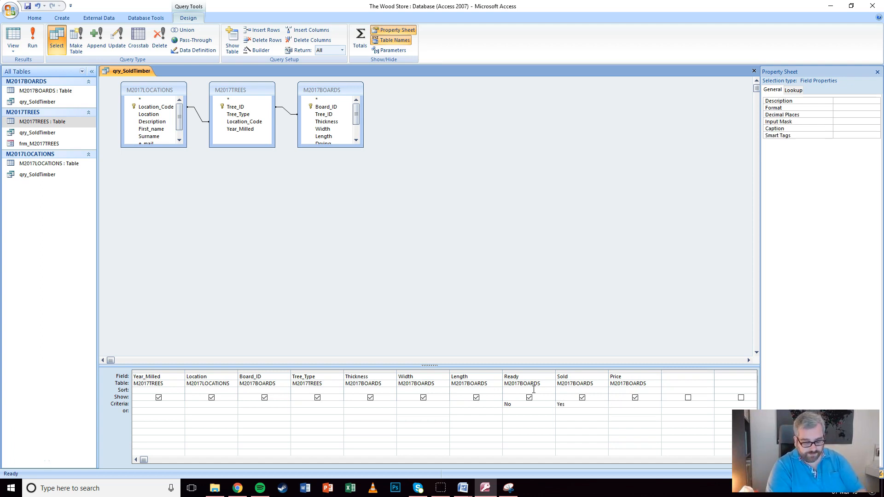
pyautogui.click(32, 40)
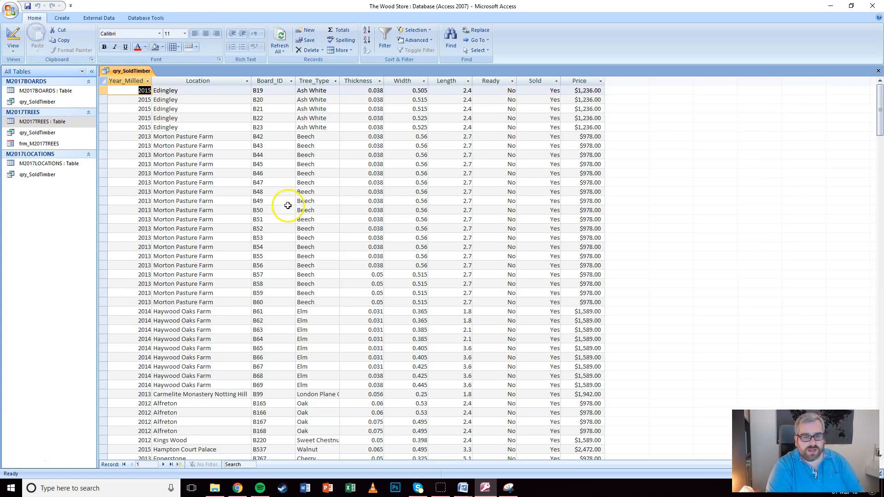
# Review the 52 sold-timber records, then return to Design view
pyautogui.scroll(-9, 431, 186)
pyautogui.scroll(9, 430, 187)
pyautogui.scroll(-6, 432, 183)
pyautogui.scroll(-3, 433, 183)
pyautogui.scroll(9, 437, 182)
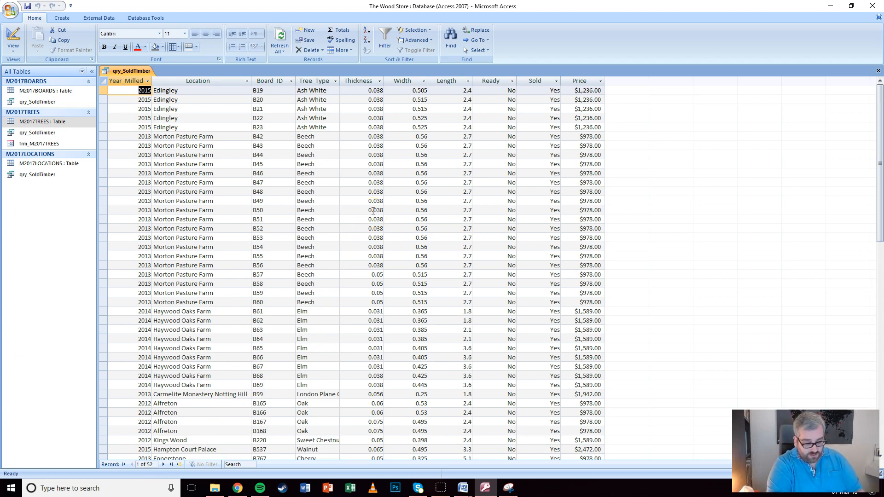
pyautogui.scroll(-13, 377, 195)
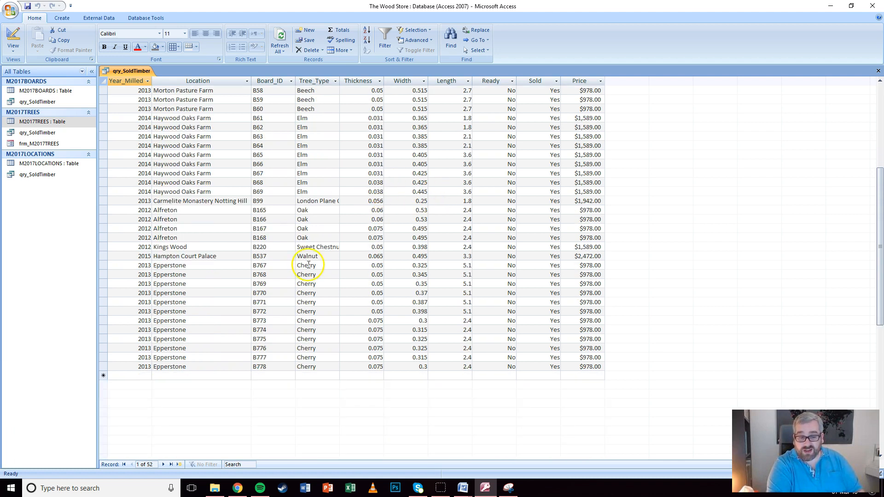
pyautogui.scroll(7, 308, 265)
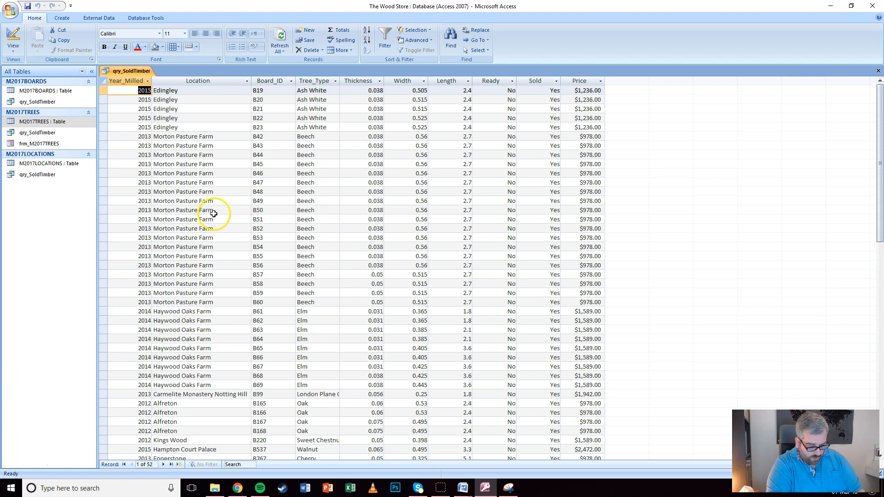
pyautogui.click(13, 39)
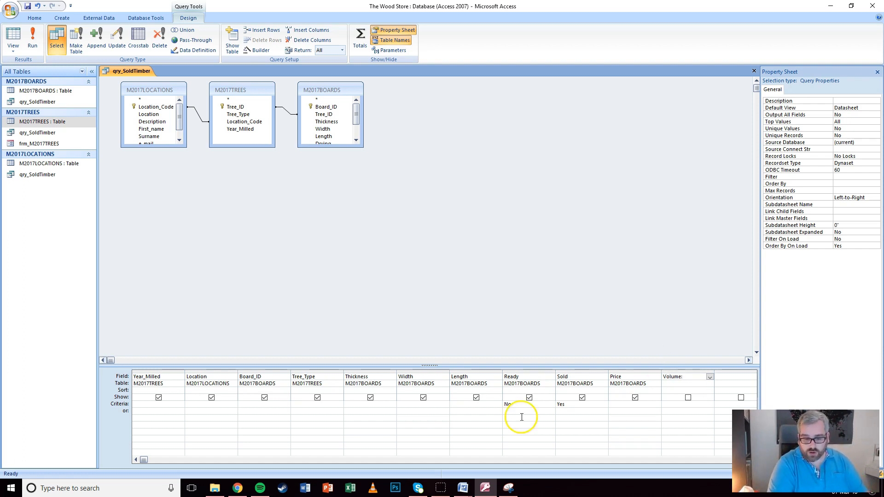
# Enter Volume: [Thickness]*[Width]*[Length] in a widened new grid column
pyautogui.moveTo(158, 463); pyautogui.dragTo(251, 462)
pyautogui.moveTo(609, 371); pyautogui.dragTo(714, 369)
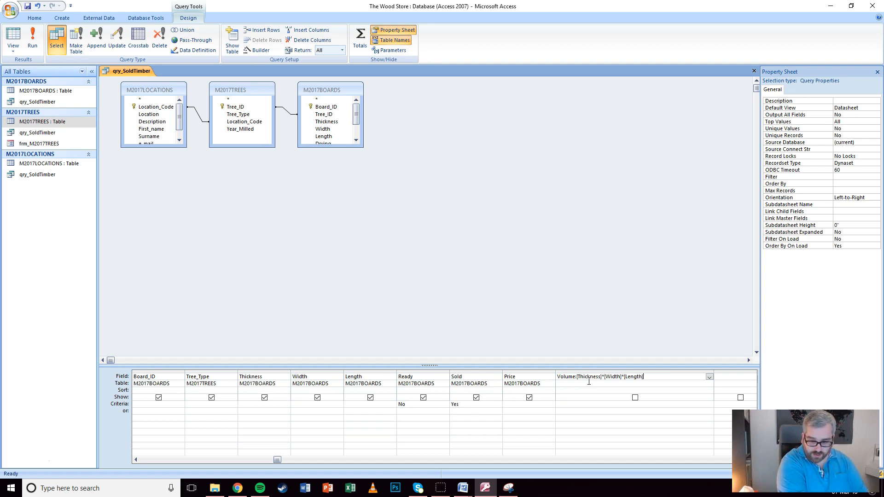
pyautogui.press('Return')
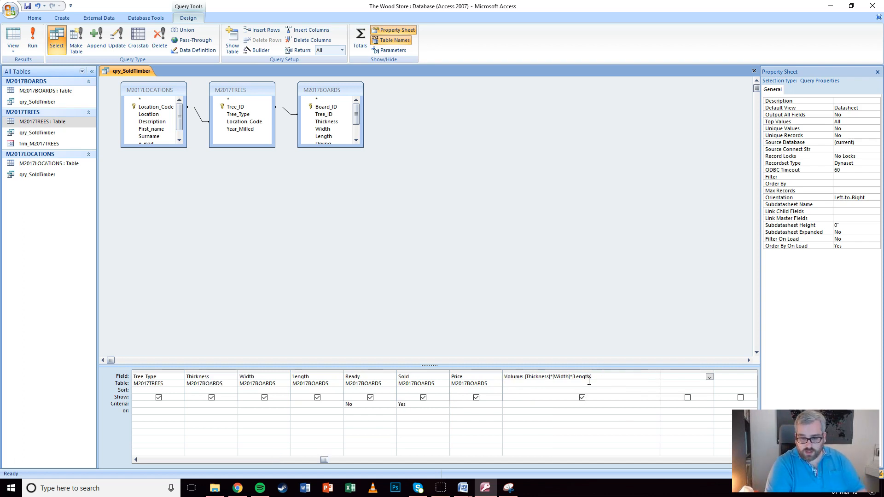
pyautogui.click(575, 376)
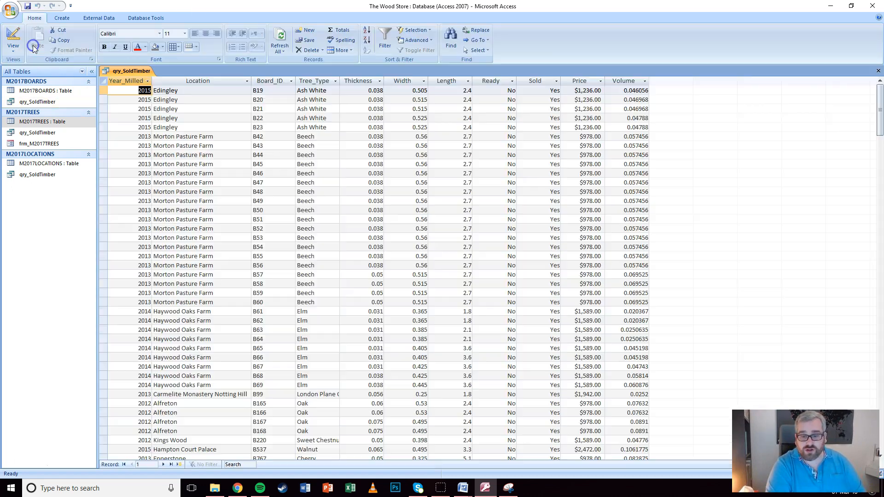
# Run the query to check the Volume results, then return to Design view
pyautogui.click(32, 40)
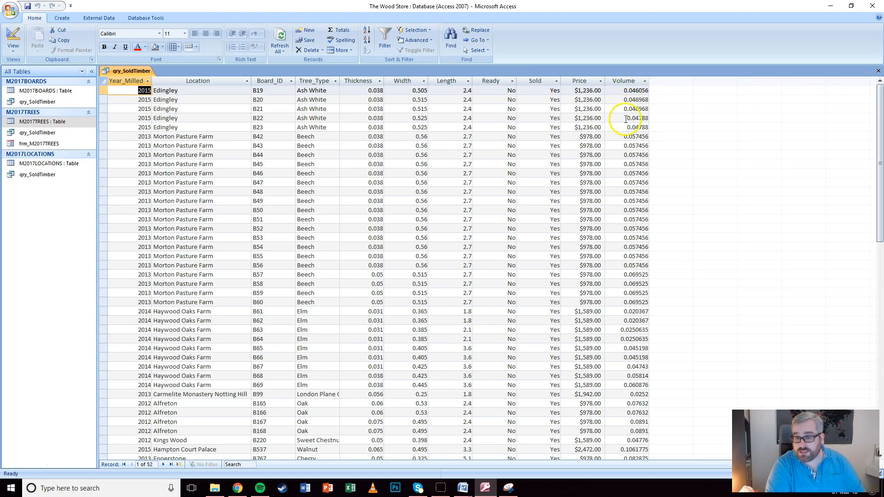
pyautogui.scroll(-8, 639, 341)
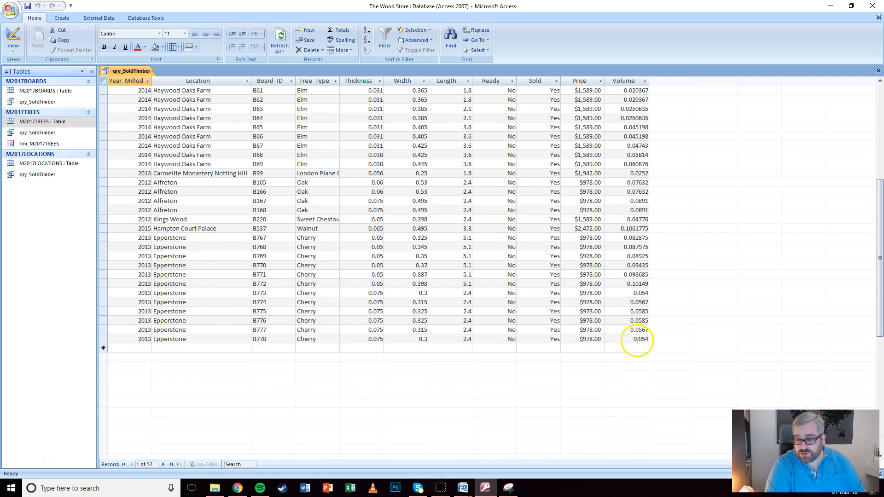
pyautogui.scroll(8, 643, 254)
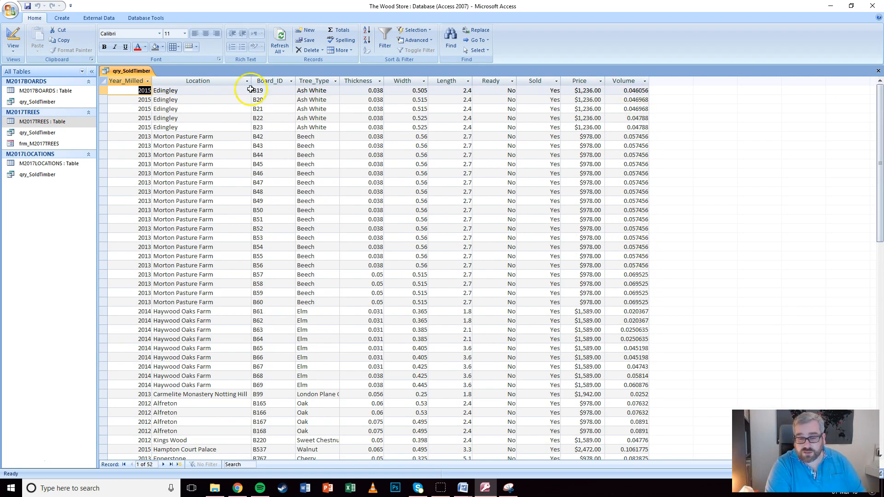
pyautogui.click(13, 36)
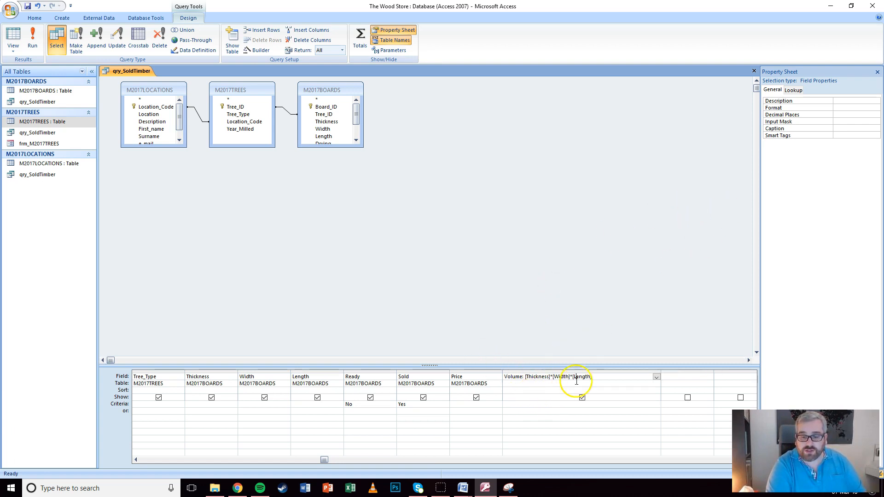
# Give the Volume field Standard format with 3 decimal places
pyautogui.click(528, 377)
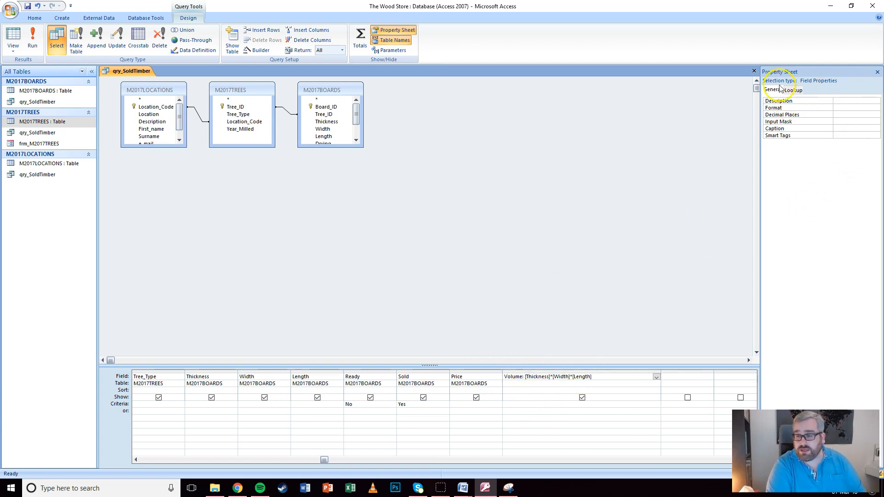
pyautogui.click(852, 107)
pyautogui.click(875, 108)
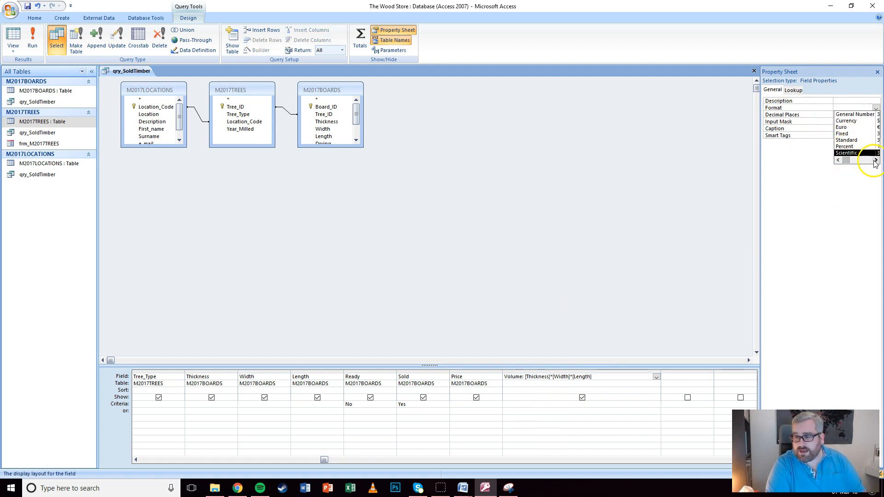
pyautogui.click(849, 140)
pyautogui.click(837, 116)
pyautogui.click(875, 115)
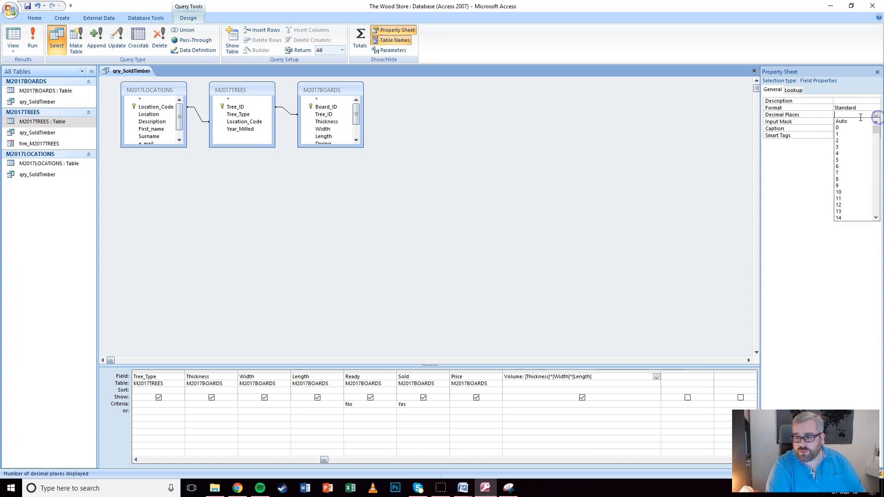
pyautogui.click(848, 146)
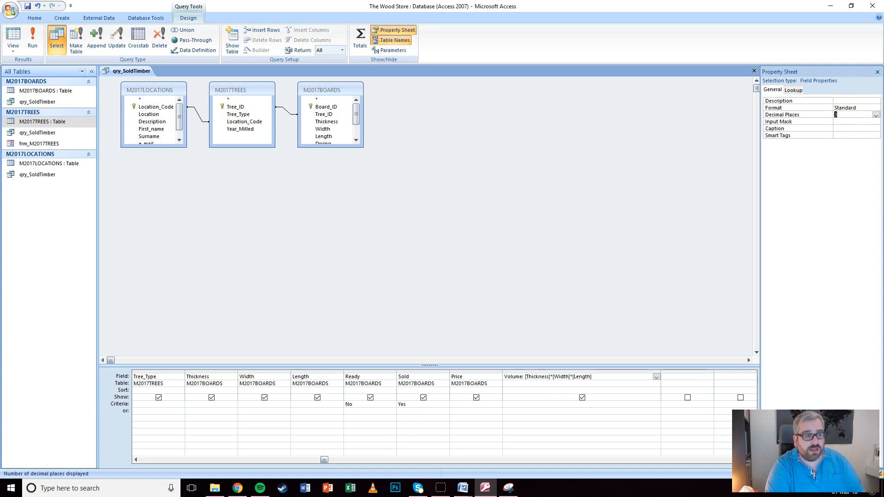
# Check the three-decimal Volume values in the datasheet, then close qry_SoldTimber
pyautogui.click(30, 39)
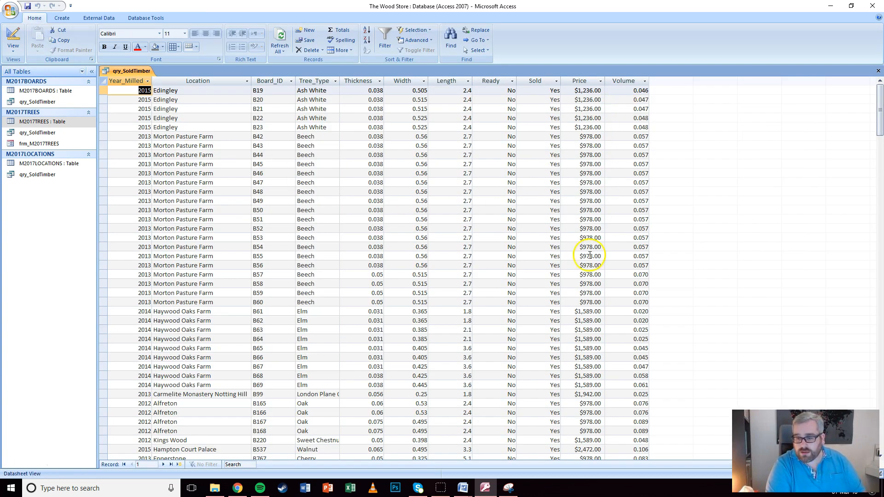
pyautogui.scroll(-8, 640, 414)
pyautogui.scroll(8, 635, 391)
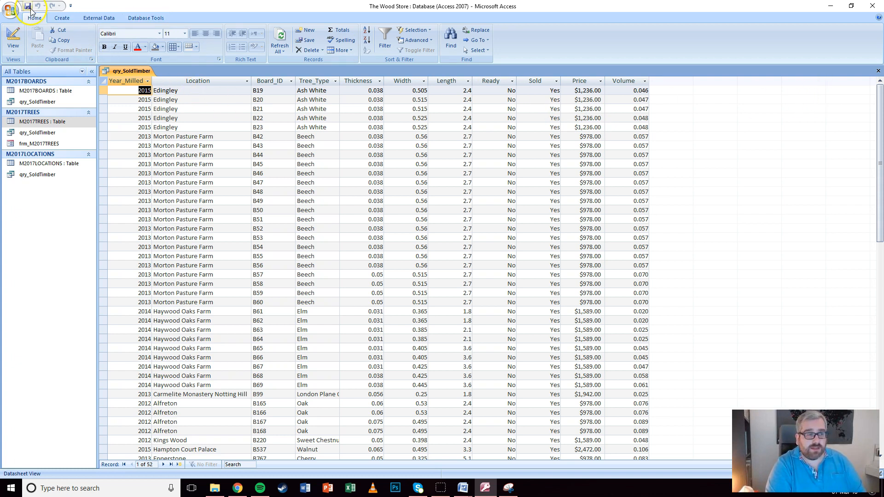
pyautogui.click(877, 71)
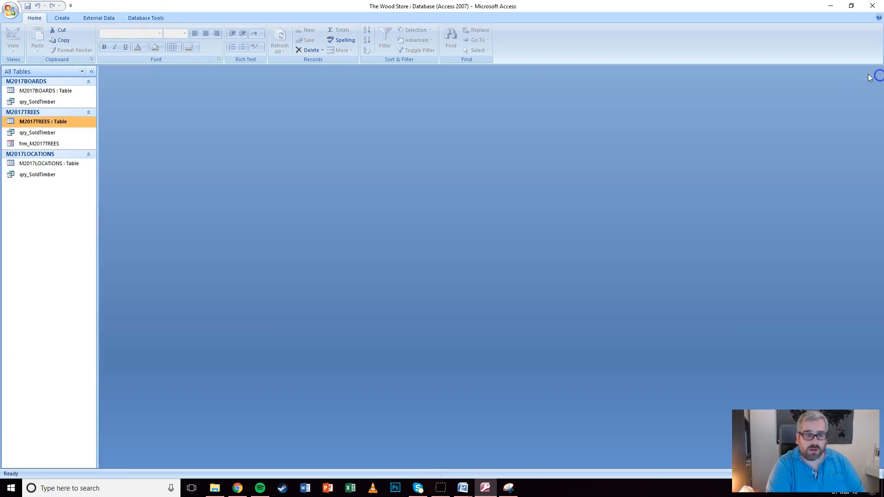
# Start the Report Wizard on qry_SoldTimber with all fields added
pyautogui.click(40, 133)
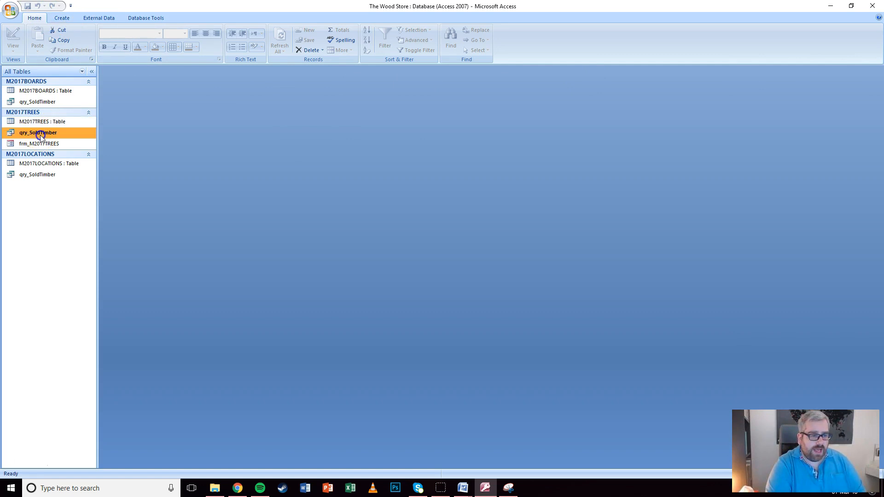
pyautogui.click(61, 18)
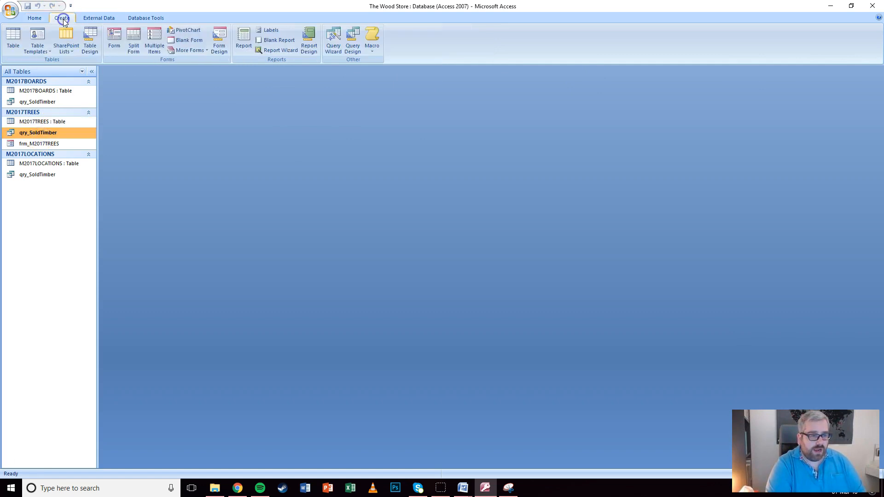
pyautogui.click(266, 50)
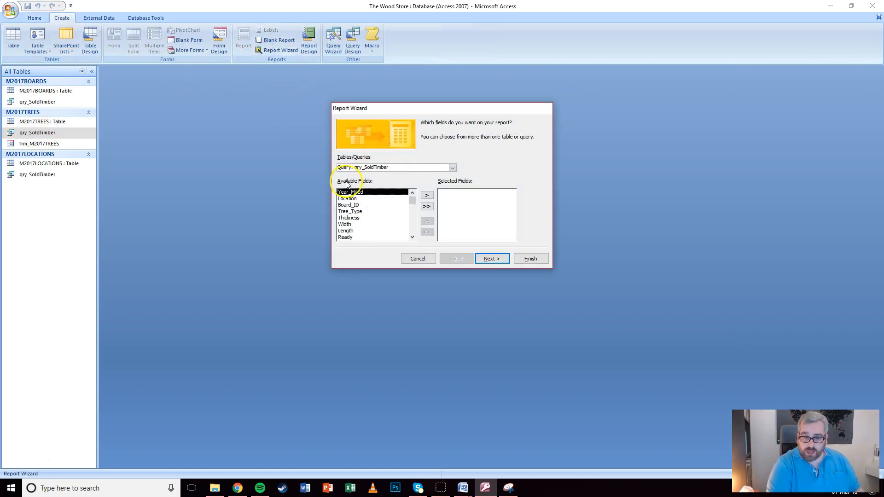
pyautogui.click(427, 207)
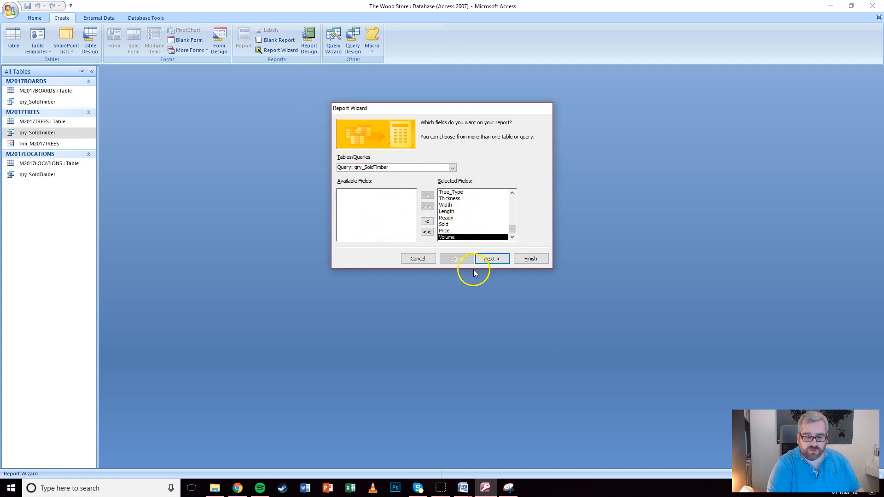
pyautogui.click(499, 259)
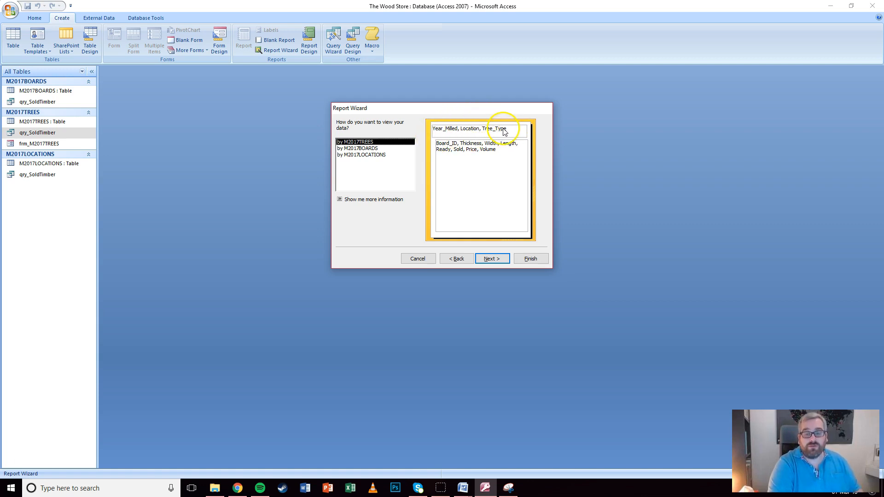
# Compare data views by M2017BOARDS and M2017LOCATIONS, settling on M2017BOARDS
pyautogui.click(360, 148)
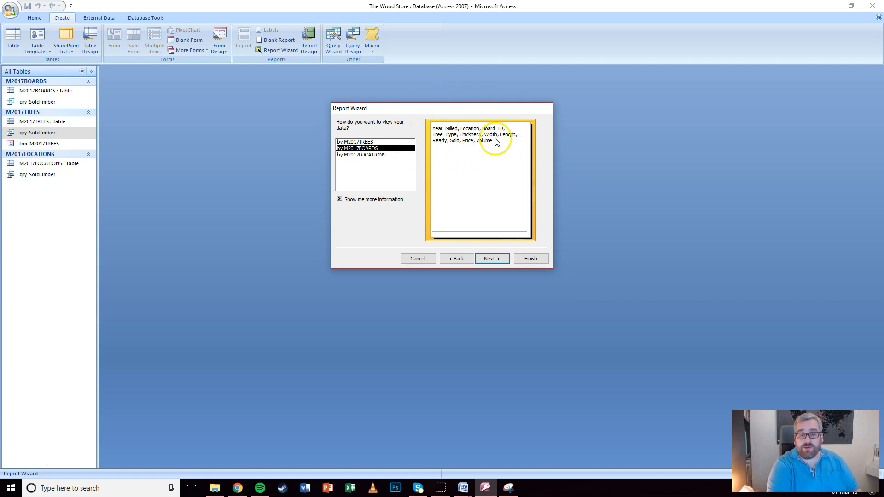
pyautogui.click(371, 156)
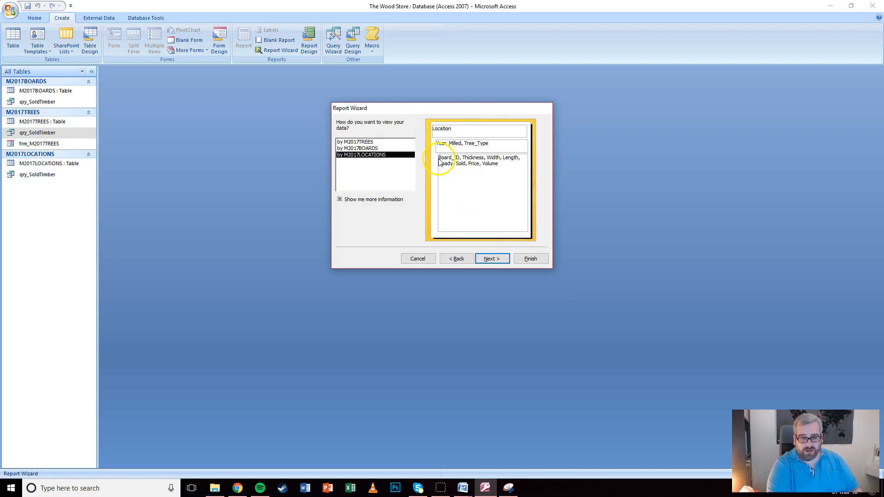
pyautogui.click(366, 149)
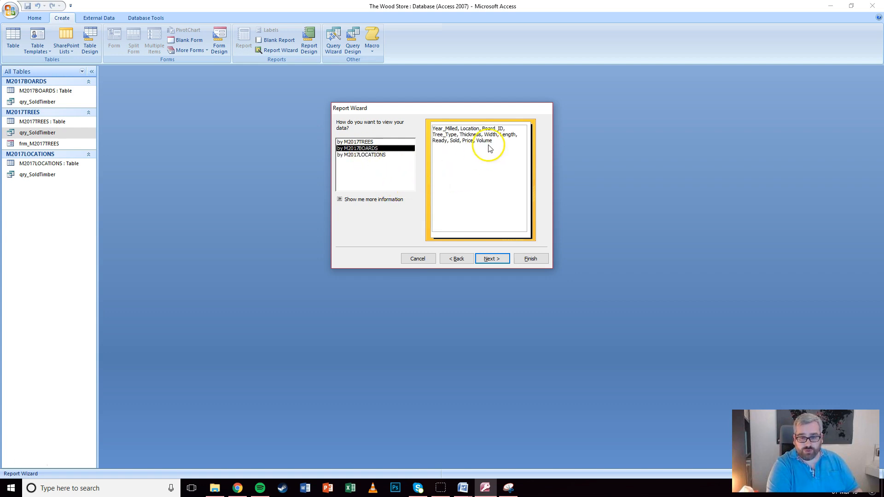
# Skip grouping and sorting, choose landscape orientation, and keep the Office style
pyautogui.click(490, 260)
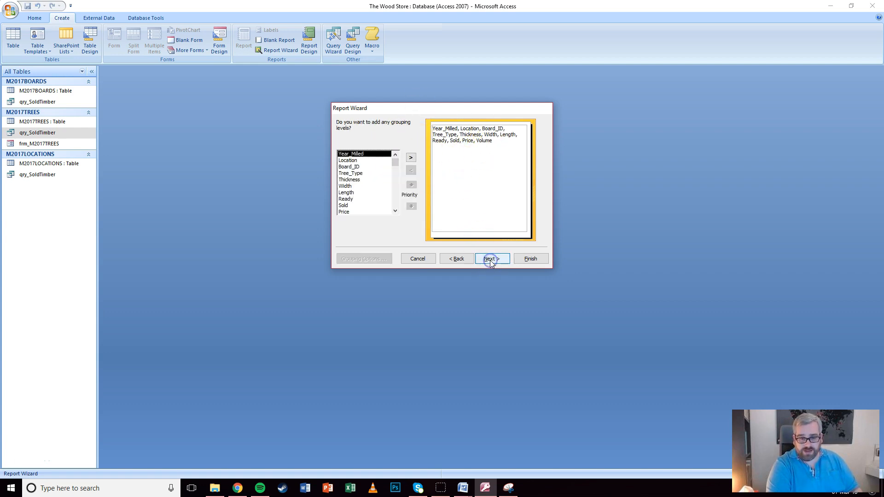
pyautogui.click(491, 261)
pyautogui.click(492, 260)
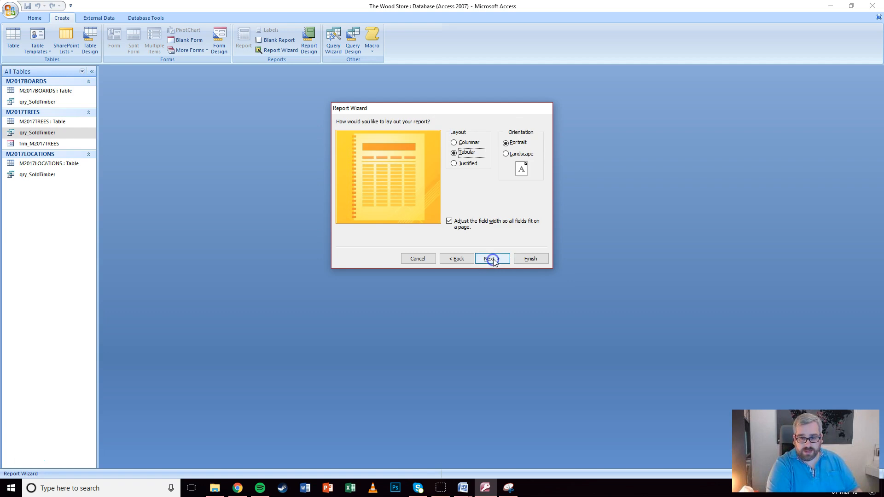
pyautogui.click(506, 154)
pyautogui.click(491, 259)
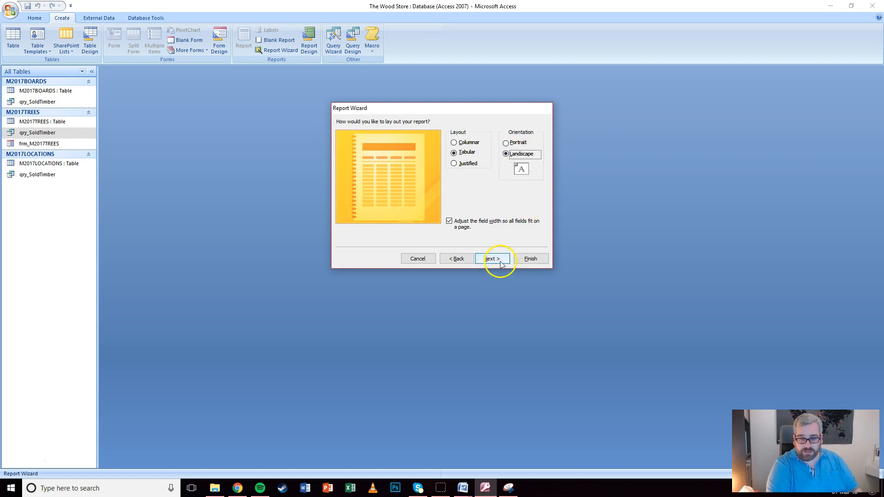
pyautogui.click(459, 225)
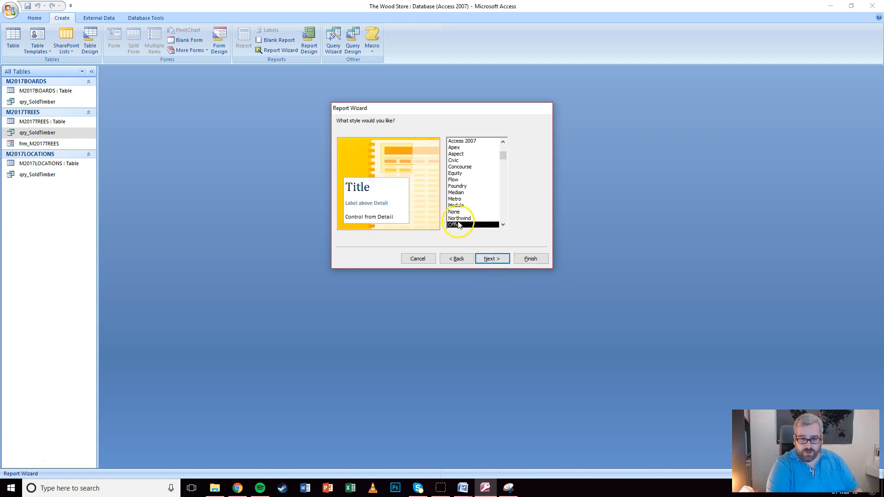
pyautogui.click(490, 258)
# Title the report rpt_SoldTimber and finish with a print preview
pyautogui.doubleClick(450, 135)
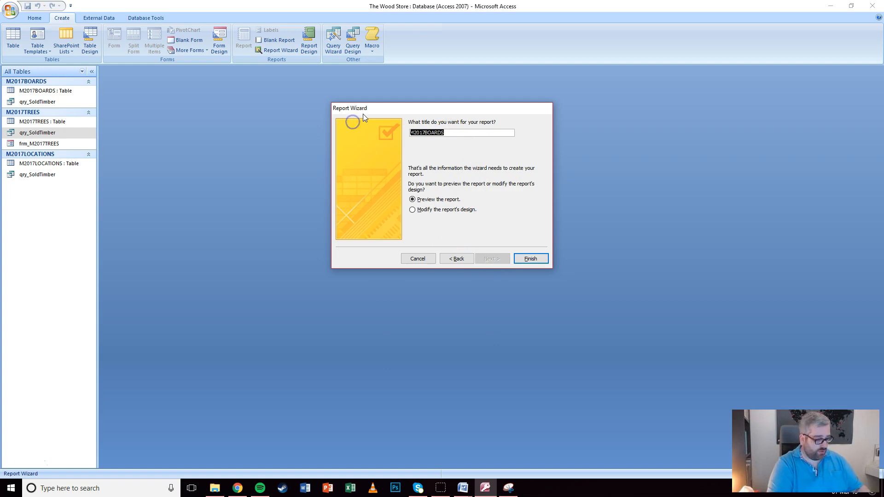
pyautogui.write('rpt_SoldTimber')
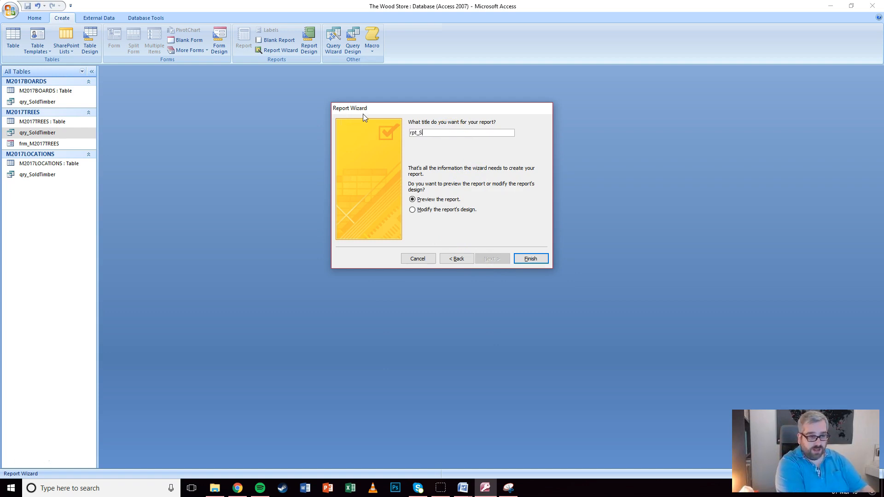
pyautogui.click(530, 260)
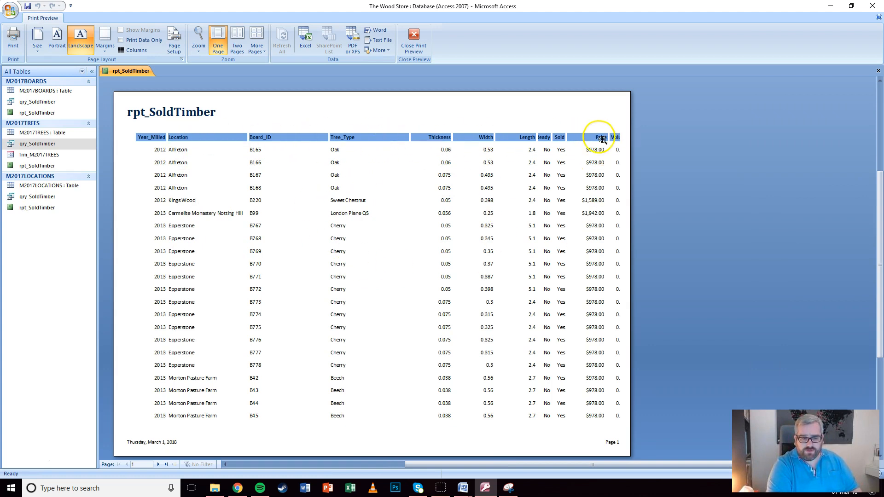
# Switch the report to Layout view and narrow the Year_Milled and Location columns
pyautogui.click(413, 39)
pyautogui.click(13, 48)
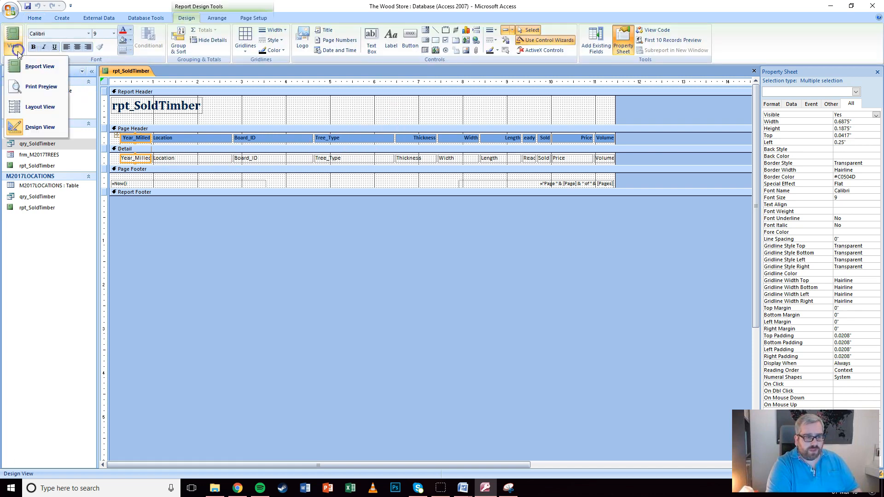
pyautogui.click(28, 109)
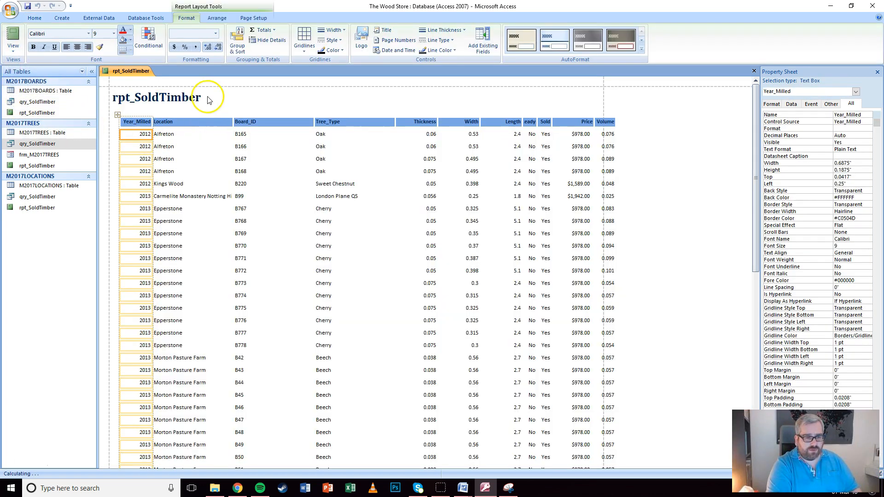
pyautogui.click(140, 122)
pyautogui.moveTo(149, 122); pyautogui.dragTo(145, 122)
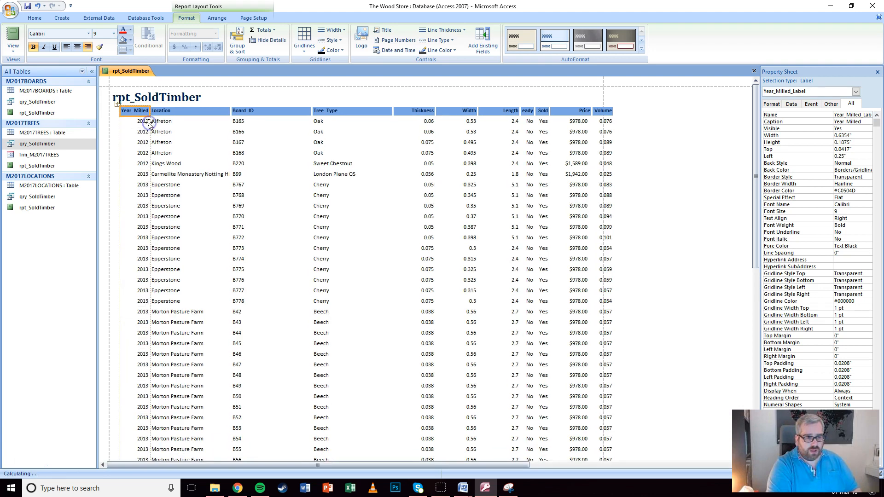
pyautogui.click(193, 111)
pyautogui.moveTo(231, 111)
pyautogui.mouseDown()
pyautogui.moveTo(174, 111)
pyautogui.moveTo(249, 111)
pyautogui.moveTo(234, 111)
pyautogui.mouseUp()
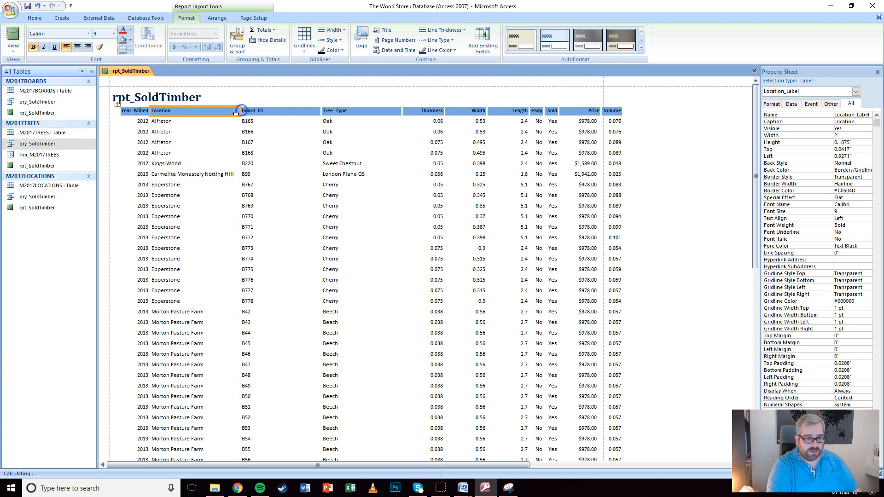
pyautogui.scroll(-5, 230, 173)
pyautogui.scroll(-2, 232, 172)
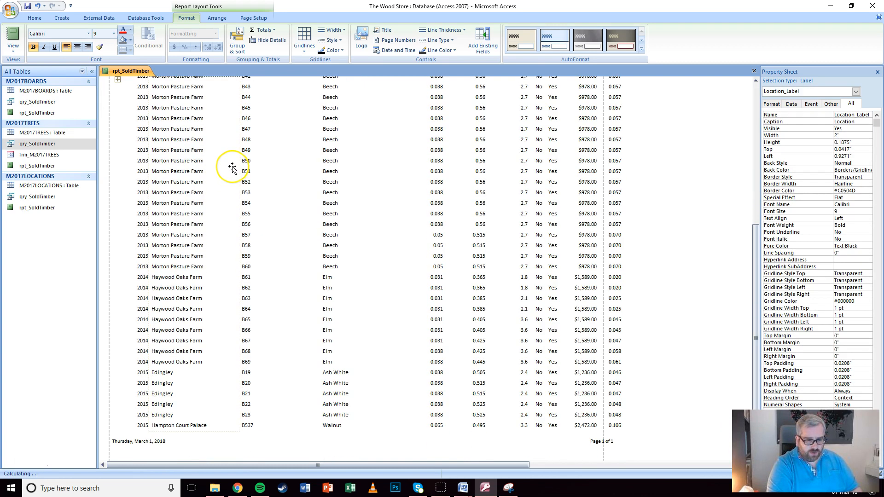
pyautogui.scroll(6, 232, 169)
pyautogui.scroll(-5, 231, 168)
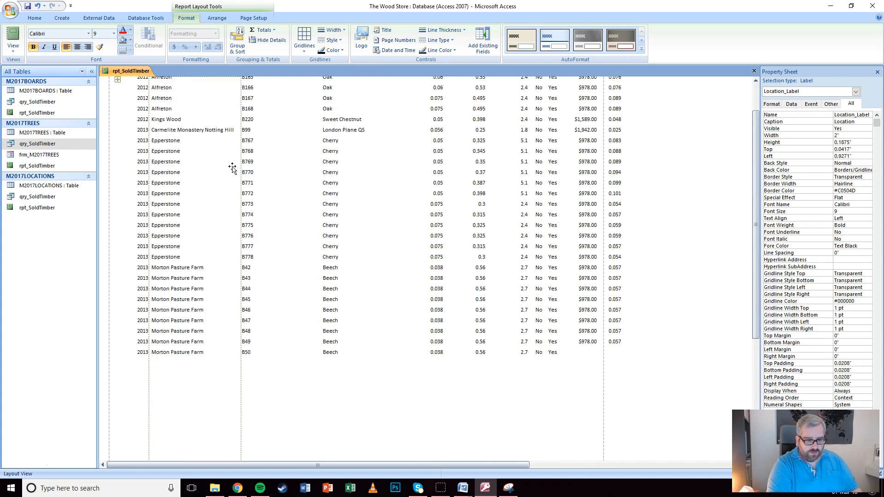
pyautogui.scroll(6, 230, 167)
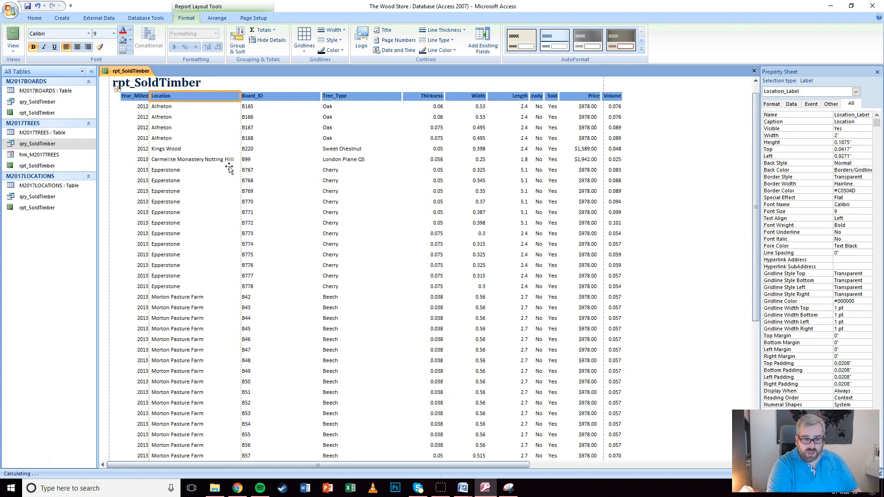
pyautogui.click(228, 161)
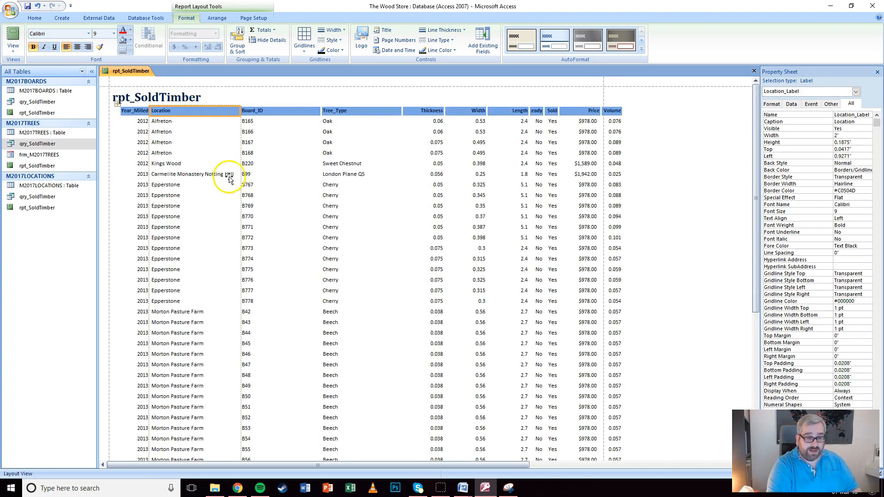
# Narrow the Board_ID, Tree_Type, Thickness, Width and Length columns
pyautogui.click(319, 111)
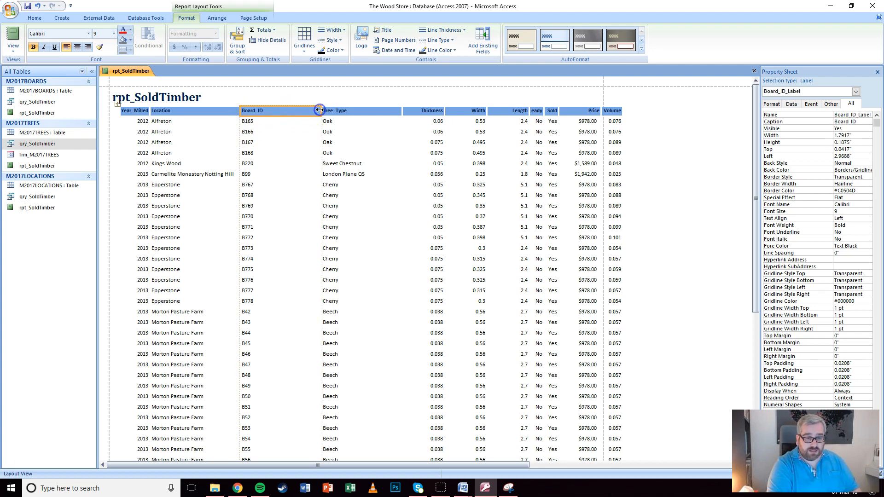
pyautogui.moveTo(321, 109); pyautogui.dragTo(267, 111)
pyautogui.click(310, 112)
pyautogui.moveTo(340, 111); pyautogui.dragTo(509, 110)
pyautogui.click(354, 110)
pyautogui.click(382, 110)
pyautogui.click(402, 109)
# Adjust Ready, Sold and Price columns and widen Volume to 0.5785" so its heading fits
pyautogui.click(410, 109)
pyautogui.click(433, 111)
pyautogui.click(480, 114)
pyautogui.click(498, 111)
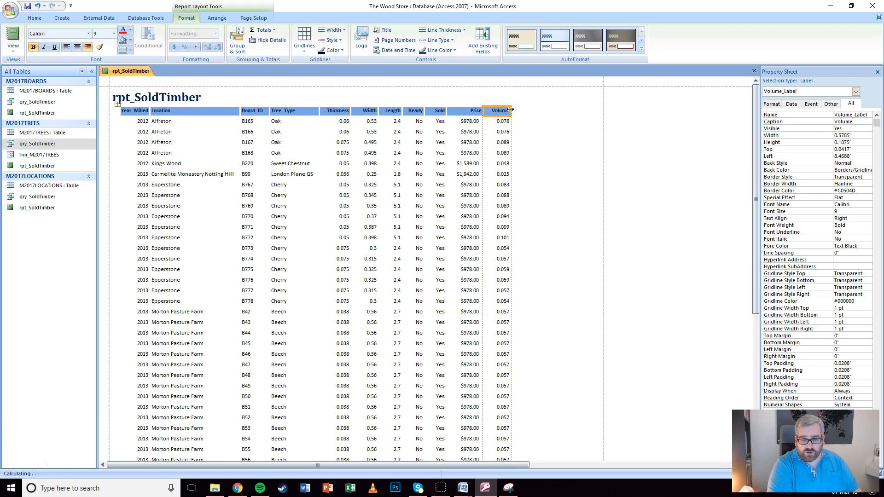
pyautogui.click(556, 140)
pyautogui.scroll(-3, 555, 140)
pyautogui.scroll(-5, 550, 140)
pyautogui.scroll(7, 547, 141)
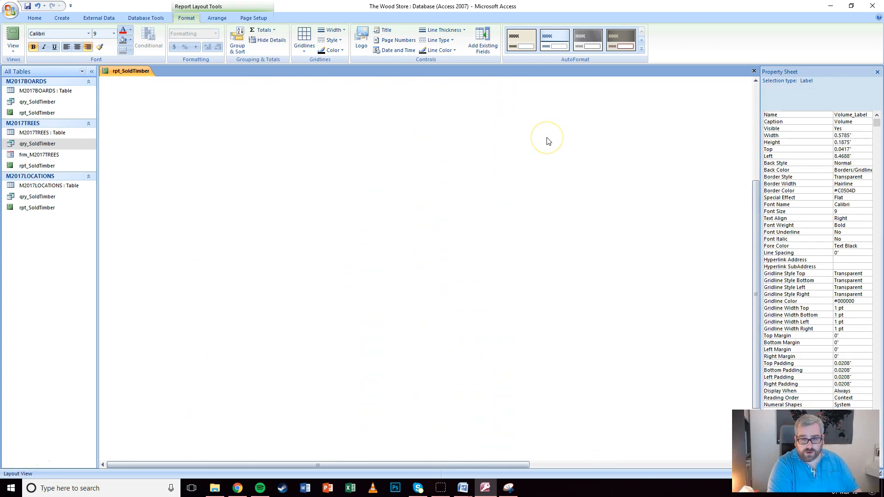
pyautogui.scroll(2, 548, 140)
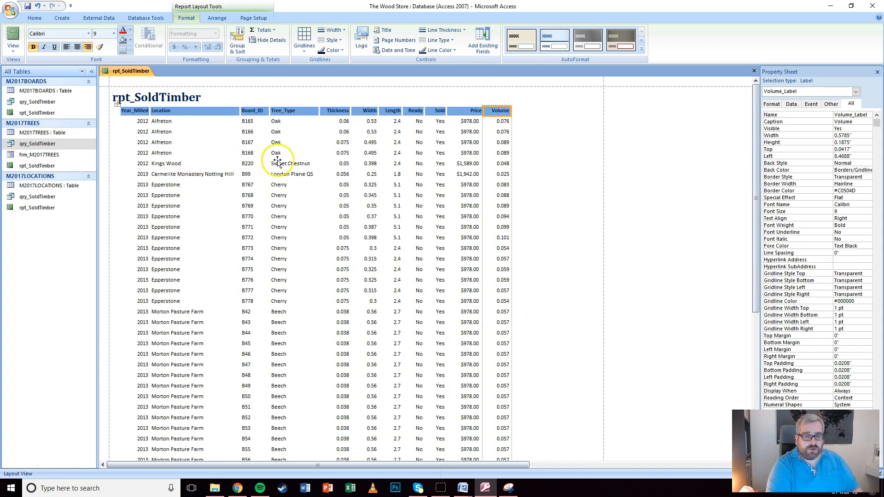
pyautogui.click(13, 46)
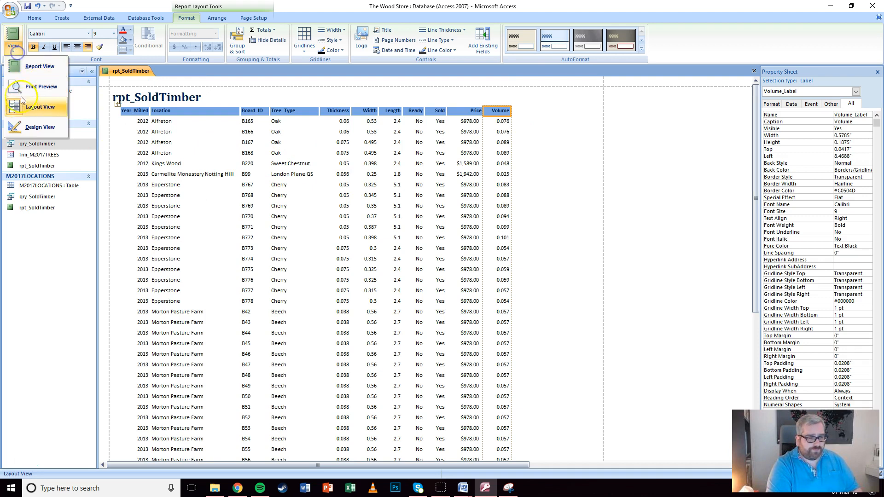
# In Design view, move the page-number box left and cut report width to 9.125"
pyautogui.click(28, 127)
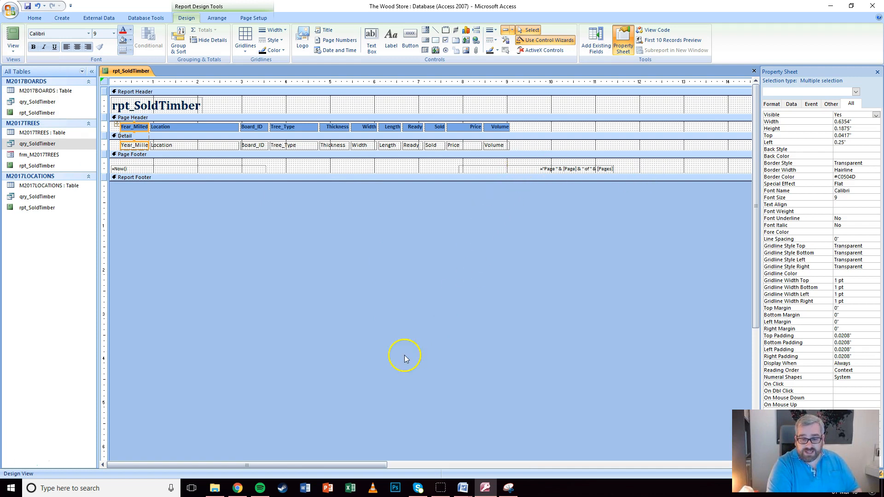
pyautogui.moveTo(214, 467); pyautogui.dragTo(503, 453)
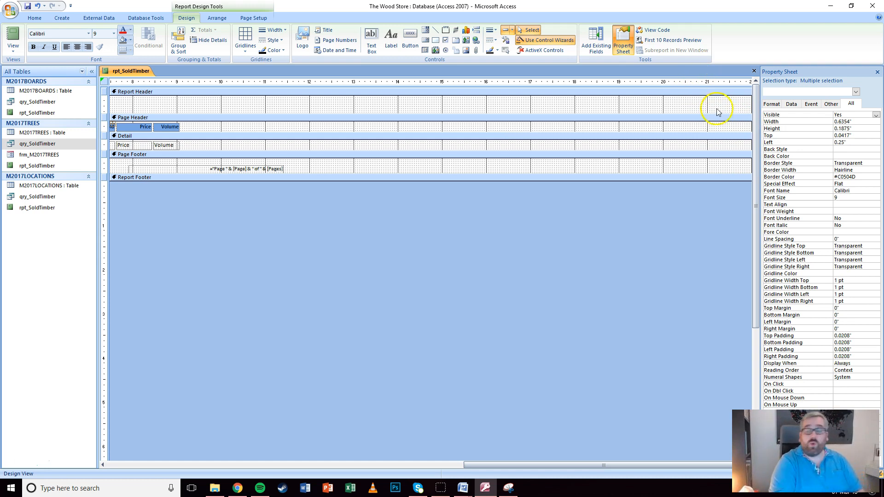
pyautogui.moveTo(748, 130); pyautogui.dragTo(184, 118)
pyautogui.moveTo(256, 170); pyautogui.dragTo(161, 163)
pyautogui.moveTo(283, 142); pyautogui.dragTo(182, 138)
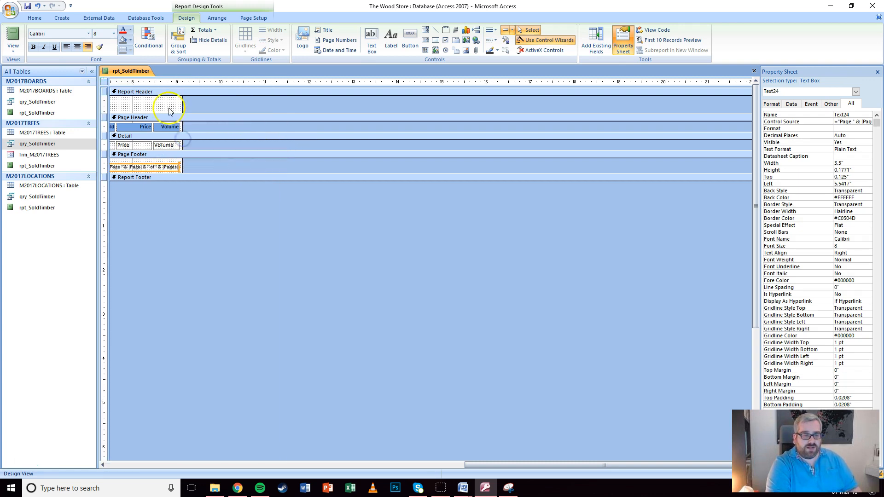
pyautogui.click(167, 104)
pyautogui.click(496, 464)
pyautogui.moveTo(496, 464); pyautogui.dragTo(189, 447)
pyautogui.click(427, 452)
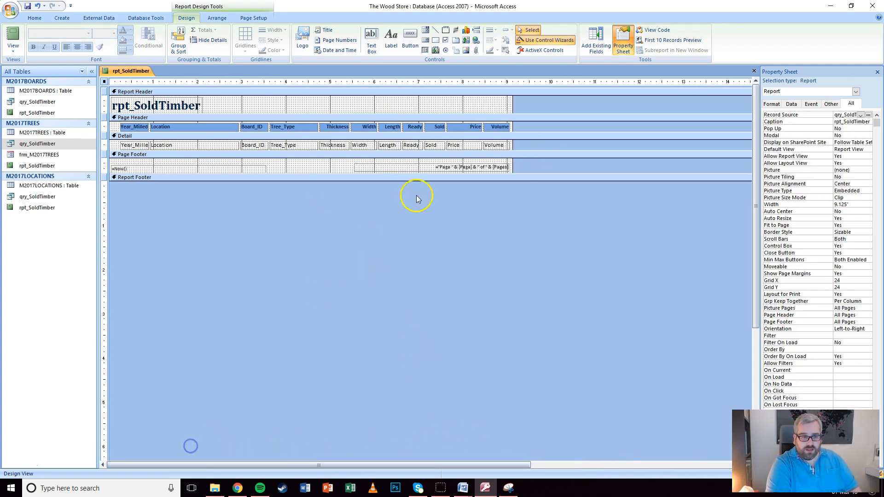
pyautogui.click(13, 48)
pyautogui.click(29, 87)
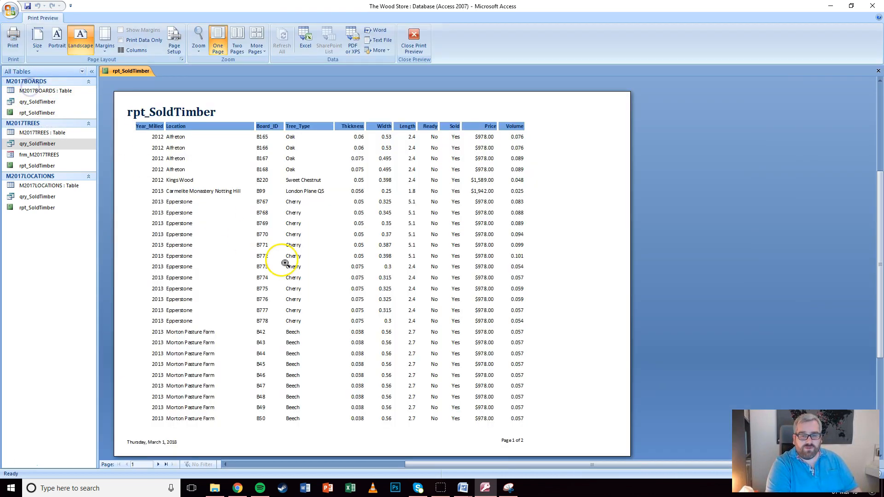
pyautogui.scroll(-1, 396, 269)
pyautogui.scroll(1, 391, 283)
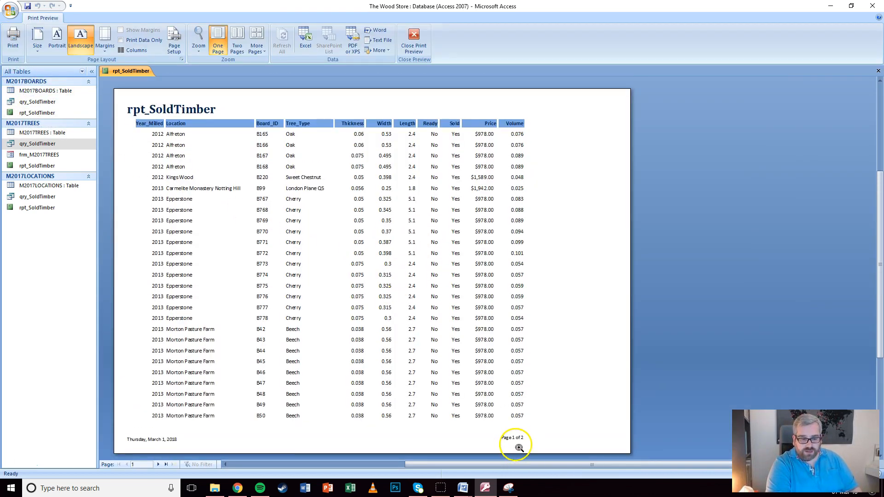
pyautogui.click(156, 465)
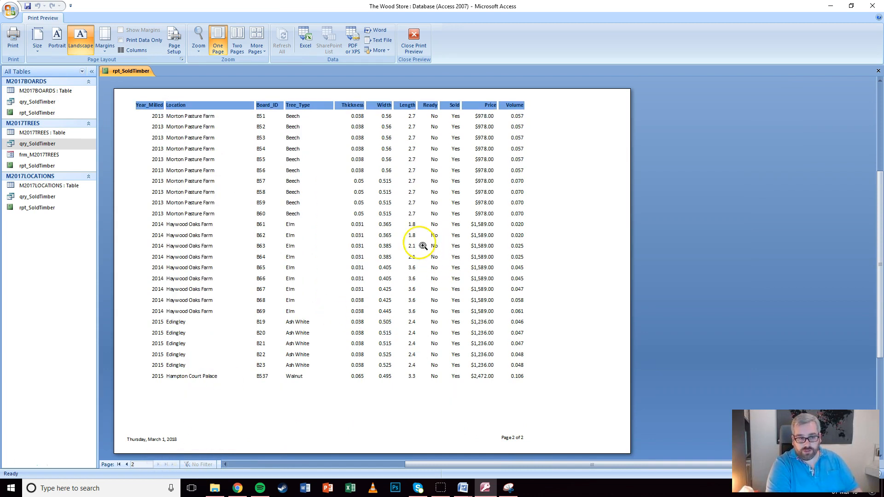
pyautogui.click(422, 49)
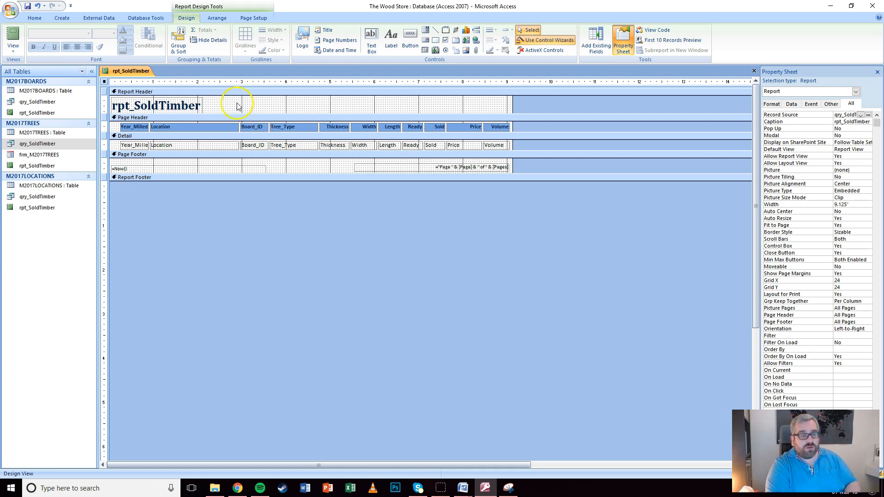
# Retitle the report 'Sold timber in store' and delete the =Now() date box from the page footer
pyautogui.click(186, 105)
pyautogui.doubleClick(186, 104)
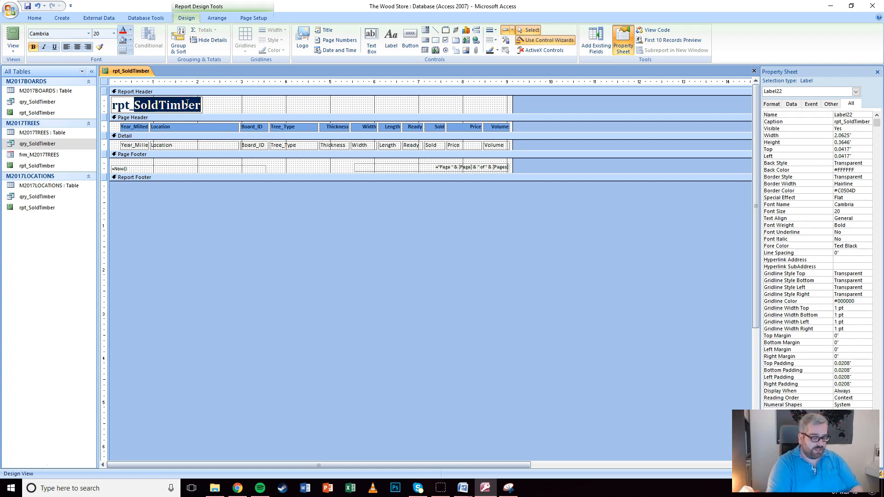
pyautogui.press('BackSpace')
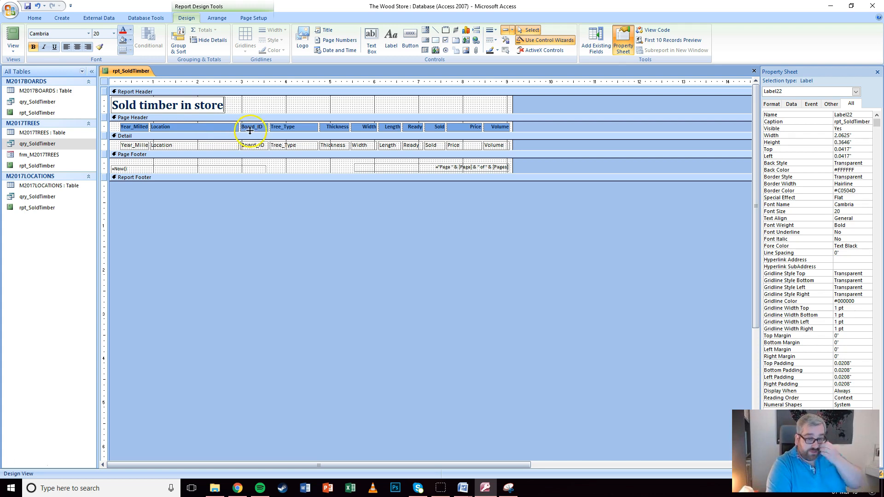
pyautogui.click(279, 109)
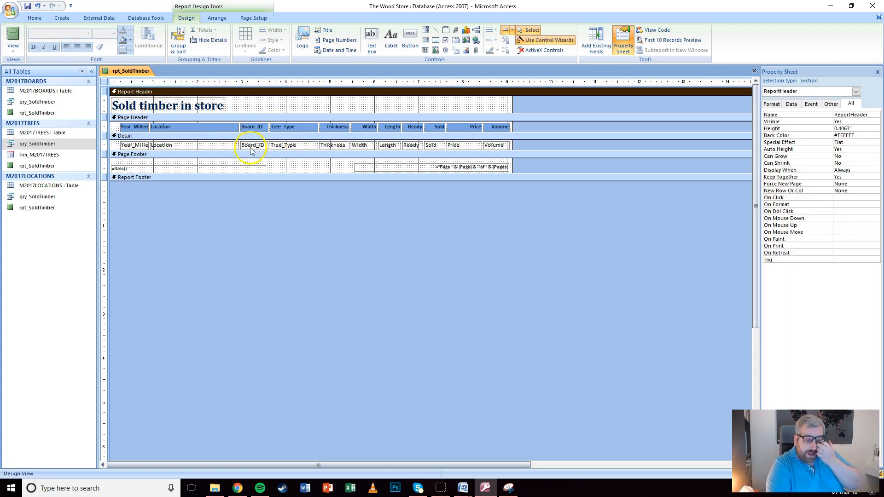
pyautogui.click(238, 169)
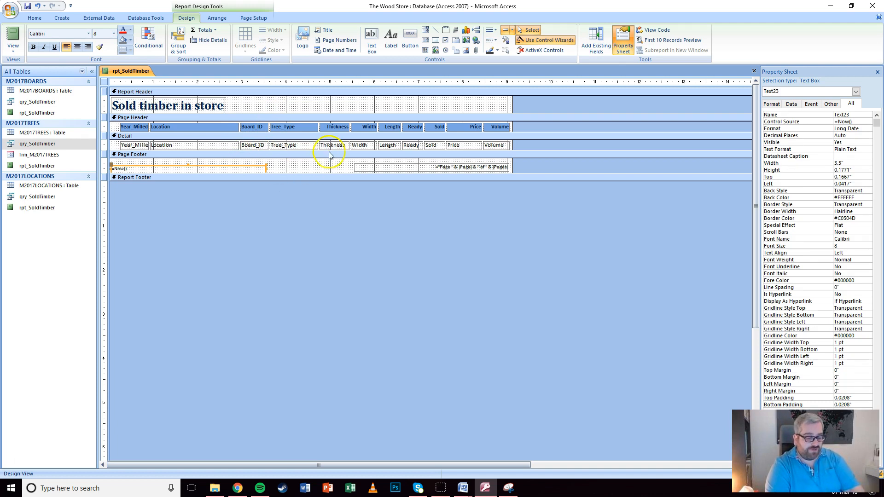
pyautogui.press('Delete')
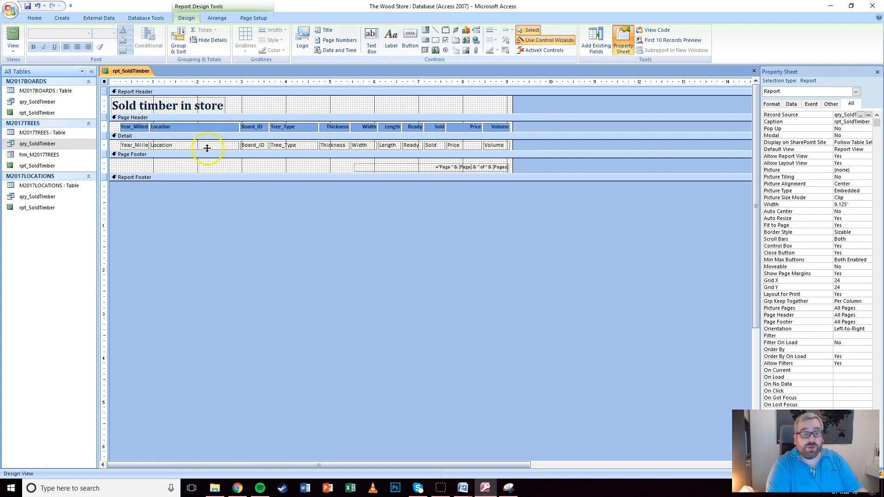
# Add a page-footer label with the candidate's name and ID numbers, then save rpt_SoldTimber
pyautogui.moveTo(163, 181)
pyautogui.mouseDown()
pyautogui.moveTo(165, 191)
pyautogui.moveTo(165, 179)
pyautogui.mouseUp()
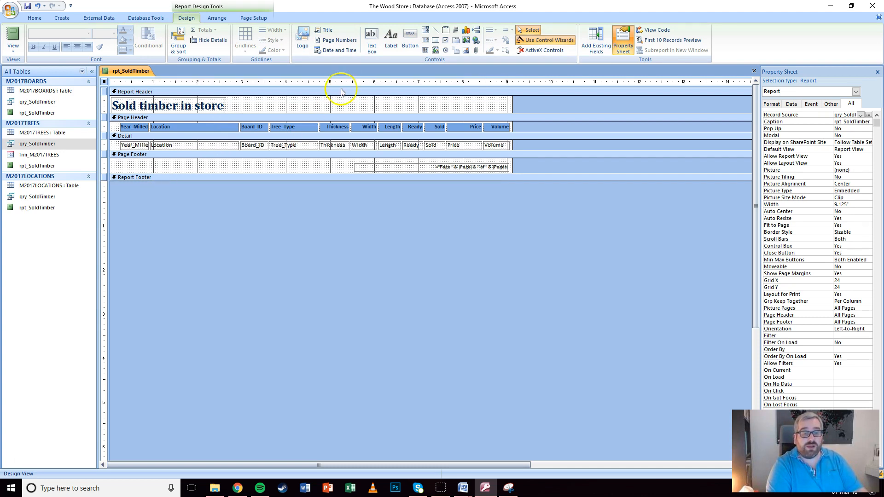
pyautogui.click(388, 44)
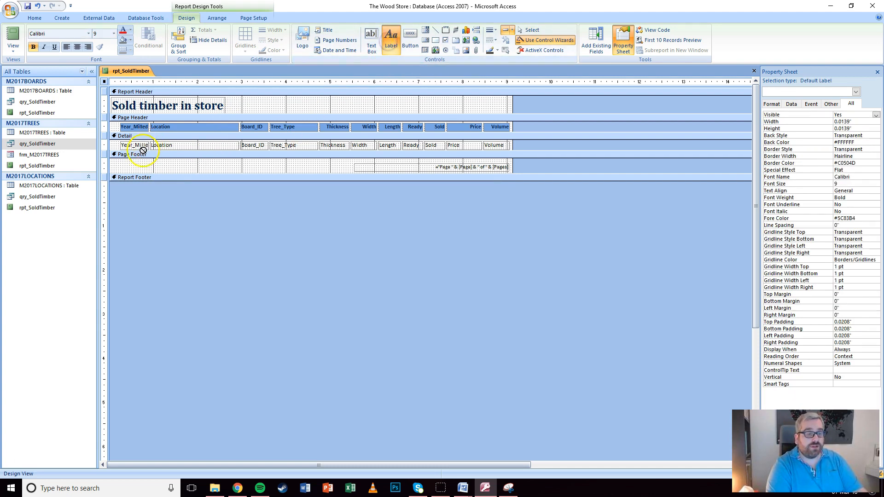
pyautogui.click(114, 163)
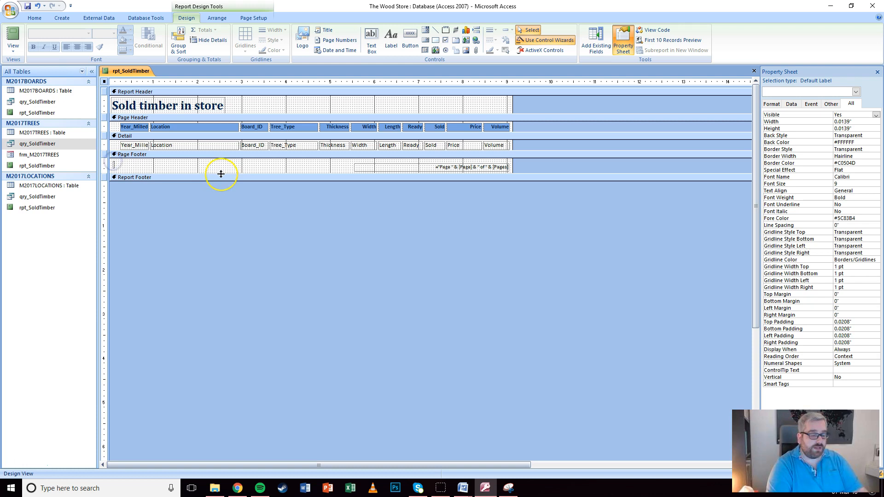
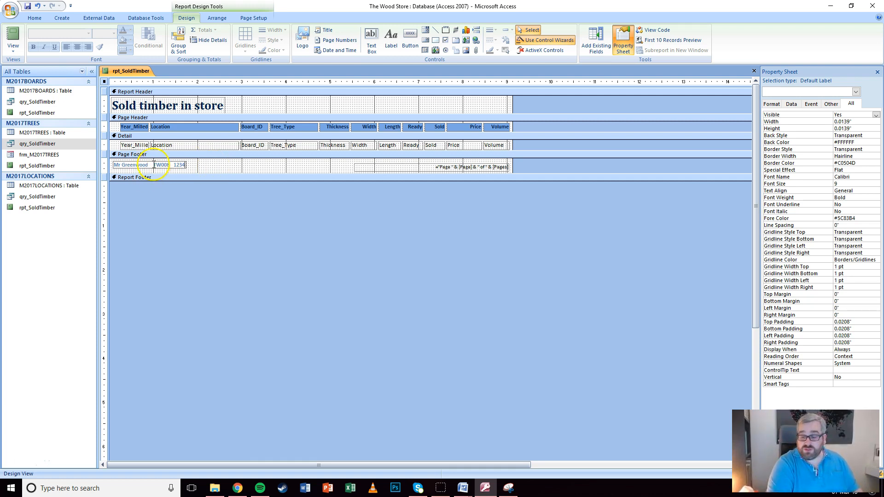
pyautogui.click(196, 166)
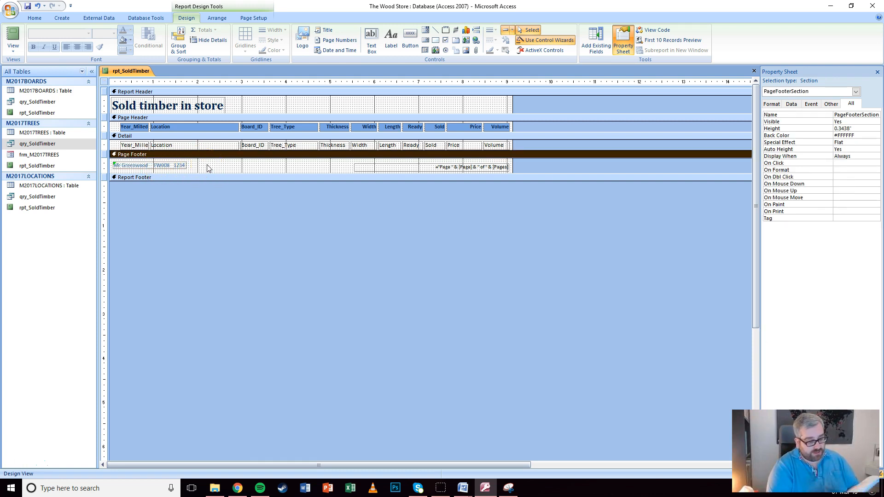
pyautogui.hotkey('ctrl', 's')
pyautogui.hotkey('alt', 'Tab')
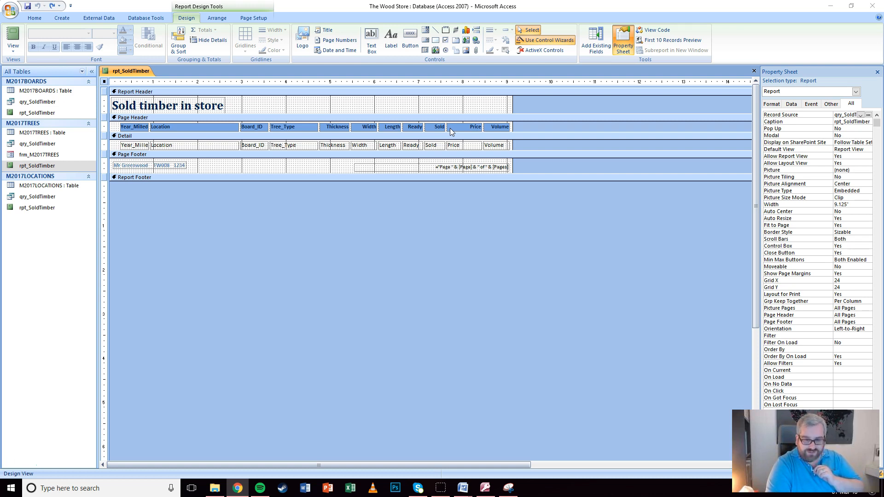
# Add a report-footer Sum total under Price and change its expression to =Sum([Price]*[Volume])
pyautogui.click(469, 128)
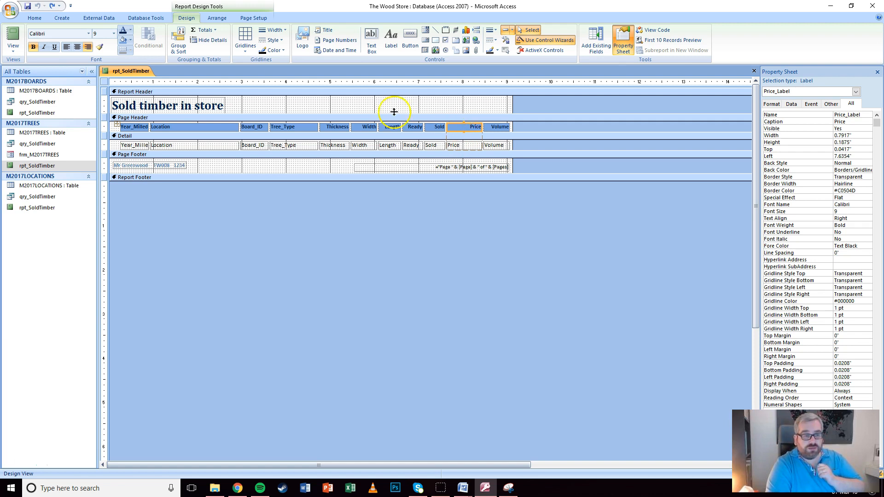
pyautogui.click(210, 30)
pyautogui.click(209, 41)
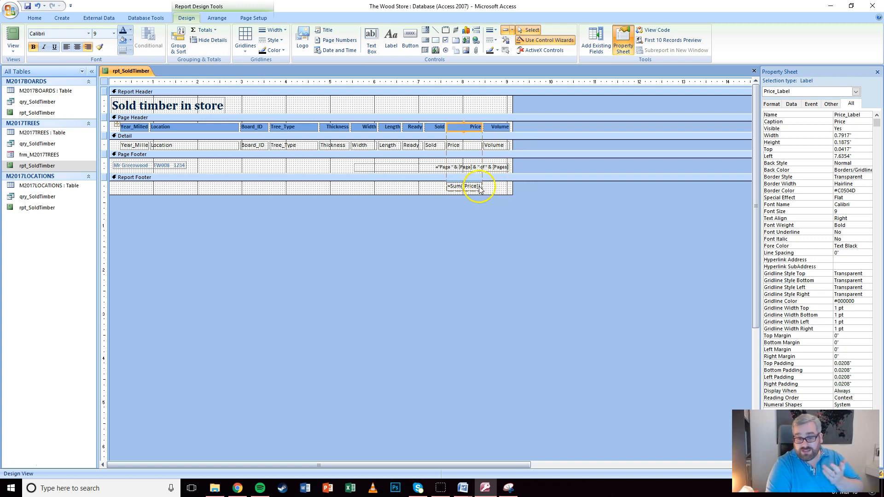
pyautogui.click(478, 187)
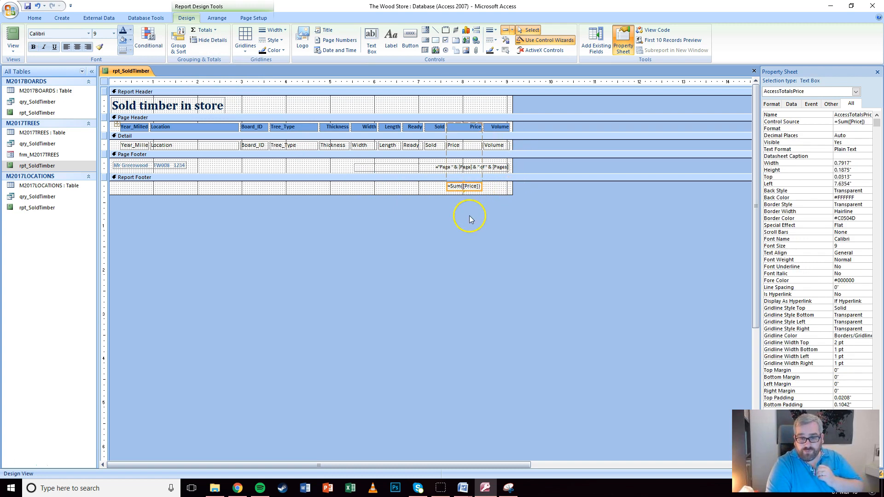
pyautogui.click(462, 186)
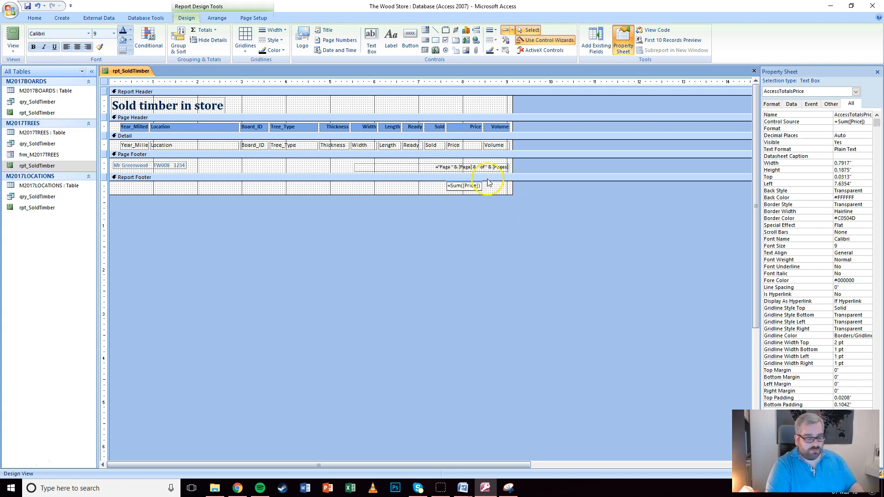
pyautogui.write('*[Volume])')
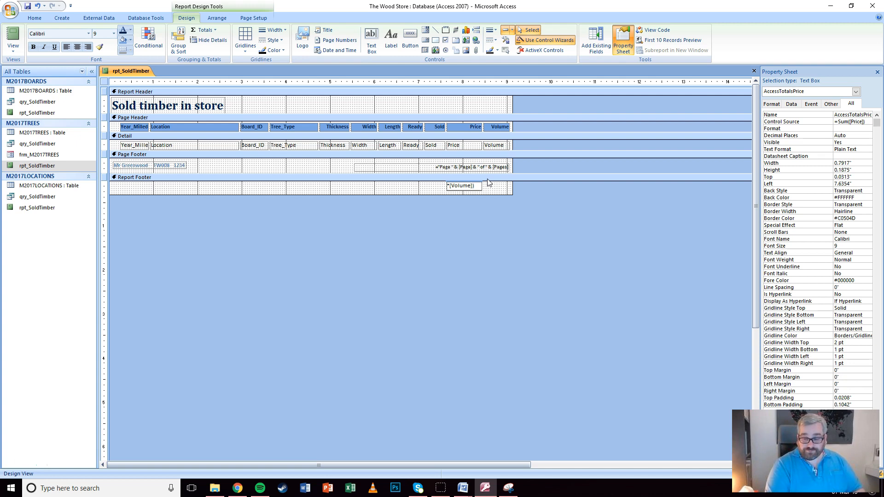
pyautogui.click(413, 189)
pyautogui.click(463, 186)
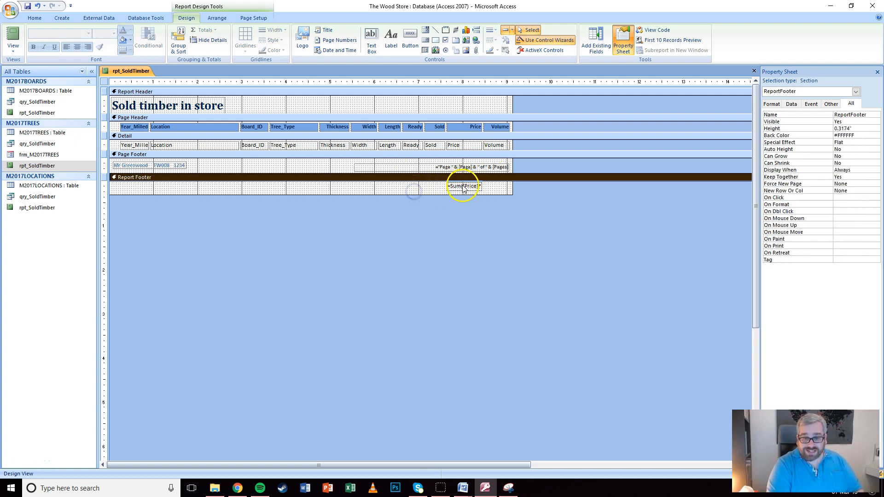
# Check the unformatted Price×Volume total in Report View, then return to Design View
pyautogui.click(14, 48)
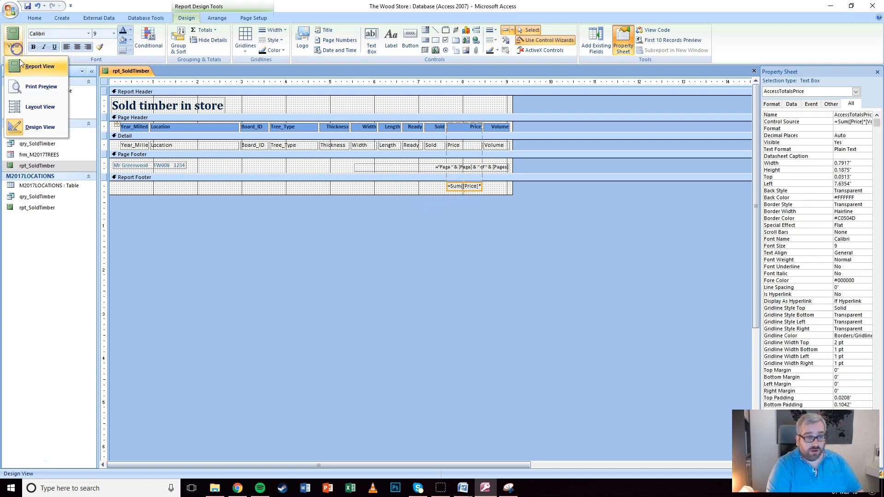
pyautogui.click(21, 64)
pyautogui.scroll(-10, 420, 253)
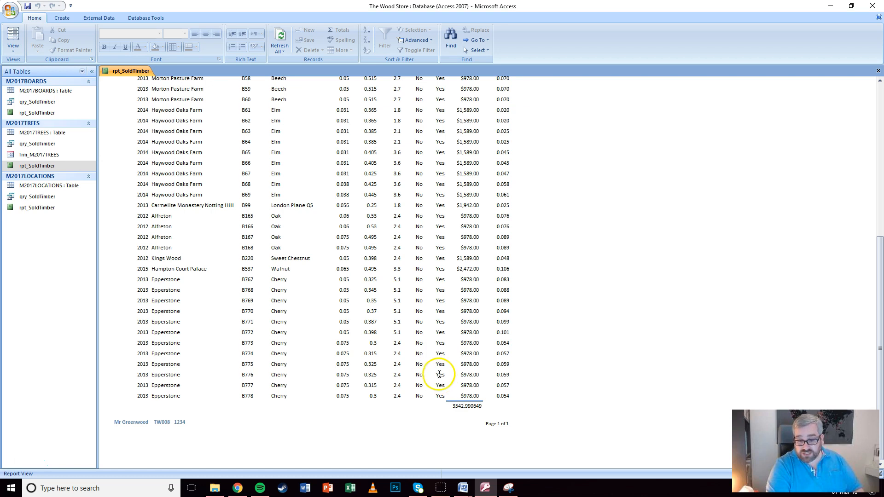
pyautogui.click(14, 47)
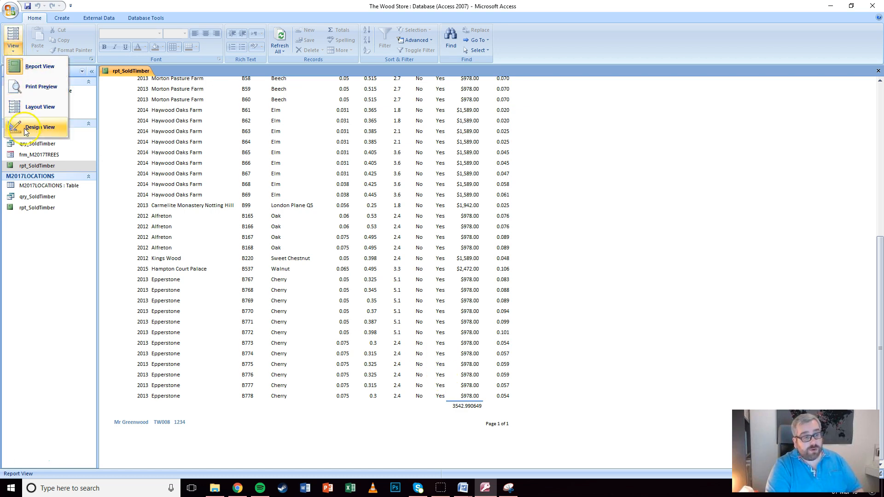
pyautogui.click(24, 127)
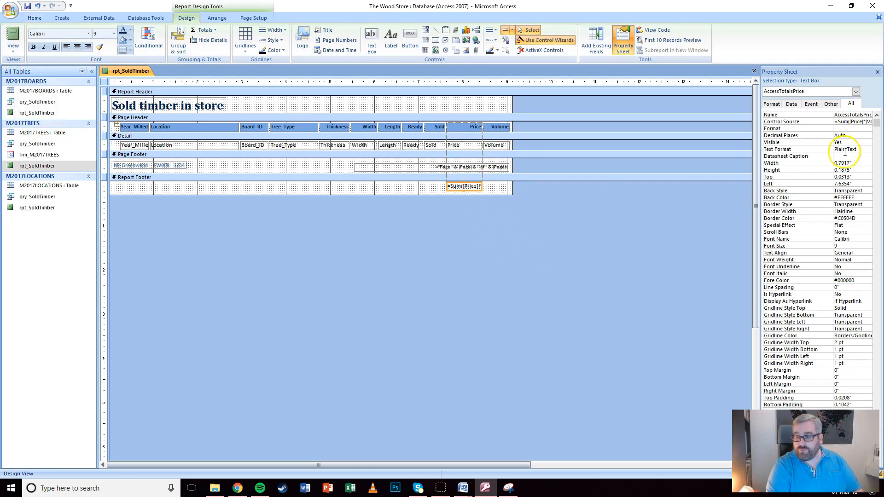
# Set the total's Format to Currency and choose its Decimal Places in the Property Sheet
pyautogui.click(851, 128)
pyautogui.click(871, 130)
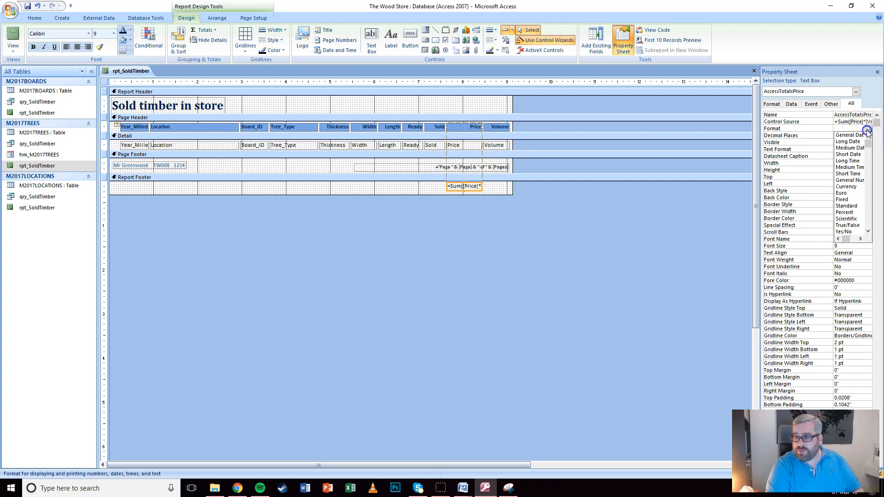
pyautogui.click(849, 185)
pyautogui.click(847, 135)
pyautogui.click(867, 136)
pyautogui.click(850, 158)
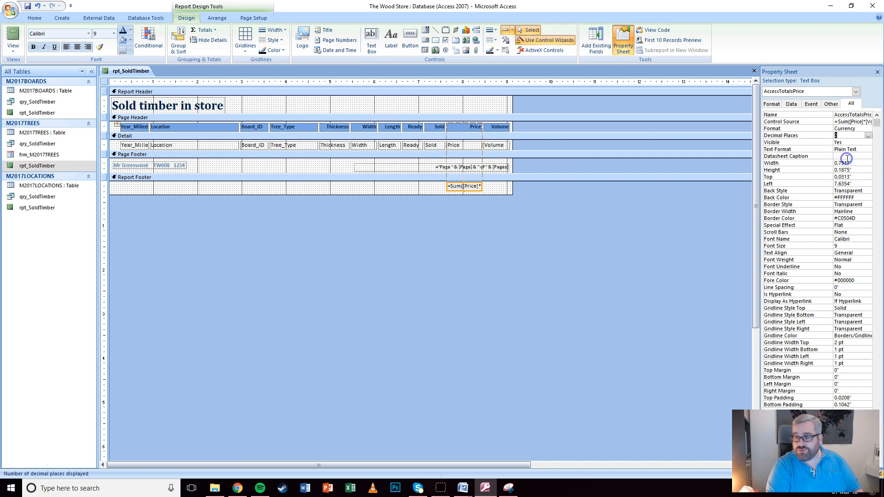
pyautogui.click(545, 145)
# Confirm in Report View that the total now reads $3,542.99, then return to Design View
pyautogui.click(12, 37)
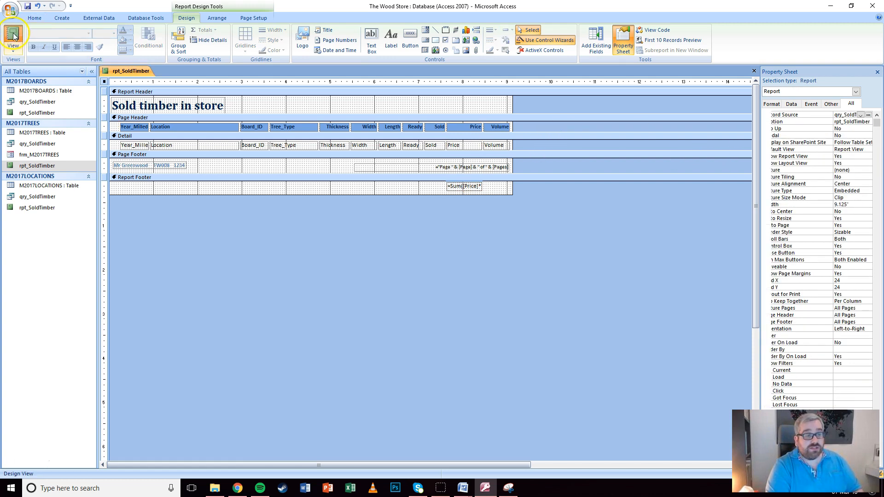
pyautogui.scroll(-10, 474, 313)
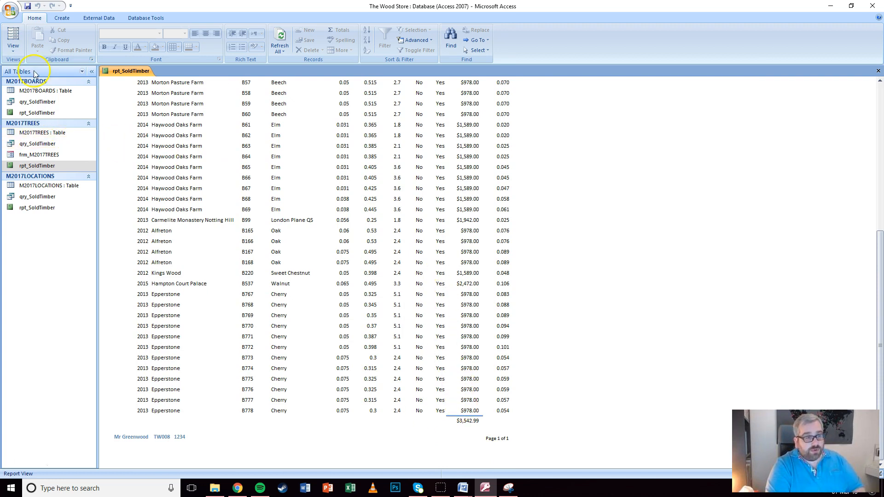
pyautogui.click(12, 46)
pyautogui.click(28, 124)
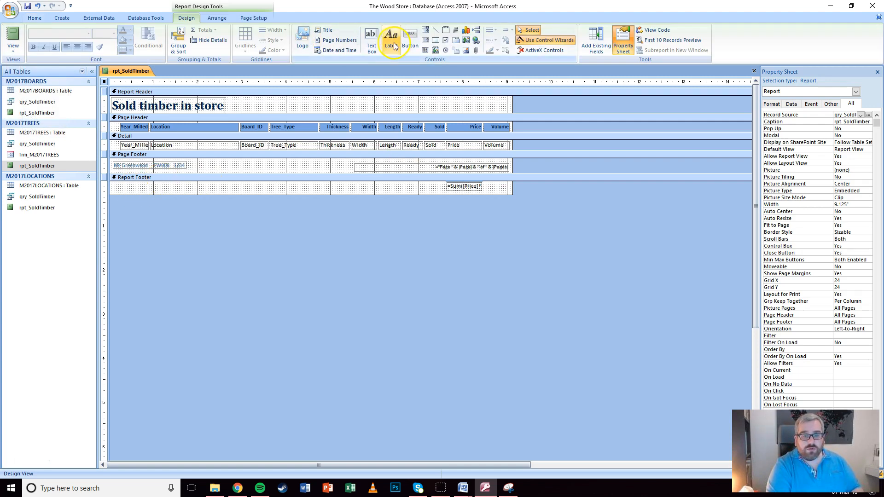
# Add a 'Value of this stock:' label beside the footer total and nudge it slightly right
pyautogui.click(390, 41)
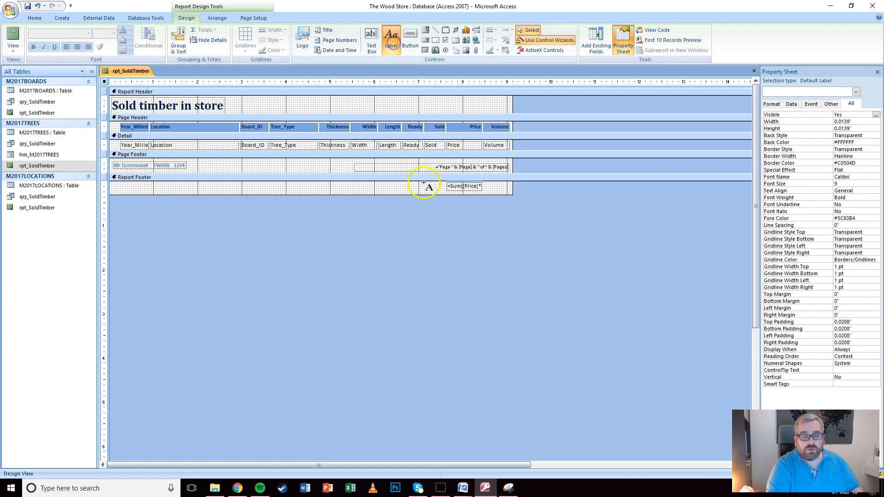
pyautogui.click(399, 183)
pyautogui.write('Value of this stock:')
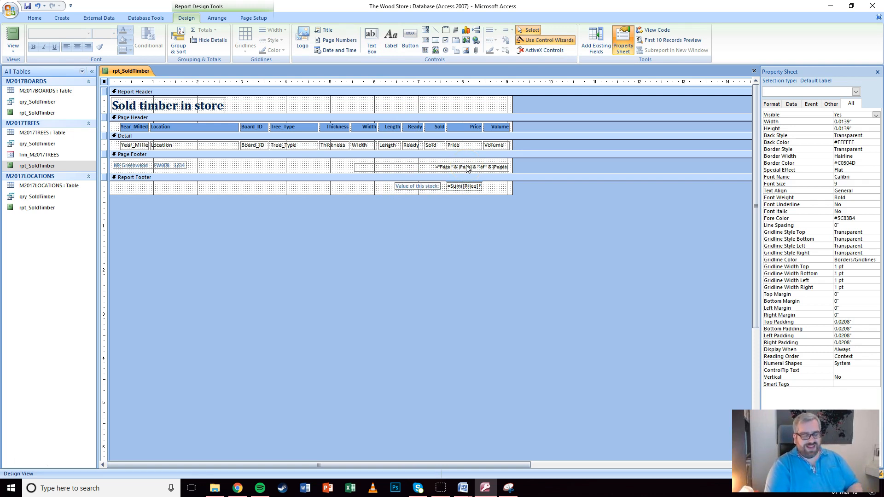
pyautogui.click(498, 187)
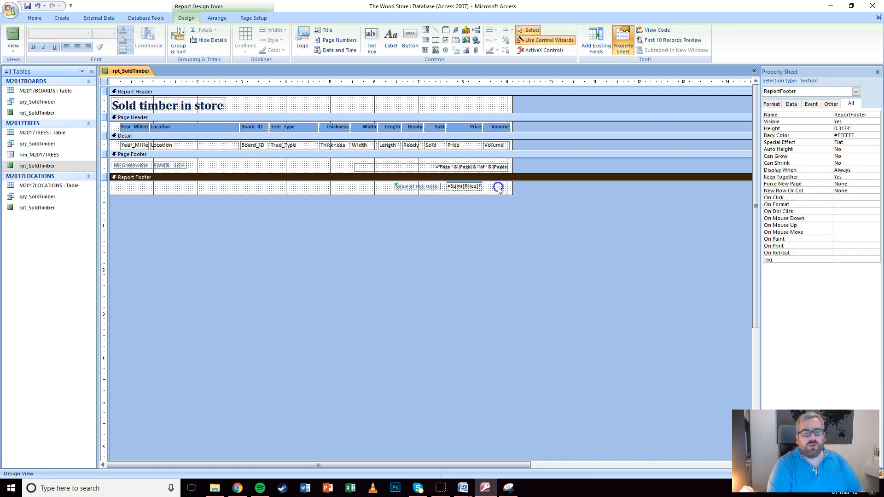
pyautogui.click(405, 186)
pyautogui.press('Right')
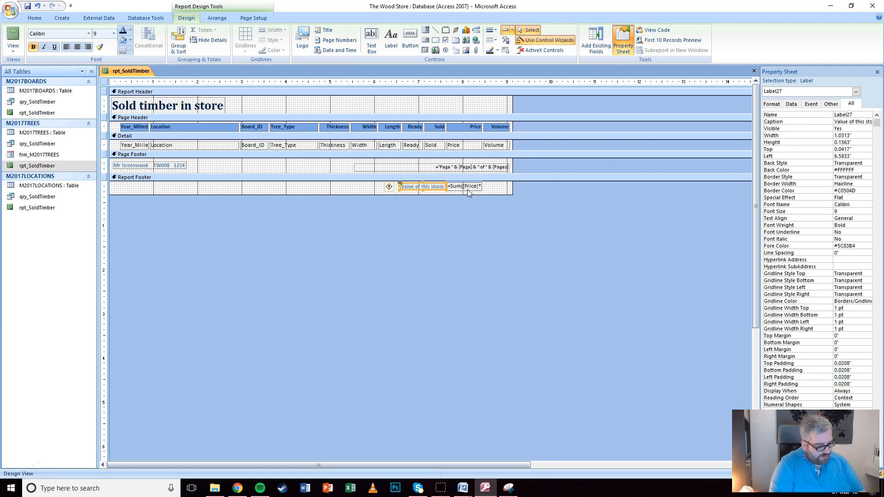
pyautogui.click(461, 192)
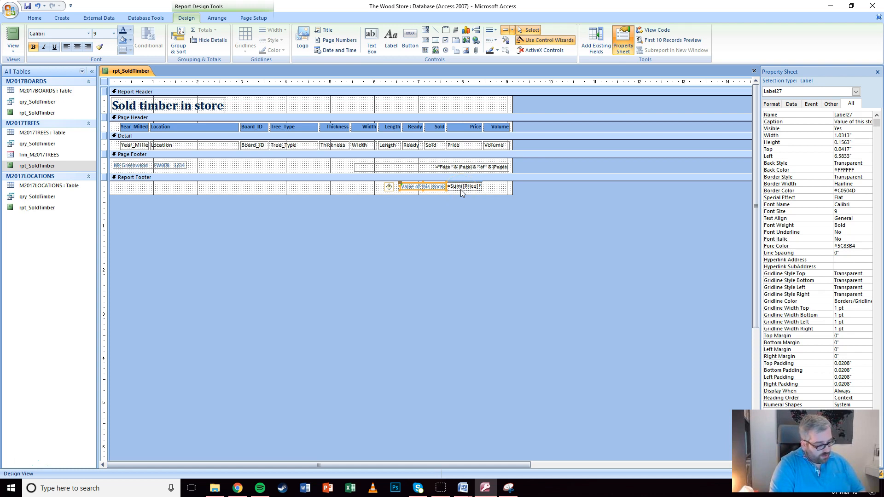
pyautogui.click(13, 49)
# Check 'Value of this stock:' $3,542.99 on page 2 of Print Preview, then close rpt_SoldTimber
pyautogui.click(28, 113)
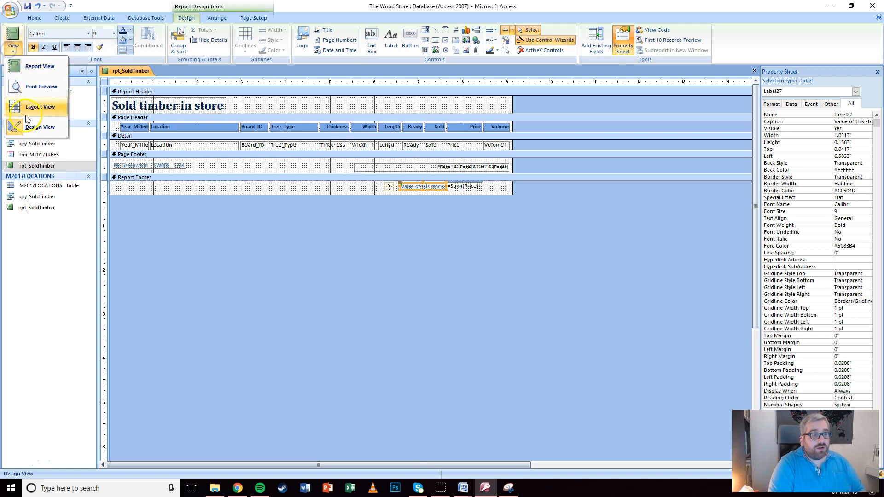
pyautogui.click(37, 87)
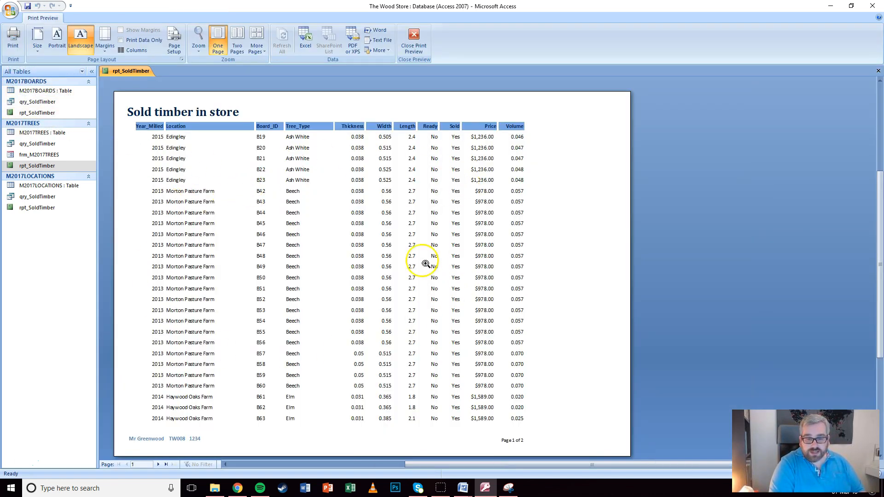
pyautogui.scroll(-2, 425, 263)
pyautogui.click(158, 464)
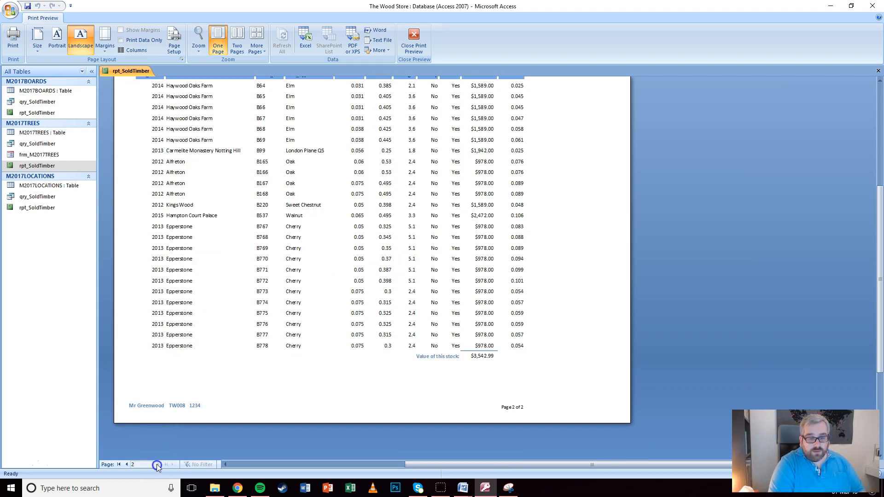
pyautogui.scroll(2, 364, 276)
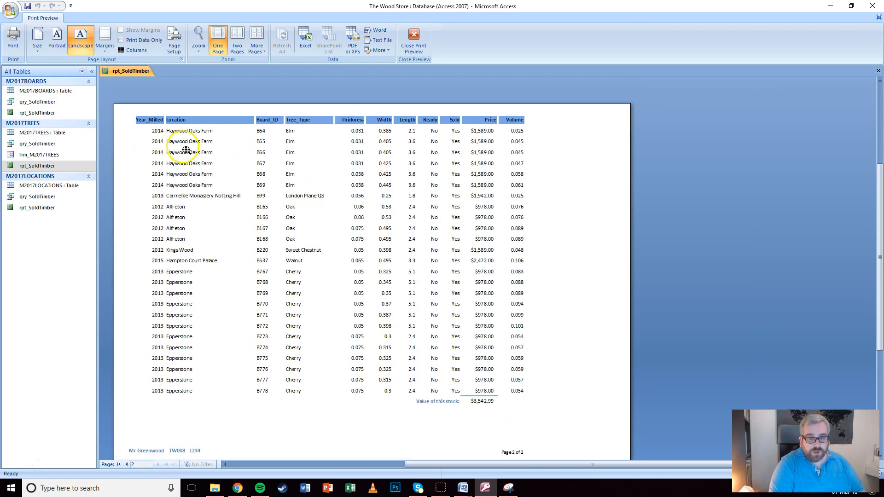
pyautogui.scroll(-2, 327, 225)
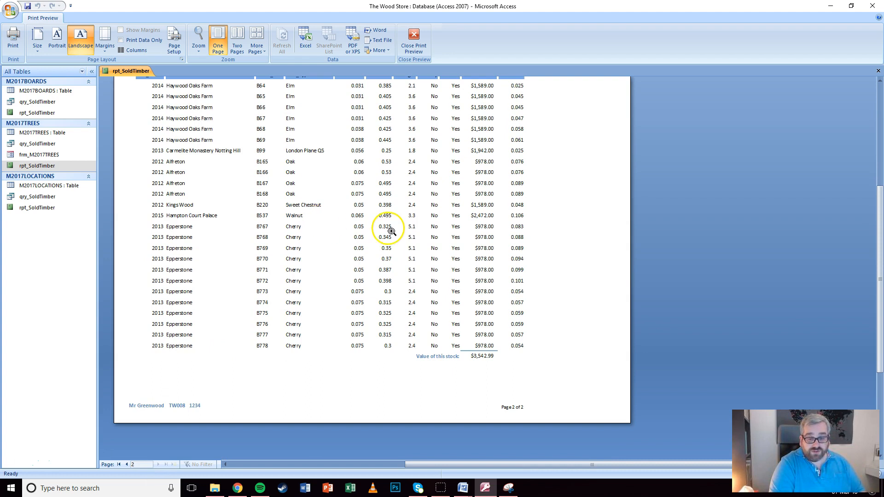
pyautogui.click(413, 52)
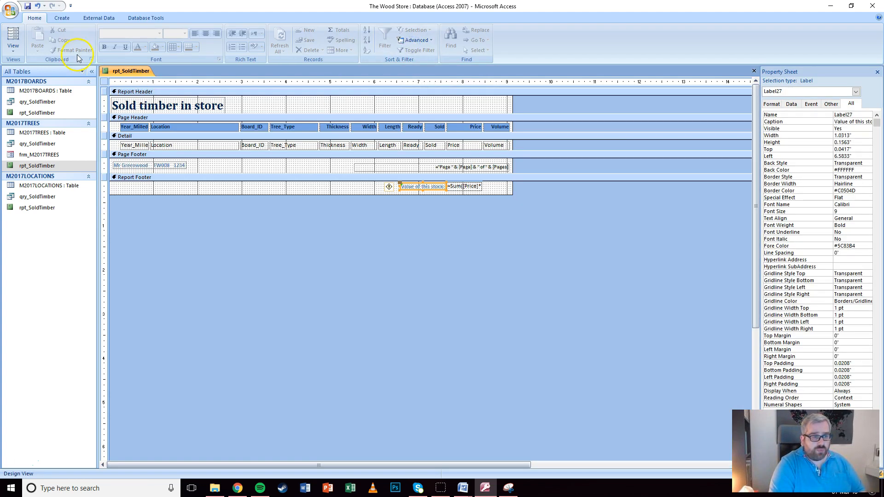
pyautogui.click(754, 72)
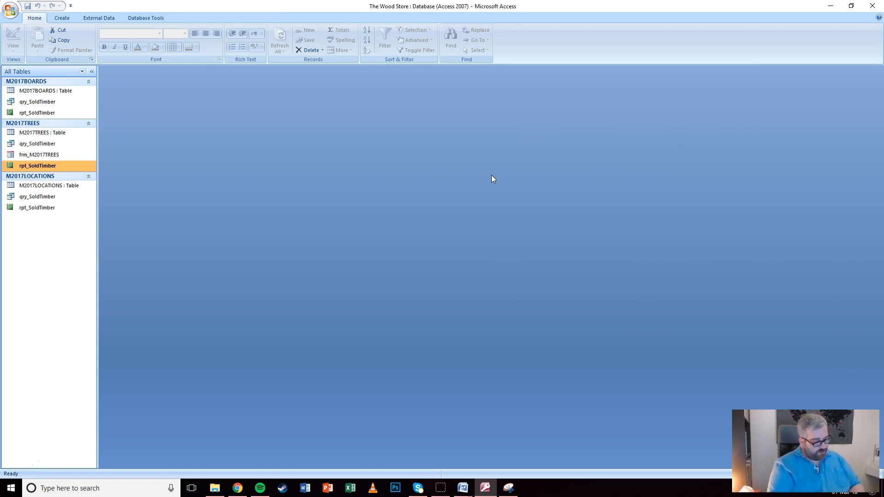
# Switch the ribbon to the Create tab
pyautogui.click(467, 166)
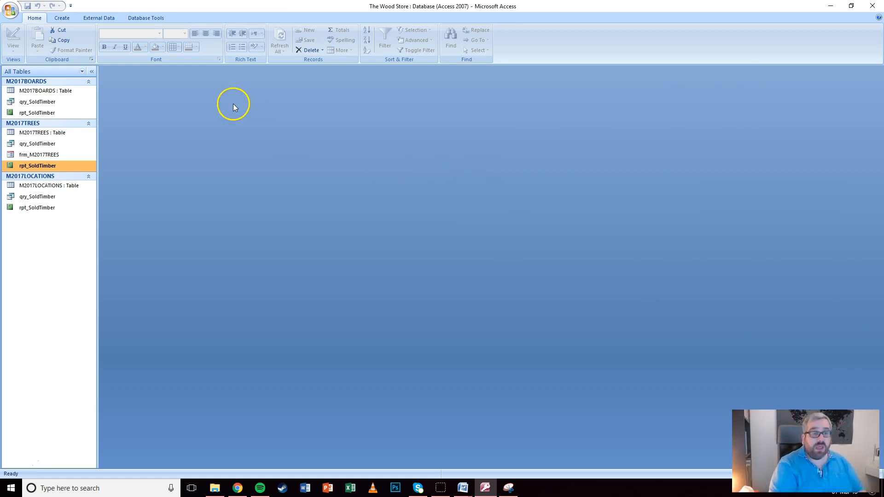
pyautogui.click(62, 18)
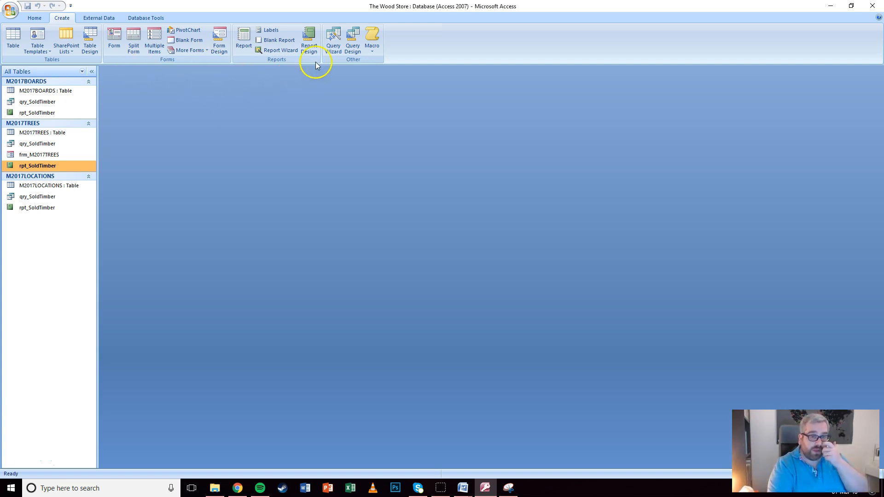
# Start the Simple Query Wizard and add Board_ID from the M2017BOARDS table
pyautogui.click(334, 41)
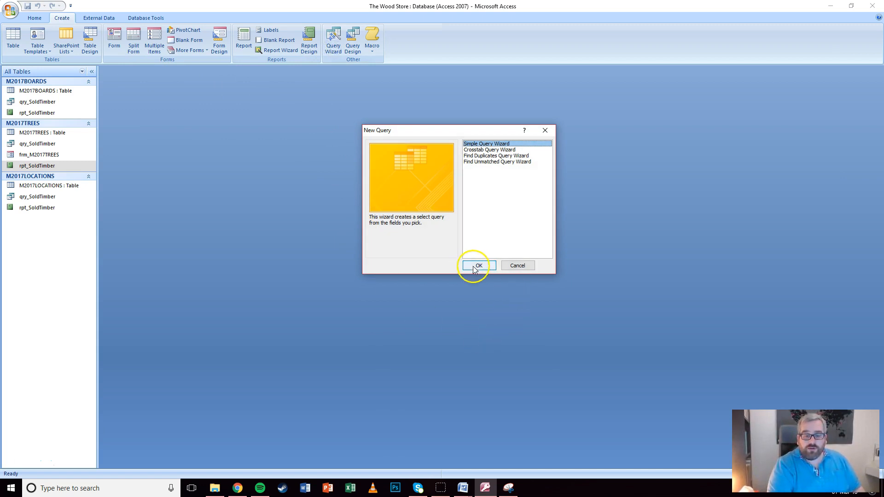
pyautogui.click(475, 267)
pyautogui.click(451, 167)
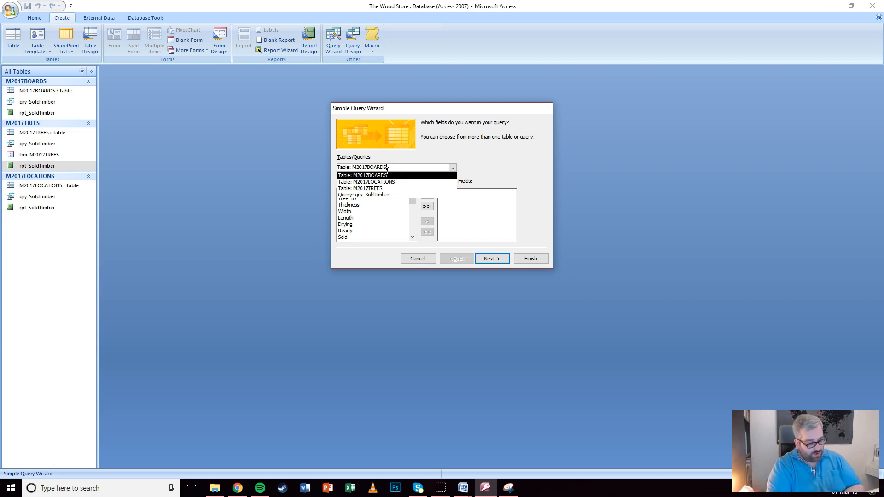
pyautogui.click(375, 176)
pyautogui.click(427, 195)
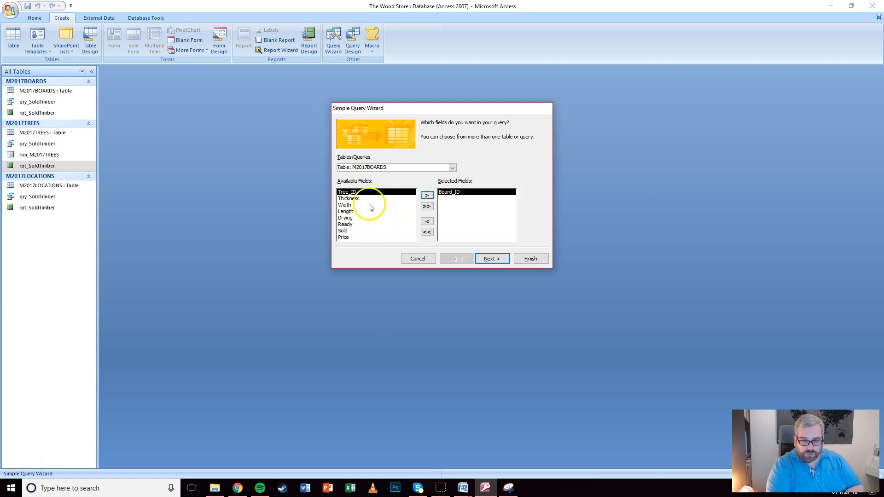
# Add Tree_Type from M2017TREES, then Thickness, Ready and Sold from M2017BOARDS
pyautogui.click(452, 167)
pyautogui.click(371, 182)
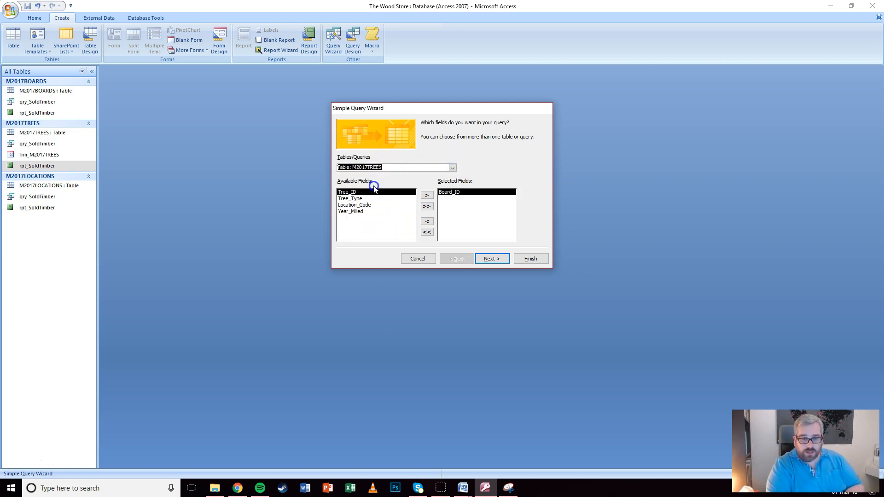
pyautogui.click(359, 199)
pyautogui.click(427, 195)
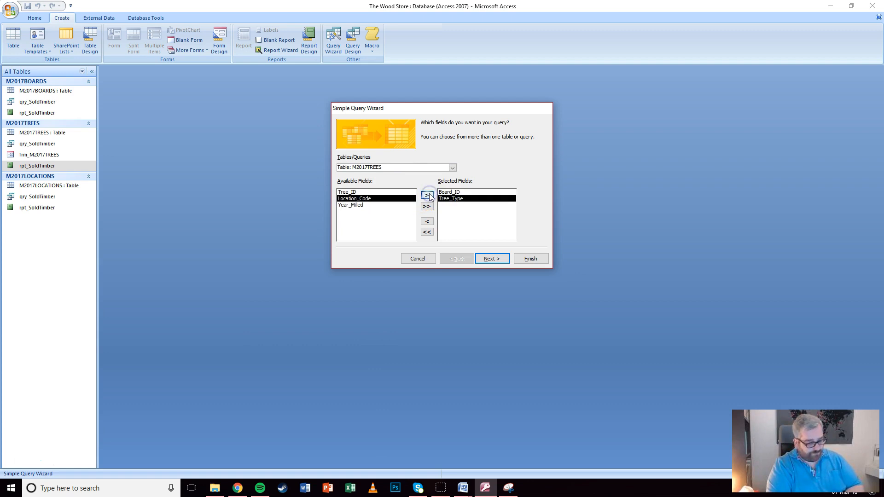
pyautogui.click(454, 167)
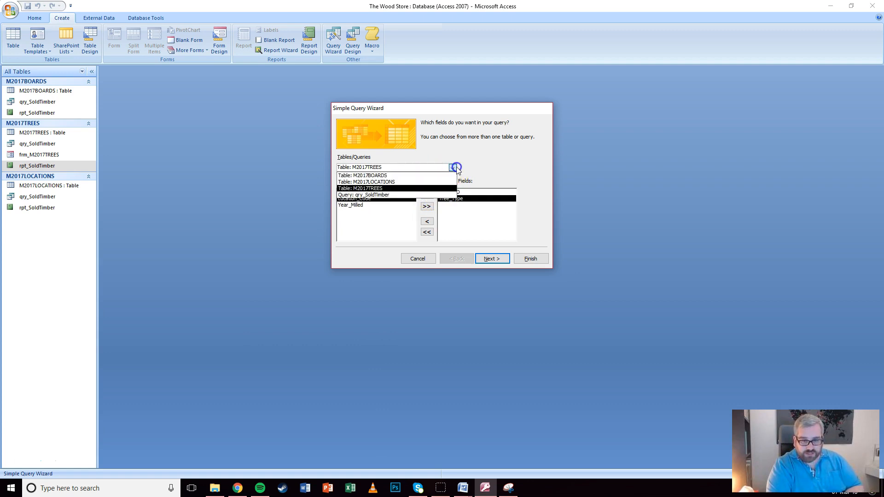
pyautogui.click(382, 177)
pyautogui.click(352, 199)
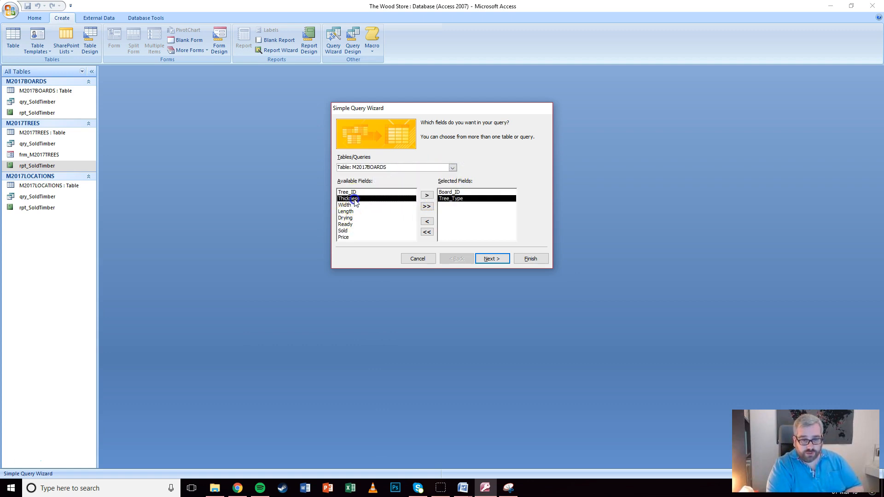
pyautogui.click(424, 196)
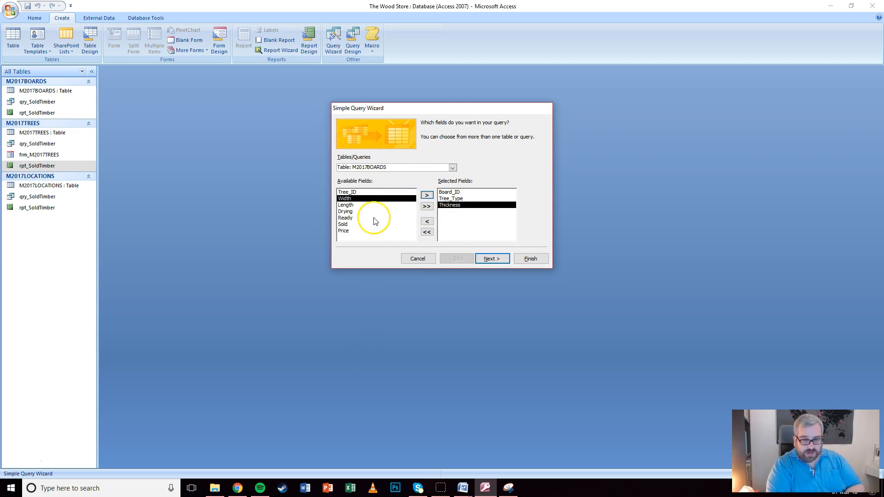
pyautogui.click(357, 218)
pyautogui.click(425, 195)
pyautogui.click(382, 217)
pyautogui.click(424, 196)
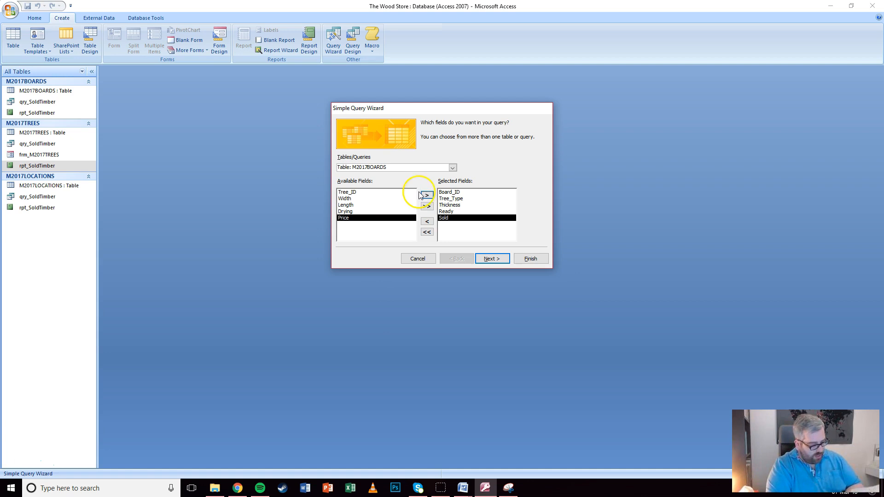
# Name the detail query qry_PlaneBeech and finish the wizard, opening it in Design view
pyautogui.click(452, 199)
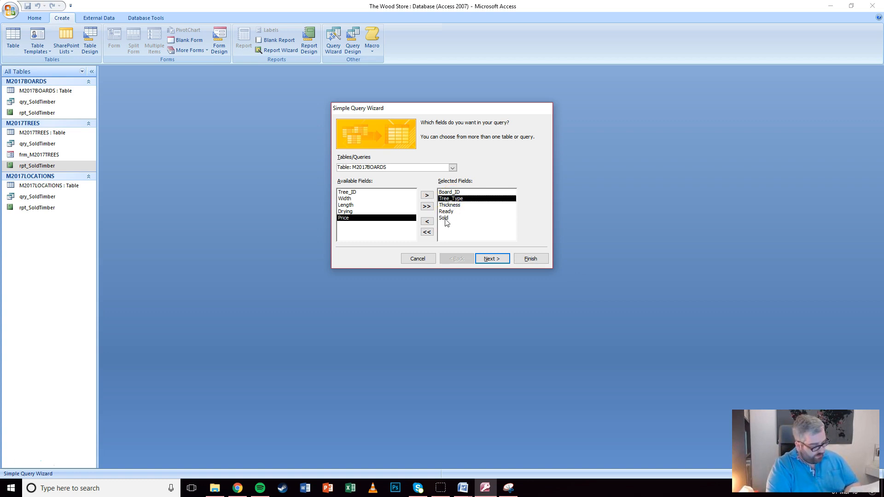
pyautogui.click(453, 205)
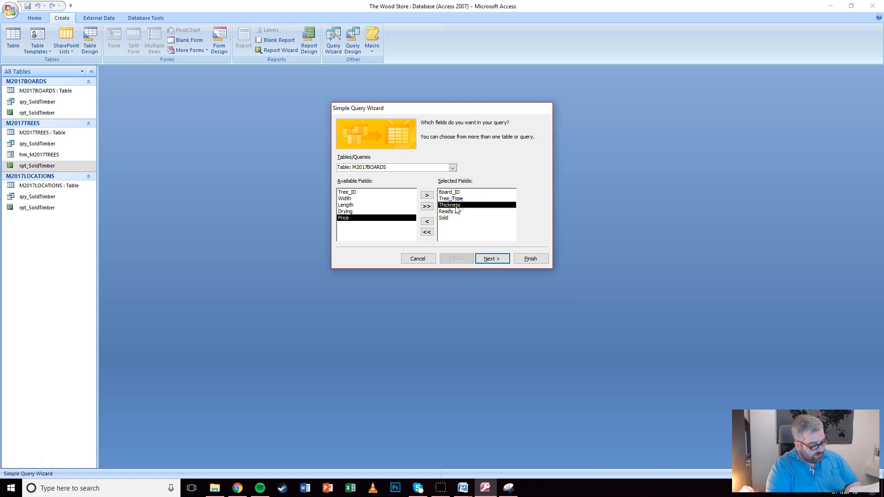
pyautogui.click(455, 212)
pyautogui.click(448, 218)
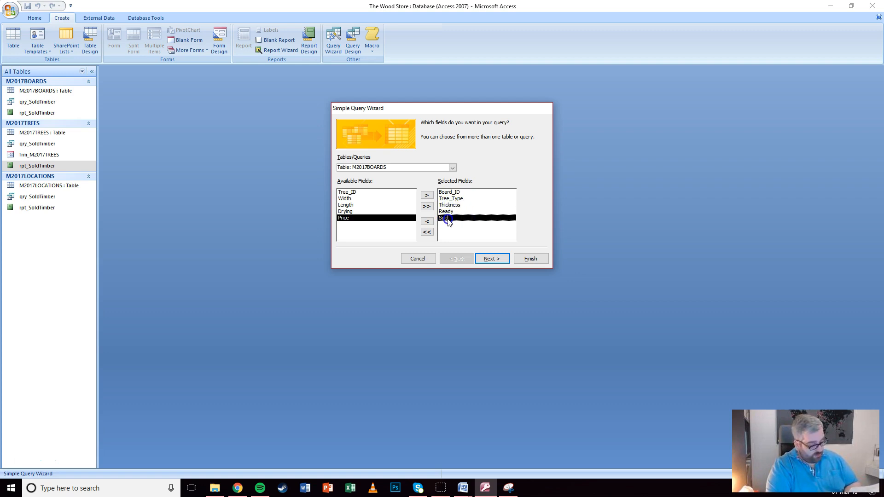
pyautogui.click(494, 260)
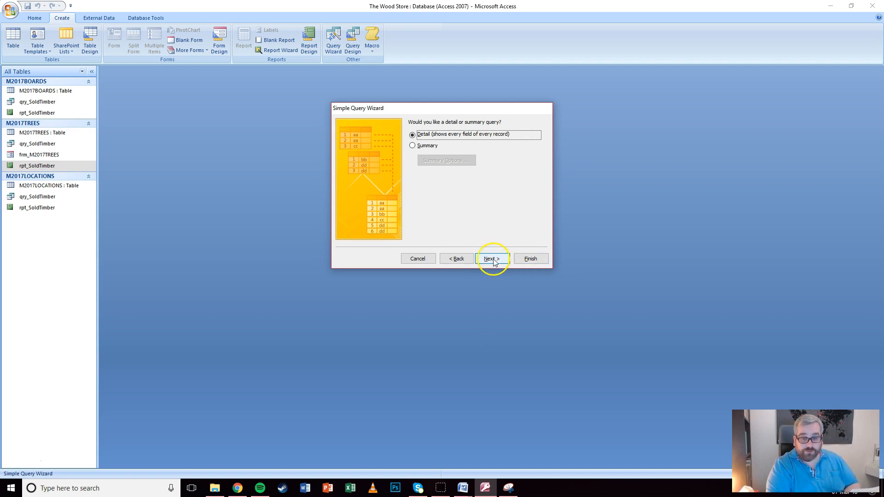
pyautogui.click(492, 259)
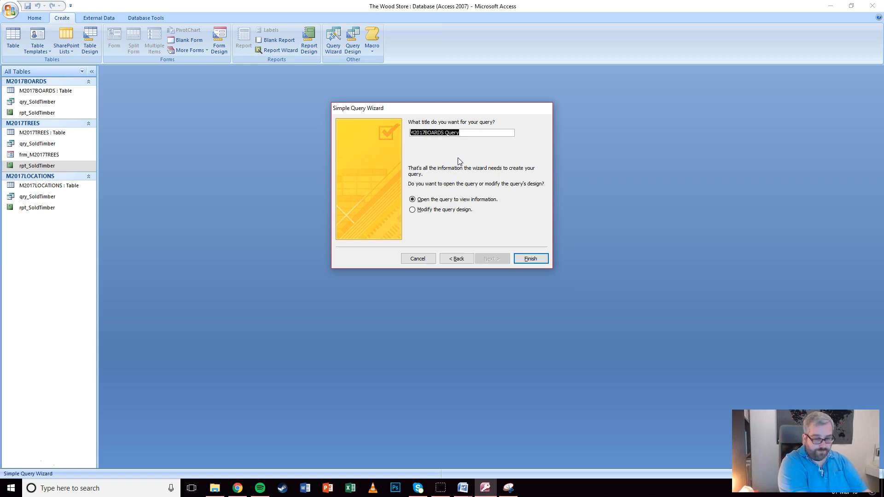
pyautogui.write('qry_PlaneB')
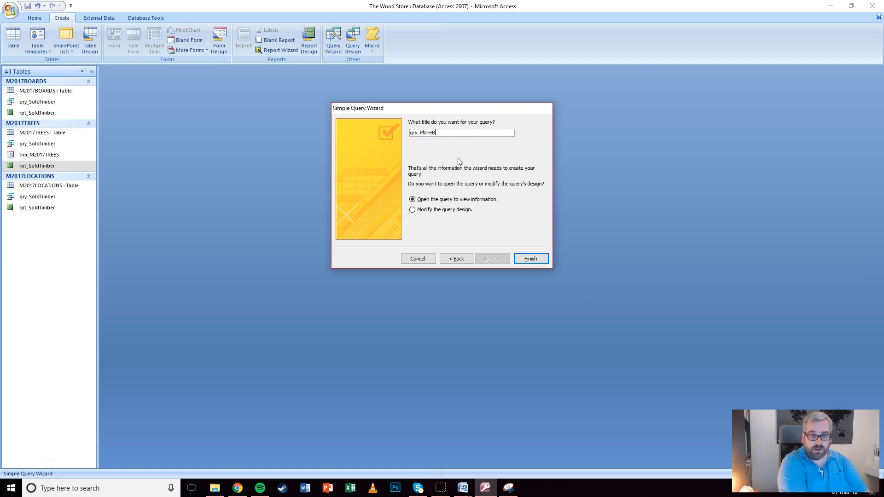
pyautogui.write('eech')
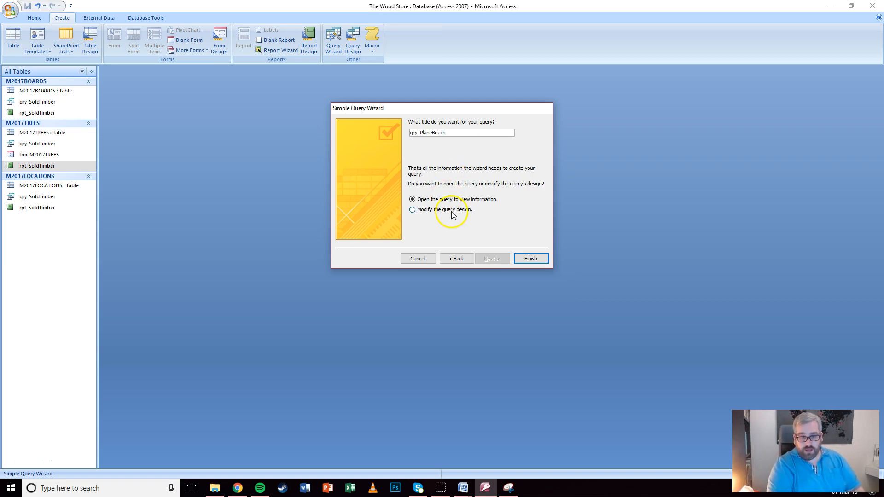
pyautogui.click(444, 210)
pyautogui.click(526, 260)
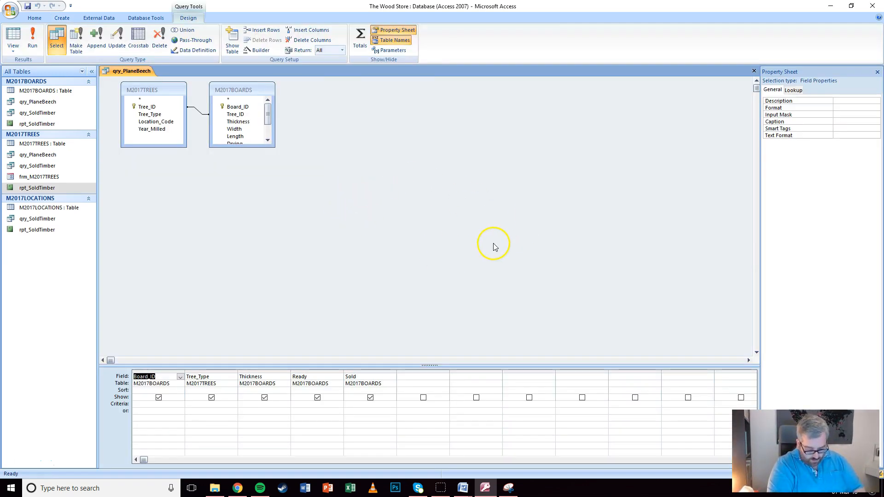
# Set Tree_Type criteria Like "*Plane*" Or Like "*Beech*", widen the column, and run it showing 134 boards
pyautogui.click(190, 405)
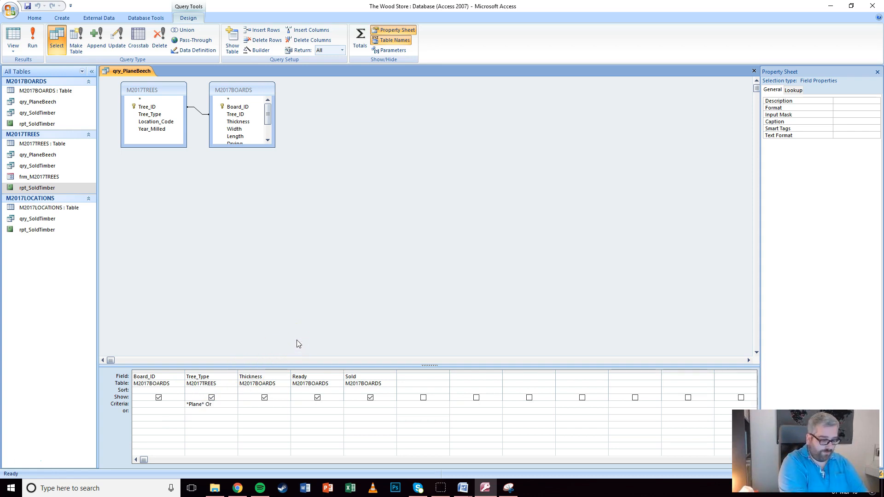
pyautogui.press('Tab')
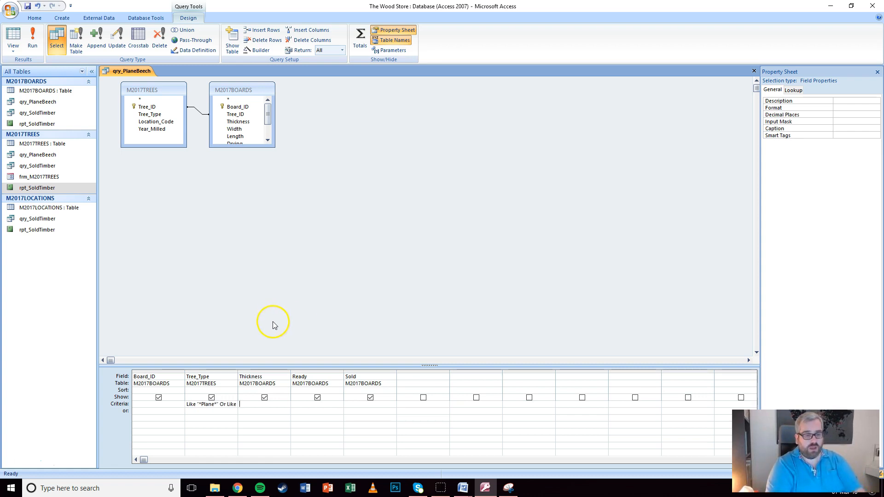
pyautogui.doubleClick(238, 367)
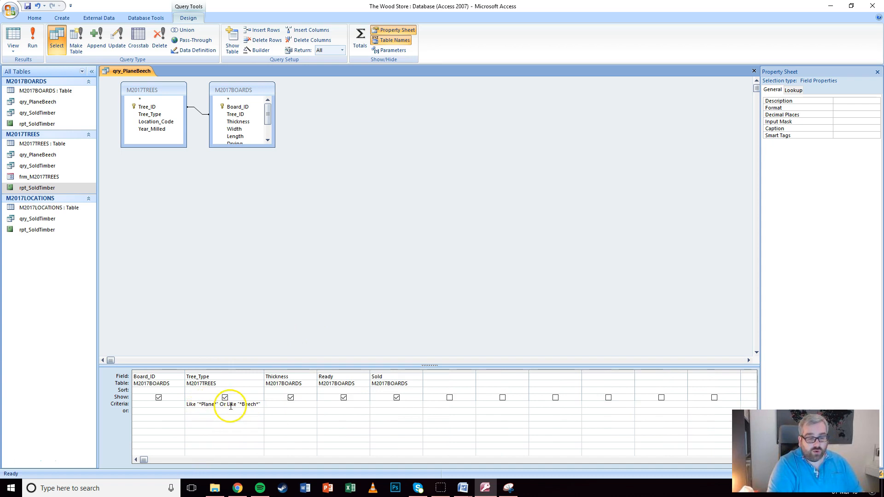
pyautogui.click(33, 39)
pyautogui.scroll(-5, 231, 130)
pyautogui.scroll(-20, 232, 131)
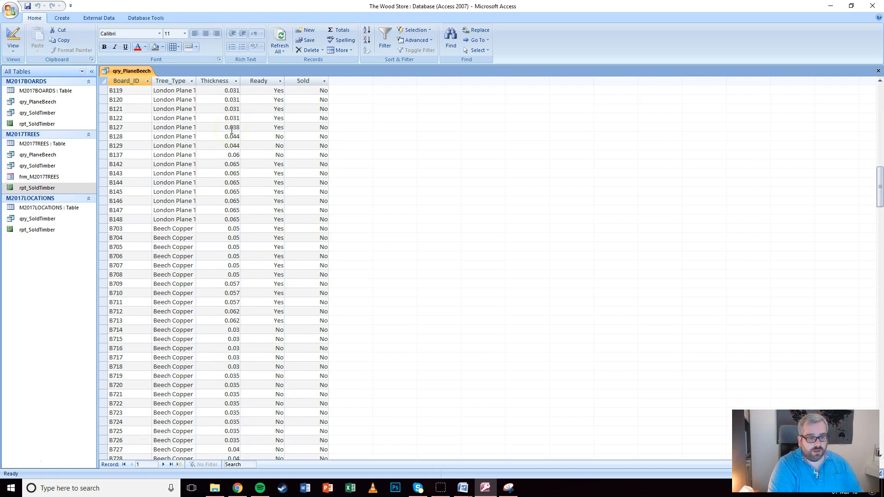
pyautogui.scroll(10, 233, 127)
pyautogui.scroll(20, 234, 127)
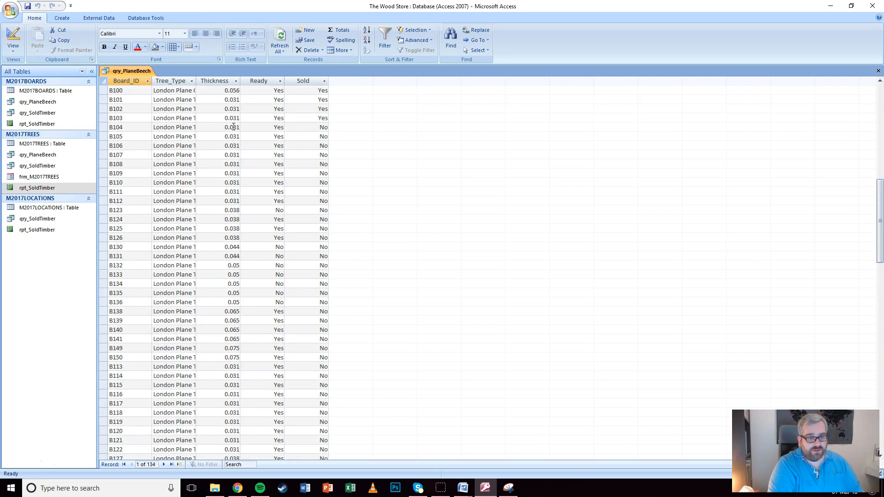
# Add criteria Thickness >=0.05, Ready Yes and Sold No, then view the refined results
pyautogui.click(26, 44)
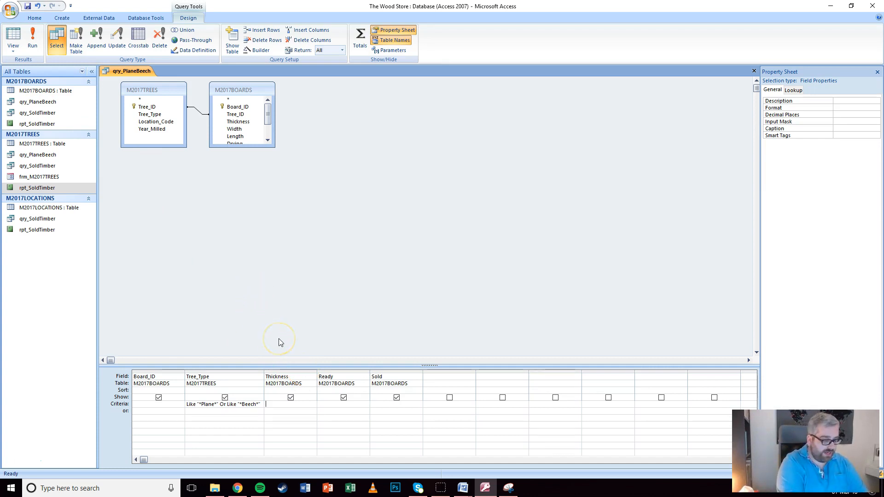
pyautogui.write('>=0')
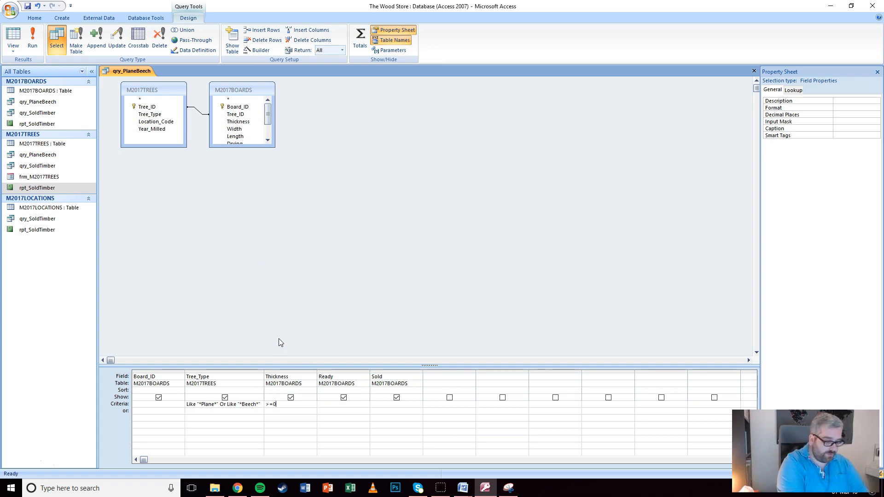
pyautogui.write('.05')
pyautogui.press('Tab')
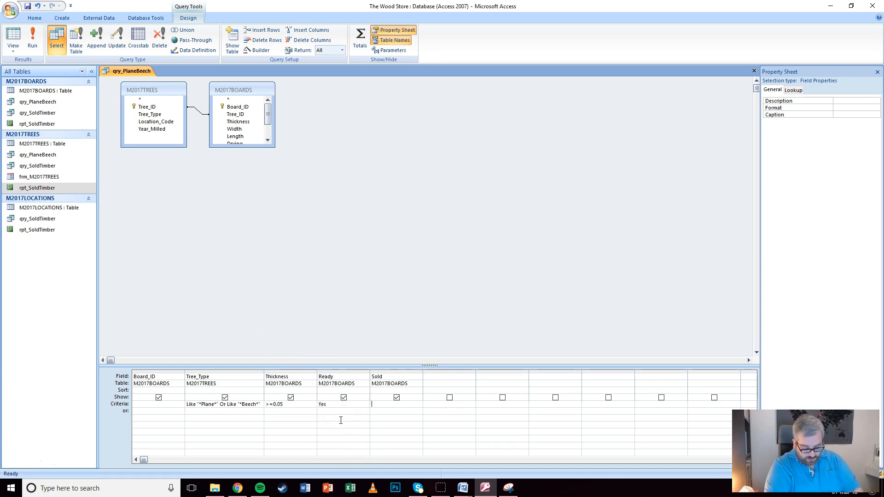
pyautogui.press('Tab')
pyautogui.write('No')
pyautogui.press('Tab')
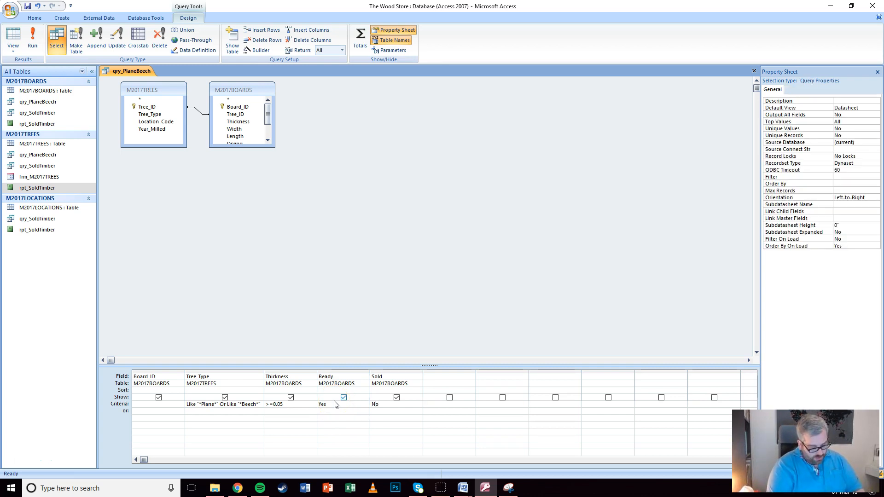
pyautogui.click(13, 36)
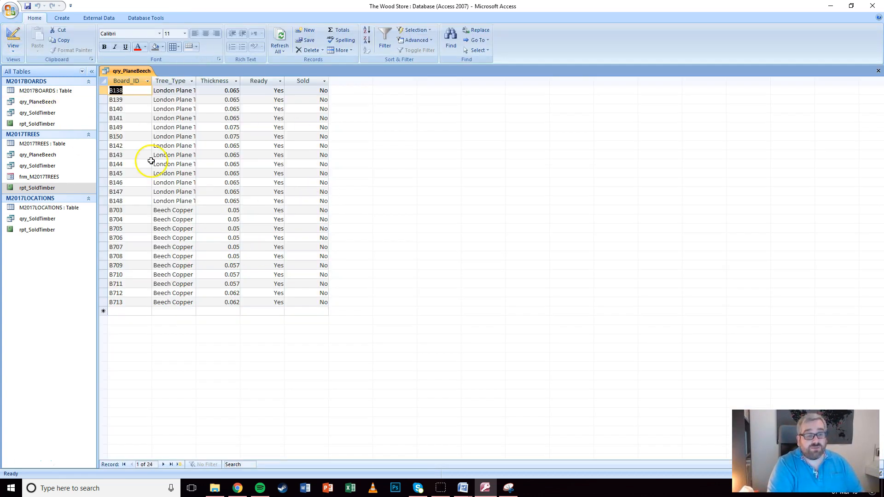
# Autofit the Tree_Type column in qry_PlaneBeech, select its 24 records, and close the query
pyautogui.doubleClick(196, 82)
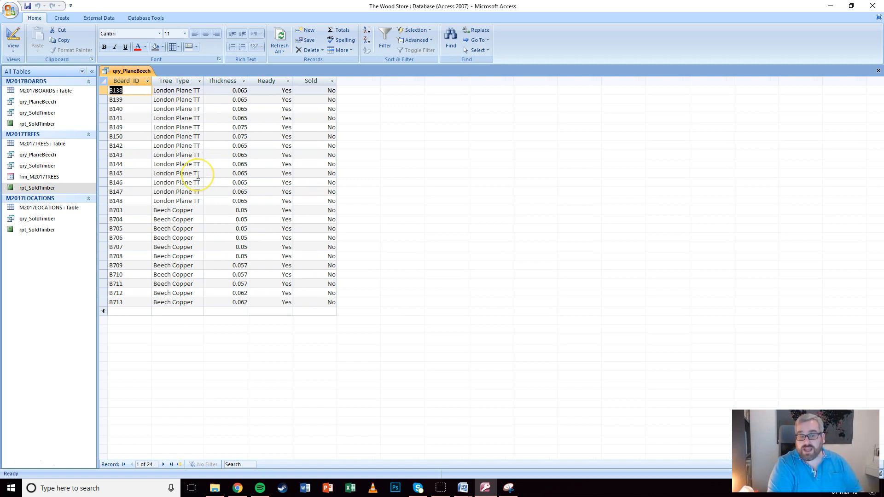
pyautogui.moveTo(103, 90)
pyautogui.mouseDown()
pyautogui.moveTo(107, 311)
pyautogui.moveTo(122, 148)
pyautogui.moveTo(115, 92)
pyautogui.mouseUp()
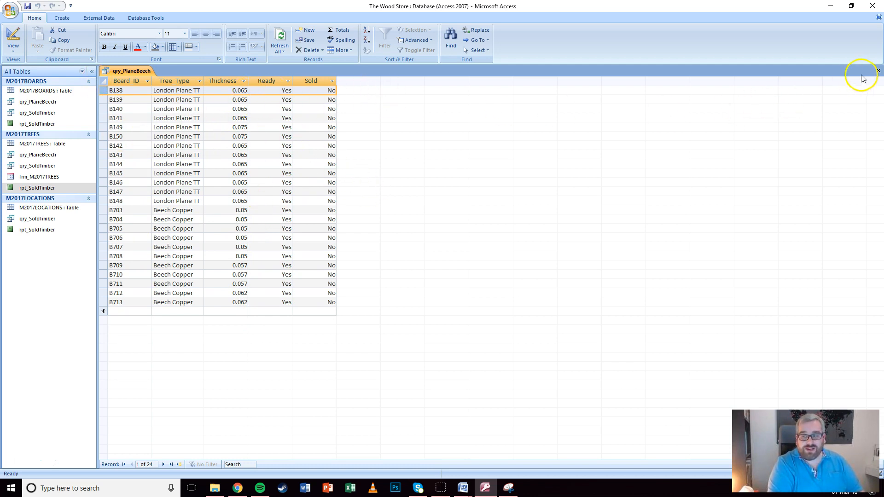
pyautogui.click(876, 75)
# Save the query layout and start a Report Wizard on qry_PlaneBeech with all five fields
pyautogui.click(402, 267)
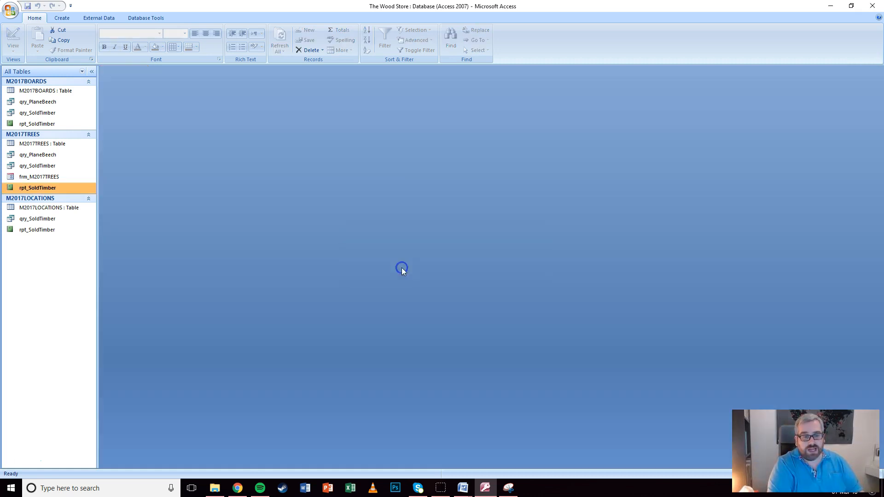
pyautogui.click(61, 18)
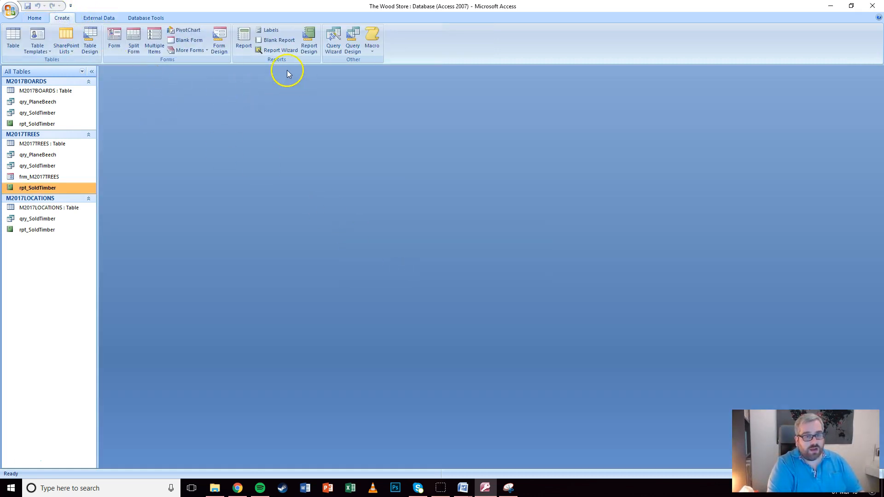
pyautogui.click(282, 51)
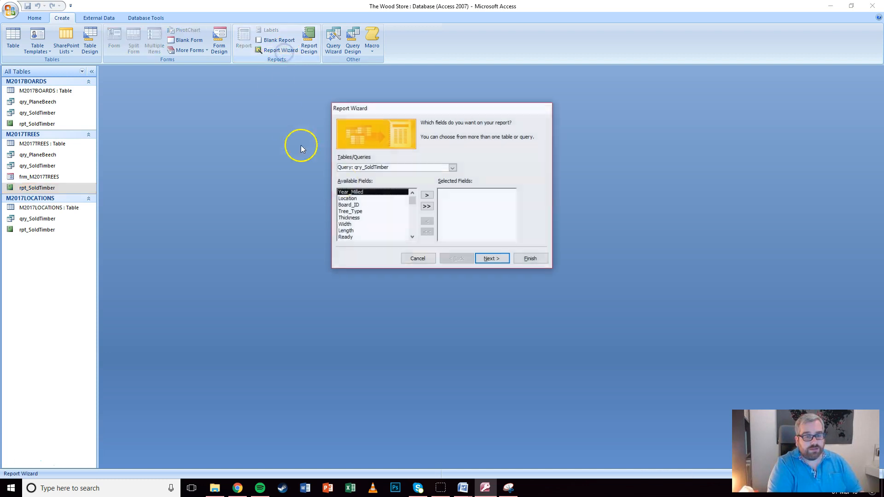
pyautogui.click(452, 168)
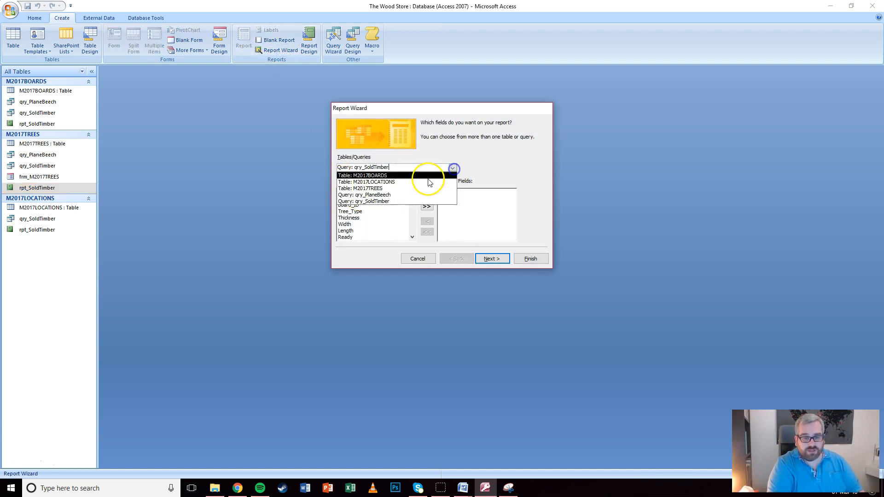
pyautogui.click(387, 193)
pyautogui.click(427, 207)
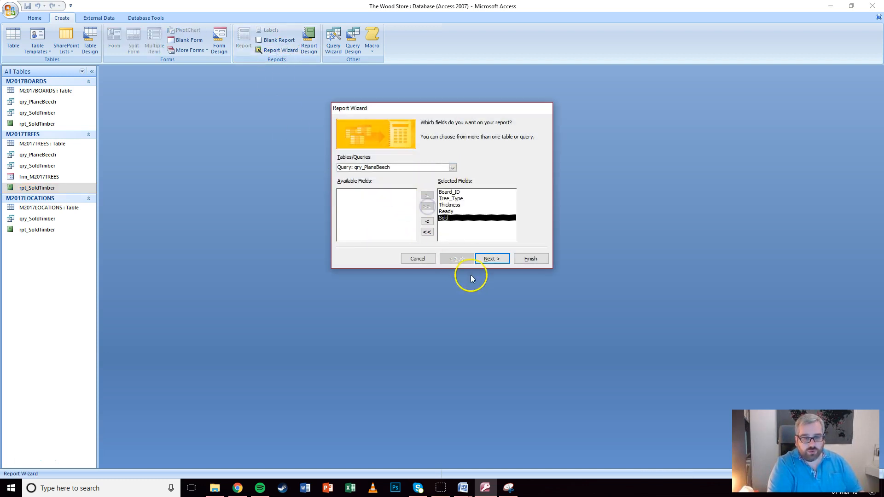
pyautogui.click(492, 263)
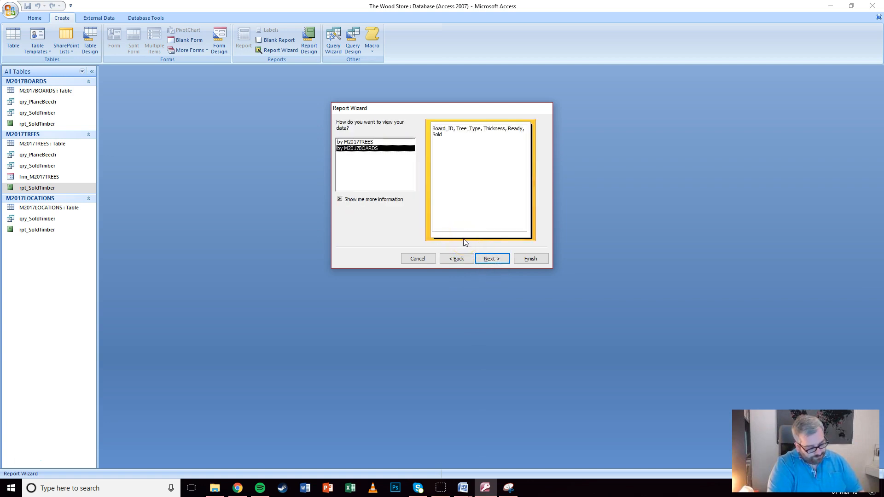
# Keep the report data as one ungrouped list and sort records by Tree_Type
pyautogui.click(355, 142)
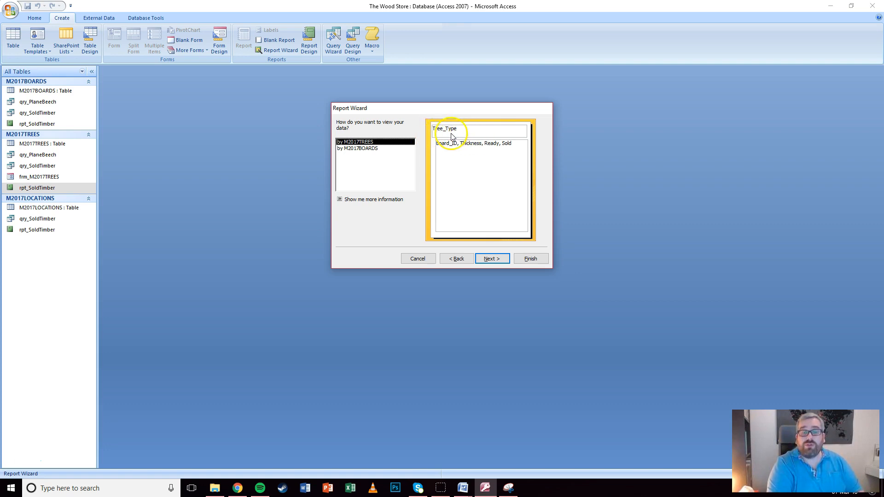
pyautogui.click(351, 149)
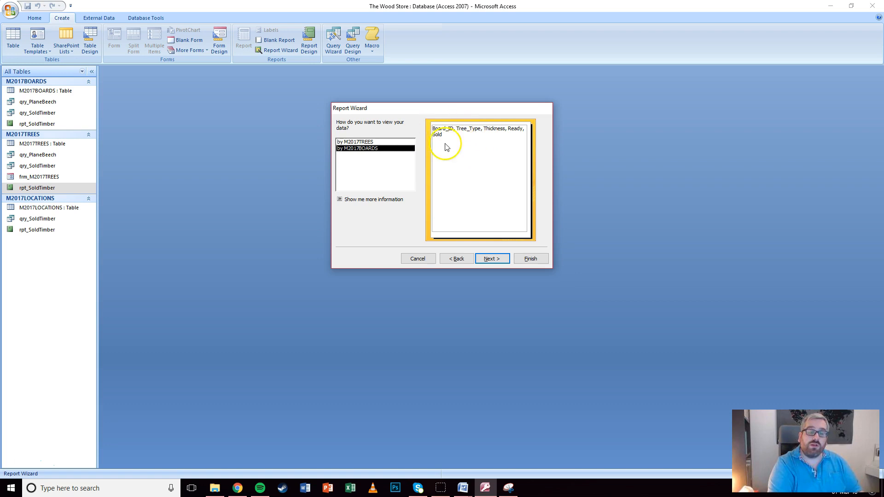
pyautogui.click(491, 260)
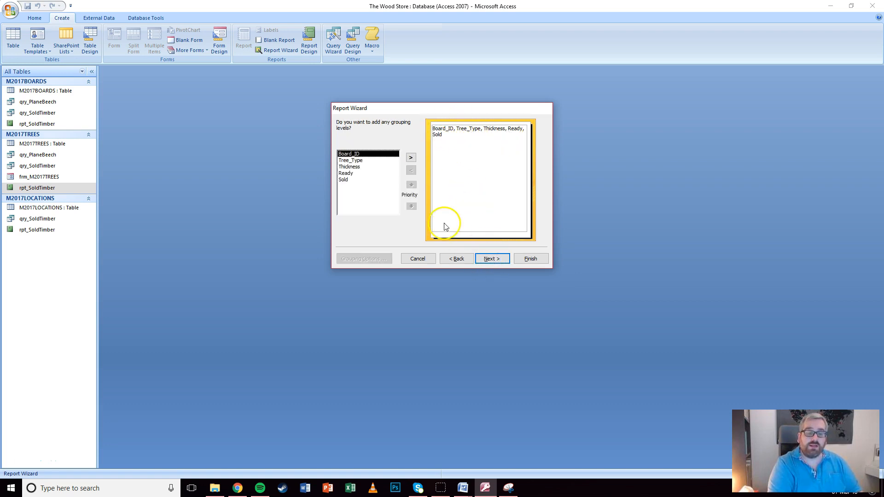
pyautogui.click(491, 260)
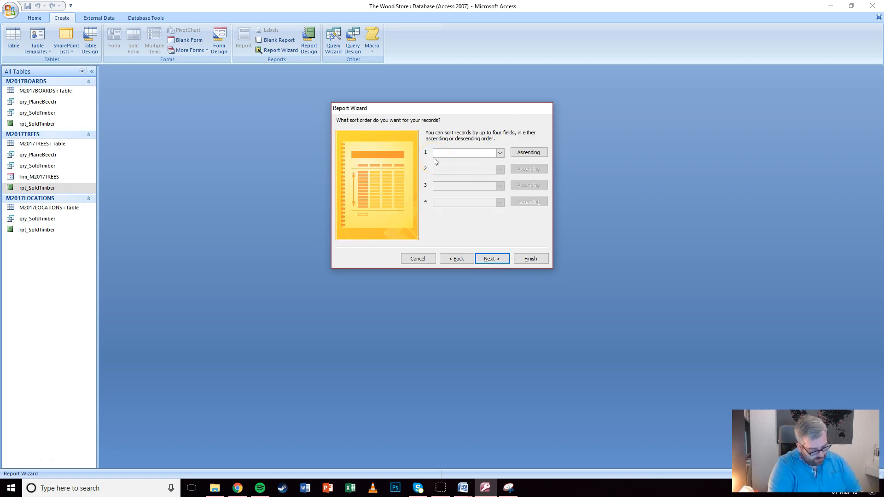
pyautogui.click(500, 153)
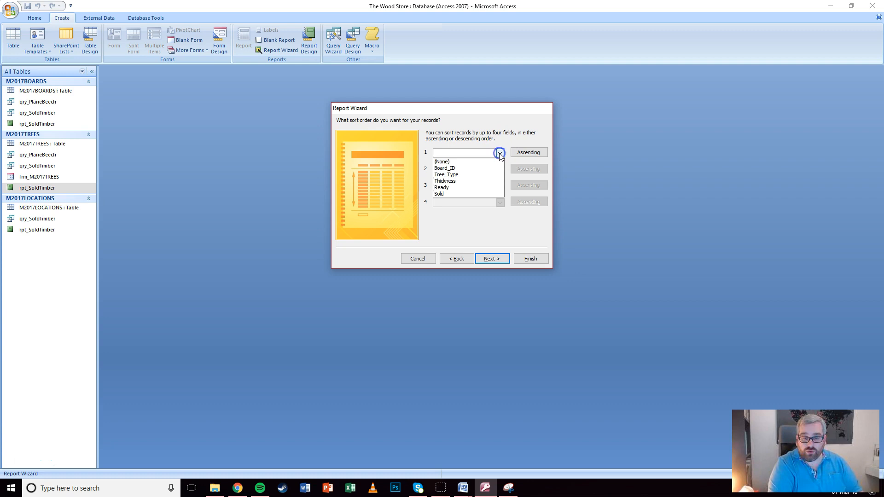
pyautogui.click(451, 176)
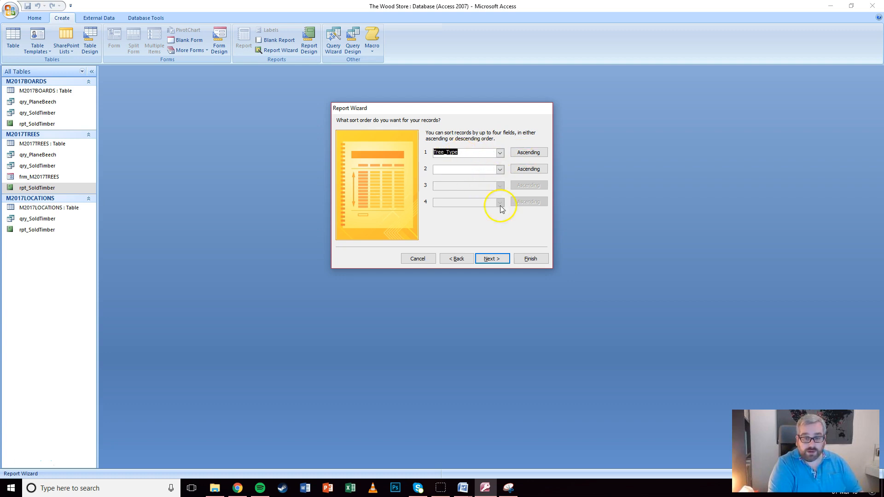
# Keep tabular portrait layout and Office style, title it rpt_PlaneBeech, and finish in design mode
pyautogui.click(492, 259)
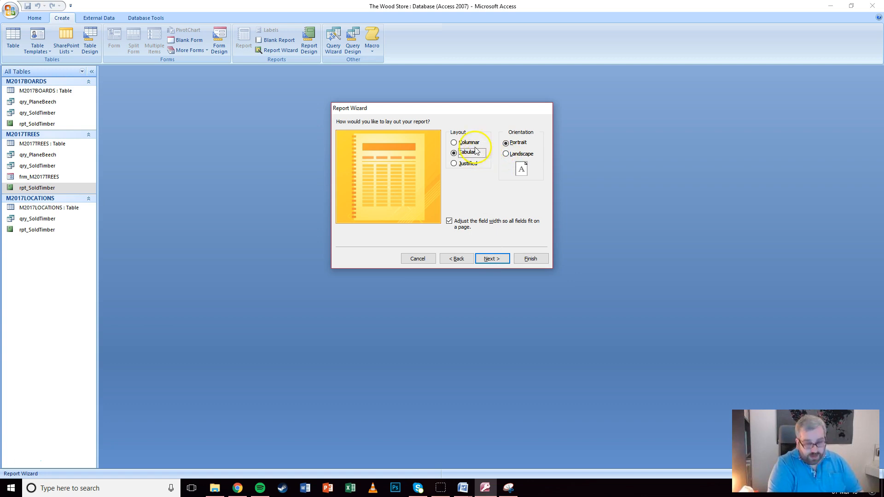
pyautogui.click(486, 260)
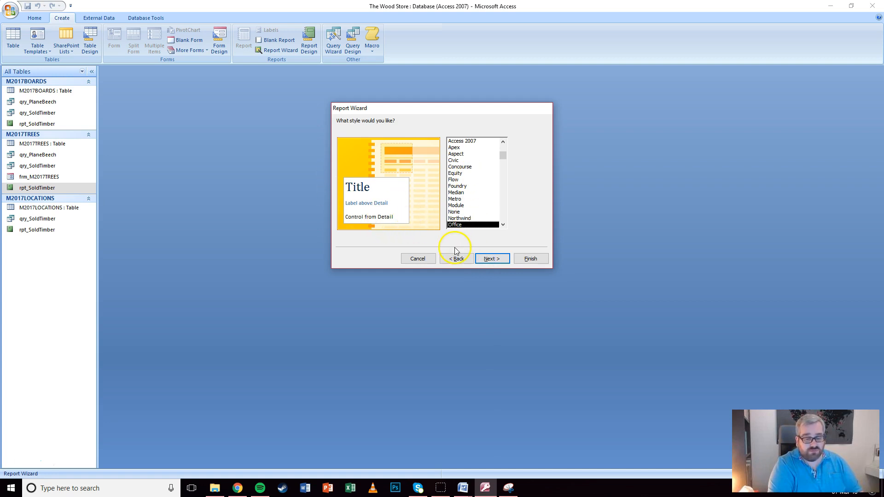
pyautogui.click(492, 259)
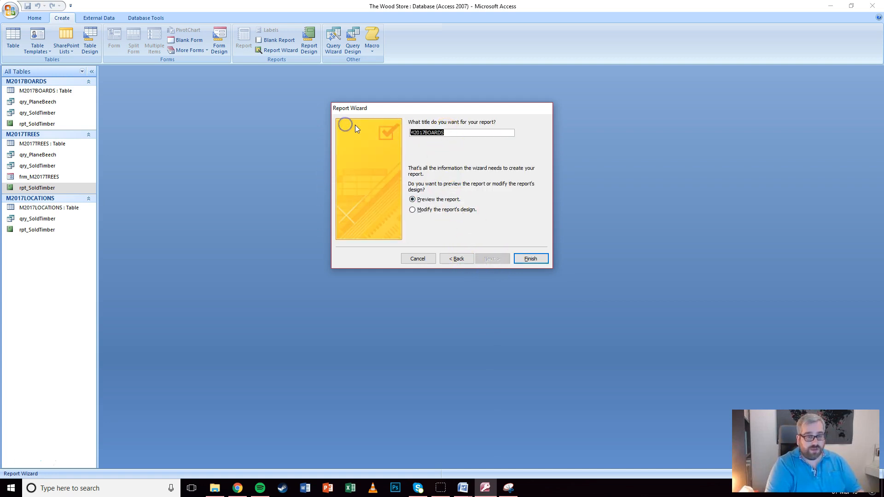
pyautogui.write('rpt')
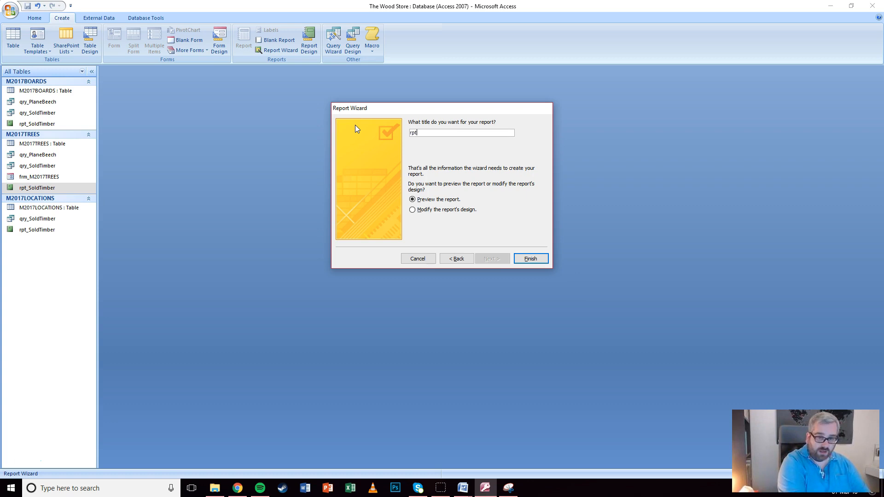
pyautogui.write('_PlaneBeecc')
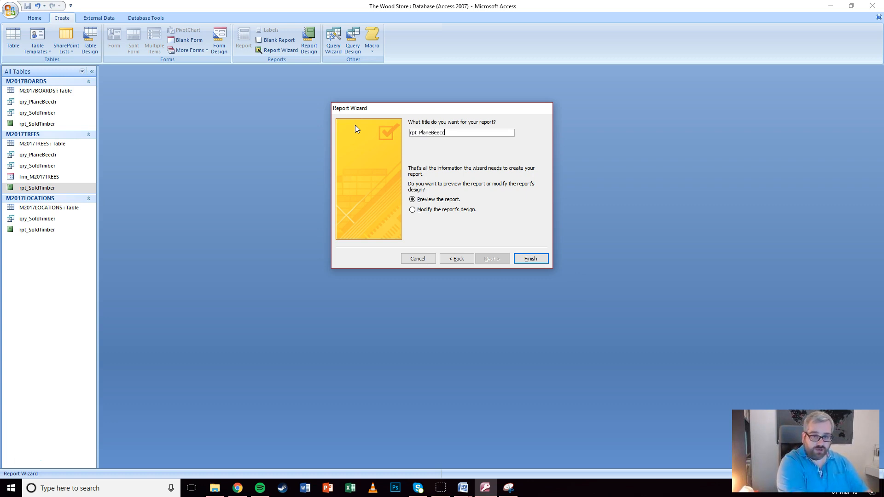
pyautogui.press('BackSpace')
pyautogui.write('h')
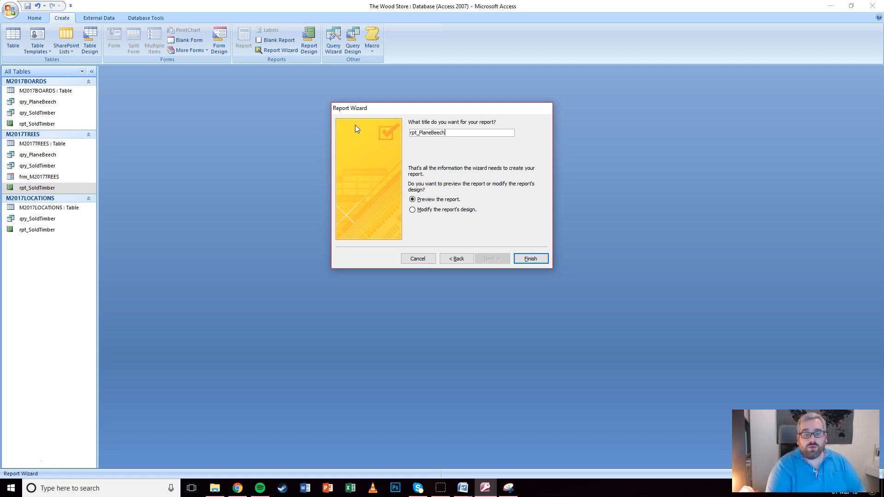
pyautogui.click(443, 211)
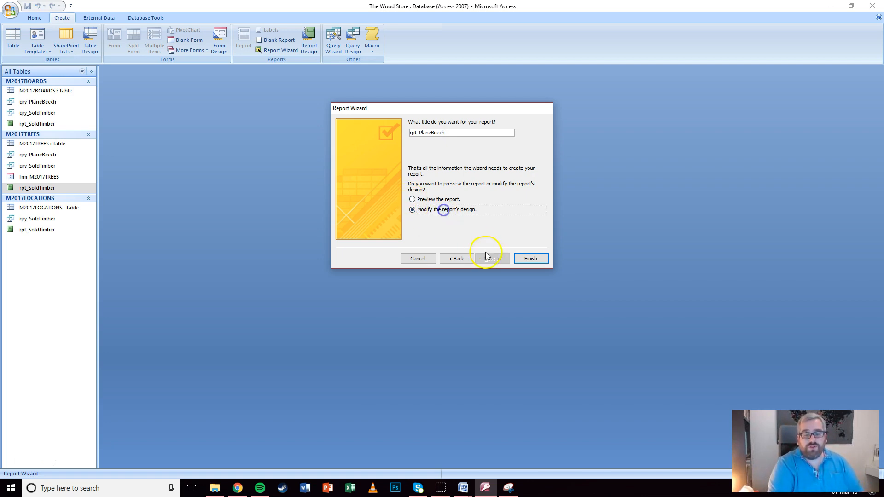
pyautogui.click(528, 258)
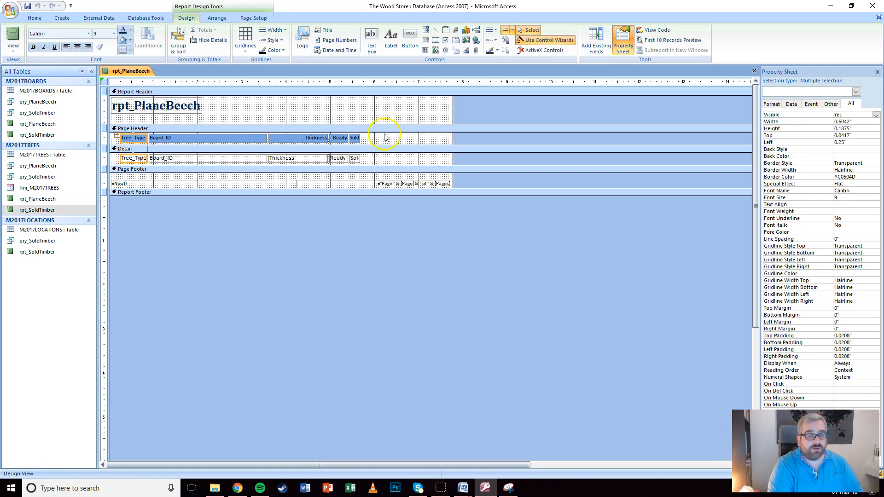
# Widen the Sold heading label in rpt_PlaneBeech's Design view to 0.4347"
pyautogui.click(354, 138)
pyautogui.moveTo(359, 137); pyautogui.dragTo(369, 138)
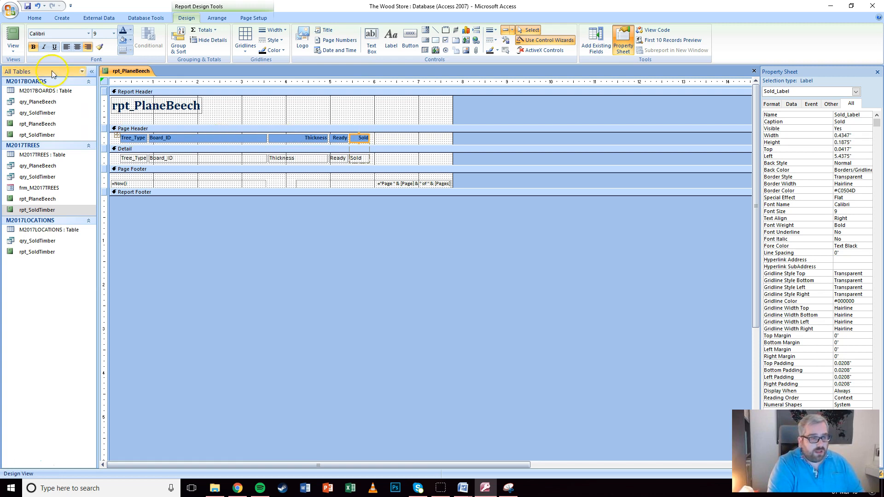
pyautogui.click(248, 137)
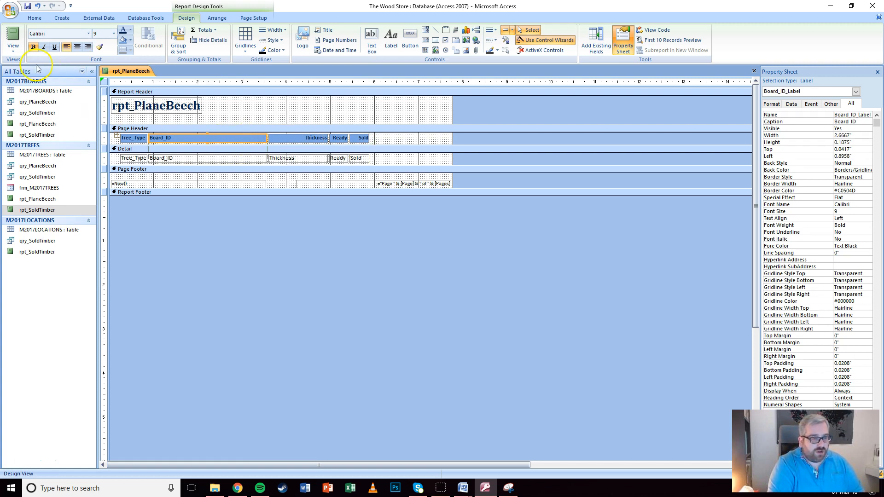
pyautogui.click(13, 46)
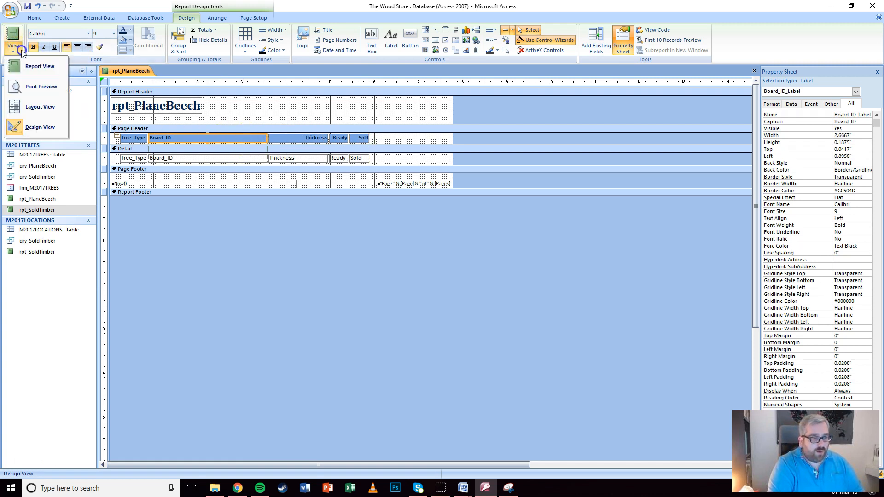
# Switch rpt_PlaneBeech to Layout view, widen Tree_Type to show Beech Copper, and narrow Board_ID
pyautogui.click(21, 108)
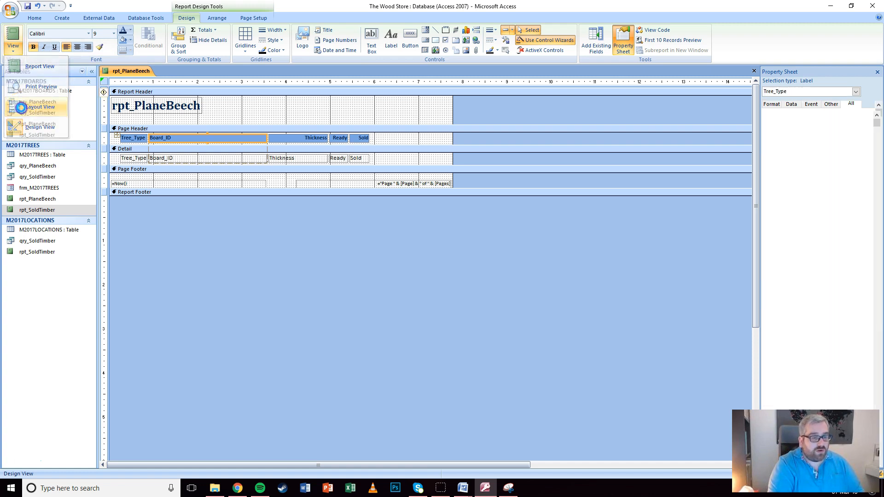
pyautogui.moveTo(148, 122); pyautogui.dragTo(195, 116)
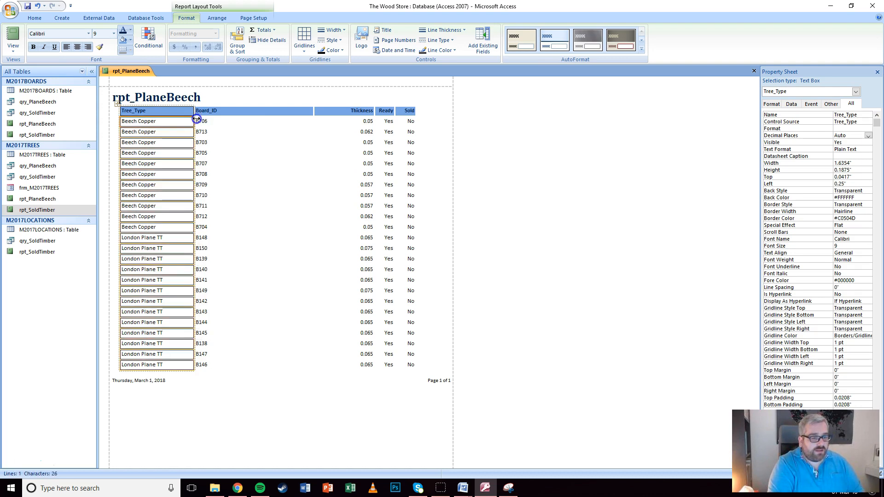
pyautogui.click(226, 111)
pyautogui.moveTo(305, 110); pyautogui.dragTo(223, 108)
# Resize the Thickness, Ready and Sold columns and widen Tree_Type a little more
pyautogui.click(276, 111)
pyautogui.moveTo(279, 113); pyautogui.dragTo(321, 111)
pyautogui.click(272, 111)
pyautogui.click(297, 111)
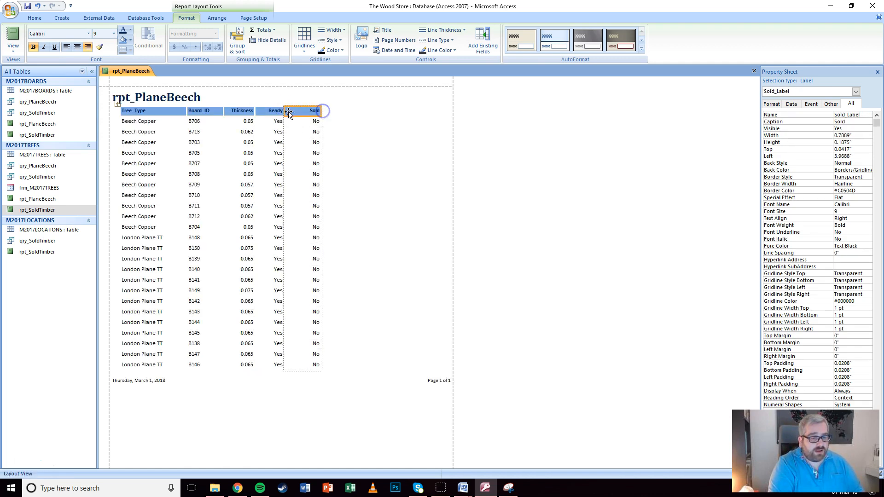
pyautogui.click(164, 110)
pyautogui.moveTo(186, 112); pyautogui.dragTo(209, 112)
pyautogui.click(391, 163)
pyautogui.click(540, 228)
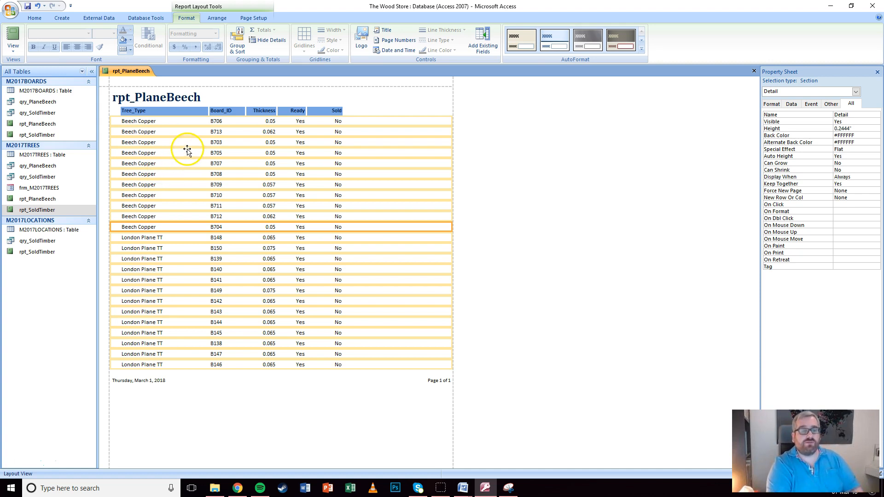
# Back in Design view, add a Count Records total for the Ready column to the report footer
pyautogui.click(13, 48)
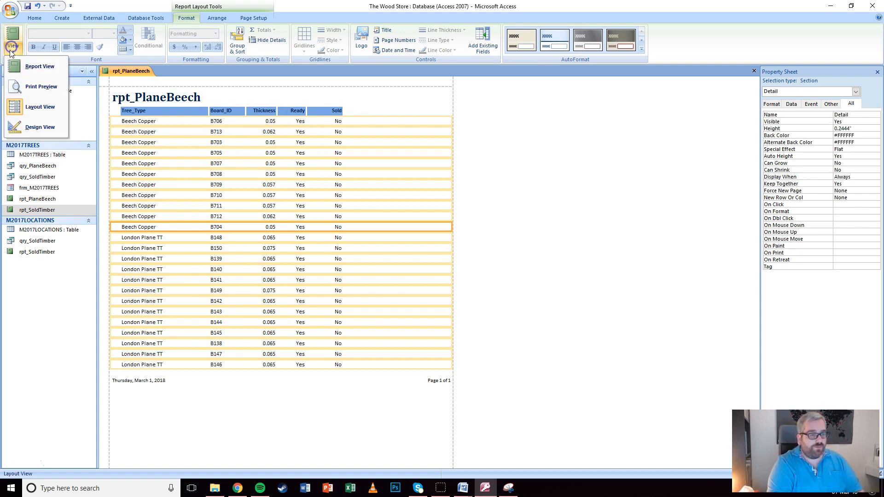
pyautogui.click(35, 134)
pyautogui.click(290, 145)
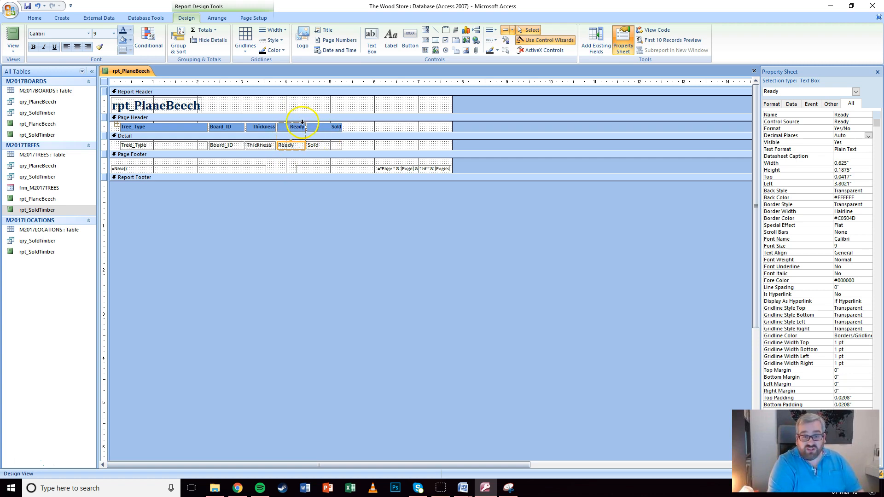
pyautogui.click(206, 30)
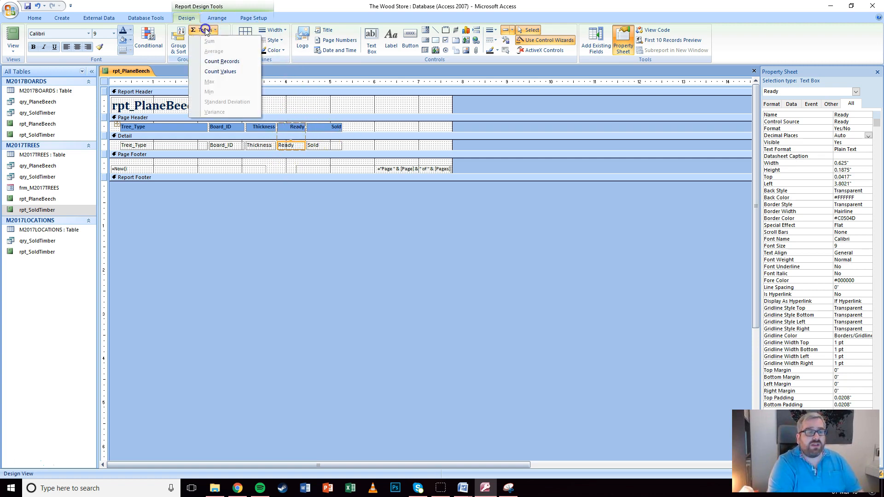
pyautogui.click(212, 64)
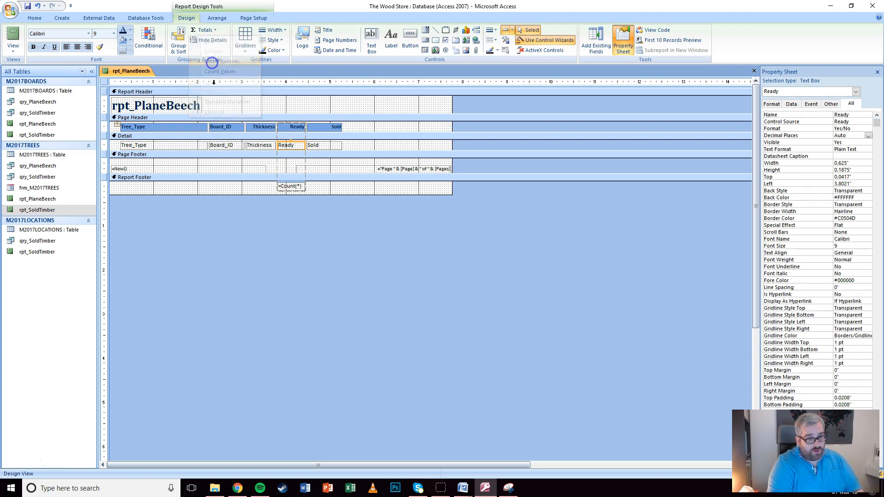
# Place a trial label in the report footer, then abandon it as empty
pyautogui.click(318, 188)
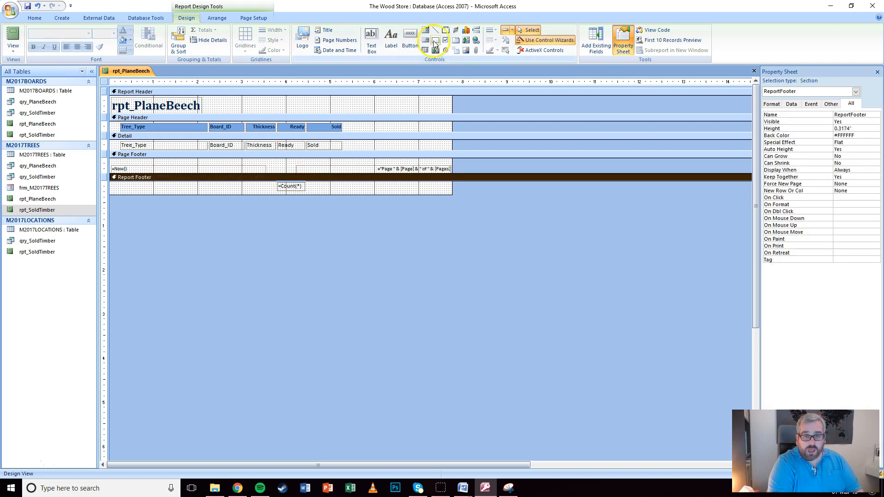
pyautogui.click(391, 39)
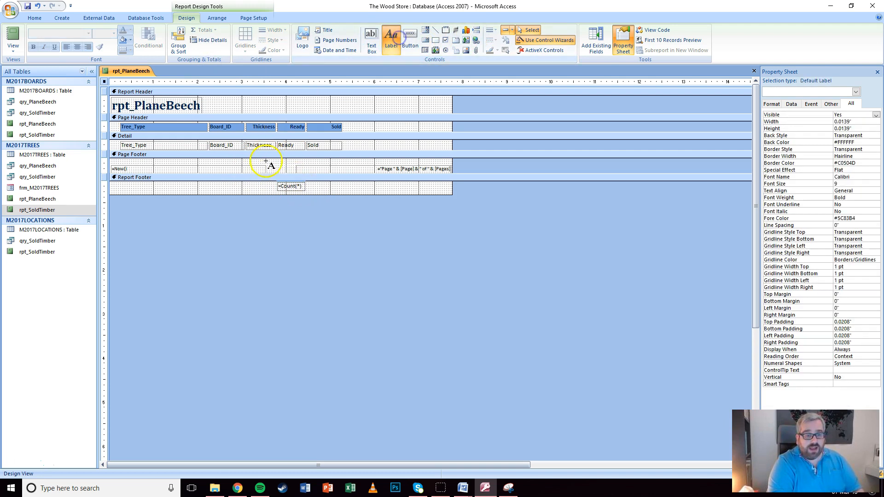
pyautogui.click(235, 184)
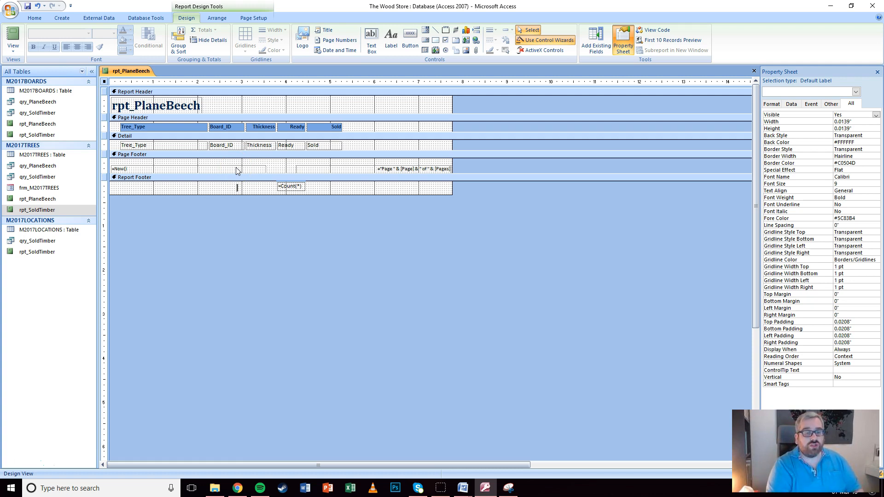
pyautogui.click(232, 186)
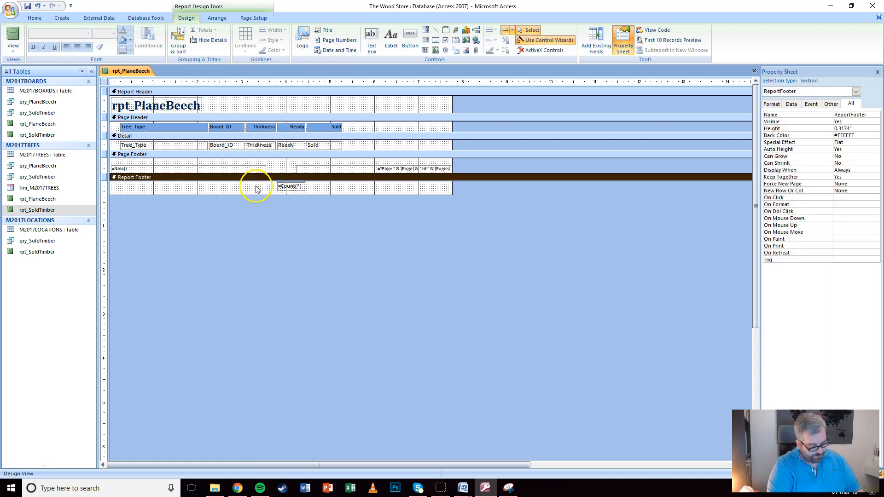
pyautogui.click(168, 106)
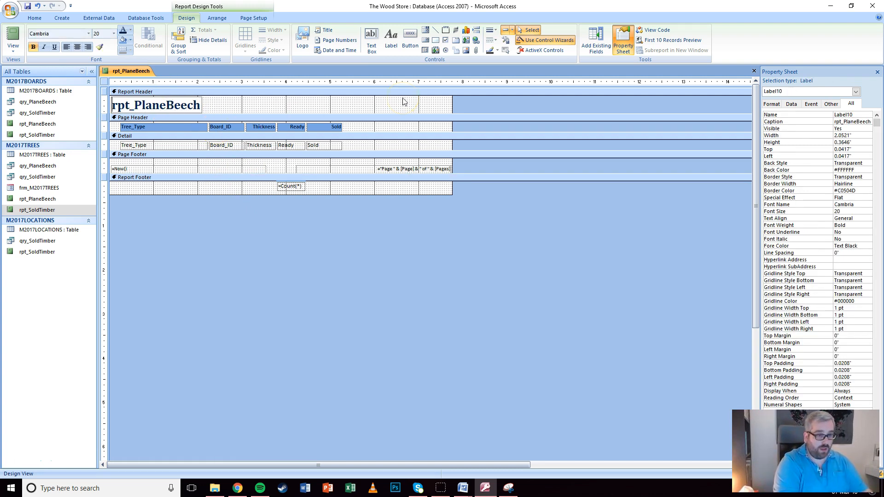
# Retitle the report heading to 'Plane and Beech boards available'
pyautogui.press('F2')
pyautogui.write('Plane and Bee')
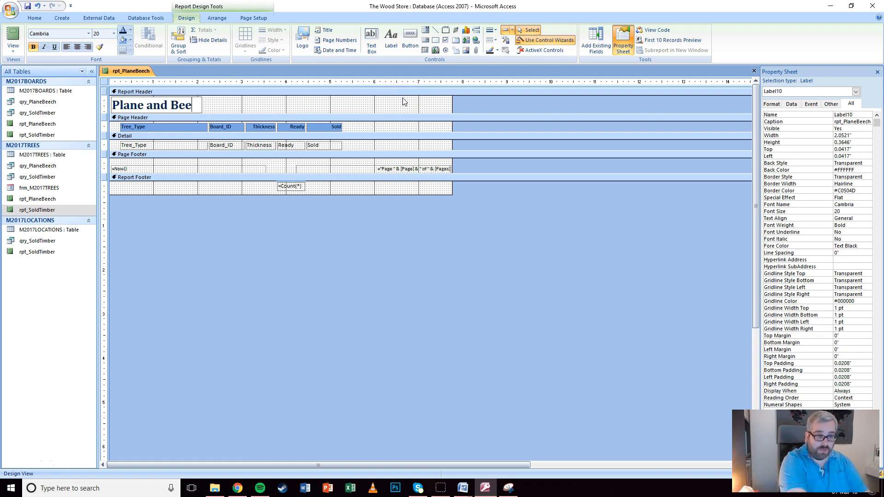
pyautogui.write('ch boards available')
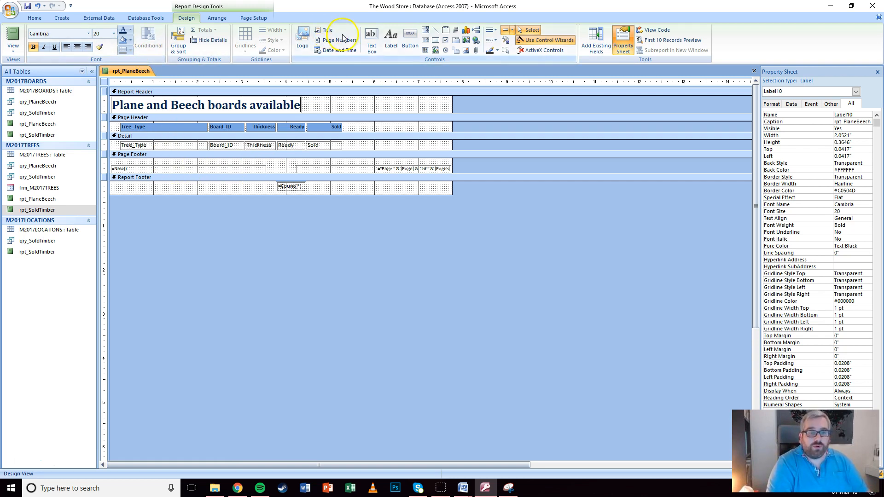
# Add a label at the footer's left with the candidate's name, centre number and candidate number
pyautogui.click(390, 39)
pyautogui.click(125, 183)
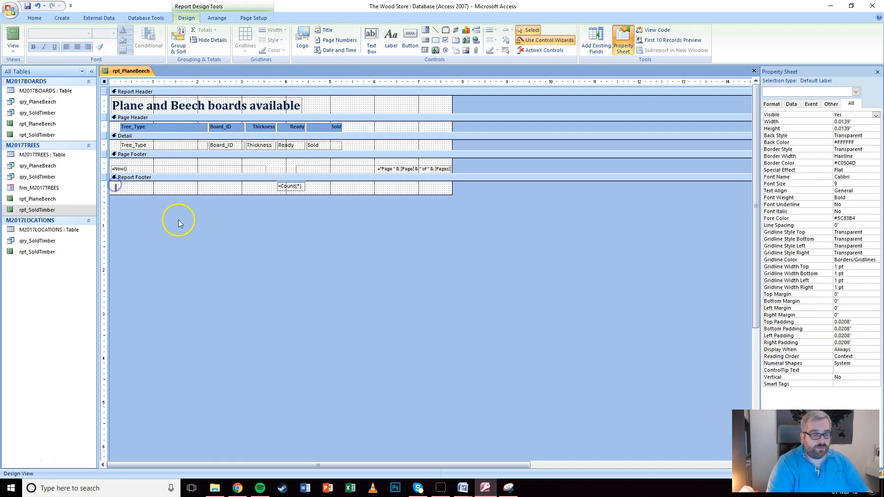
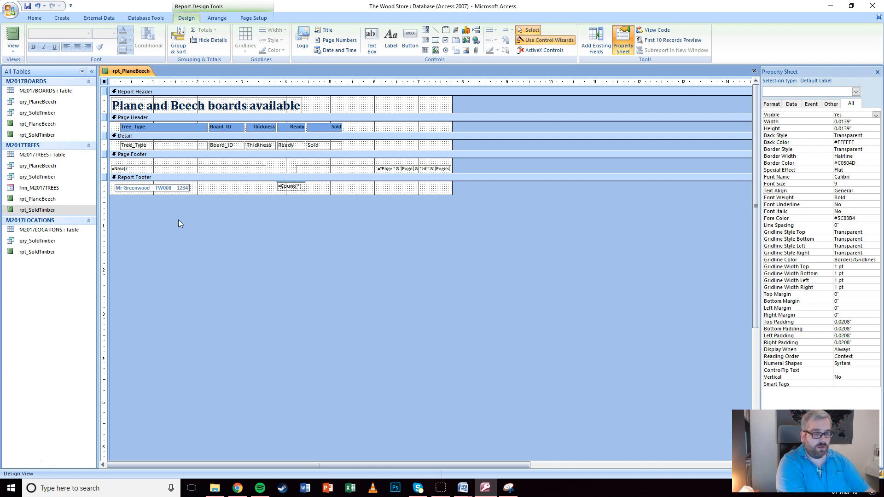
pyautogui.click(206, 188)
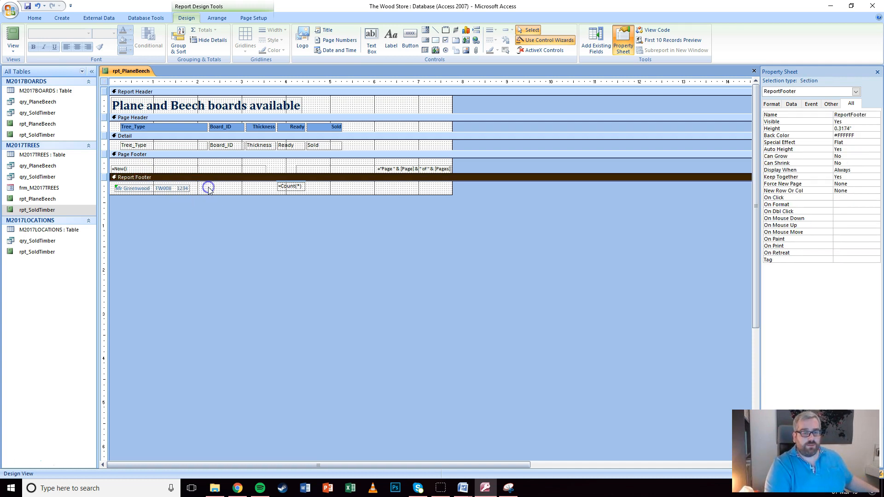
pyautogui.click(13, 47)
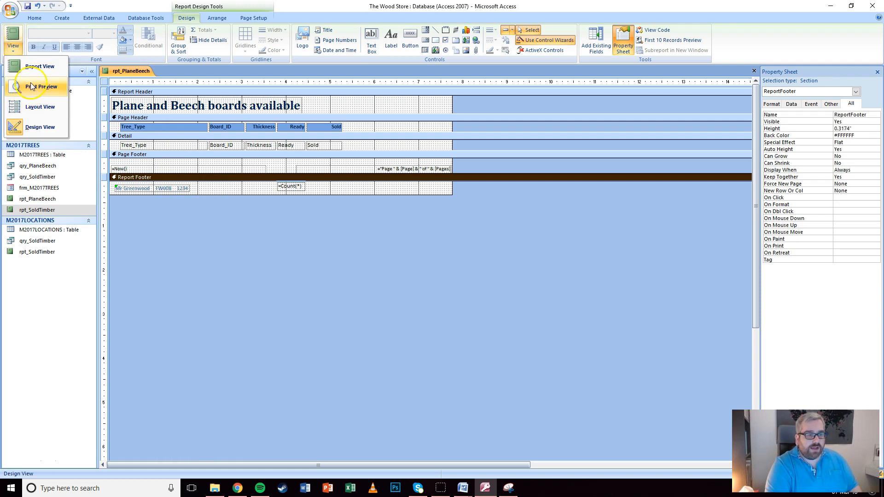
pyautogui.click(31, 86)
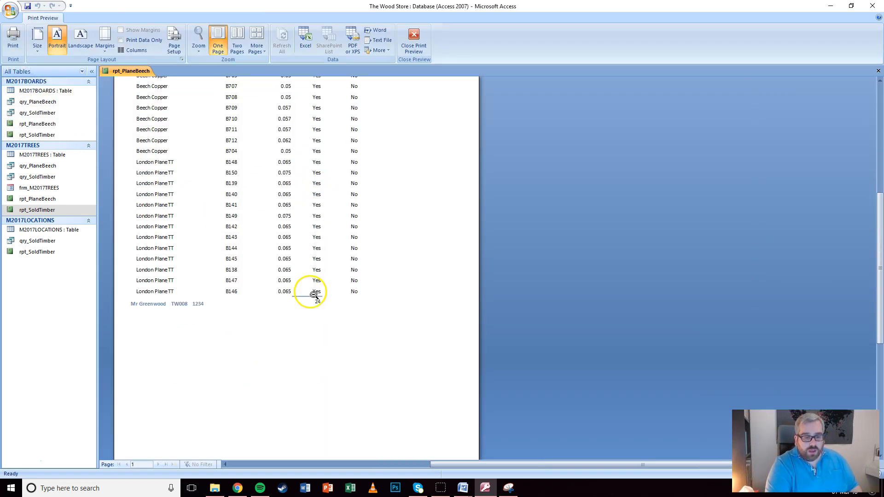
pyautogui.scroll(3, 289, 219)
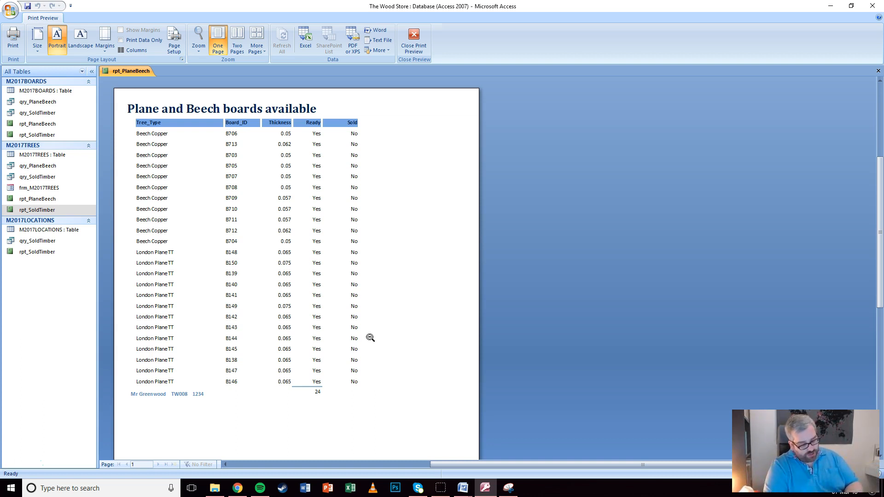
pyautogui.click(411, 49)
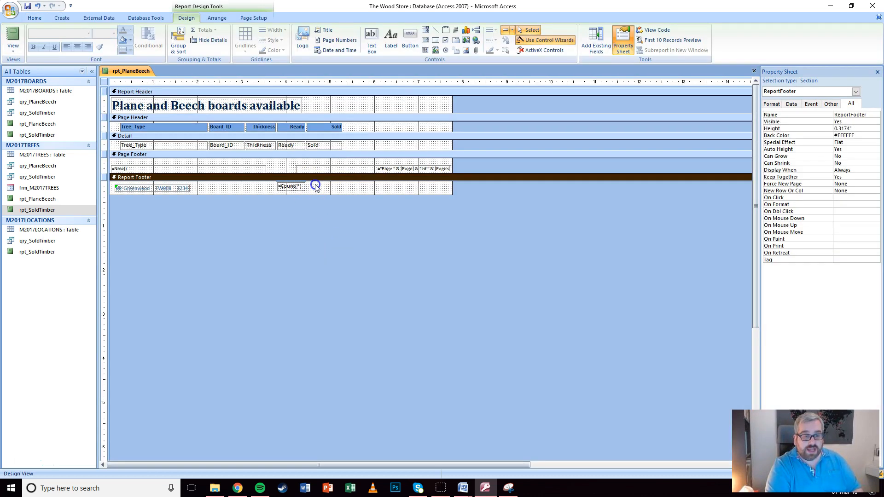
# Select the =Count(*) box and snip the rpt_PlaneBeech design area with Snipping Tool
pyautogui.click(304, 186)
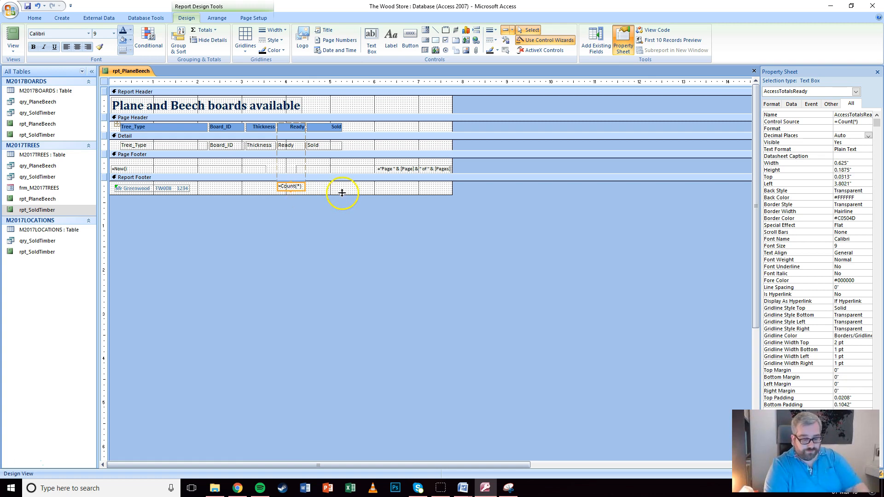
pyautogui.click(508, 488)
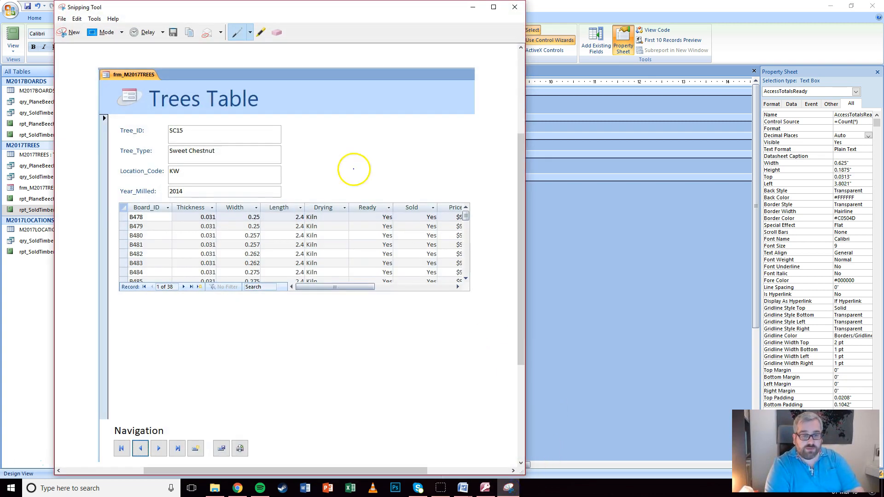
pyautogui.click(72, 32)
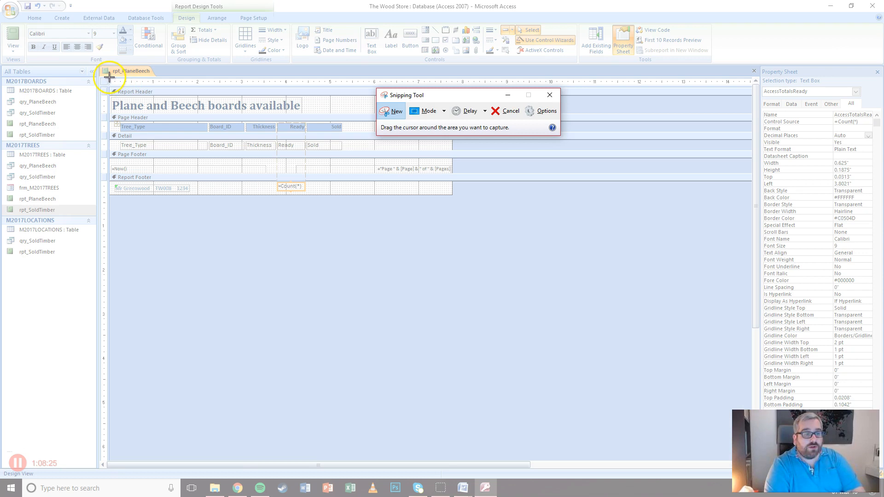
pyautogui.moveTo(98, 63); pyautogui.dragTo(460, 200)
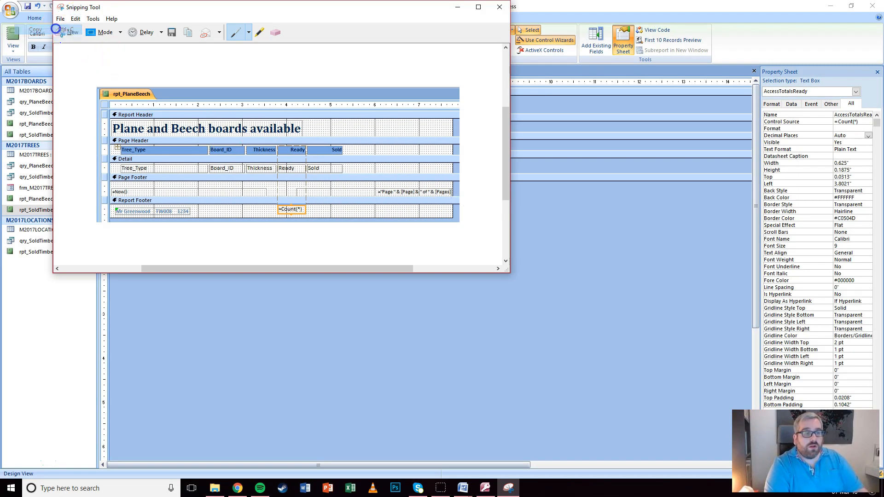
pyautogui.click(463, 487)
# Paste the report design snip under Evidence 8 in EVIDENCE1234.docx and minimise Word
pyautogui.click(359, 444)
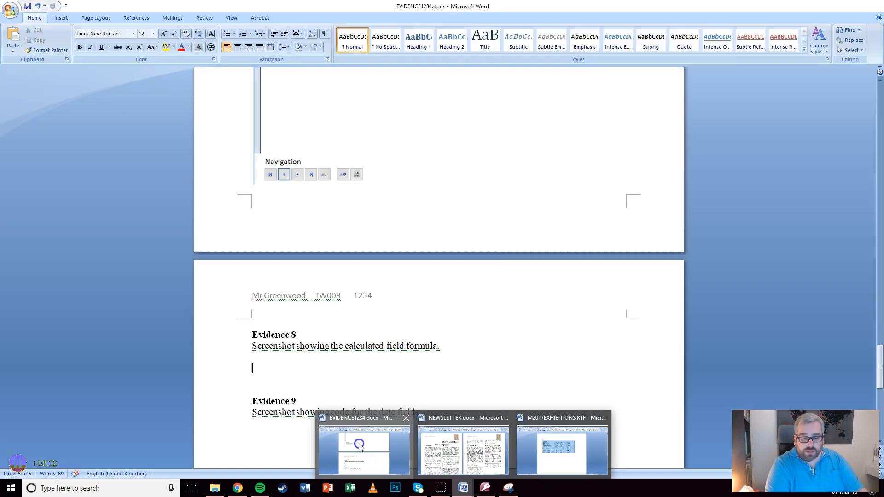
pyautogui.hotkey('ctrl', 'v')
pyautogui.scroll(-3, 406, 322)
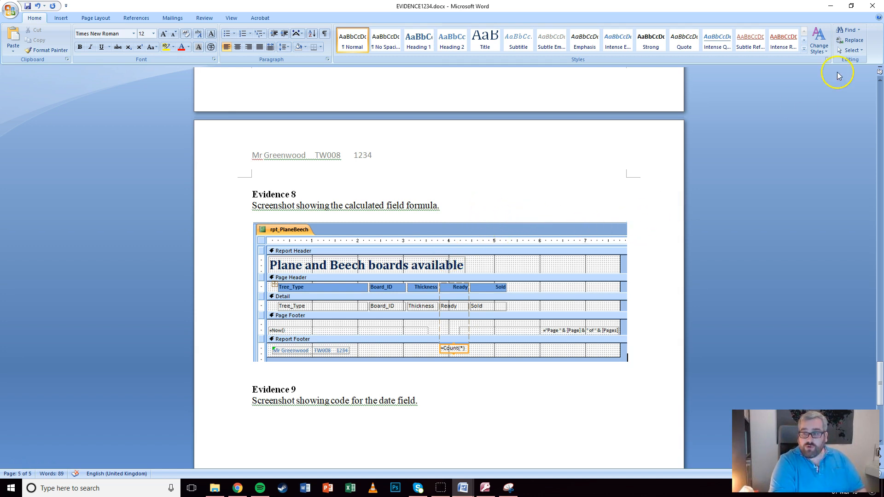
pyautogui.click(830, 5)
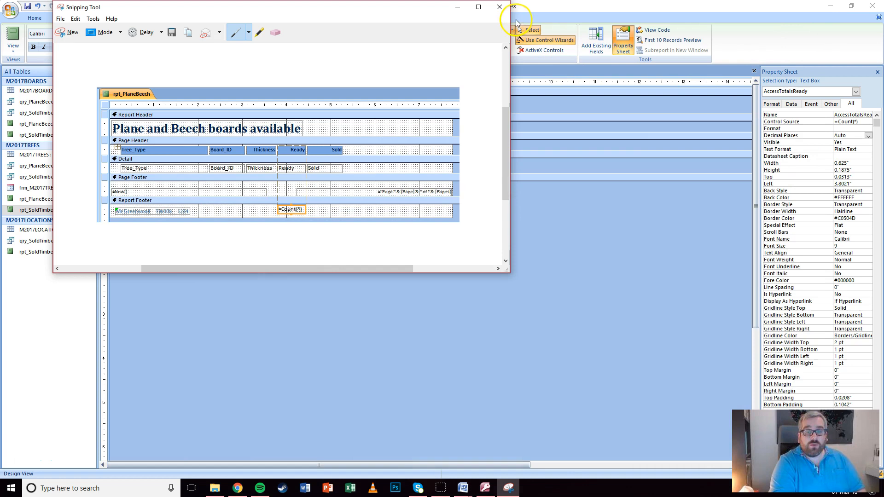
# Save and close the rpt_PlaneBeech report design and close the Access database
pyautogui.click(458, 7)
pyautogui.click(431, 200)
pyautogui.click(26, 7)
pyautogui.click(754, 70)
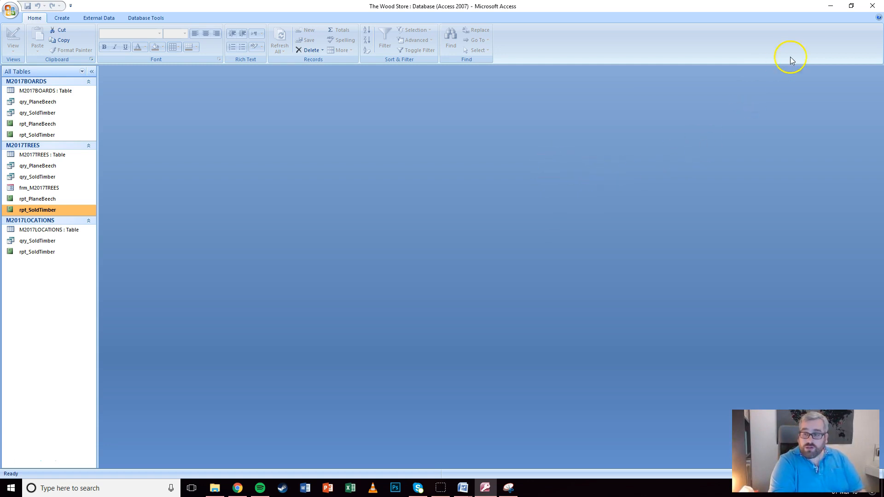
pyautogui.click(872, 6)
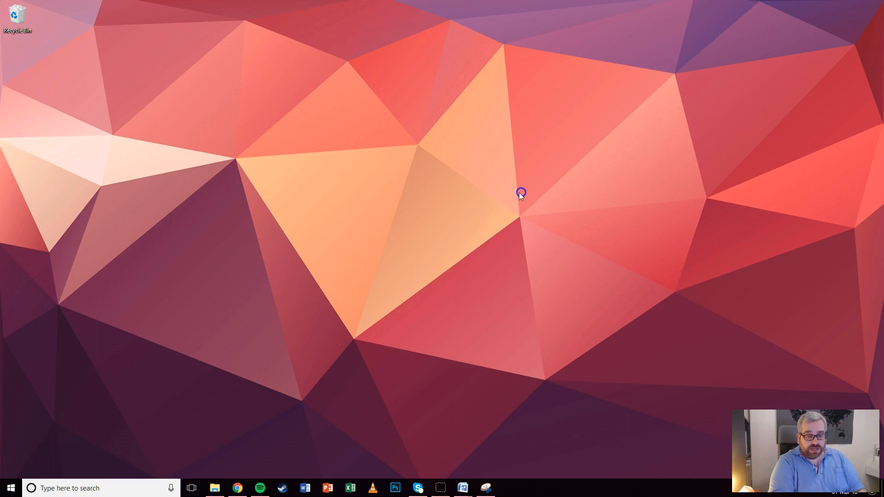
# Open M2017MAIL.RTF from the March 2017 Paper 2 folder in Word
pyautogui.click(215, 488)
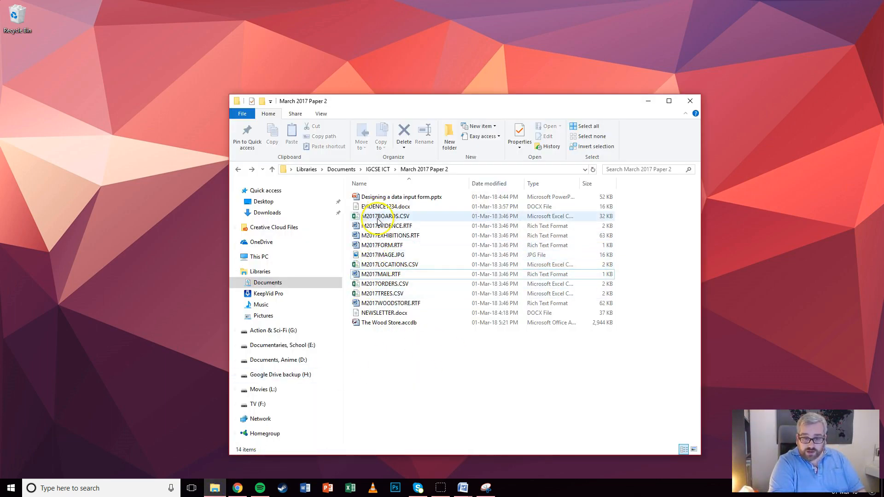
pyautogui.rightClick(371, 277)
pyautogui.click(338, 137)
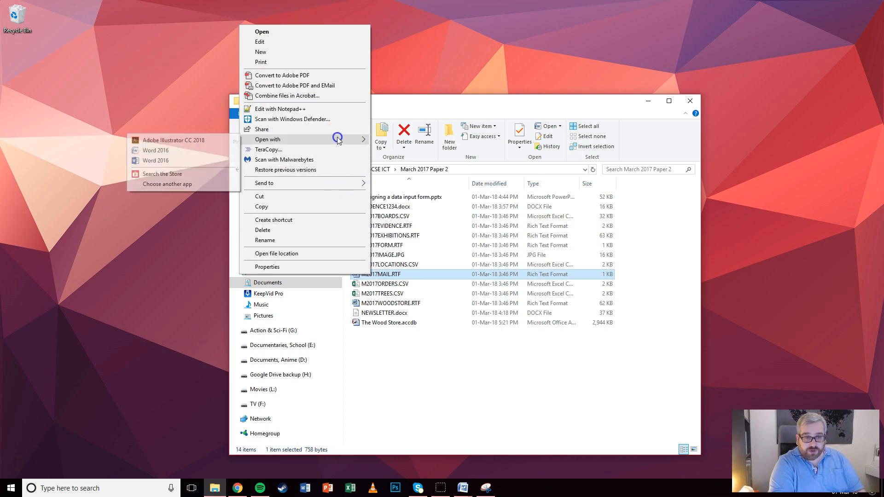
pyautogui.click(174, 150)
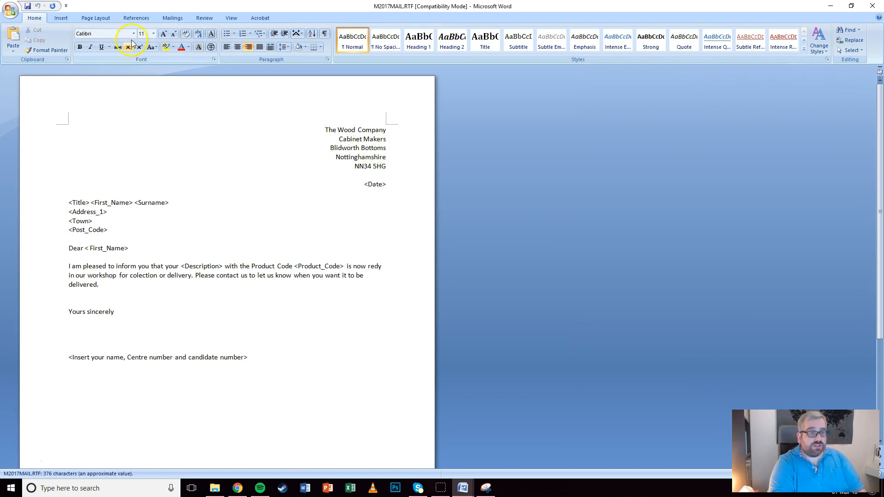
# Attach M2017ORDERS.CSV from Documents\IGCSE ICT\March 2017 Paper 2 as the mail-merge recipient list
pyautogui.click(172, 18)
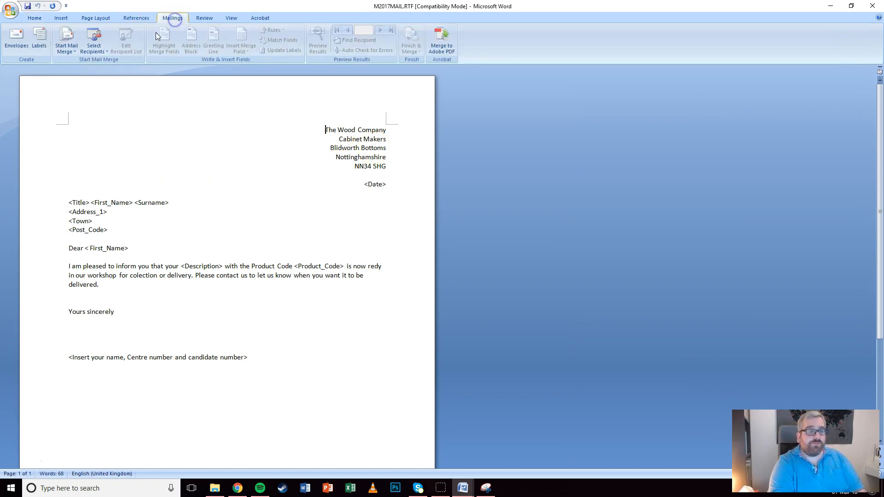
pyautogui.click(95, 50)
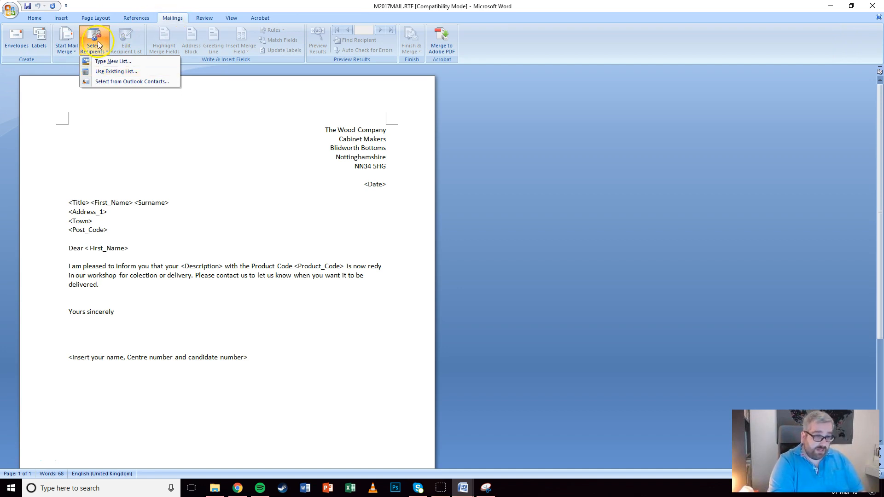
pyautogui.click(102, 72)
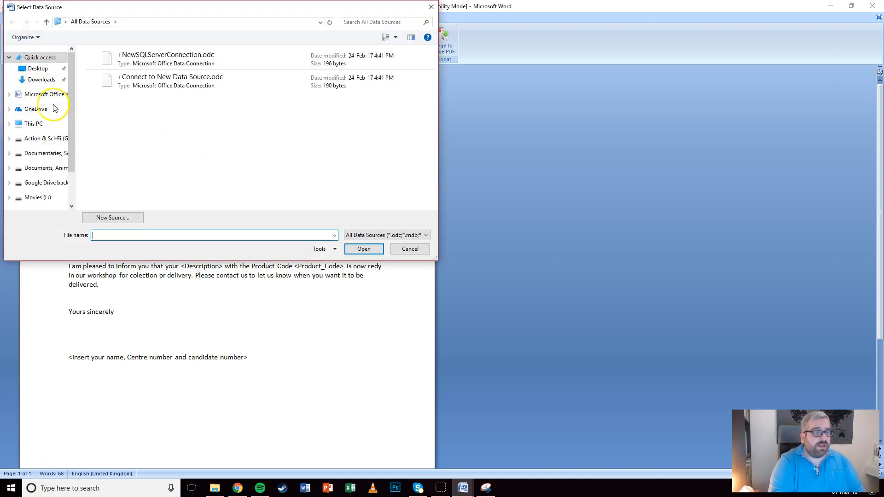
pyautogui.click(41, 125)
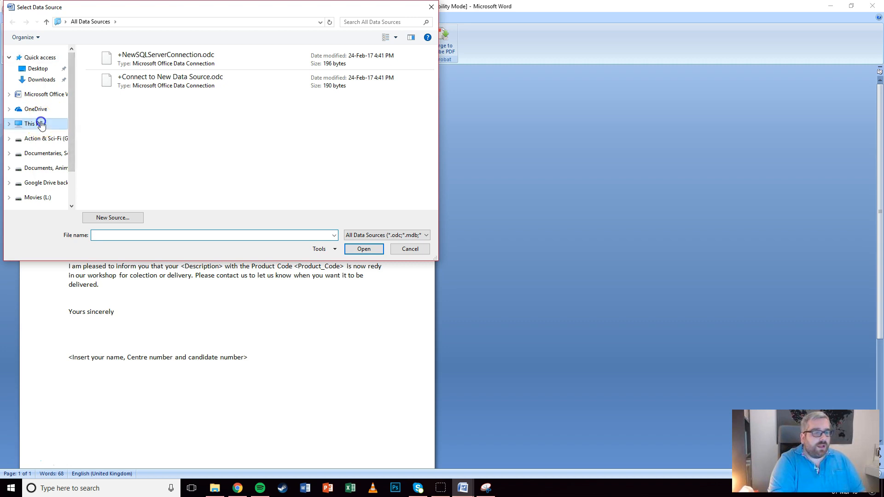
pyautogui.doubleClick(150, 95)
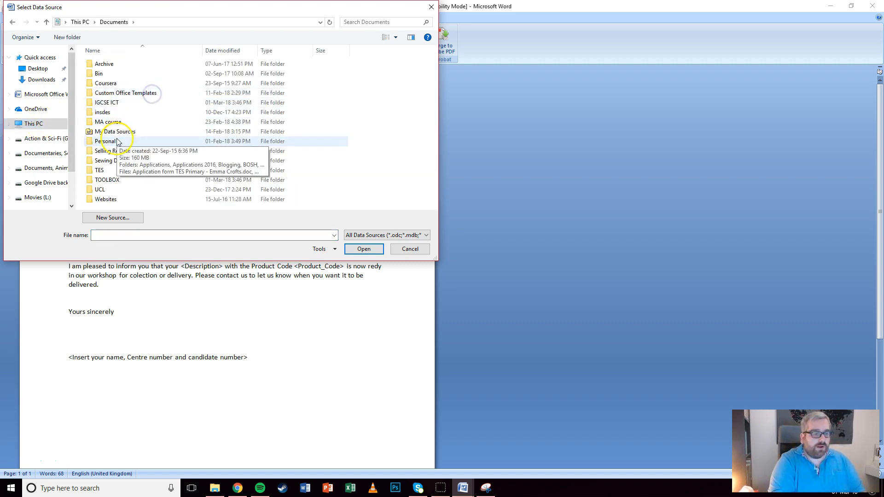
pyautogui.doubleClick(108, 102)
pyautogui.click(110, 69)
pyautogui.doubleClick(111, 69)
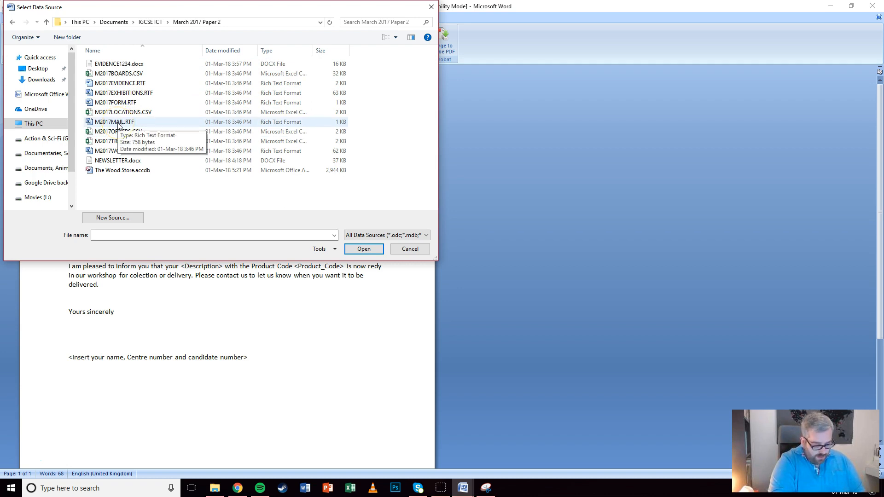
pyautogui.click(131, 132)
pyautogui.click(360, 249)
pyautogui.click(360, 249)
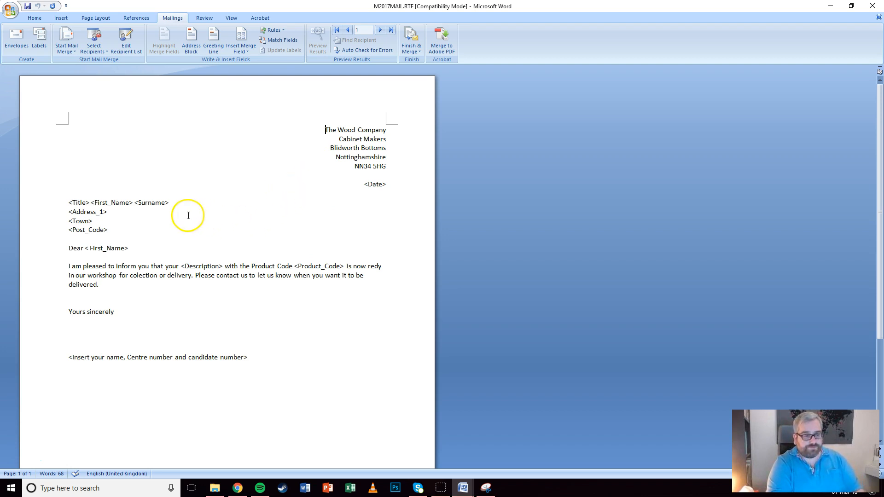
# Select the <Date> placeholder and bring up the Date and Time formats
pyautogui.click(364, 184)
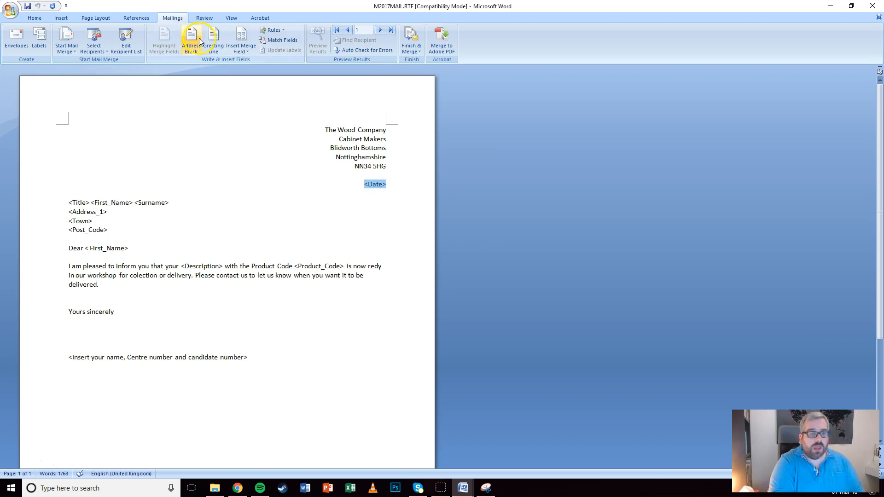
pyautogui.click(60, 19)
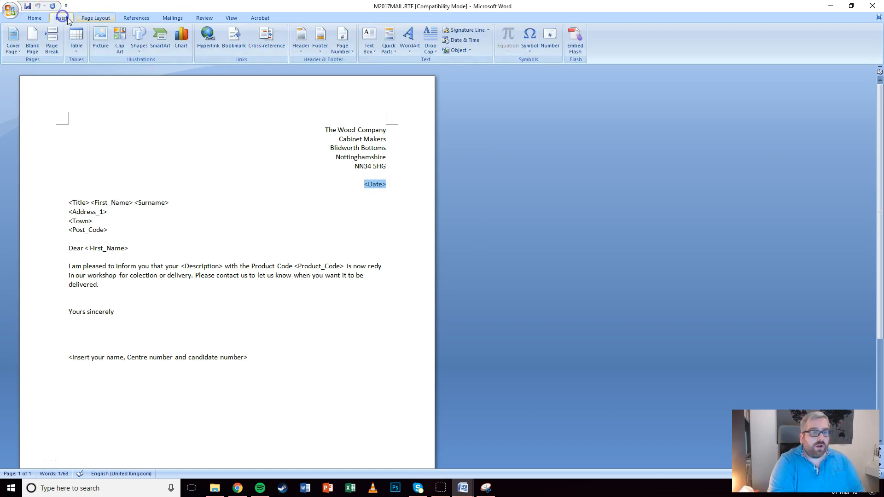
pyautogui.click(465, 40)
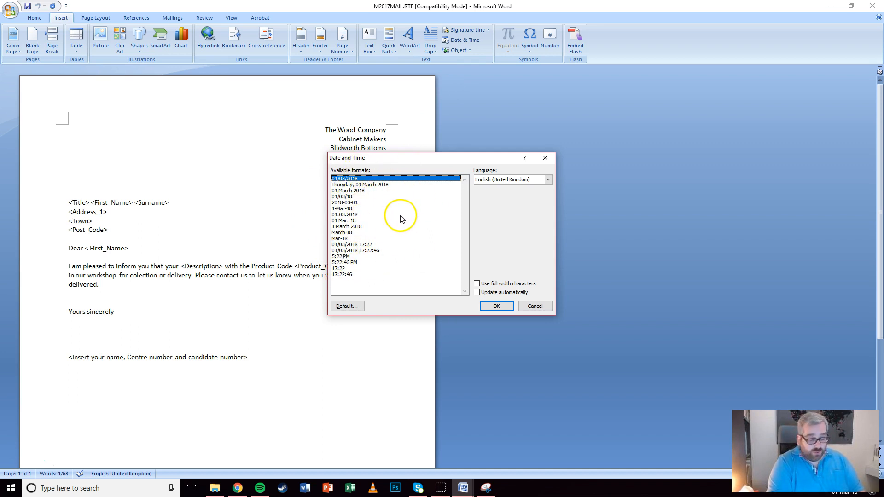
# Insert an auto-updating 01/03/2018 date in place of <Date>
pyautogui.click(478, 293)
pyautogui.moveTo(413, 164); pyautogui.dragTo(538, 142)
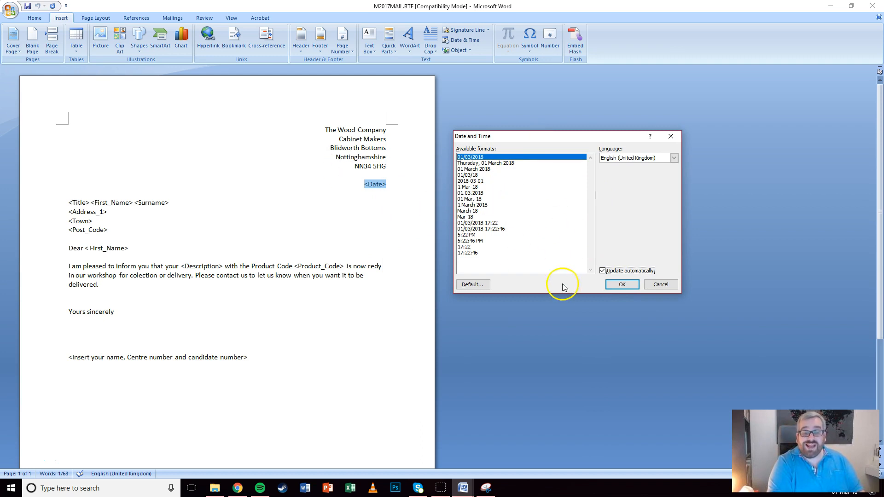
pyautogui.click(619, 285)
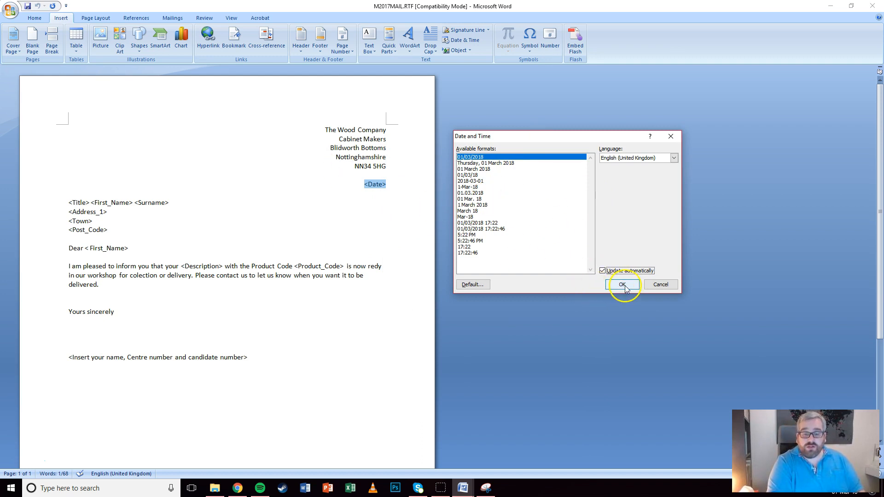
pyautogui.click(372, 185)
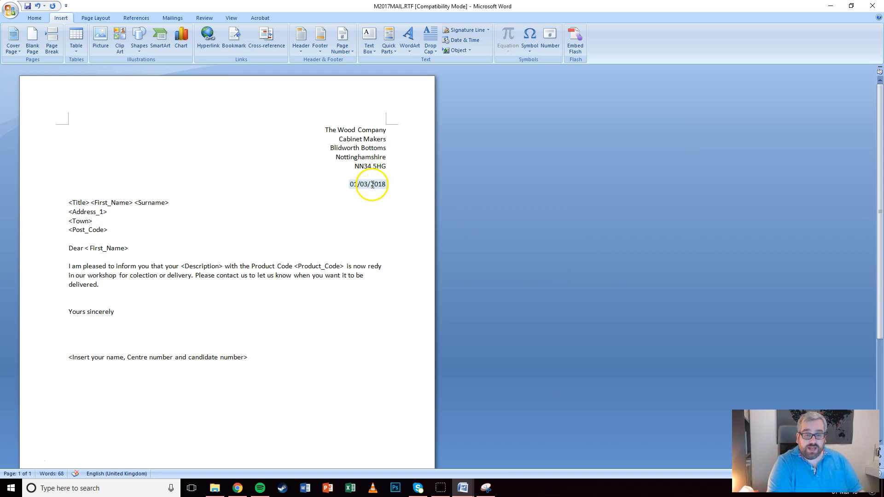
# Show the date field code and change its format switch to DD MMMM YYYY
pyautogui.rightClick(373, 185)
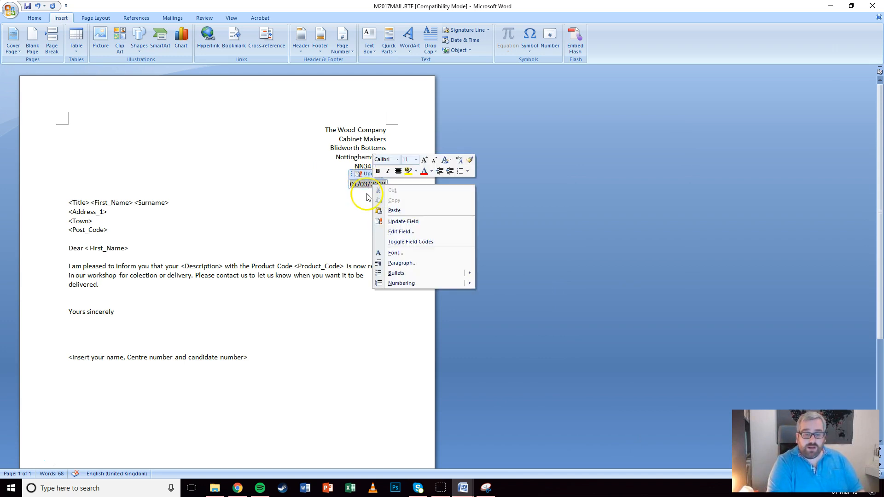
pyautogui.click(407, 242)
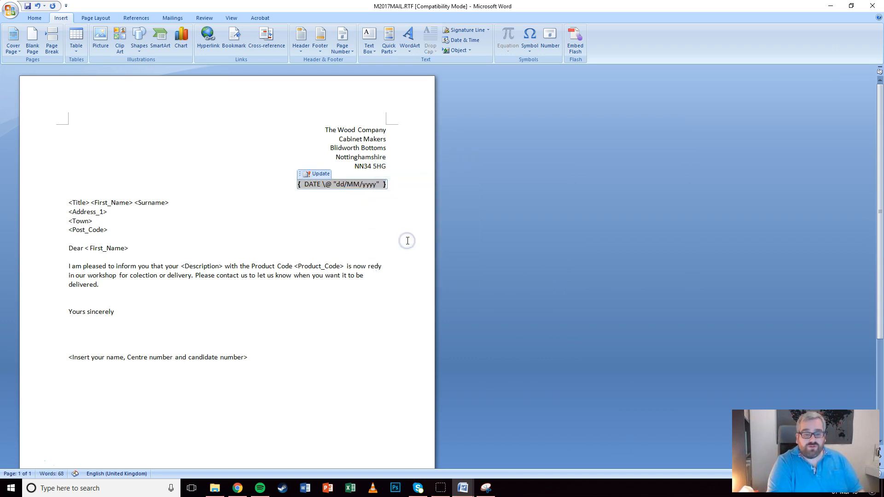
pyautogui.click(339, 186)
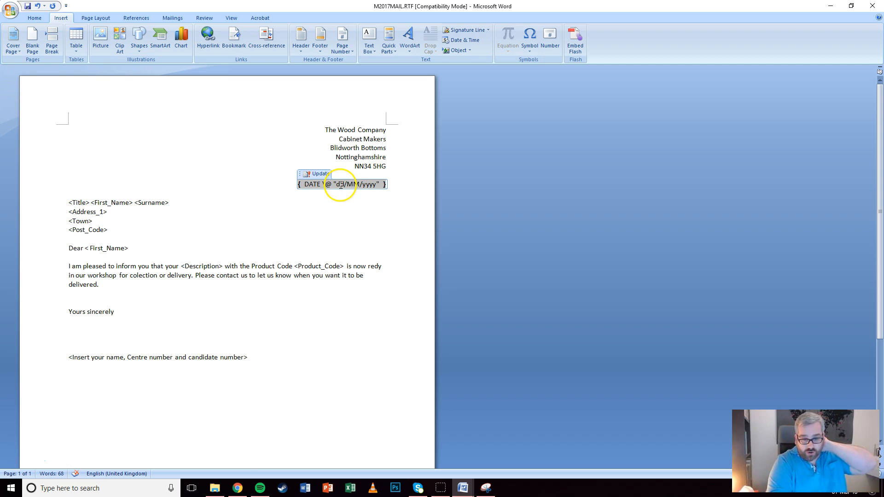
pyautogui.doubleClick(337, 185)
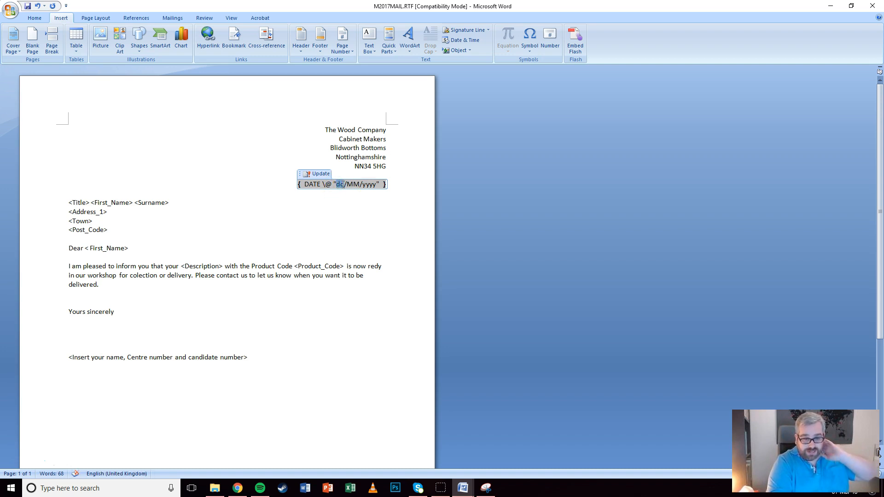
pyautogui.write('DD')
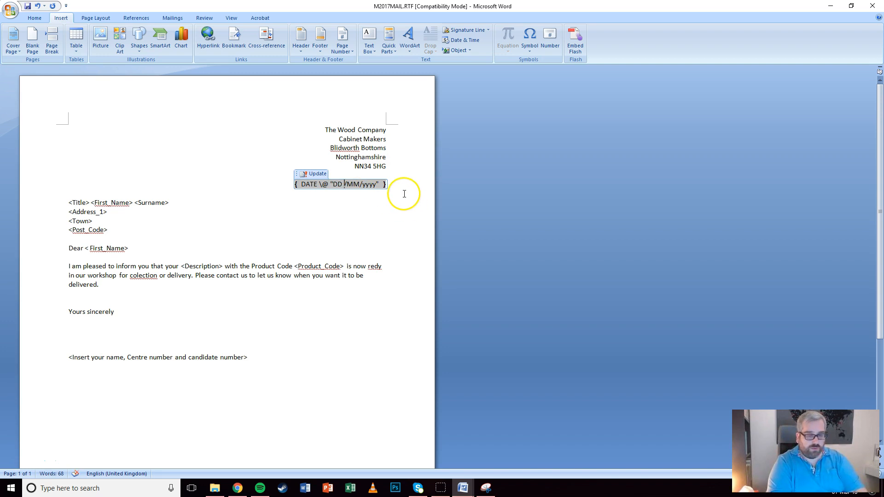
pyautogui.press('Delete')
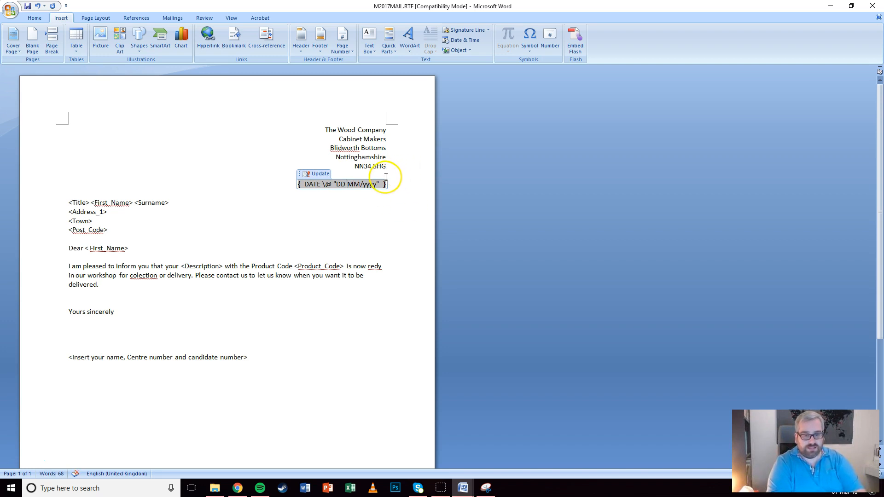
pyautogui.write('MM')
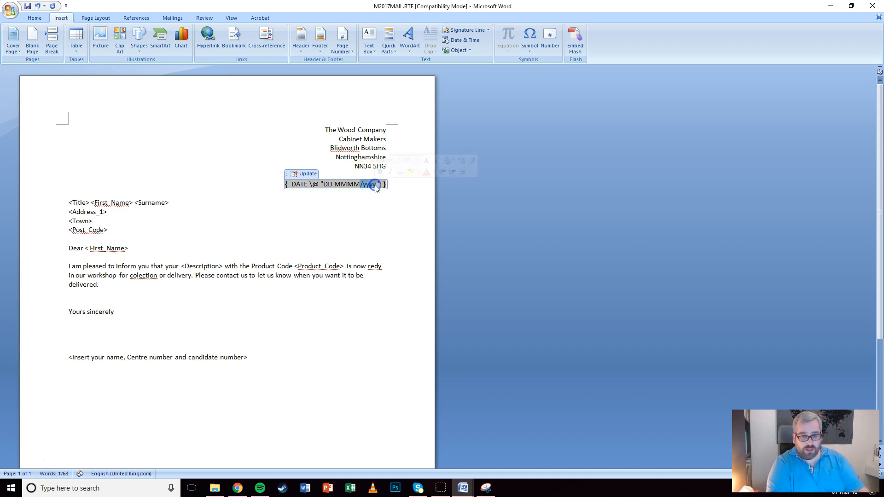
pyautogui.press('Delete')
pyautogui.write('YYYY')
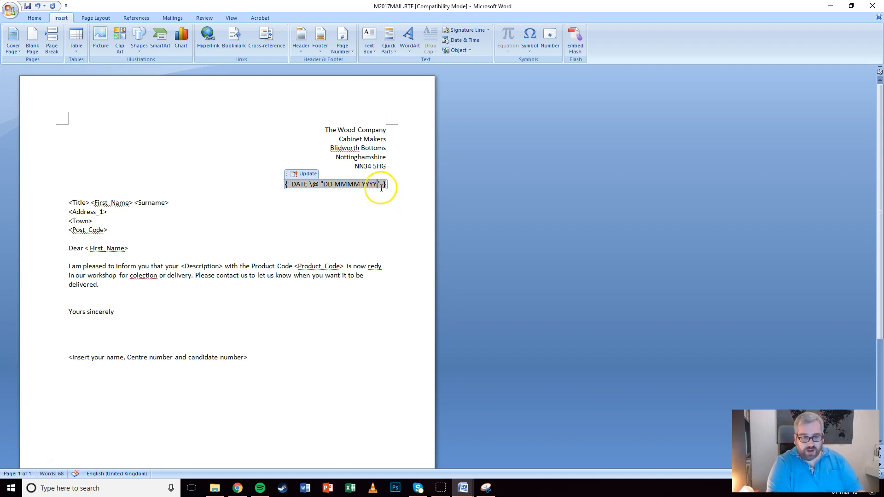
# Hide the field code and update the field so the date reads 01 March 2018
pyautogui.rightClick(334, 186)
pyautogui.click(359, 245)
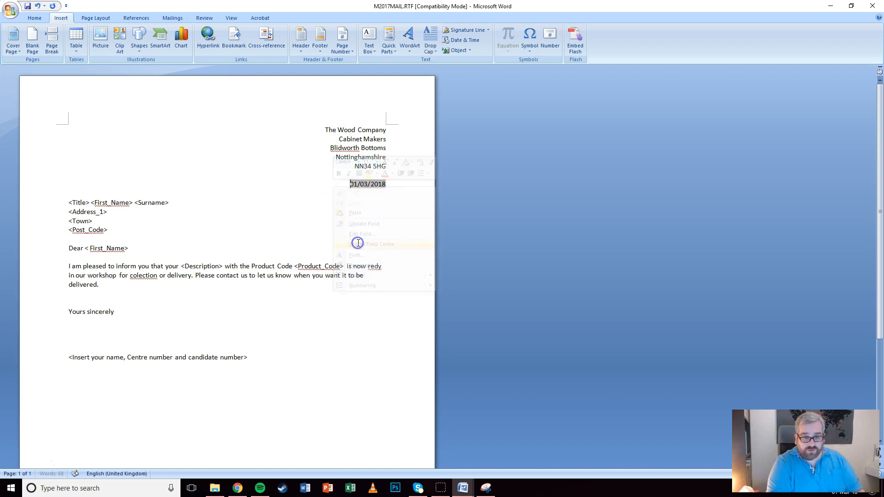
pyautogui.rightClick(373, 185)
pyautogui.click(387, 221)
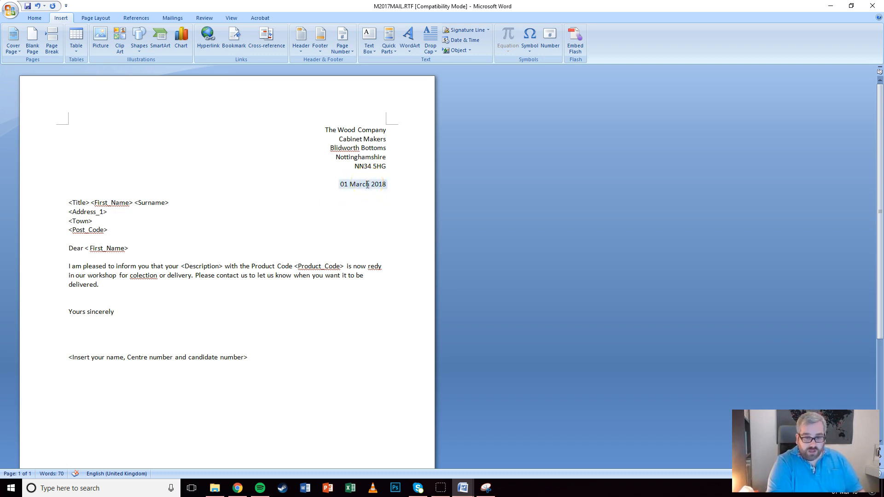
pyautogui.click(367, 185)
pyautogui.rightClick(367, 184)
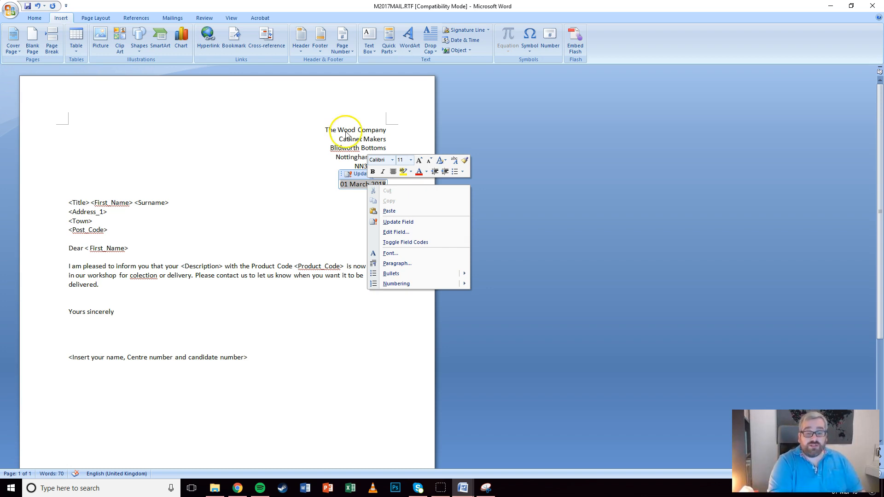
pyautogui.click(387, 244)
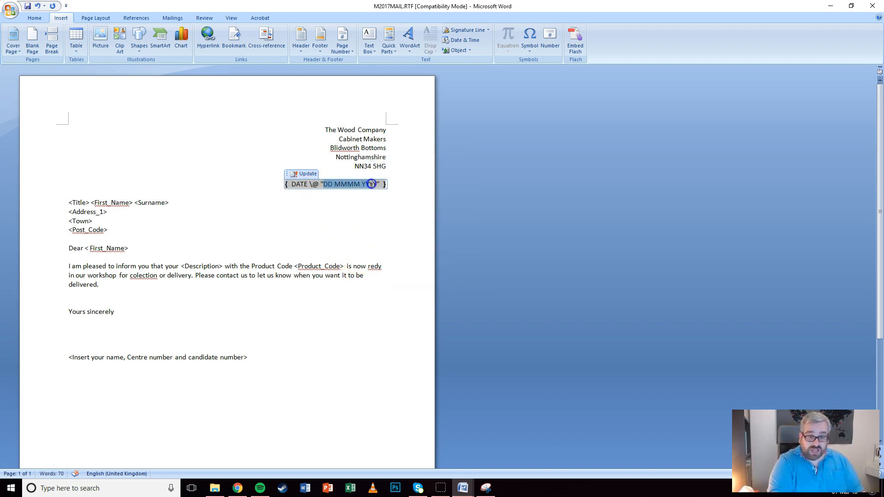
pyautogui.moveTo(375, 183); pyautogui.dragTo(372, 189)
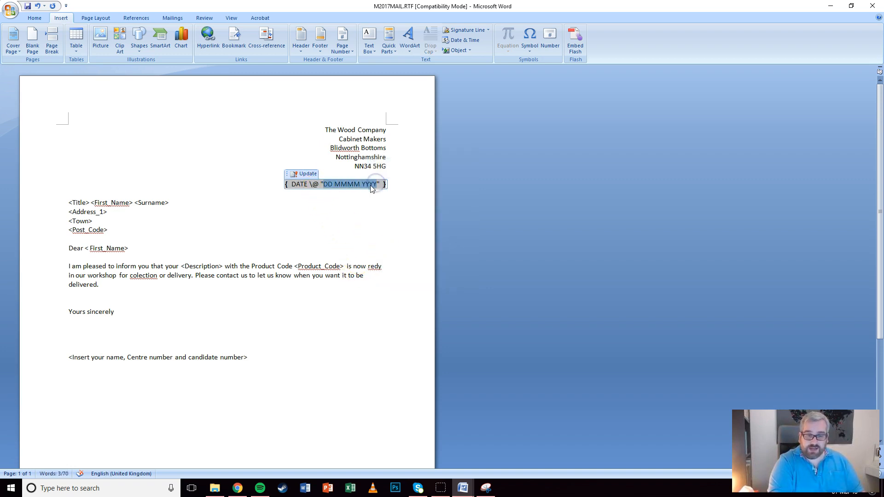
pyautogui.click(352, 201)
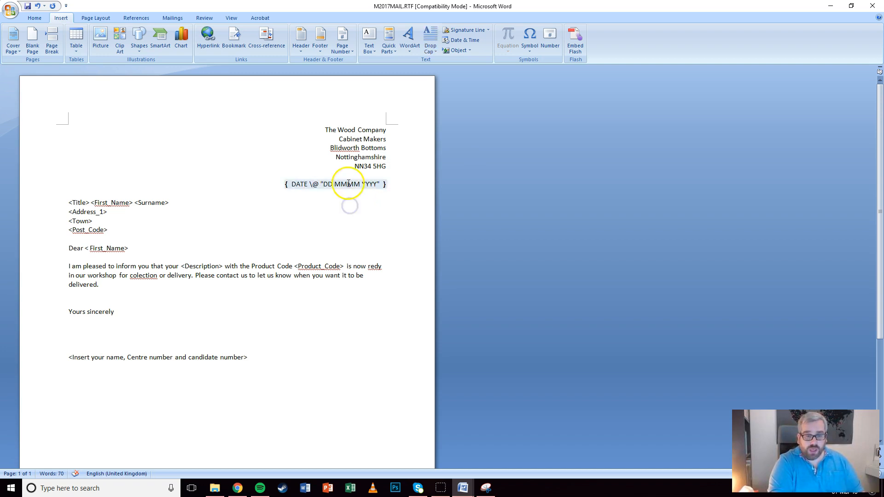
pyautogui.rightClick(348, 183)
pyautogui.click(386, 240)
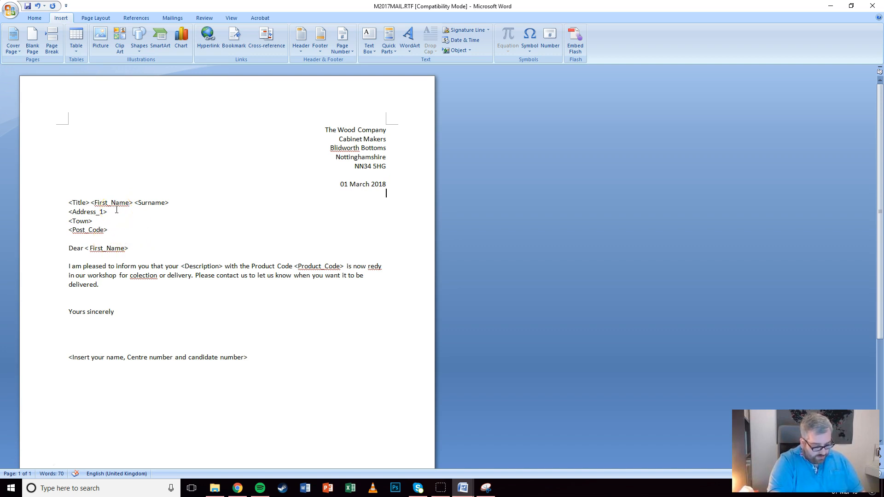
pyautogui.click(69, 201)
pyautogui.moveTo(89, 201); pyautogui.dragTo(90, 202)
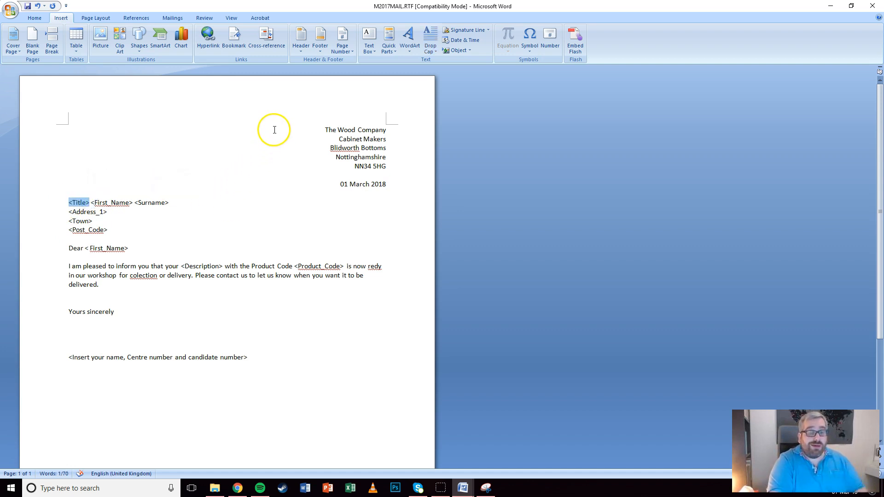
# Replace the name-line placeholders with the Title, First_Name and Surname merge fields
pyautogui.click(166, 18)
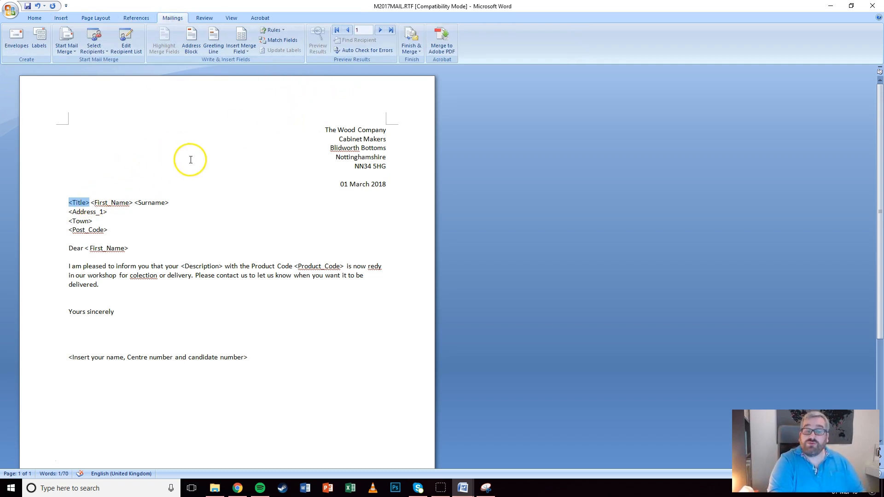
pyautogui.click(240, 53)
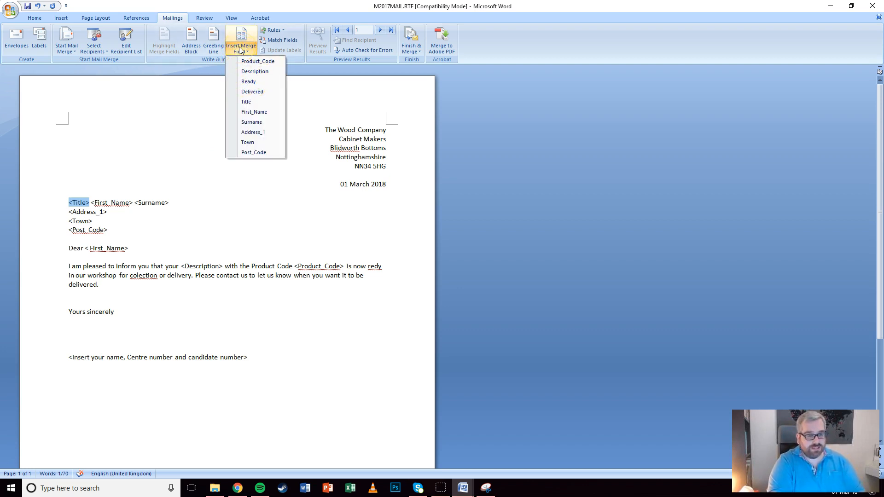
pyautogui.click(247, 102)
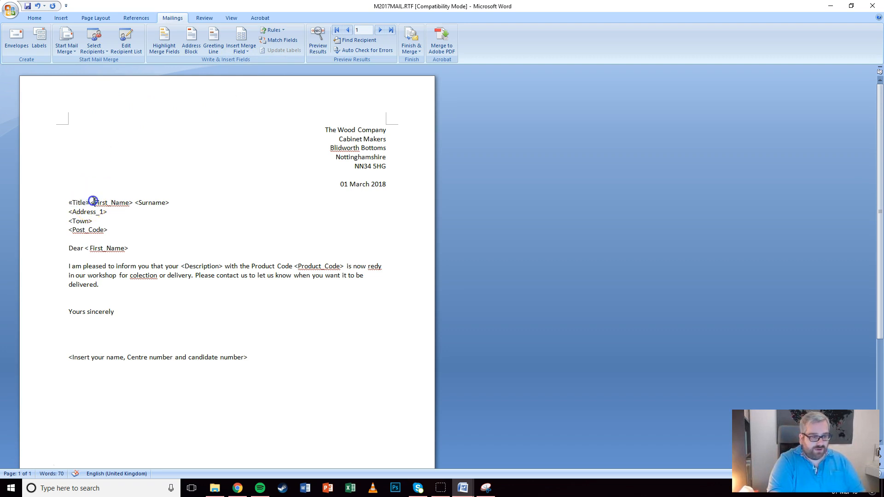
pyautogui.moveTo(93, 202); pyautogui.dragTo(116, 202)
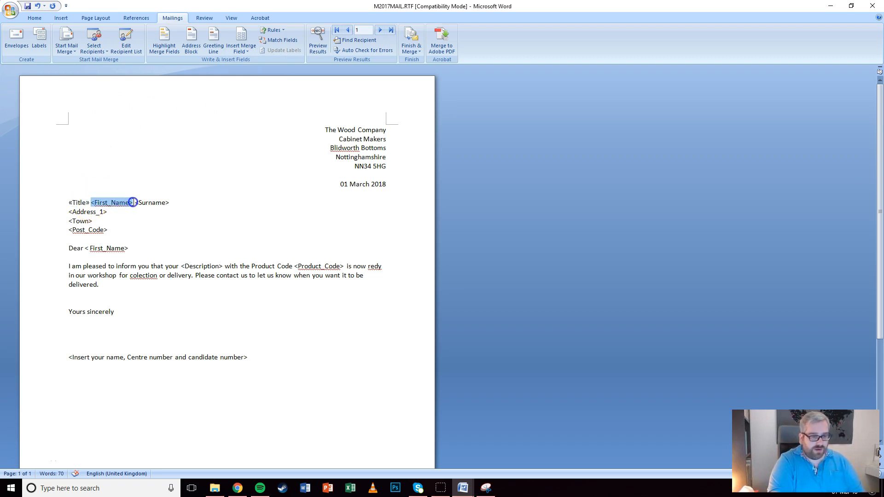
pyautogui.click(241, 47)
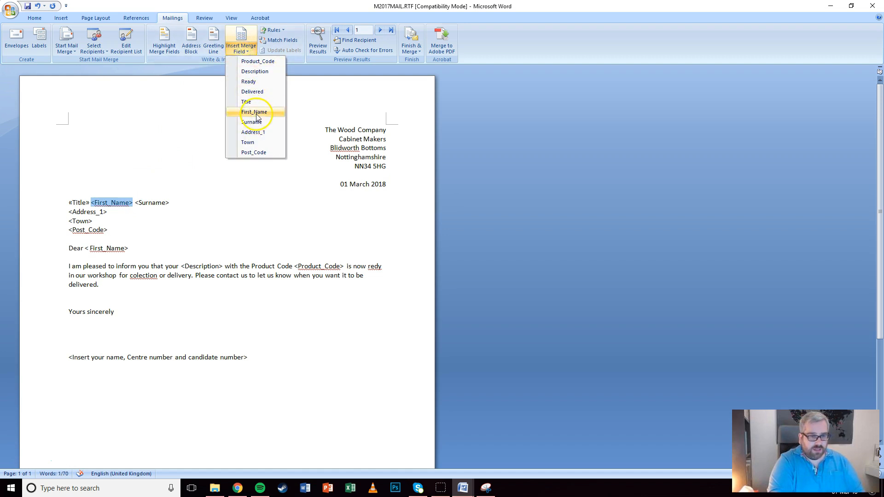
pyautogui.click(256, 114)
pyautogui.moveTo(135, 202); pyautogui.dragTo(148, 203)
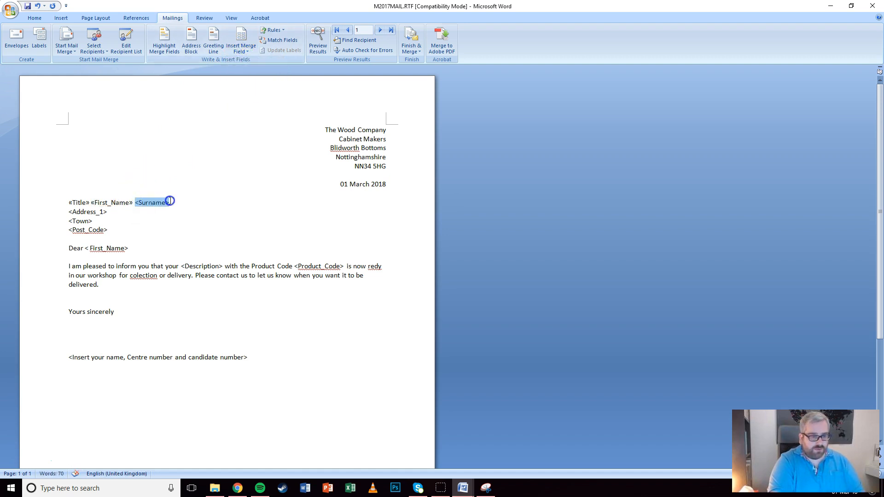
pyautogui.click(241, 48)
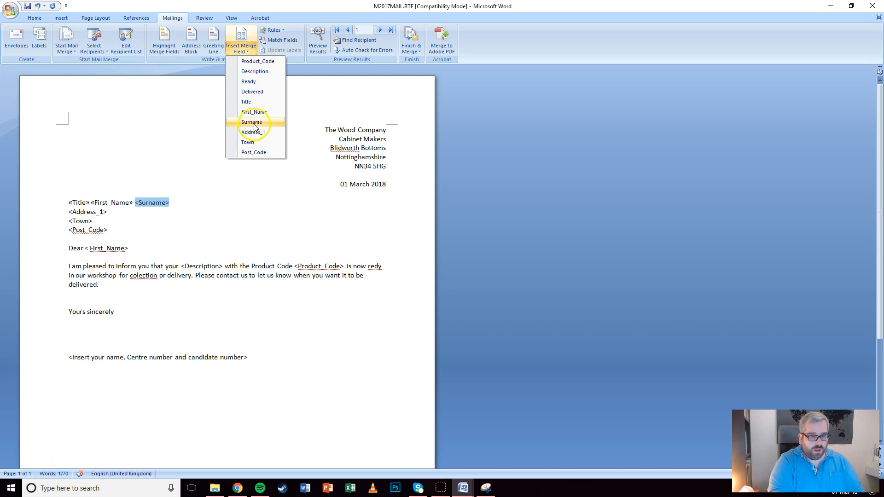
pyautogui.click(254, 123)
# Replace the address placeholders with the Address_1, Town and Post_Code merge fields
pyautogui.moveTo(69, 212); pyautogui.dragTo(87, 211)
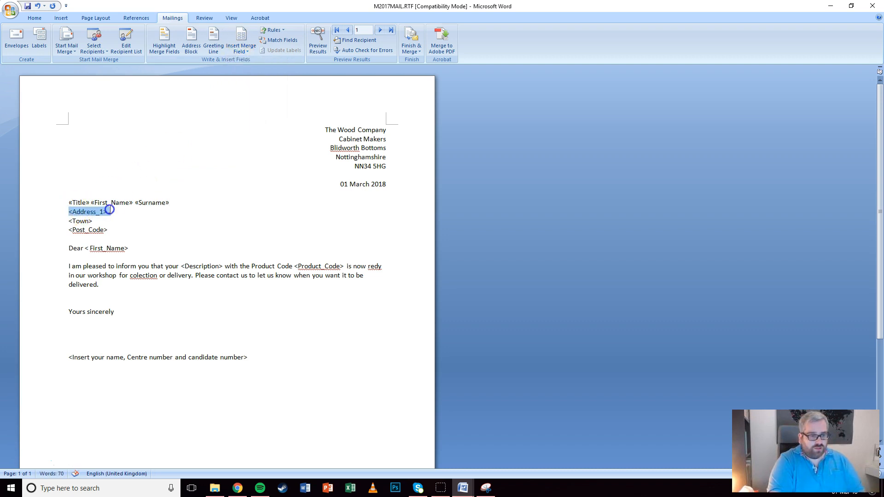
pyautogui.click(241, 47)
pyautogui.click(241, 133)
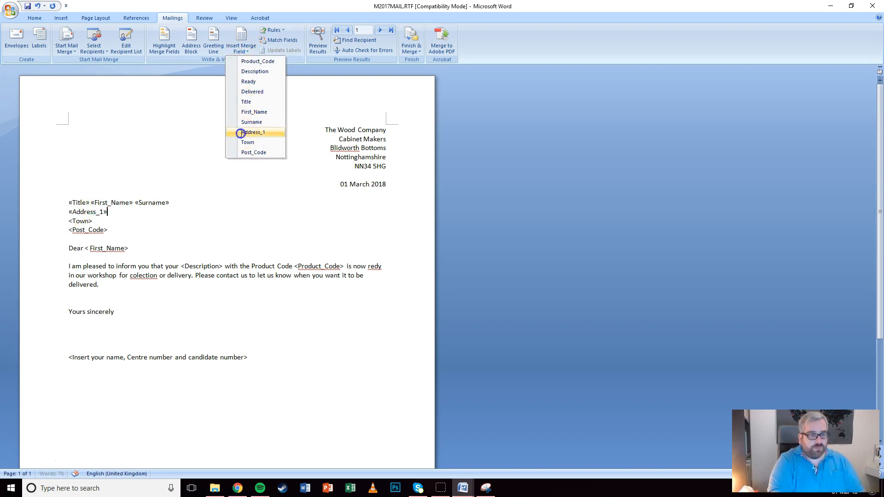
pyautogui.moveTo(69, 221); pyautogui.dragTo(81, 222)
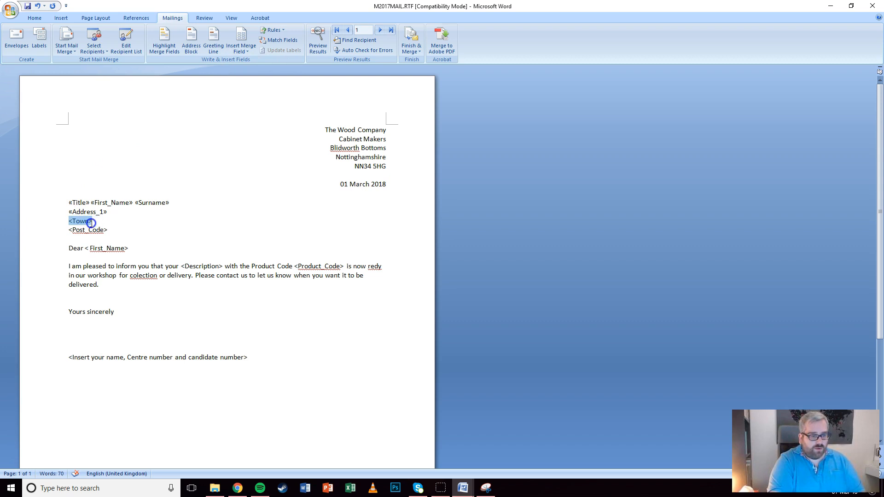
pyautogui.click(241, 46)
pyautogui.click(244, 141)
pyautogui.moveTo(69, 230); pyautogui.dragTo(101, 232)
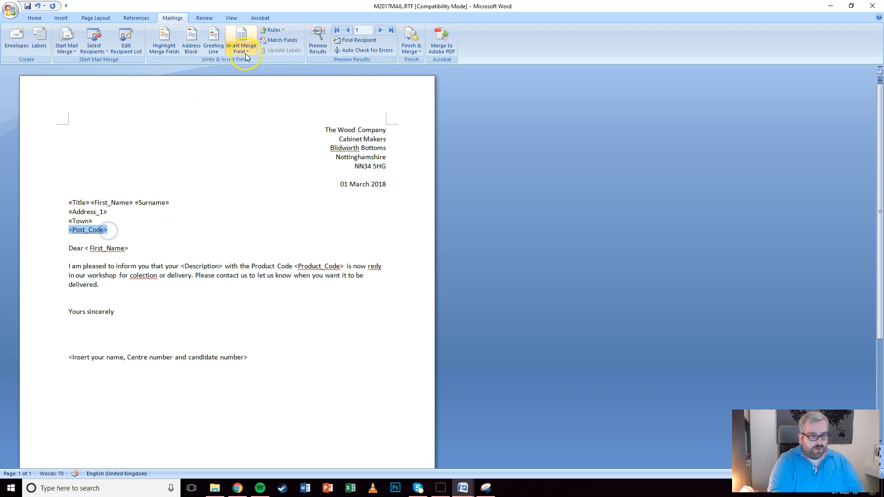
pyautogui.click(241, 46)
pyautogui.click(243, 153)
# Insert First_Name in the greeting and Description and Product_Code merge fields in the body
pyautogui.moveTo(102, 249)
pyautogui.mouseDown()
pyautogui.moveTo(74, 249)
pyautogui.moveTo(95, 250)
pyautogui.mouseUp()
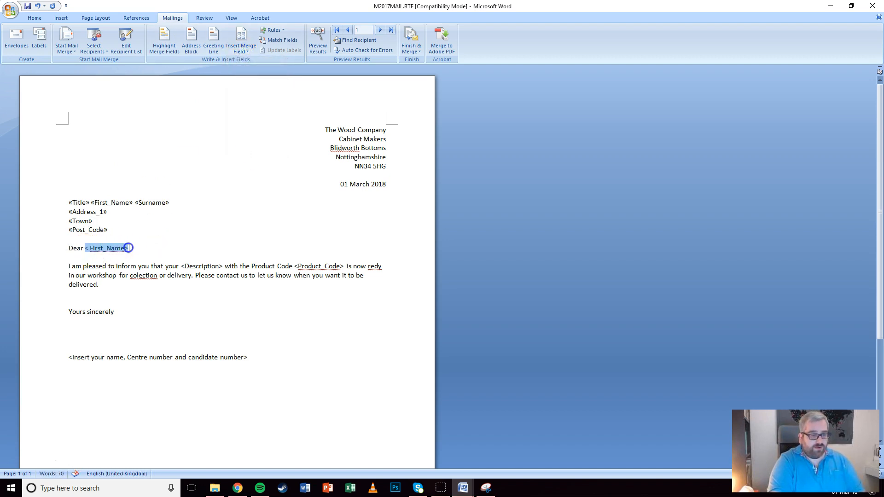
pyautogui.click(241, 49)
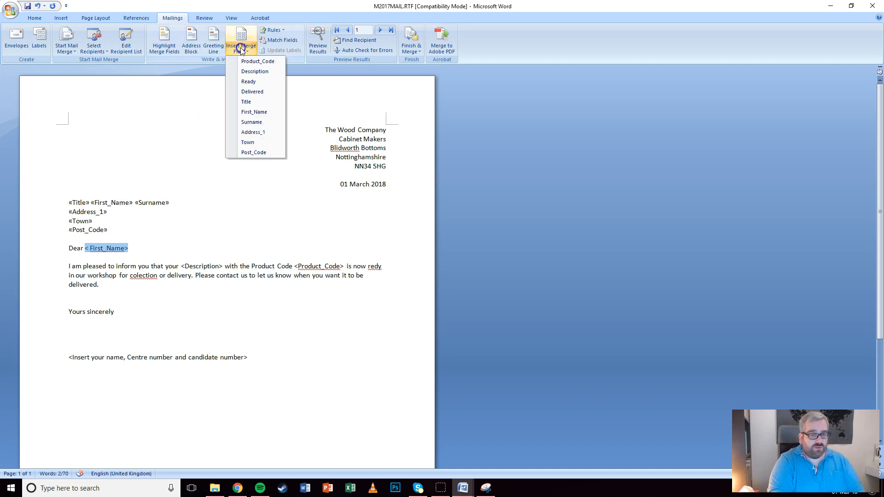
pyautogui.click(257, 113)
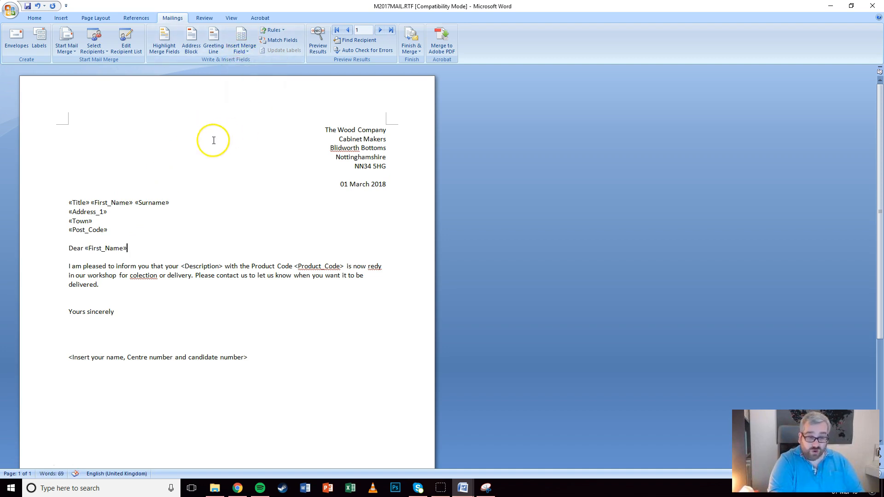
pyautogui.moveTo(181, 266); pyautogui.dragTo(217, 266)
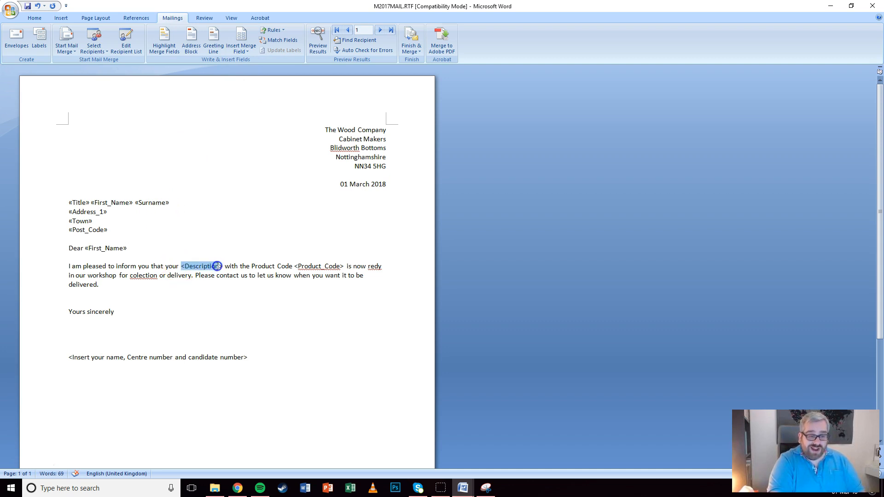
pyautogui.click(243, 53)
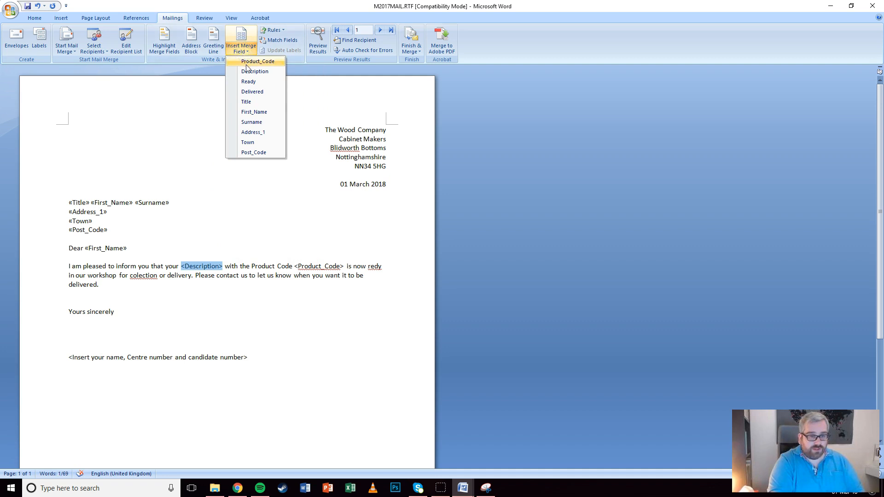
pyautogui.click(249, 69)
pyautogui.moveTo(296, 266); pyautogui.dragTo(346, 265)
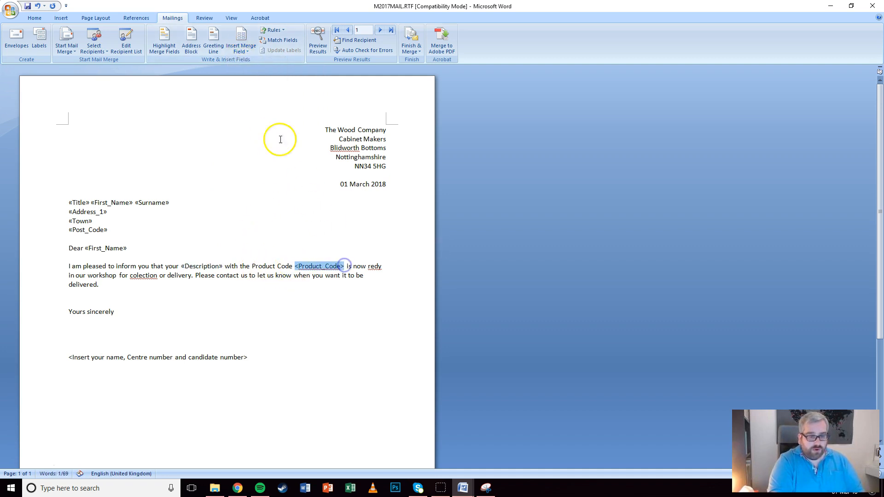
pyautogui.click(241, 49)
pyautogui.click(246, 63)
pyautogui.click(449, 301)
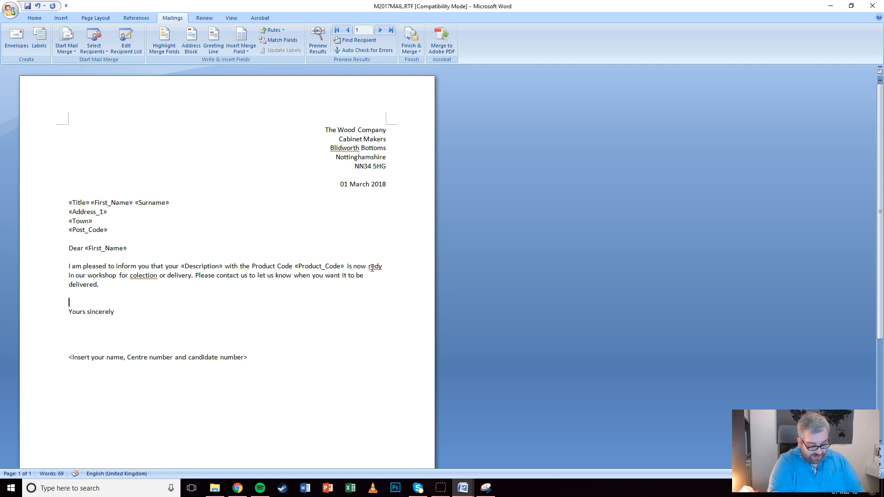
# Correct the spellings 'redy' to 'ready' and 'colection' to 'collection'
pyautogui.write('a')
pyautogui.click(139, 278)
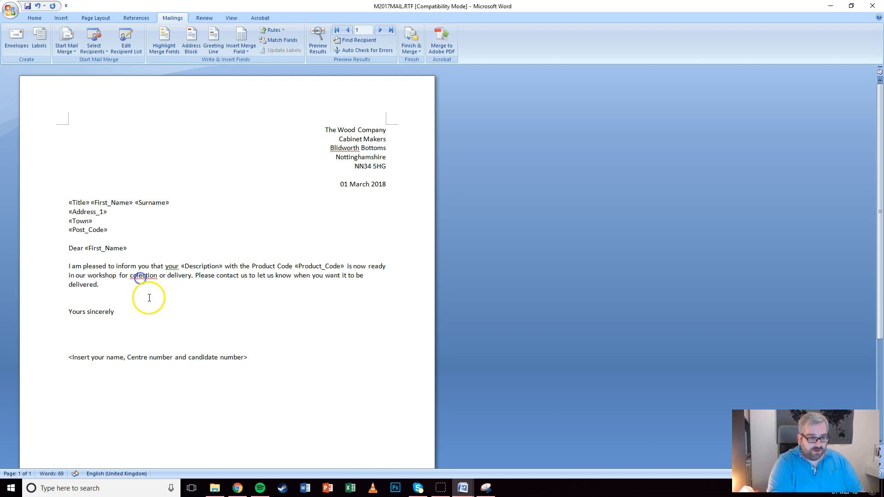
pyautogui.write('l')
pyautogui.click(192, 280)
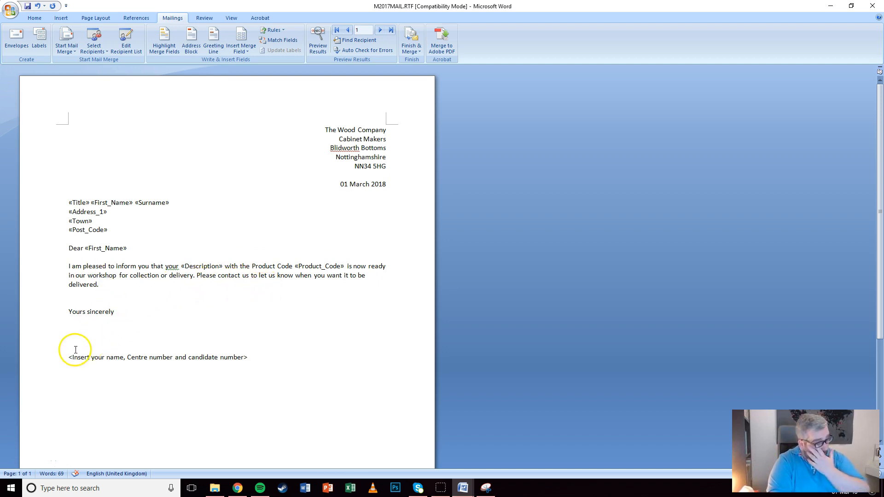
# Replace the final placeholder line with the candidate's name, centre number and candidate number, tab-separated
pyautogui.click(59, 358)
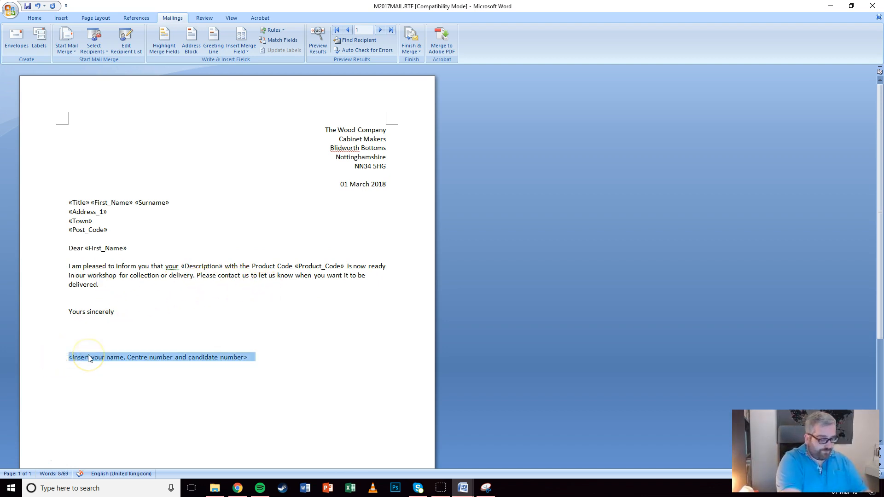
pyautogui.write('Mr Greenwood ')
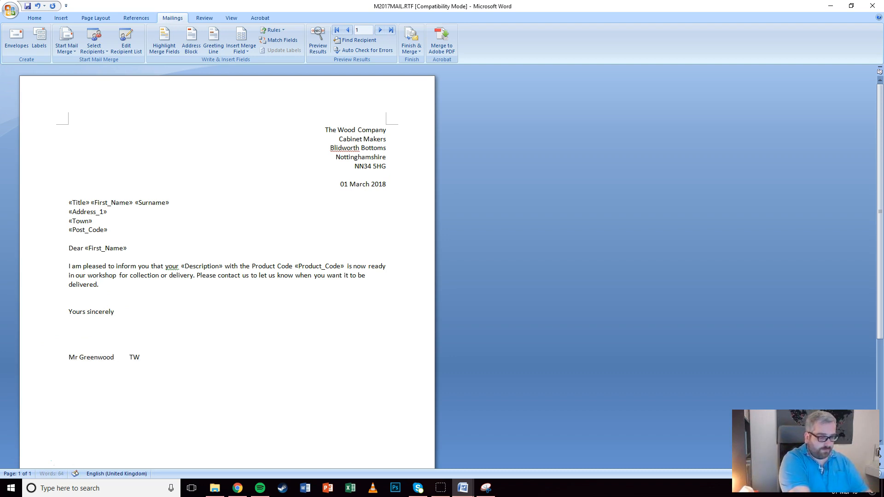
pyautogui.write('\tTW008\t1234')
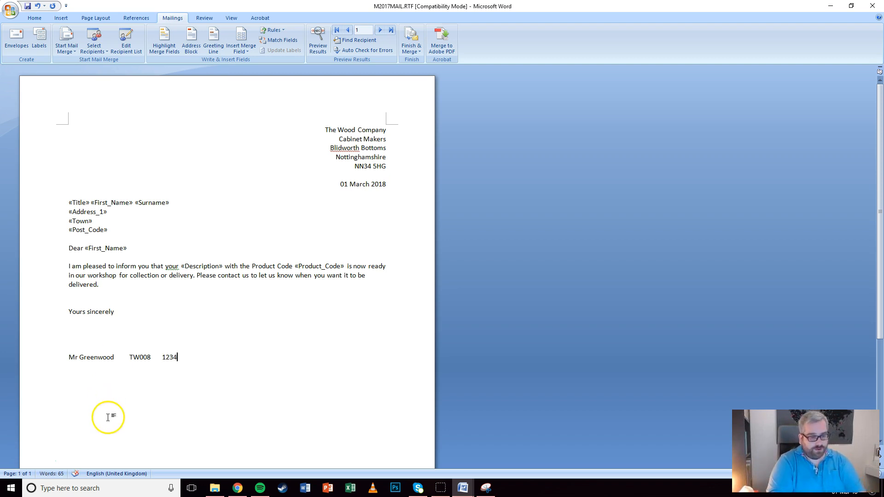
pyautogui.press('BackSpace')
pyautogui.click(147, 358)
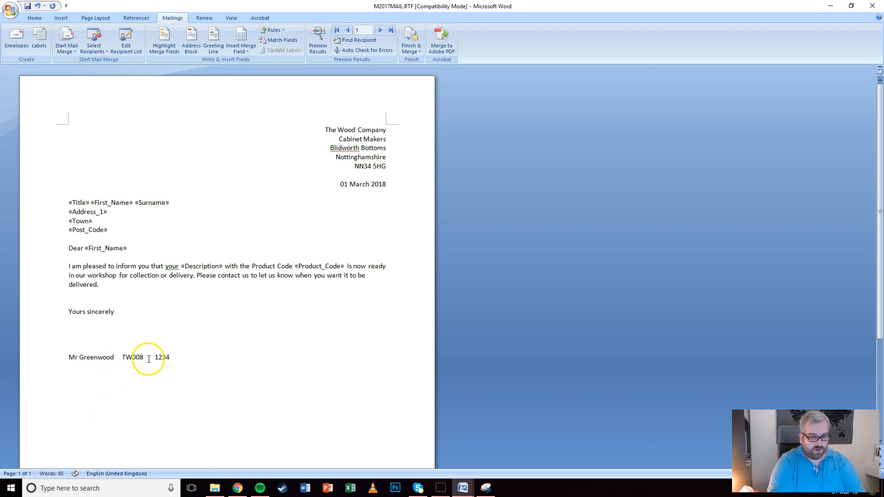
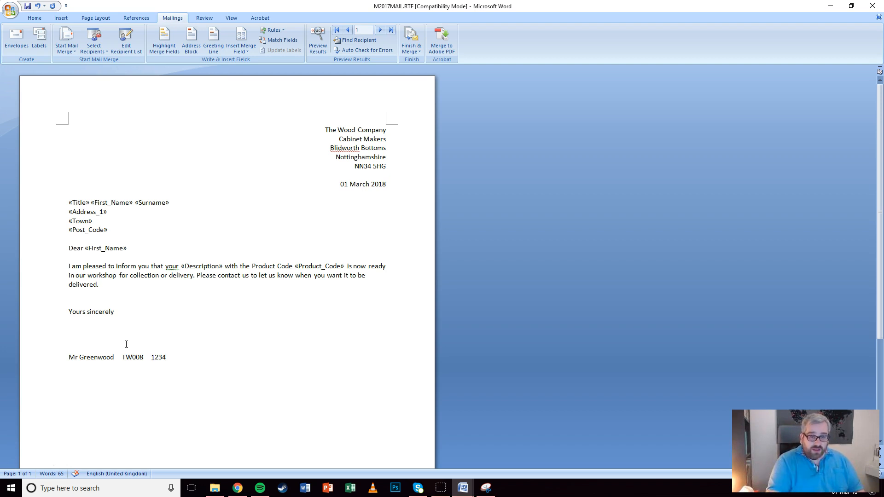
# Deselect the letter text and bring forward the Plane and Beech report snip in Snipping Tool
pyautogui.click(326, 150)
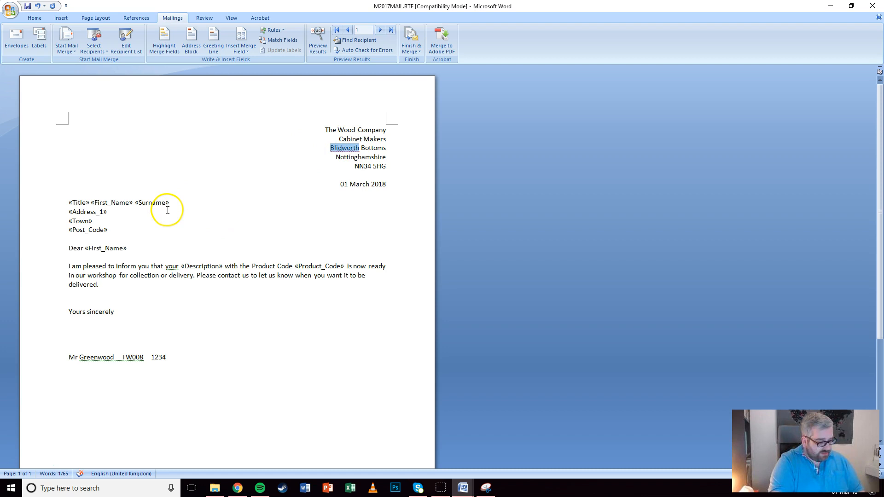
pyautogui.click(192, 208)
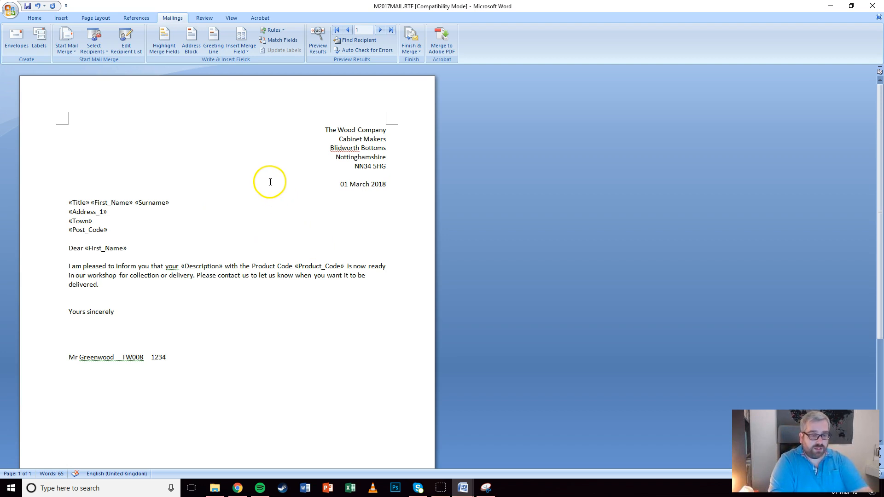
pyautogui.click(486, 488)
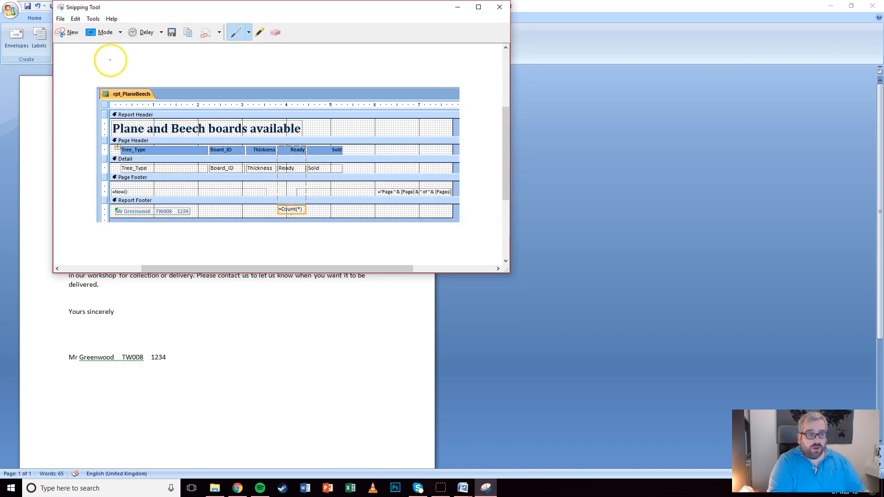
# Snip the merge letter with its fields, then check Evidence 9 in EVIDENCE1234.docx
pyautogui.click(70, 32)
pyautogui.moveTo(15, 73); pyautogui.dragTo(441, 419)
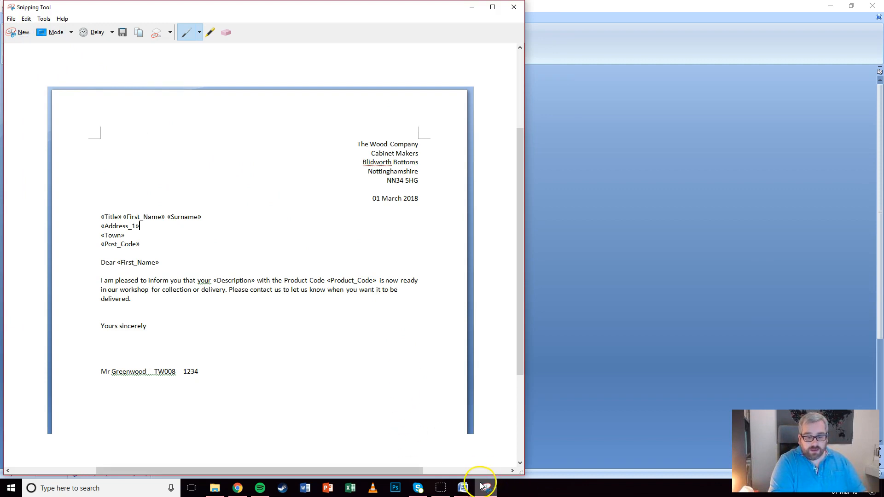
pyautogui.moveTo(462, 487)
pyautogui.click(316, 435)
pyautogui.scroll(-4, 319, 300)
pyautogui.scroll(-2, 320, 300)
pyautogui.scroll(4, 299, 262)
pyautogui.scroll(-4, 298, 256)
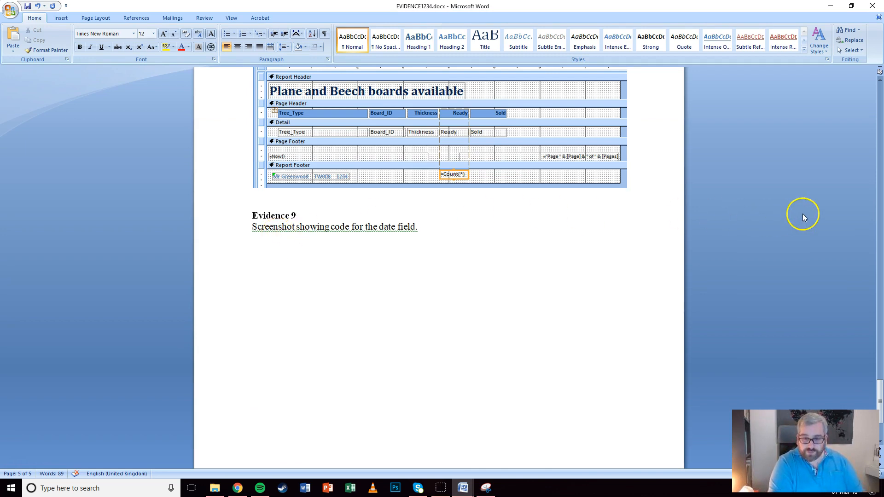
pyautogui.click(830, 6)
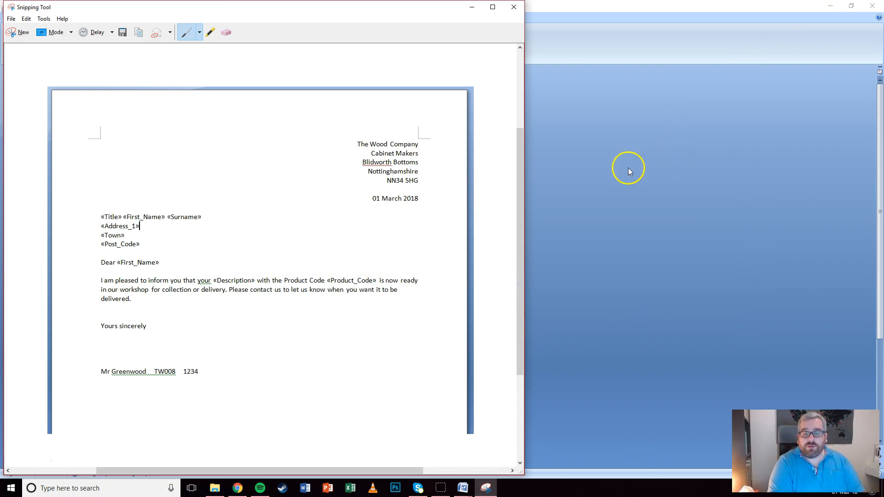
# Toggle field codes on the letter's date so the DATE field code shows
pyautogui.click(368, 183)
pyautogui.rightClick(369, 182)
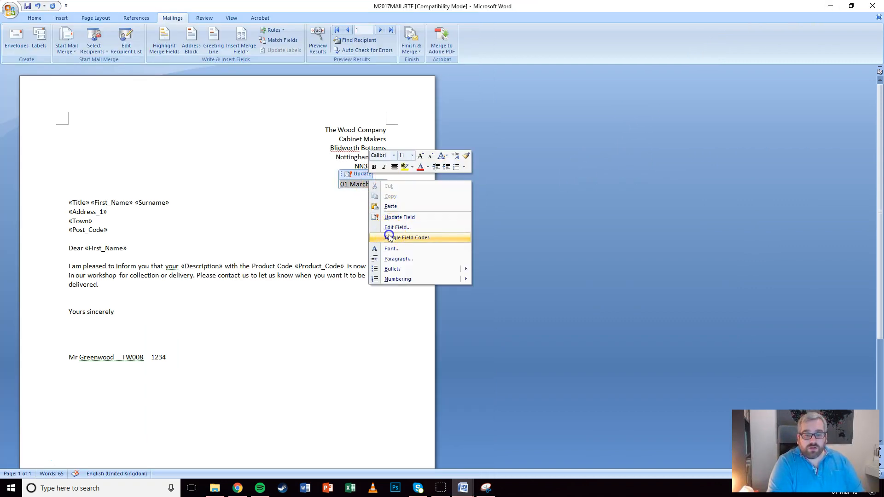
pyautogui.click(389, 235)
pyautogui.click(408, 191)
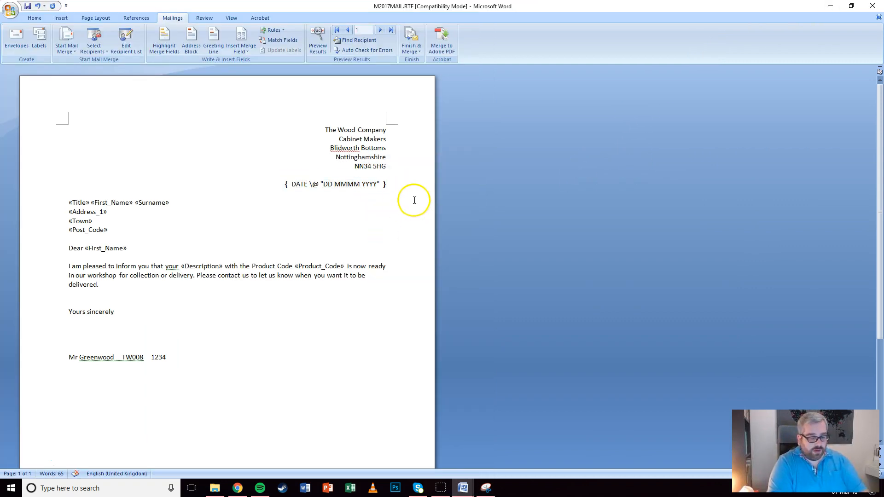
# Snip the letter showing the DATE field code and copy the snip
pyautogui.click(486, 488)
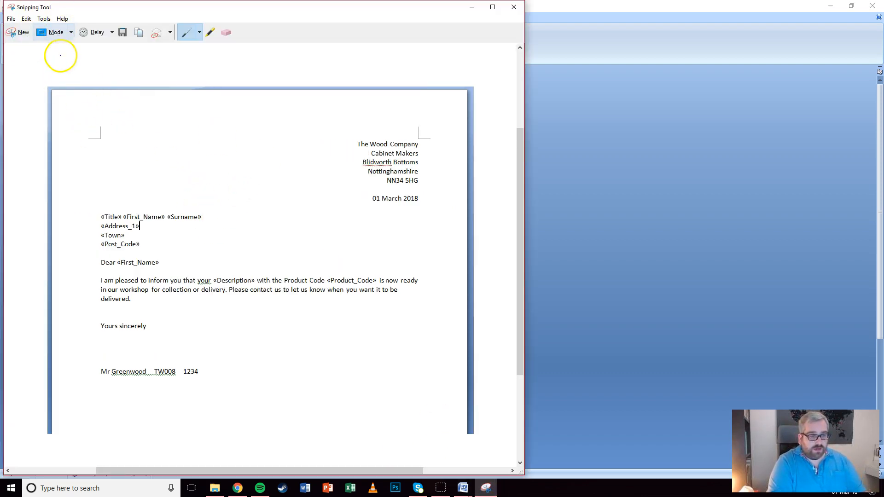
pyautogui.click(23, 32)
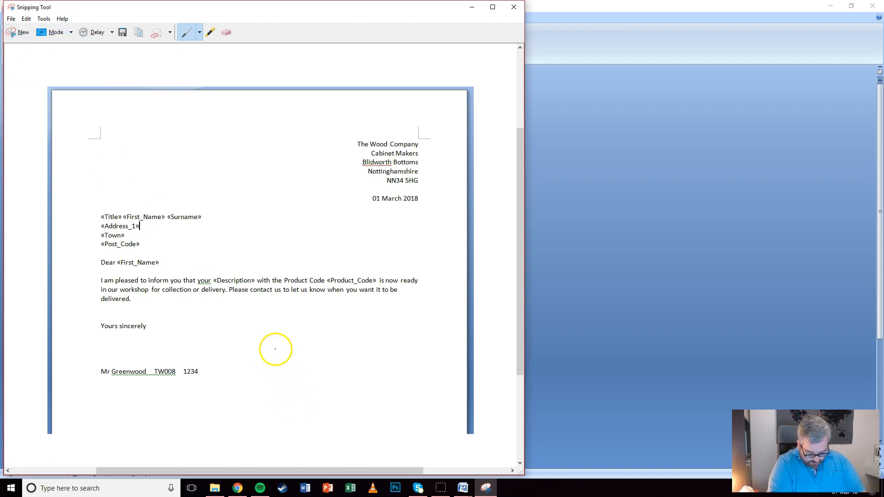
pyautogui.click(475, 11)
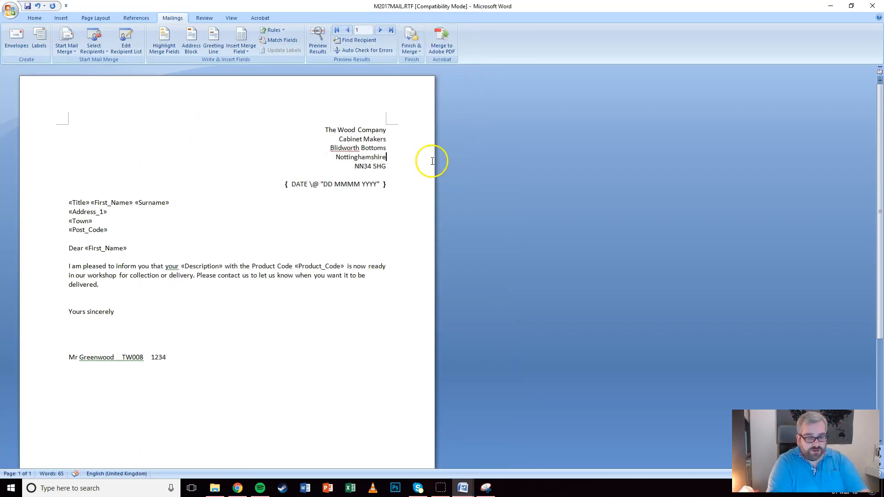
pyautogui.click(486, 487)
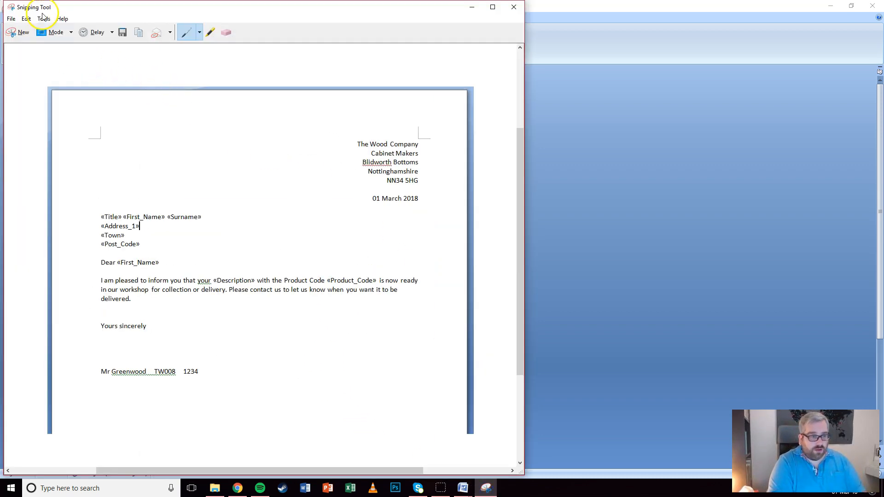
pyautogui.click(19, 32)
pyautogui.moveTo(16, 74); pyautogui.dragTo(448, 416)
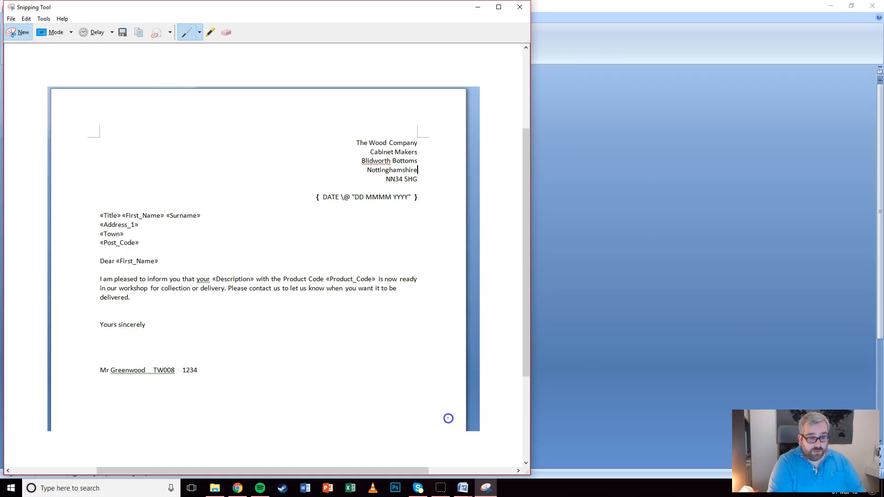
pyautogui.click(26, 18)
pyautogui.click(22, 31)
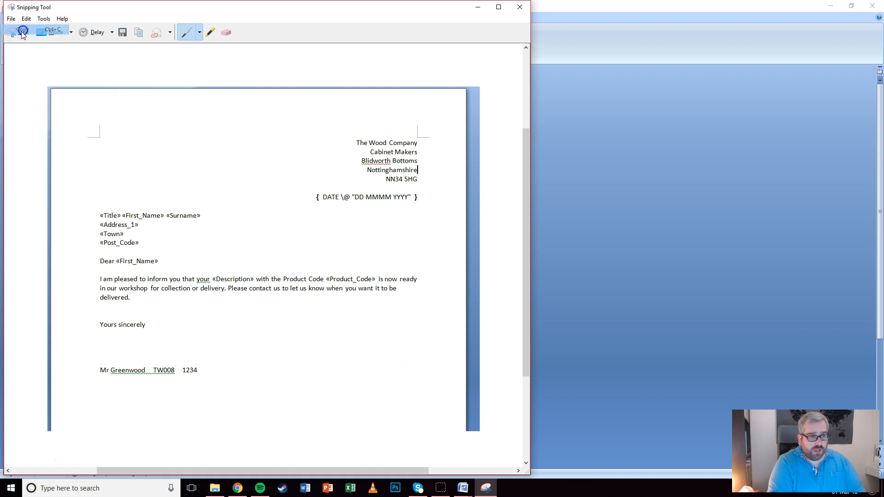
# Place the insertion point below Evidence 9 in EVIDENCE1234.docx
pyautogui.click(650, 172)
pyautogui.moveTo(463, 487)
pyautogui.click(323, 444)
pyautogui.click(285, 244)
# Paste the letter screenshot below Evidence 9
pyautogui.hotkey('ctrl', 'v')
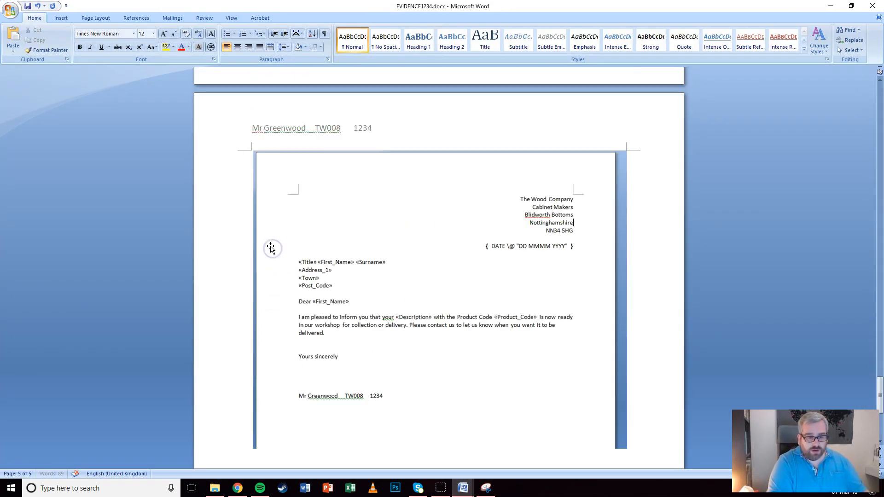
pyautogui.click(458, 294)
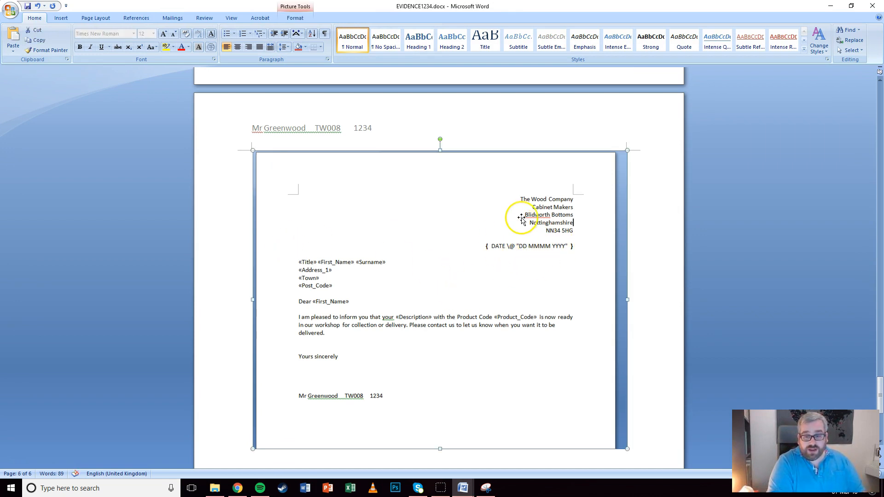
pyautogui.scroll(8, 516, 217)
pyautogui.scroll(-10, 511, 217)
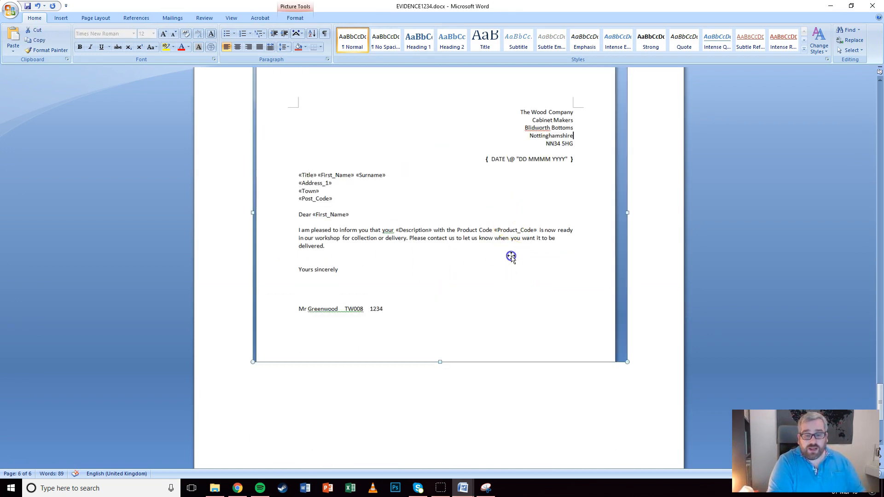
# Crop the screenshot's bottom so its height drops from 5.18" to 4.51", then minimize the evidence document
pyautogui.doubleClick(562, 333)
pyautogui.click(803, 46)
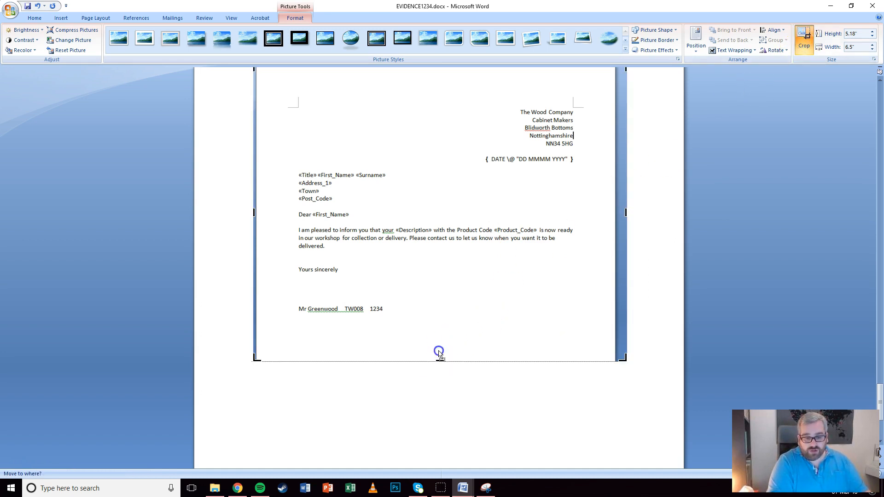
pyautogui.moveTo(438, 352); pyautogui.dragTo(435, 324)
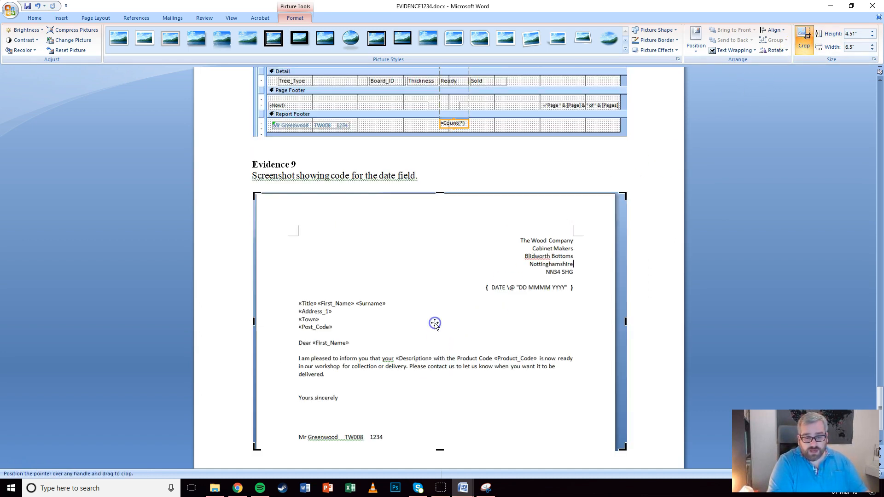
pyautogui.click(669, 283)
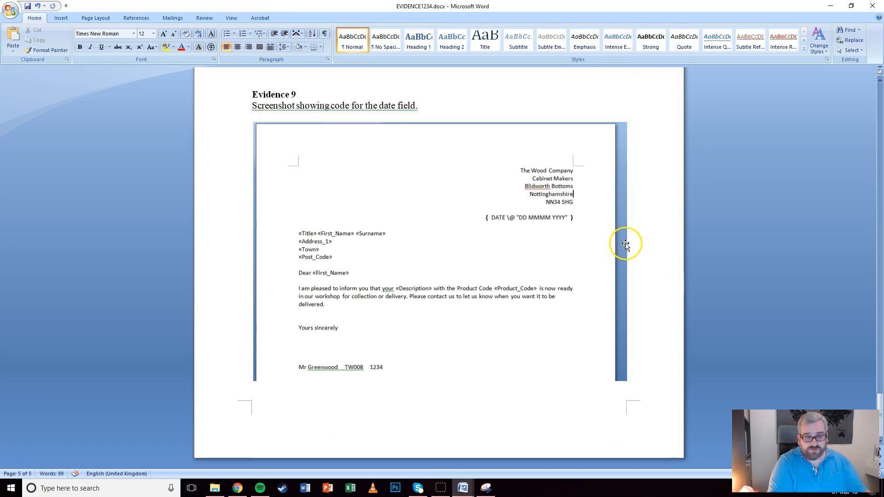
pyautogui.click(830, 6)
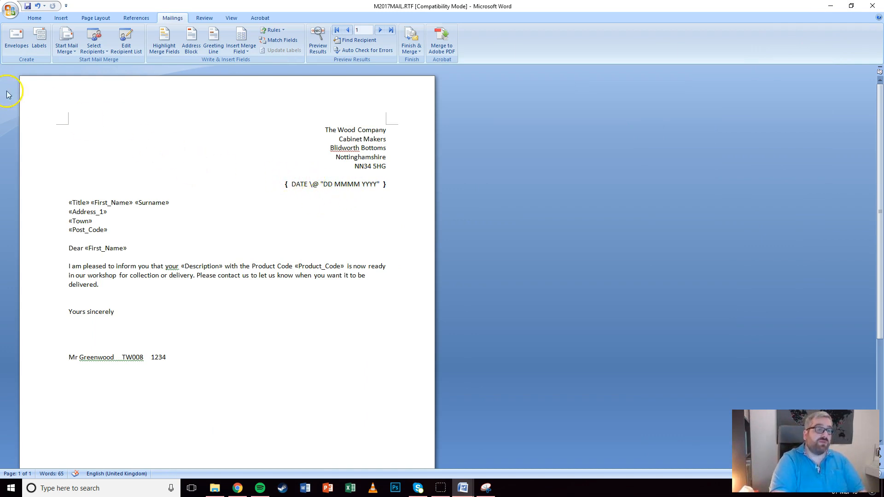
# Open the letter's print settings and cancel without printing
pyautogui.click(6, 8)
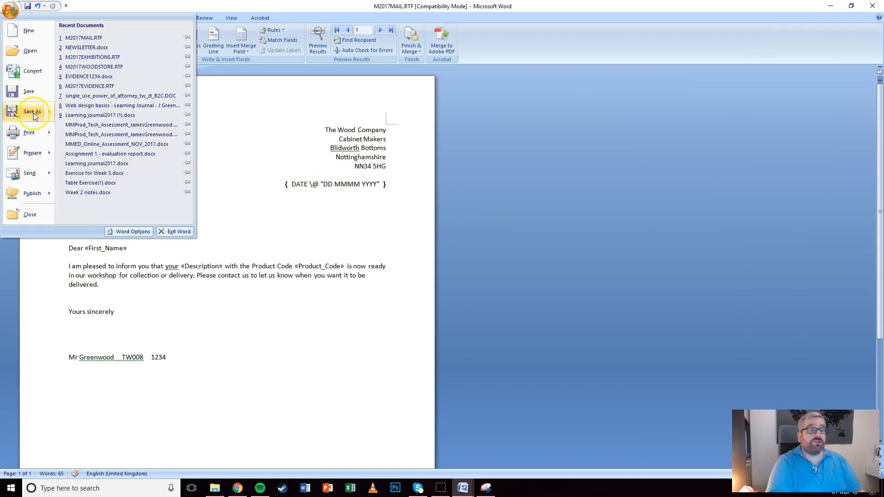
pyautogui.click(25, 132)
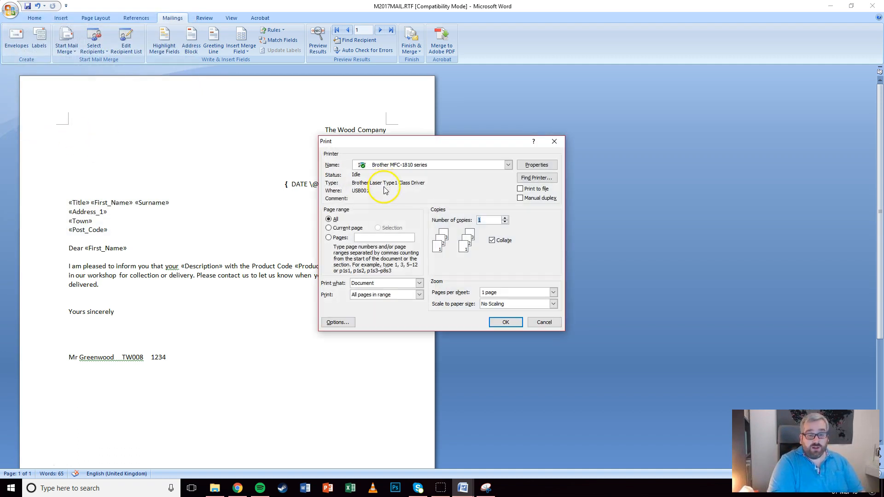
pyautogui.click(542, 322)
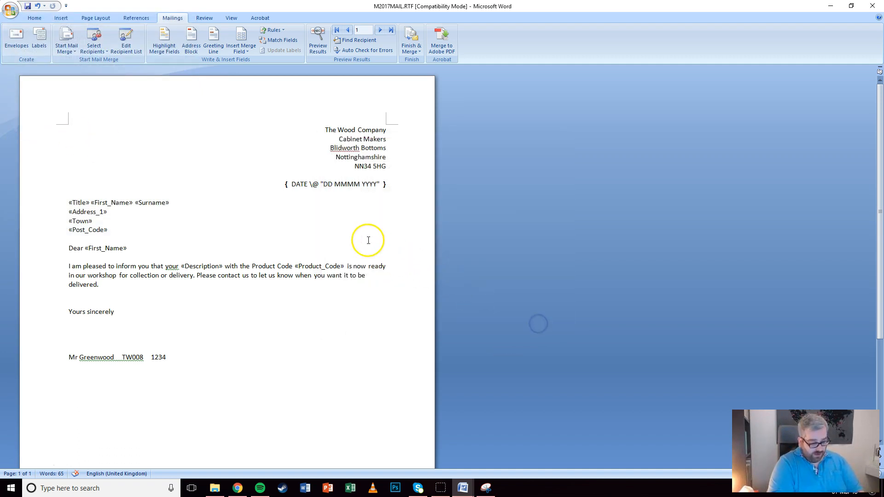
# Save the letter as M2017MAIL.docx in Word Document (*.docx) format
pyautogui.click(10, 9)
pyautogui.click(25, 113)
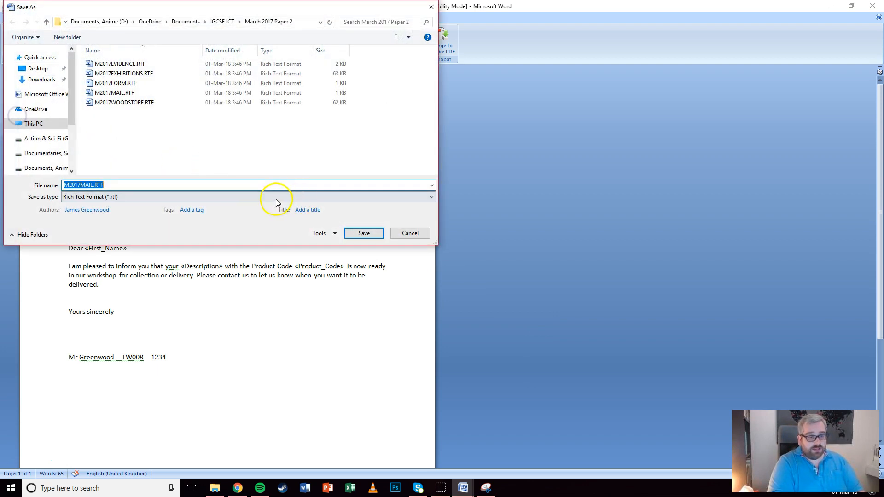
pyautogui.click(85, 198)
pyautogui.click(92, 204)
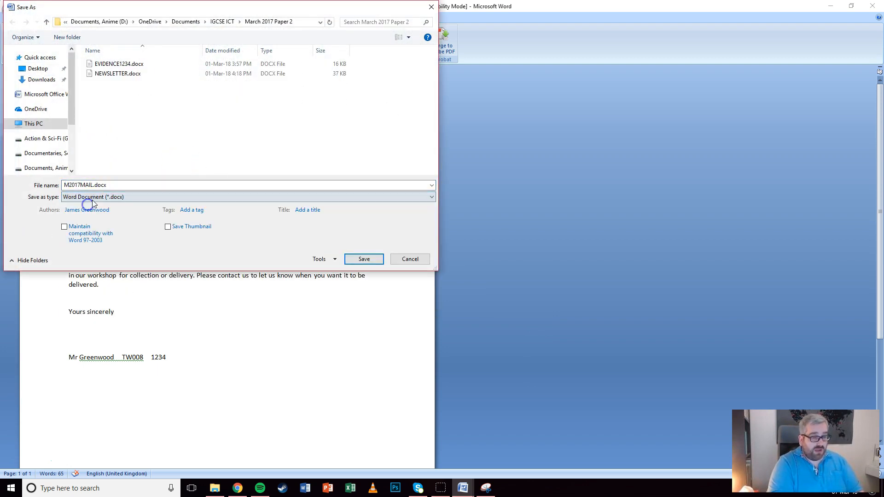
pyautogui.click(364, 259)
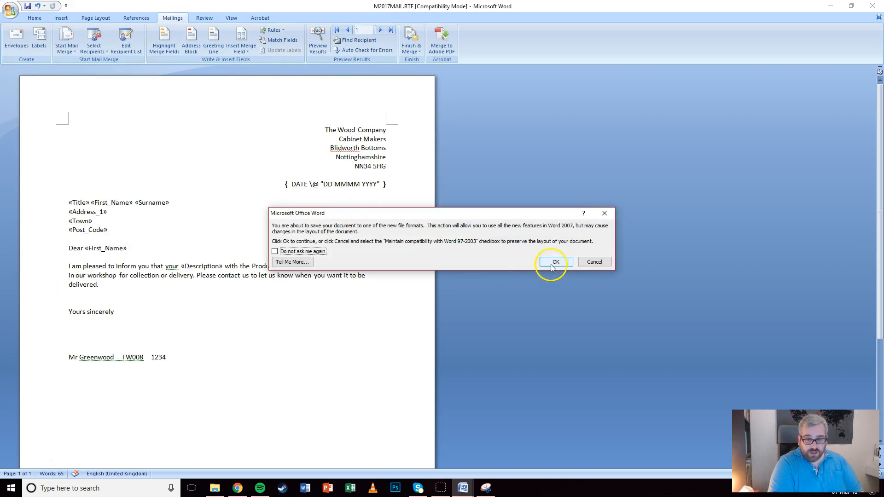
pyautogui.click(555, 262)
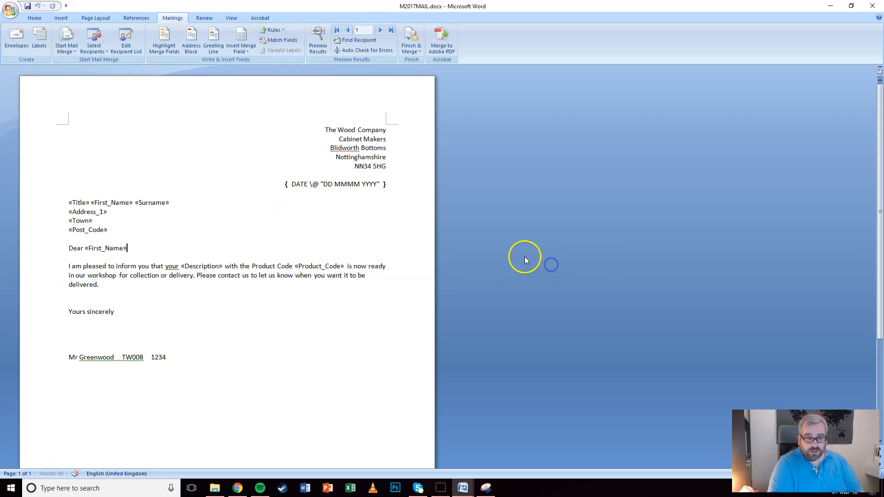
# Filter the mail merge recipients on Ready equal to Yes
pyautogui.click(291, 192)
pyautogui.click(288, 186)
pyautogui.click(290, 207)
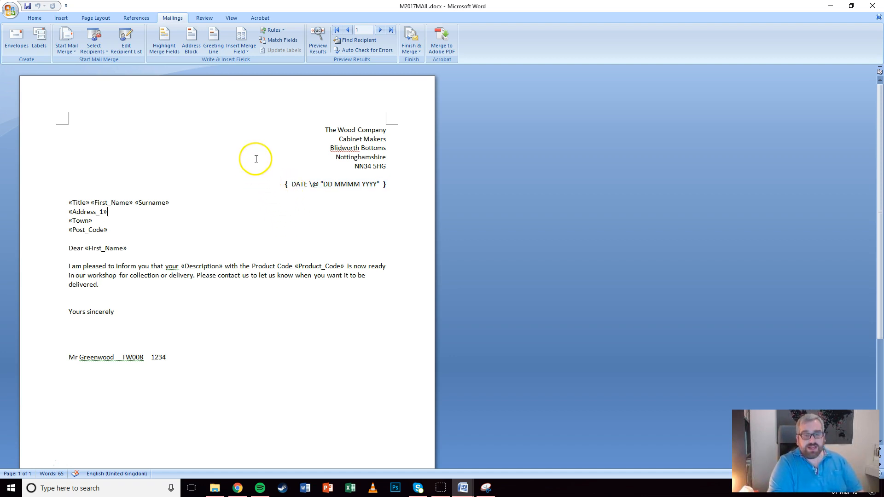
pyautogui.click(131, 37)
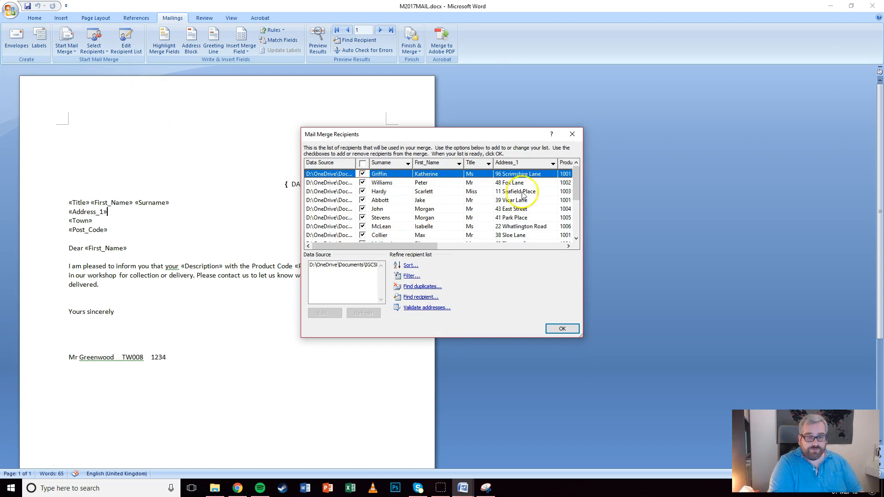
pyautogui.click(410, 276)
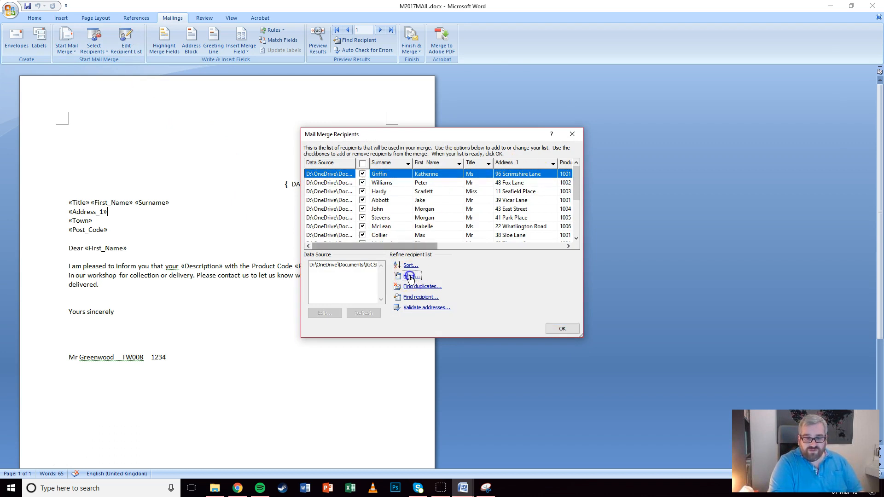
pyautogui.click(412, 211)
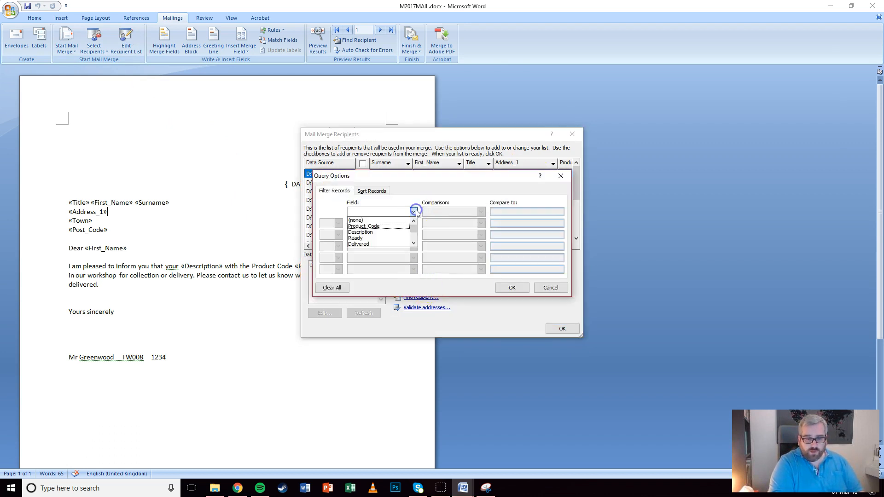
pyautogui.click(369, 239)
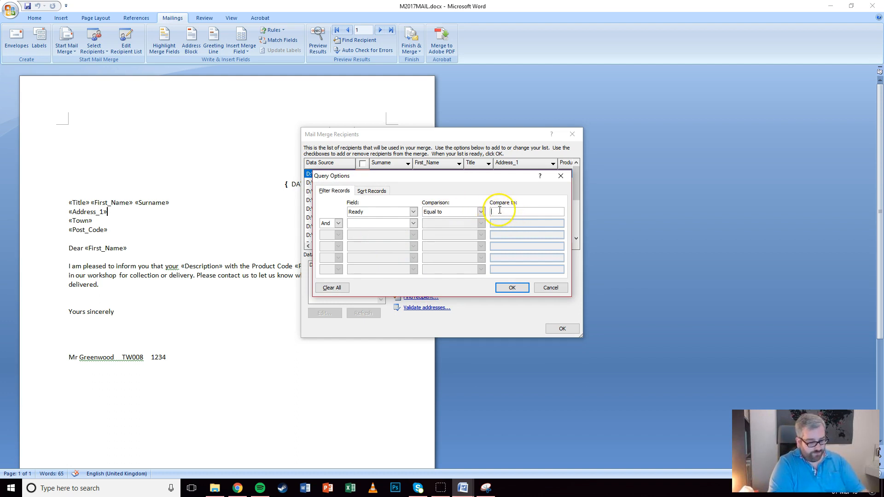
pyautogui.press('BackSpace')
pyautogui.press('BackSpace')
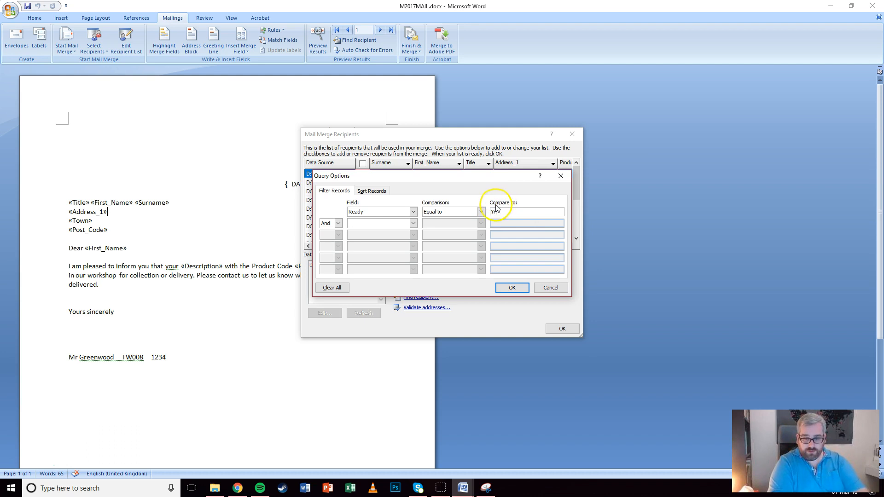
pyautogui.write('es')
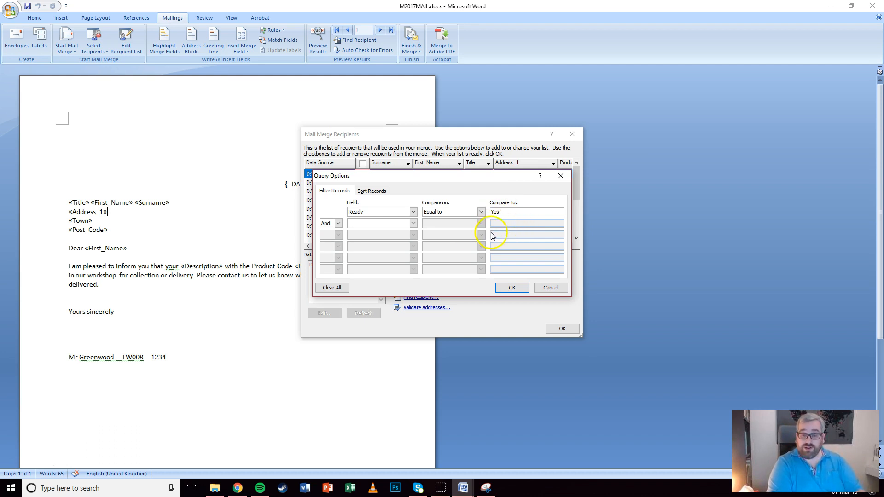
# Add the condition Delivered equal to No and apply the filter
pyautogui.click(412, 224)
pyautogui.click(363, 253)
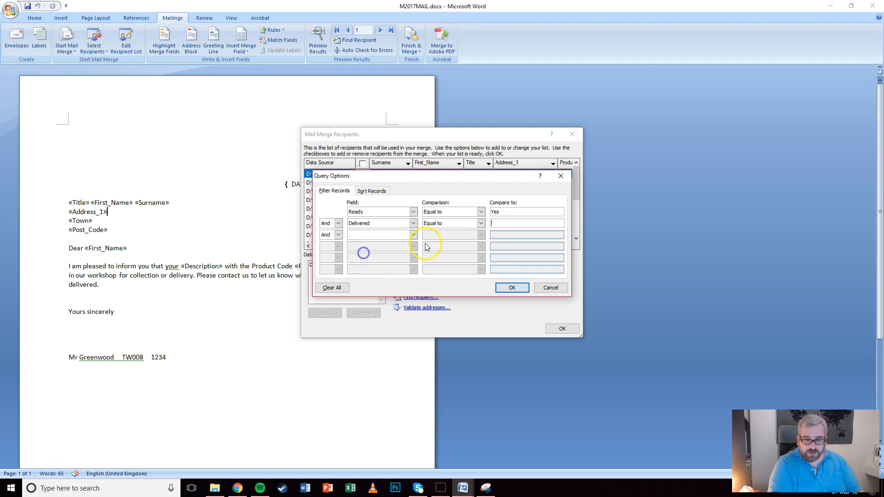
pyautogui.write('N')
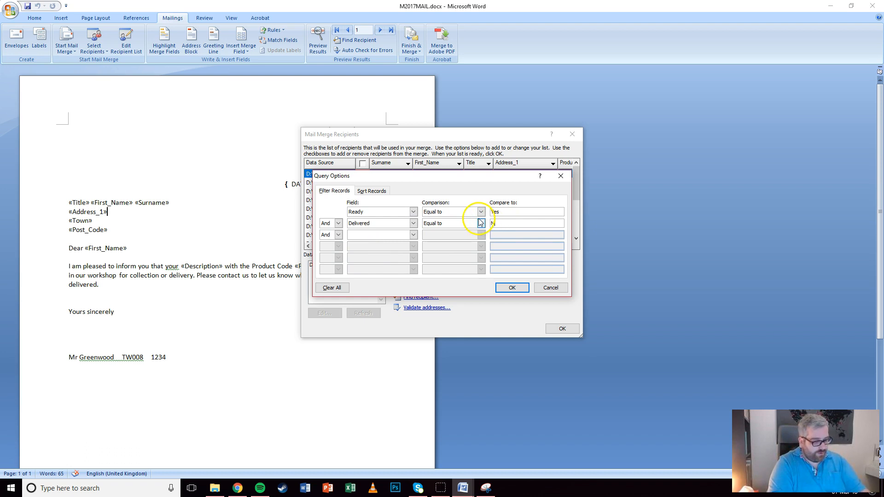
pyautogui.write('o')
pyautogui.click(511, 287)
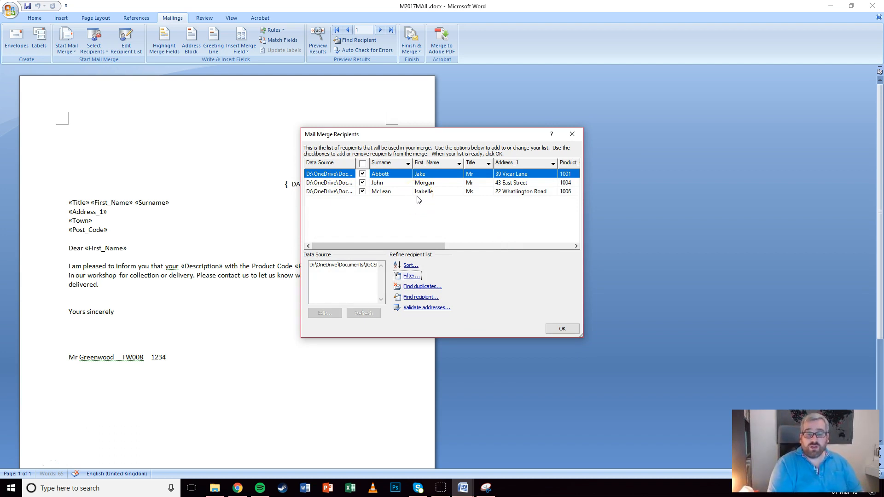
pyautogui.click(568, 329)
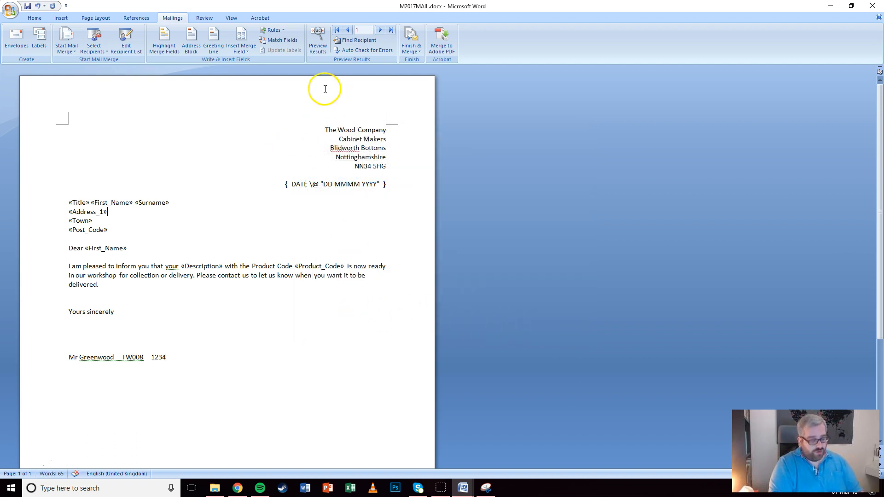
# Merge all filtered records into a new document and check the three letters' salutations
pyautogui.click(411, 50)
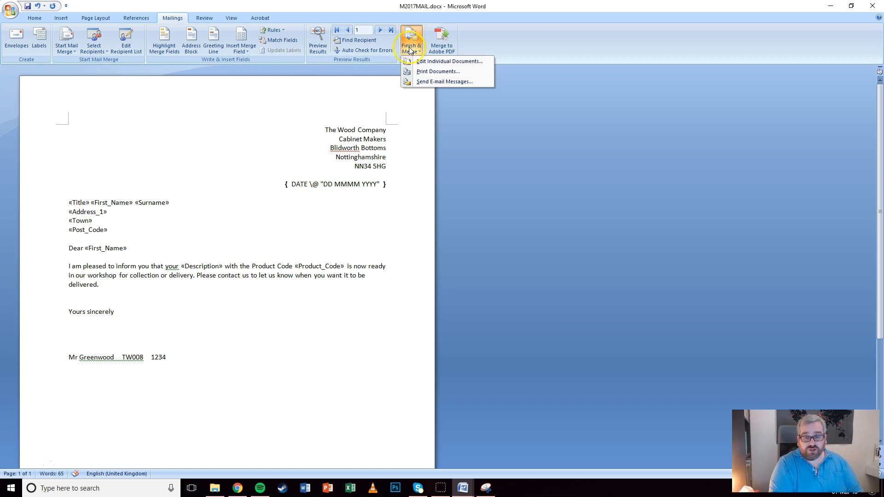
pyautogui.click(417, 62)
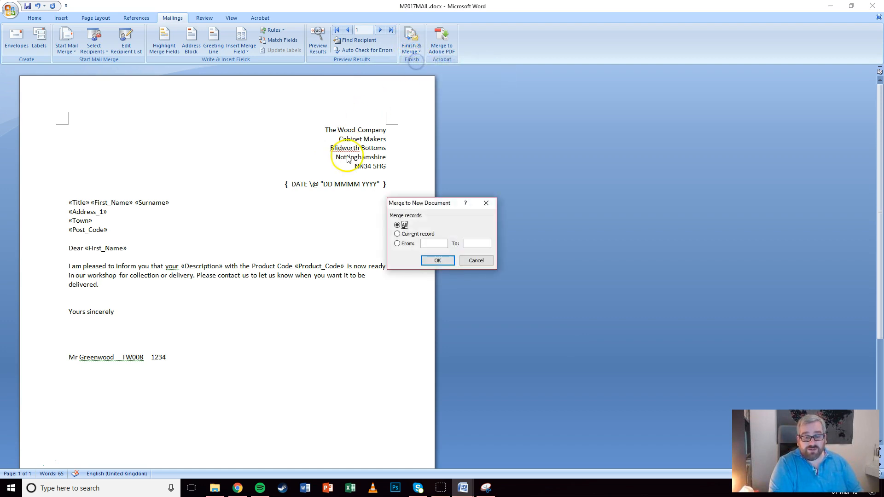
pyautogui.click(438, 261)
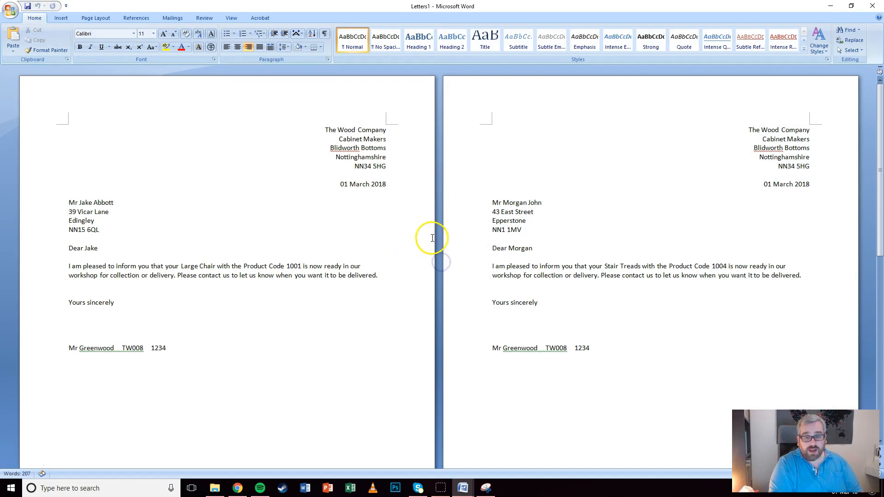
pyautogui.click(55, 250)
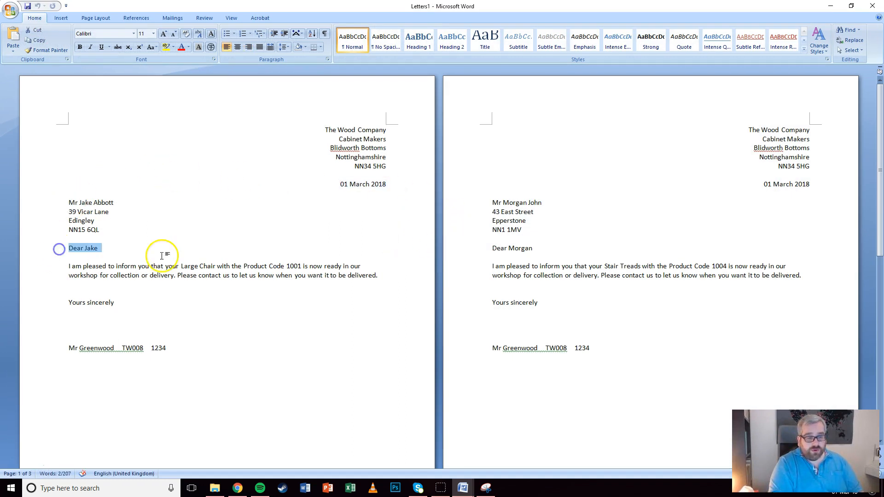
pyautogui.click(478, 249)
pyautogui.scroll(-15, 322, 225)
pyautogui.click(51, 296)
# Save the merged document as Merged letters.docx
pyautogui.click(10, 10)
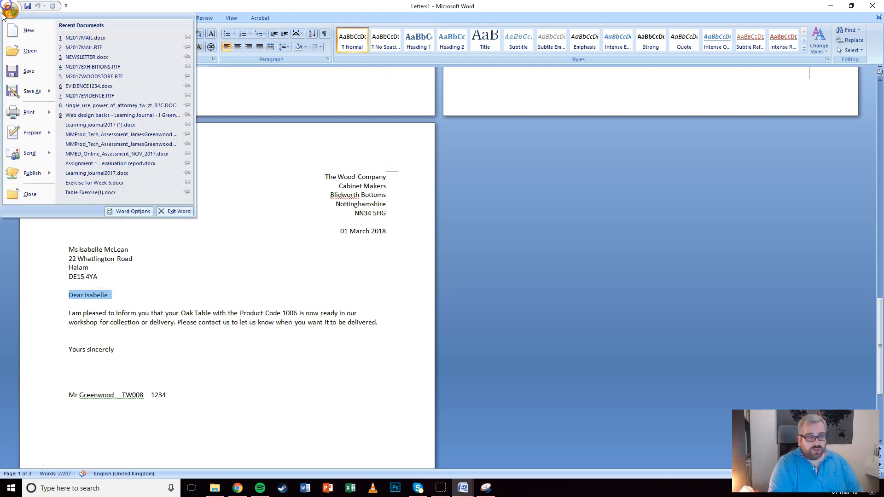
pyautogui.click(29, 90)
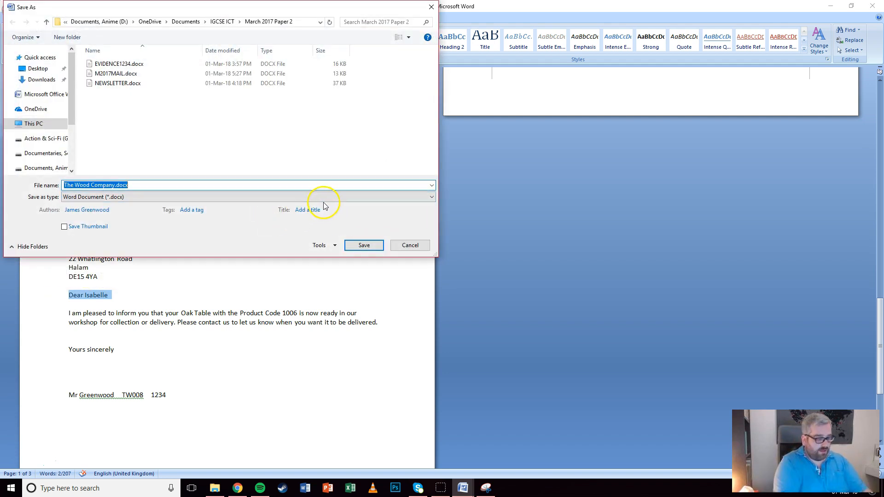
pyautogui.write('Merged letters')
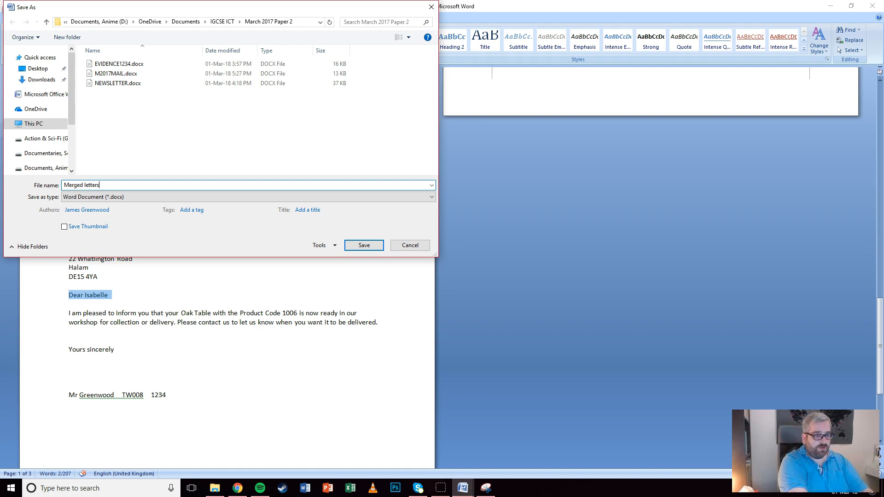
pyautogui.press('Return')
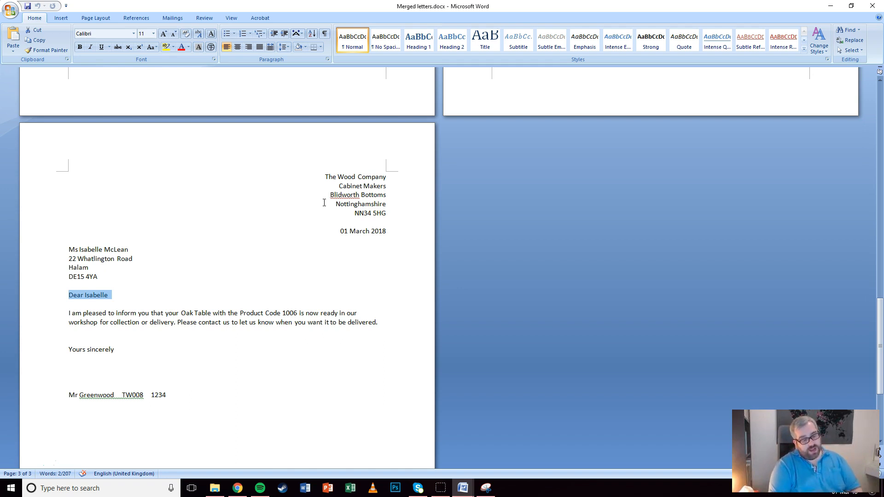
# Minimize Merged letters and bring EVIDENCE1234.docx to the front
pyautogui.click(829, 6)
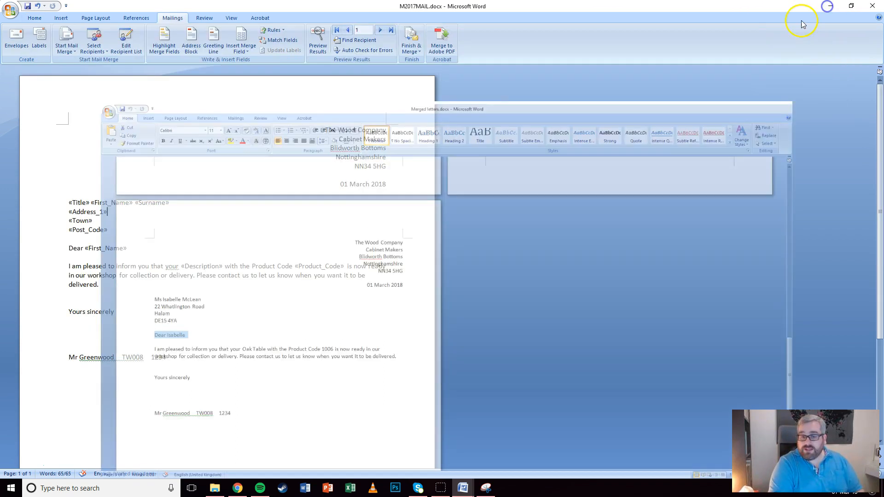
pyautogui.moveTo(463, 487)
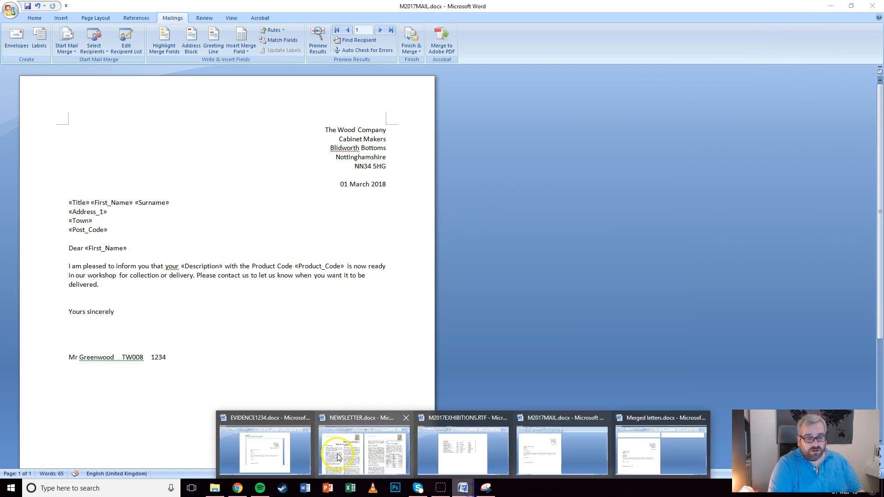
pyautogui.click(276, 444)
pyautogui.scroll(8, 294, 184)
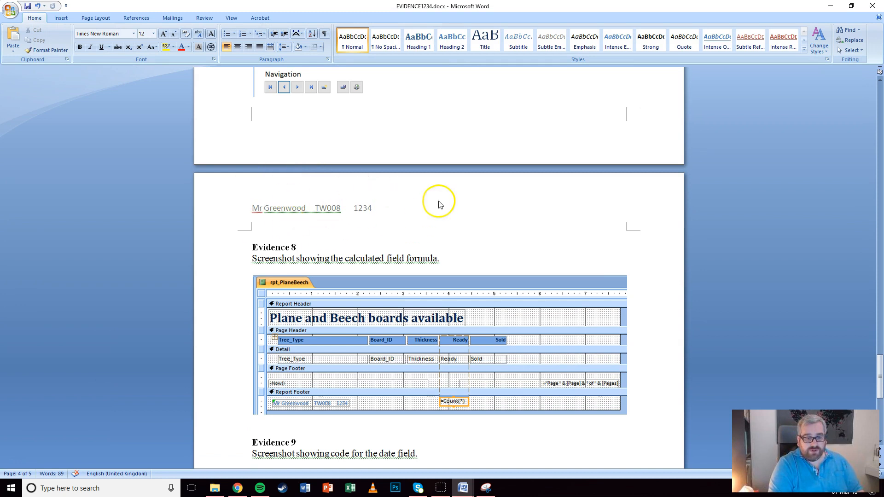
# Open the evidence document's print settings and cancel without printing
pyautogui.click(11, 9)
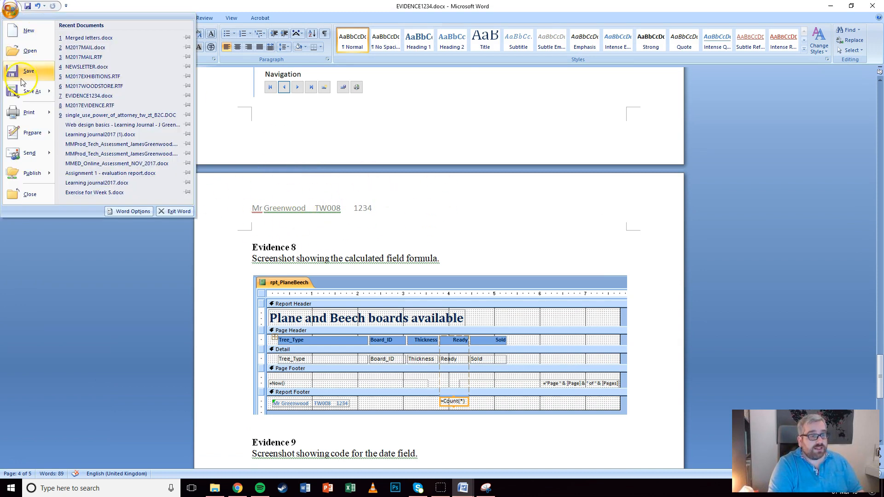
pyautogui.click(17, 115)
pyautogui.click(544, 322)
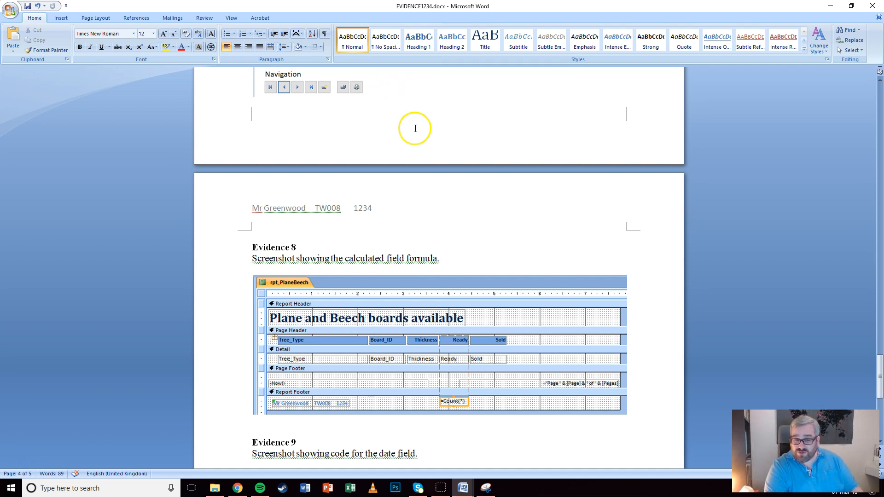
pyautogui.scroll(10, 416, 152)
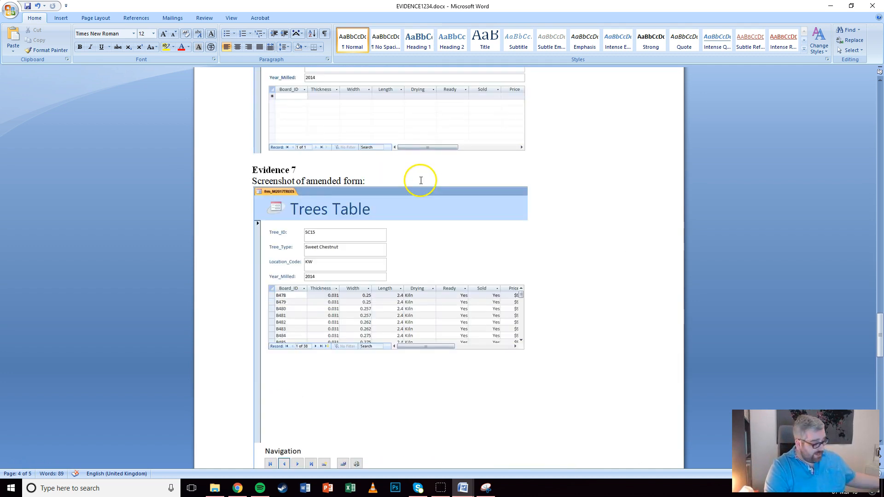
pyautogui.scroll(4, 421, 184)
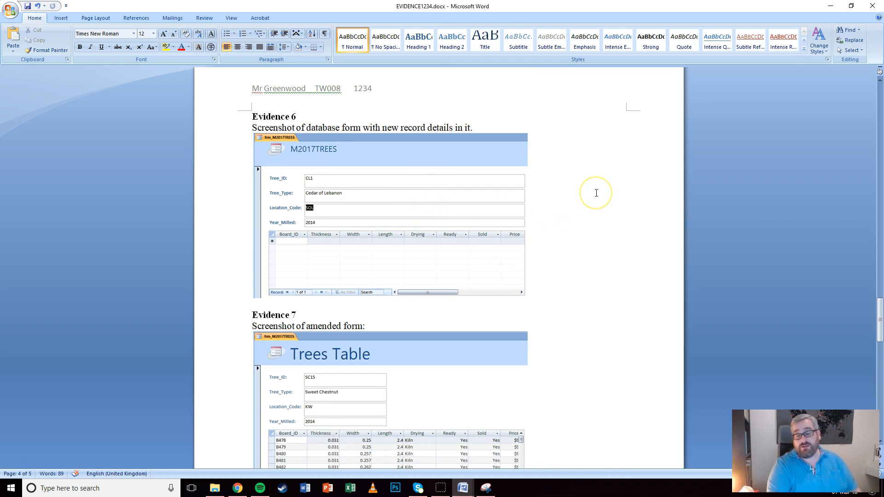
pyautogui.click(574, 178)
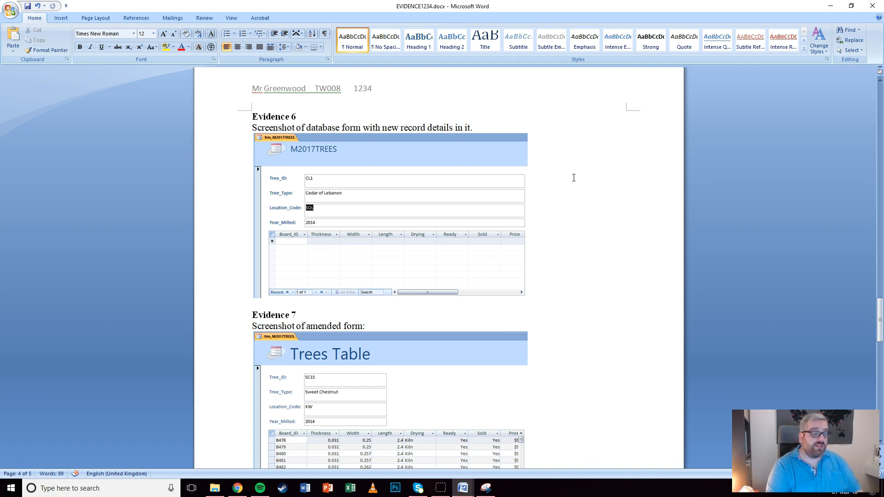
pyautogui.click(563, 153)
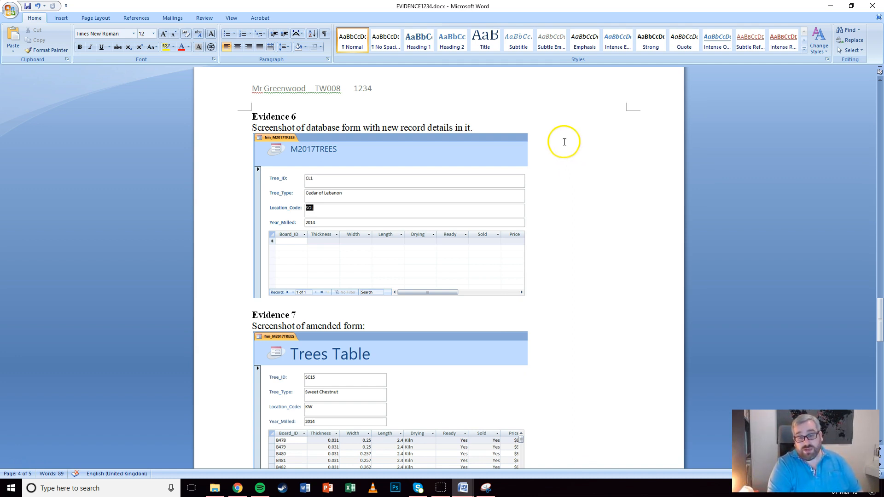
pyautogui.scroll(13, 564, 142)
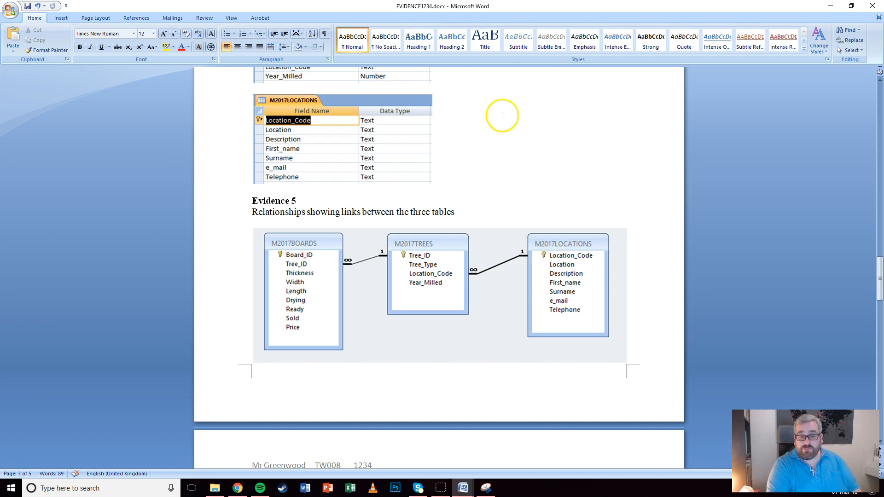
pyautogui.scroll(6, 502, 115)
pyautogui.middleClick(542, 319)
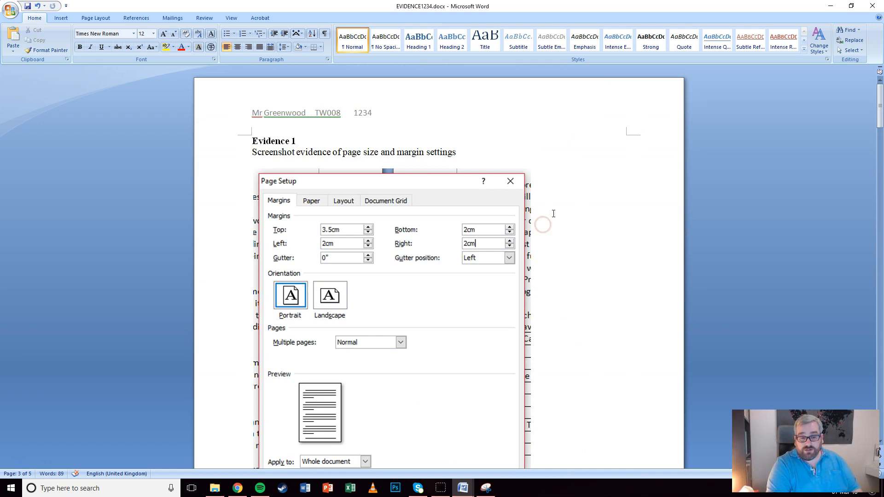
pyautogui.scroll(-5, 566, 201)
pyautogui.scroll(-9, 566, 201)
pyautogui.scroll(8, 566, 194)
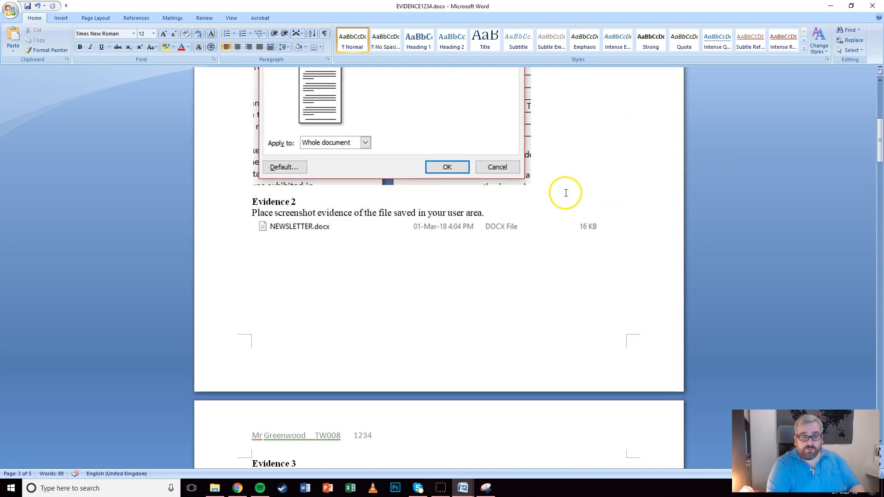
pyautogui.scroll(-11, 566, 198)
pyautogui.scroll(-18, 566, 201)
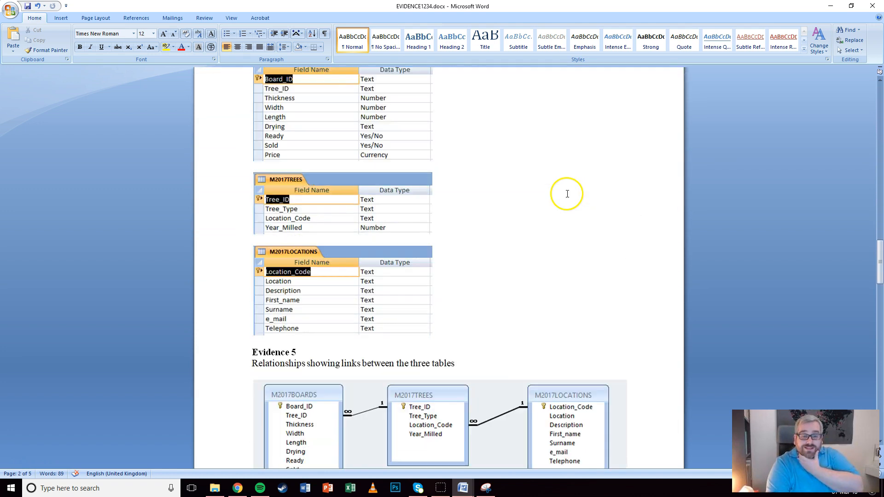
pyautogui.scroll(-5, 568, 195)
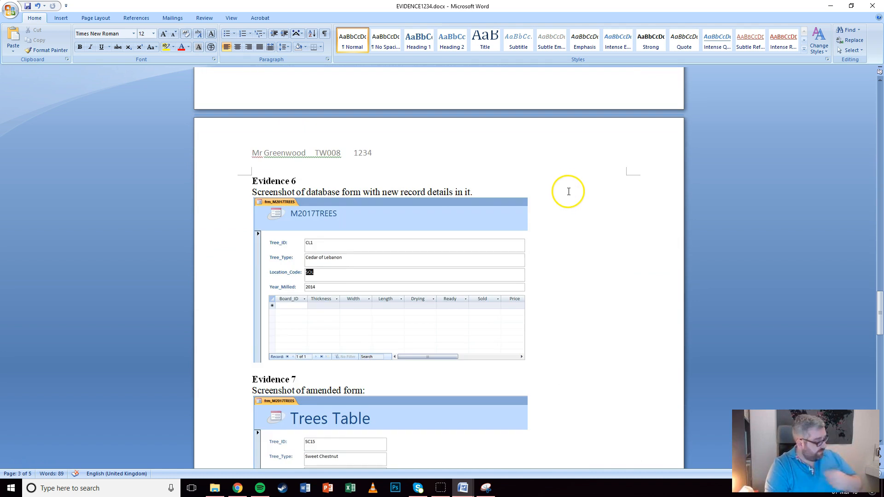